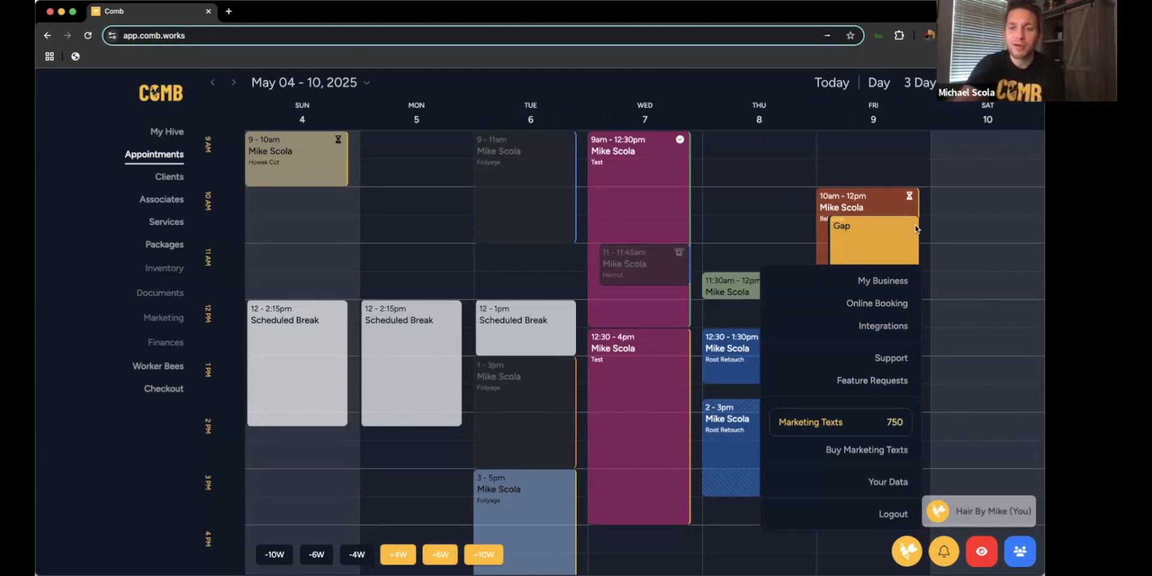
Open the My Business account page and look through the profile settings down to Calendar Settings.
{"action": "left_click", "coordinate": [882, 280]}
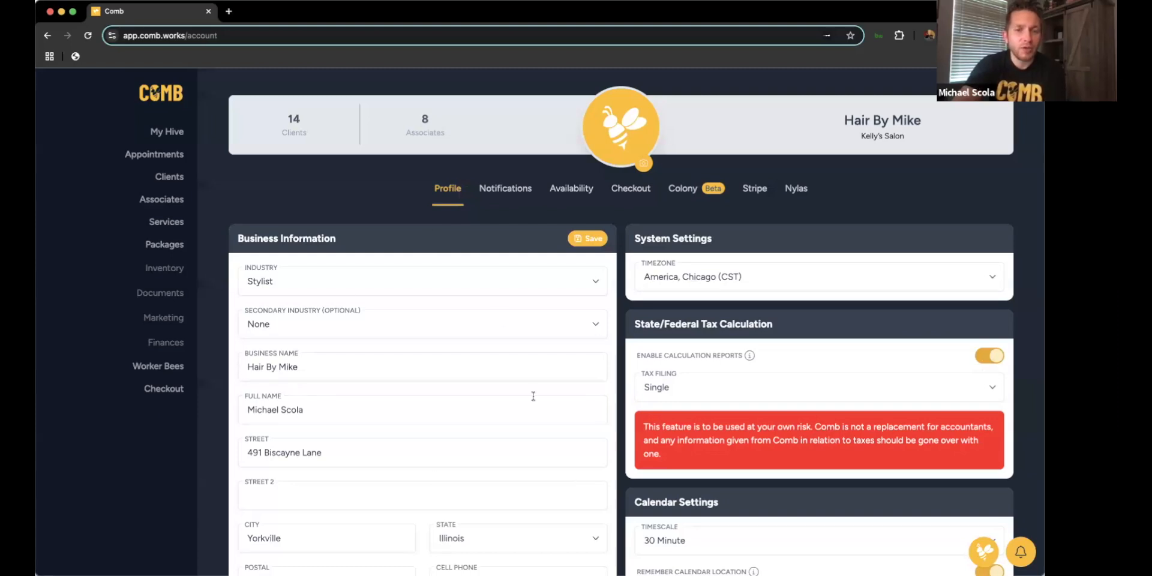
{"action": "scroll", "coordinate": [436, 407], "scroll_direction": "down", "scroll_amount": 2}
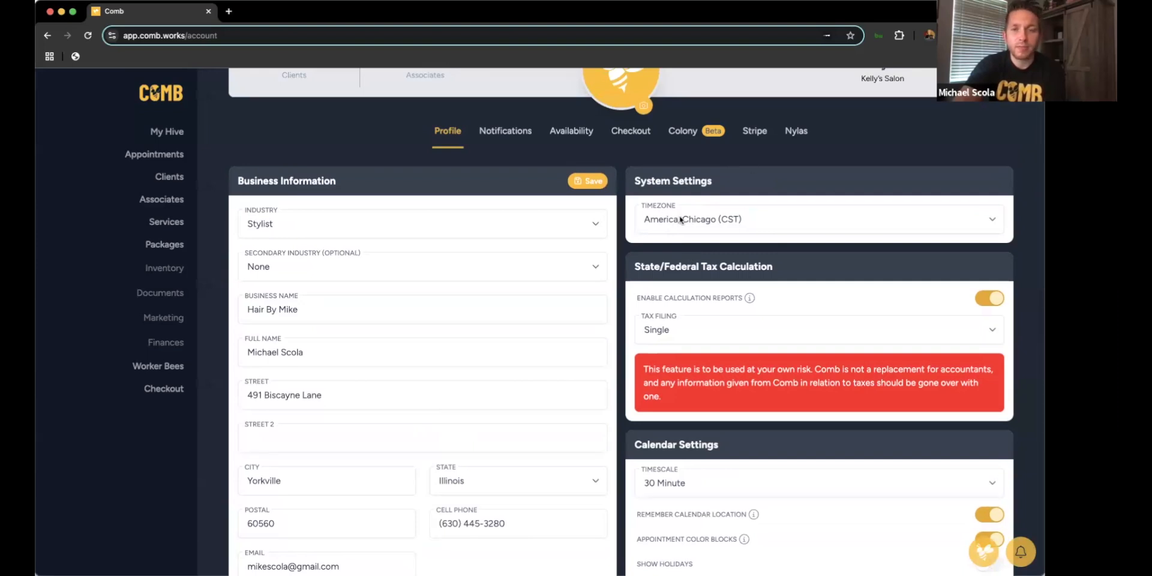
{"action": "scroll", "coordinate": [681, 220], "scroll_direction": "down", "scroll_amount": 2}
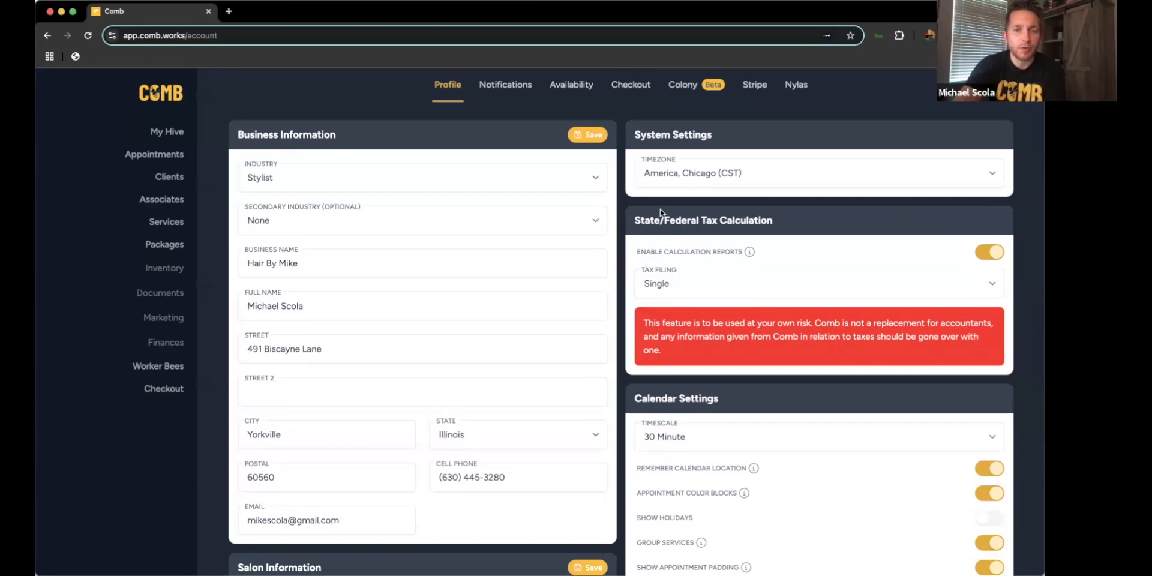
{"action": "scroll", "coordinate": [625, 266], "scroll_direction": "down", "scroll_amount": 5}
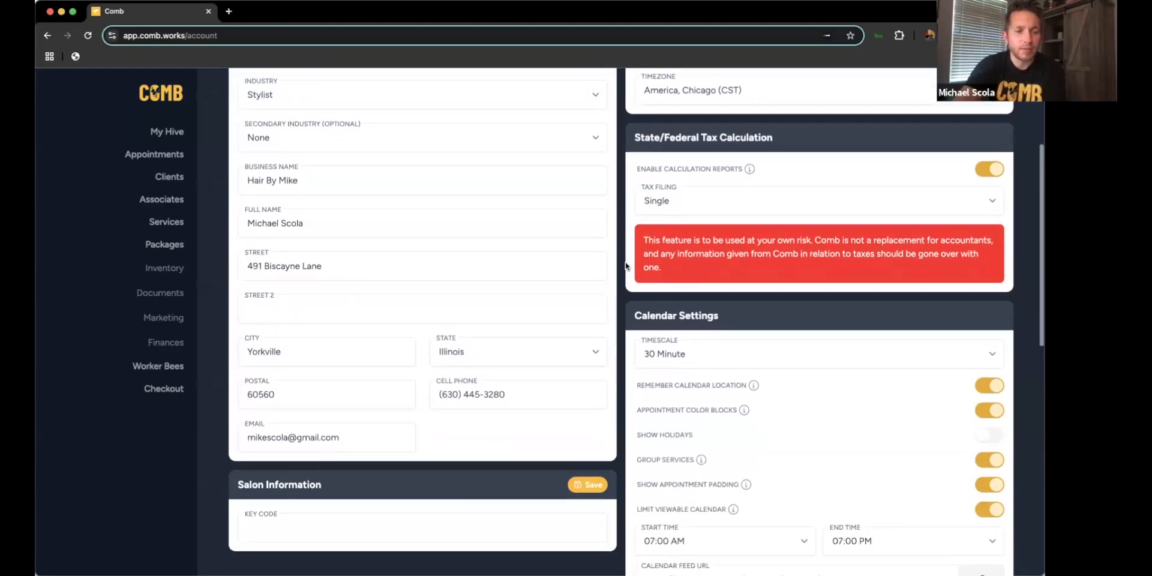
{"action": "scroll", "coordinate": [626, 266], "scroll_direction": "down", "scroll_amount": 1}
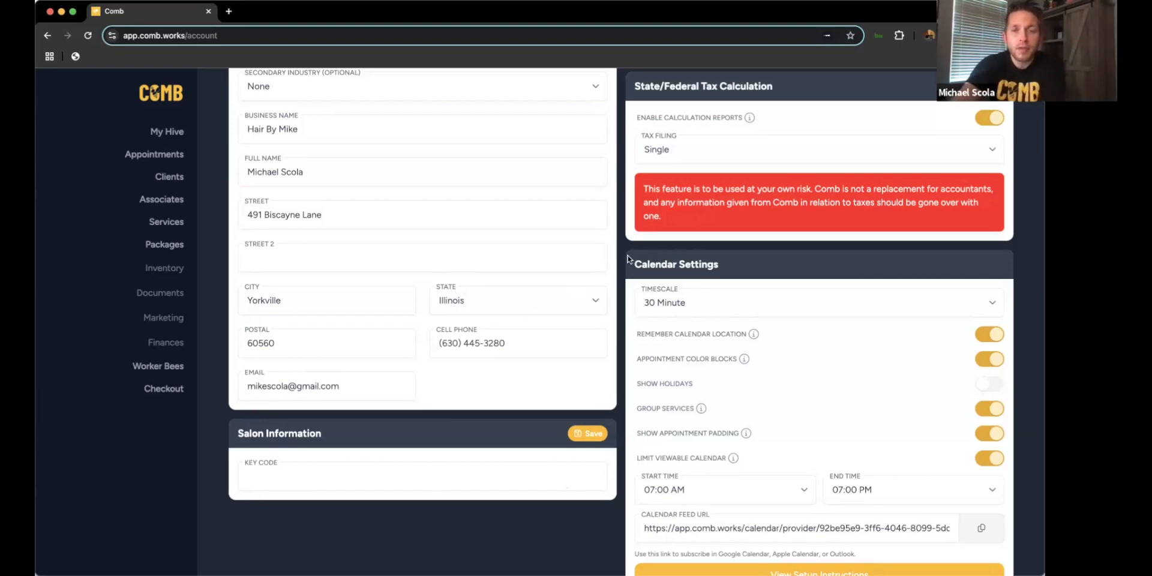
{"action": "scroll", "coordinate": [628, 248], "scroll_direction": "down", "scroll_amount": 3}
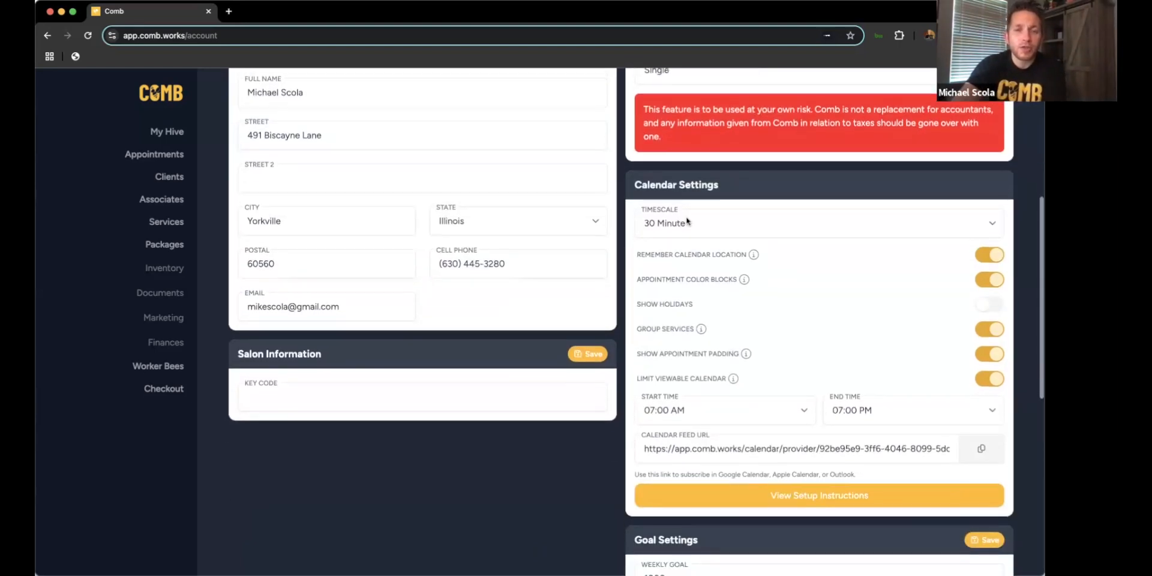
Examine the available calendar timescale options and keep 30 Minute selected.
{"action": "left_click", "coordinate": [702, 226]}
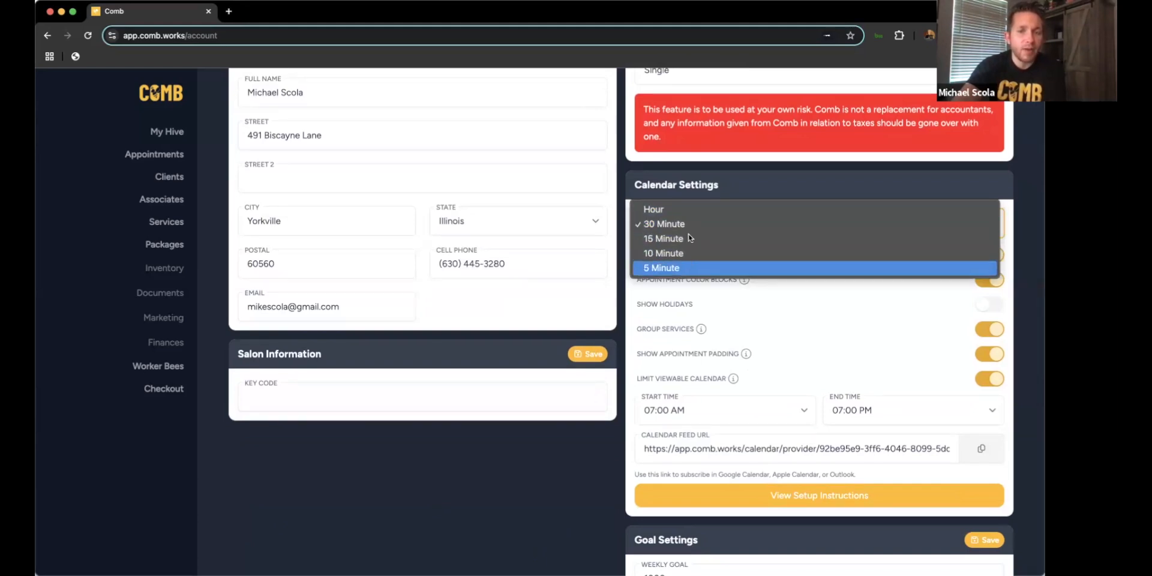
{"action": "left_click", "coordinate": [725, 180]}
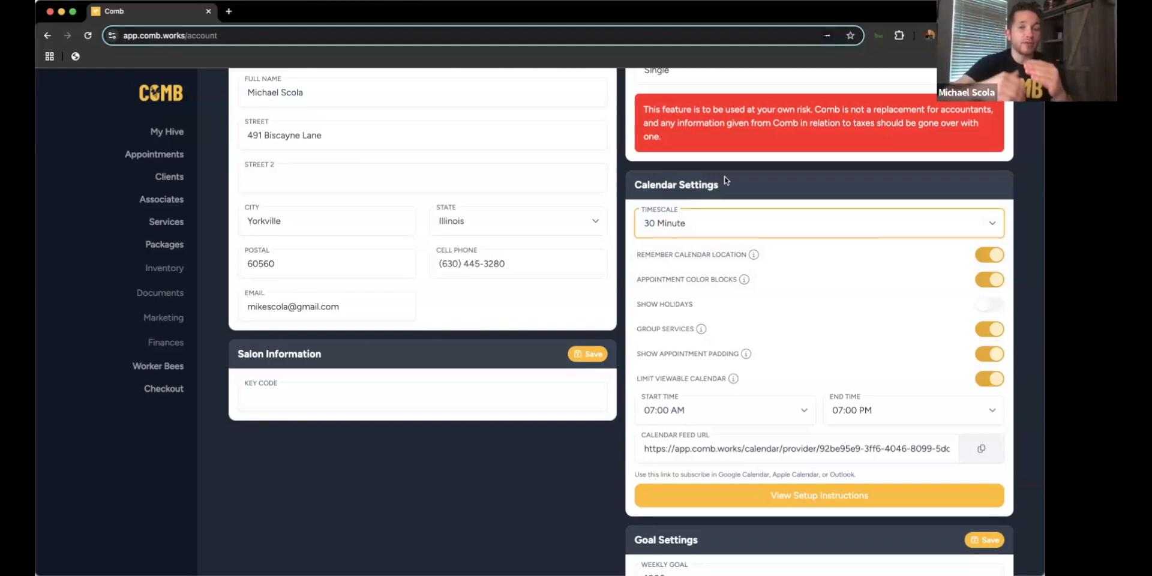
{"action": "left_click", "coordinate": [702, 213]}
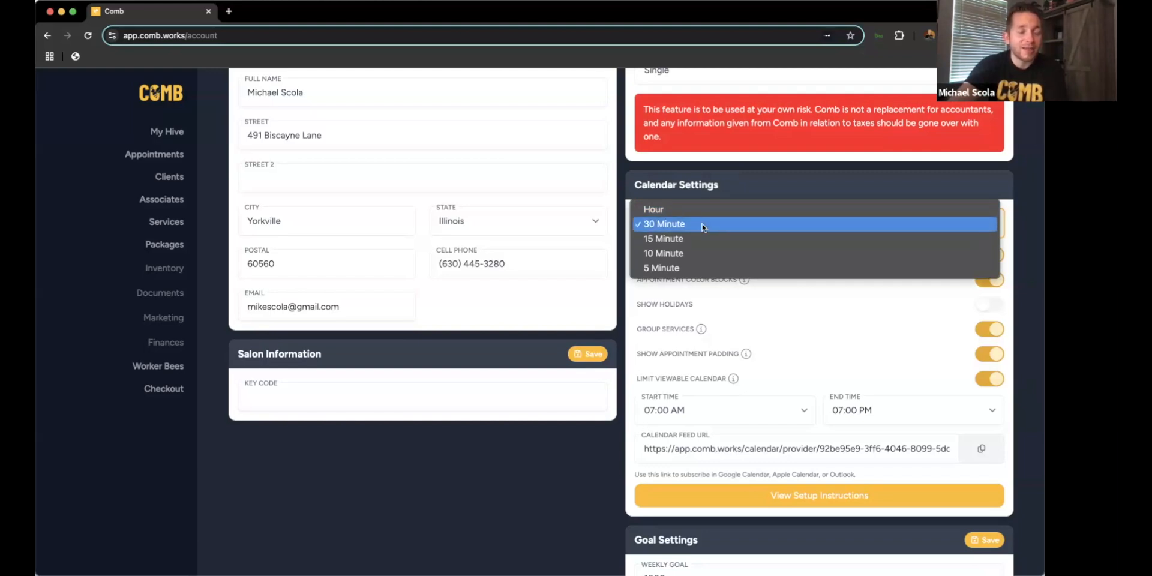
{"action": "left_click", "coordinate": [703, 225]}
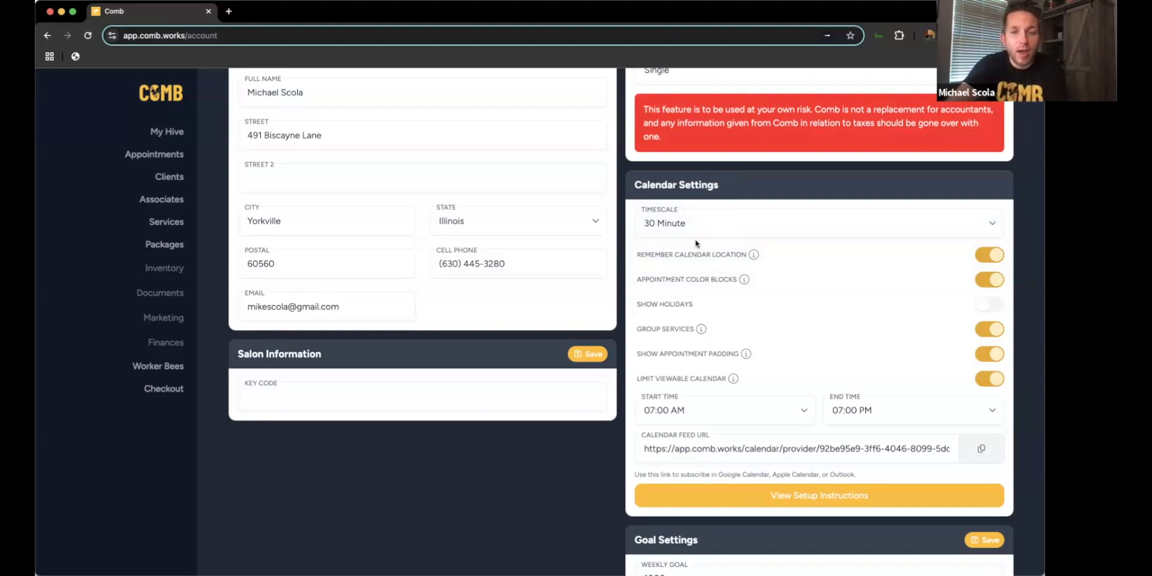
Read the info notes for Remember Calendar Location, Appointment Color Blocks and Group Services in Calendar Settings.
{"action": "mouse_move", "coordinate": [751, 256]}
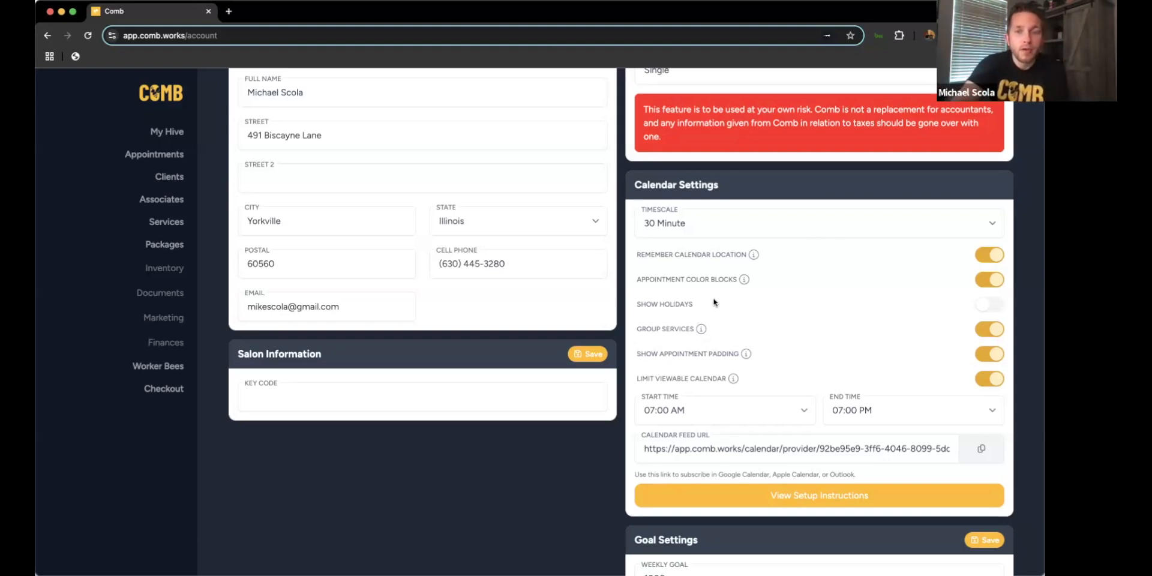
{"action": "mouse_move", "coordinate": [744, 279]}
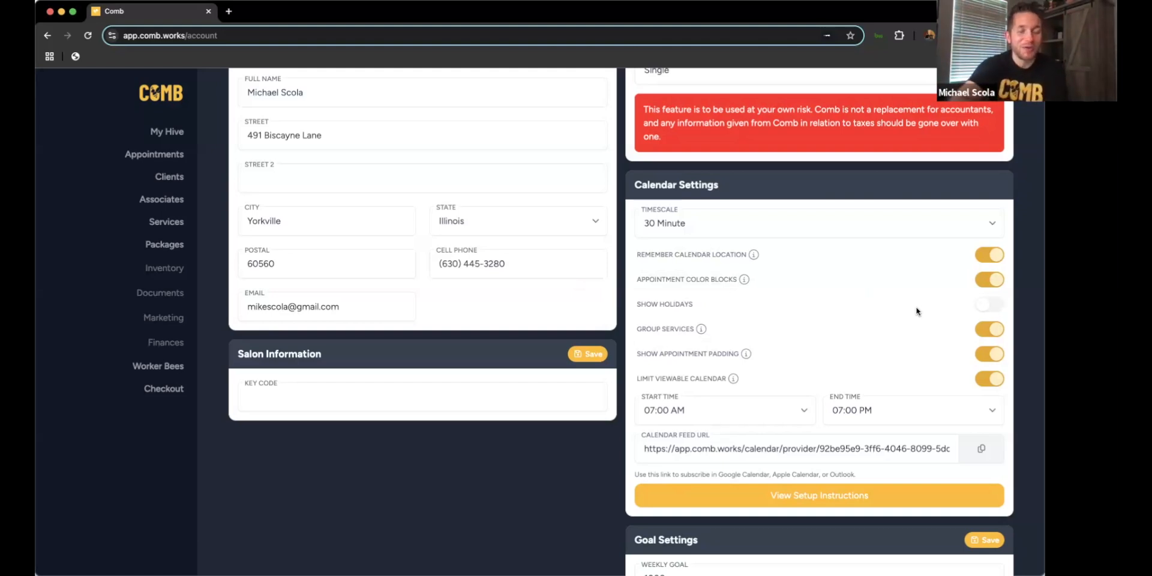
{"action": "mouse_move", "coordinate": [701, 329]}
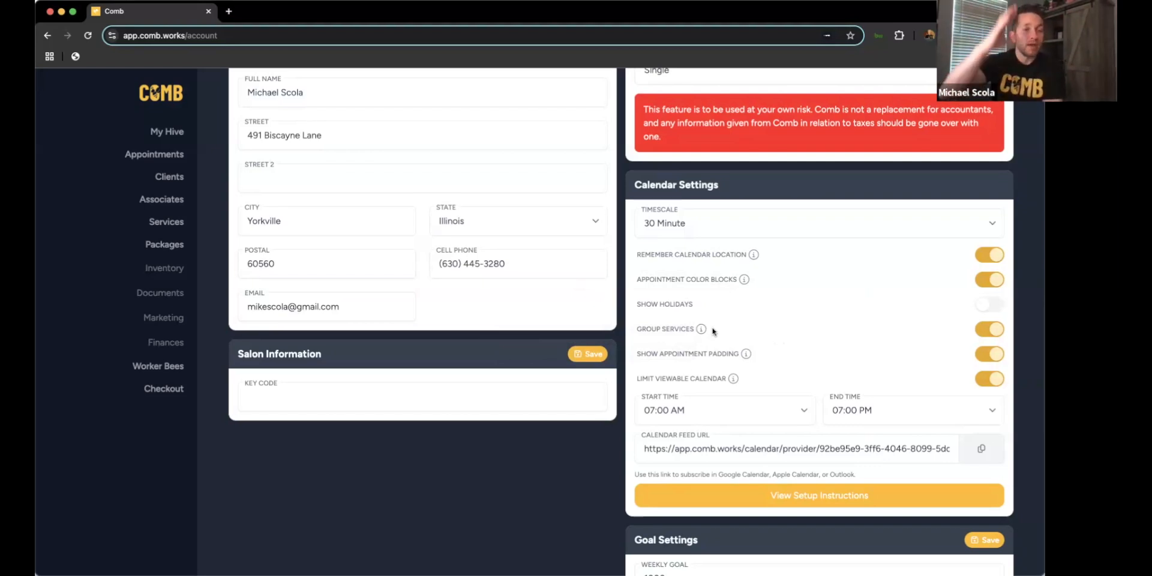
Switch Group Services and Show Appointment Padding off in Calendar Settings and turn both back on.
{"action": "left_click", "coordinate": [997, 330]}
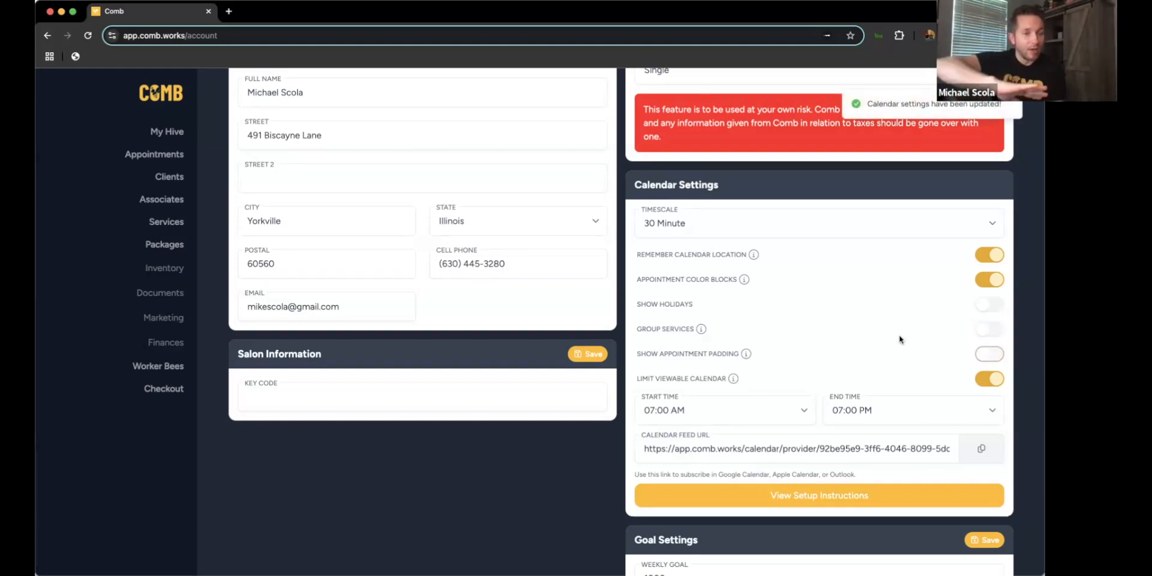
{"action": "left_click", "coordinate": [989, 333]}
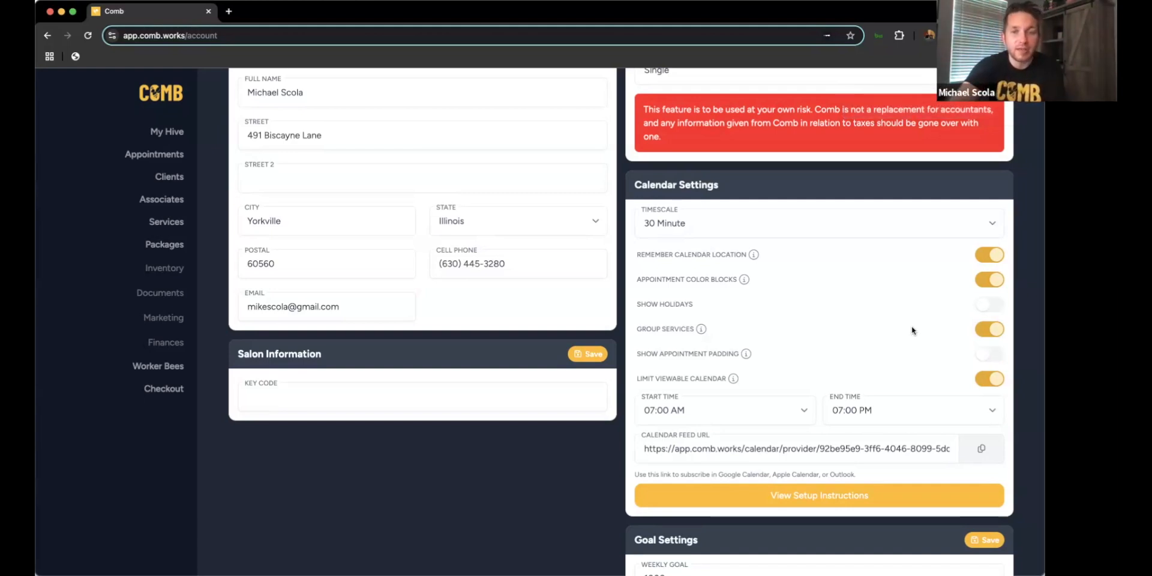
{"action": "left_click", "coordinate": [994, 356]}
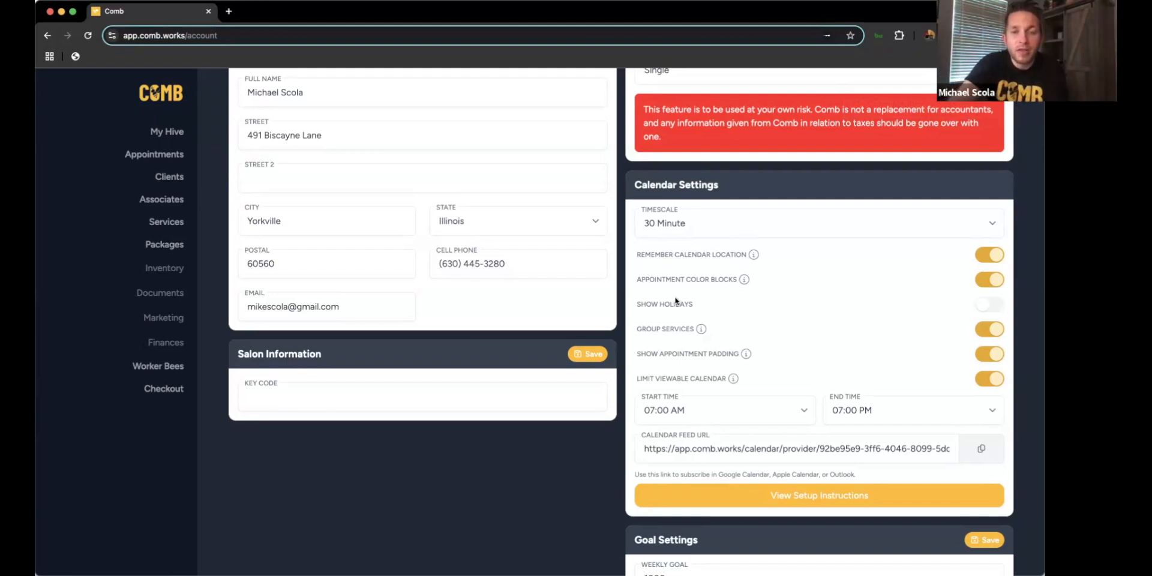
Copy the calendar feed URL from Calendar Settings.
{"action": "scroll", "coordinate": [690, 324], "scroll_direction": "down", "scroll_amount": 1}
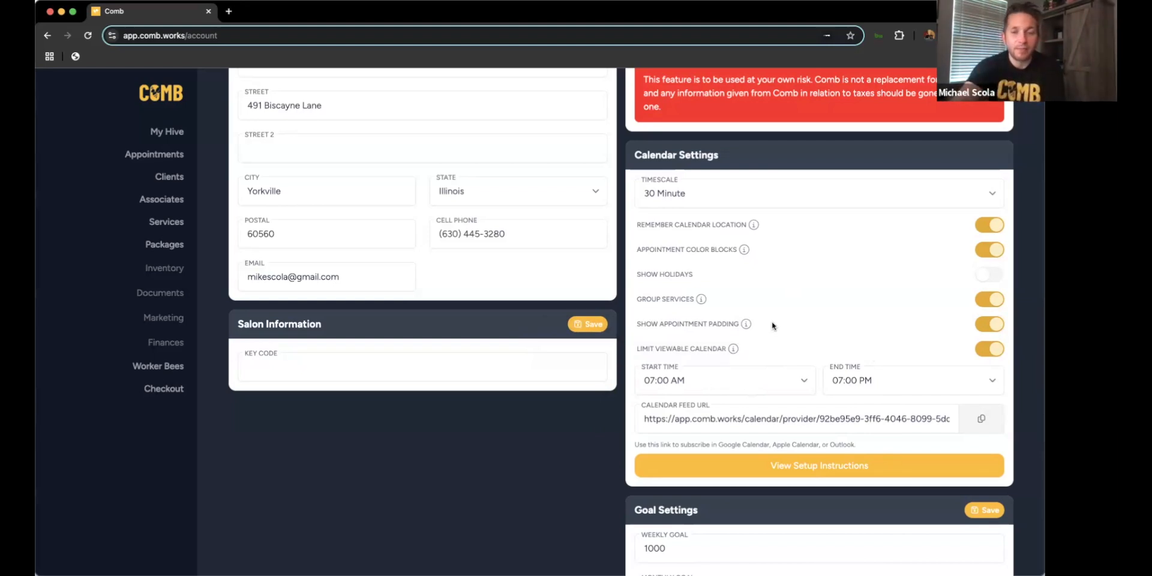
{"action": "scroll", "coordinate": [772, 325], "scroll_direction": "down", "scroll_amount": 3}
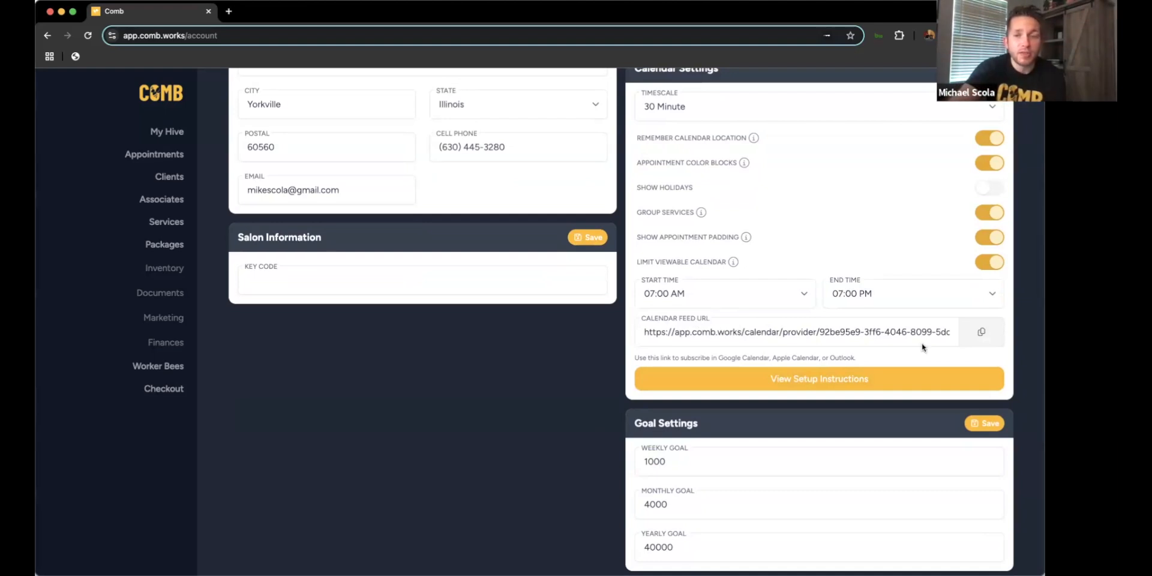
{"action": "left_click", "coordinate": [981, 332]}
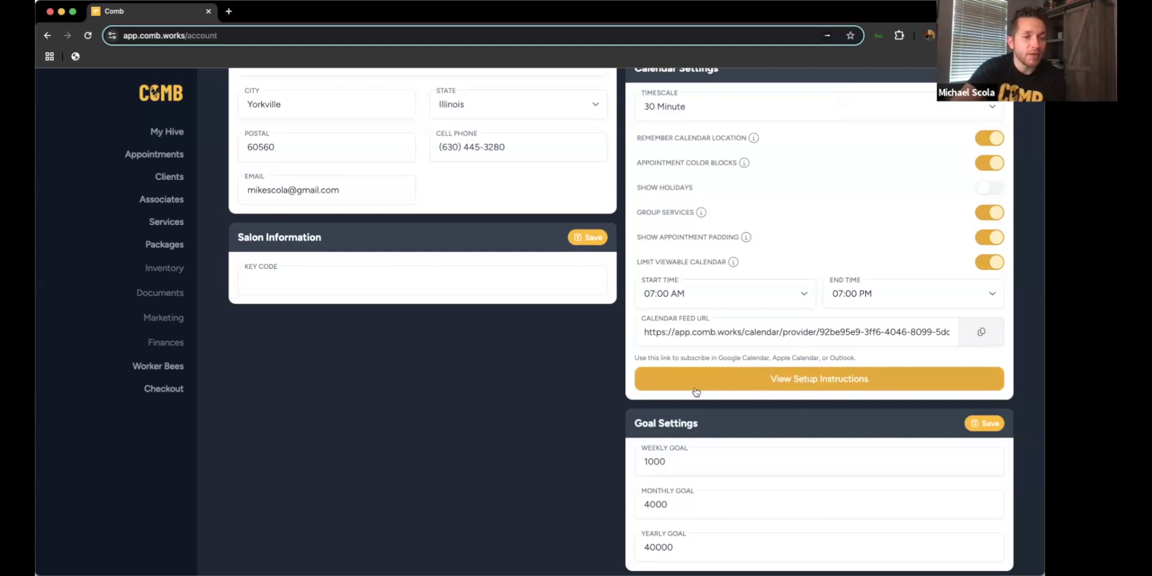
Look over the Goal Settings, Review URLs and Features sections at the end of the profile.
{"action": "scroll", "coordinate": [605, 397], "scroll_direction": "down", "scroll_amount": 3}
{"action": "scroll", "coordinate": [605, 397], "scroll_direction": "down", "scroll_amount": 1}
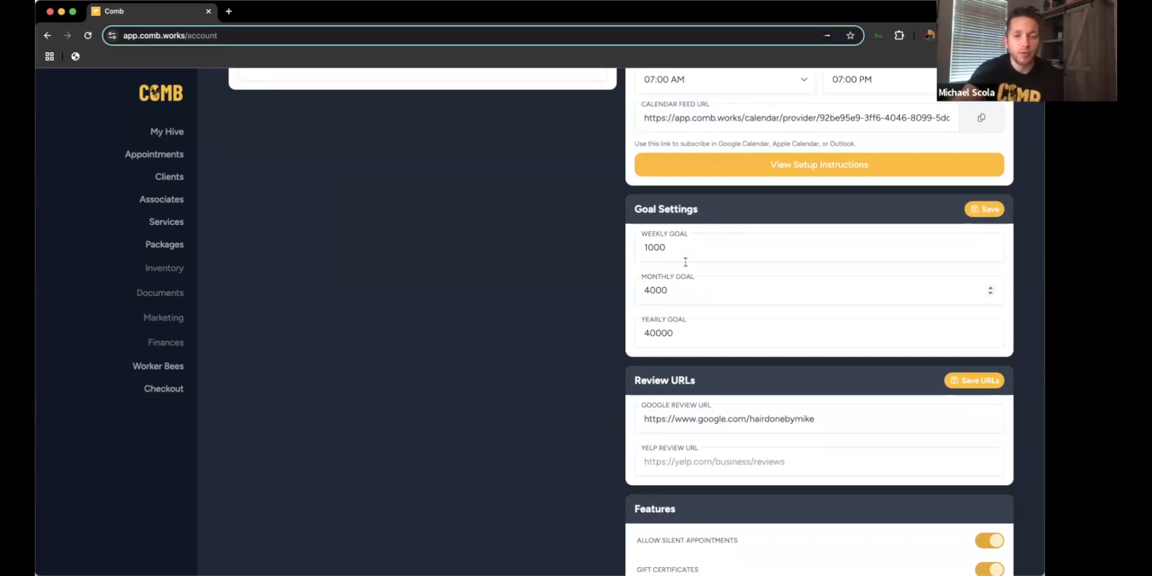
{"action": "scroll", "coordinate": [685, 262], "scroll_direction": "down", "scroll_amount": 2}
{"action": "scroll", "coordinate": [686, 255], "scroll_direction": "down", "scroll_amount": 1}
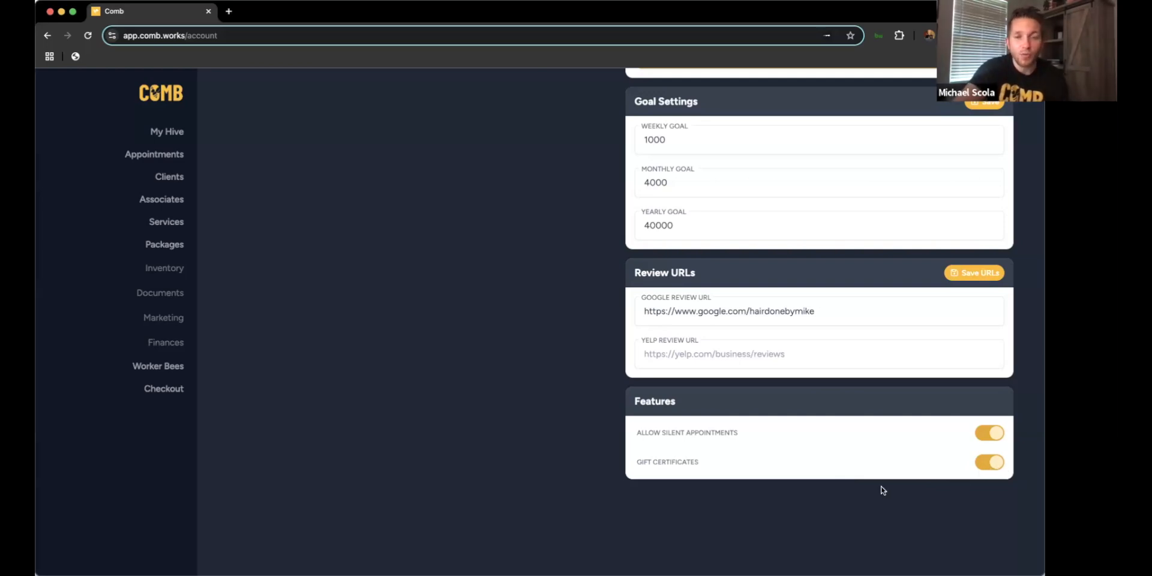
Open the notification settings and review the account notifications, client notifications, custom reminder messages and receipt text message.
{"action": "scroll", "coordinate": [879, 489], "scroll_direction": "up", "scroll_amount": 10}
{"action": "left_click", "coordinate": [512, 191]}
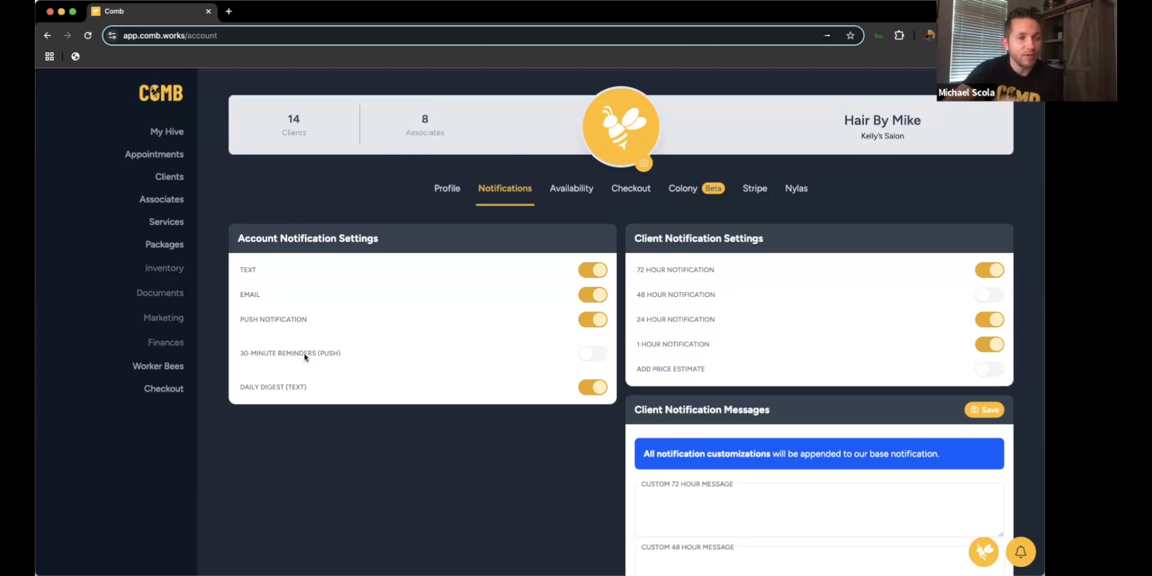
{"action": "scroll", "coordinate": [731, 300], "scroll_direction": "down", "scroll_amount": 5}
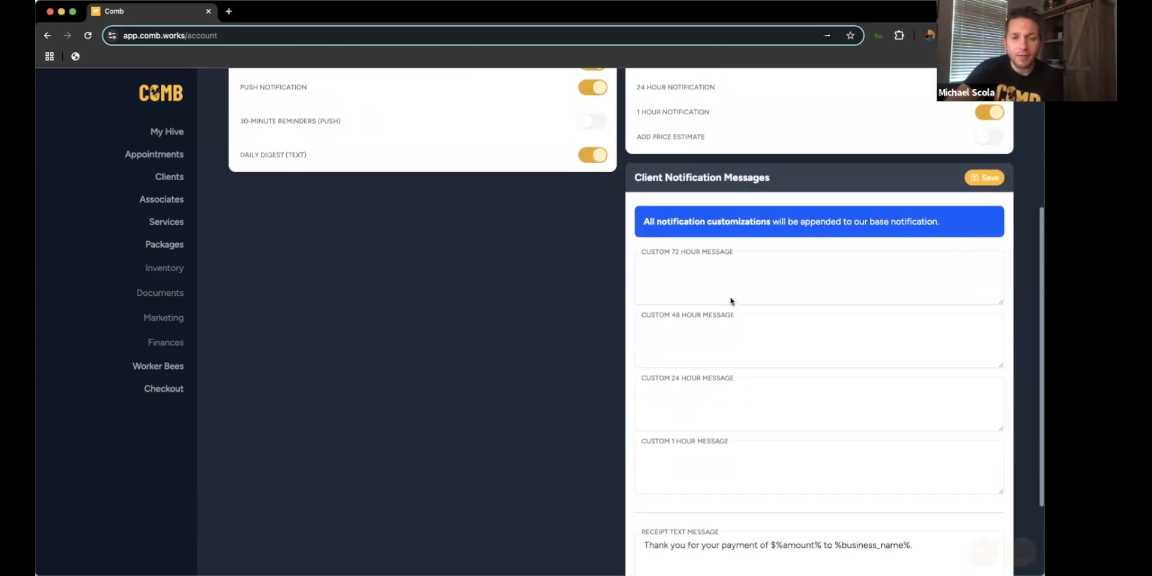
{"action": "scroll", "coordinate": [705, 180], "scroll_direction": "up", "scroll_amount": 3}
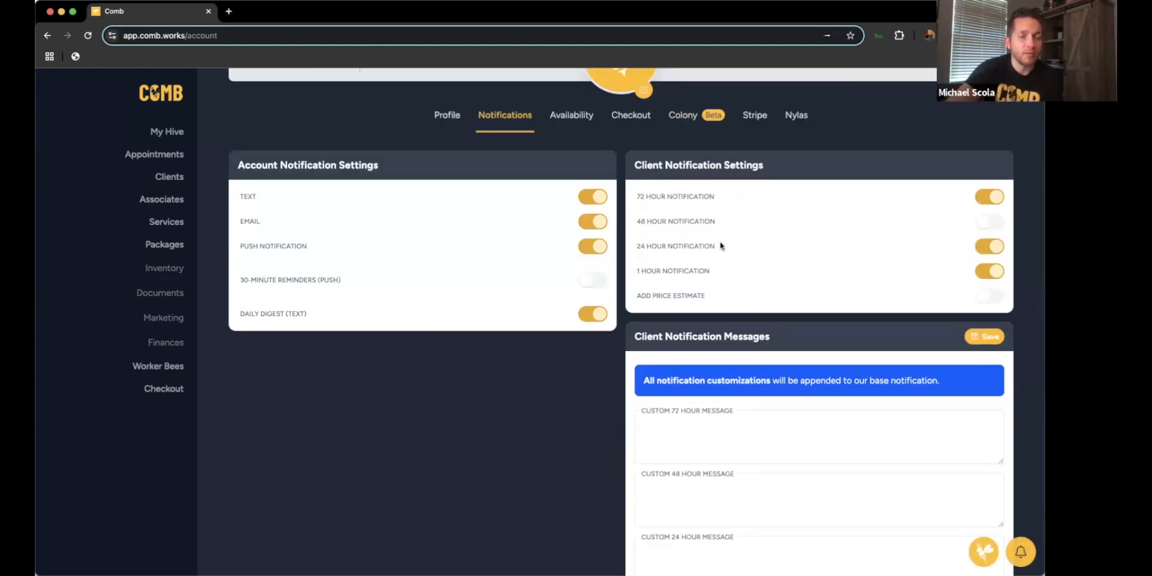
{"action": "scroll", "coordinate": [646, 222], "scroll_direction": "down", "scroll_amount": 5}
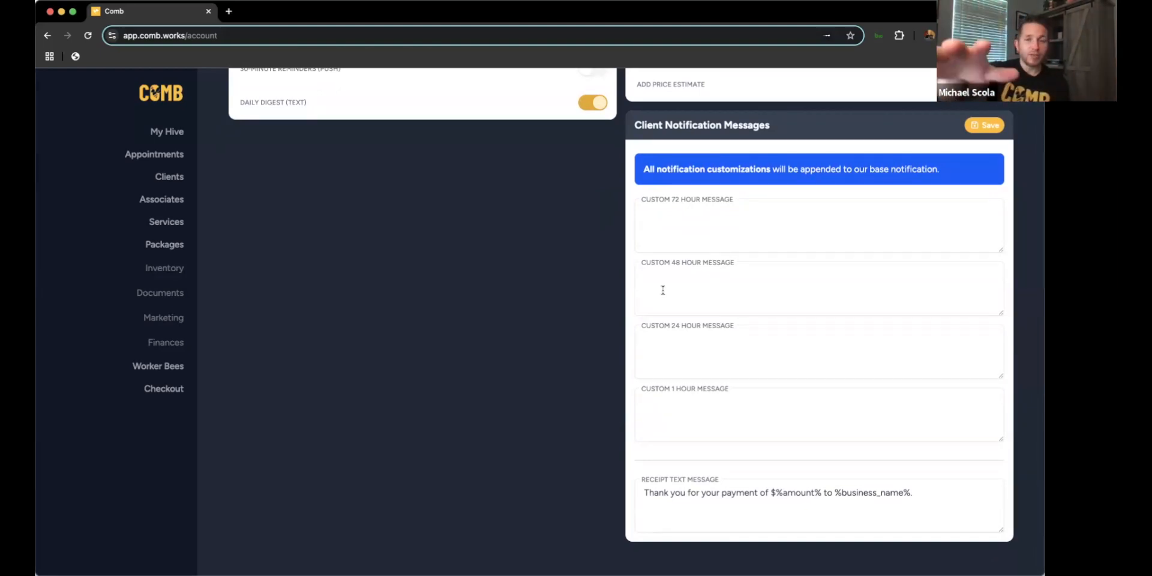
{"action": "scroll", "coordinate": [756, 344], "scroll_direction": "down", "scroll_amount": 1}
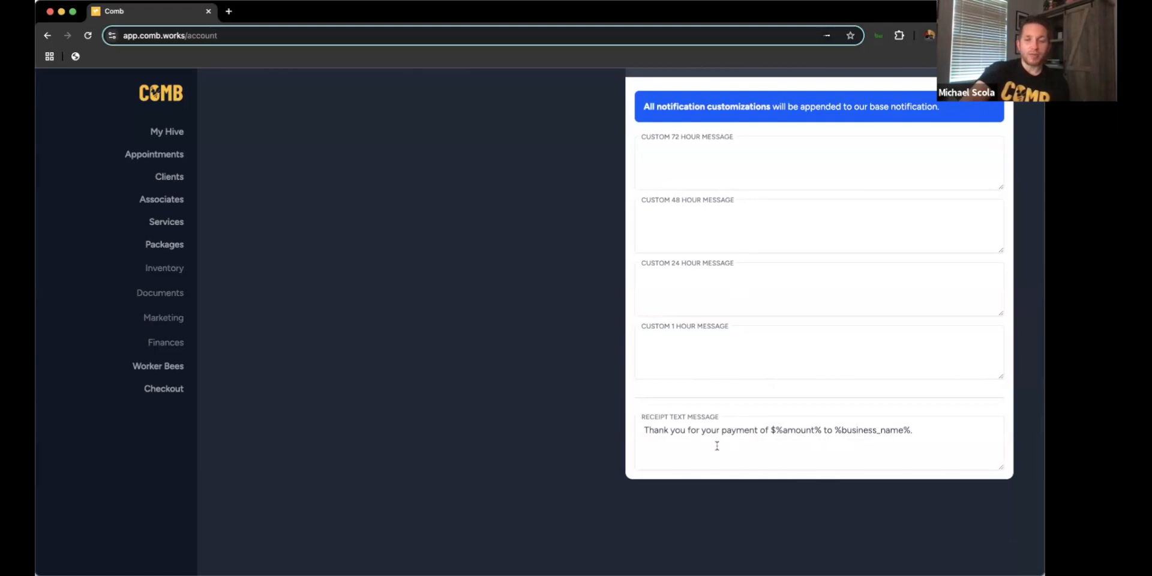
{"action": "scroll", "coordinate": [717, 445], "scroll_direction": "up", "scroll_amount": 6}
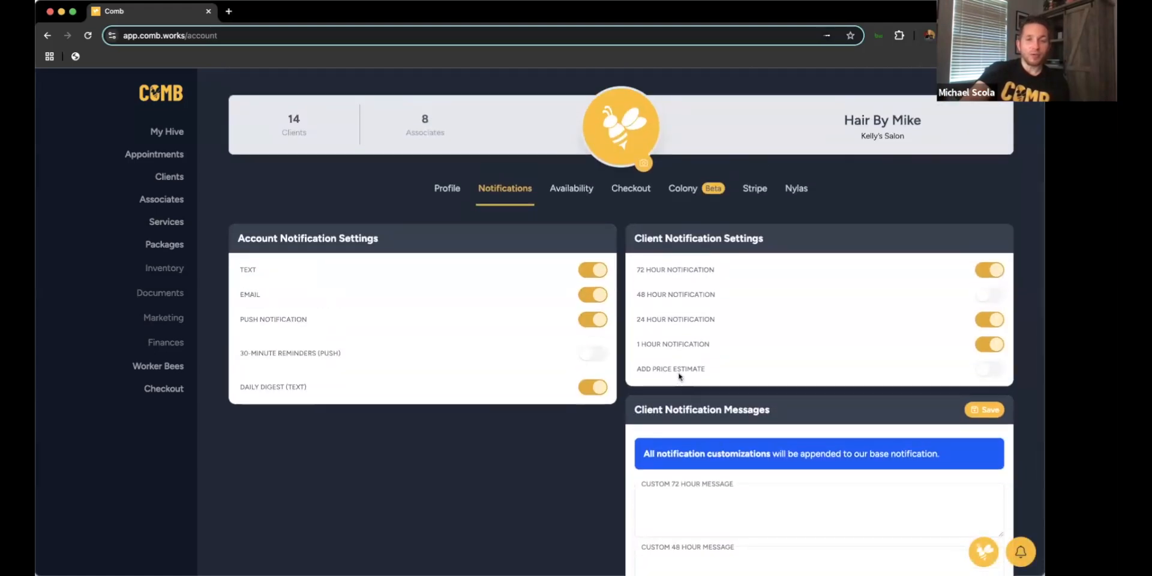
Open the availability settings and switch Monday's business hours on and back off.
{"action": "left_click", "coordinate": [570, 189]}
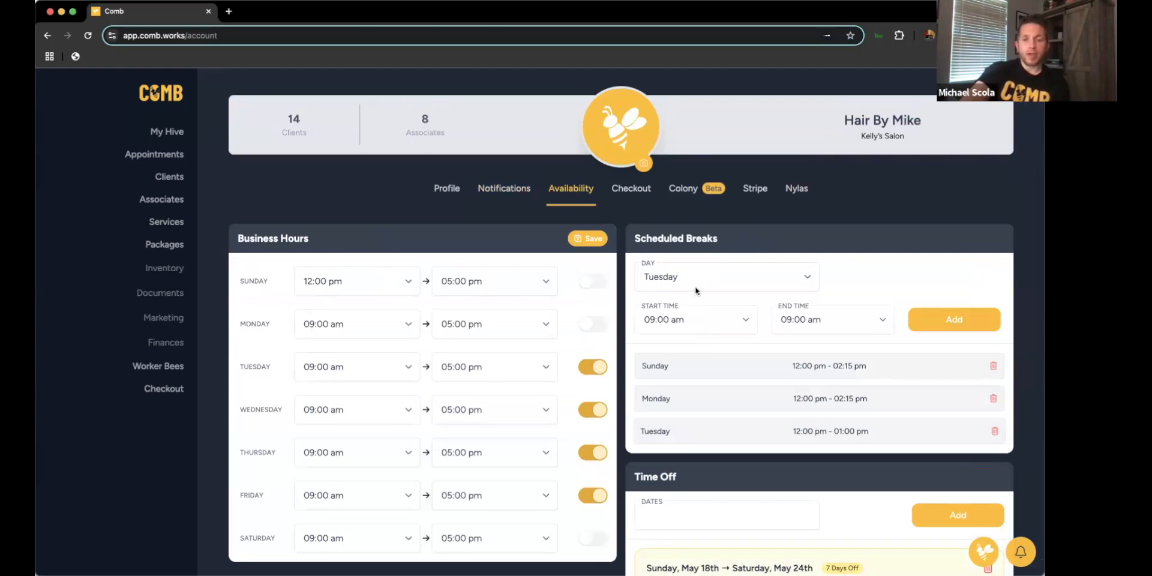
{"action": "left_click", "coordinate": [593, 324]}
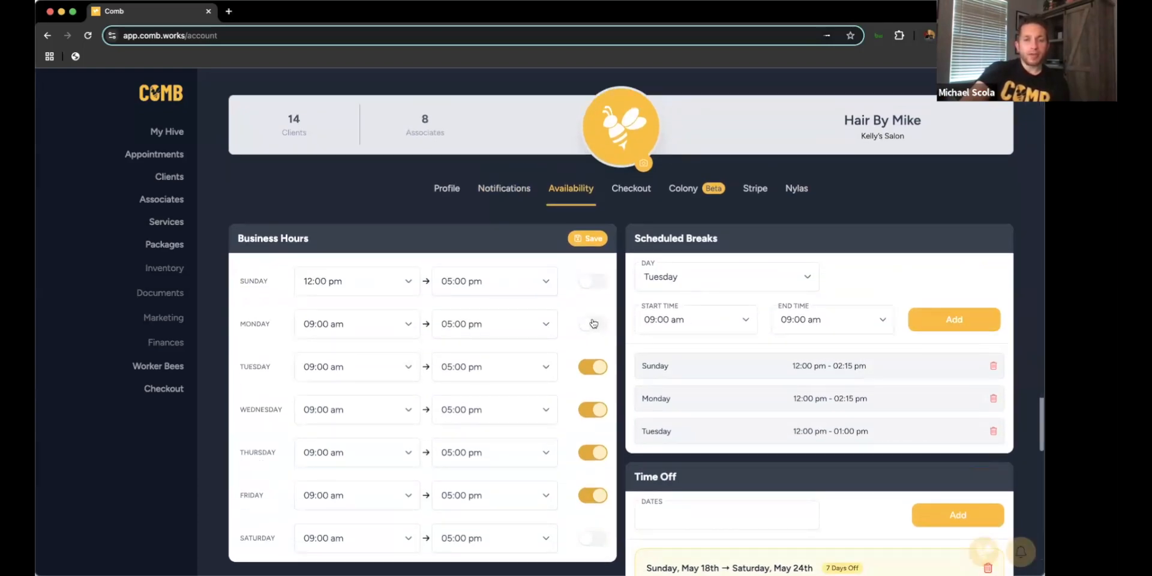
{"action": "left_click", "coordinate": [593, 323]}
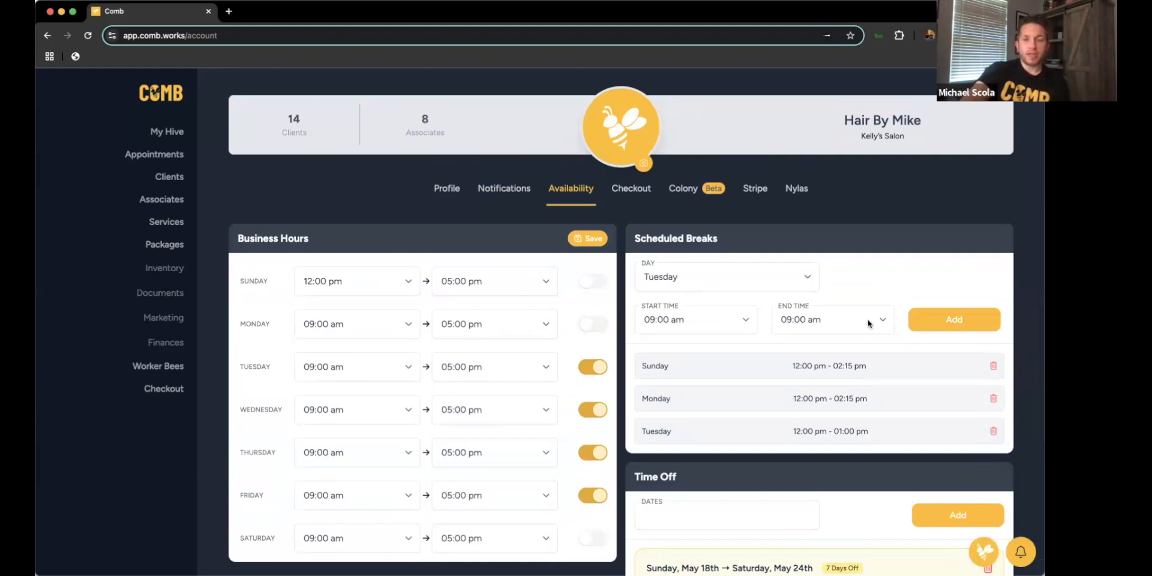
Choose Thursday as the day for a new scheduled break.
{"action": "left_click", "coordinate": [777, 282]}
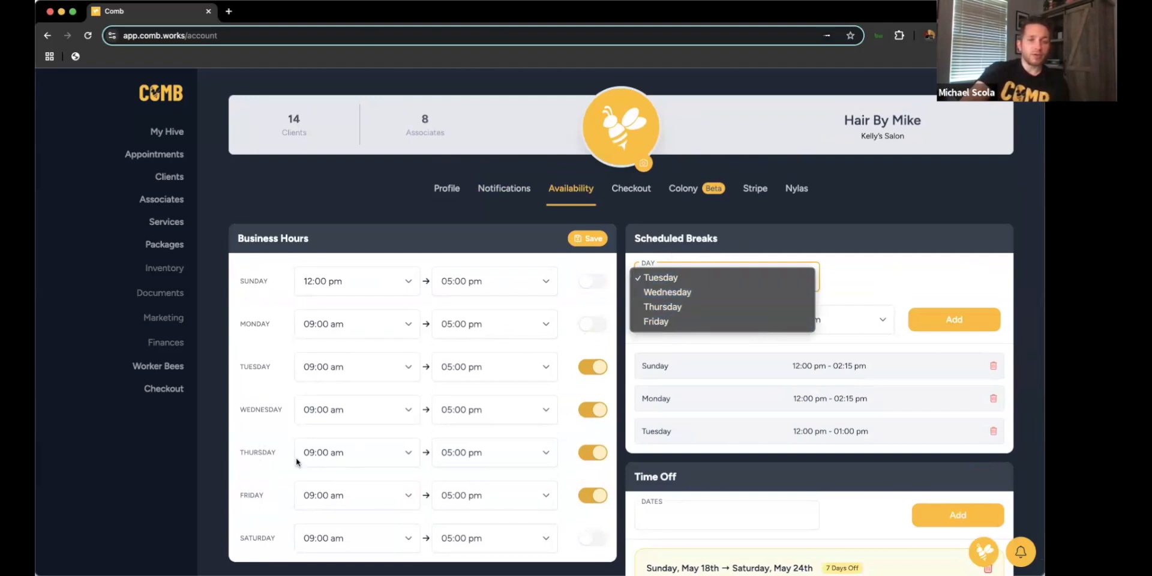
{"action": "left_click", "coordinate": [795, 324]}
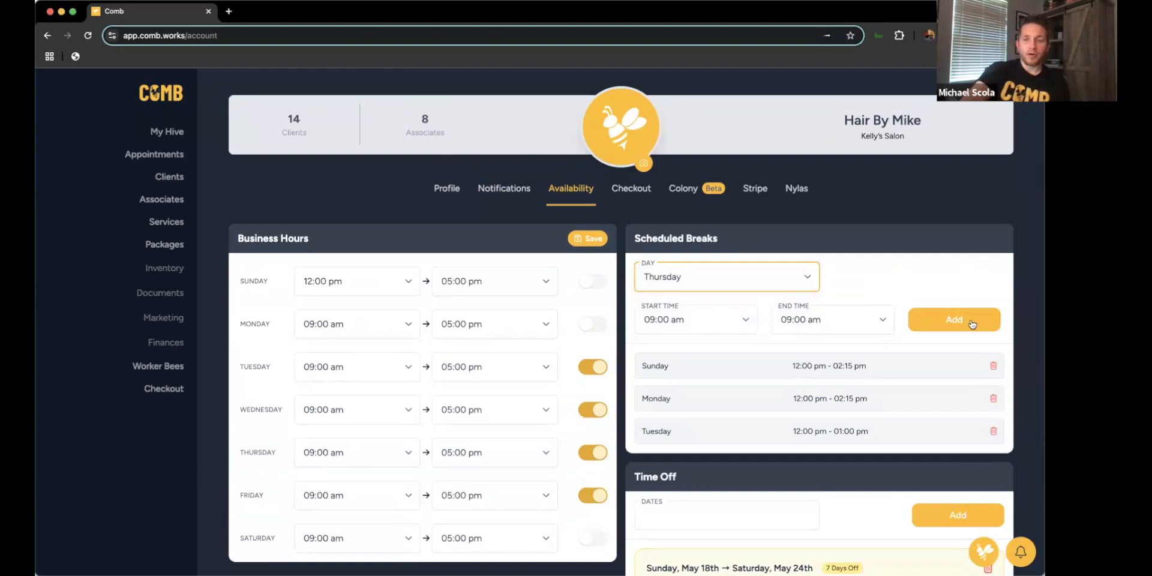
{"action": "left_click", "coordinate": [854, 230]}
Set the Time Off dates to 05/18/2025 - 05/18/2025.
{"action": "scroll", "coordinate": [855, 230], "scroll_direction": "down", "scroll_amount": 1}
{"action": "scroll", "coordinate": [853, 231], "scroll_direction": "down", "scroll_amount": 3}
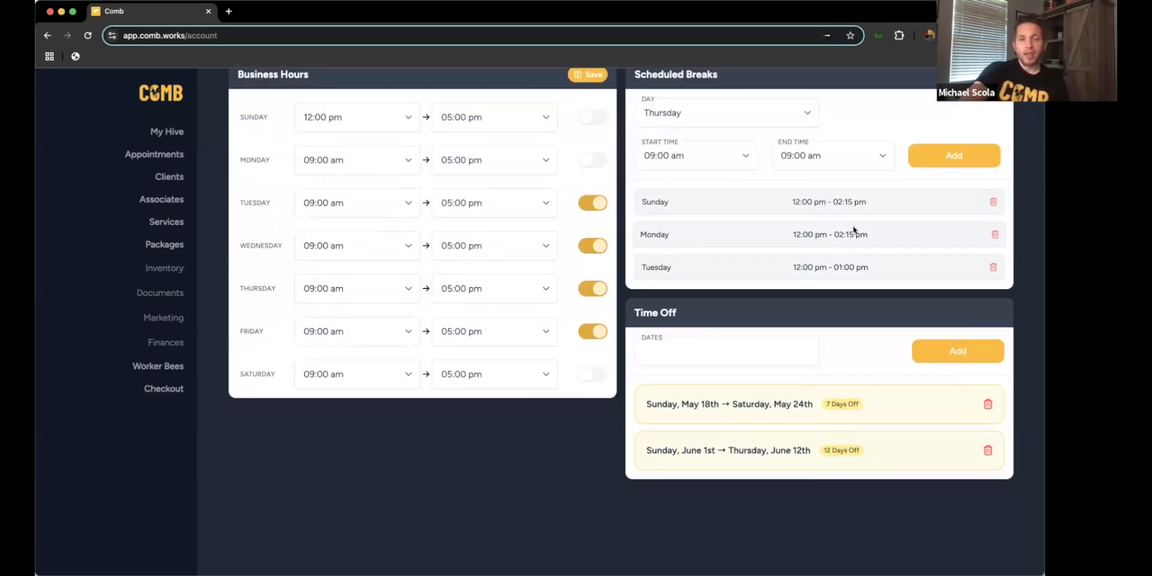
{"action": "left_click", "coordinate": [776, 356]}
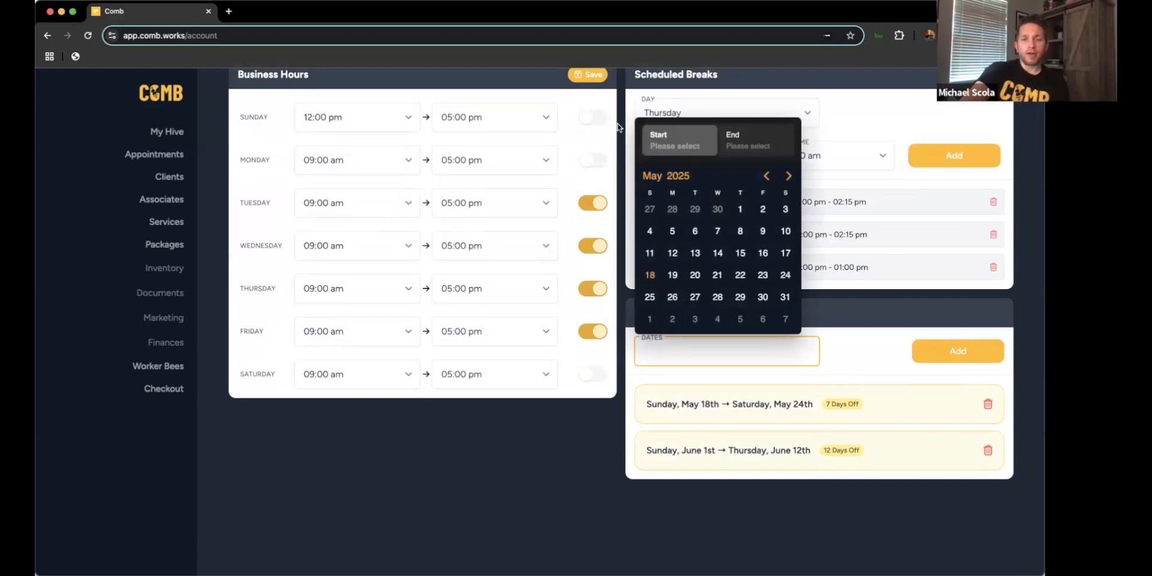
{"action": "left_click", "coordinate": [651, 279]}
{"action": "left_click", "coordinate": [652, 279]}
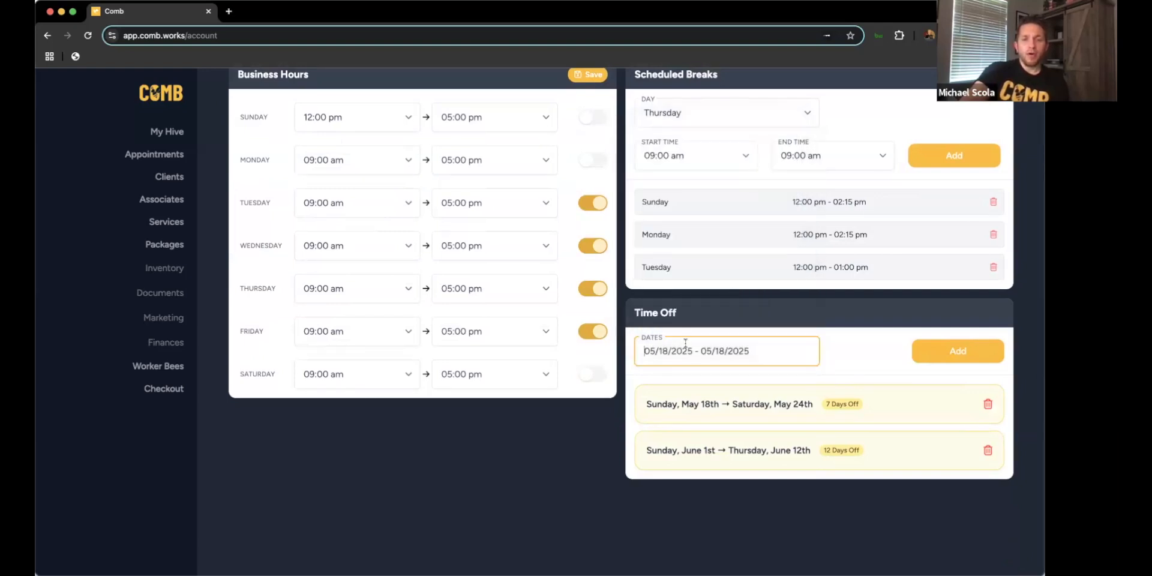
Extend the Time Off dates to 05/18/2025 - 05/24/2025 and add the entry.
{"action": "left_click", "coordinate": [651, 275]}
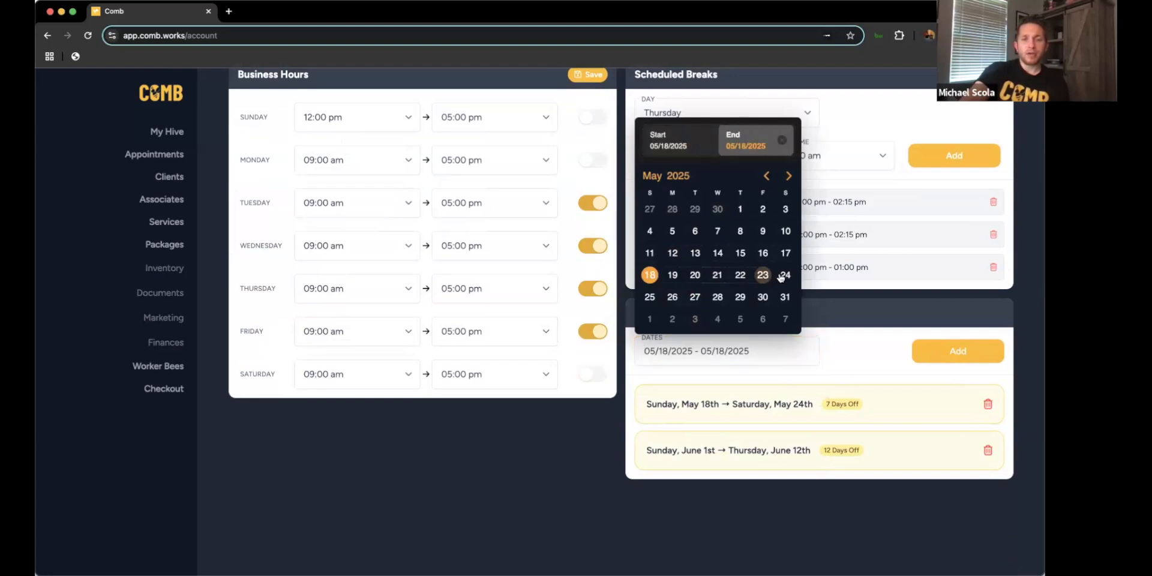
{"action": "left_click", "coordinate": [784, 275]}
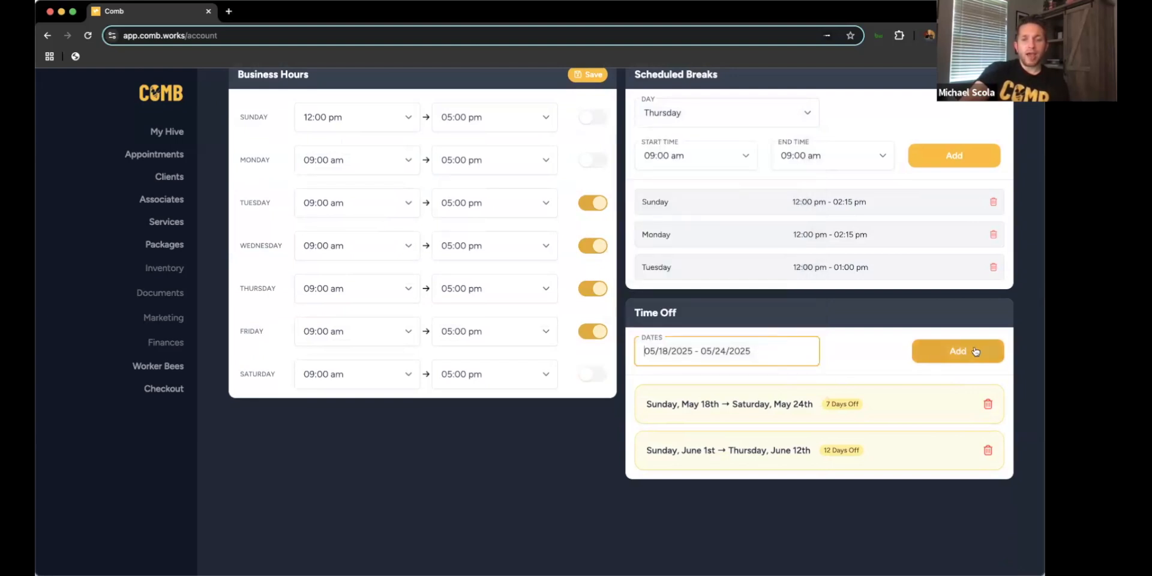
{"action": "left_click", "coordinate": [975, 352]}
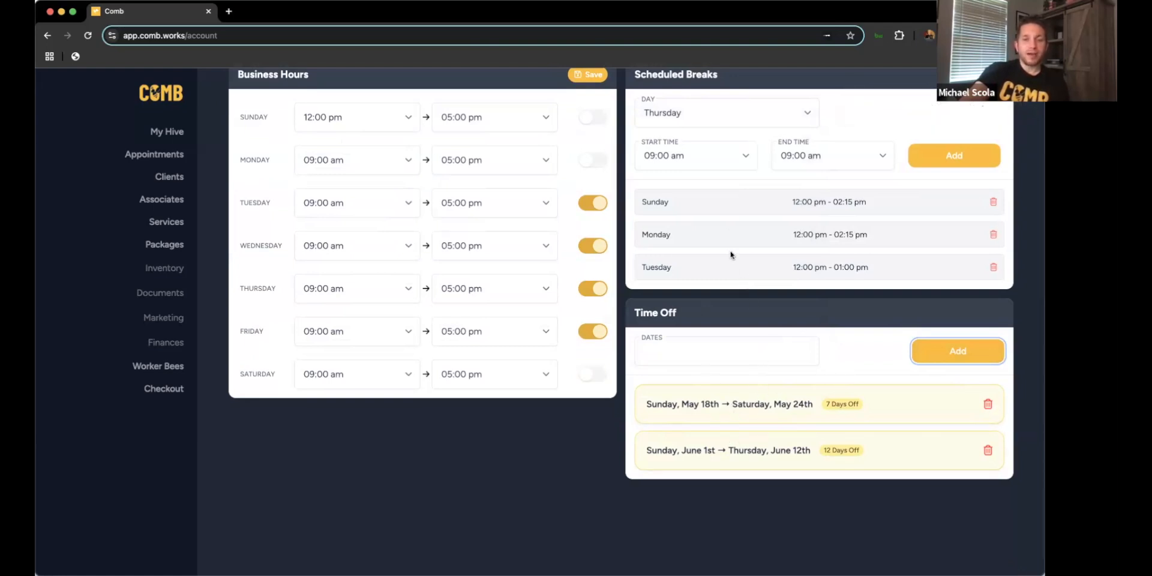
Open the account's checkout settings and create a tax named Illinois tax with a rate of 5.65%.
{"action": "scroll", "coordinate": [730, 254], "scroll_direction": "up", "scroll_amount": 3}
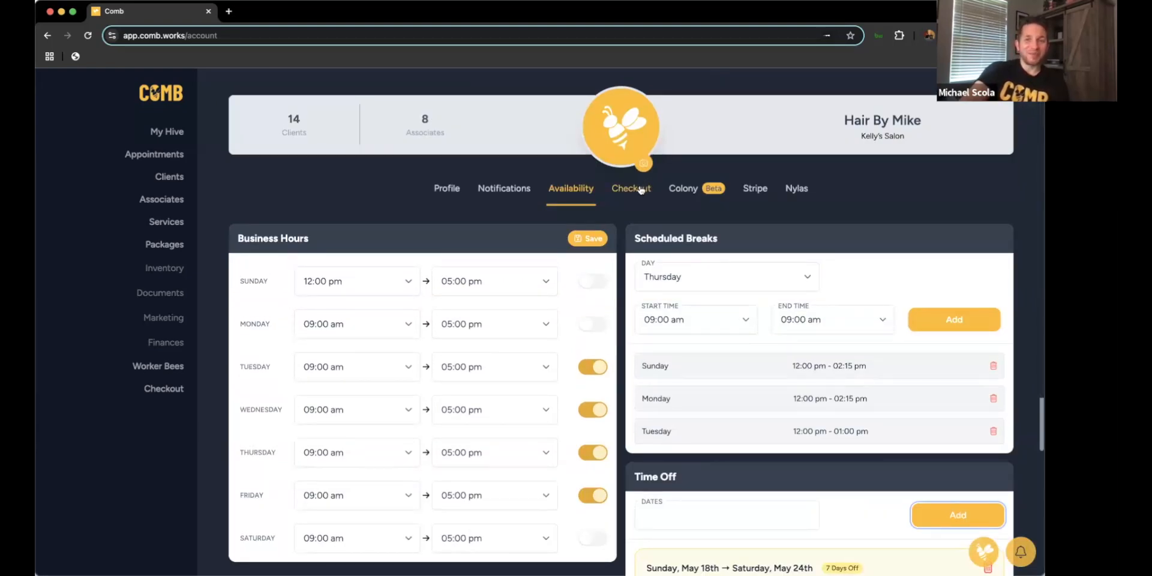
{"action": "left_click", "coordinate": [641, 189]}
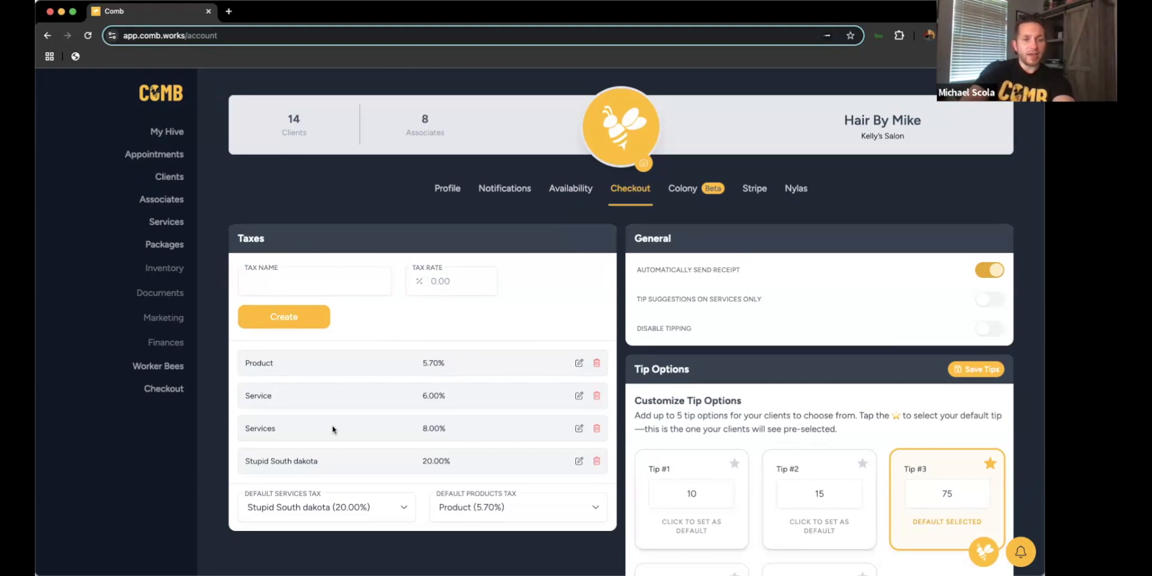
{"action": "left_click", "coordinate": [438, 281]}
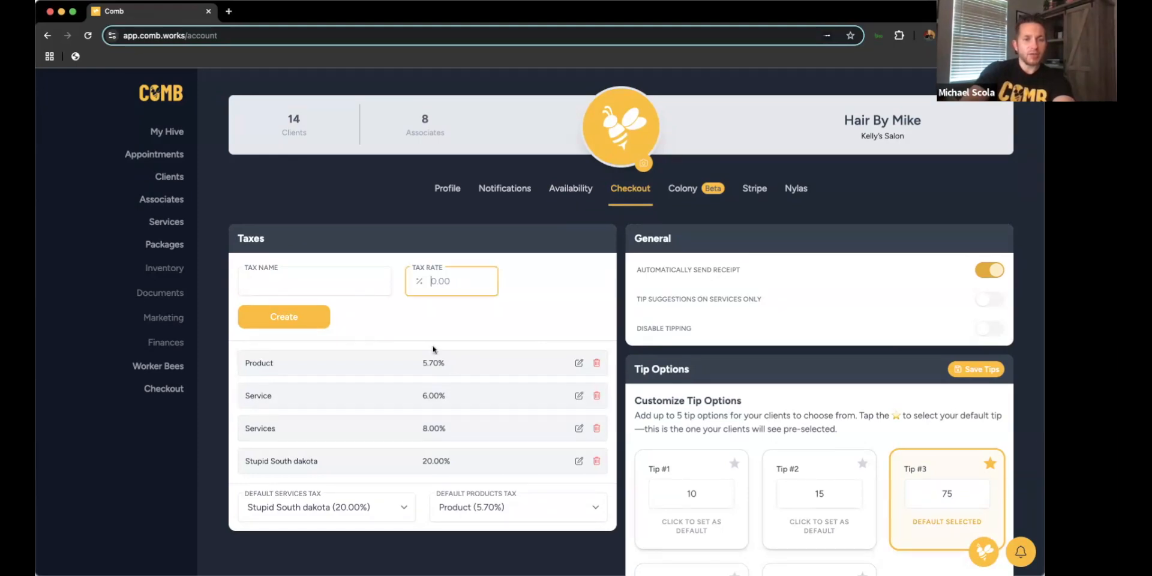
{"action": "type", "text": "5.65"}
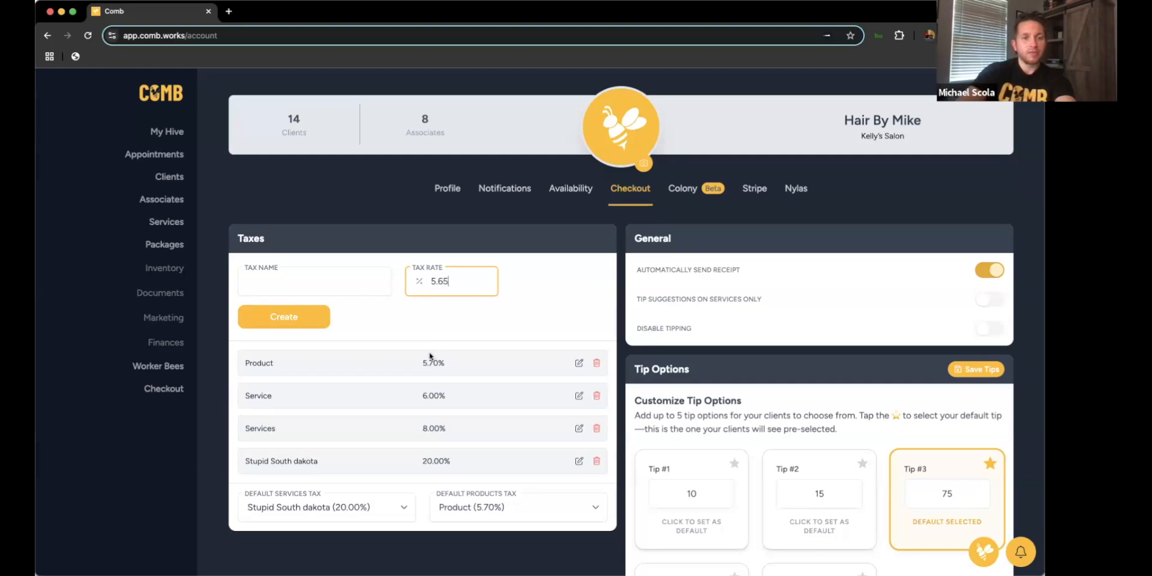
{"action": "left_click", "coordinate": [337, 284]}
{"action": "type", "text": "I"}
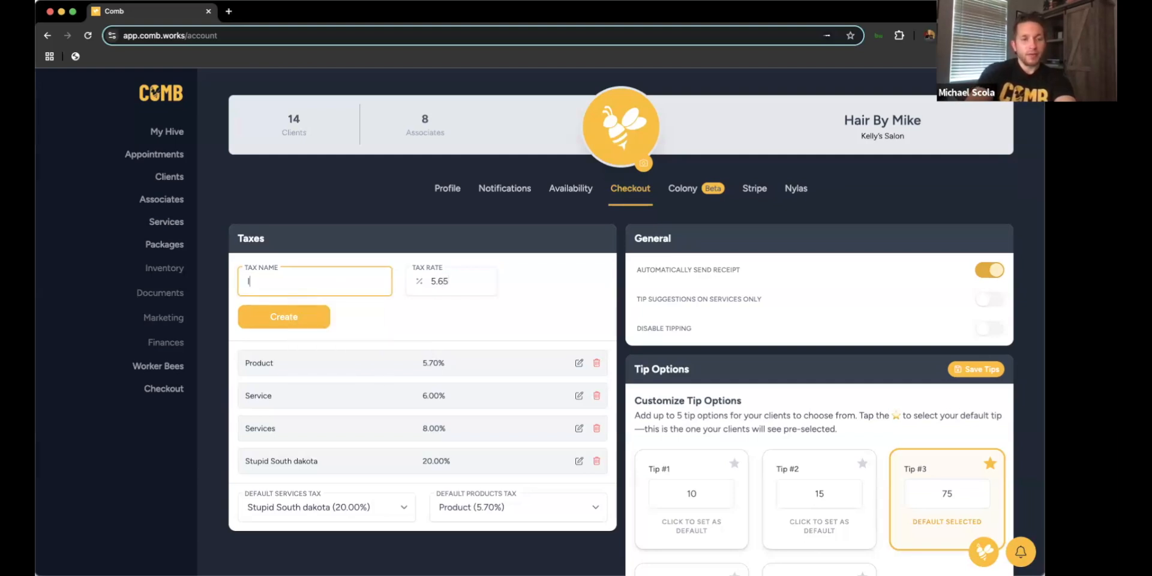
{"action": "type", "text": "llinois tax"}
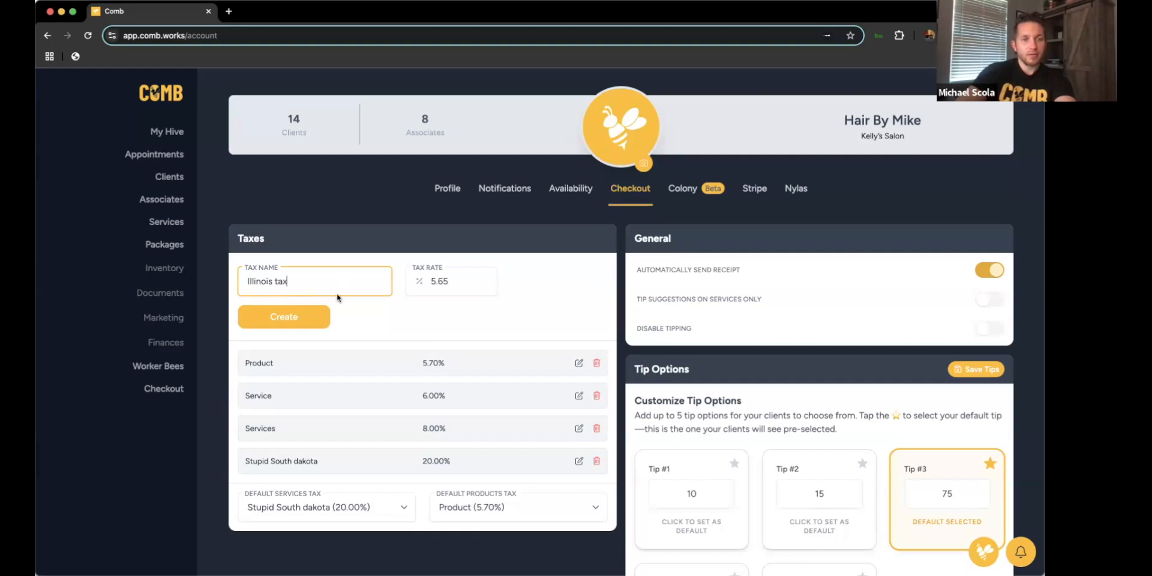
{"action": "left_click", "coordinate": [292, 318]}
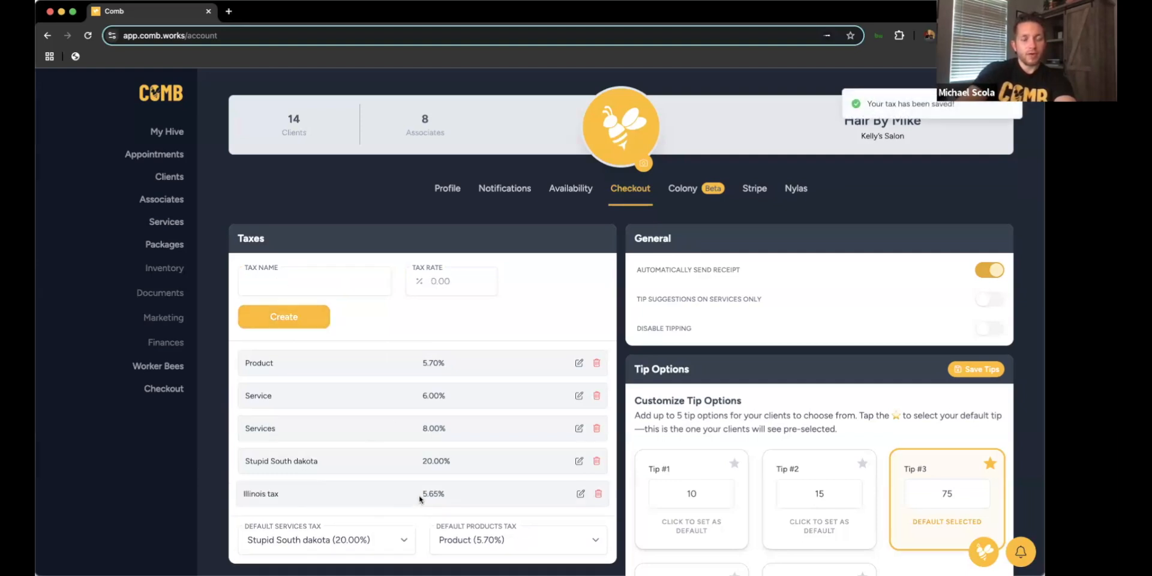
Set the default products tax to Illinois tax (5.65%) and the default services tax to No Tax.
{"action": "scroll", "coordinate": [420, 498], "scroll_direction": "down", "scroll_amount": 3}
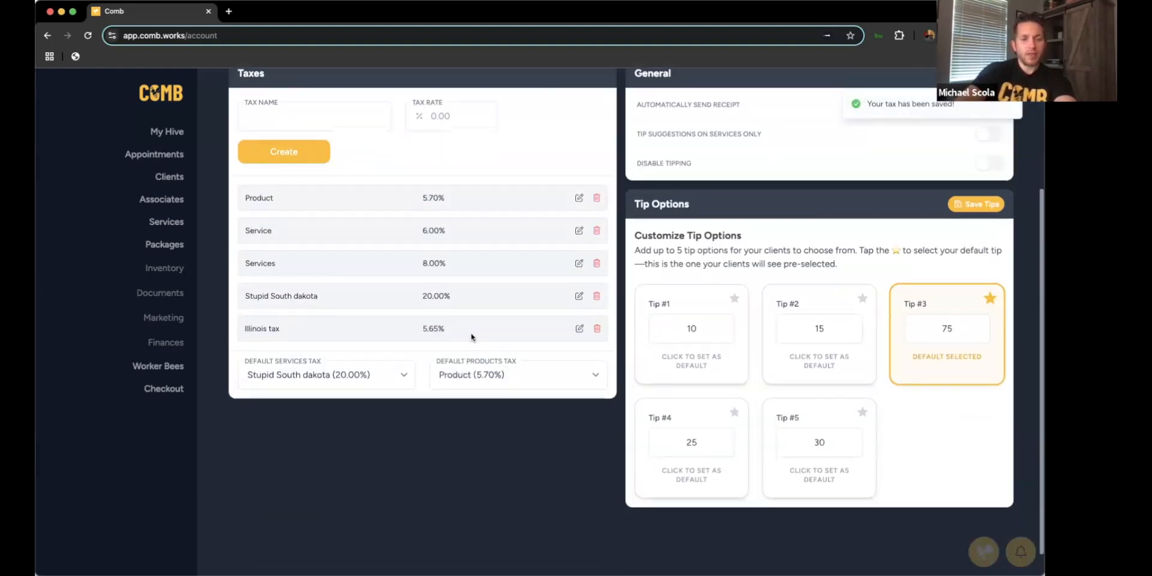
{"action": "left_click", "coordinate": [484, 384]}
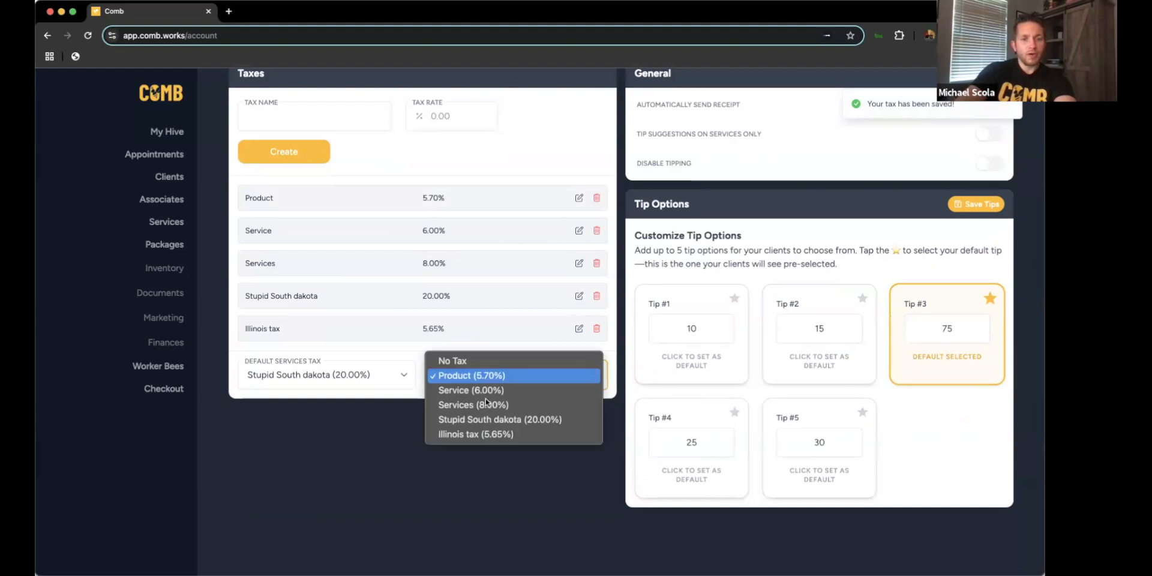
{"action": "left_click", "coordinate": [491, 435]}
{"action": "left_click", "coordinate": [379, 368]}
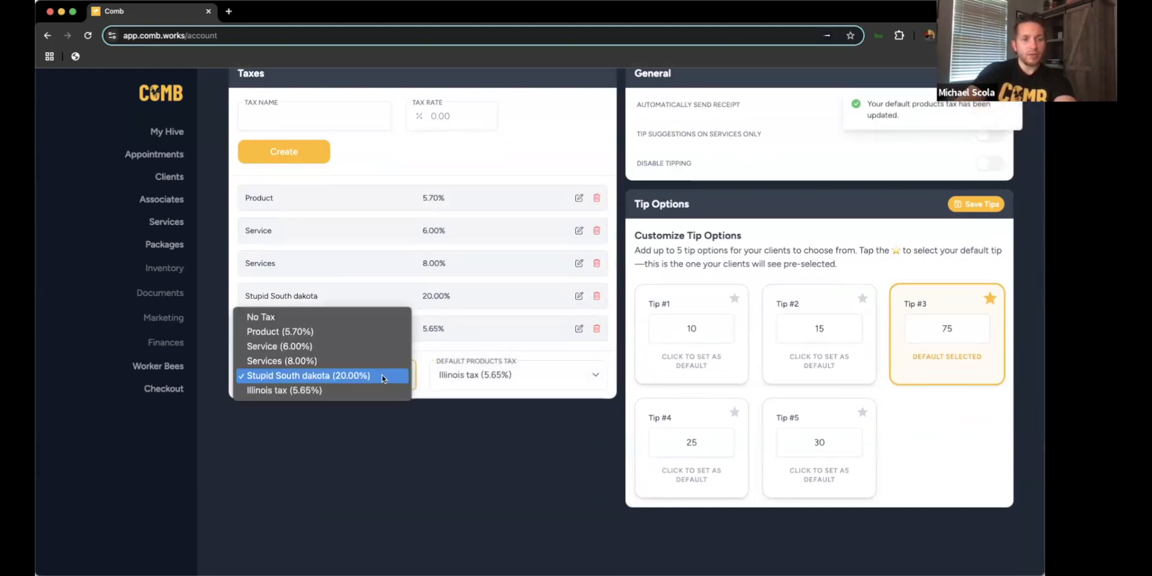
{"action": "left_click", "coordinate": [382, 336]}
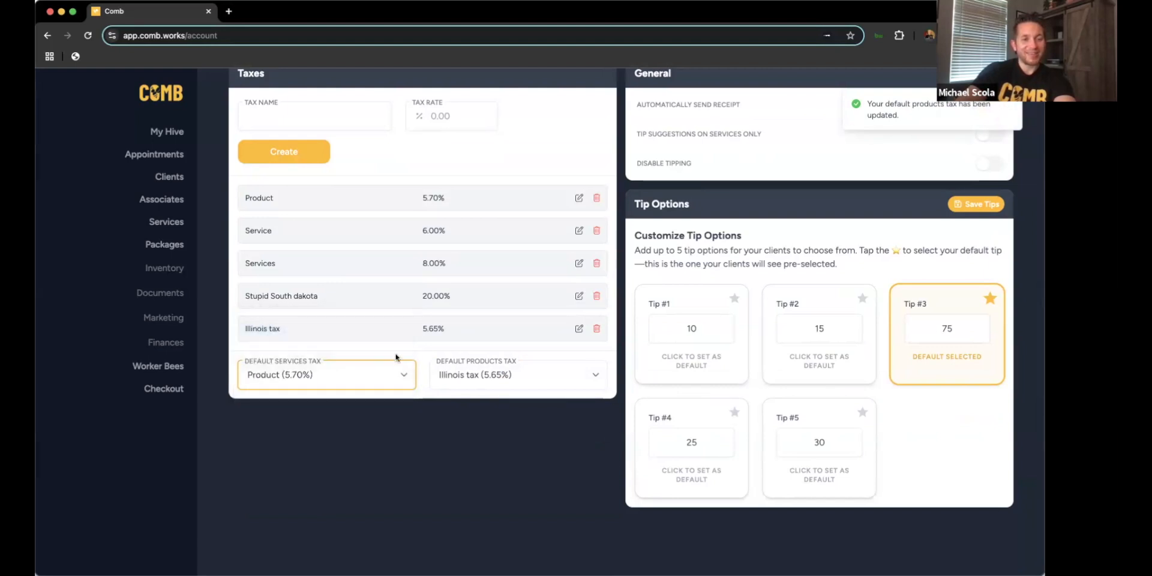
{"action": "left_click", "coordinate": [380, 375]}
{"action": "left_click", "coordinate": [365, 360]}
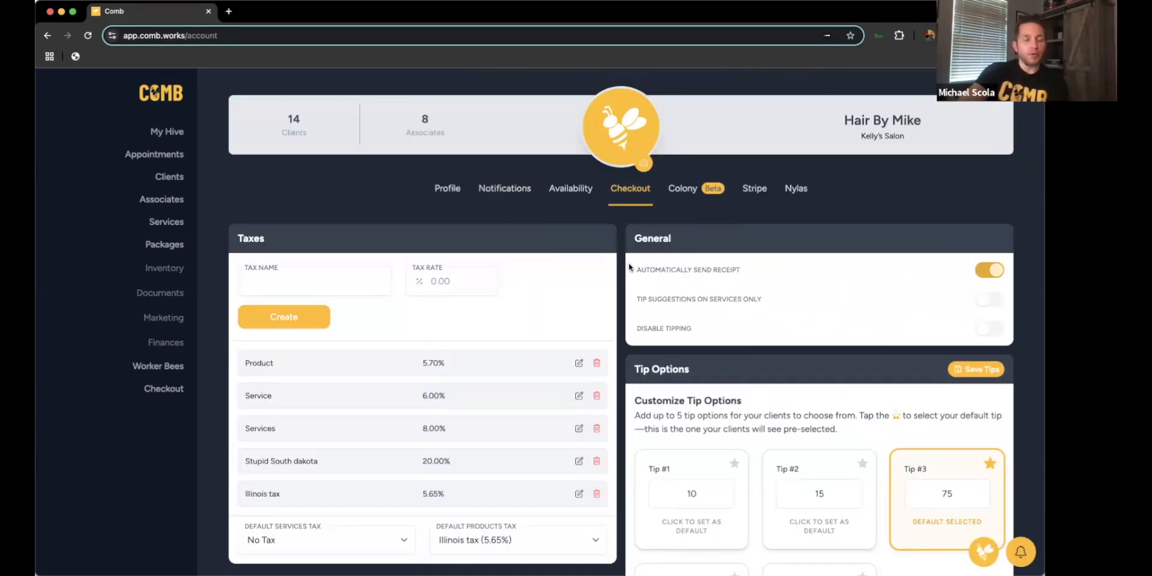
Turn off automatic receipt sending, and enable both tip suggestions on services only and Disable Tipping.
{"action": "left_click", "coordinate": [989, 272]}
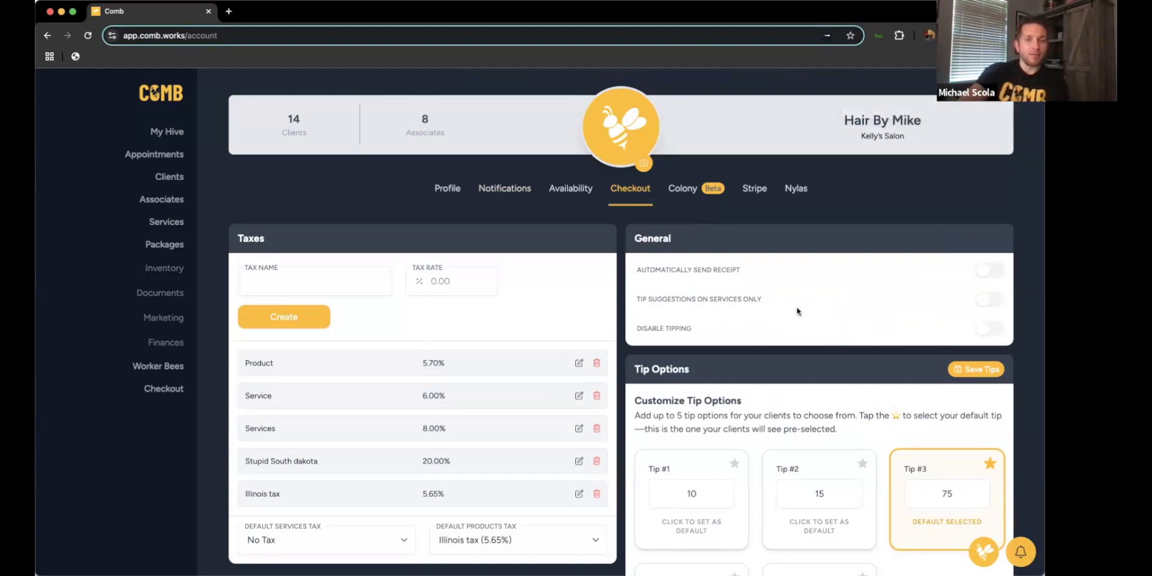
{"action": "left_click", "coordinate": [988, 301]}
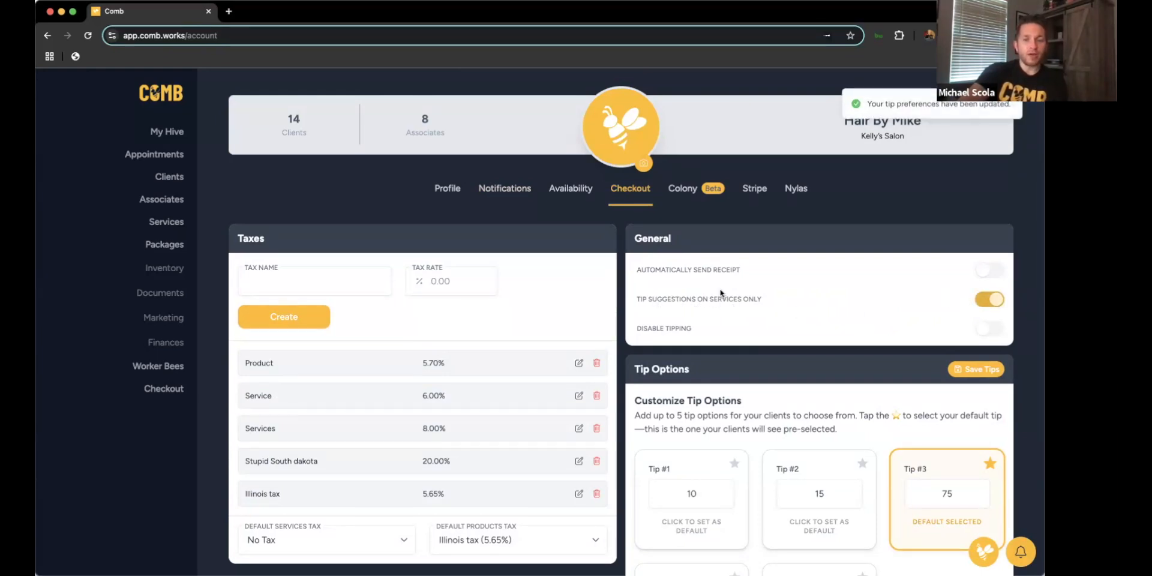
{"action": "left_click", "coordinate": [990, 329]}
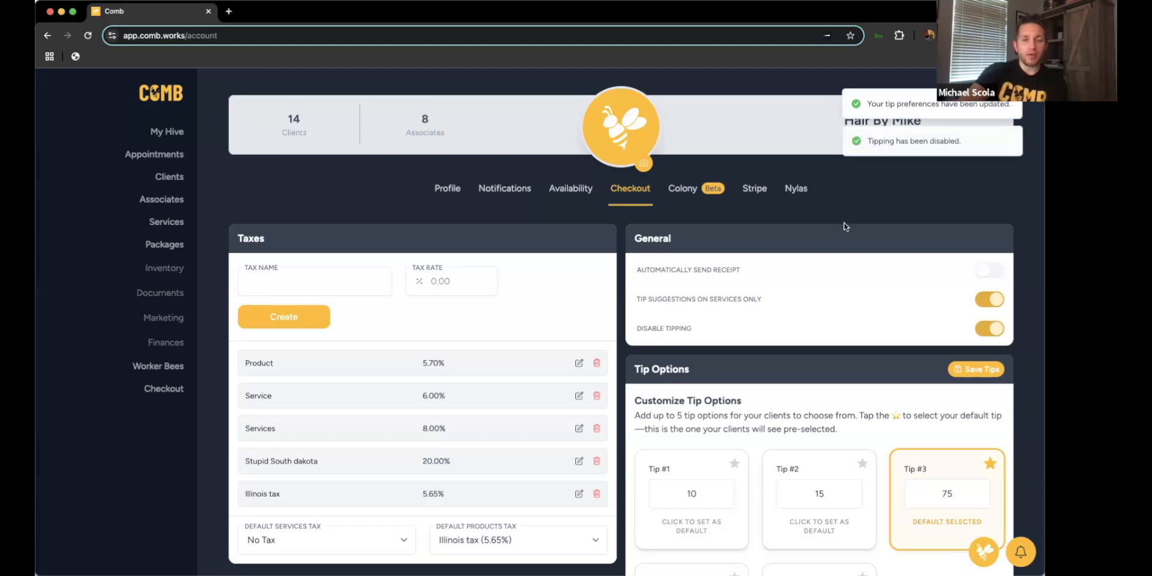
Set tips #1 to #4 to 5, 10, 15 and 20, clear Tip #5, and make Tip #2 the default.
{"action": "scroll", "coordinate": [844, 227], "scroll_direction": "down", "scroll_amount": 3}
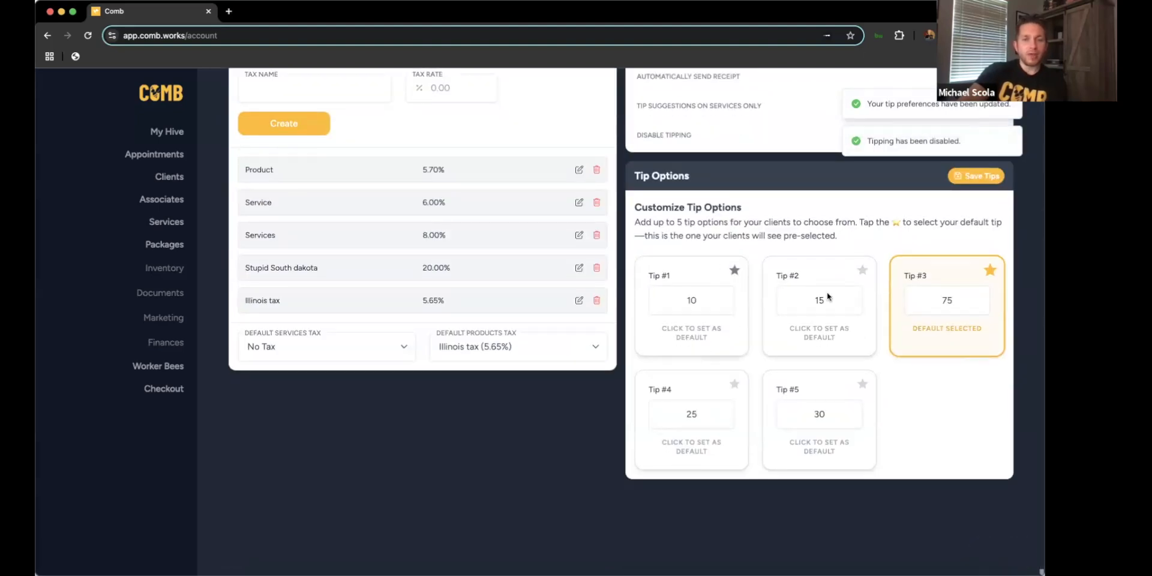
{"action": "double_click", "coordinate": [696, 301]}
{"action": "type", "text": "5"}
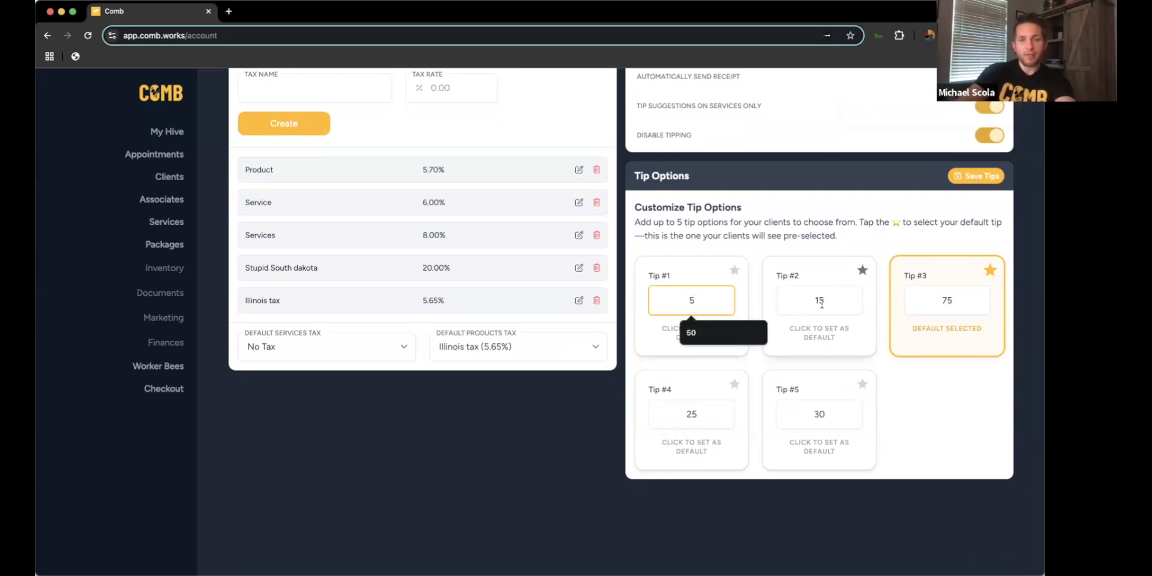
{"action": "double_click", "coordinate": [821, 301]}
{"action": "type", "text": "10"}
{"action": "double_click", "coordinate": [947, 301]}
{"action": "type", "text": "15"}
{"action": "double_click", "coordinate": [692, 414]}
{"action": "type", "text": "20"}
{"action": "double_click", "coordinate": [810, 415]}
{"action": "key", "text": "BackSpace"}
{"action": "left_click", "coordinate": [920, 419]}
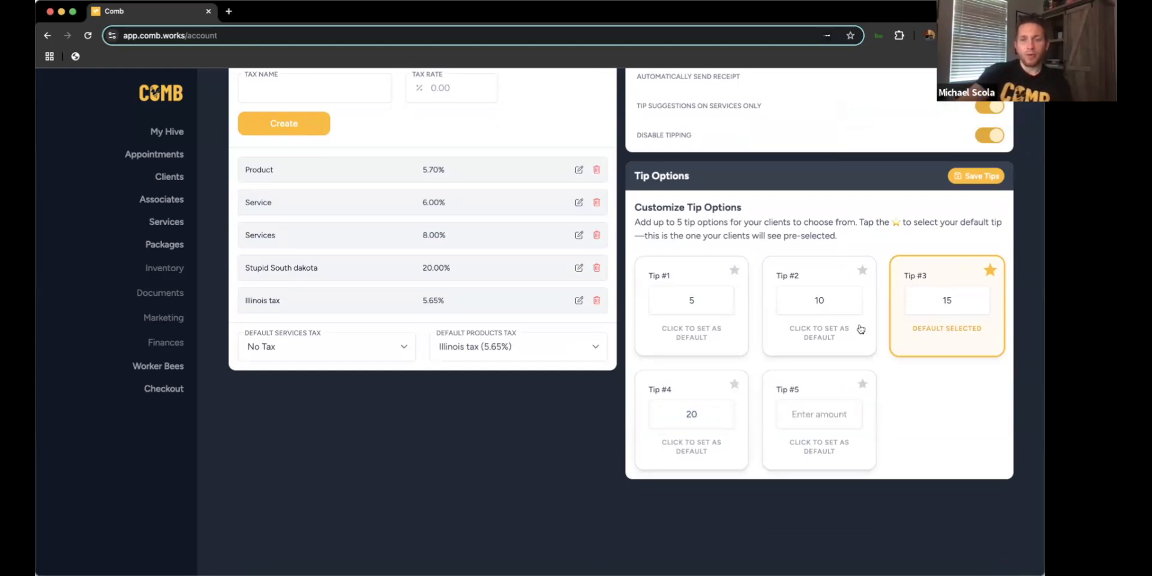
{"action": "left_click", "coordinate": [861, 271]}
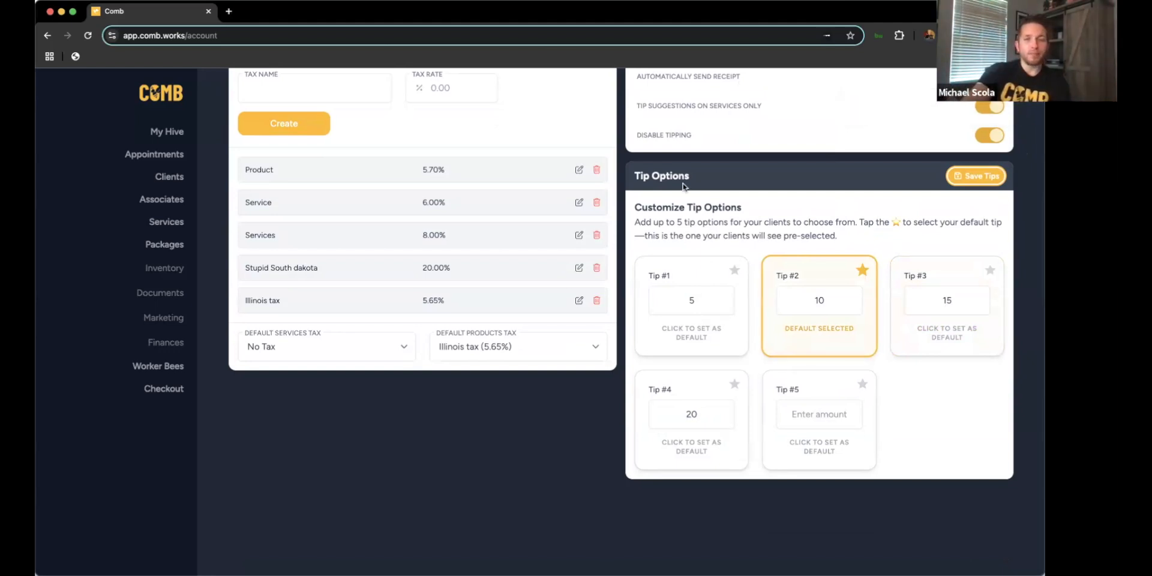
Open the Stripe settings and review the form for adding a card reader without registering one.
{"action": "scroll", "coordinate": [729, 183], "scroll_direction": "up", "scroll_amount": 3}
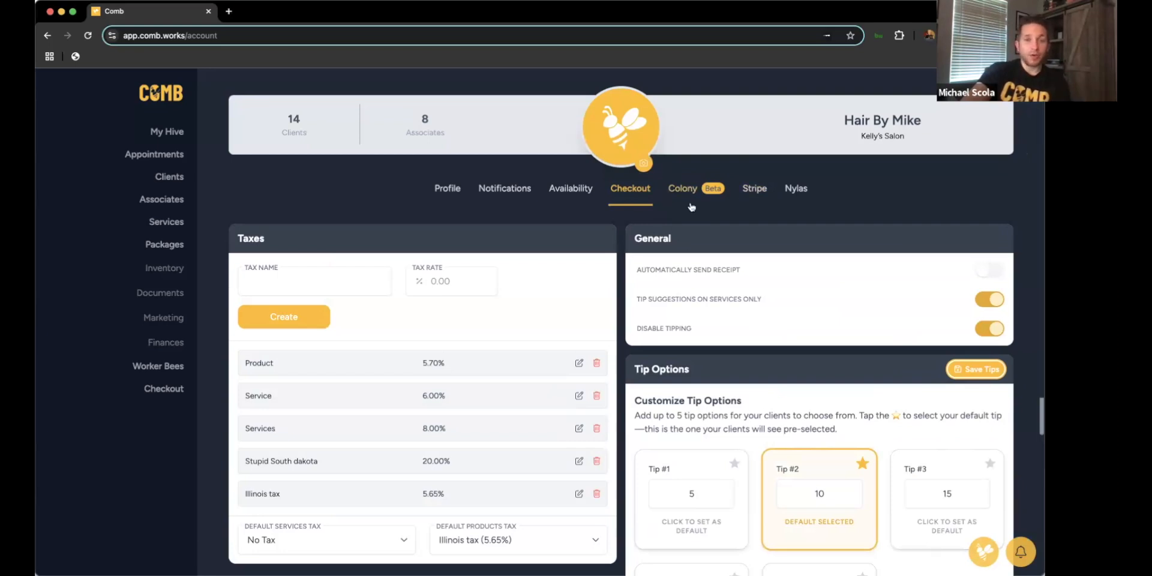
{"action": "left_click", "coordinate": [739, 183]}
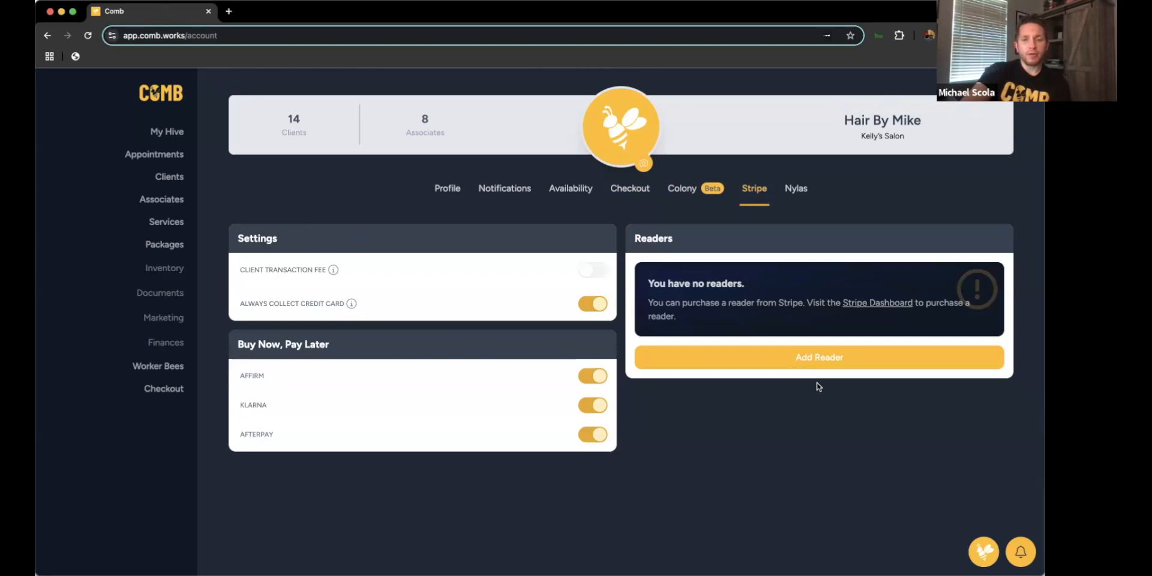
{"action": "left_click", "coordinate": [820, 364]}
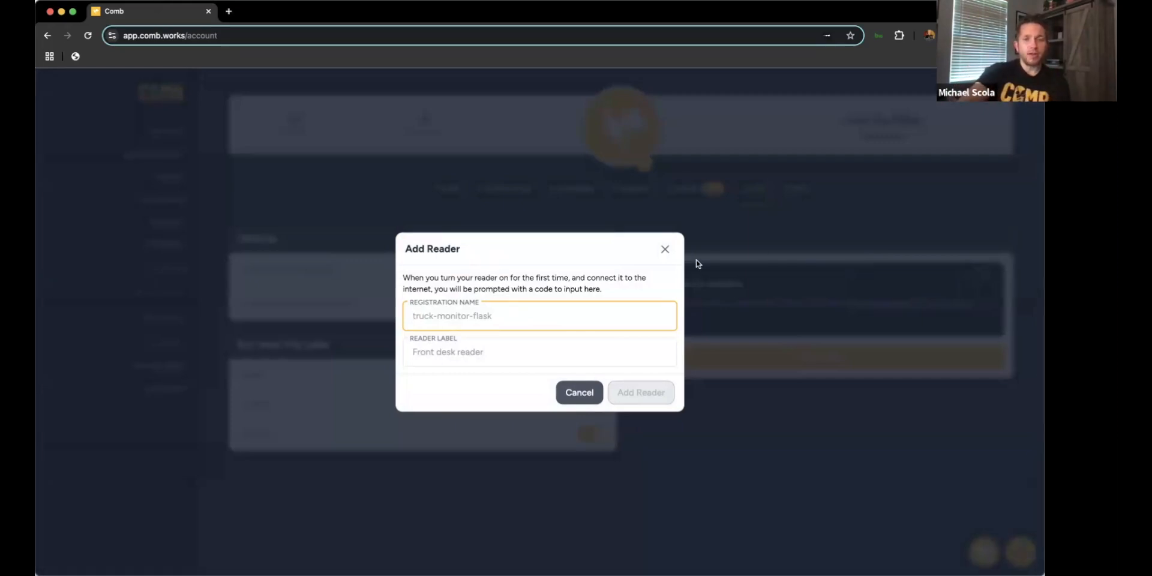
{"action": "left_click", "coordinate": [665, 249]}
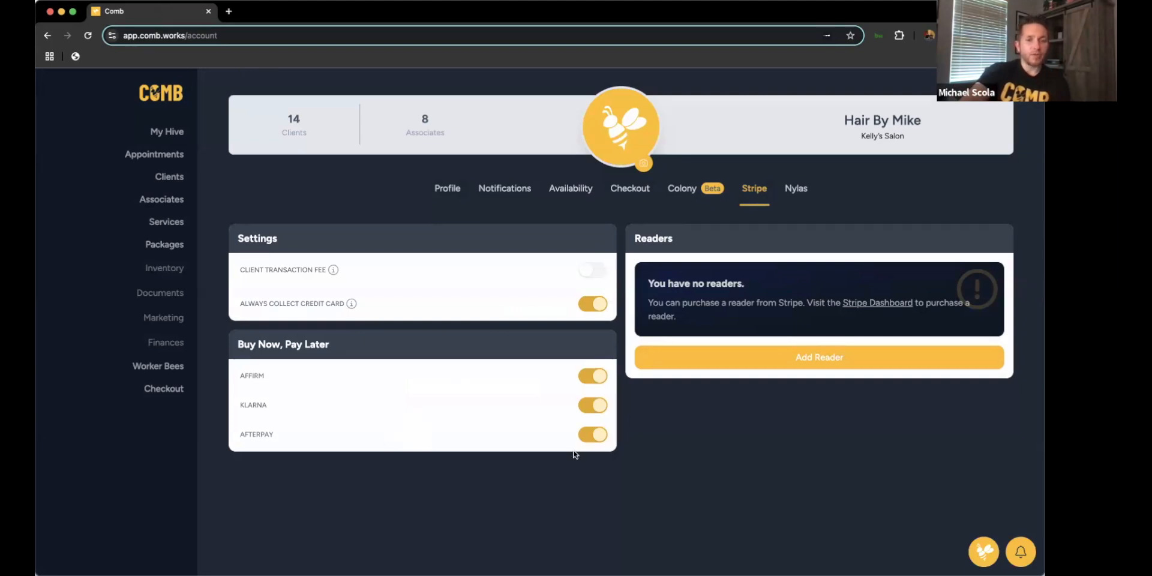
Switch the Afterpay, Klarna and Affirm pay-later options off and back on.
{"action": "left_click", "coordinate": [593, 435]}
{"action": "left_click", "coordinate": [592, 405]}
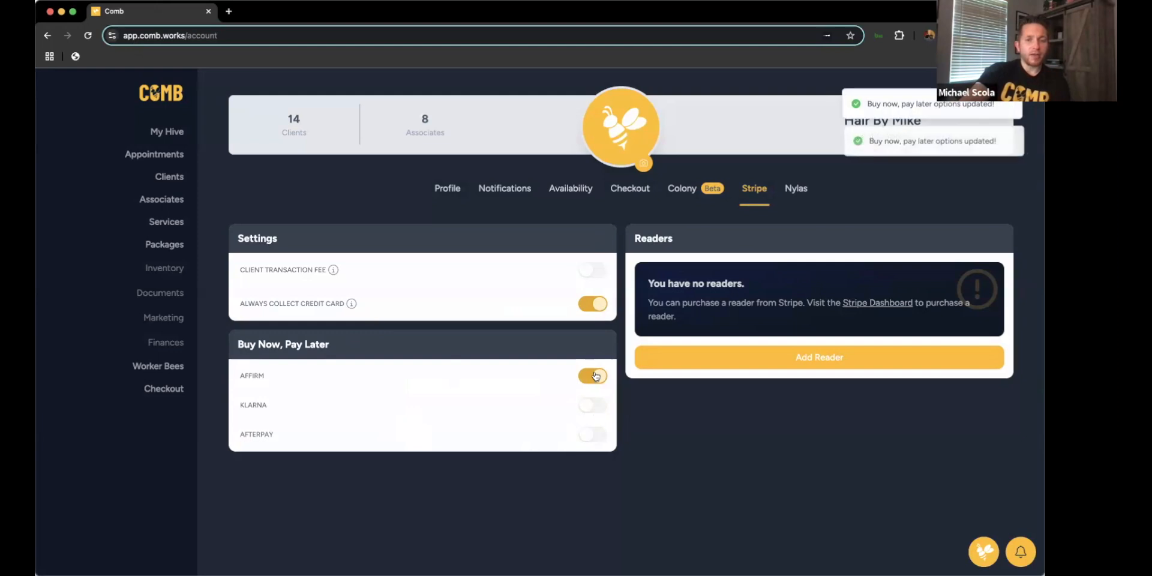
{"action": "left_click", "coordinate": [592, 376]}
{"action": "left_click", "coordinate": [593, 377]}
{"action": "left_click", "coordinate": [593, 405]}
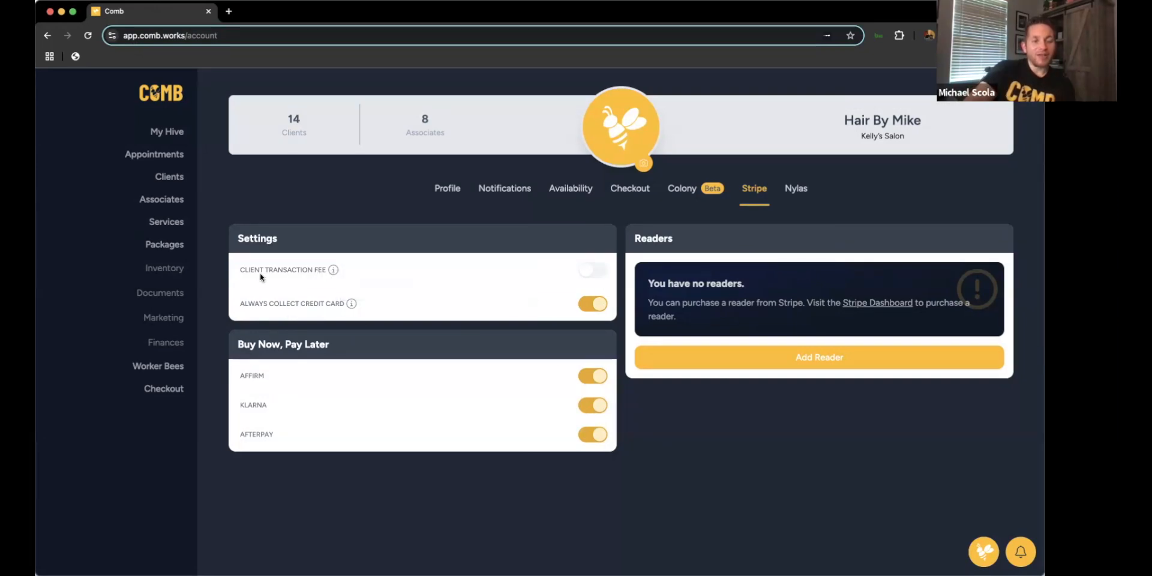
Switch on the client transaction fee in the Stripe settings.
{"action": "left_click", "coordinate": [596, 272]}
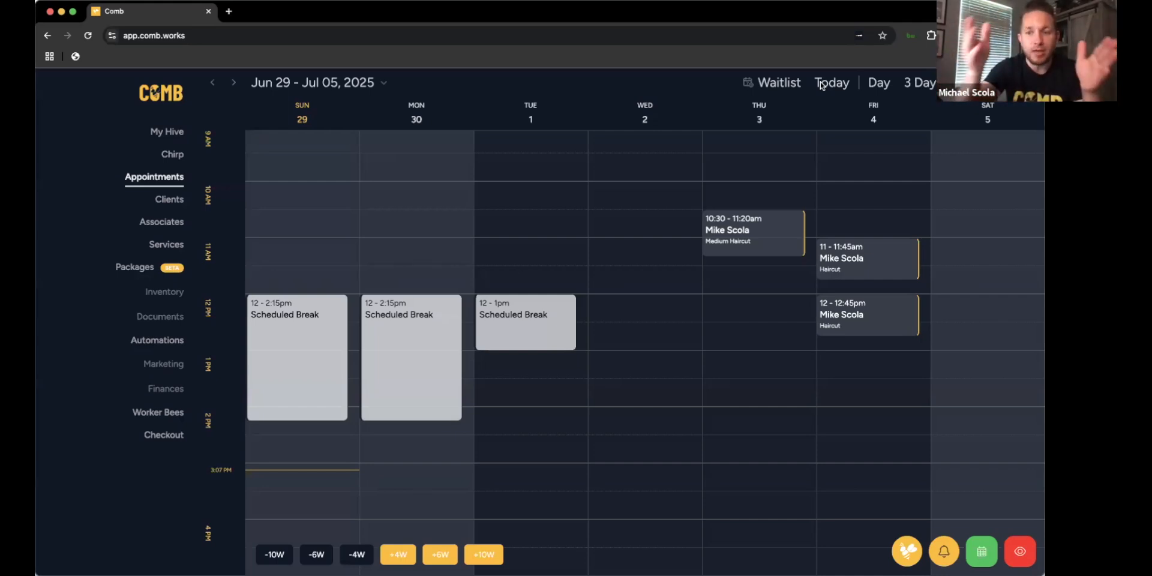
Review the options for the July 2, 2025, 11:00 AM slot in the appointments calendar and close them.
{"action": "left_click", "coordinate": [649, 257]}
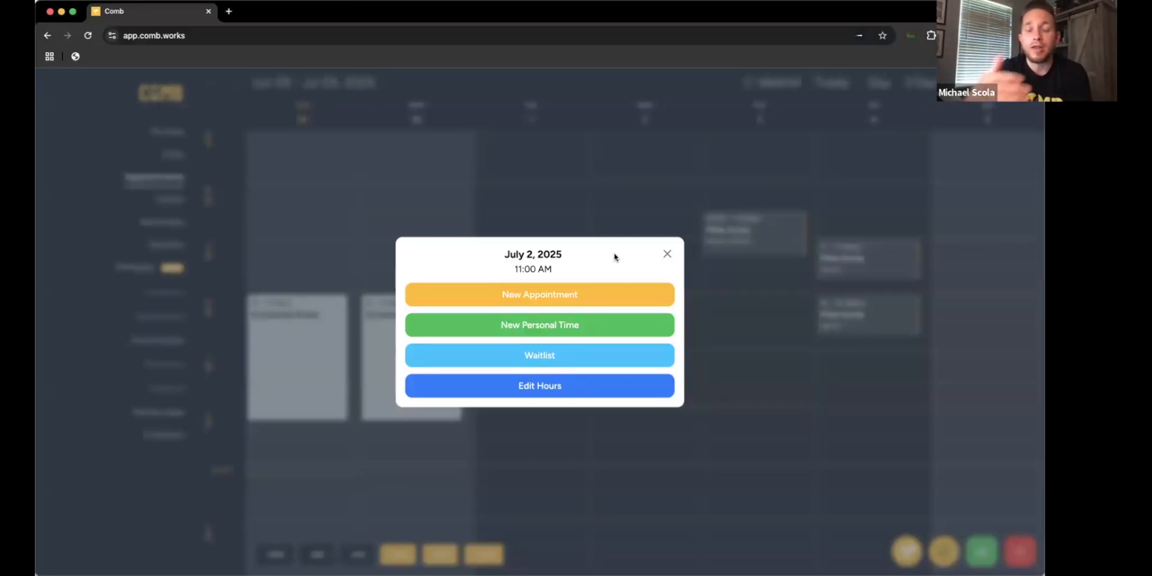
{"action": "left_click", "coordinate": [667, 254]}
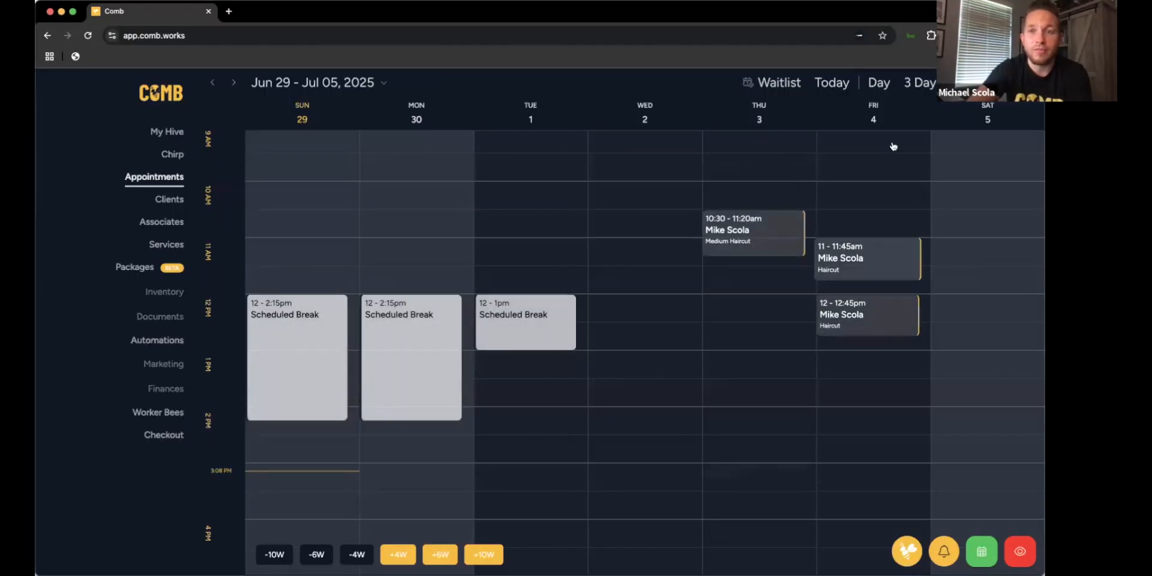
Edit the business hours for July 4, 2025 to make it a day off, and check the updated calendar.
{"action": "left_click", "coordinate": [896, 188]}
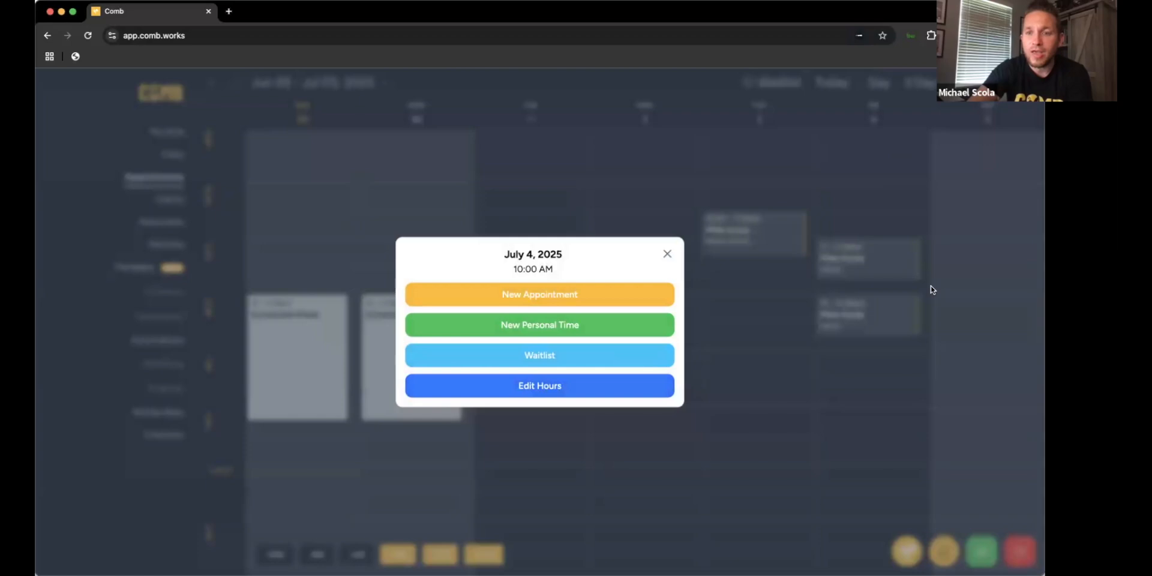
{"action": "left_click", "coordinate": [612, 385]}
{"action": "left_click", "coordinate": [661, 295]}
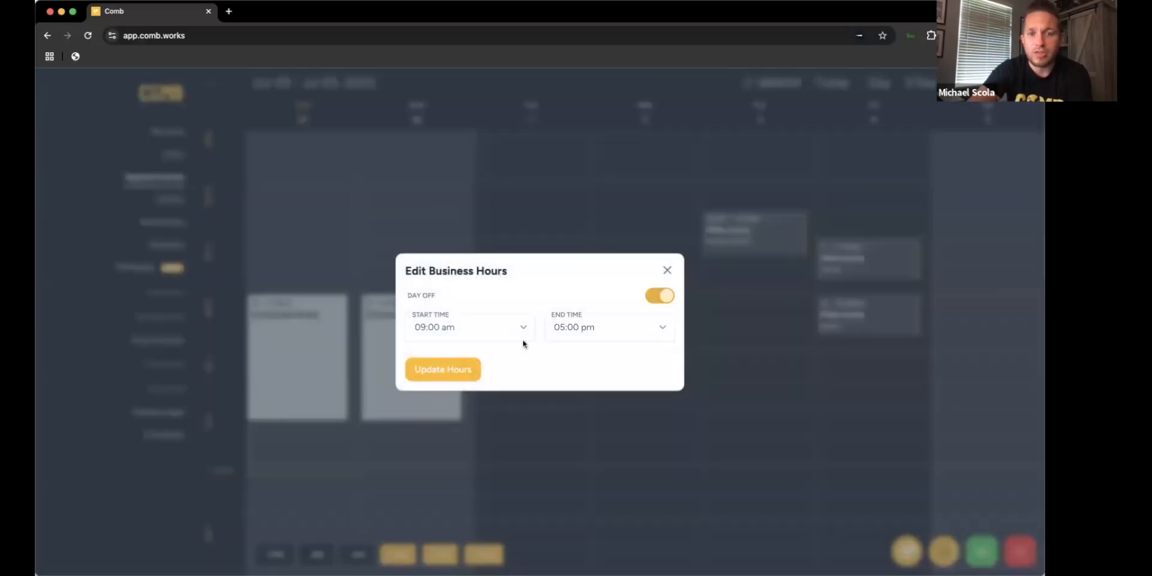
{"action": "left_click", "coordinate": [451, 369]}
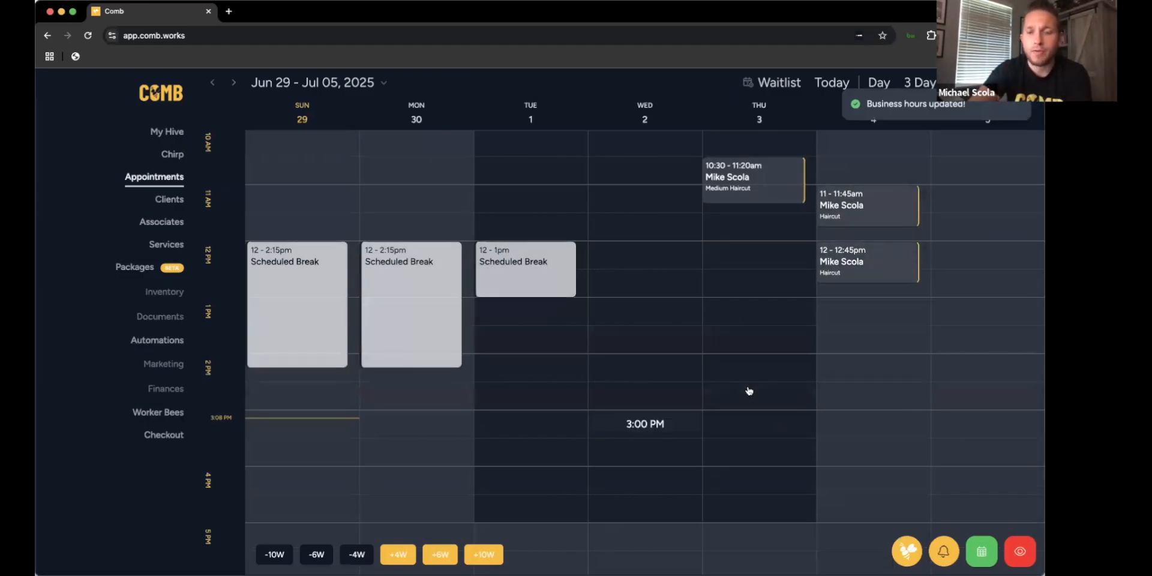
{"action": "scroll", "coordinate": [749, 391], "scroll_direction": "up", "scroll_amount": 2}
{"action": "scroll", "coordinate": [749, 391], "scroll_direction": "up", "scroll_amount": 1}
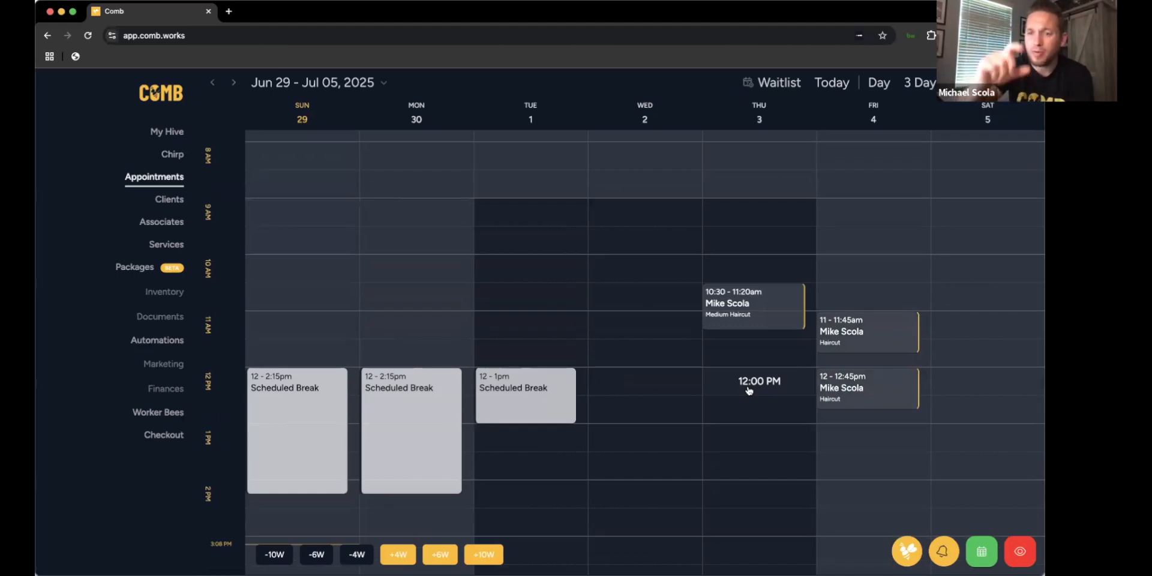
Edit the business hours for July 3, 2025 to start at 11:00 am, and check the updated calendar.
{"action": "left_click", "coordinate": [763, 365]}
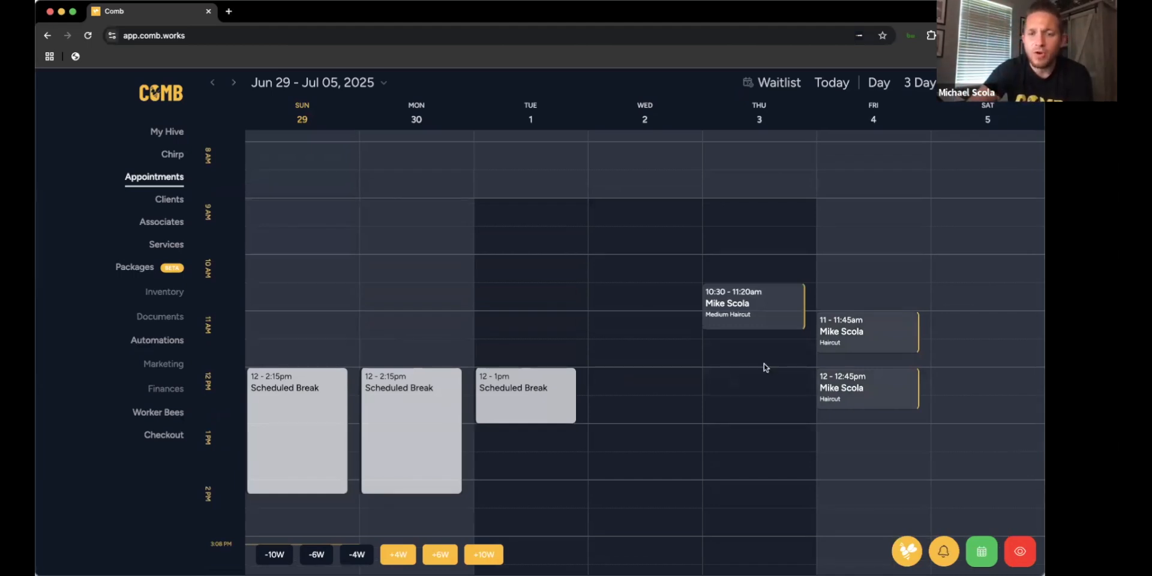
{"action": "left_click", "coordinate": [614, 389]}
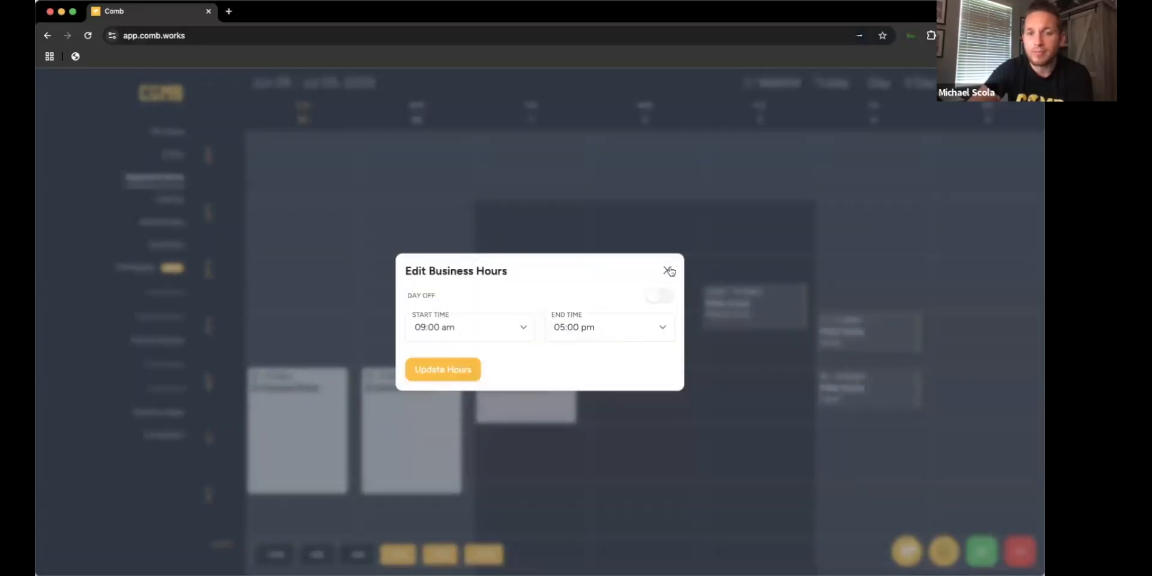
{"action": "left_click", "coordinate": [510, 333]}
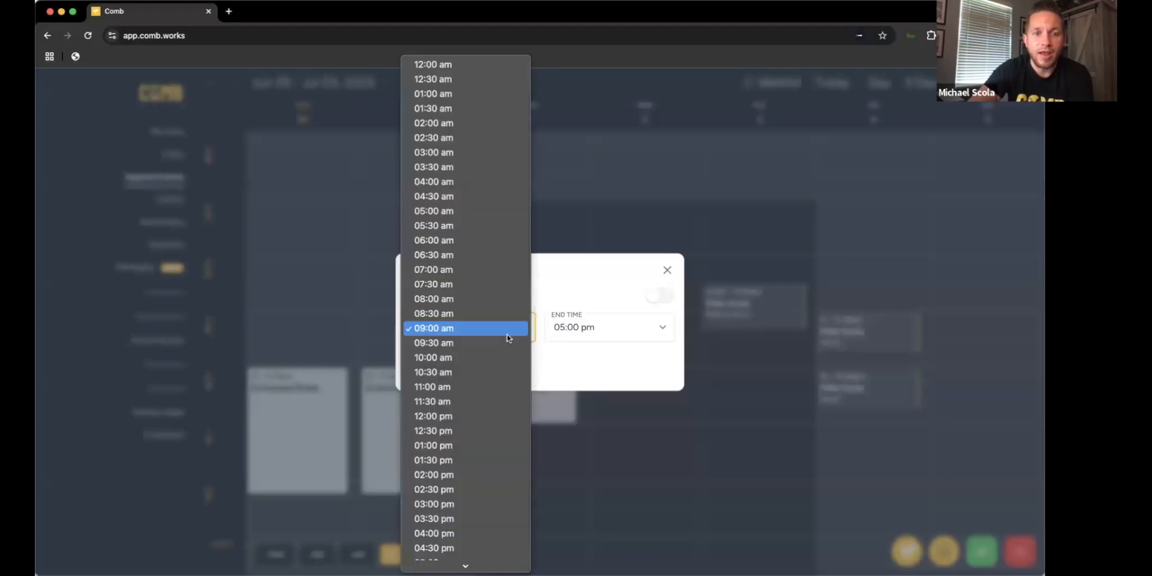
{"action": "left_click", "coordinate": [495, 385]}
{"action": "left_click", "coordinate": [458, 373]}
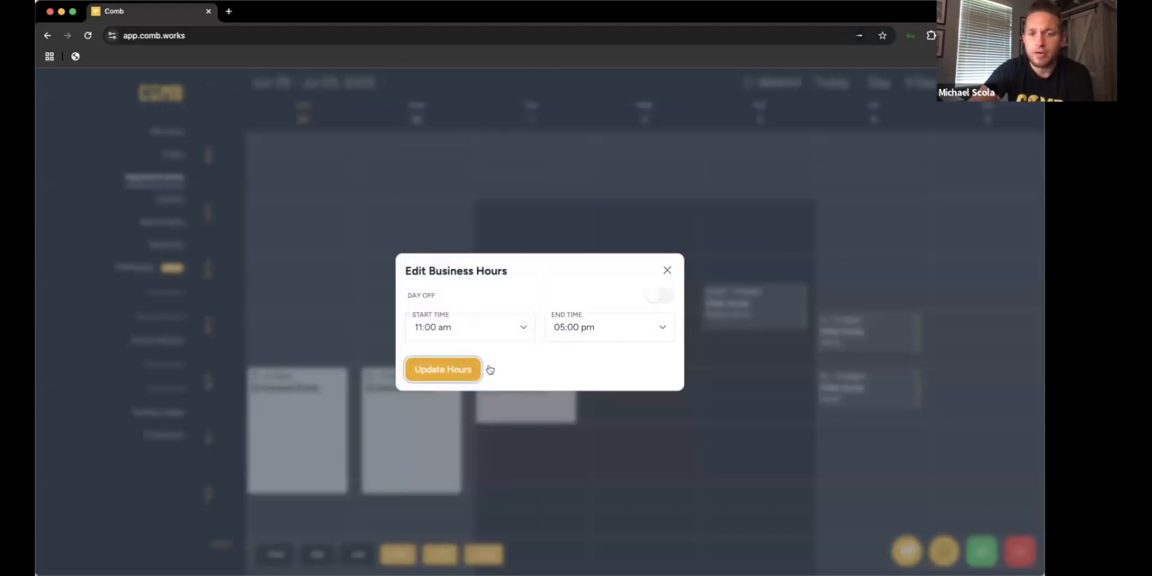
{"action": "scroll", "coordinate": [712, 286], "scroll_direction": "up", "scroll_amount": 1}
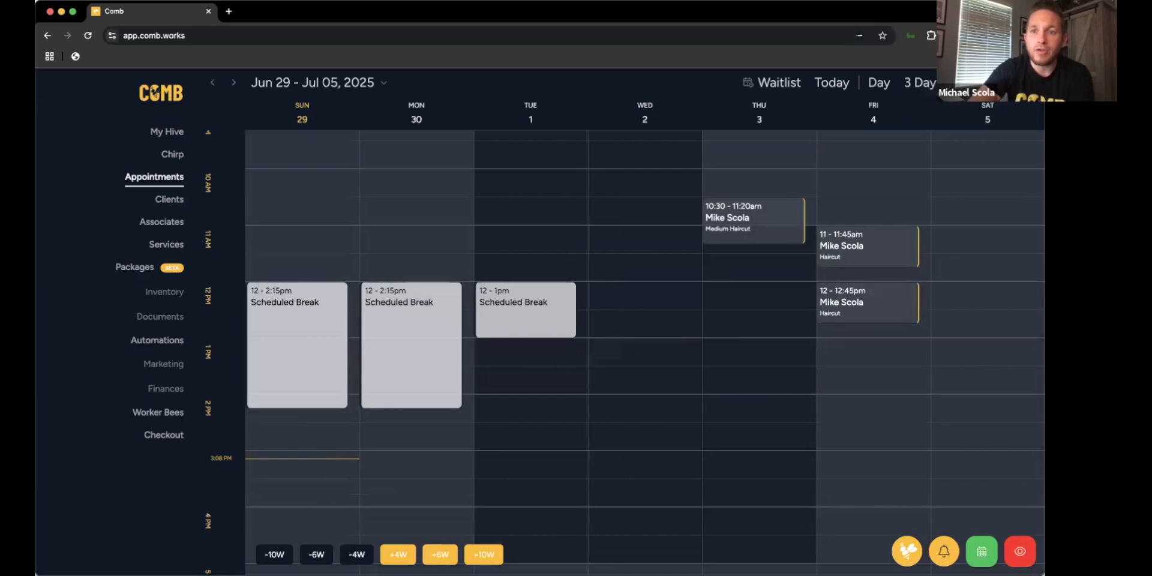
Review the waitlist entries from the appointments calendar and close the list.
{"action": "left_click", "coordinate": [780, 83]}
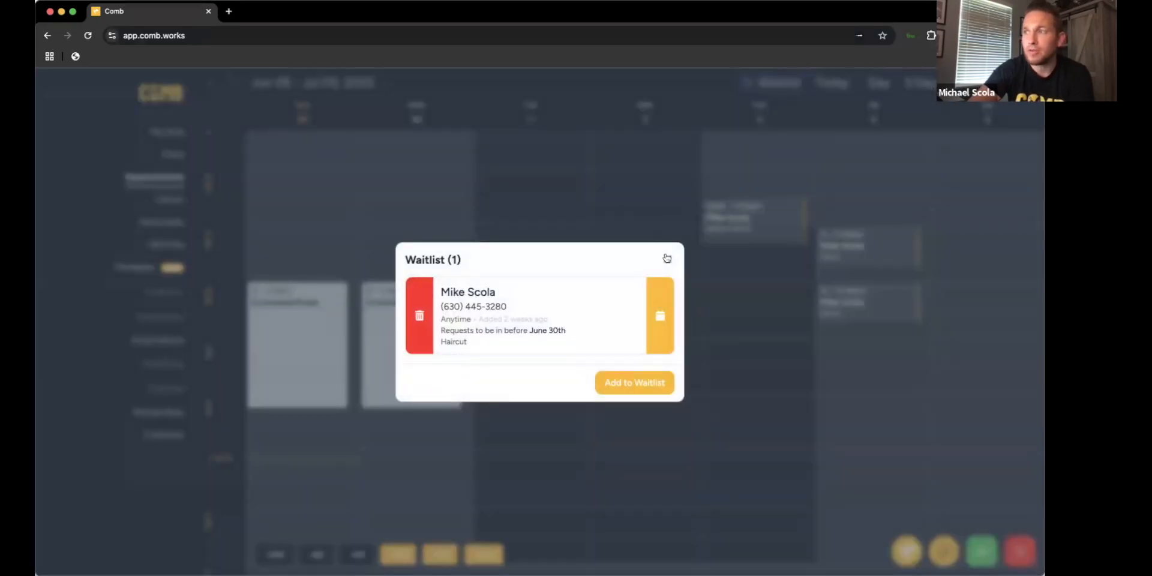
{"action": "left_click", "coordinate": [666, 258]}
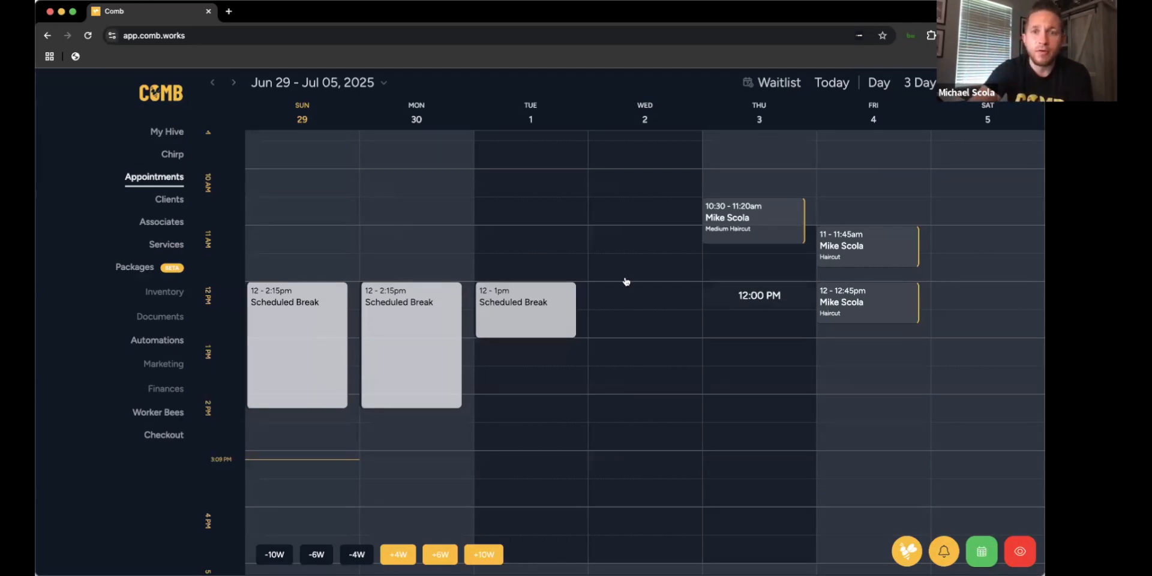
Start a new appointment for July 3, 2025 at 11:30 AM and select an existing client for it.
{"action": "left_click", "coordinate": [724, 276]}
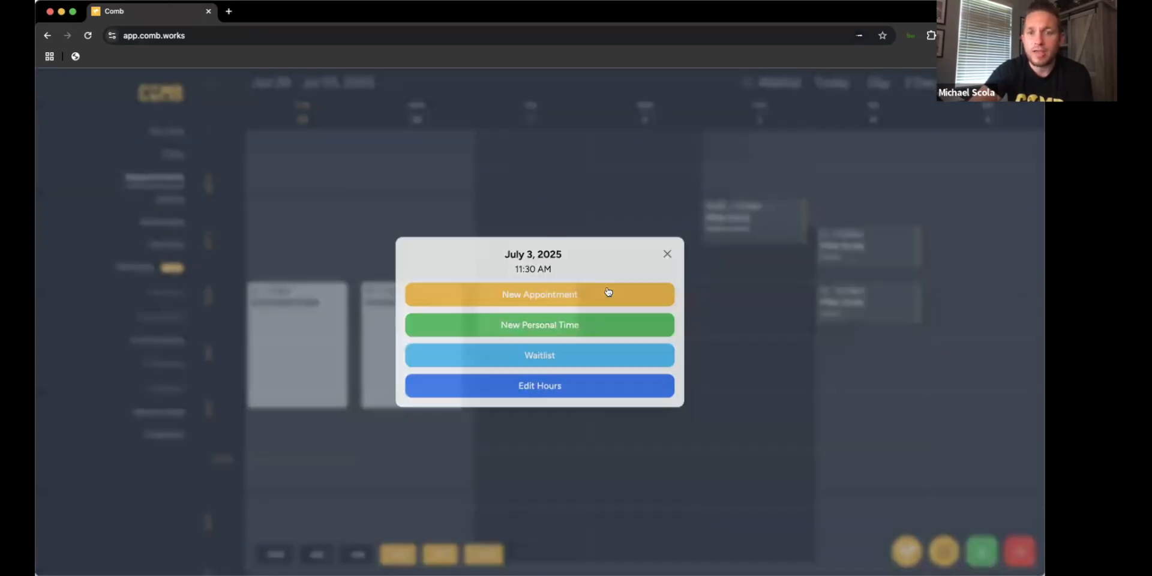
{"action": "left_click", "coordinate": [600, 296]}
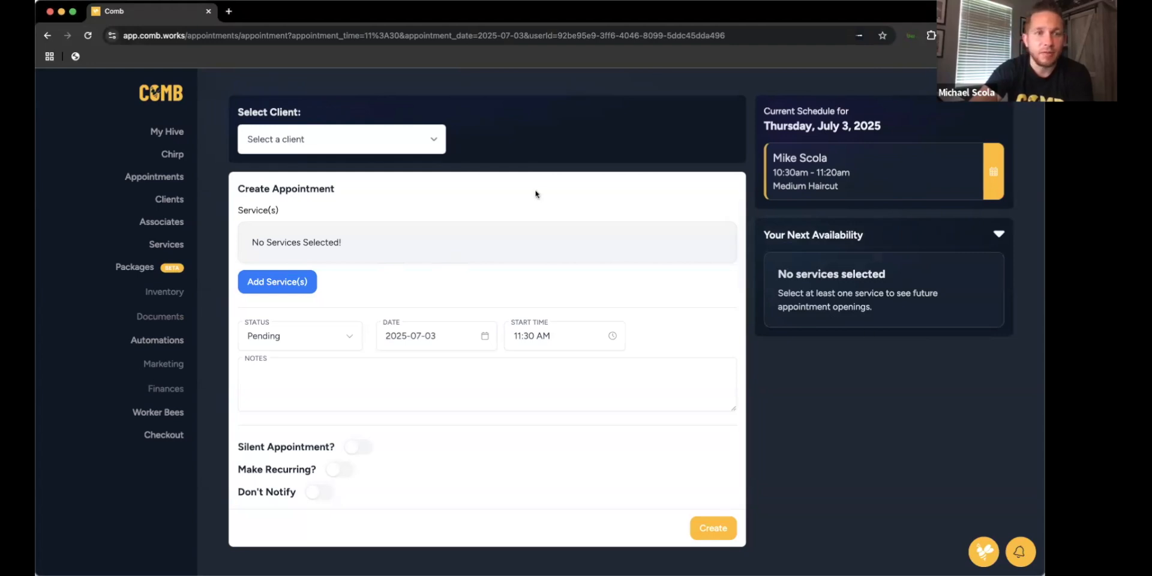
{"action": "left_click", "coordinate": [433, 142]}
{"action": "scroll", "coordinate": [522, 336], "scroll_direction": "down", "scroll_amount": 1}
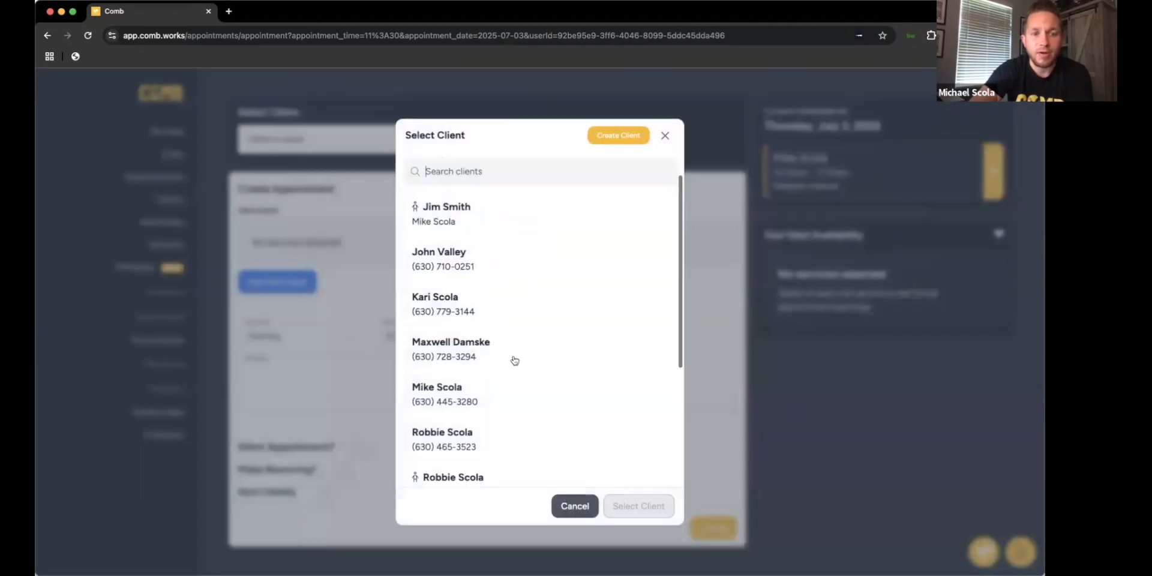
{"action": "left_click", "coordinate": [504, 383]}
{"action": "left_click", "coordinate": [637, 506]}
Add the one-hour, $50.00 Haircut service from the Cutting category to the appointment.
{"action": "left_click", "coordinate": [278, 286]}
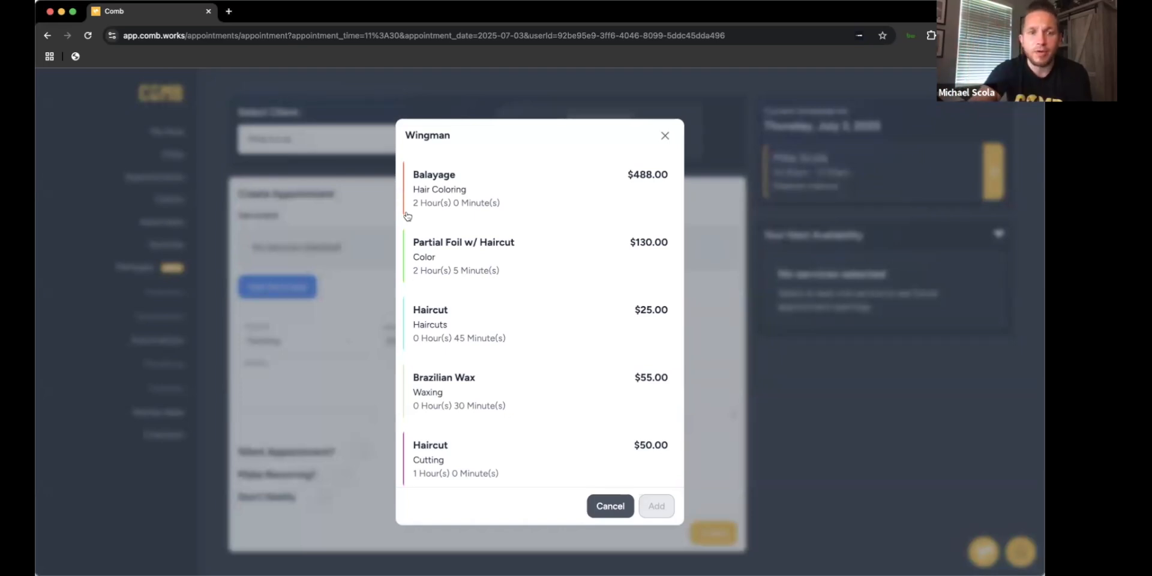
{"action": "left_click", "coordinate": [486, 459]}
{"action": "left_click", "coordinate": [655, 508]}
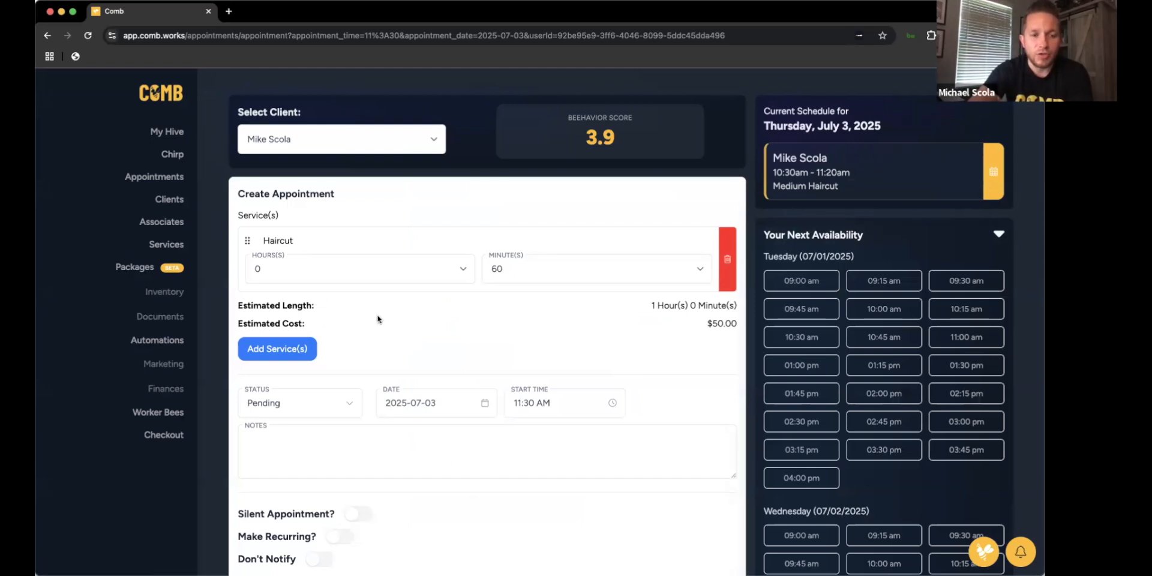
Make the appointment recurring, trying the Weekly type with a 3 Weeks interval and the Monthly type.
{"action": "scroll", "coordinate": [419, 306], "scroll_direction": "down", "scroll_amount": 2}
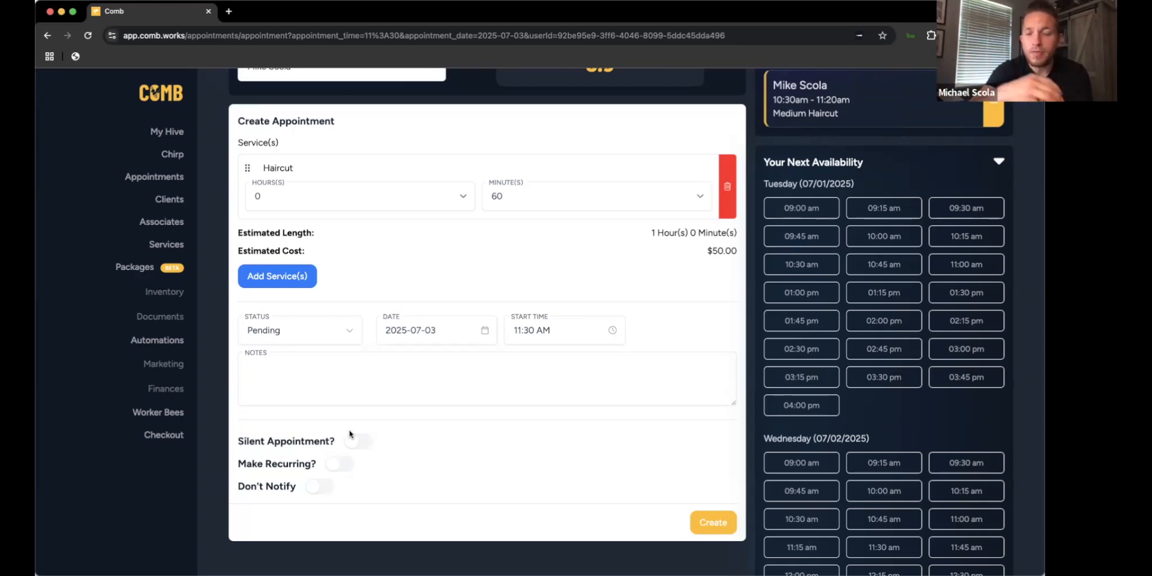
{"action": "left_click", "coordinate": [346, 464]}
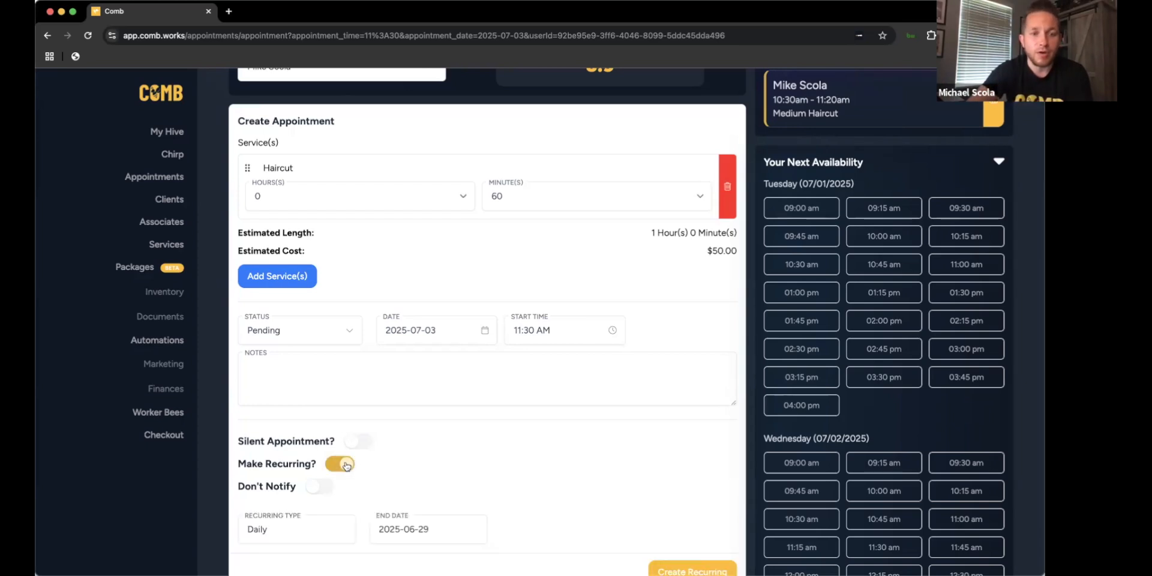
{"action": "left_click", "coordinate": [317, 532]}
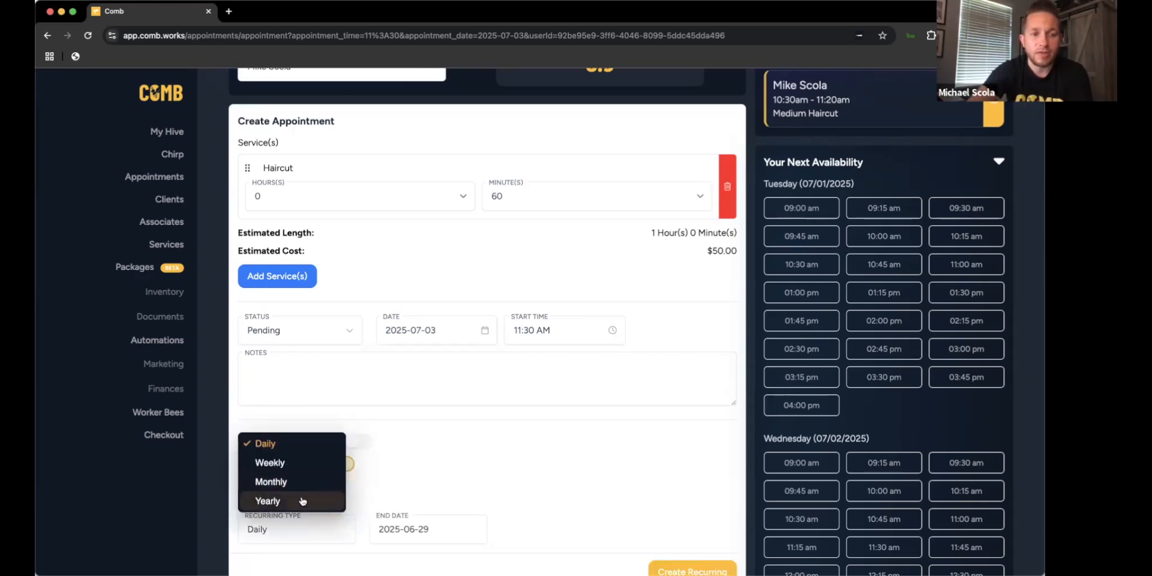
{"action": "left_click", "coordinate": [312, 465]}
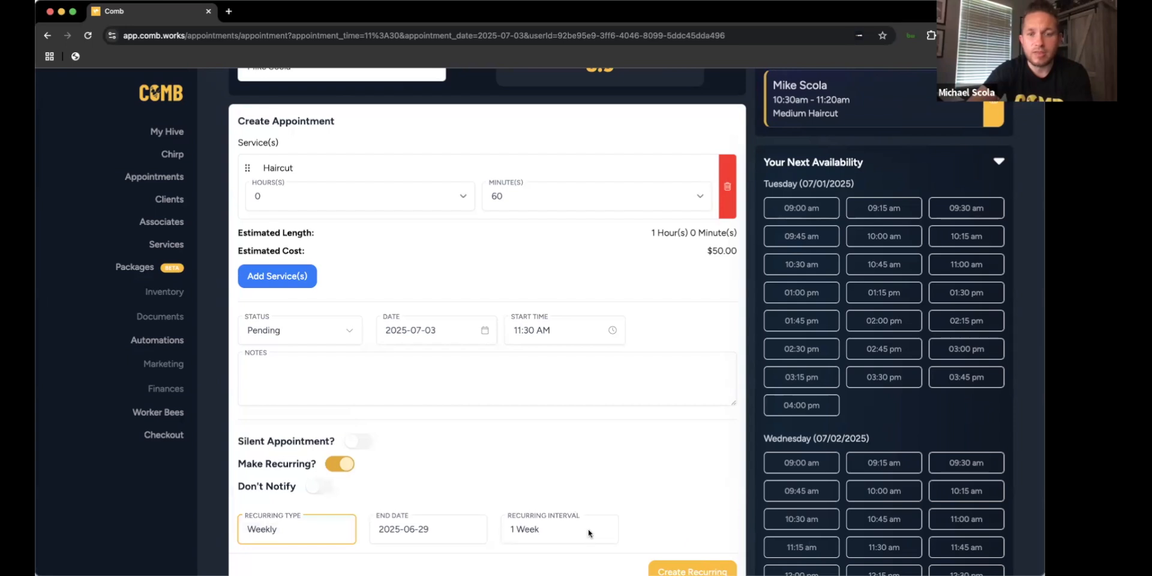
{"action": "left_click", "coordinate": [589, 533]}
{"action": "left_click", "coordinate": [564, 428]}
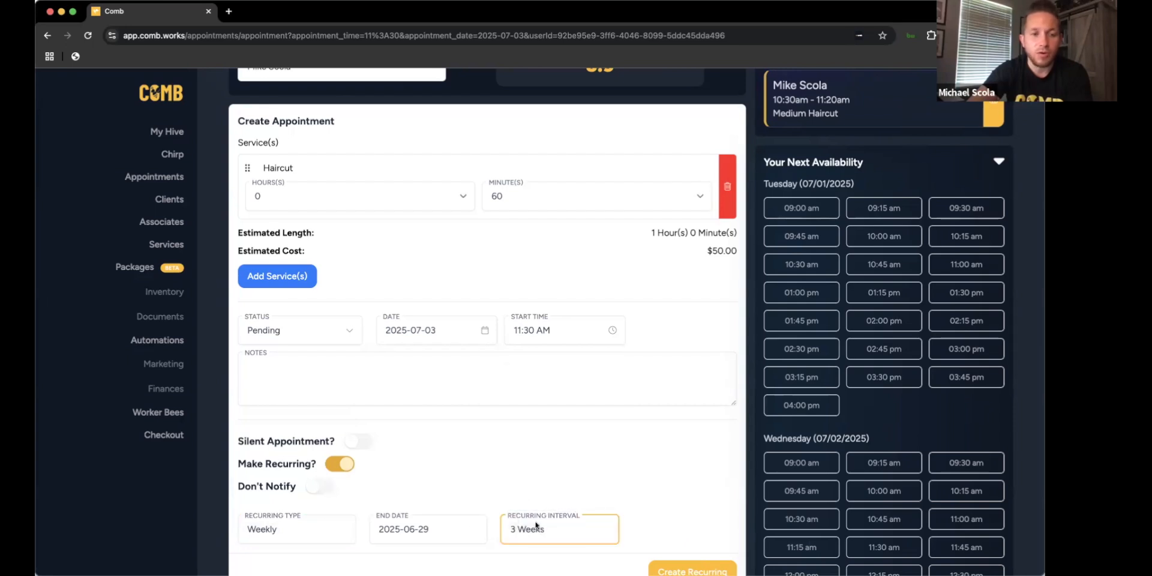
{"action": "left_click", "coordinate": [320, 527]}
{"action": "left_click", "coordinate": [318, 478]}
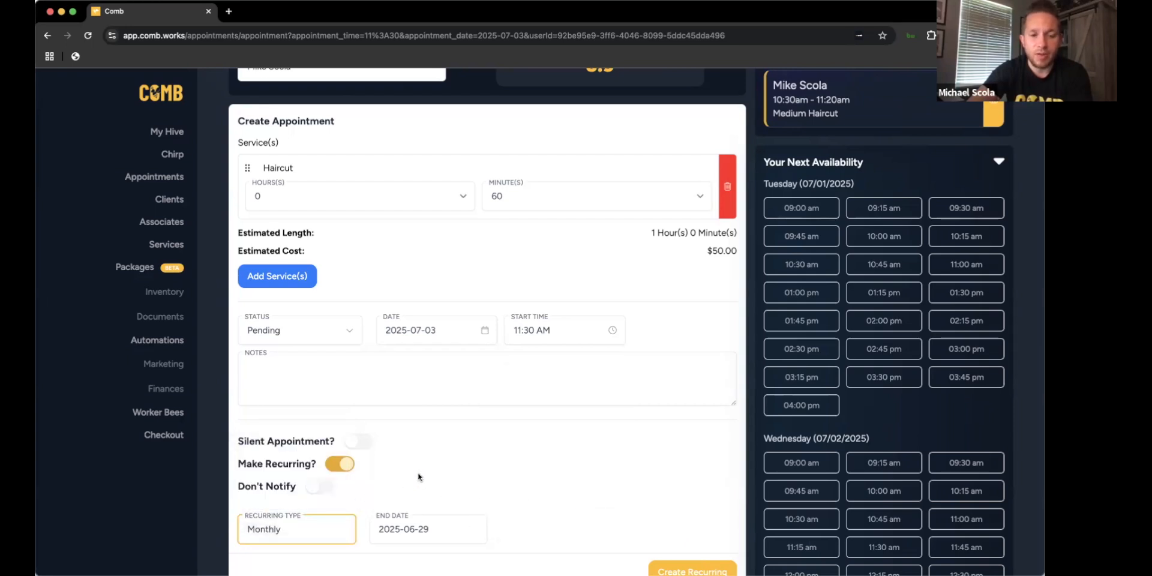
Switch off the Make Recurring and Don't Notify options, and return to the appointments calendar without creating the appointment.
{"action": "left_click", "coordinate": [347, 464]}
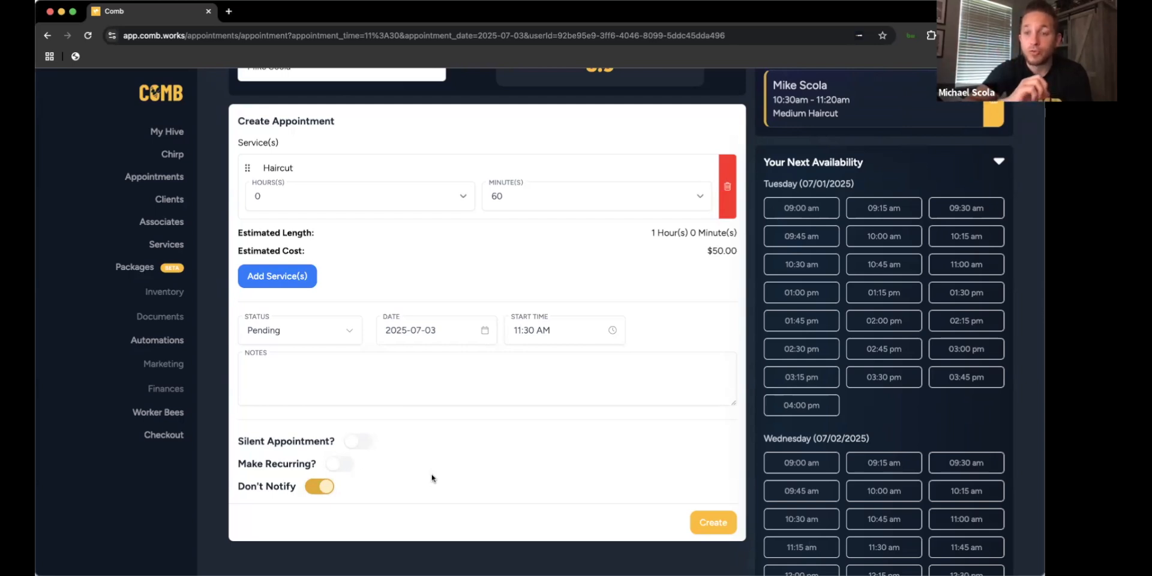
{"action": "left_click", "coordinate": [324, 487]}
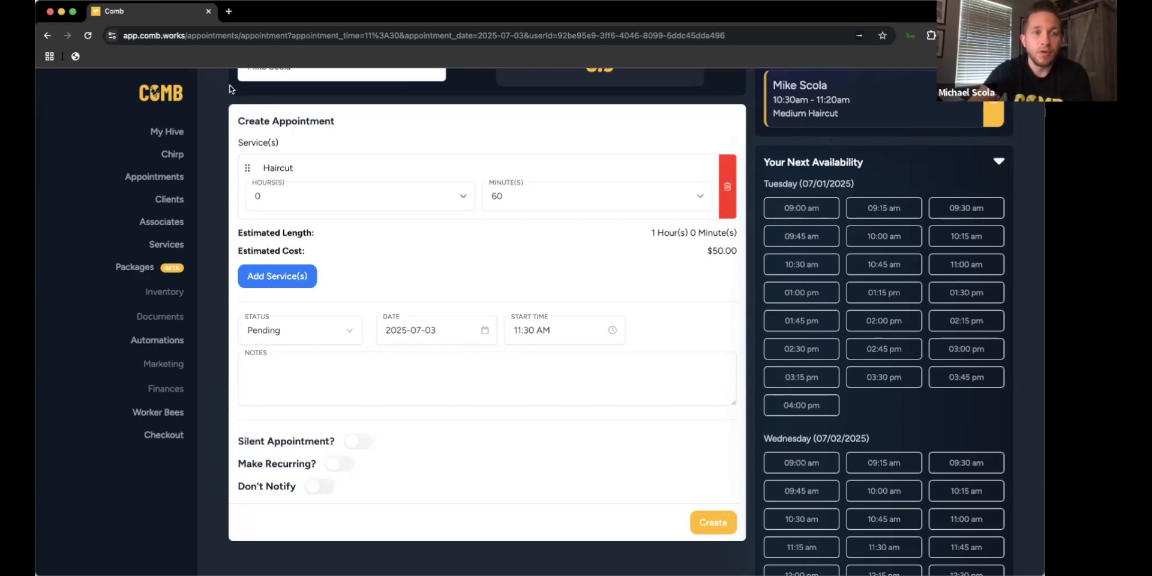
{"action": "left_click", "coordinate": [177, 179]}
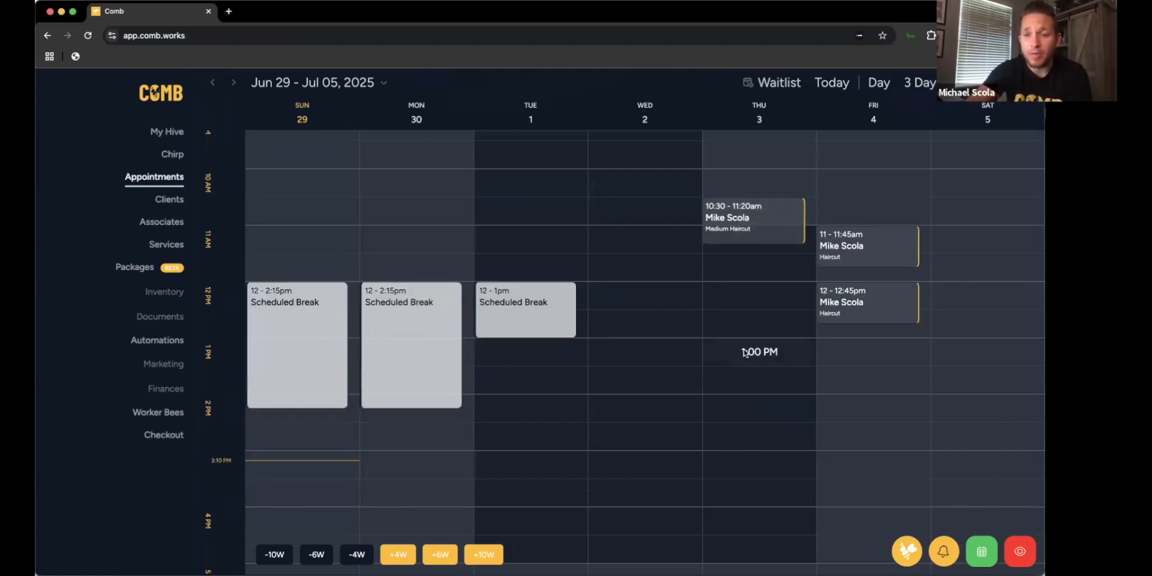
Edit the July 3, 10:30 AM Medium Haircut appointment, choose the Confirmed status, and return to the appointments calendar.
{"action": "left_click", "coordinate": [752, 228]}
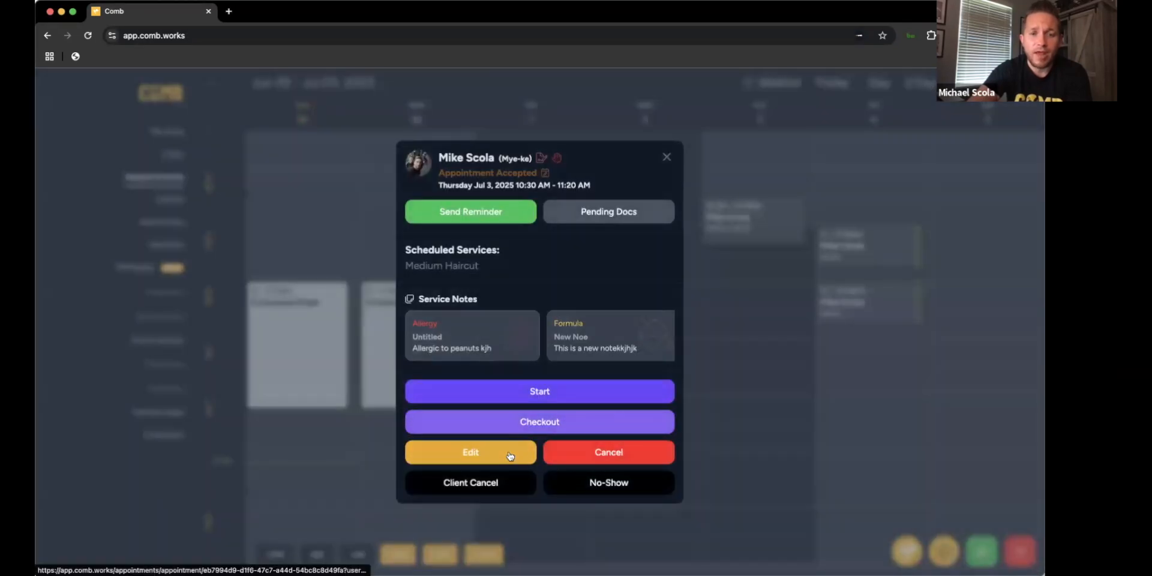
{"action": "left_click", "coordinate": [509, 456]}
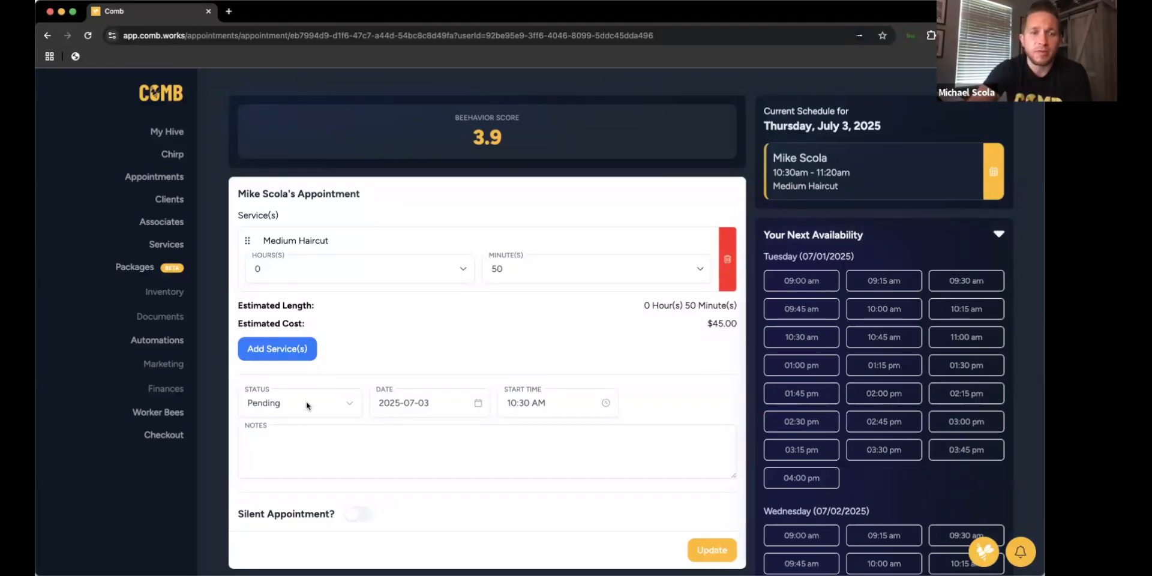
{"action": "left_click", "coordinate": [326, 402]}
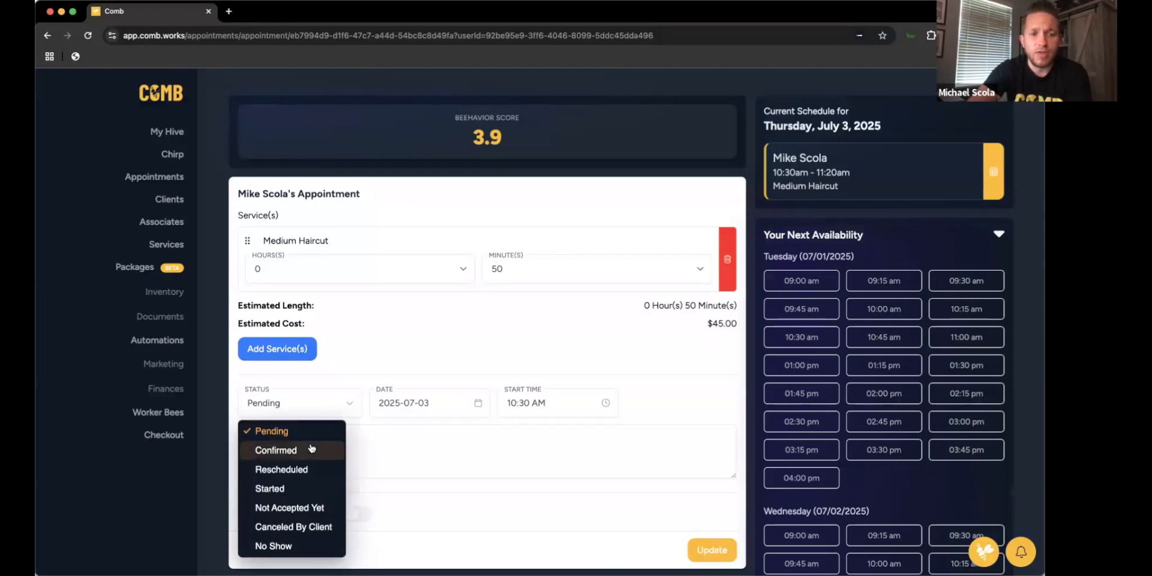
{"action": "left_click", "coordinate": [311, 449]}
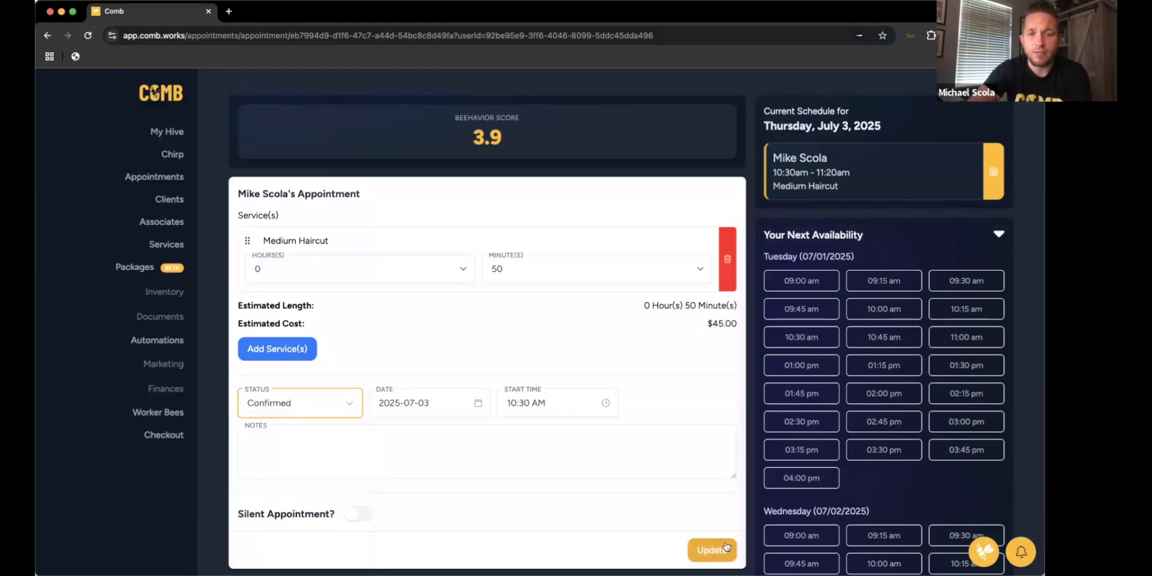
{"action": "left_click", "coordinate": [535, 178]}
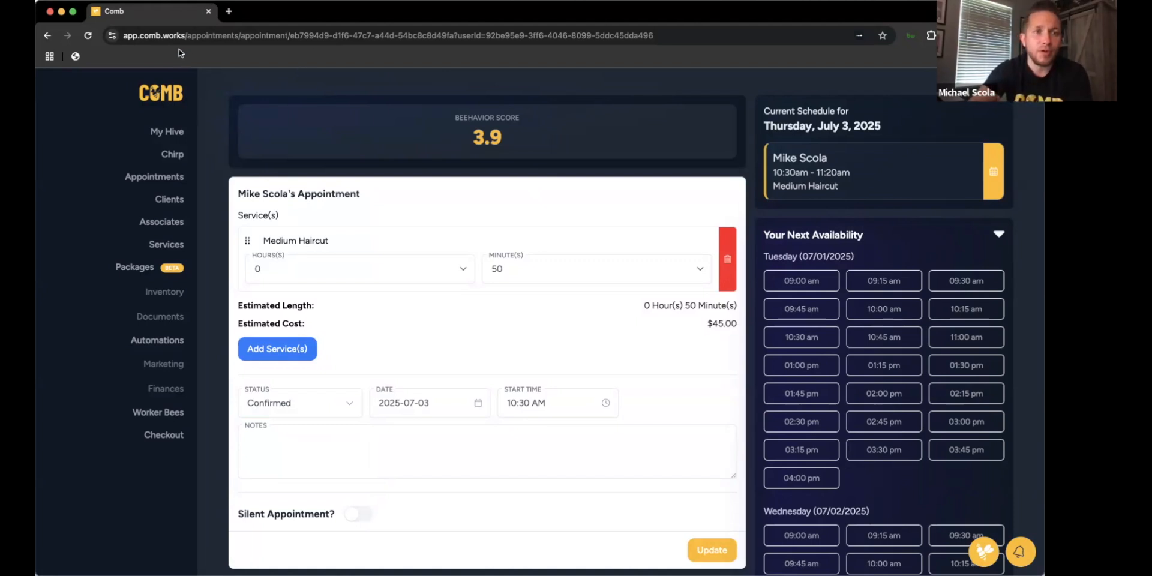
{"action": "left_click", "coordinate": [174, 178]}
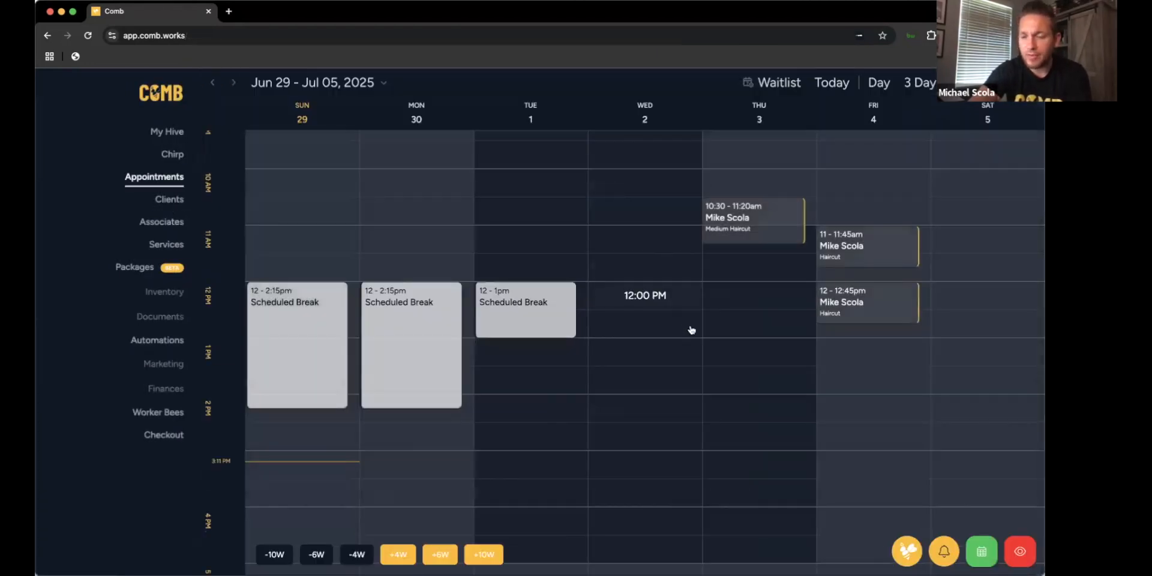
Review the details and actions of the July 3, 10:30 AM Medium Haircut appointment and close them.
{"action": "scroll", "coordinate": [689, 330], "scroll_direction": "up", "scroll_amount": 3}
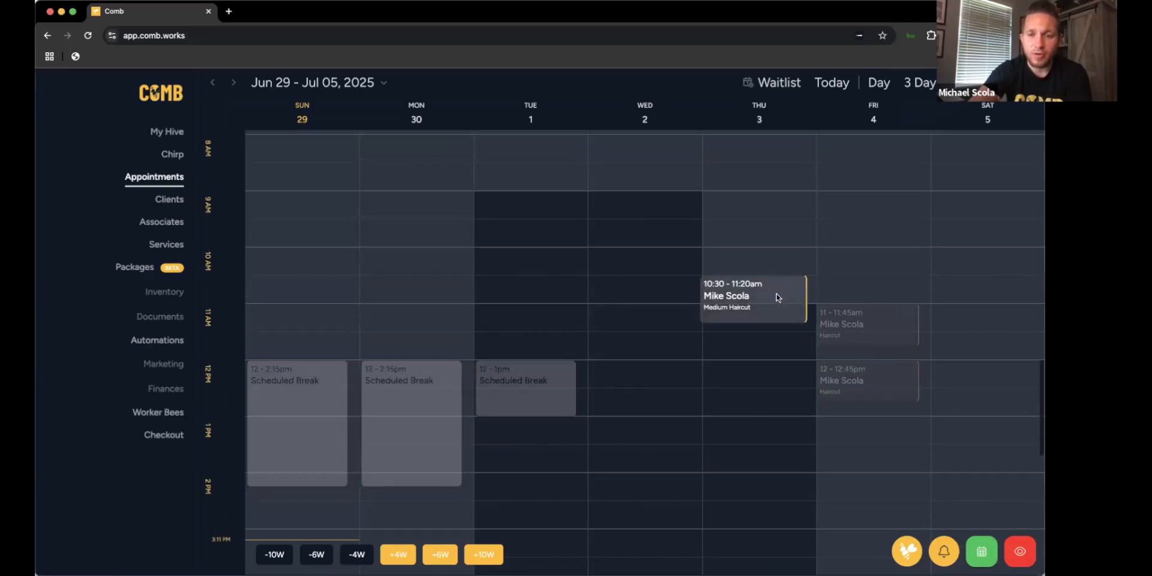
{"action": "left_click", "coordinate": [776, 294]}
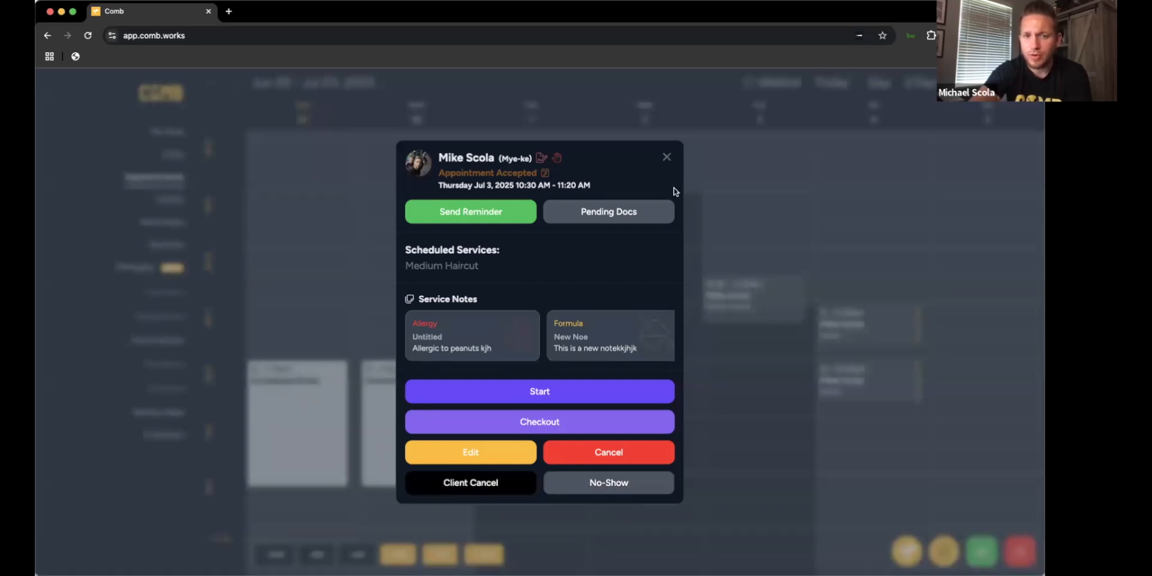
{"action": "left_click", "coordinate": [667, 157]}
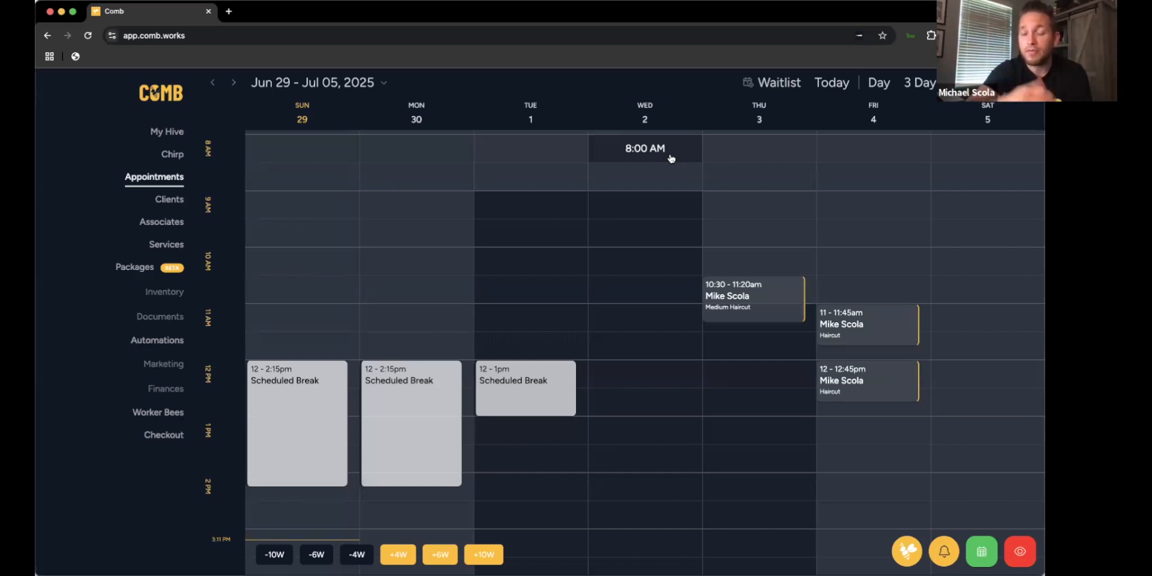
Open the cancellation dialog for the July 3, 10:30 AM appointment and close it without cancelling.
{"action": "left_click", "coordinate": [754, 289]}
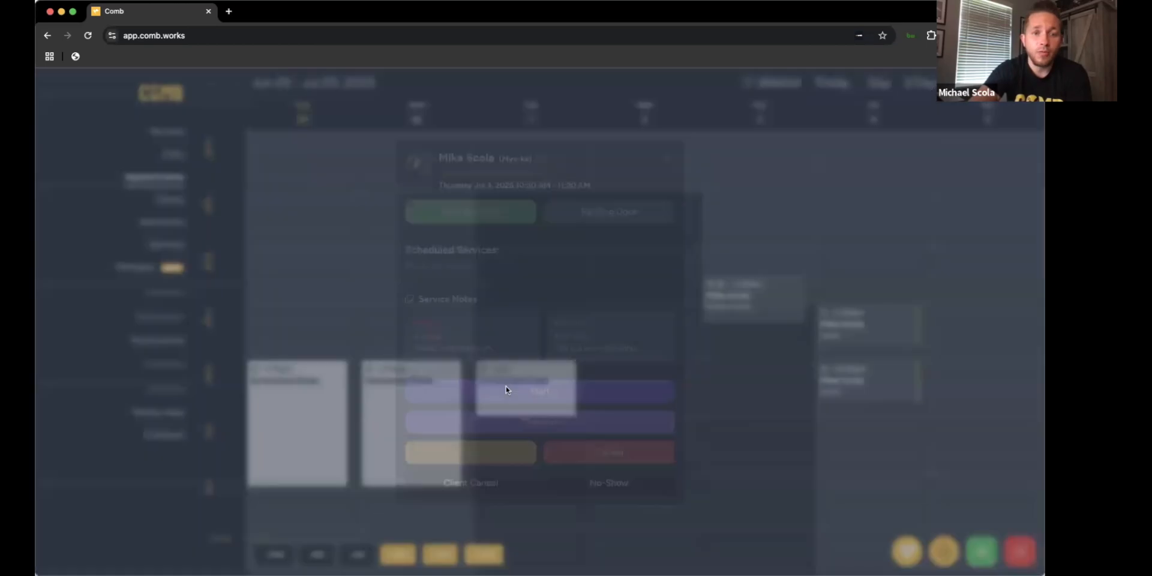
{"action": "left_click", "coordinate": [616, 454]}
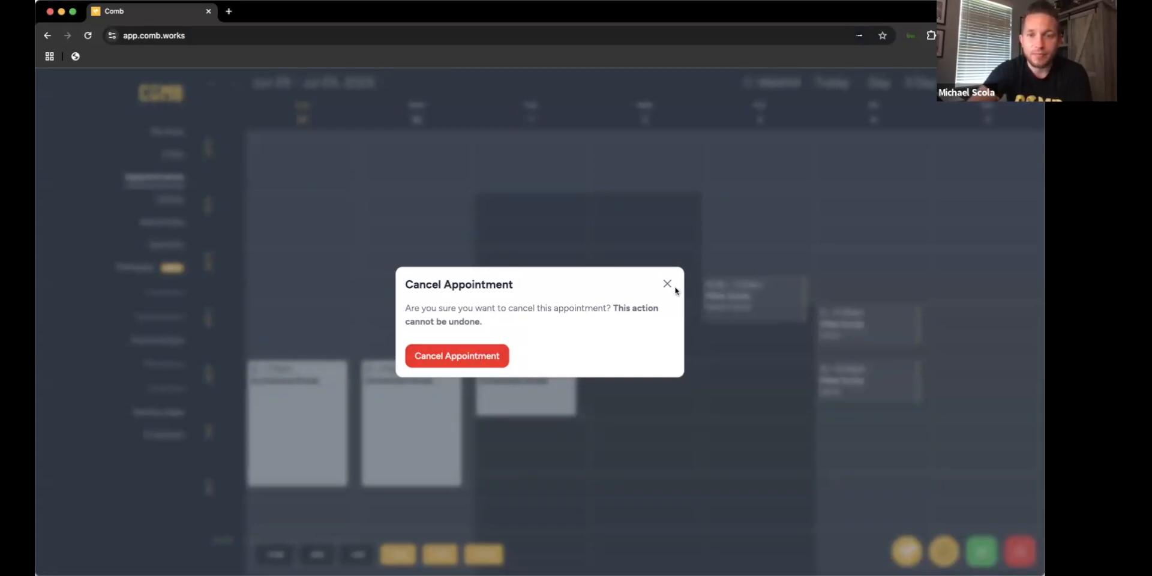
{"action": "left_click", "coordinate": [733, 378]}
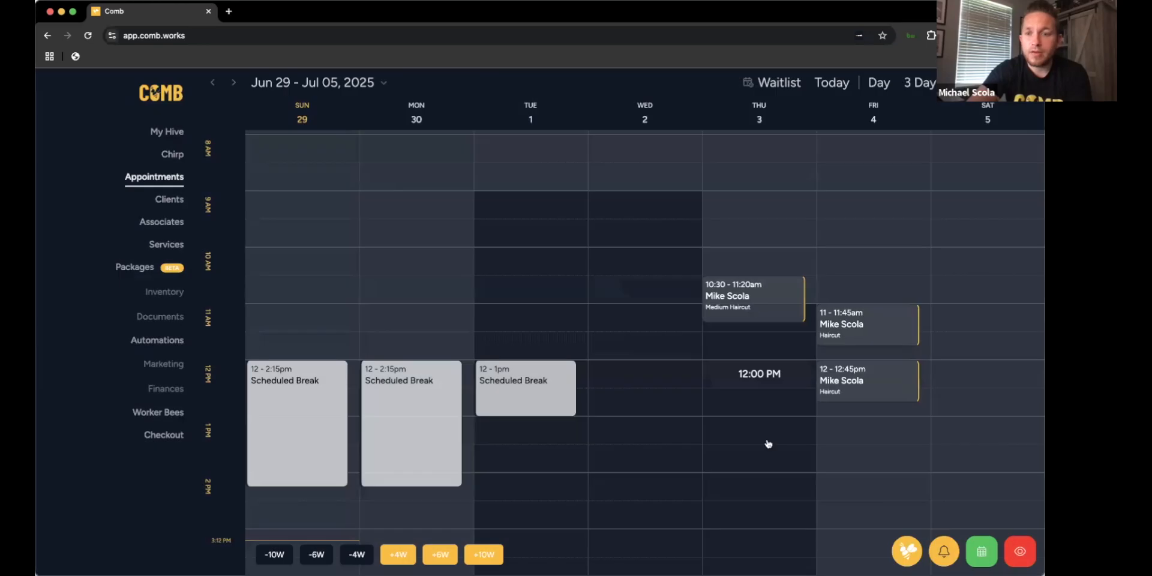
Start a new personal time entry on July 2 at 1:00 PM, label it Vacation and set its end time to 02:00 pm.
{"action": "left_click", "coordinate": [764, 382]}
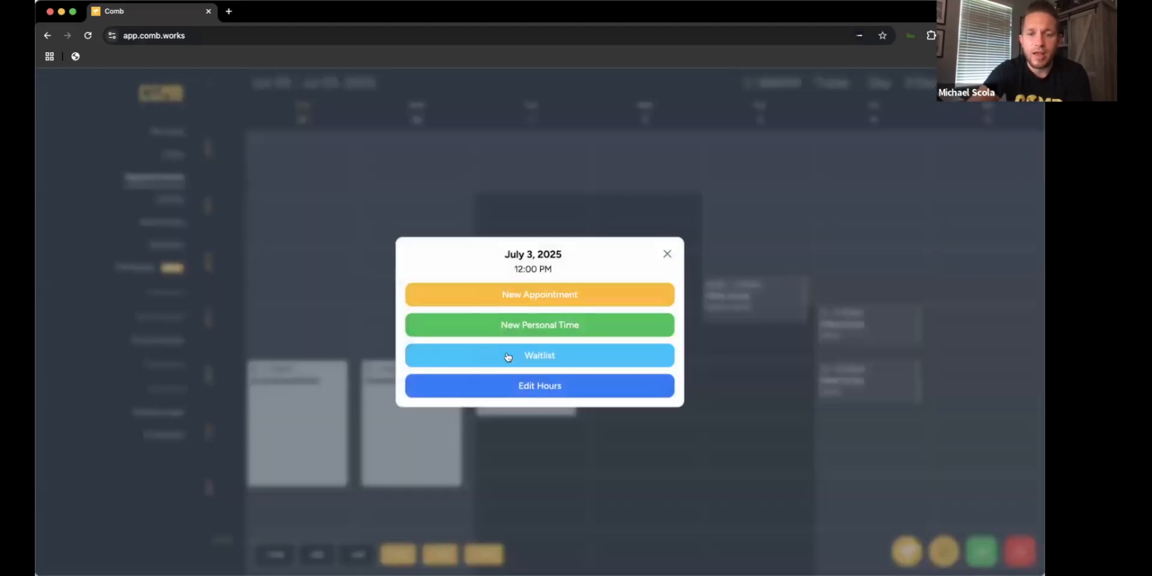
{"action": "left_click", "coordinate": [666, 253]}
{"action": "left_click", "coordinate": [655, 428]}
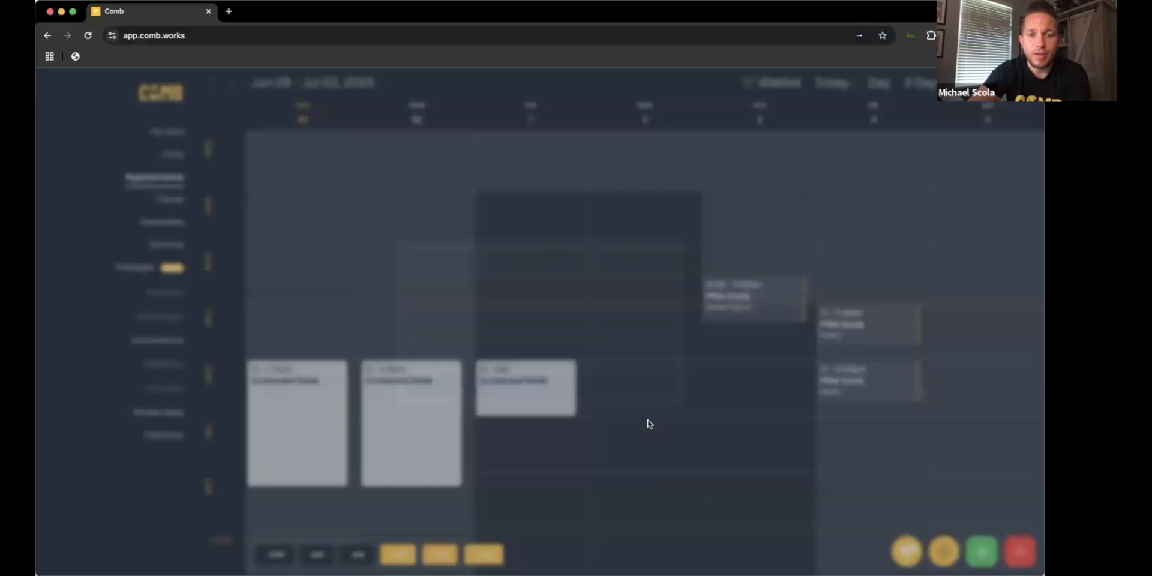
{"action": "left_click", "coordinate": [636, 324]}
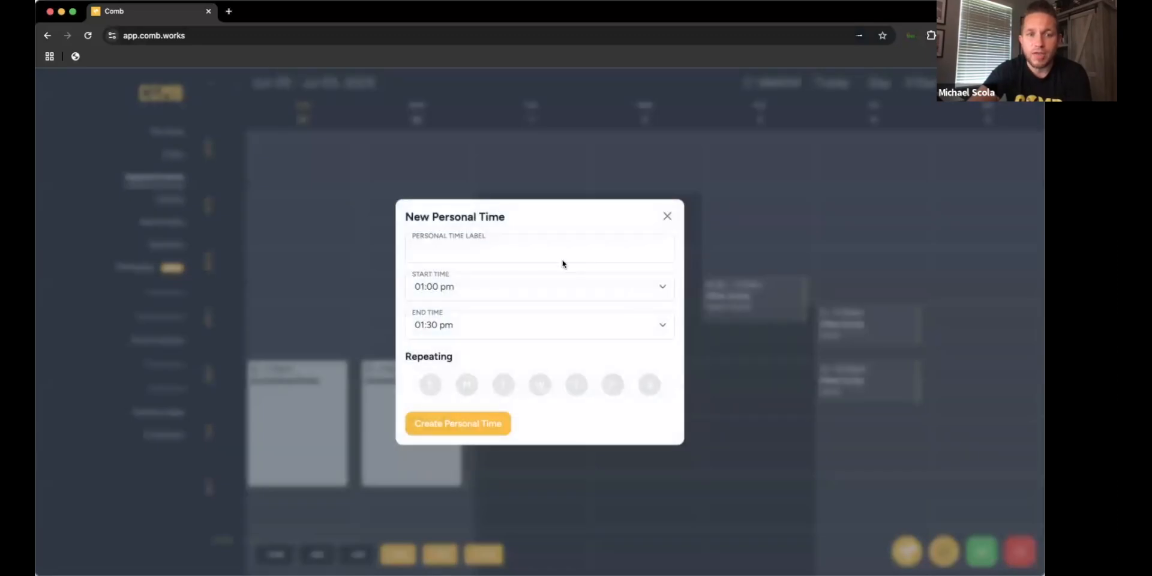
{"action": "left_click", "coordinate": [522, 243]}
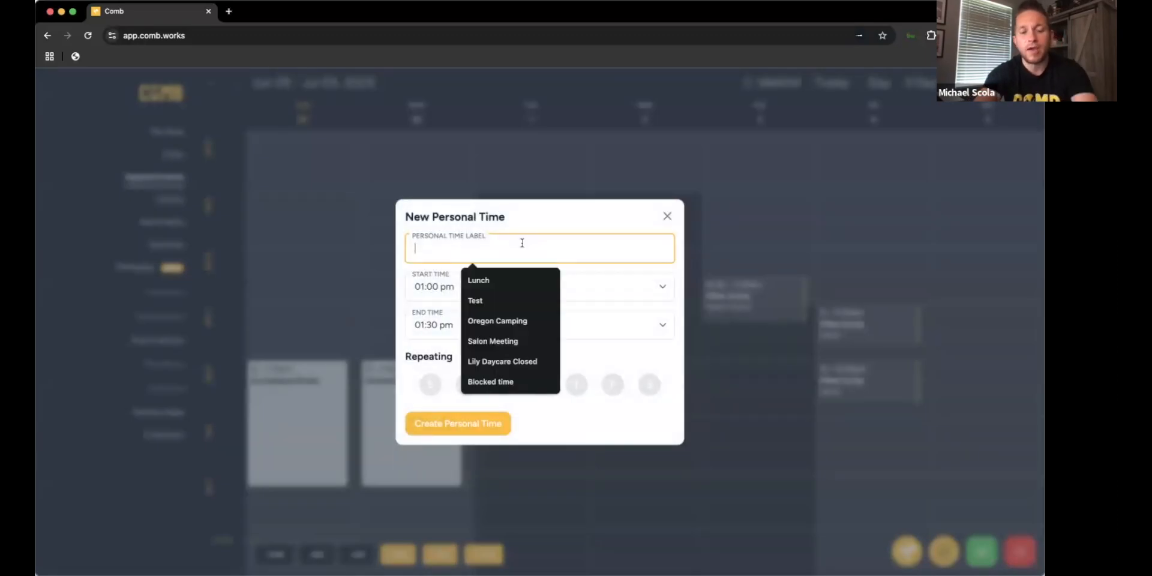
{"action": "type", "text": "Vac"}
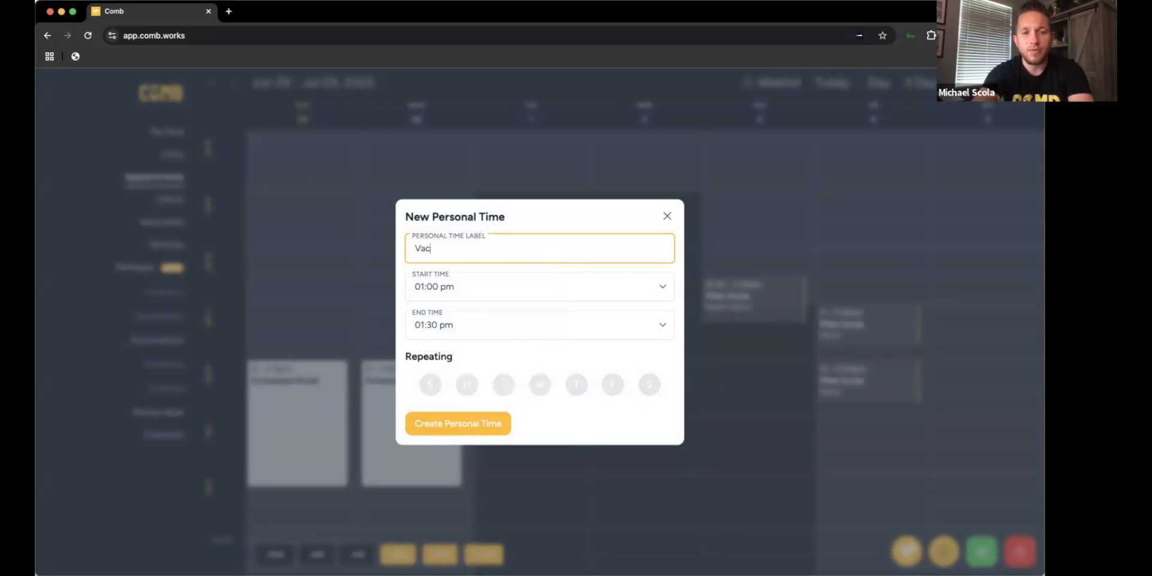
{"action": "type", "text": "ation"}
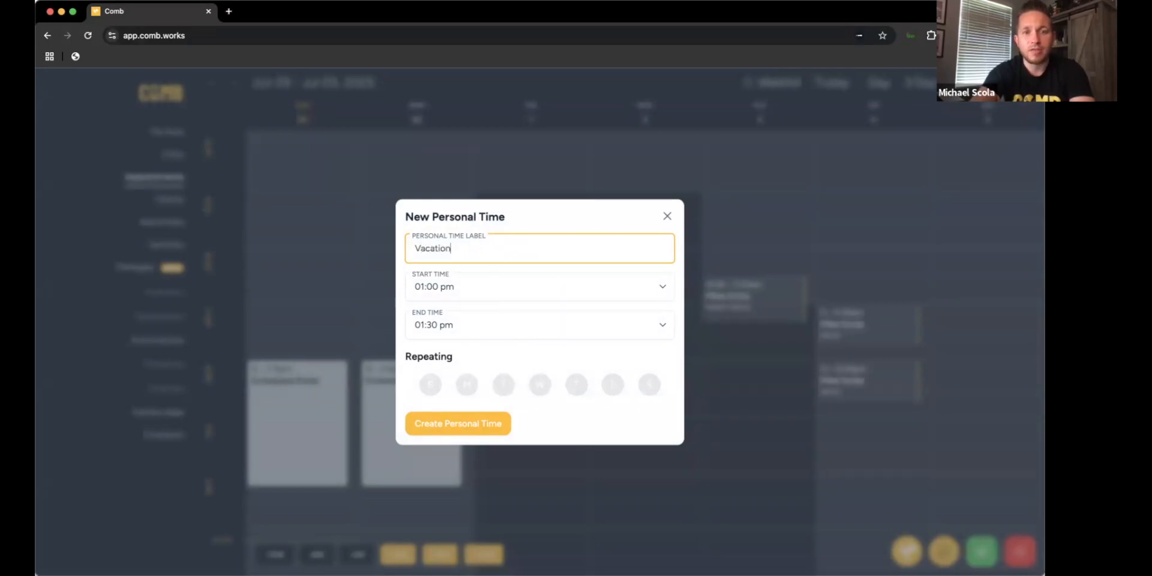
{"action": "left_click", "coordinate": [590, 321]}
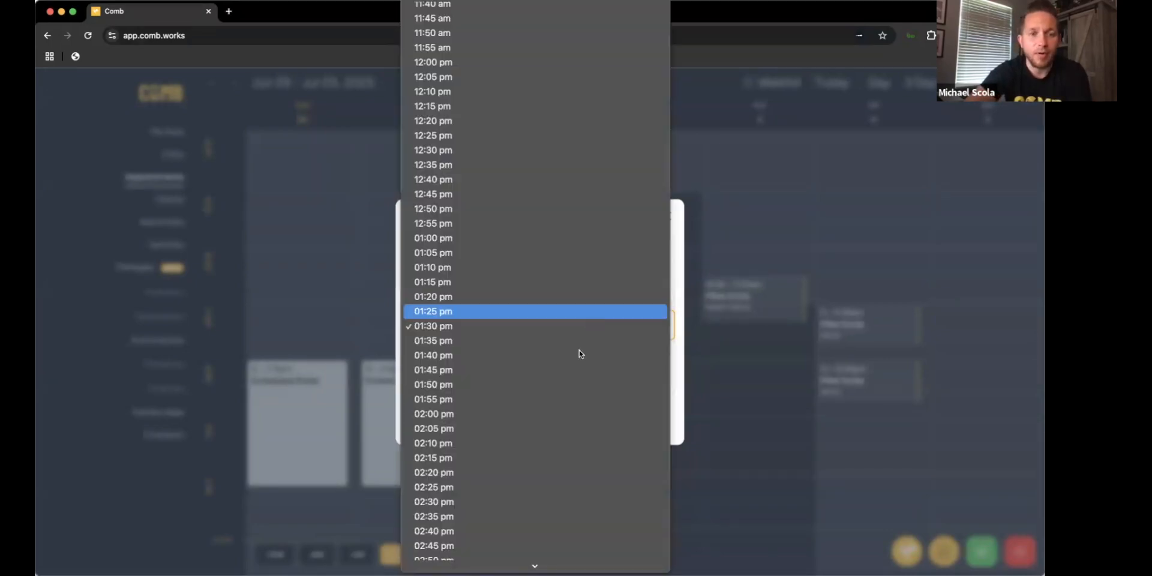
{"action": "left_click", "coordinate": [566, 414]}
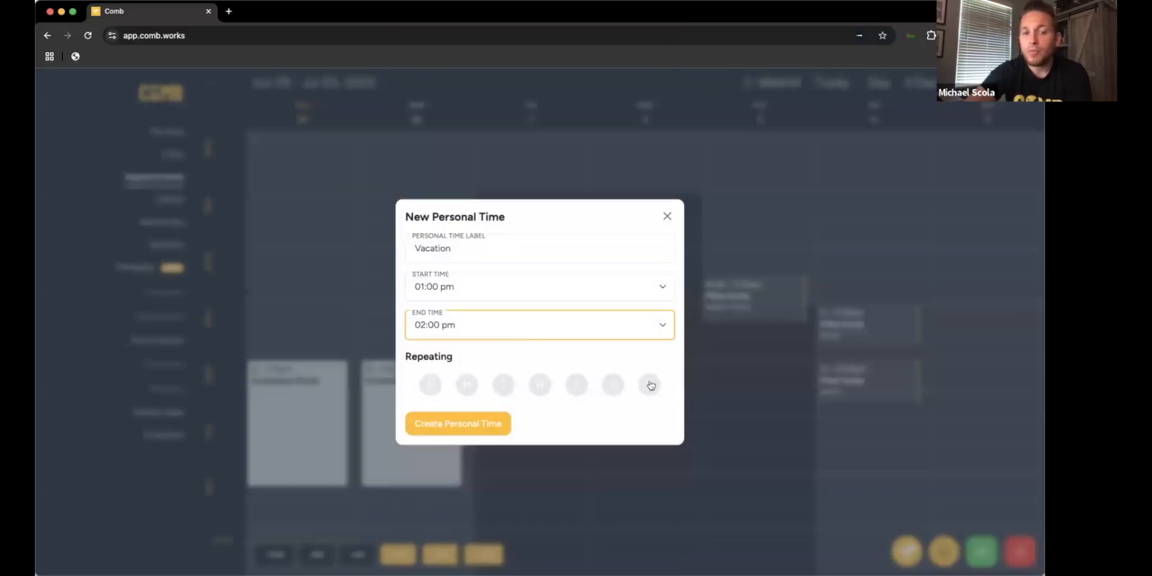
Repeat the Vacation personal time on Wednesday and Friday, enable Recurring Advanced and set the frequency to Every 3 Weeks.
{"action": "left_click", "coordinate": [541, 387]}
{"action": "left_click", "coordinate": [612, 374]}
{"action": "left_click", "coordinate": [660, 404]}
{"action": "left_click", "coordinate": [552, 363]}
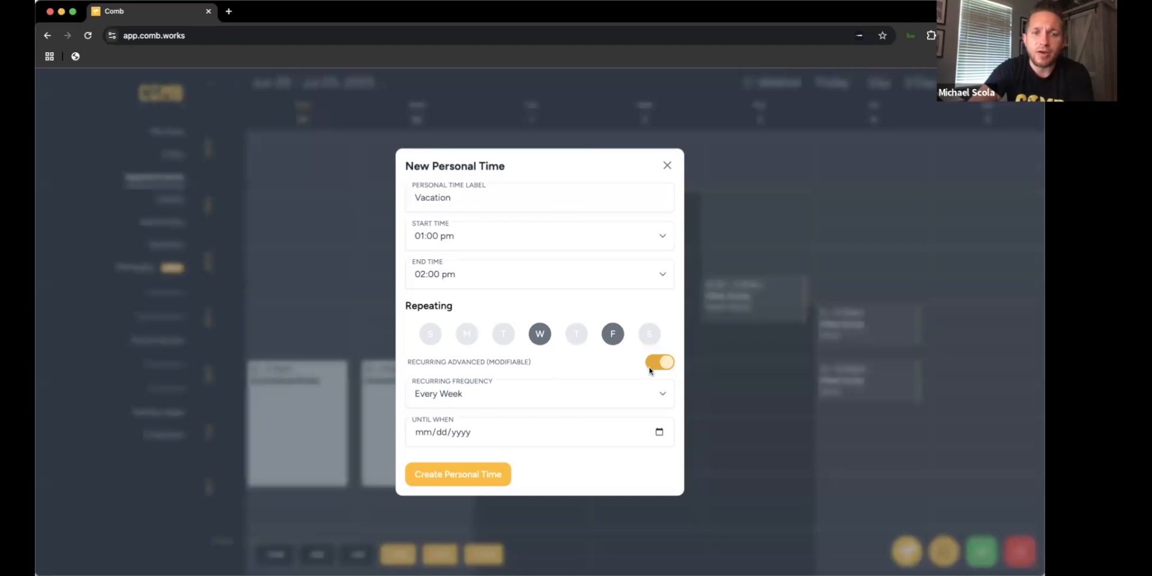
{"action": "left_click", "coordinate": [604, 398]}
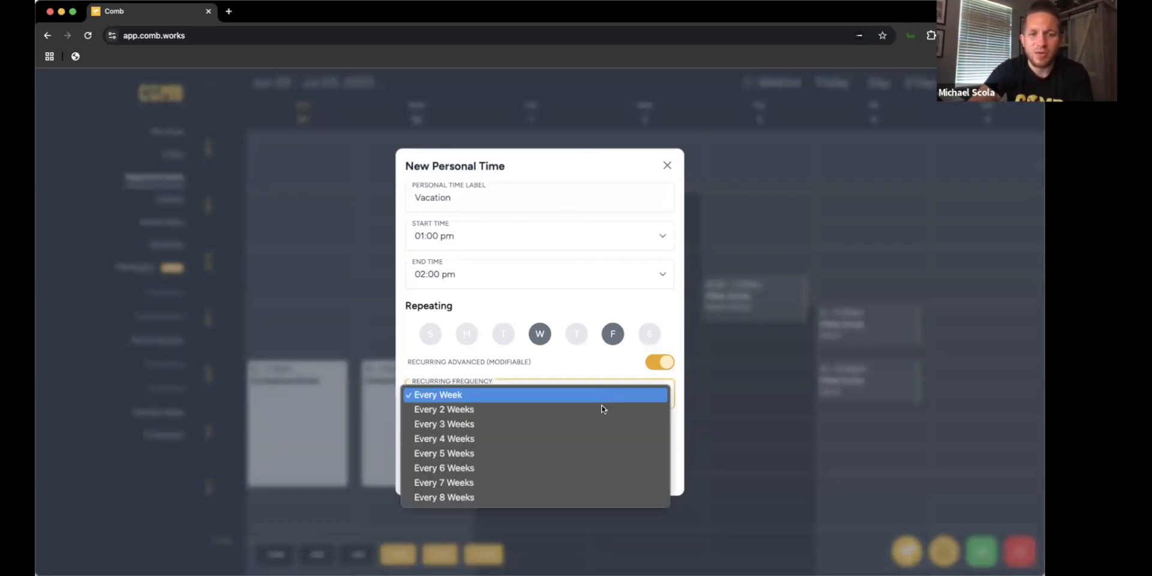
{"action": "left_click", "coordinate": [598, 426]}
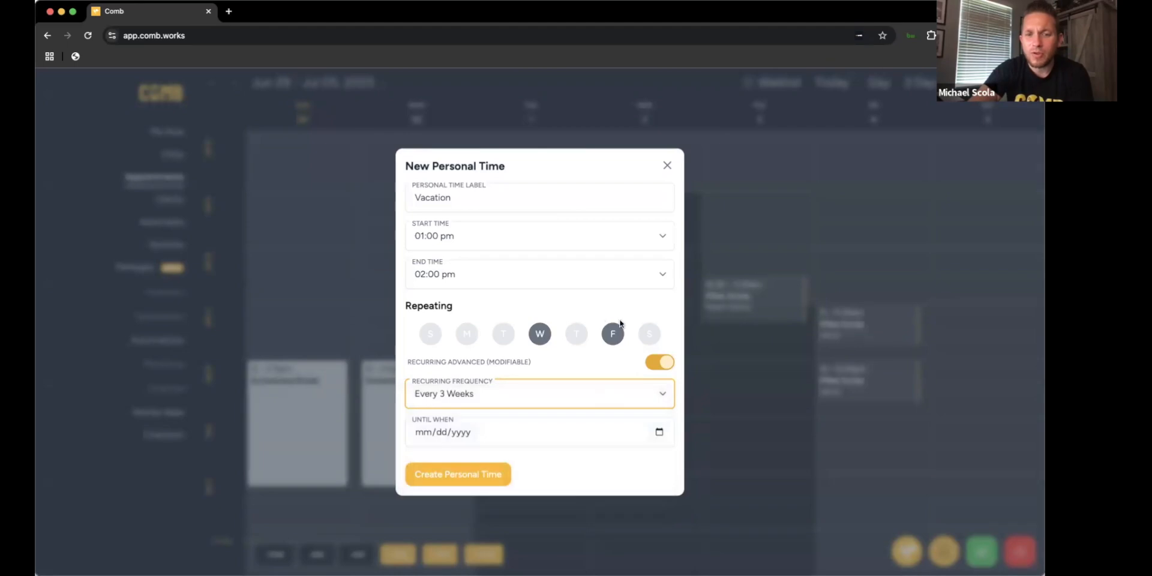
Set the recurring frequency to Every 2 Weeks, deselect Wednesday, and close the personal time form without creating the entry.
{"action": "left_click", "coordinate": [560, 397]}
{"action": "left_click", "coordinate": [557, 382]}
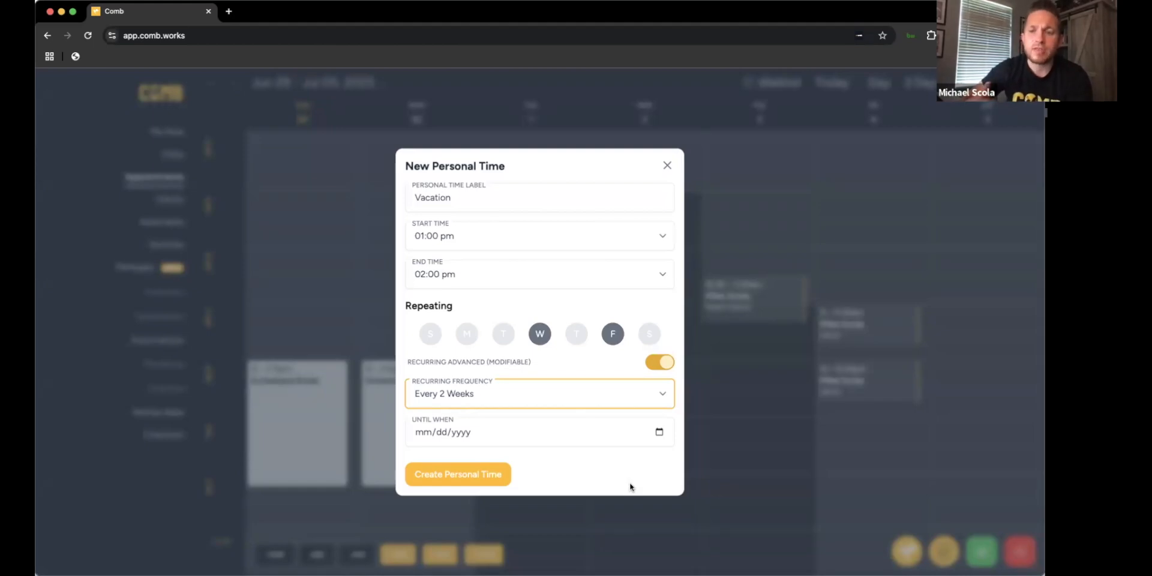
{"action": "left_click", "coordinate": [538, 336]}
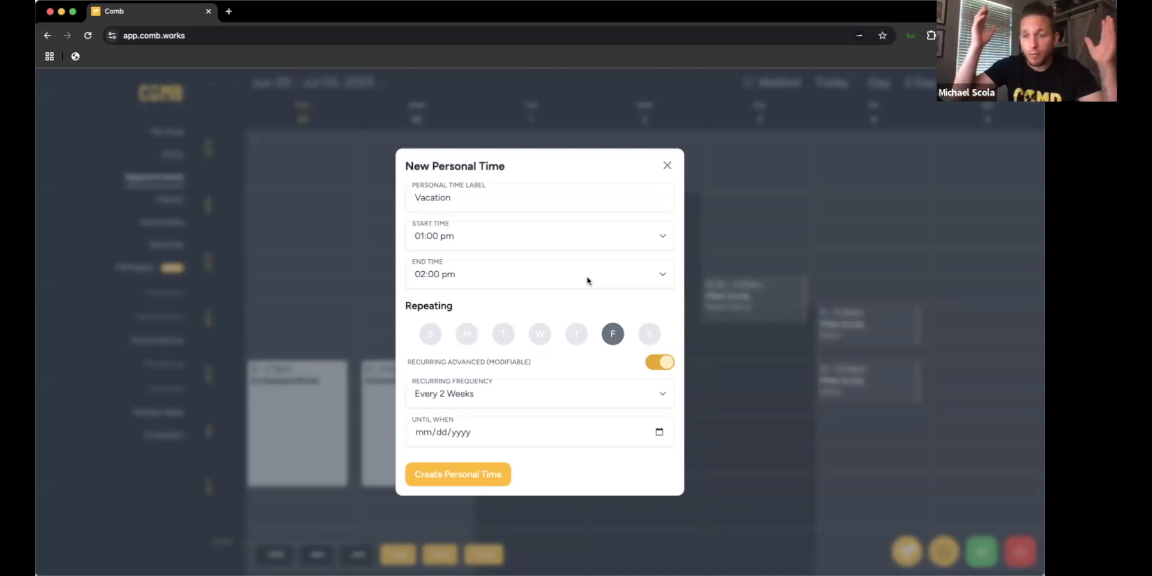
{"action": "left_click", "coordinate": [667, 165]}
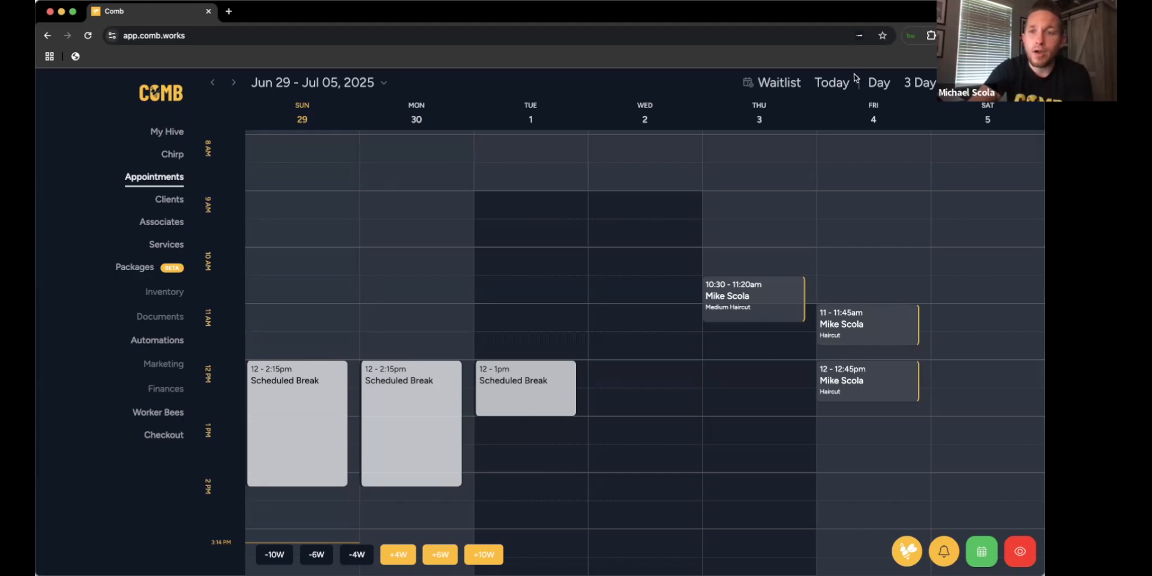
View the appointments calendar in the day, 3-day, week and month layouts in turn.
{"action": "left_click", "coordinate": [880, 85]}
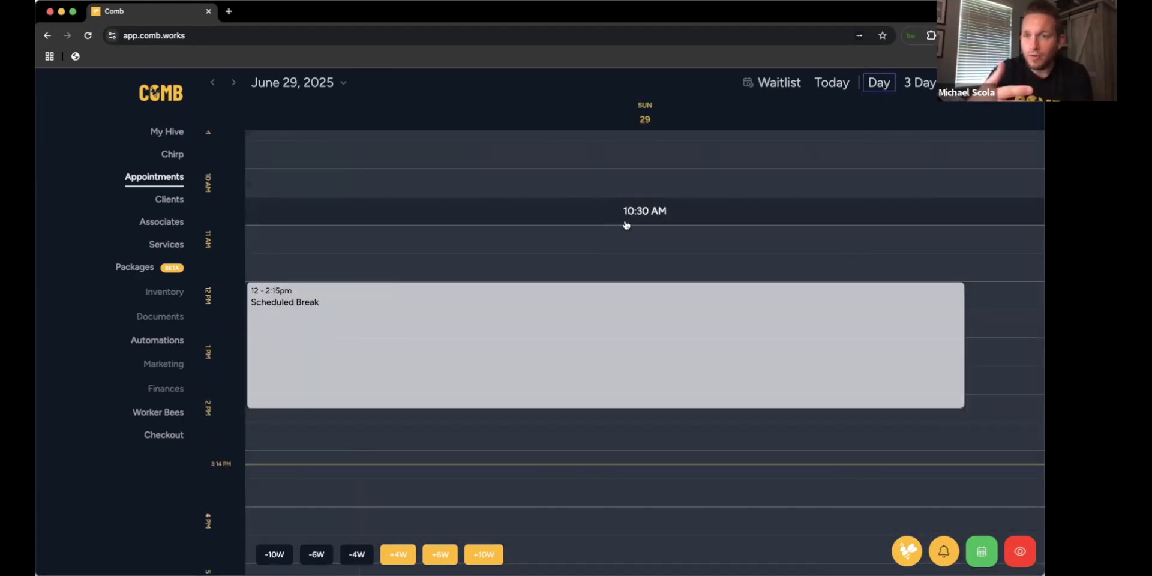
{"action": "left_click", "coordinate": [915, 85]}
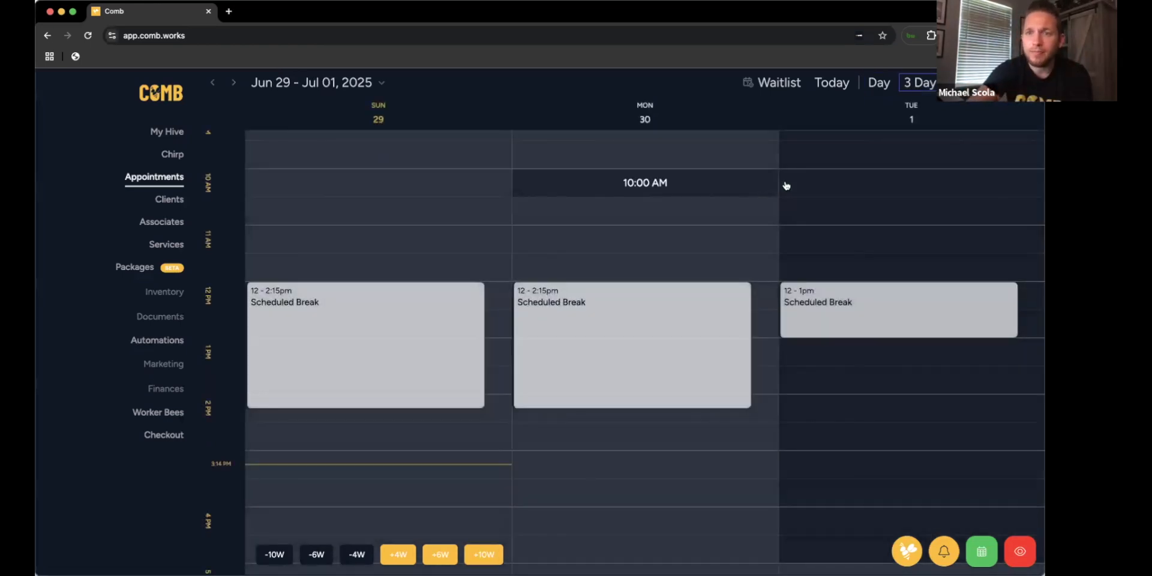
{"action": "left_click", "coordinate": [966, 82]}
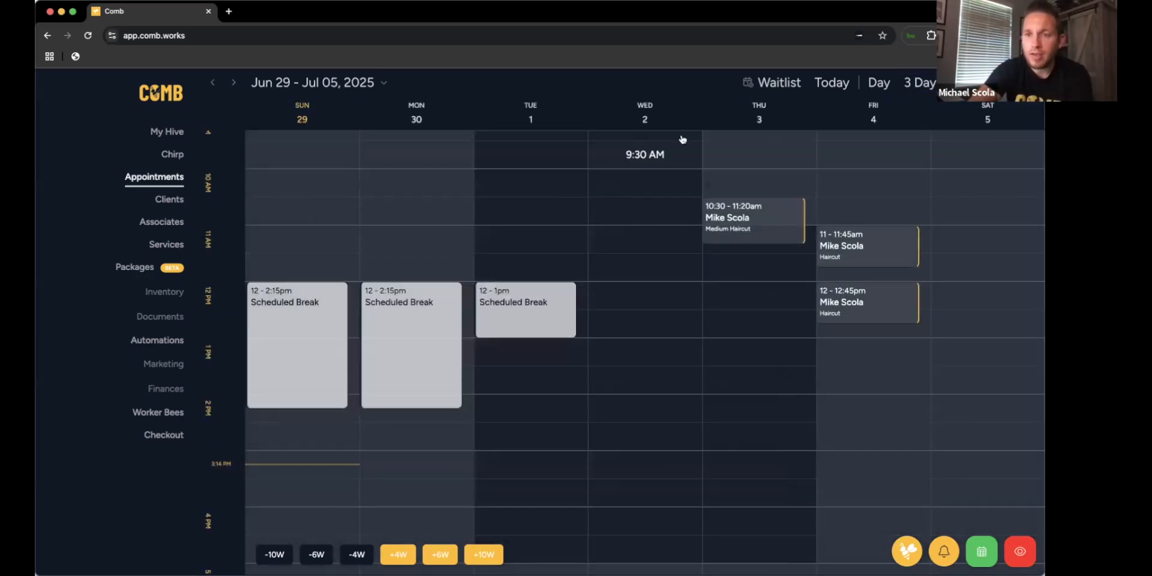
{"action": "left_click", "coordinate": [1019, 83]}
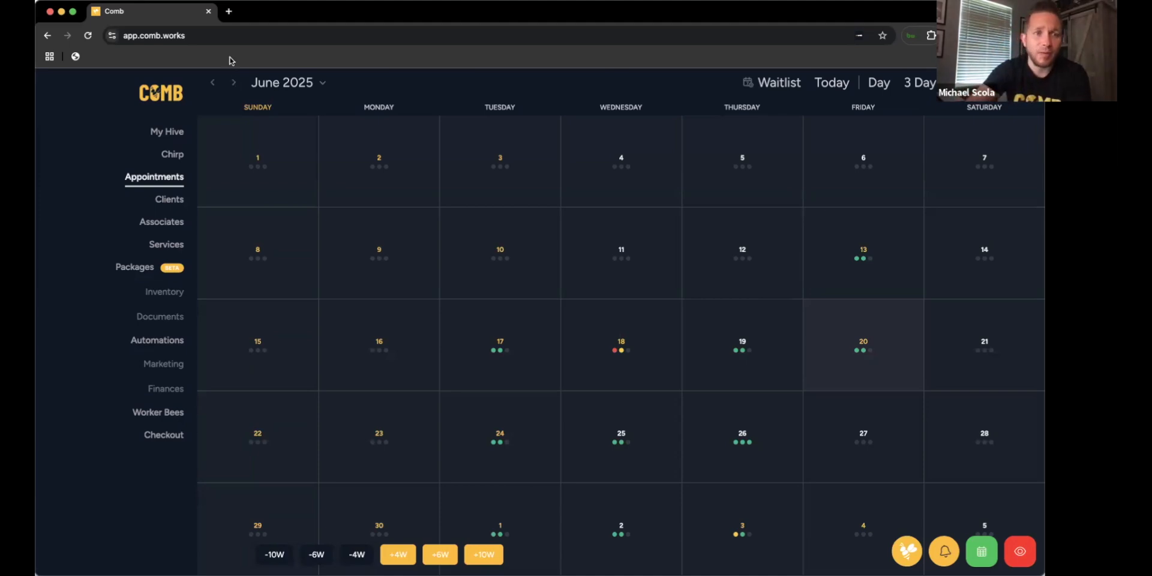
Go to July 2025 in the month view and start a new appointment for July 17 at 9:00 AM.
{"action": "left_click", "coordinate": [234, 82]}
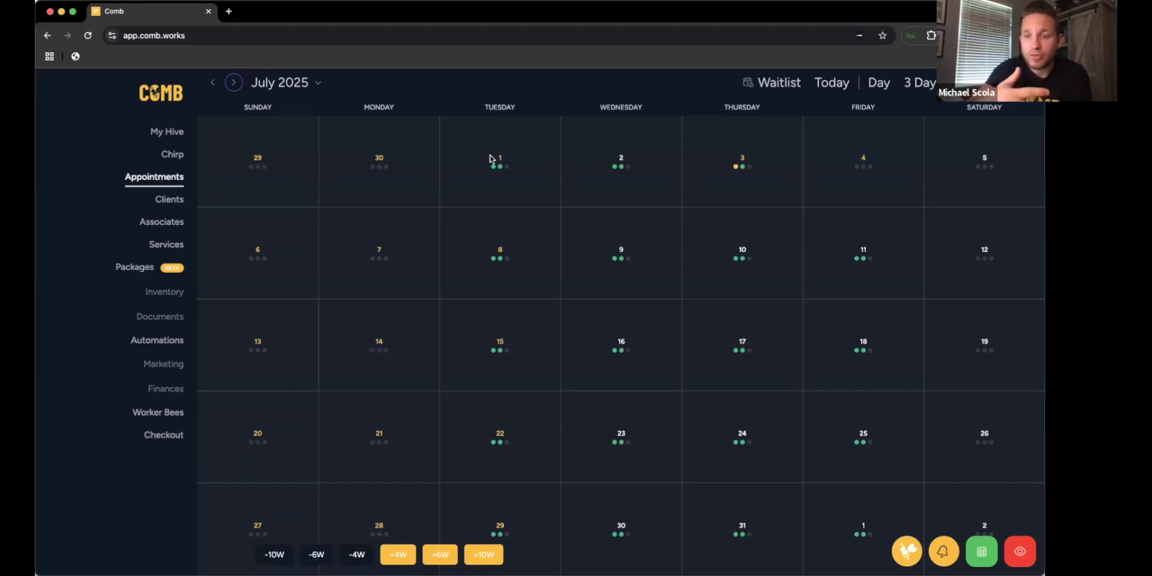
{"action": "left_click", "coordinate": [762, 329]}
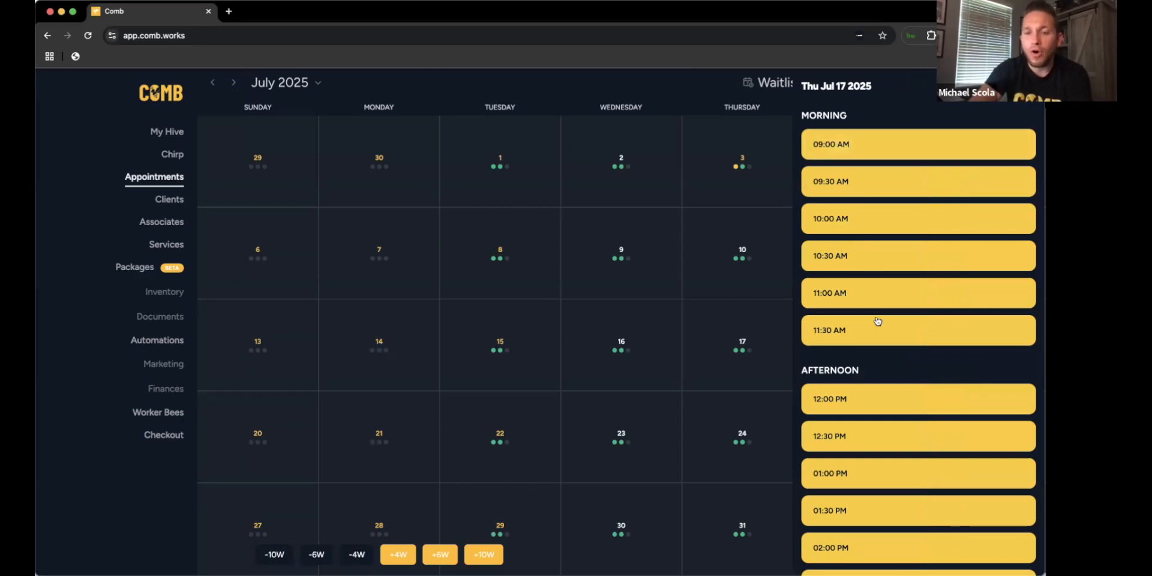
{"action": "left_click", "coordinate": [871, 146]}
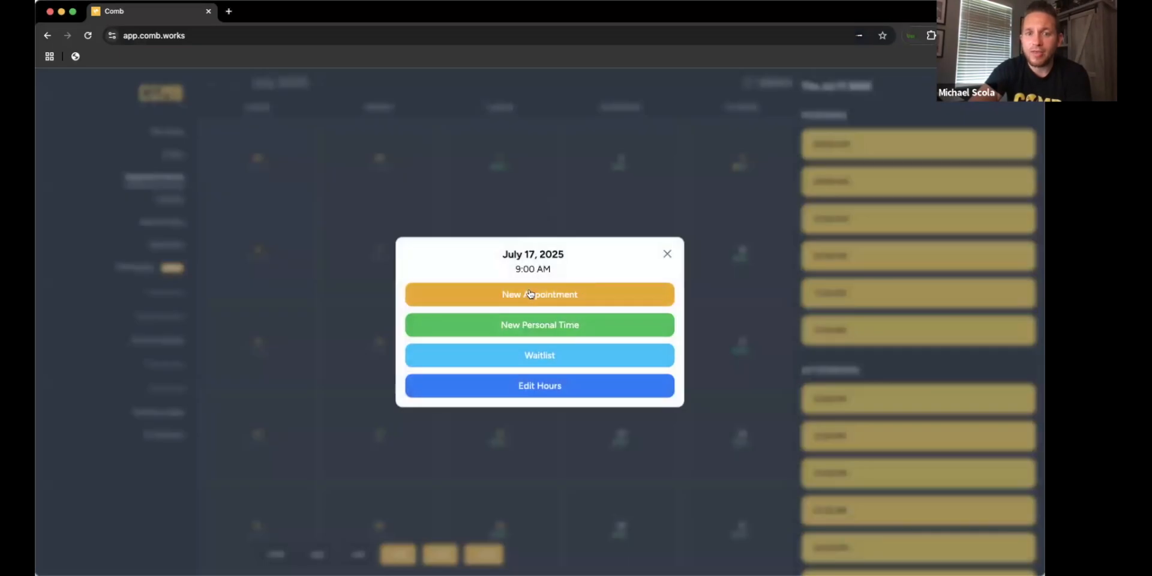
{"action": "left_click", "coordinate": [551, 294]}
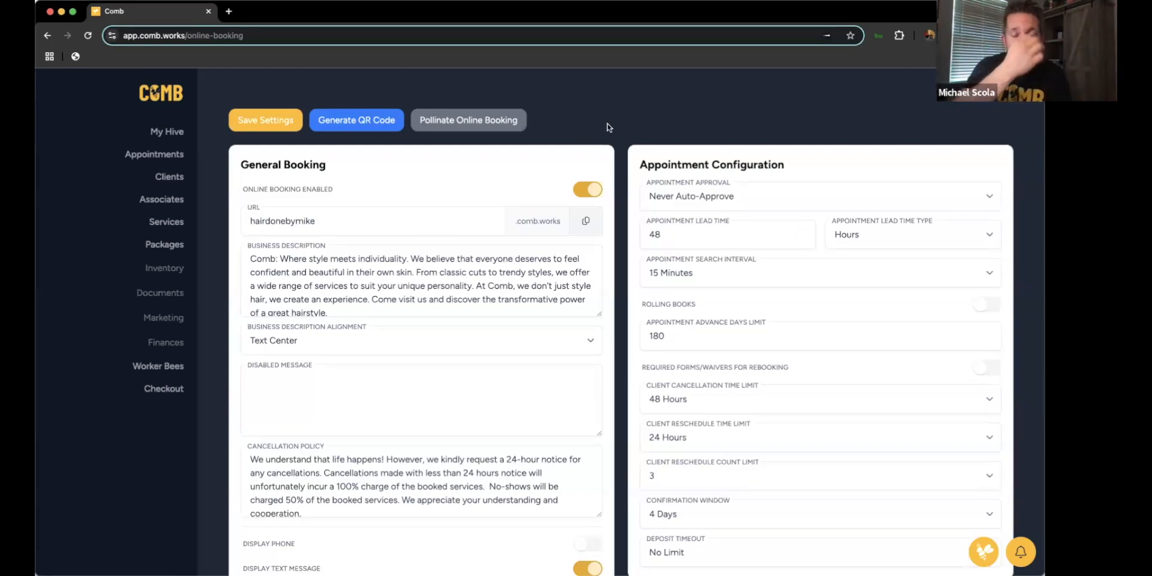
Turn on Limit New Clients in the online booking settings and set the monthly new client count to 5.
{"action": "scroll", "coordinate": [471, 131], "scroll_direction": "down", "scroll_amount": 10}
{"action": "scroll", "coordinate": [470, 131], "scroll_direction": "down", "scroll_amount": 5}
{"action": "scroll", "coordinate": [470, 131], "scroll_direction": "down", "scroll_amount": 4}
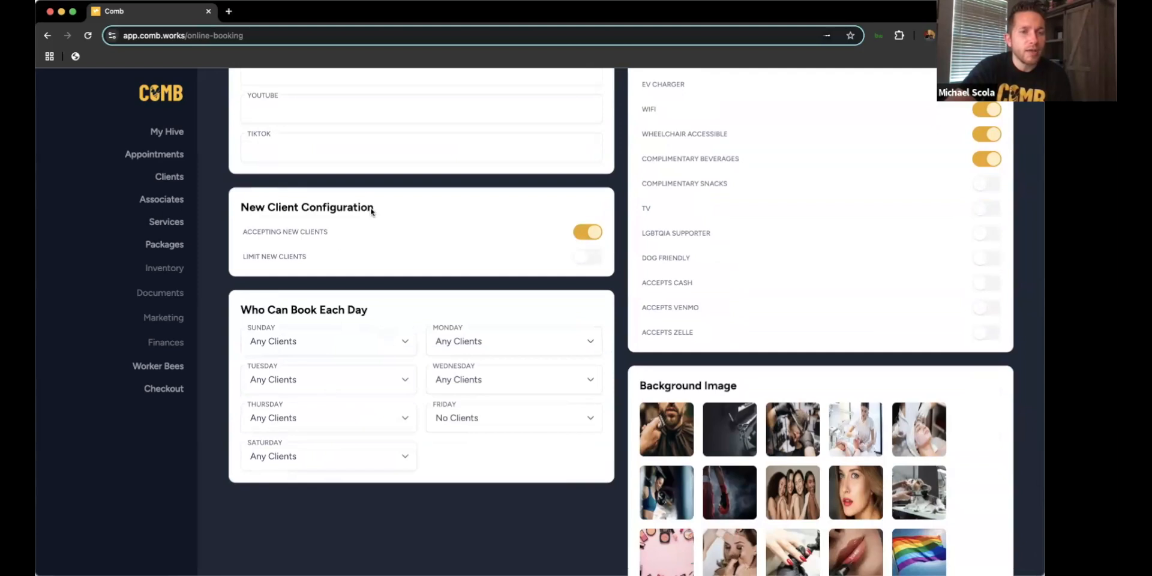
{"action": "left_click", "coordinate": [590, 258]}
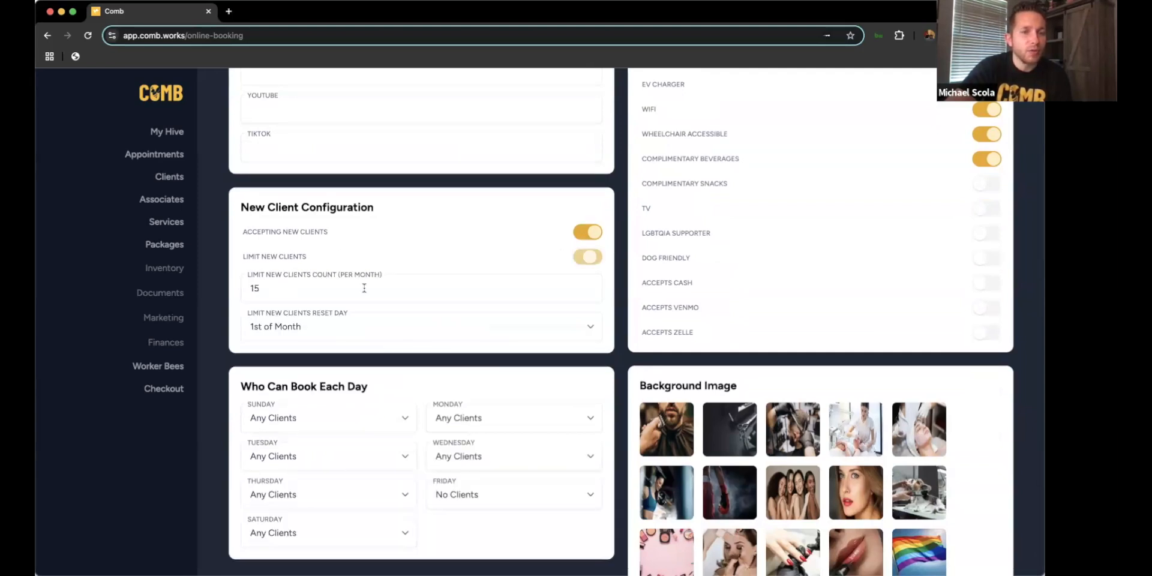
{"action": "left_click", "coordinate": [311, 286]}
{"action": "type", "text": "5"}
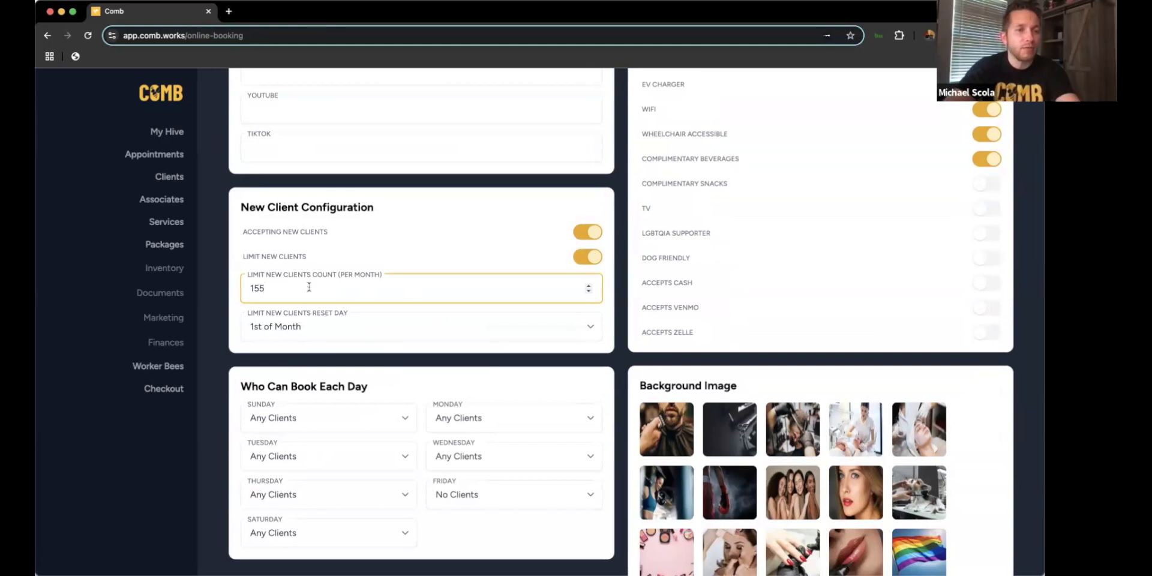
{"action": "double_click", "coordinate": [309, 287]}
{"action": "type", "text": "5"}
{"action": "left_click", "coordinate": [454, 232]}
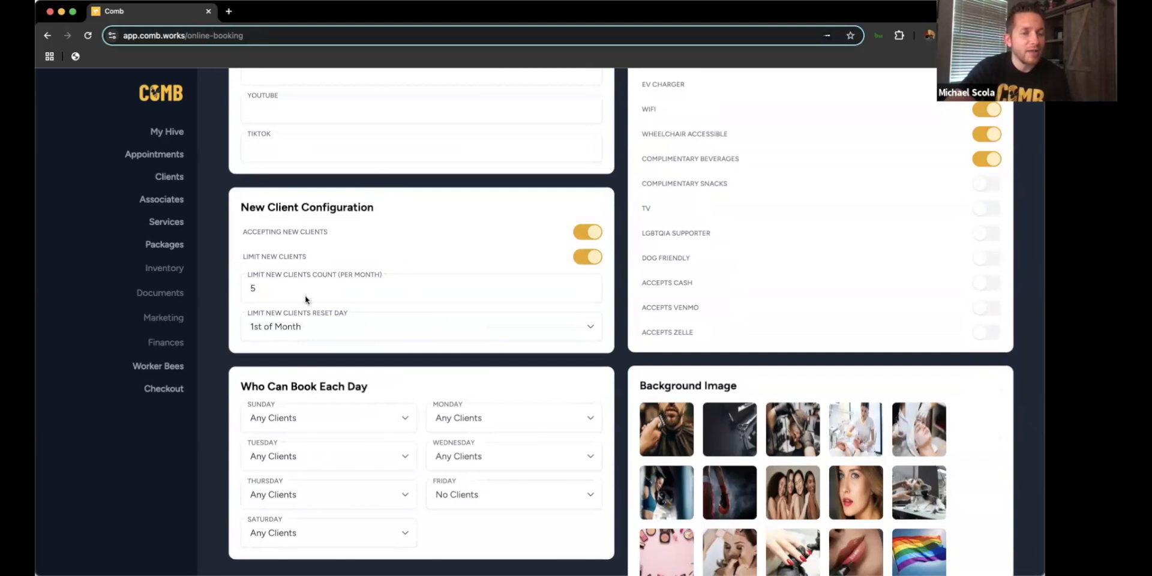
Review the online booking page sections and restrict Tuesday bookings to Existing Clients Only.
{"action": "scroll", "coordinate": [466, 287], "scroll_direction": "up", "scroll_amount": 10}
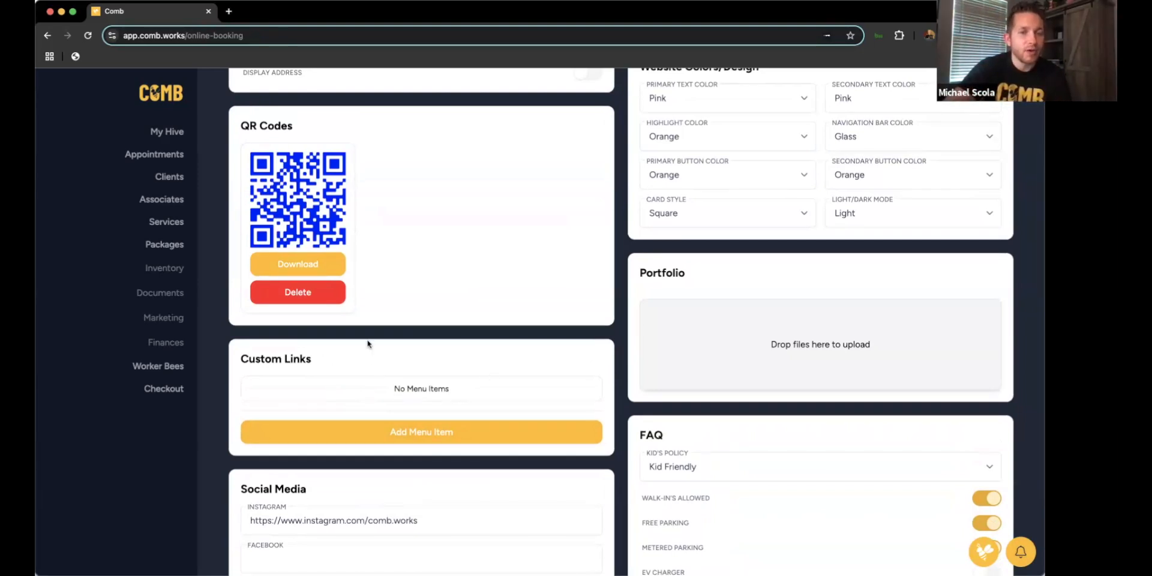
{"action": "scroll", "coordinate": [390, 363], "scroll_direction": "up", "scroll_amount": 1}
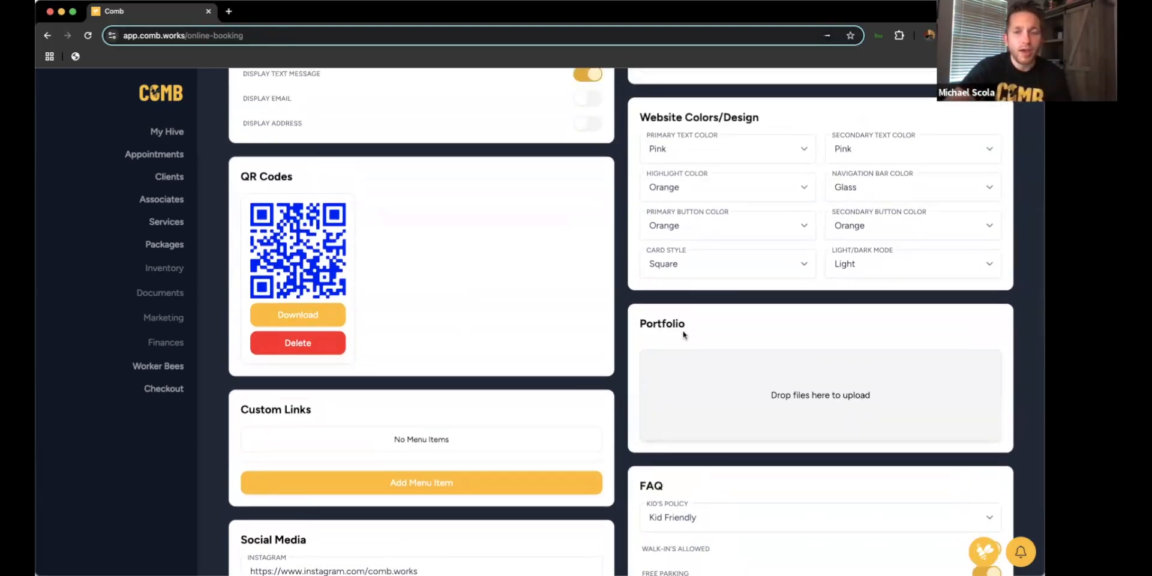
{"action": "scroll", "coordinate": [645, 387], "scroll_direction": "down", "scroll_amount": 6}
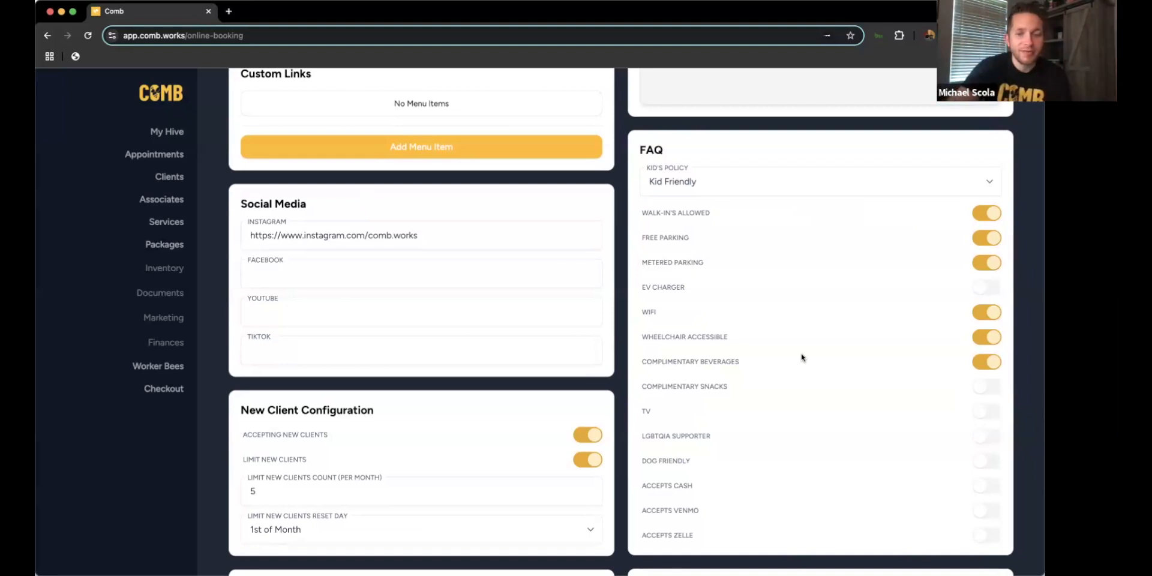
{"action": "scroll", "coordinate": [802, 357], "scroll_direction": "down", "scroll_amount": 5}
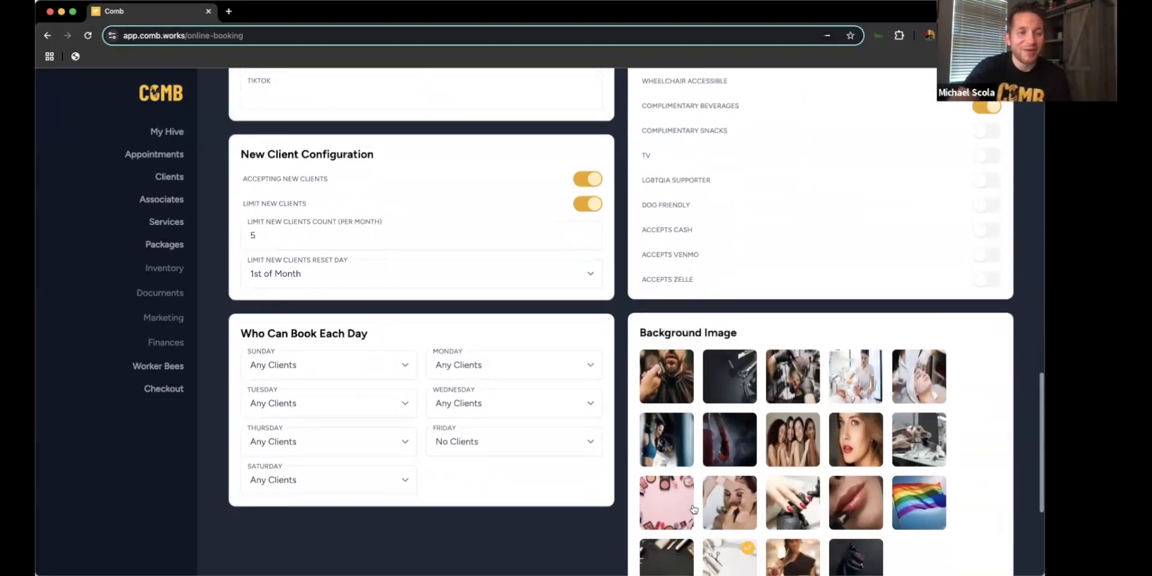
{"action": "left_click", "coordinate": [314, 358]}
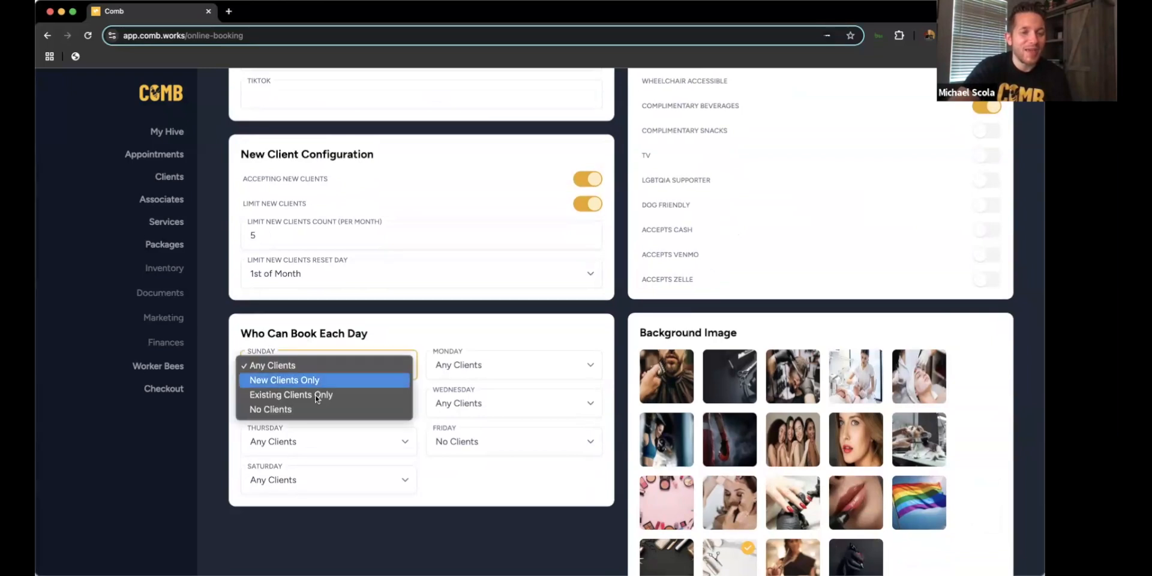
{"action": "left_click", "coordinate": [512, 372]}
{"action": "left_click", "coordinate": [358, 404]}
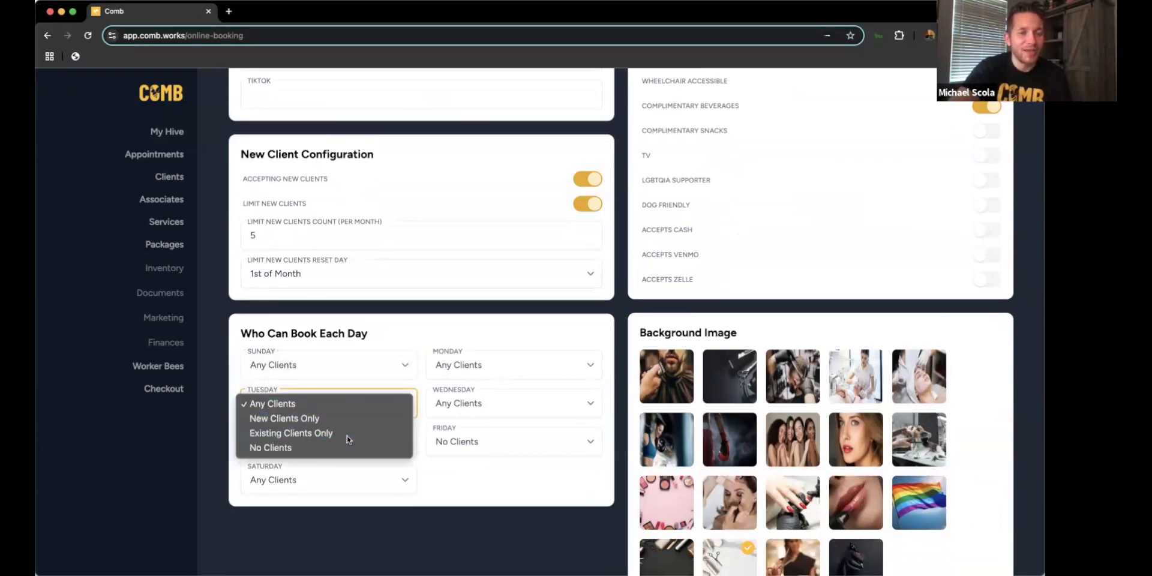
{"action": "left_click", "coordinate": [349, 437]}
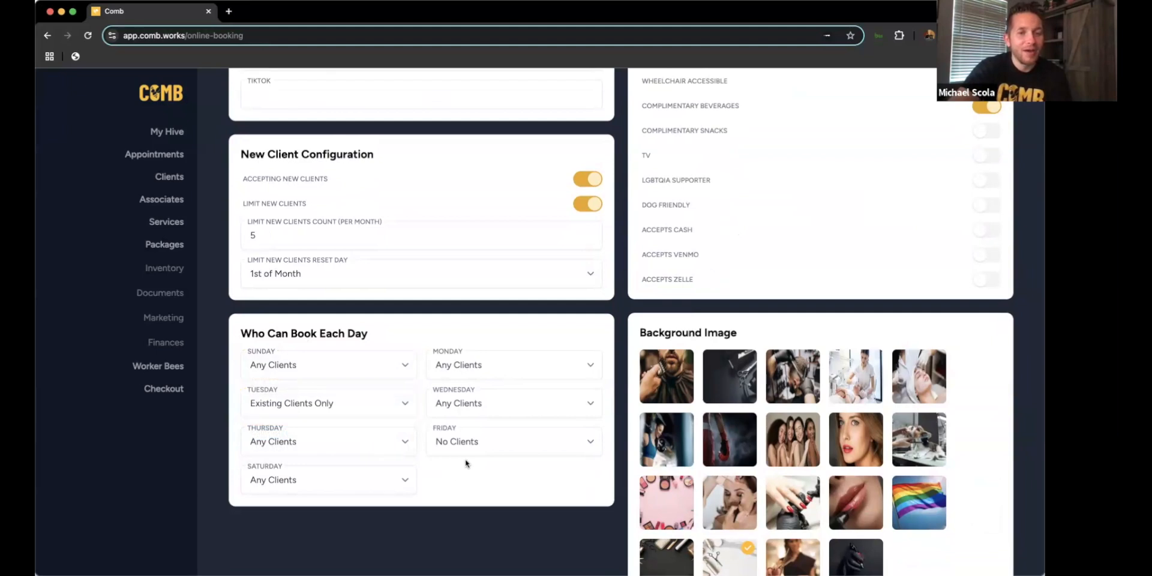
Set who can book on Friday to Any Clients.
{"action": "left_click", "coordinate": [479, 445]}
{"action": "left_click", "coordinate": [479, 443]}
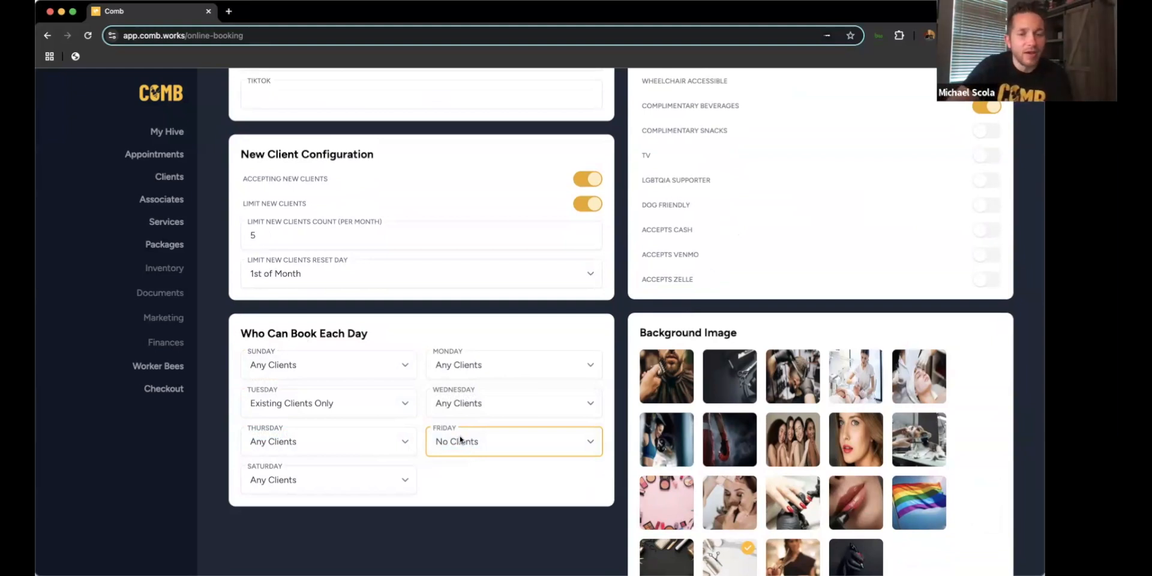
{"action": "left_click", "coordinate": [460, 440]}
{"action": "left_click", "coordinate": [454, 400]}
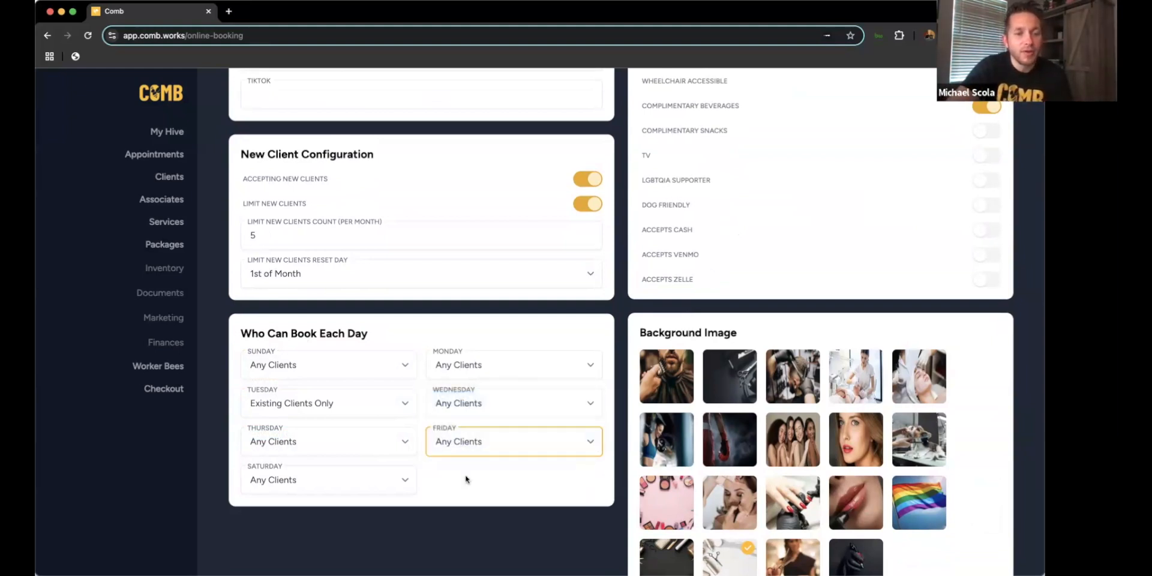
Set who can book on Tuesday to Any Clients.
{"action": "left_click", "coordinate": [379, 405]}
{"action": "left_click", "coordinate": [381, 375]}
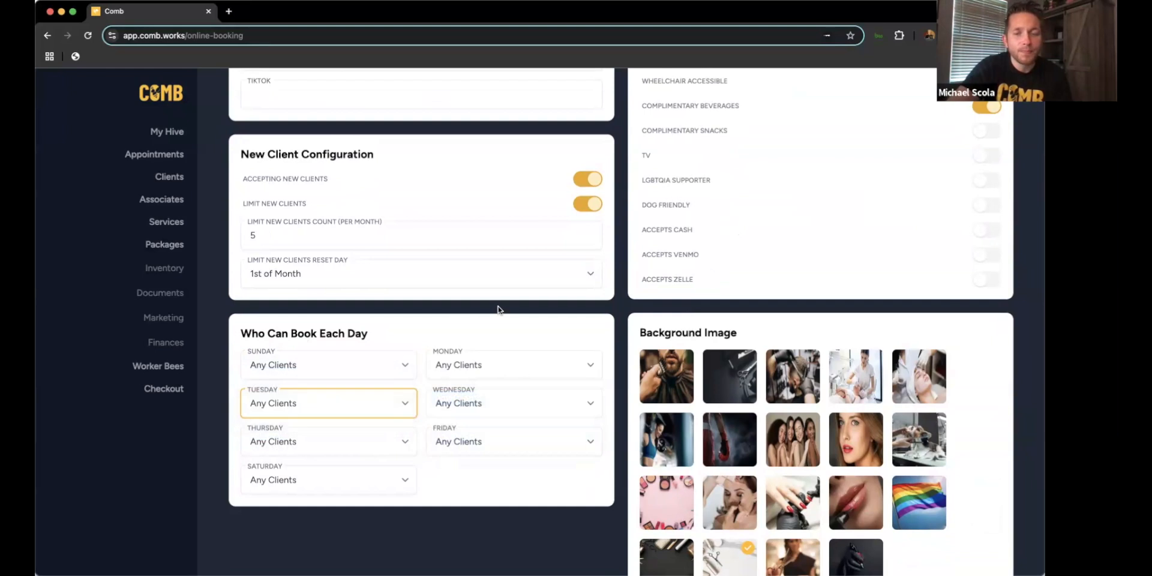
Review the appointment approval options in Appointment Configuration and set the appointment lead time to 24 hours.
{"action": "scroll", "coordinate": [497, 309], "scroll_direction": "up", "scroll_amount": 12}
{"action": "scroll", "coordinate": [498, 307], "scroll_direction": "up", "scroll_amount": 4}
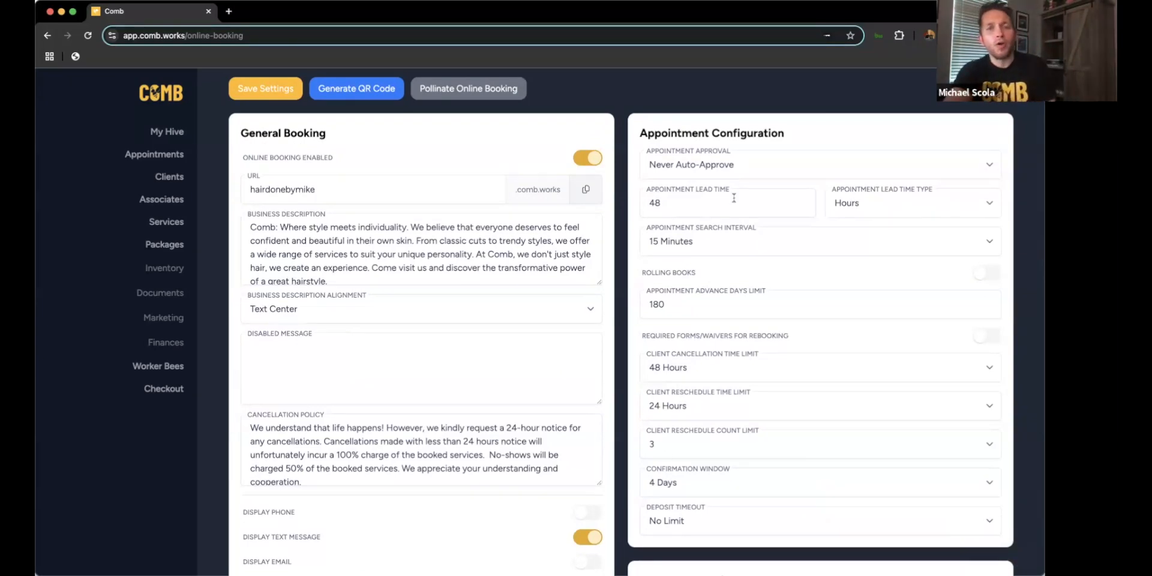
{"action": "left_click", "coordinate": [777, 172]}
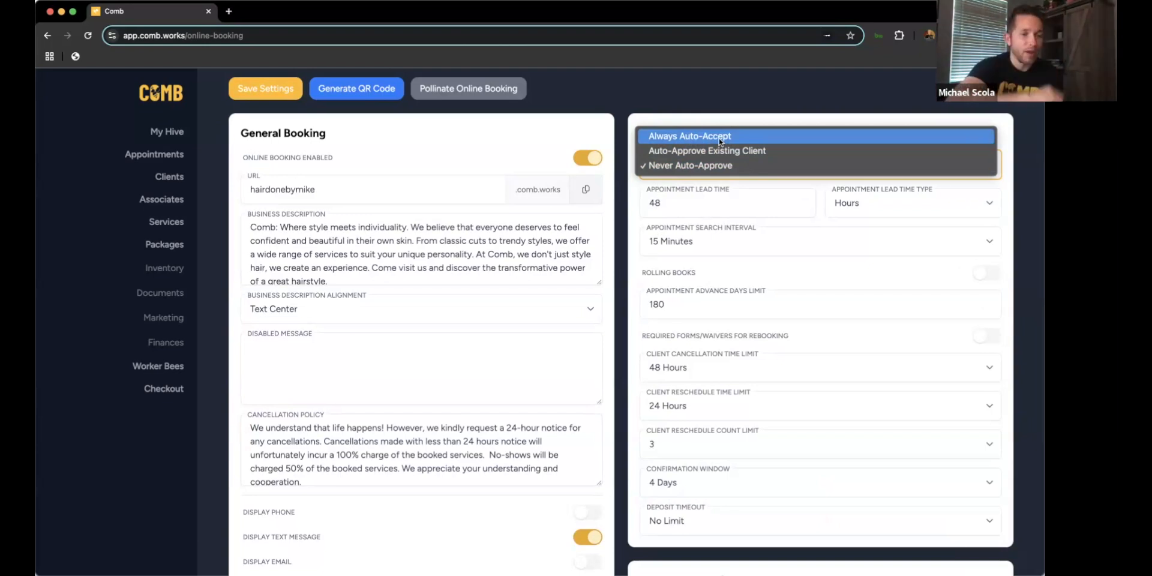
{"action": "left_click", "coordinate": [664, 191]}
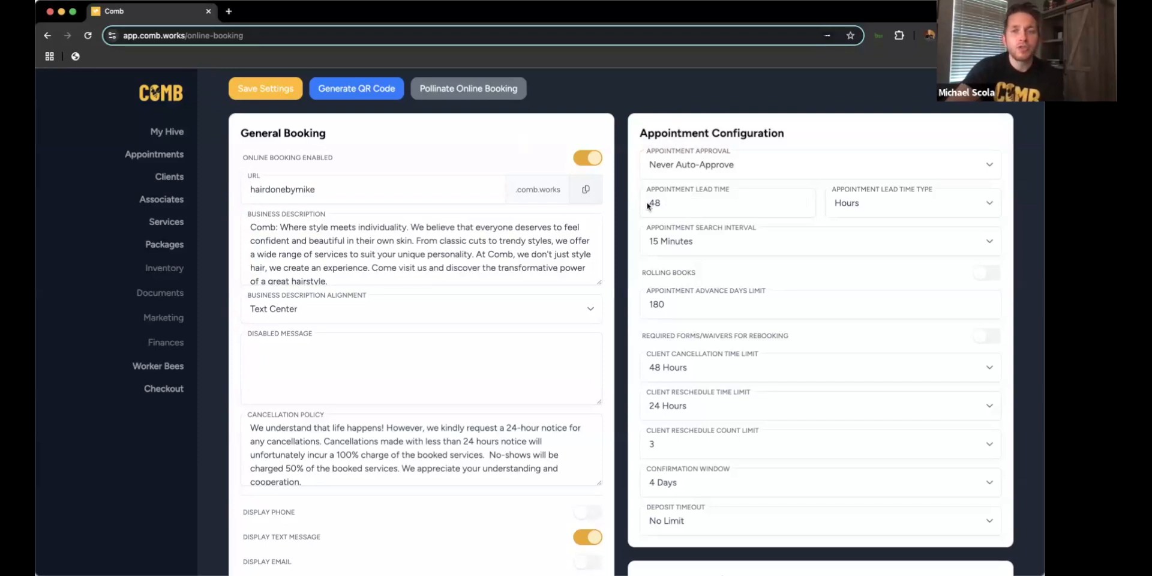
{"action": "left_click", "coordinate": [703, 206]}
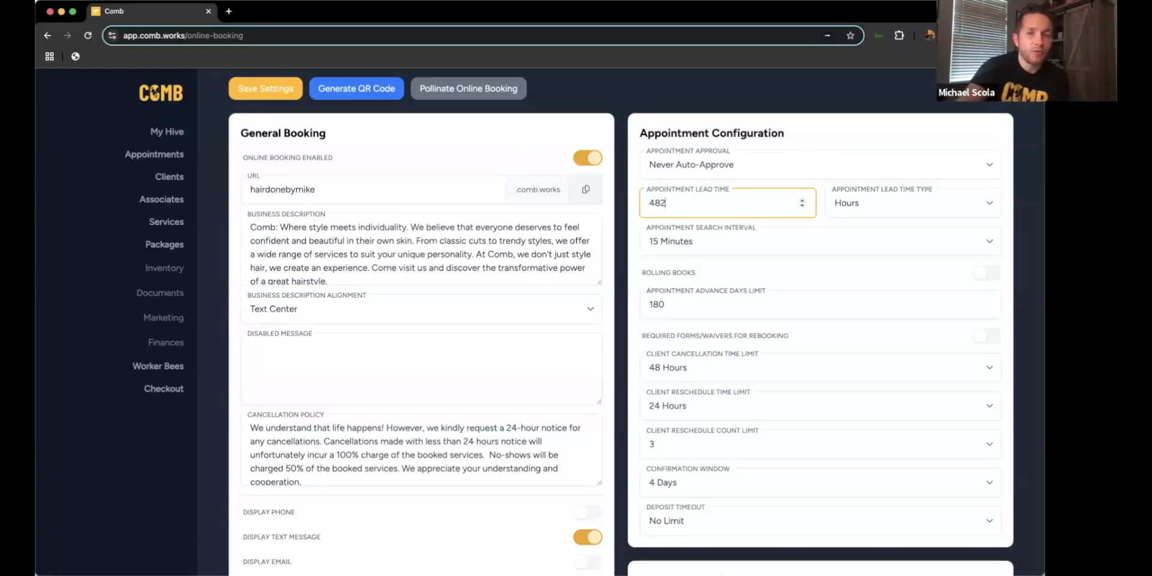
{"action": "left_click", "coordinate": [802, 120]}
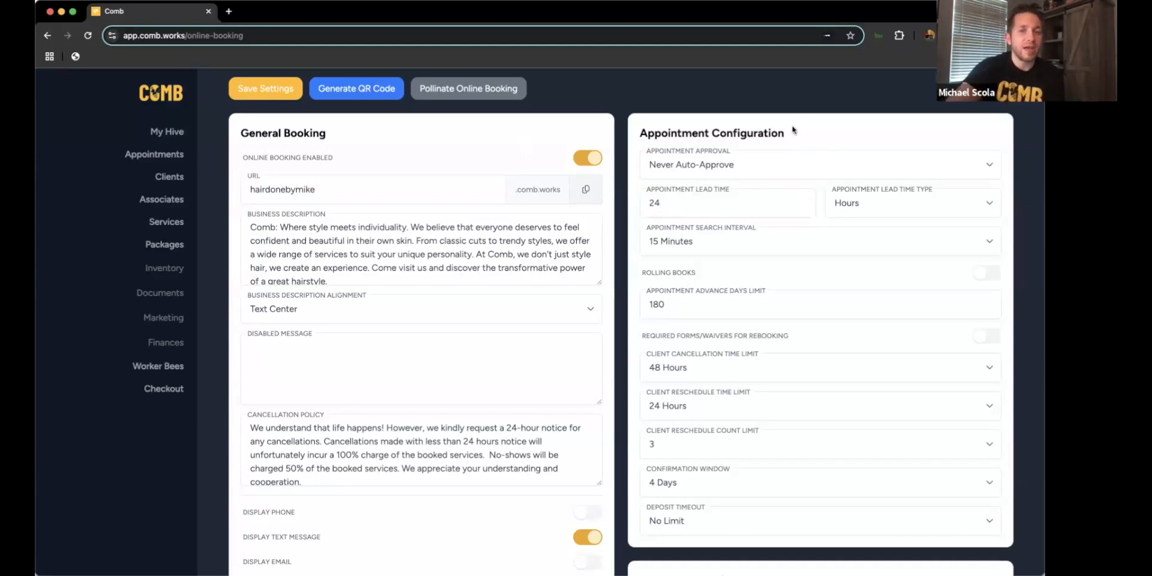
Examine the available choices for the appointment search interval.
{"action": "left_click", "coordinate": [746, 243]}
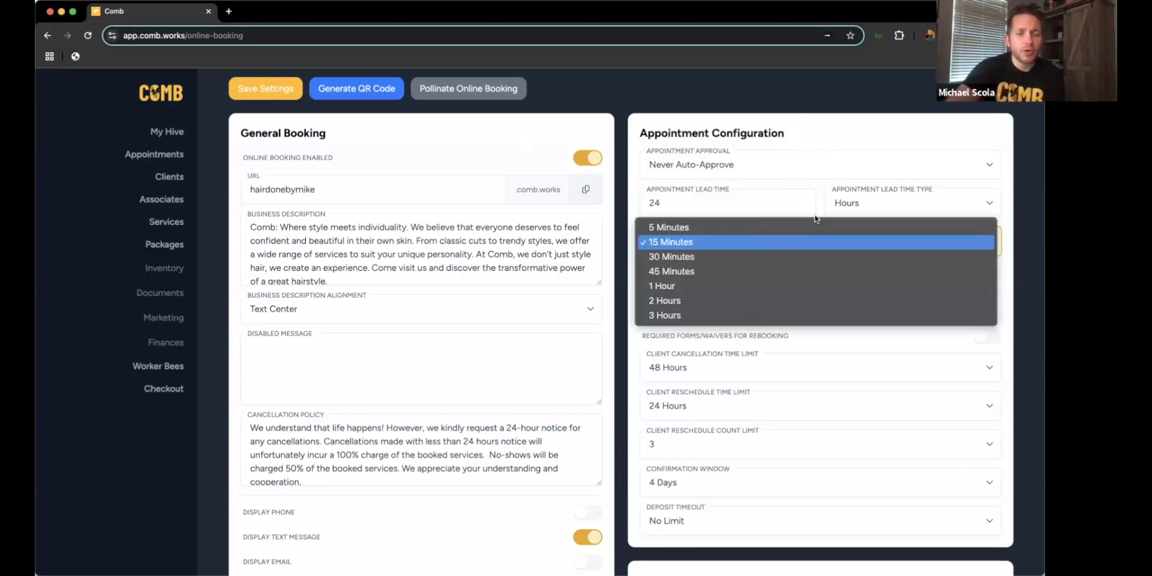
{"action": "left_click", "coordinate": [911, 117]}
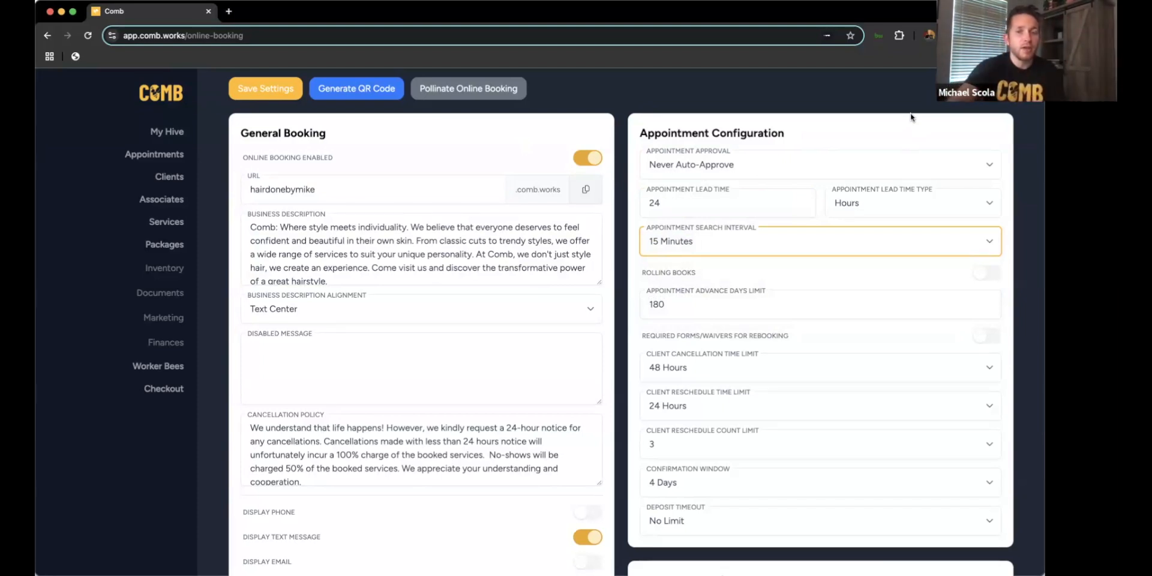
{"action": "left_click", "coordinate": [832, 235]}
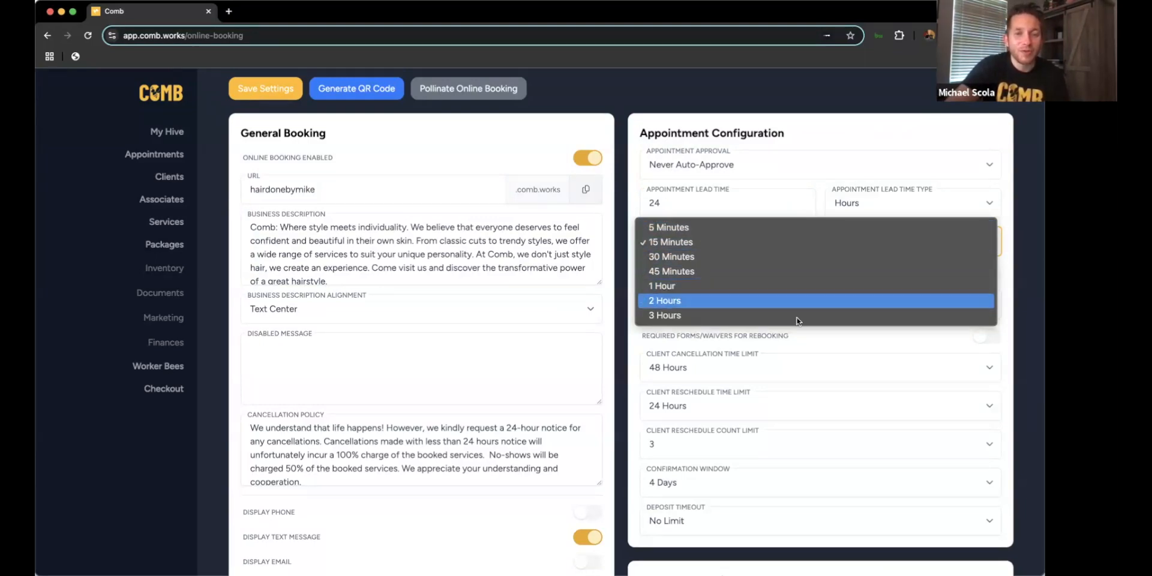
{"action": "left_click", "coordinate": [792, 240]}
{"action": "left_click", "coordinate": [626, 223]}
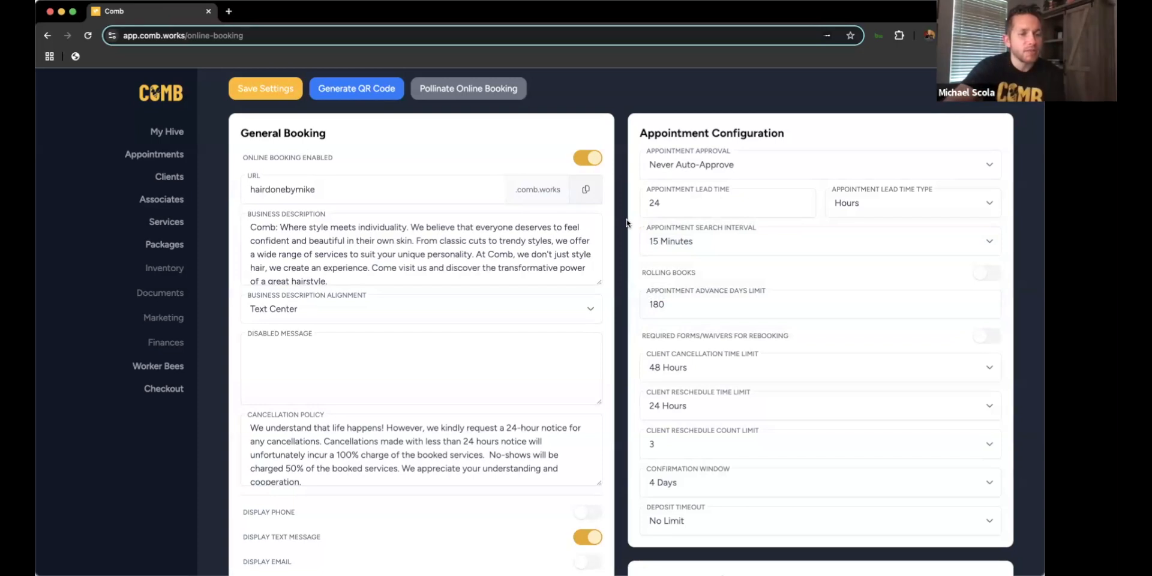
Try a 5-minute appointment search interval and return it to 15 Minutes.
{"action": "left_click", "coordinate": [696, 246]}
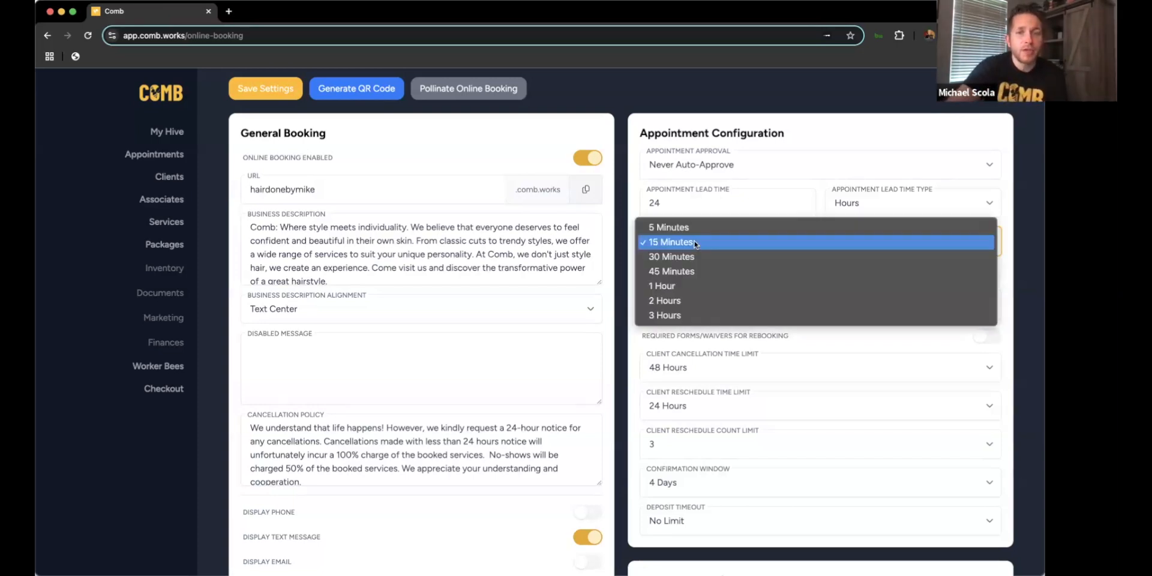
{"action": "left_click", "coordinate": [698, 248]}
{"action": "left_click", "coordinate": [660, 243]}
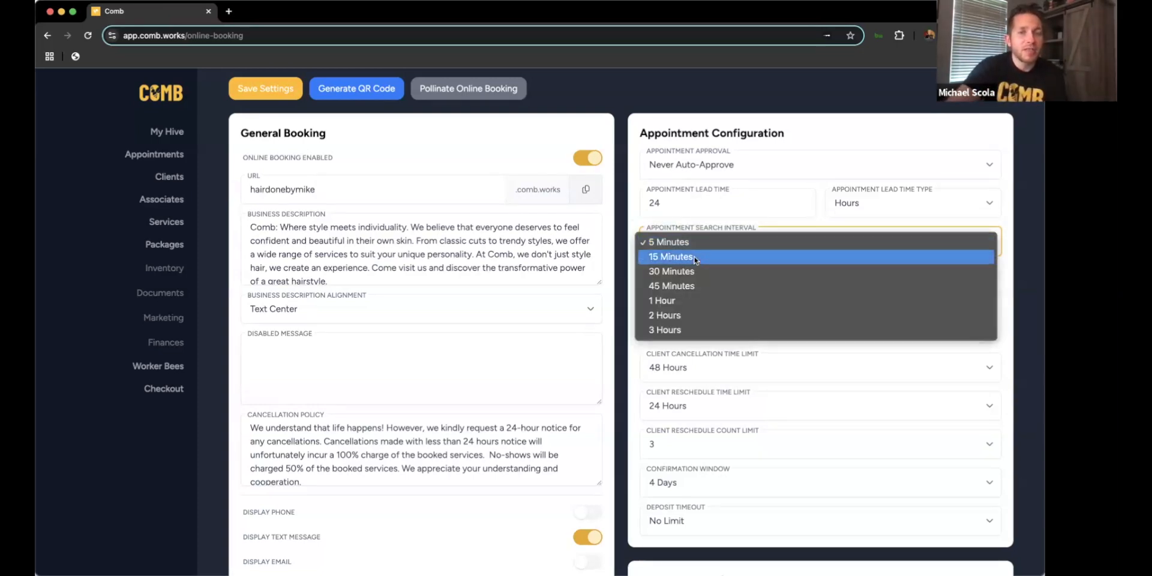
{"action": "left_click", "coordinate": [635, 252]}
{"action": "left_click", "coordinate": [630, 254]}
Turn on Rolling Books and set its anchor month and year to May 2025.
{"action": "scroll", "coordinate": [629, 255], "scroll_direction": "down", "scroll_amount": 1}
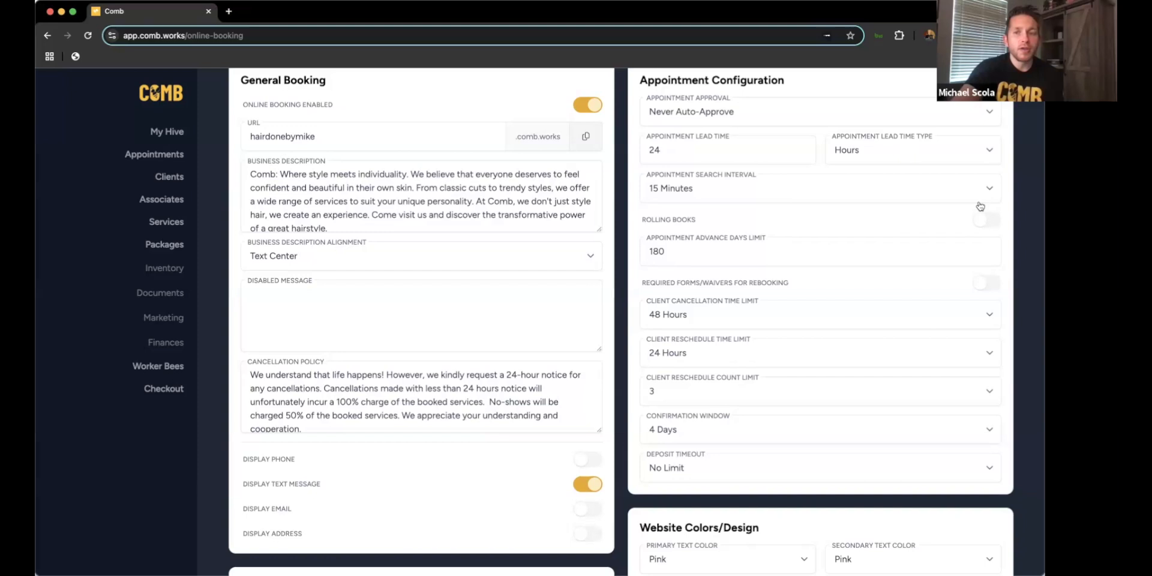
{"action": "left_click", "coordinate": [983, 220]}
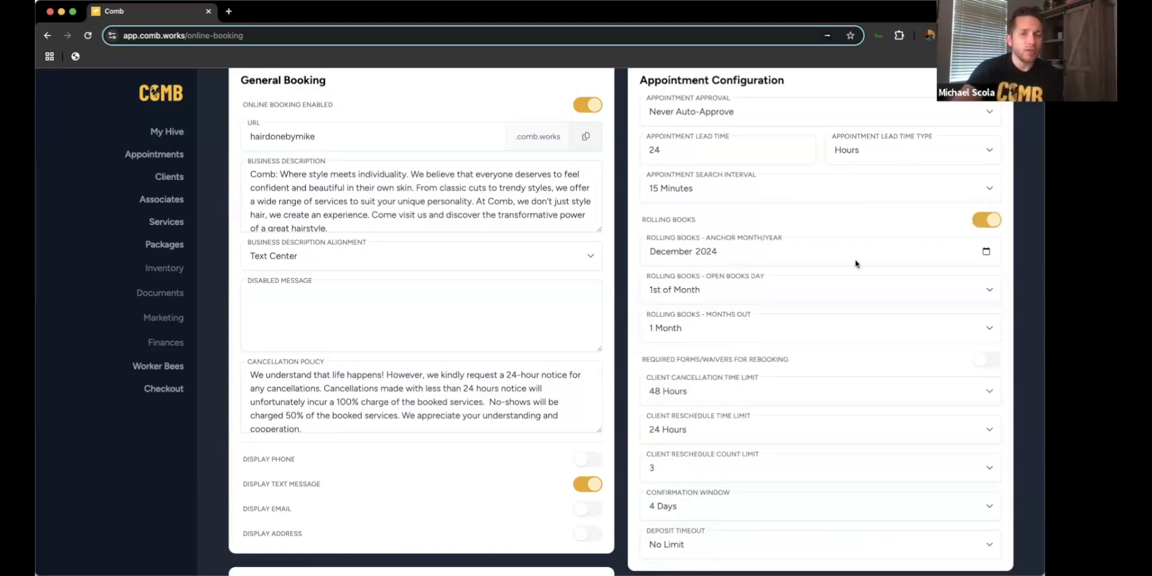
{"action": "left_click", "coordinate": [716, 251]}
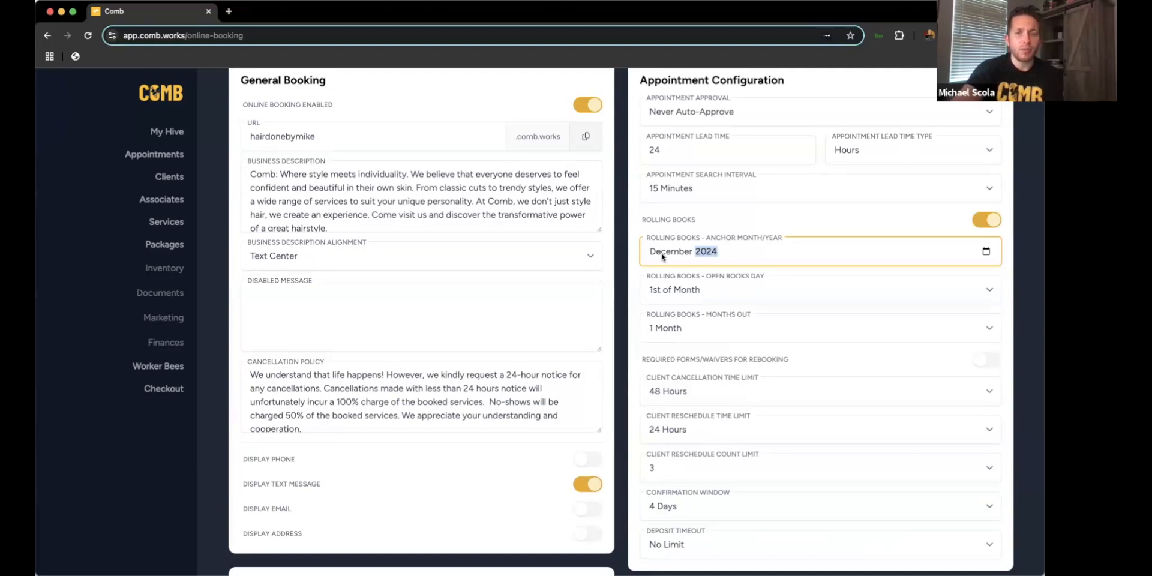
{"action": "left_click", "coordinate": [985, 251]}
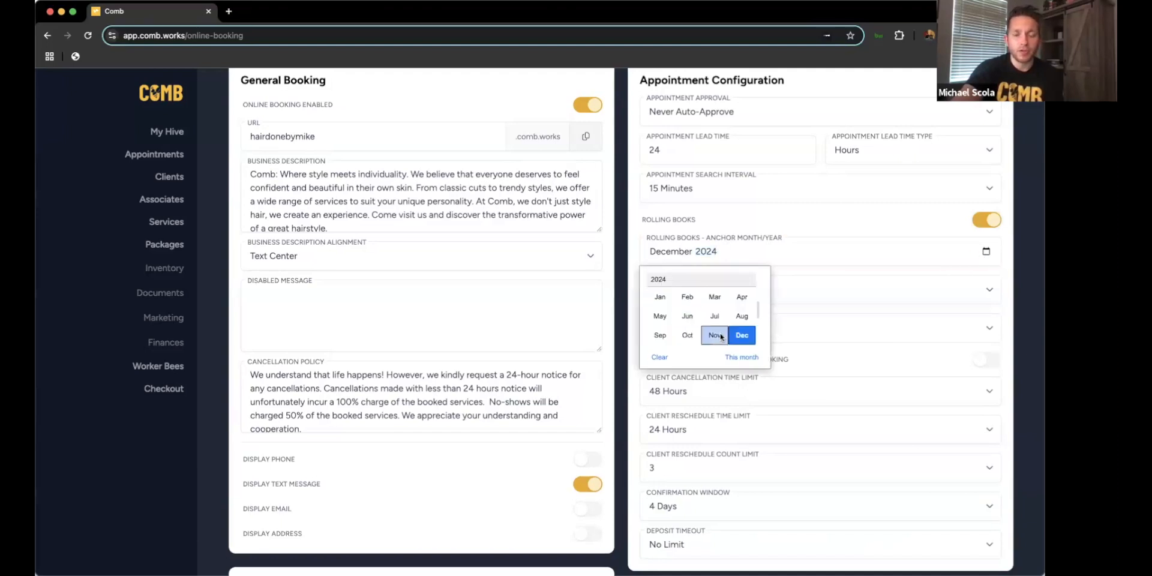
{"action": "left_click", "coordinate": [655, 321]}
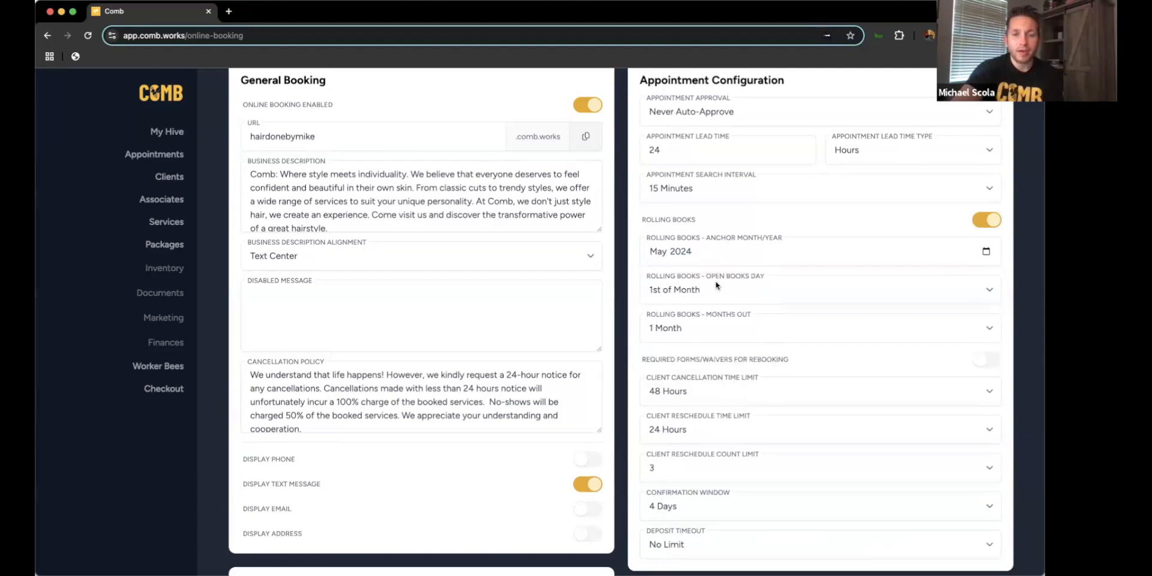
{"action": "left_click", "coordinate": [986, 252]}
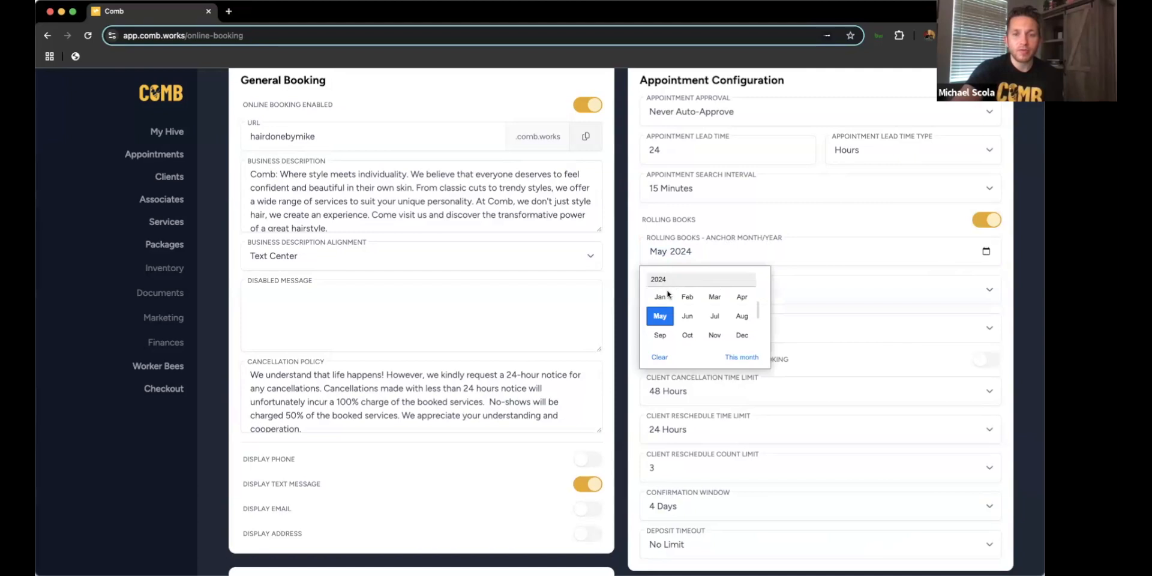
{"action": "scroll", "coordinate": [737, 324], "scroll_direction": "down", "scroll_amount": 4}
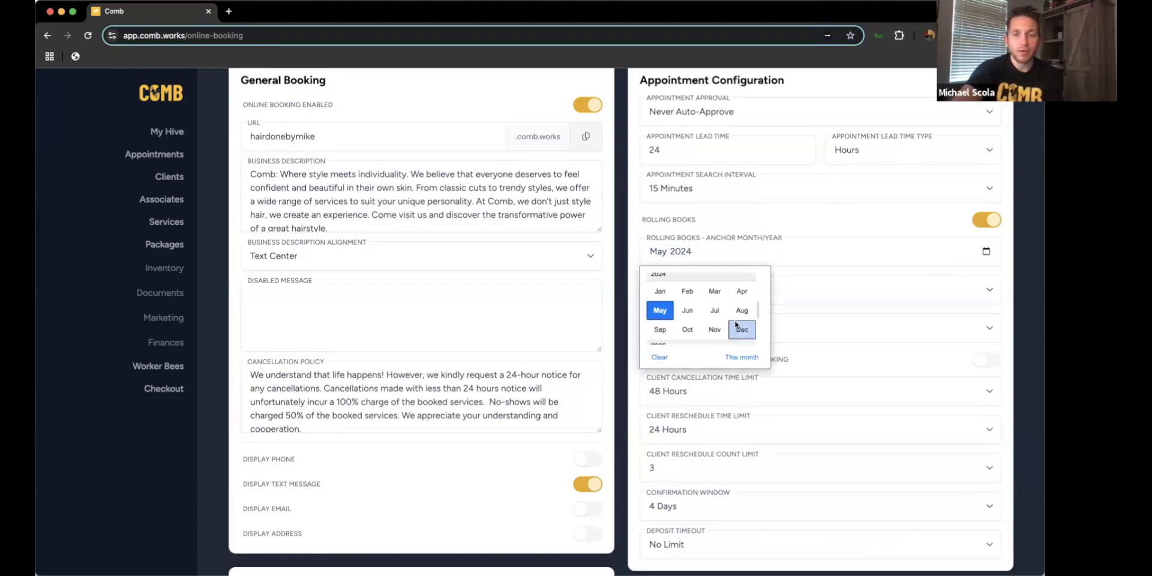
{"action": "left_click", "coordinate": [696, 290]}
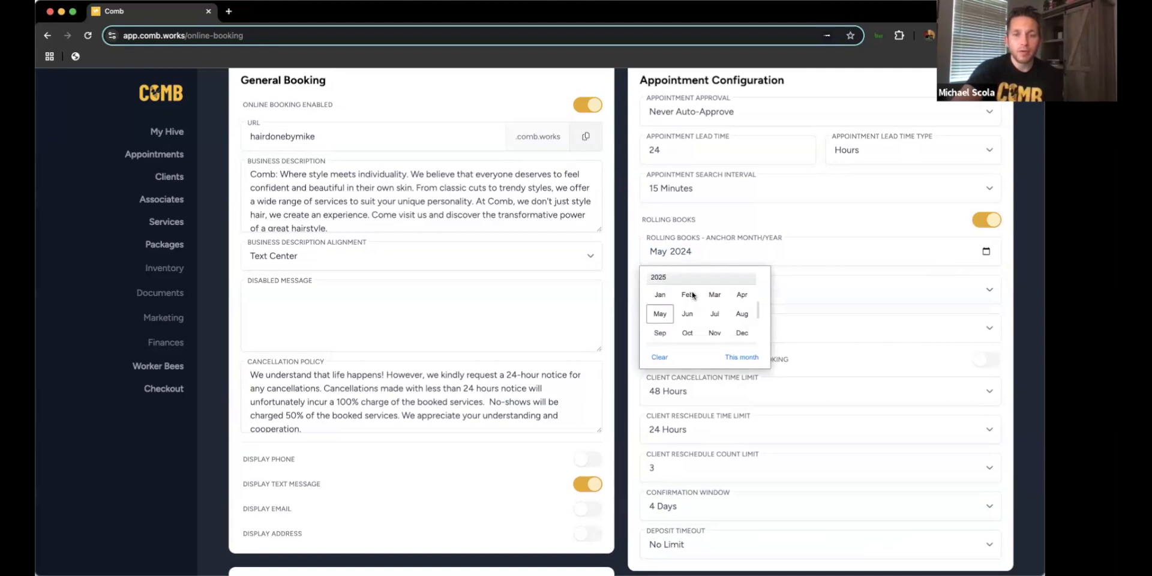
{"action": "left_click", "coordinate": [685, 194]}
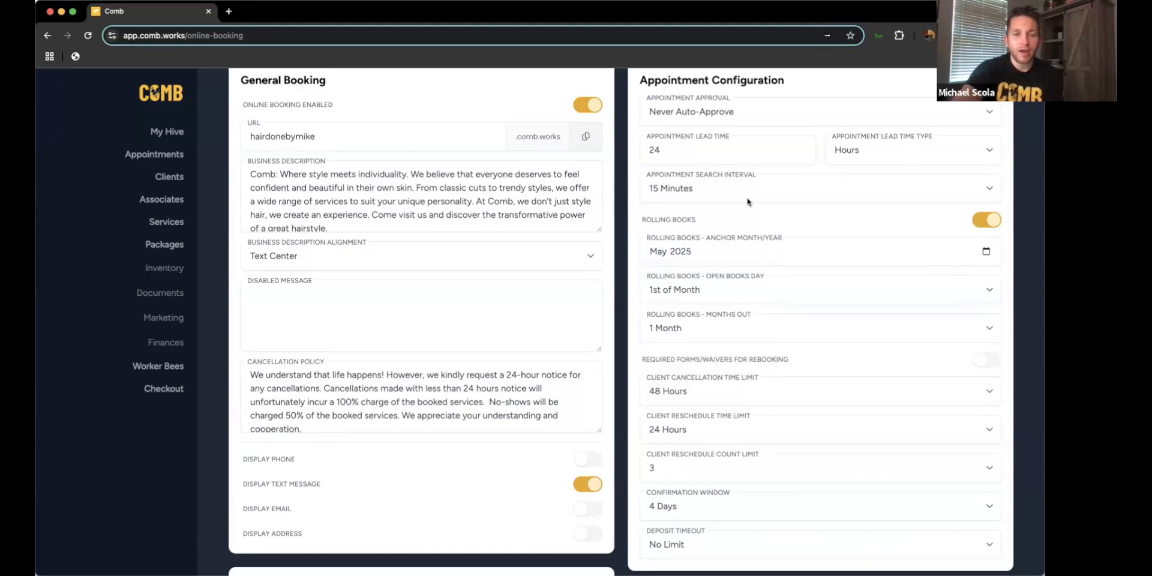
Set how many months out the rolling books open to 3 Months.
{"action": "left_click", "coordinate": [704, 329]}
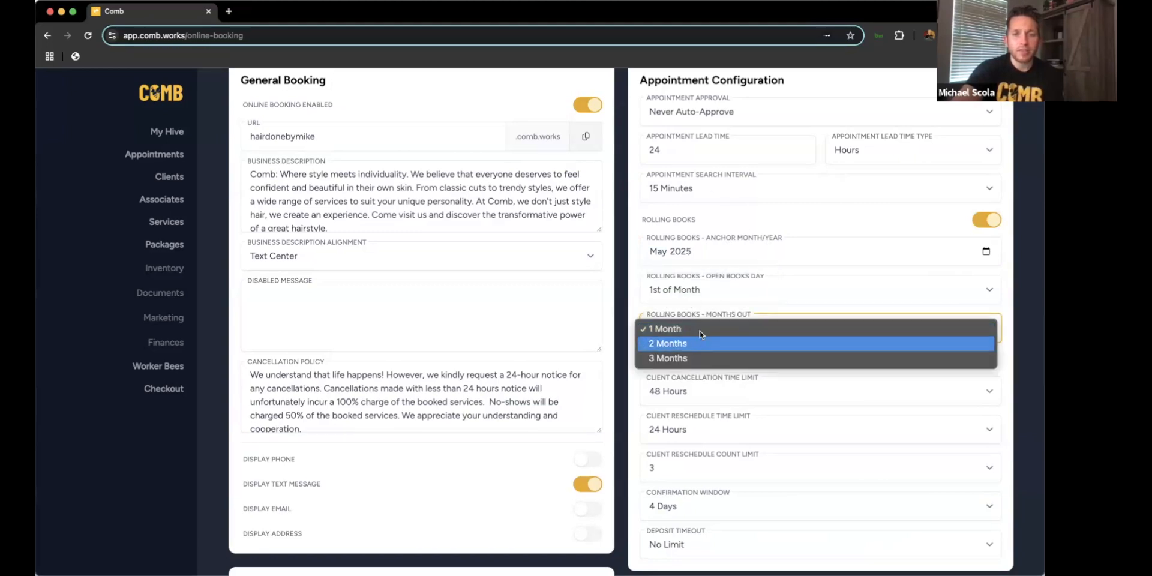
{"action": "left_click", "coordinate": [638, 283]}
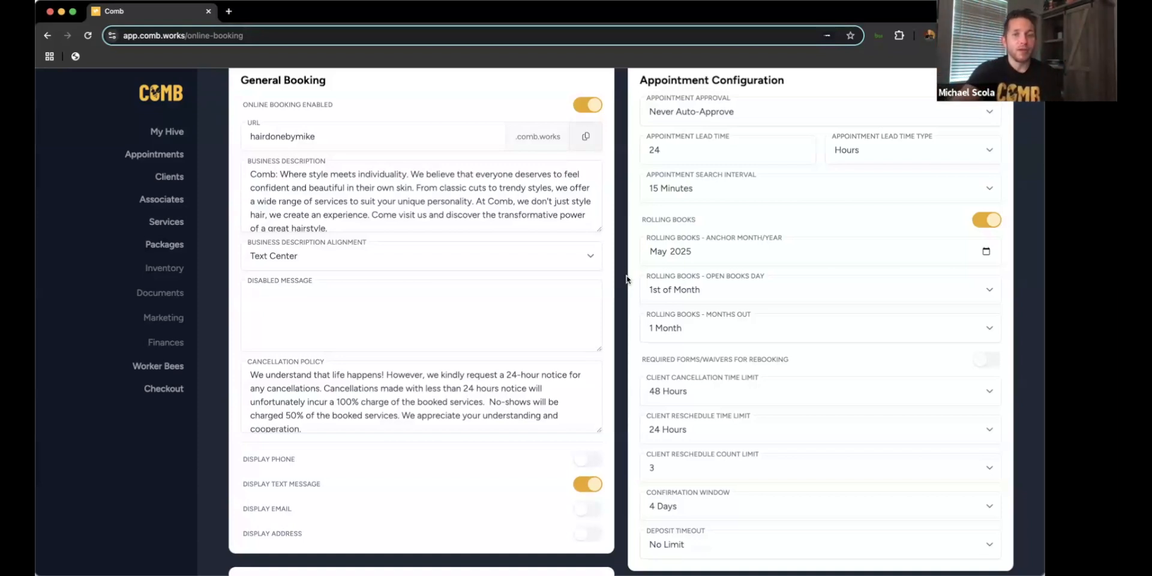
{"action": "left_click", "coordinate": [719, 332]}
{"action": "left_click", "coordinate": [709, 358]}
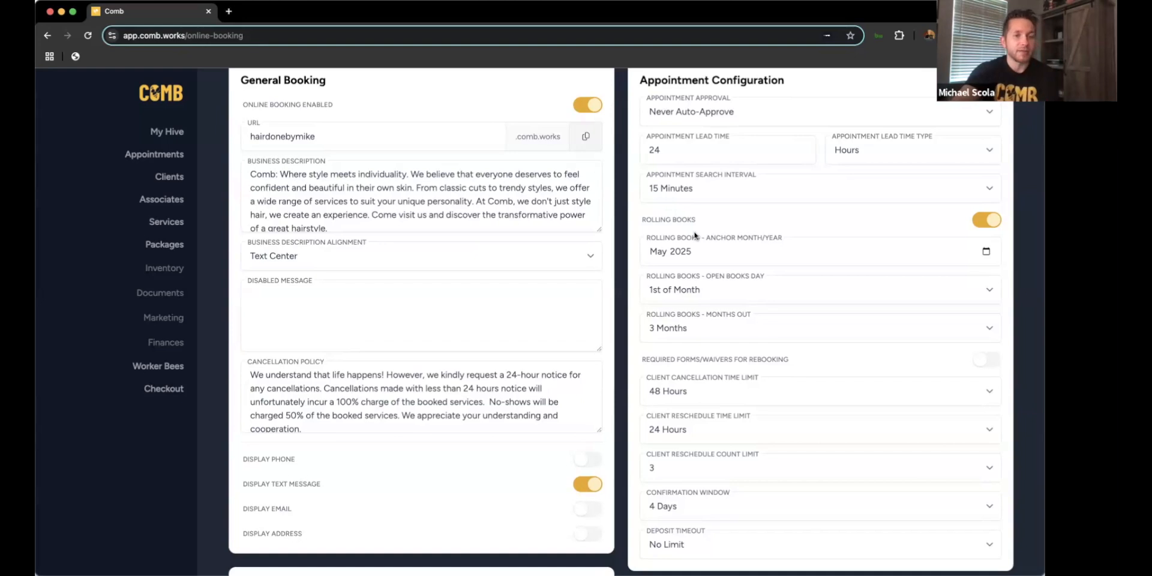
Turn on required forms/waivers for rebooking and review the client cancellation time limit options.
{"action": "scroll", "coordinate": [696, 240], "scroll_direction": "down", "scroll_amount": 3}
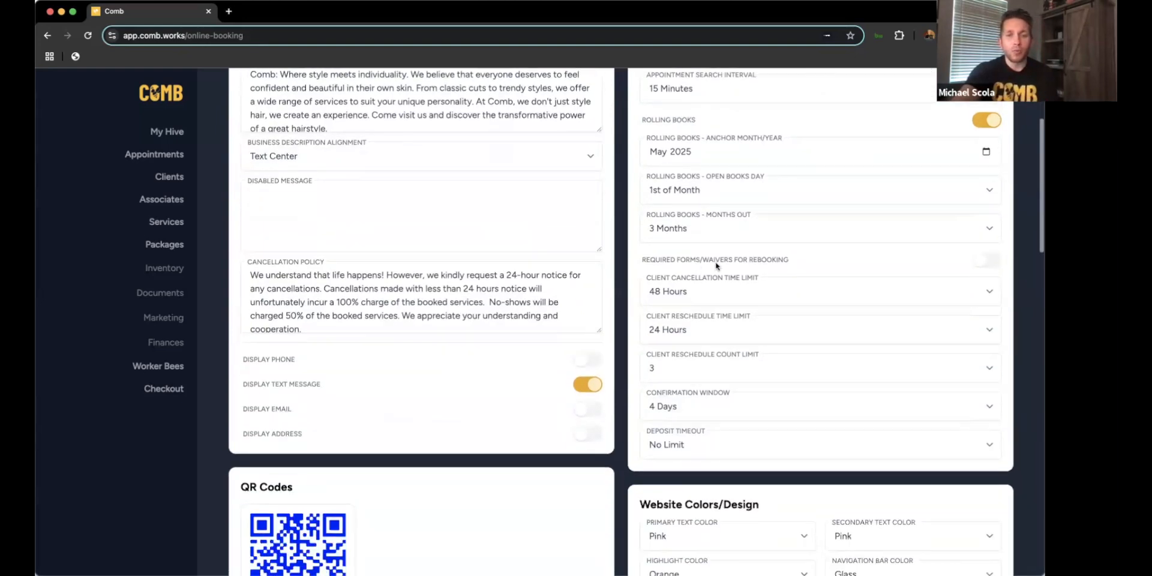
{"action": "left_click", "coordinate": [991, 264]}
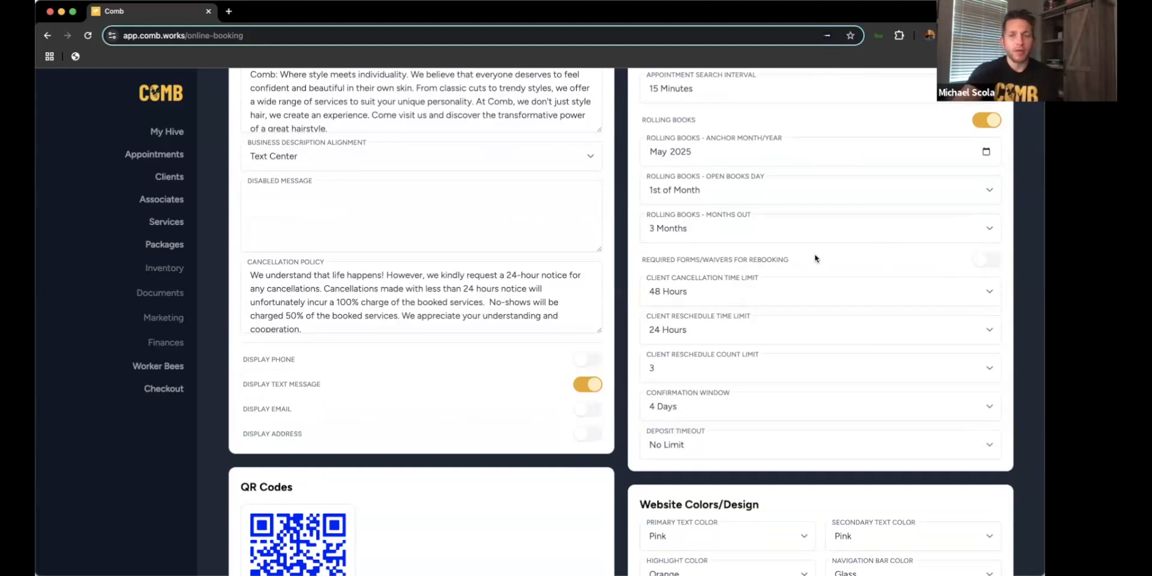
{"action": "scroll", "coordinate": [754, 251], "scroll_direction": "down", "scroll_amount": 1}
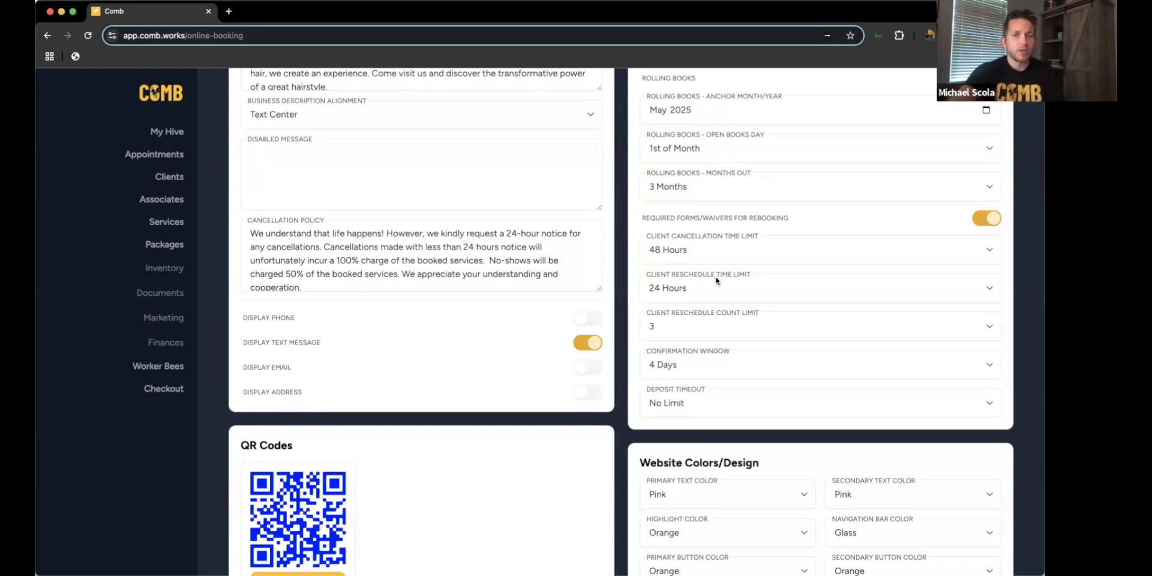
{"action": "left_click", "coordinate": [739, 253]}
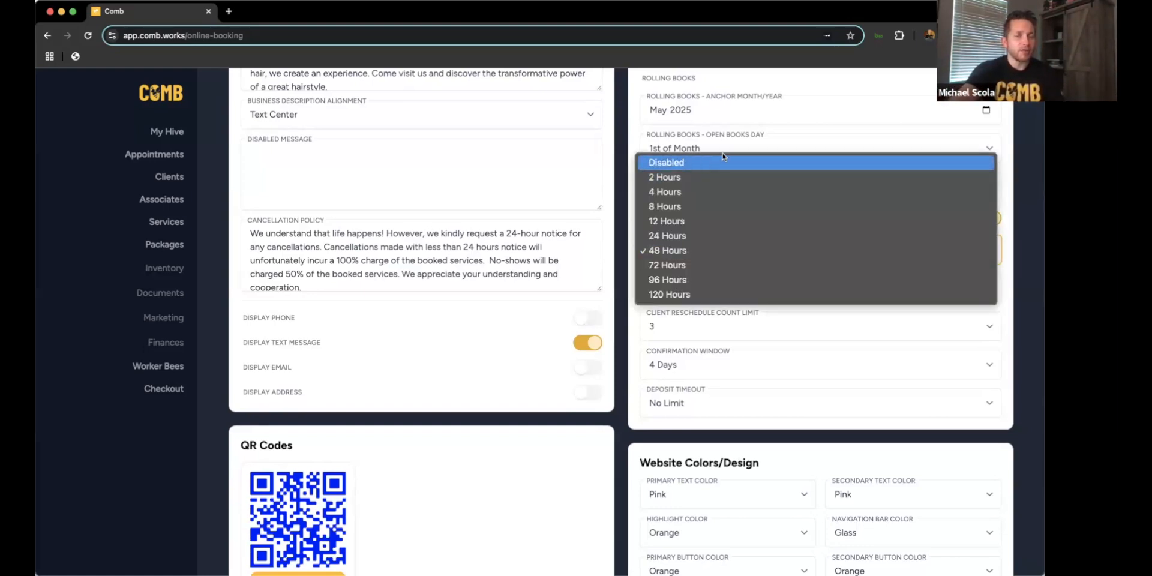
{"action": "left_click", "coordinate": [635, 349]}
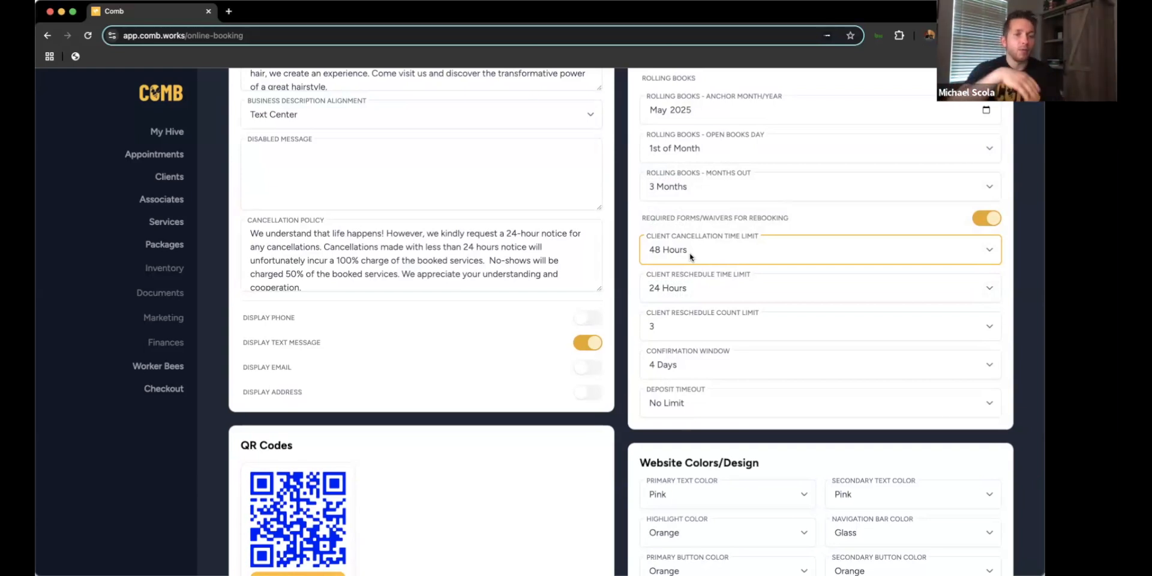
Set the client reschedule time limit to 48 Hours and the client reschedule count limit to 2.
{"action": "left_click", "coordinate": [737, 290]}
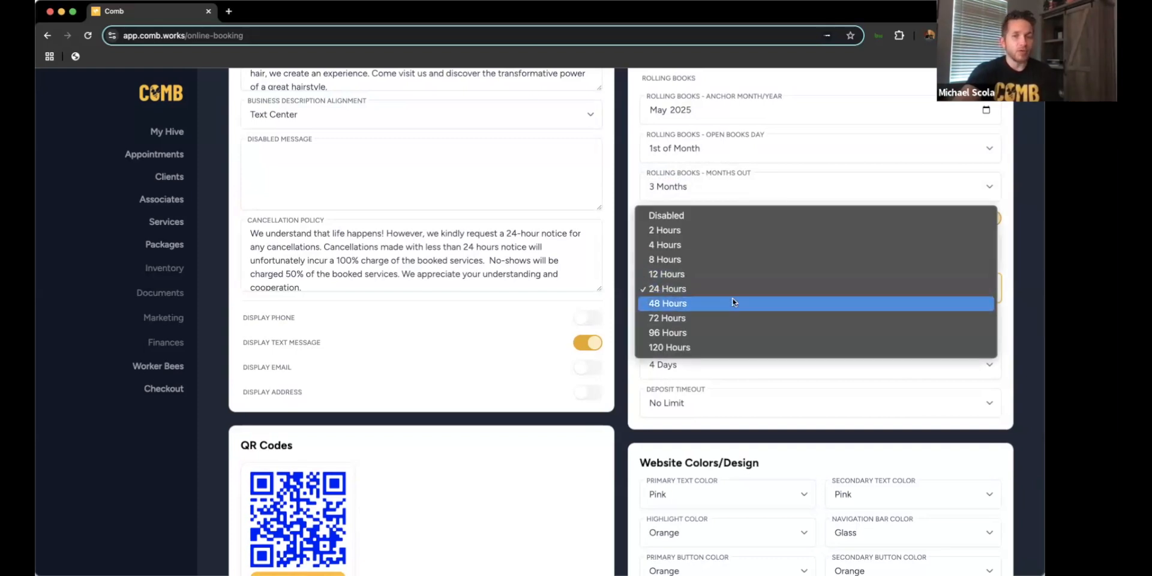
{"action": "left_click", "coordinate": [733, 302]}
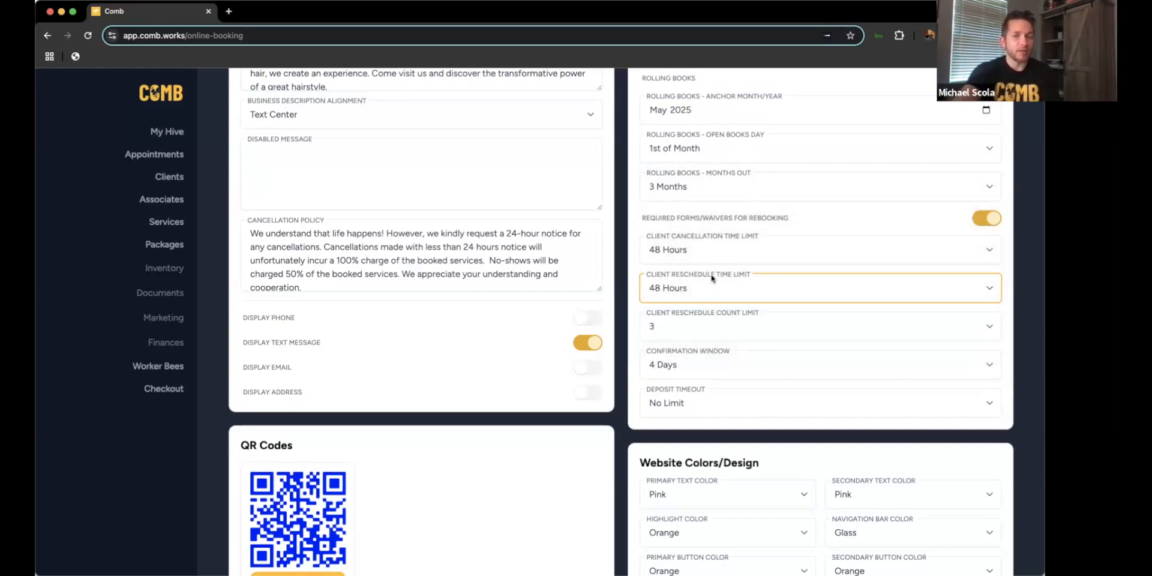
{"action": "left_click", "coordinate": [641, 308]}
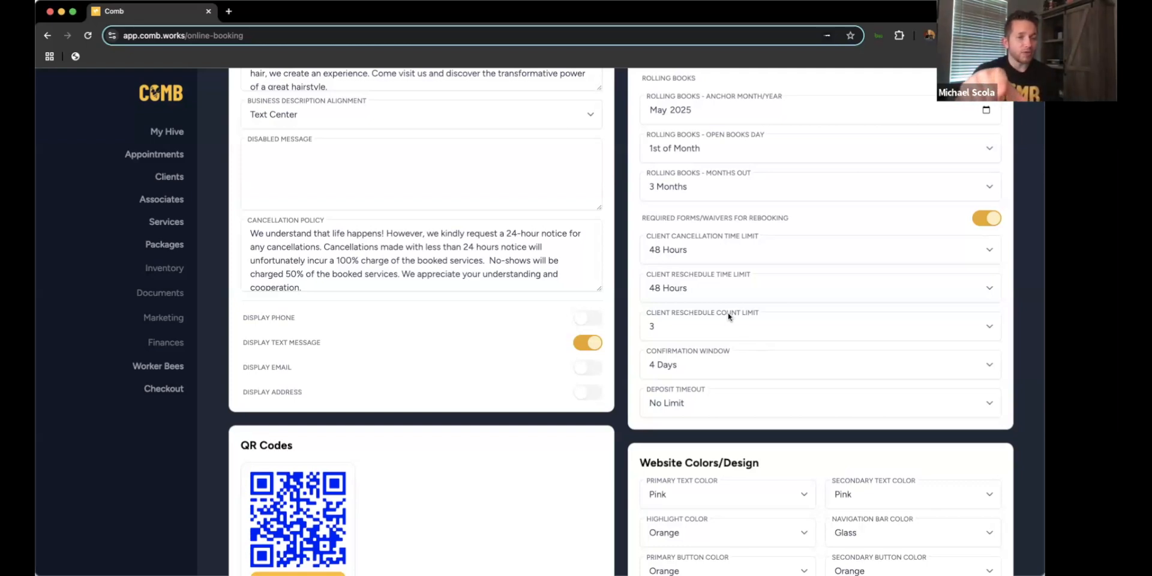
{"action": "left_click", "coordinate": [701, 329]}
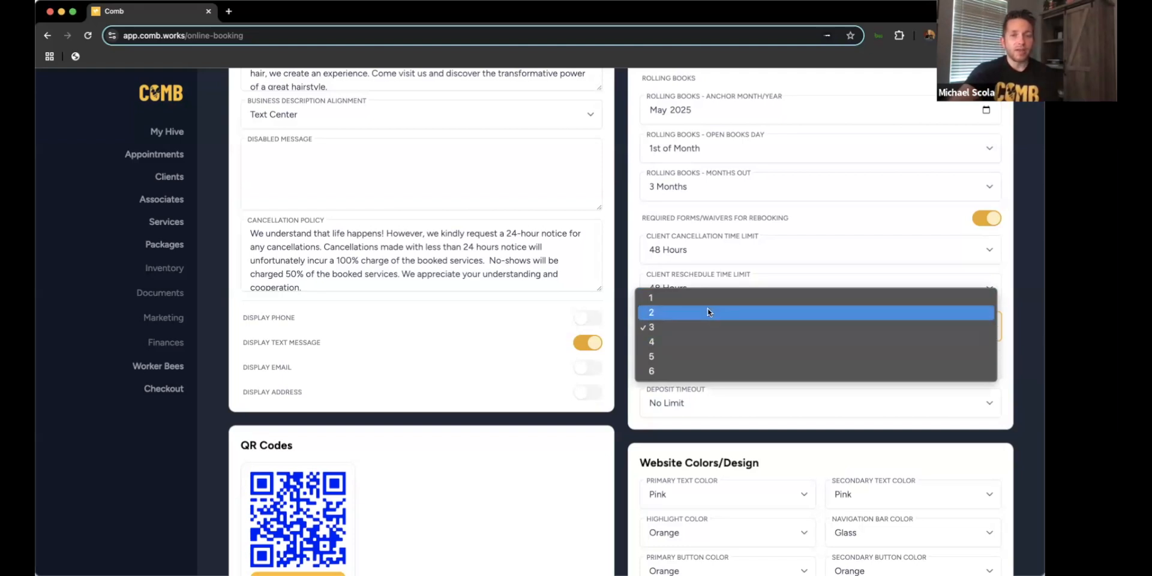
{"action": "left_click", "coordinate": [641, 320]}
{"action": "left_click", "coordinate": [632, 307]}
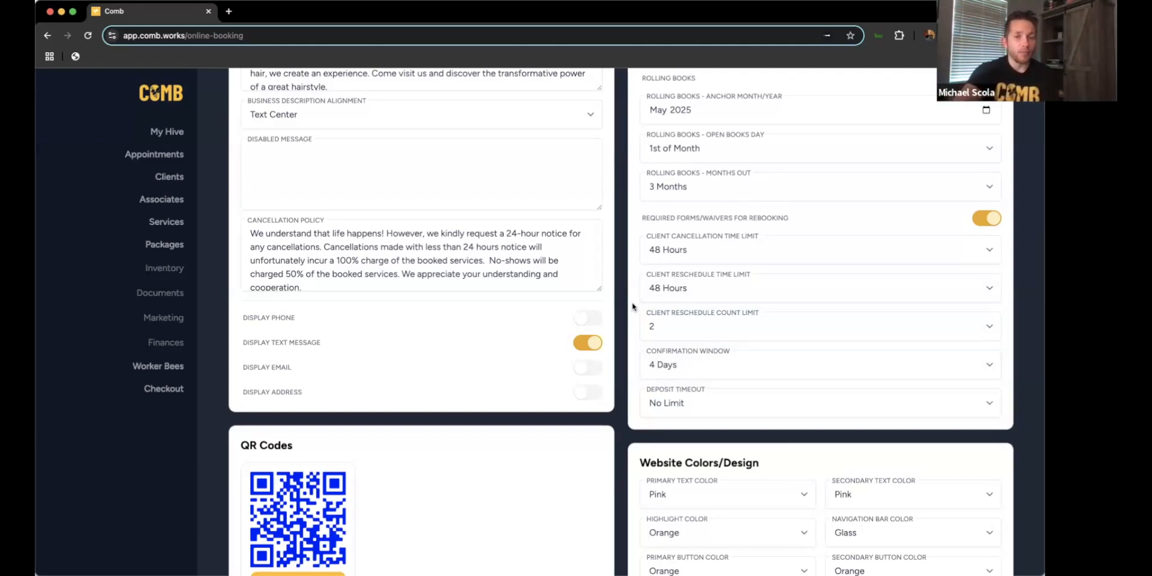
Set the online booking confirmation window to 5 Days and the deposit timeout to 48 hours.
{"action": "left_click", "coordinate": [716, 366]}
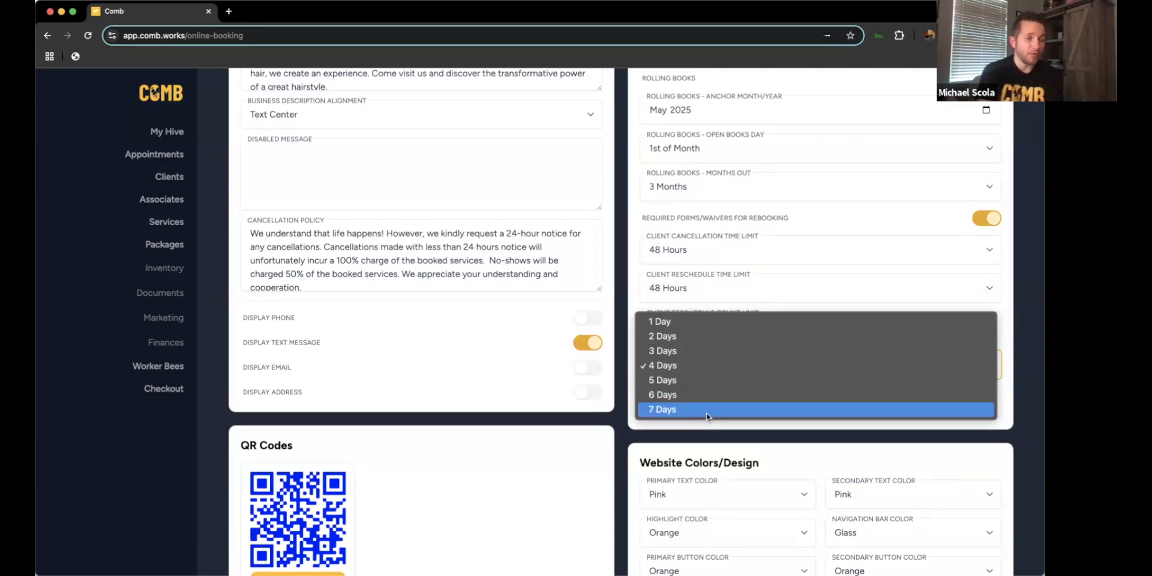
{"action": "left_click", "coordinate": [689, 381]}
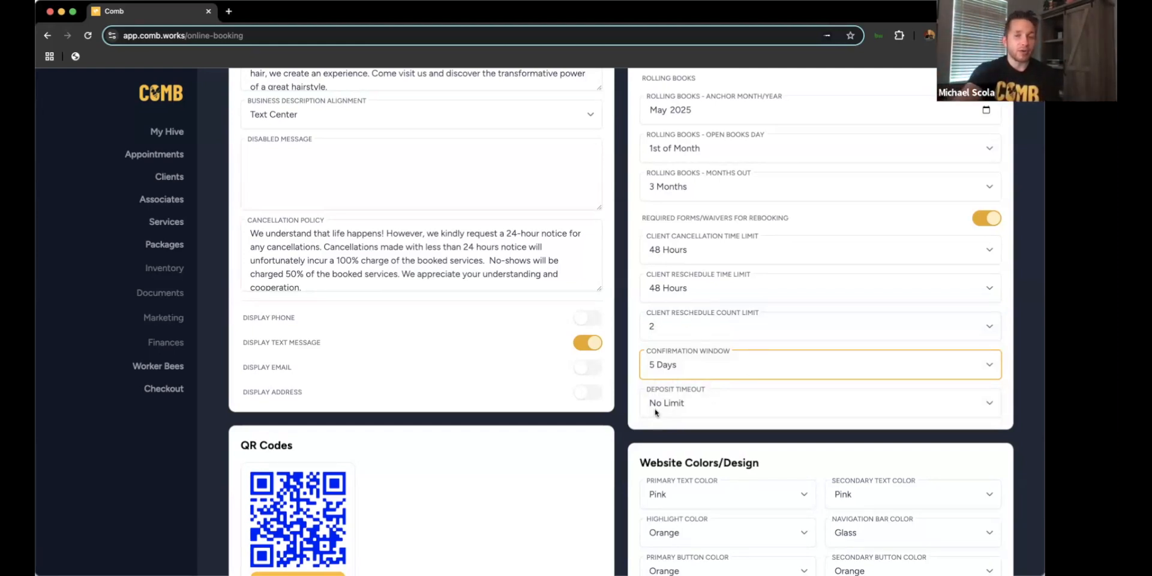
{"action": "left_click", "coordinate": [634, 344]}
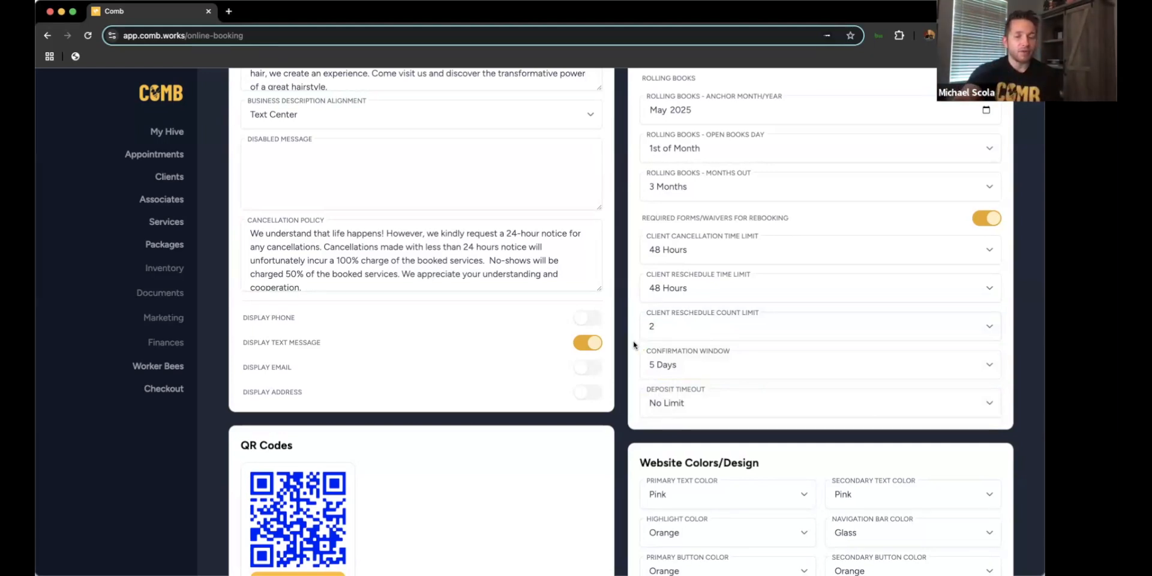
{"action": "left_click", "coordinate": [701, 406]}
{"action": "left_click", "coordinate": [696, 496]}
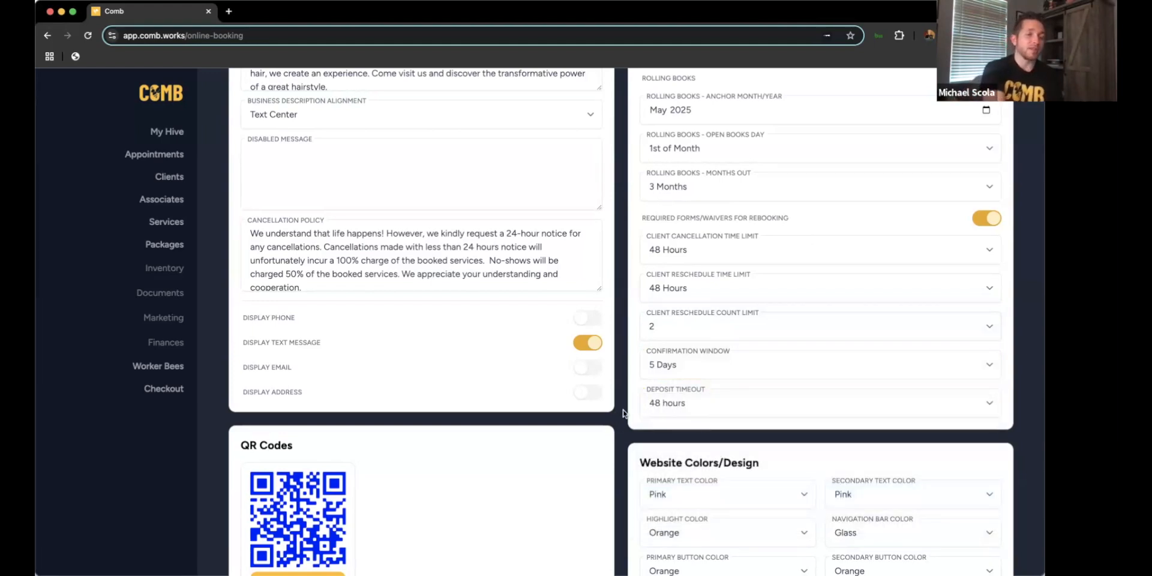
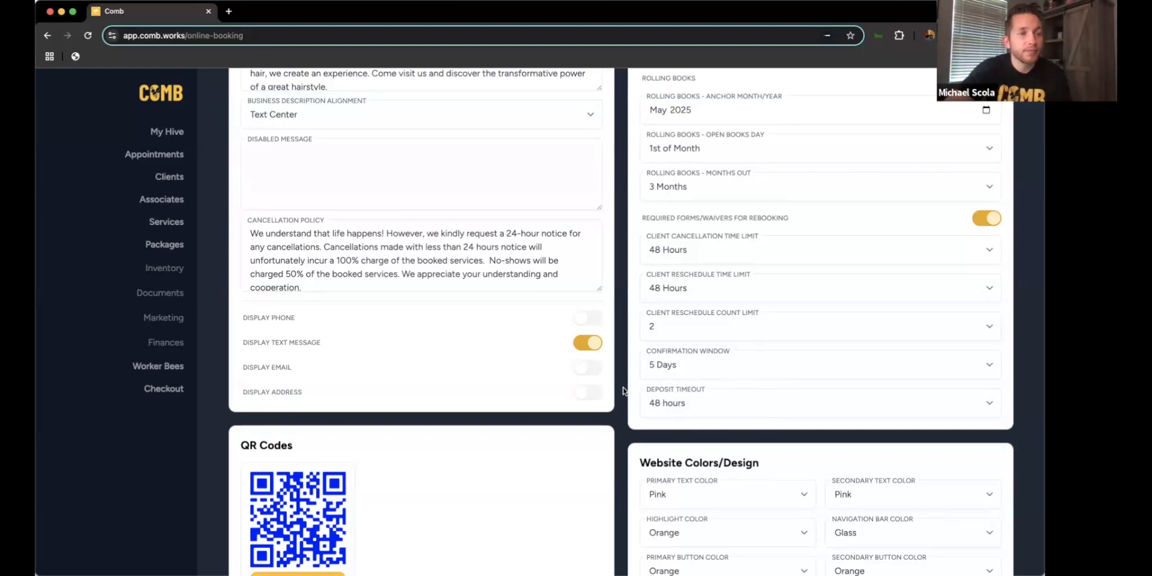
In the business notification settings, enable the 48 hour client notification and turn off the 24 hour and 72 hour ones.
{"action": "scroll", "coordinate": [623, 390], "scroll_direction": "up", "scroll_amount": 4}
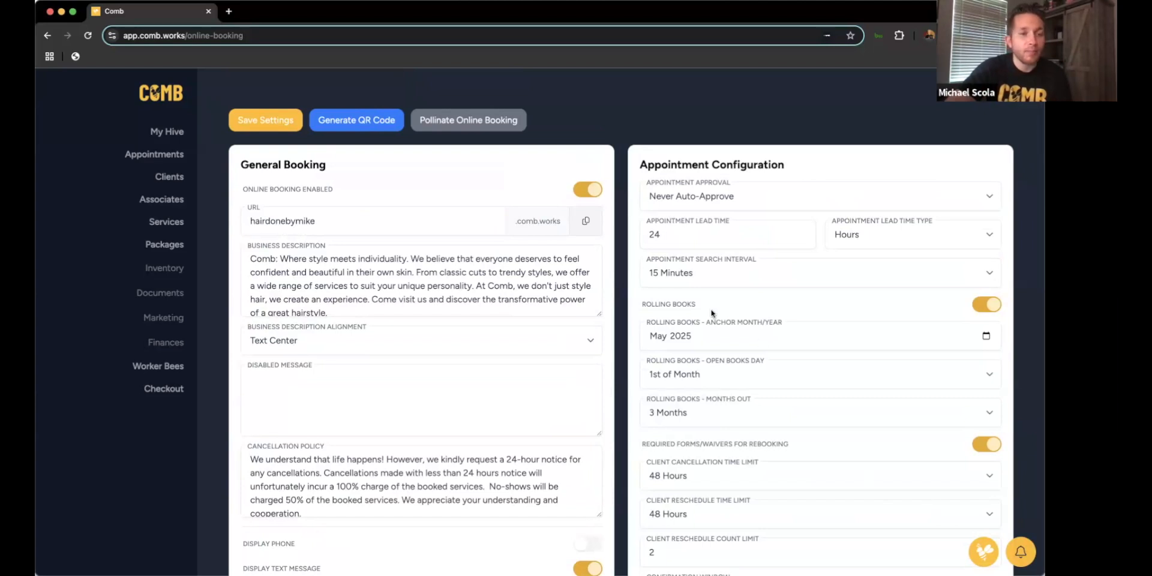
{"action": "left_click", "coordinate": [989, 551]}
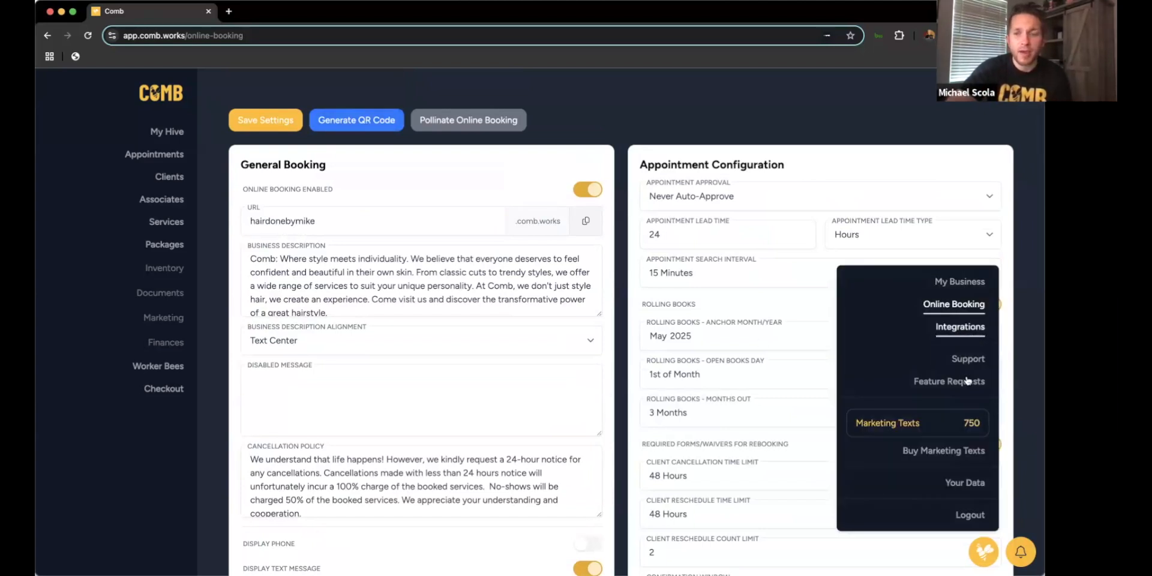
{"action": "left_click", "coordinate": [966, 283]}
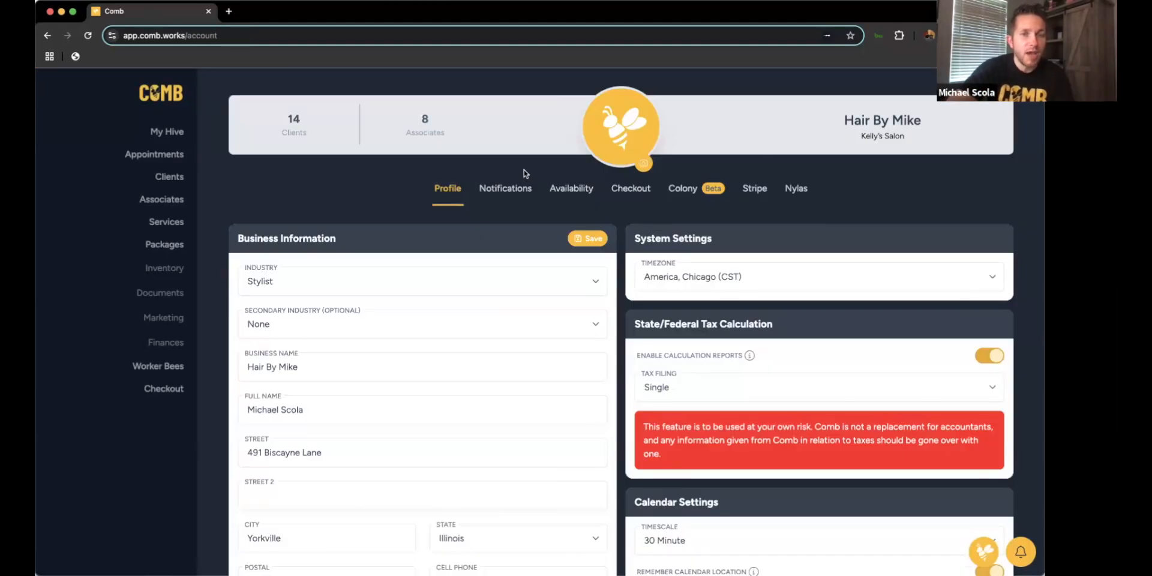
{"action": "left_click", "coordinate": [517, 192]}
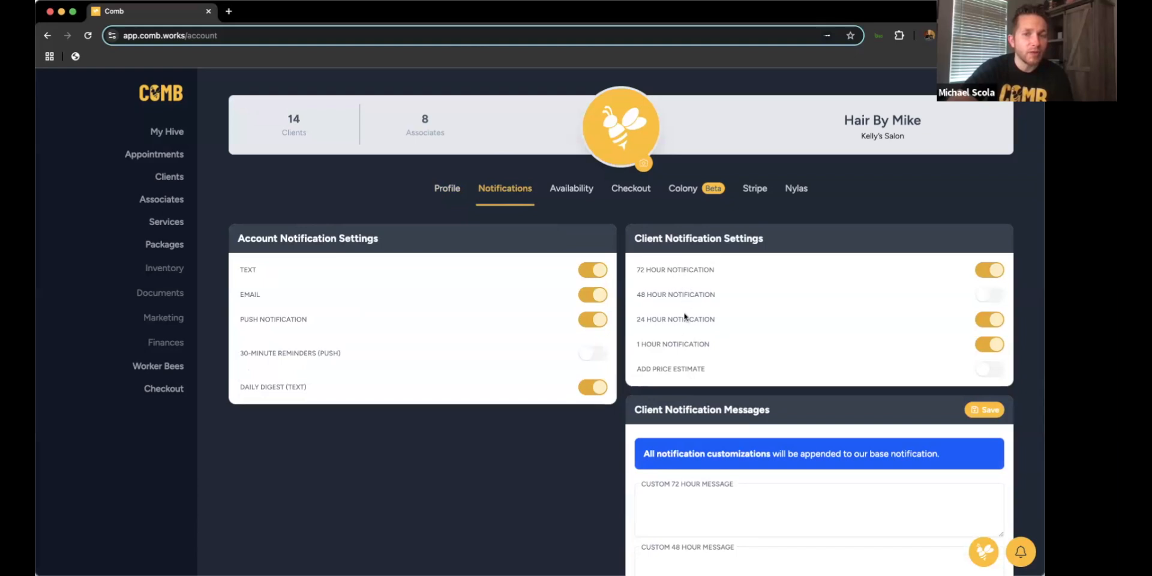
{"action": "left_click", "coordinate": [996, 320]}
{"action": "left_click", "coordinate": [992, 297]}
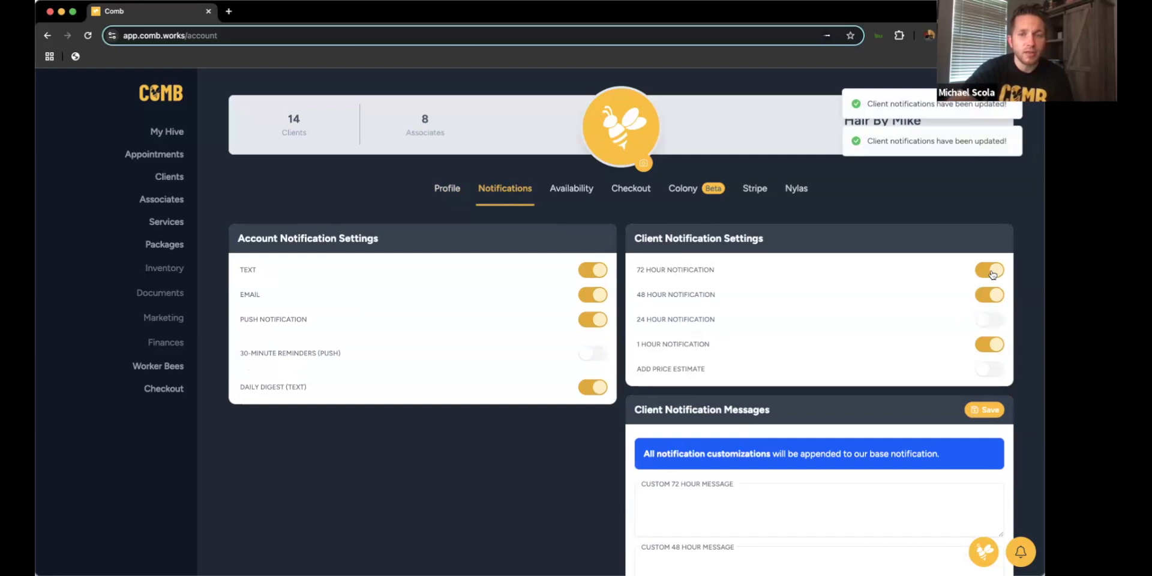
{"action": "left_click", "coordinate": [988, 272]}
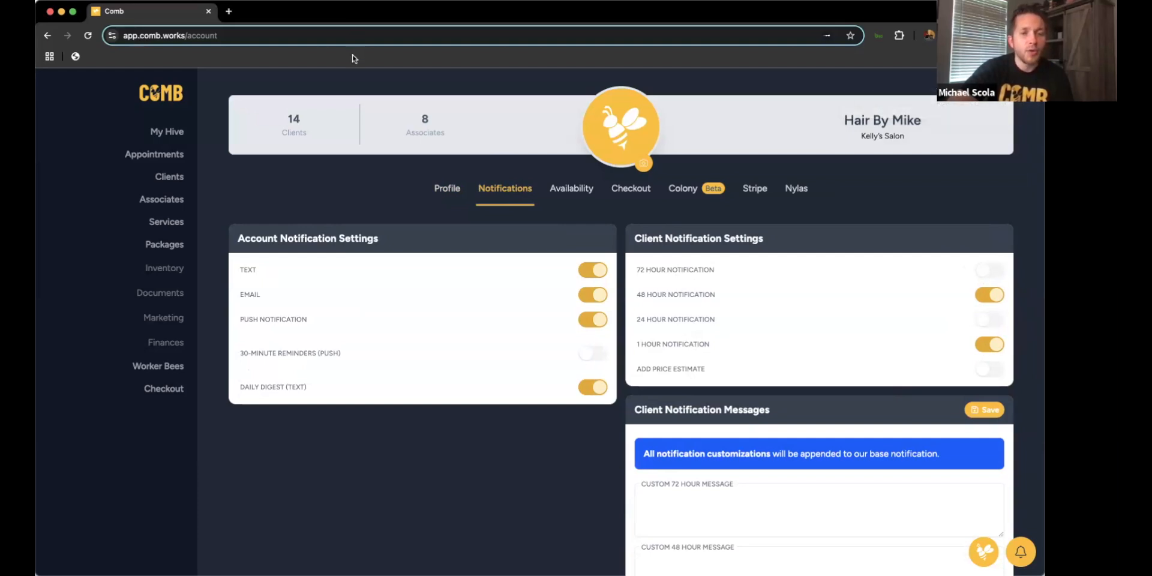
Generate a QR code for online booking in Dot style, size 400, with a dark red color (RGB 180, 49, 49).
{"action": "left_click", "coordinate": [985, 552]}
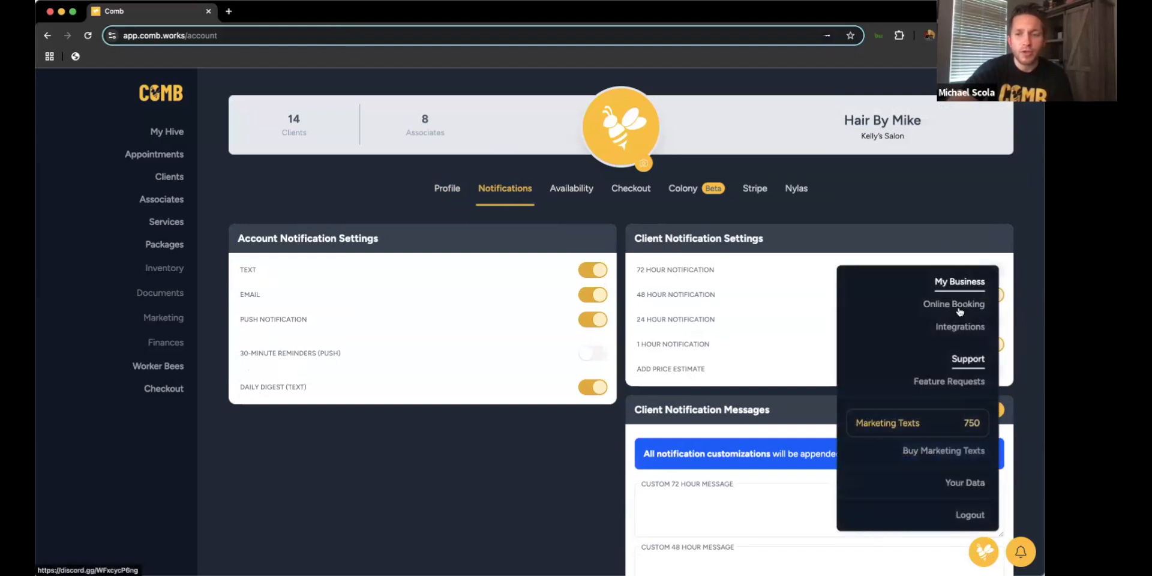
{"action": "left_click", "coordinate": [959, 364]}
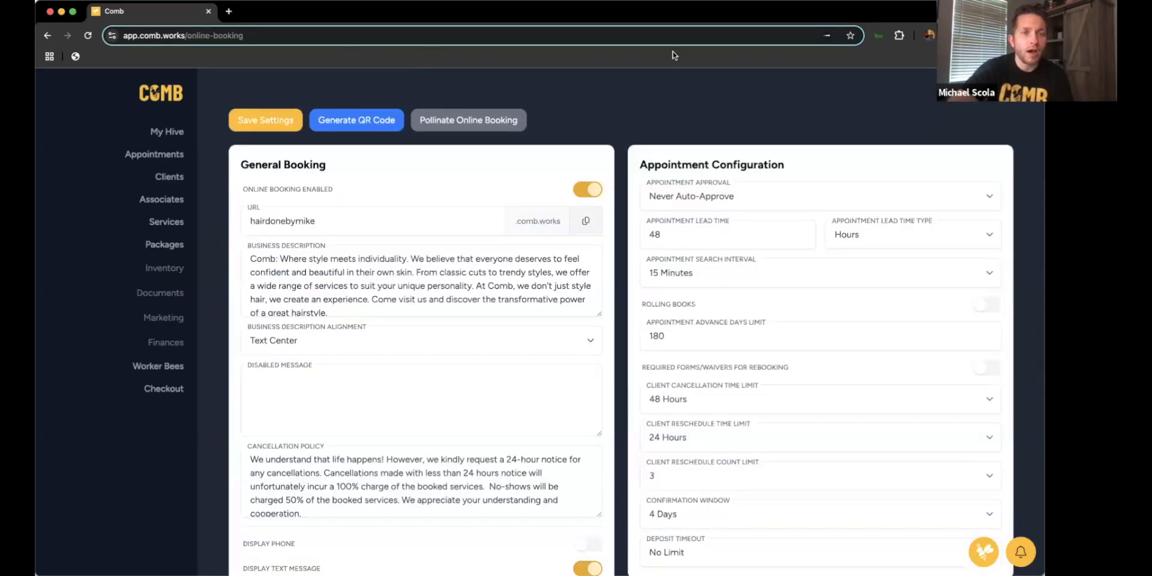
{"action": "left_click", "coordinate": [376, 123]}
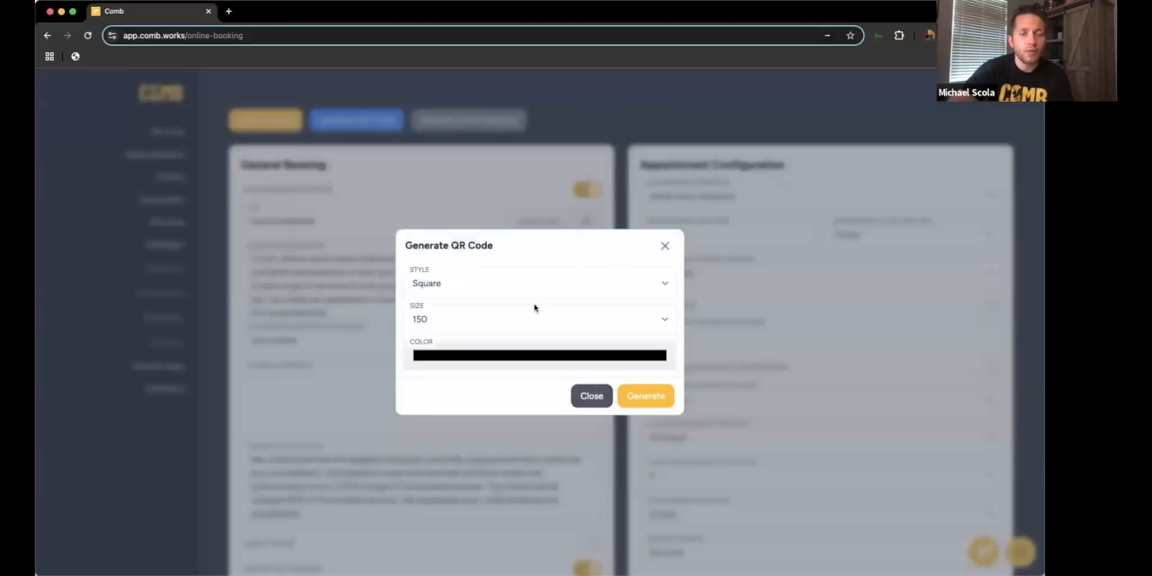
{"action": "left_click", "coordinate": [511, 330]}
{"action": "left_click", "coordinate": [512, 394]}
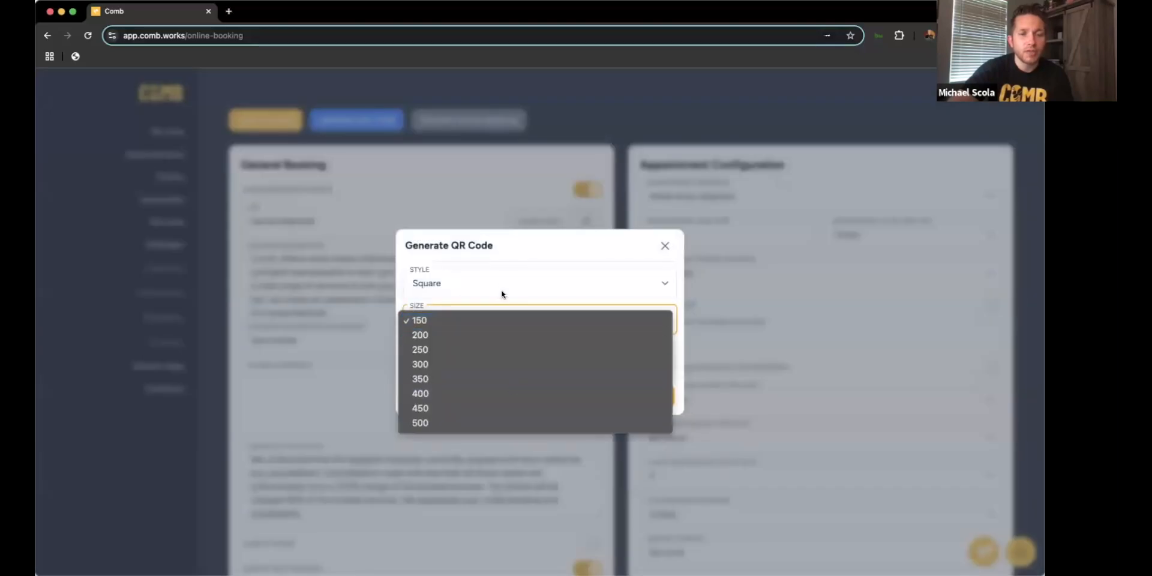
{"action": "left_click", "coordinate": [506, 289]}
{"action": "left_click", "coordinate": [502, 314]}
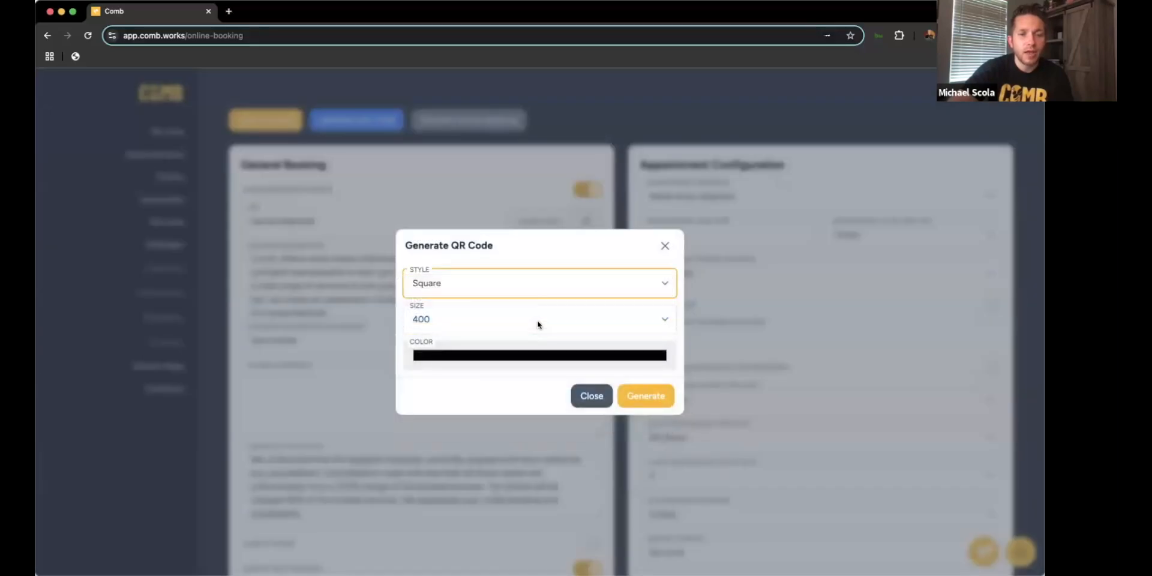
{"action": "left_click", "coordinate": [555, 358]}
{"action": "left_click", "coordinate": [497, 393]}
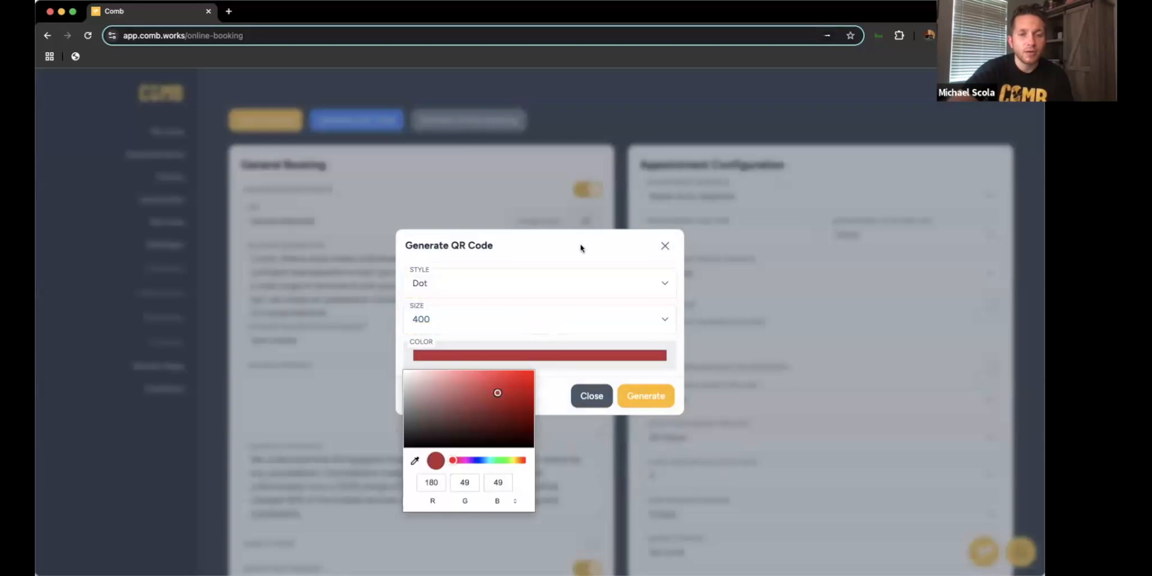
{"action": "left_click", "coordinate": [582, 249]}
{"action": "left_click", "coordinate": [647, 402]}
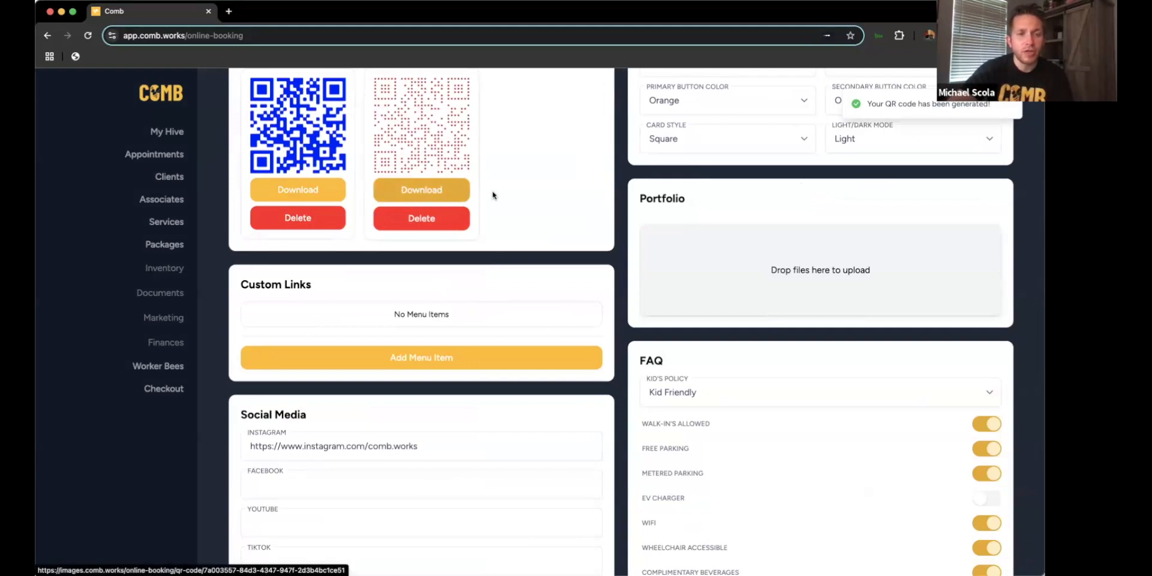
{"action": "scroll", "coordinate": [402, 234], "scroll_direction": "up", "scroll_amount": 3}
{"action": "scroll", "coordinate": [396, 225], "scroll_direction": "up", "scroll_amount": 7}
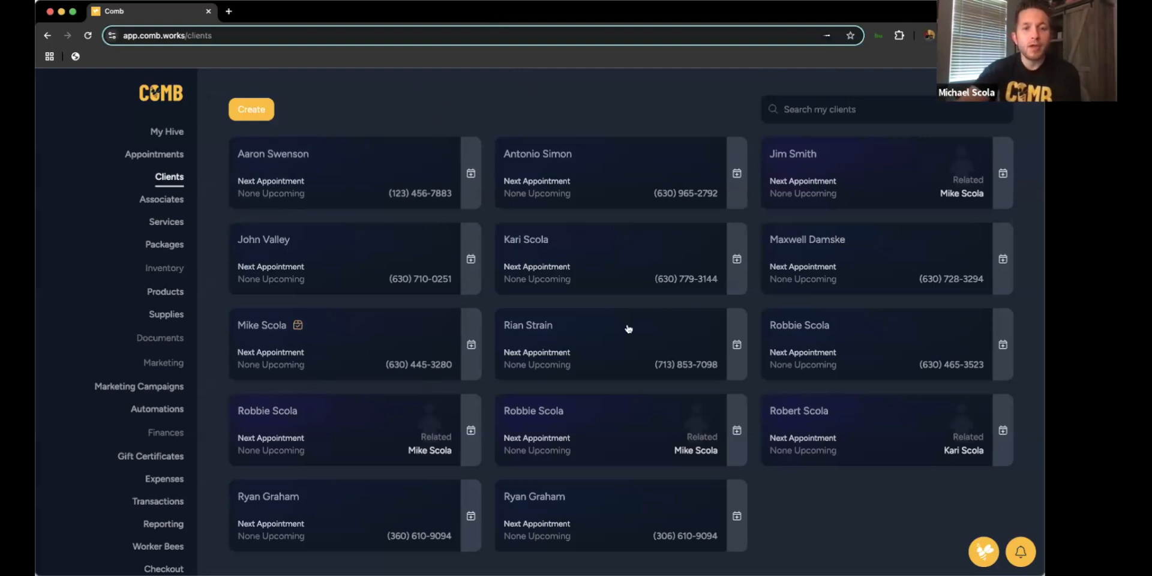
Check the fields of the new client form without creating anyone, and view an existing client's profile.
{"action": "left_click", "coordinate": [250, 117]}
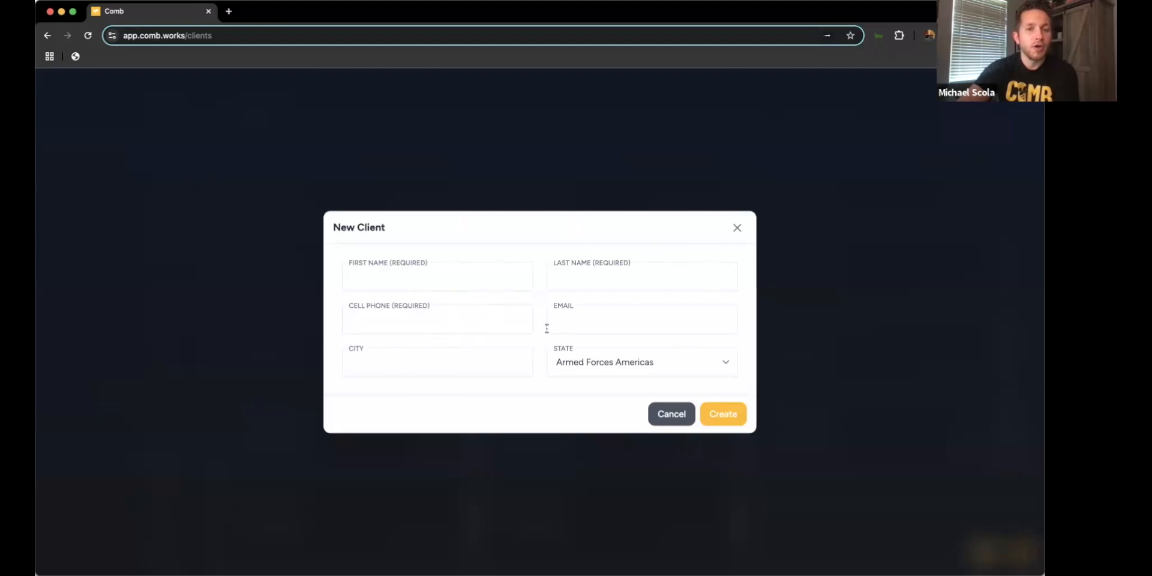
{"action": "left_click", "coordinate": [738, 231]}
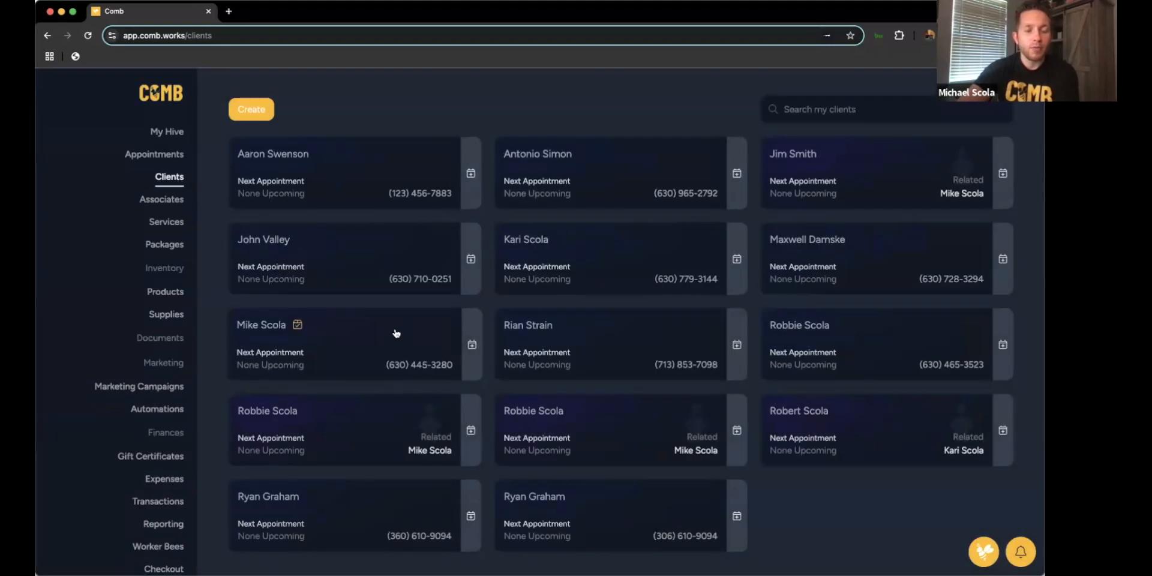
{"action": "left_click", "coordinate": [393, 332]}
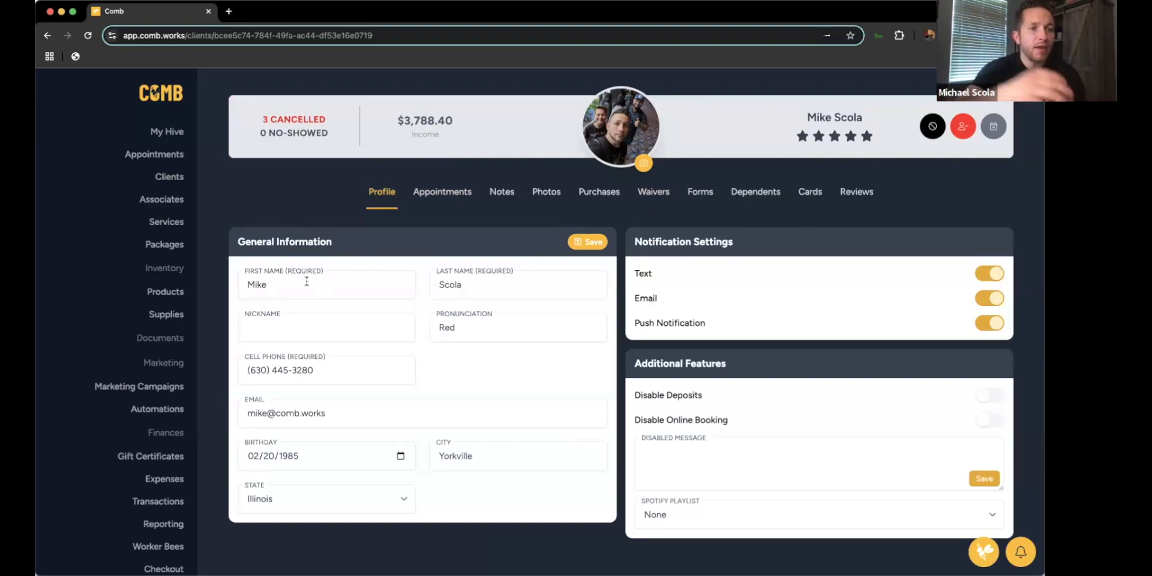
Start a new appointment on May 8, 2025 at 10:00 AM from the appointments calendar.
{"action": "left_click", "coordinate": [171, 155]}
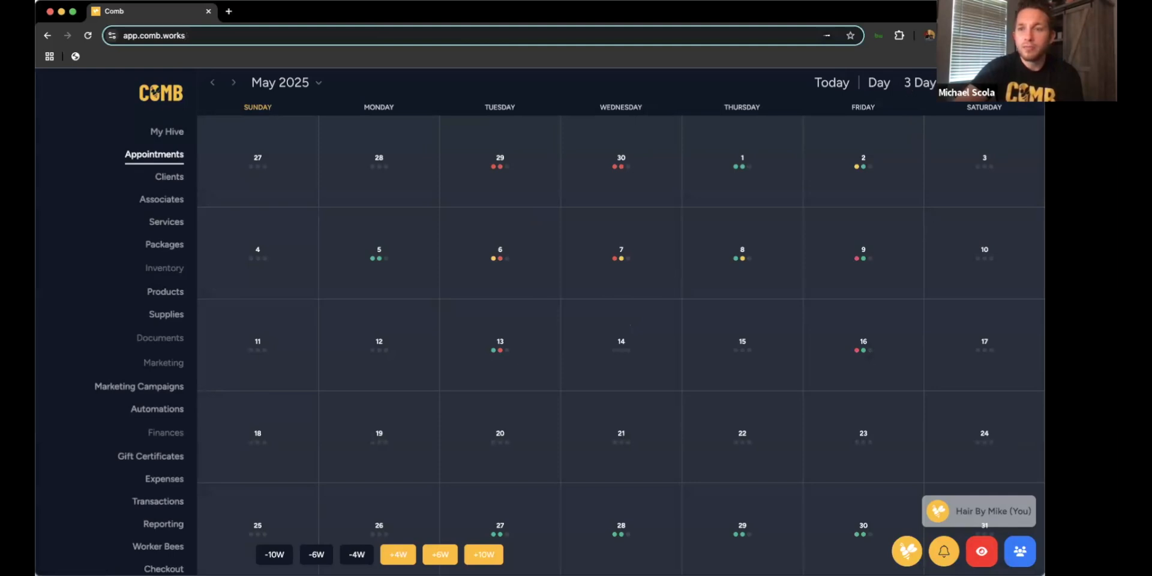
{"action": "left_click", "coordinate": [480, 234]}
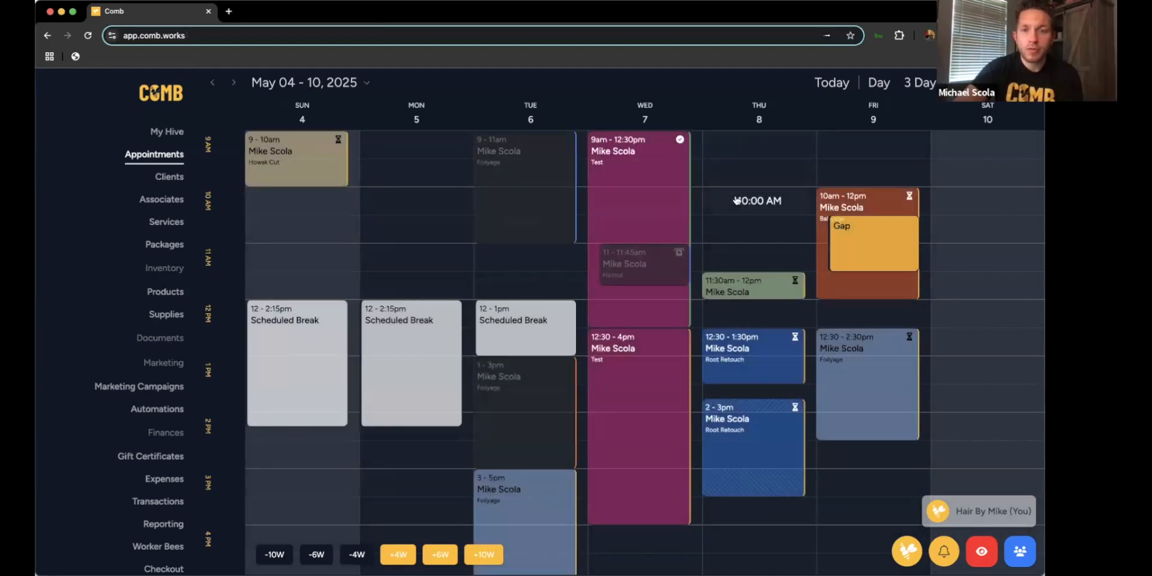
{"action": "left_click", "coordinate": [729, 219]}
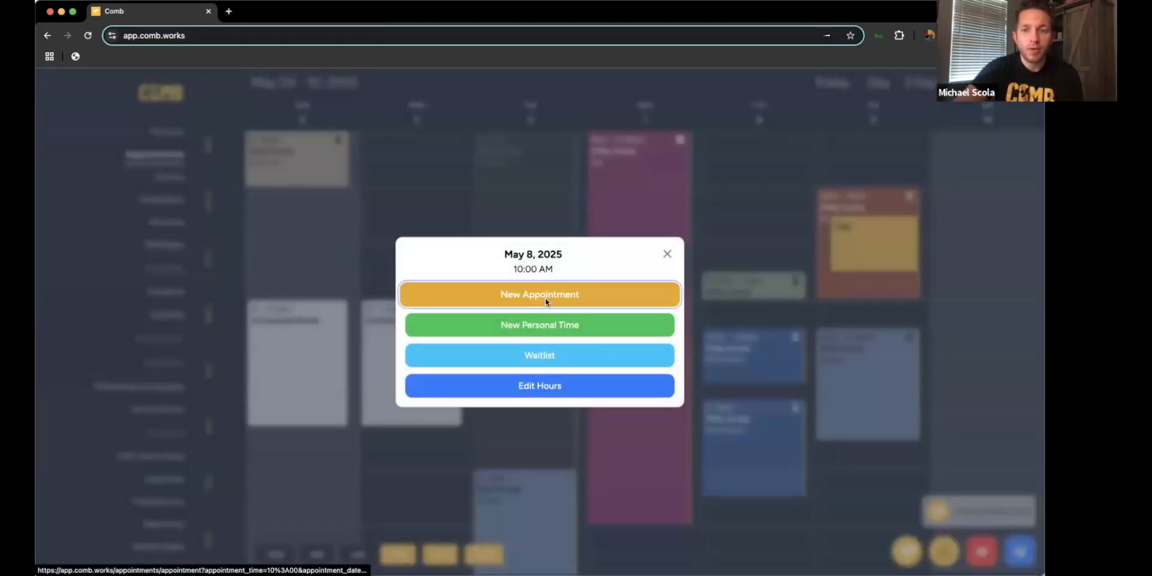
{"action": "left_click", "coordinate": [546, 301]}
Choose the existing client for the appointment and dismiss the Wingman service suggestions without adding any.
{"action": "left_click", "coordinate": [414, 144]}
{"action": "scroll", "coordinate": [488, 324], "scroll_direction": "down", "scroll_amount": 5}
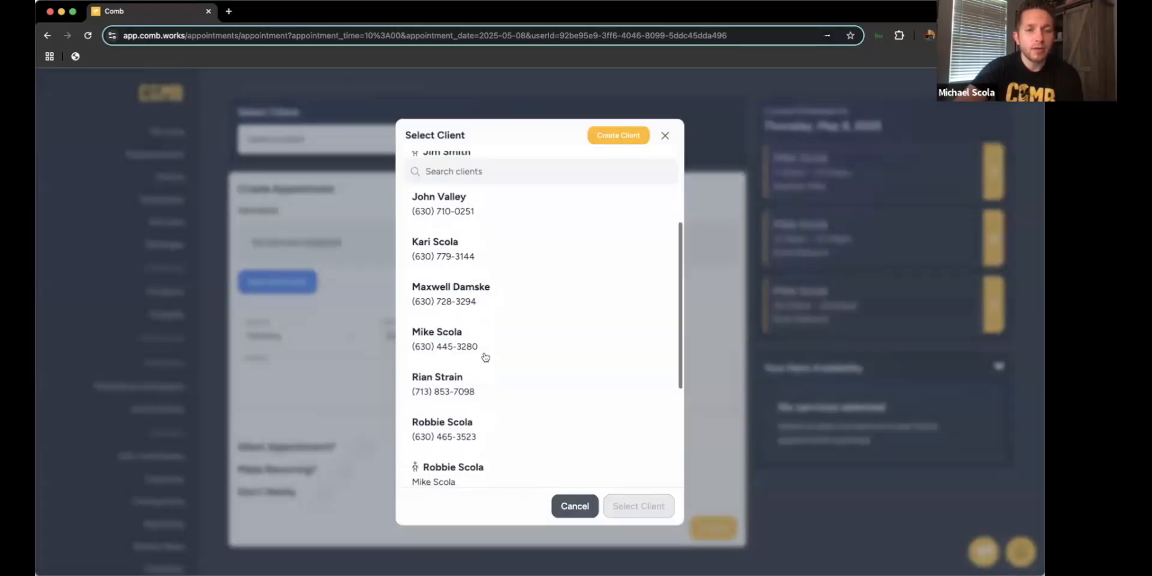
{"action": "left_click", "coordinate": [488, 342]}
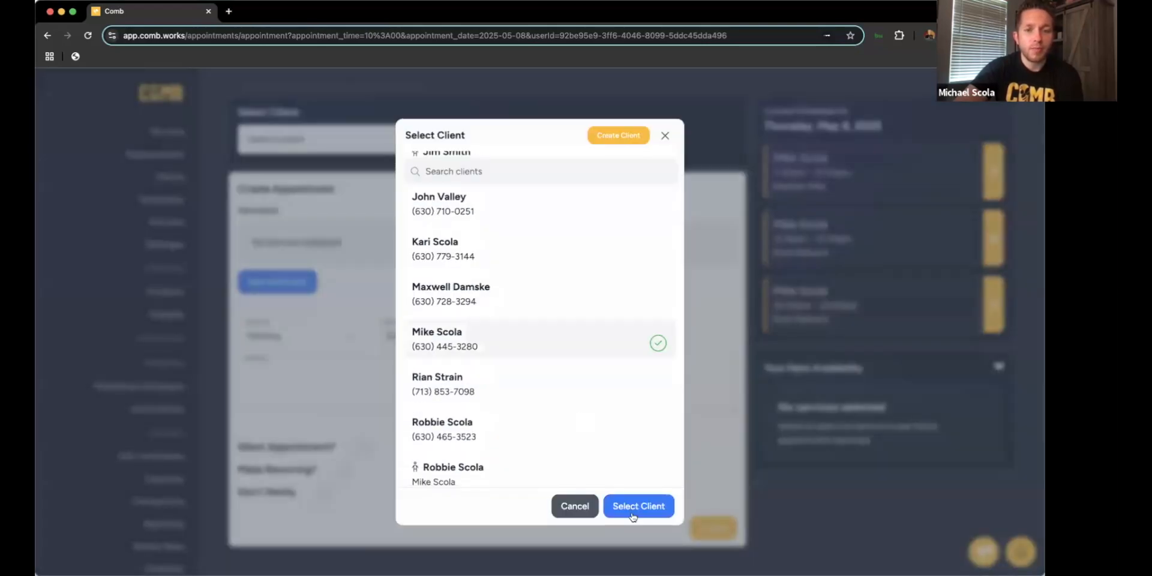
{"action": "left_click", "coordinate": [639, 505]}
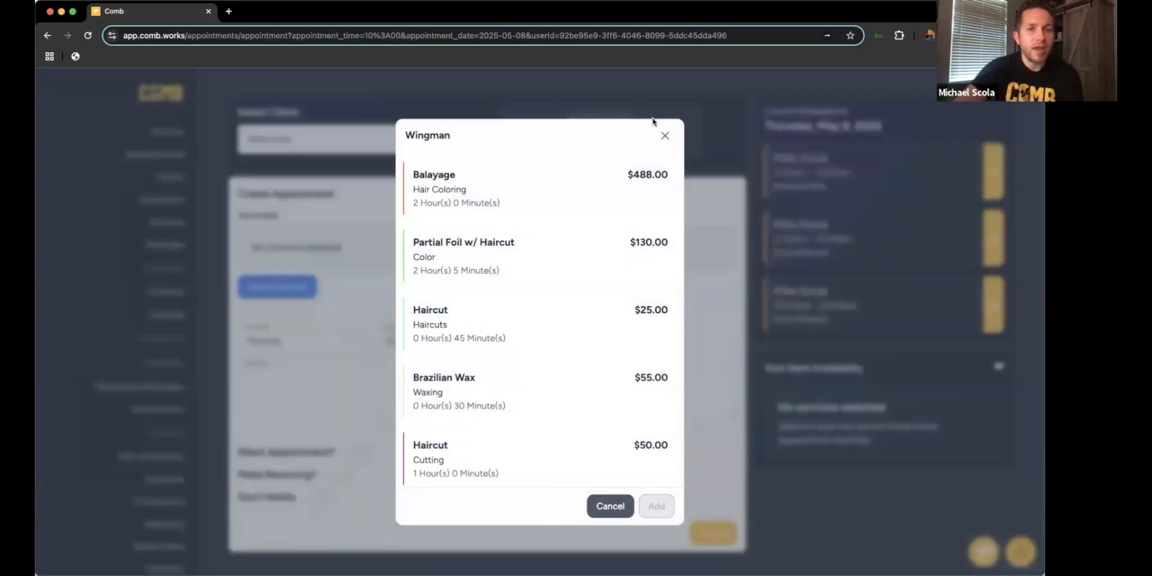
{"action": "left_click", "coordinate": [660, 125]}
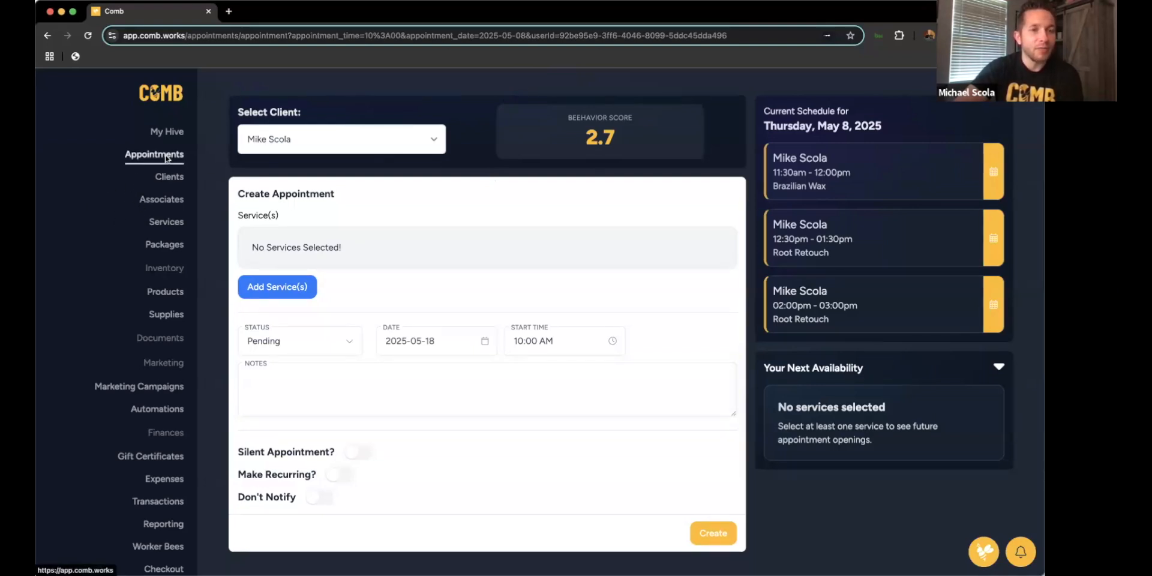
In the client's profile, save a new phonetic pronunciation of the client's name and turn on Disable Deposits.
{"action": "left_click", "coordinate": [169, 180]}
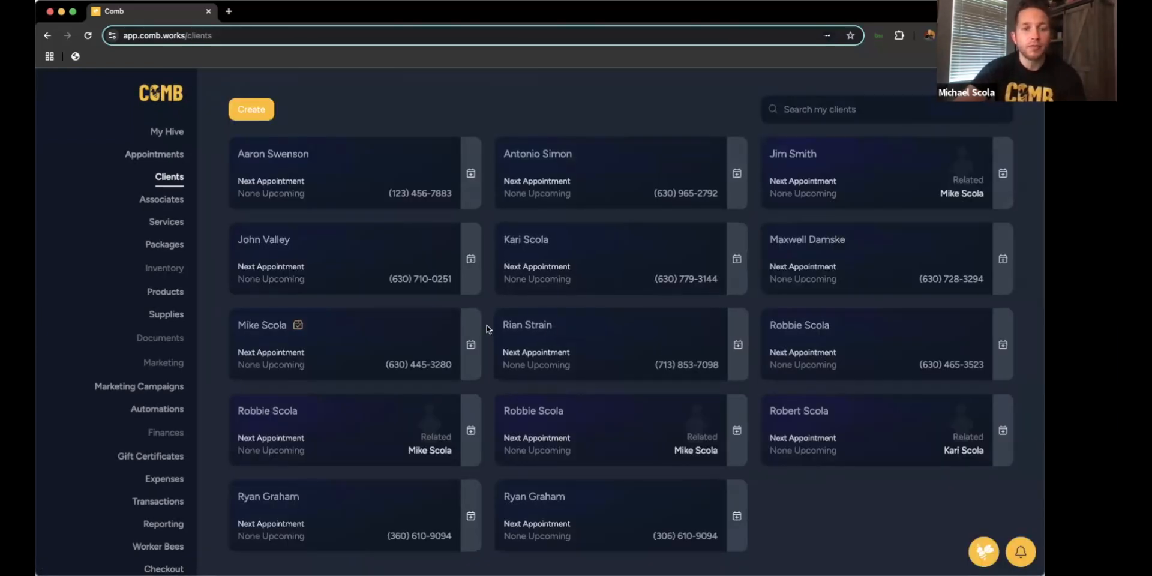
{"action": "left_click", "coordinate": [355, 327]}
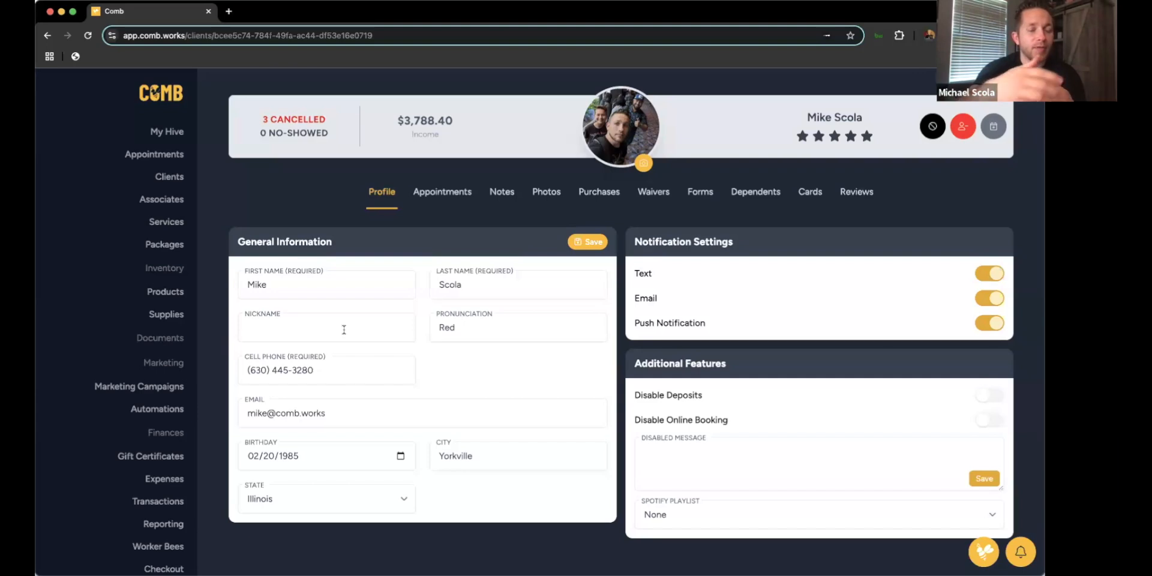
{"action": "double_click", "coordinate": [469, 320]}
{"action": "key", "text": "BackSpace"}
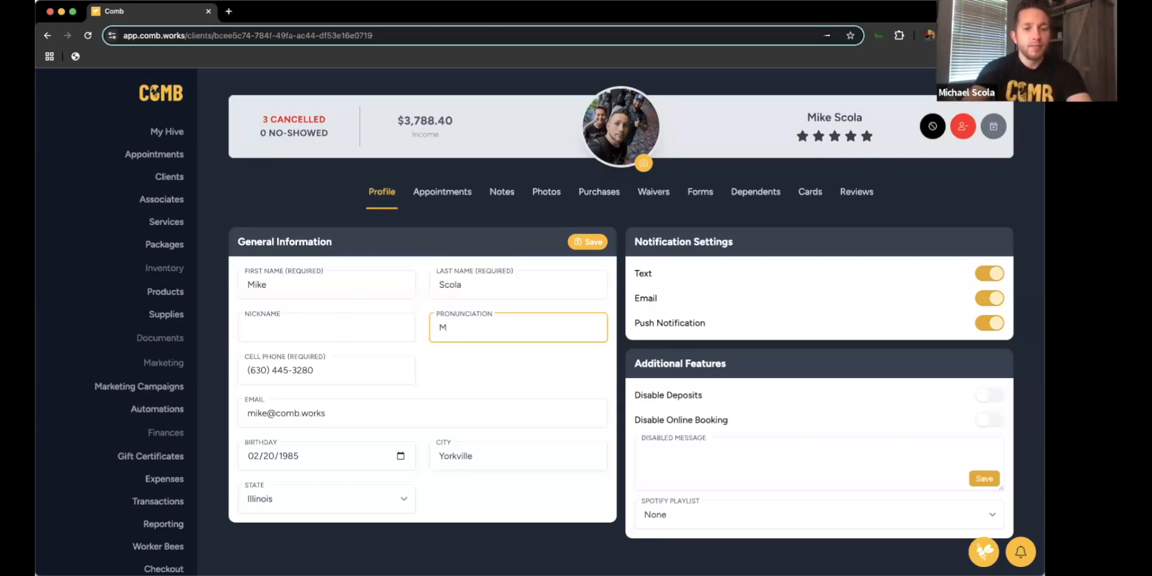
{"action": "type", "text": "Mye-ke"}
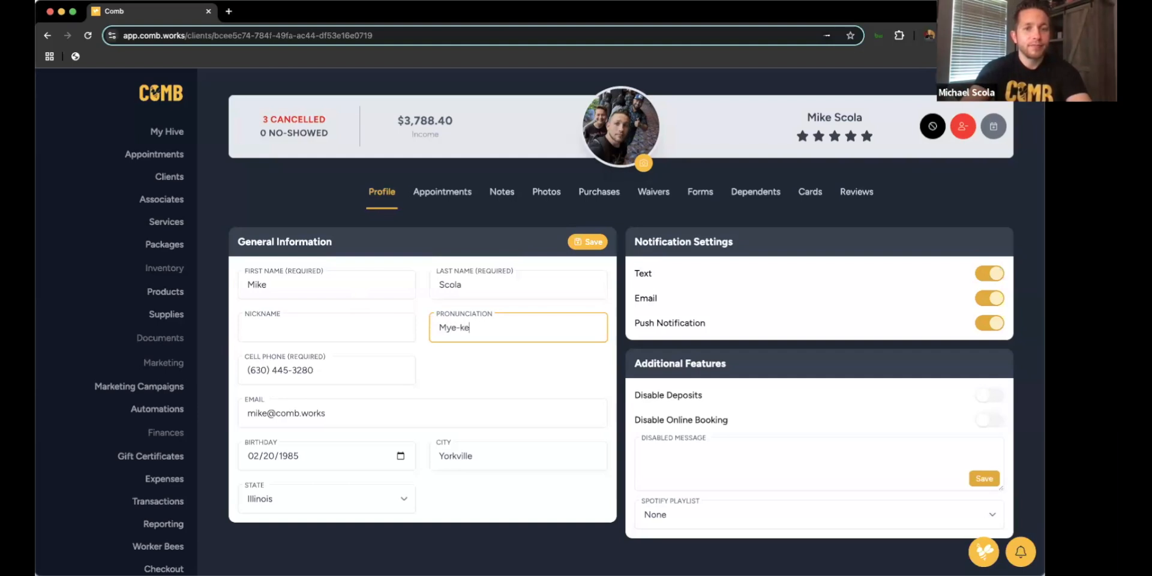
{"action": "left_click", "coordinate": [479, 358]}
{"action": "left_click", "coordinate": [578, 245]}
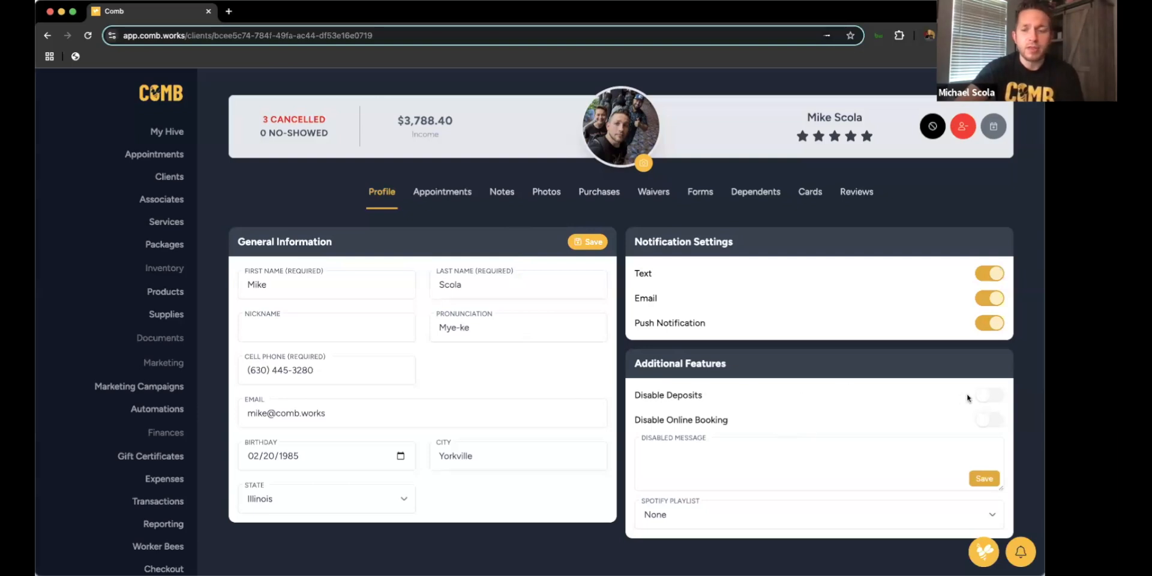
{"action": "left_click", "coordinate": [989, 396]}
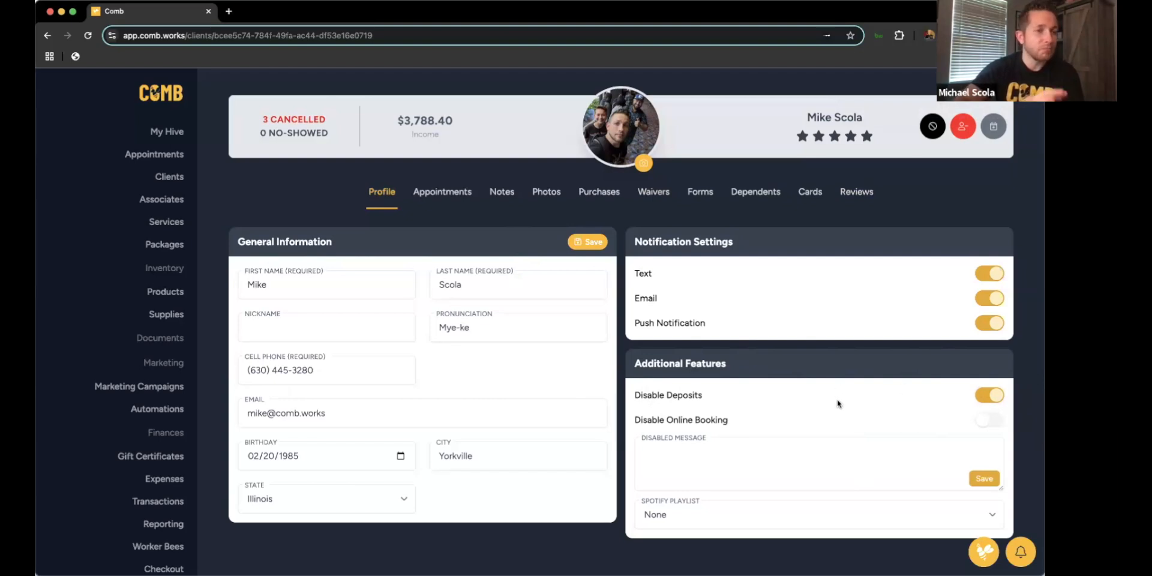
Turn off Disable Deposits and turn on Disable Online Booking for the client, leaving the disabled message empty.
{"action": "left_click", "coordinate": [984, 396]}
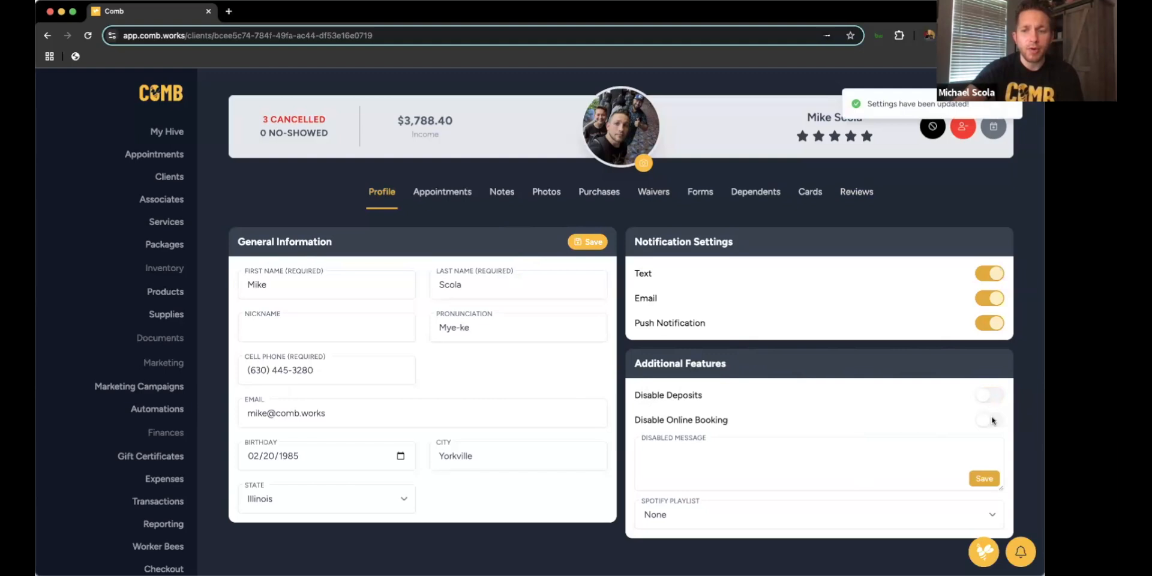
{"action": "left_click", "coordinate": [990, 420]}
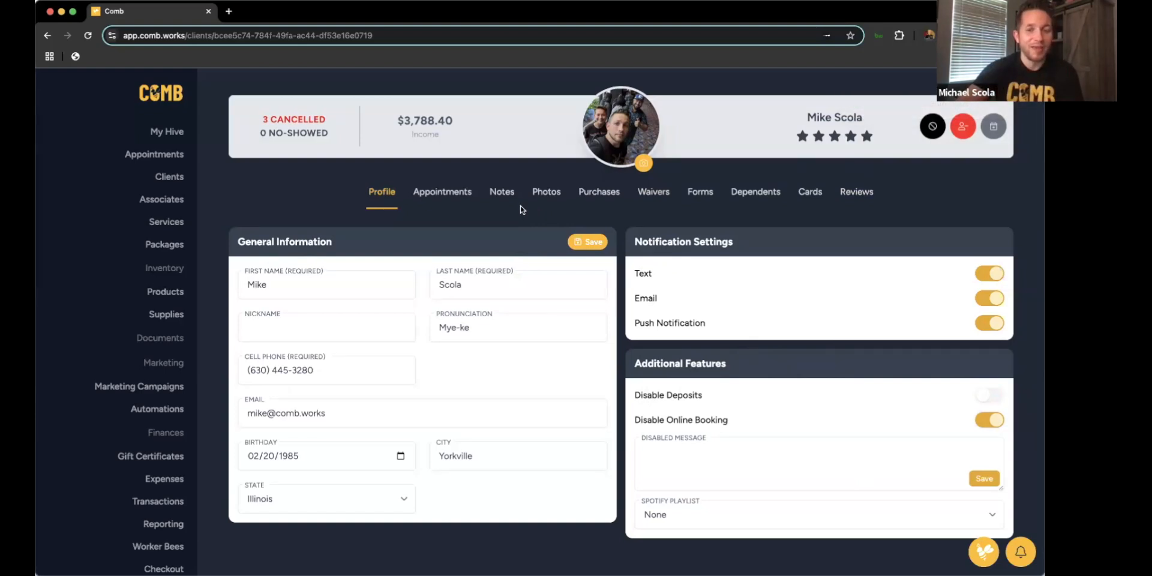
{"action": "left_click", "coordinate": [698, 457]}
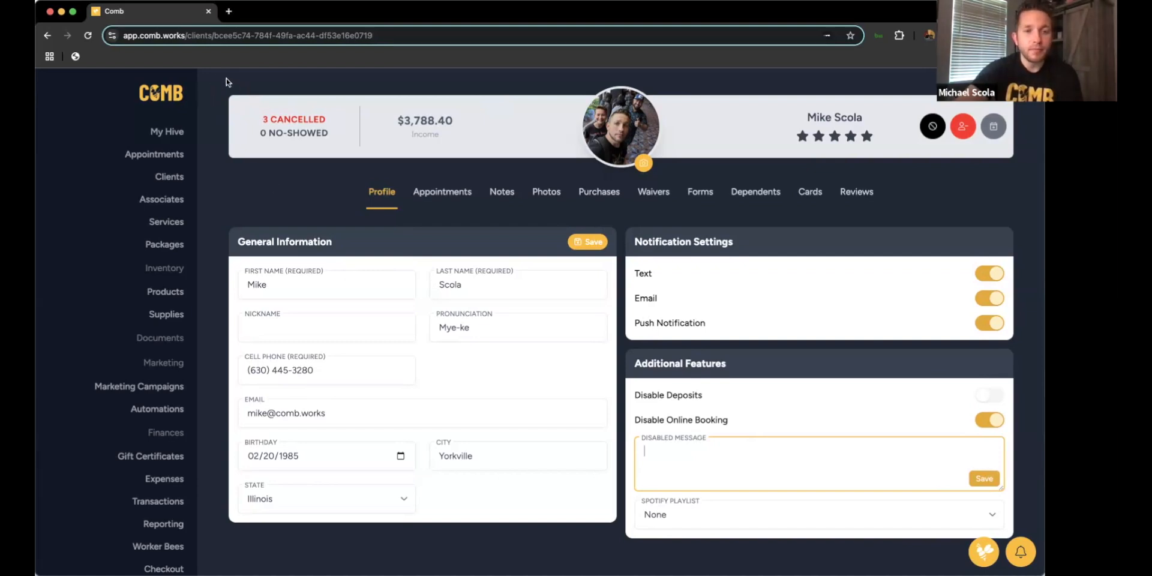
Review the client's upcoming and previous appointments, including the completed visits.
{"action": "left_click", "coordinate": [436, 190]}
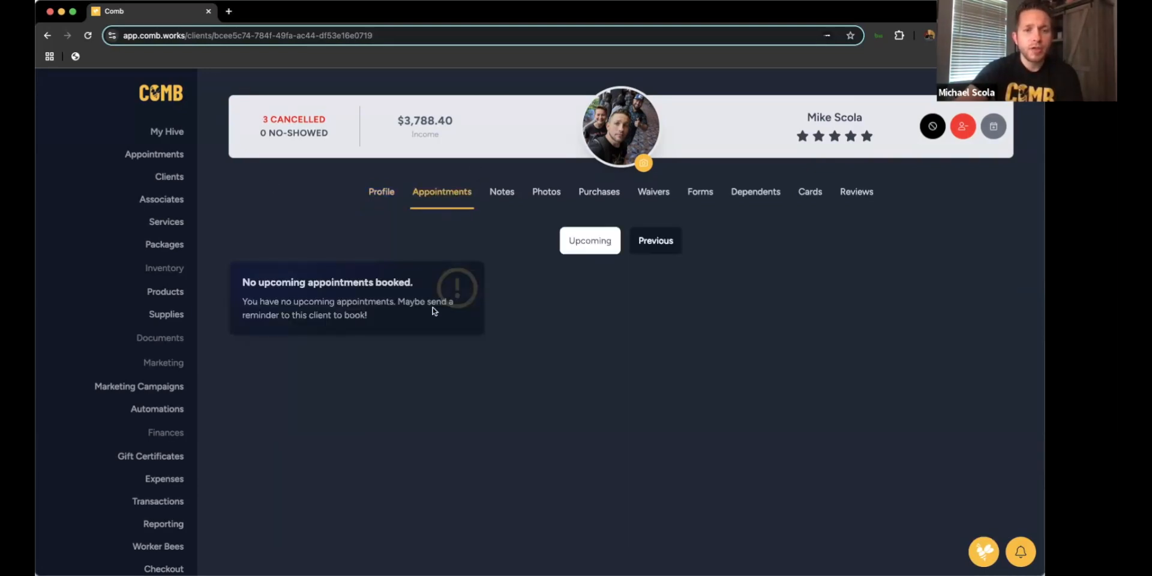
{"action": "left_click", "coordinate": [641, 240]}
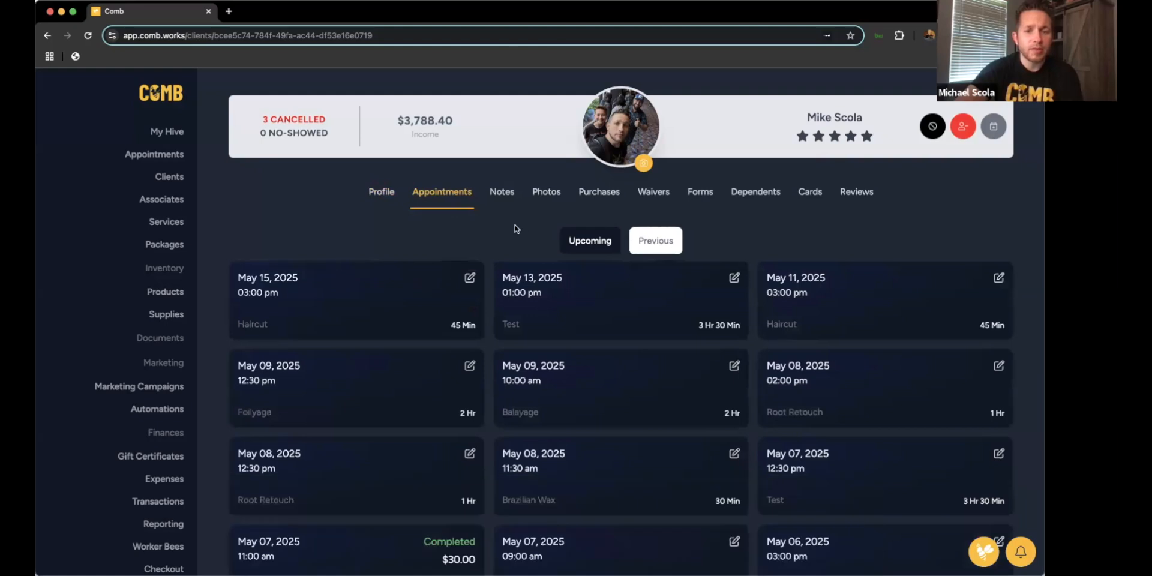
{"action": "scroll", "coordinate": [437, 486], "scroll_direction": "down", "scroll_amount": 2}
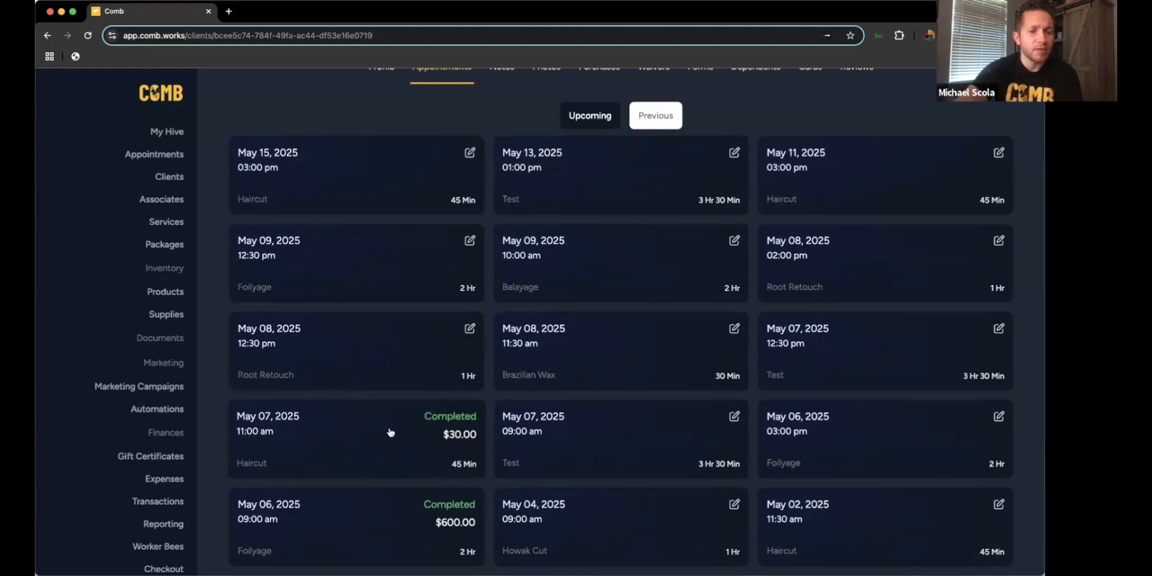
{"action": "scroll", "coordinate": [390, 432], "scroll_direction": "down", "scroll_amount": 1}
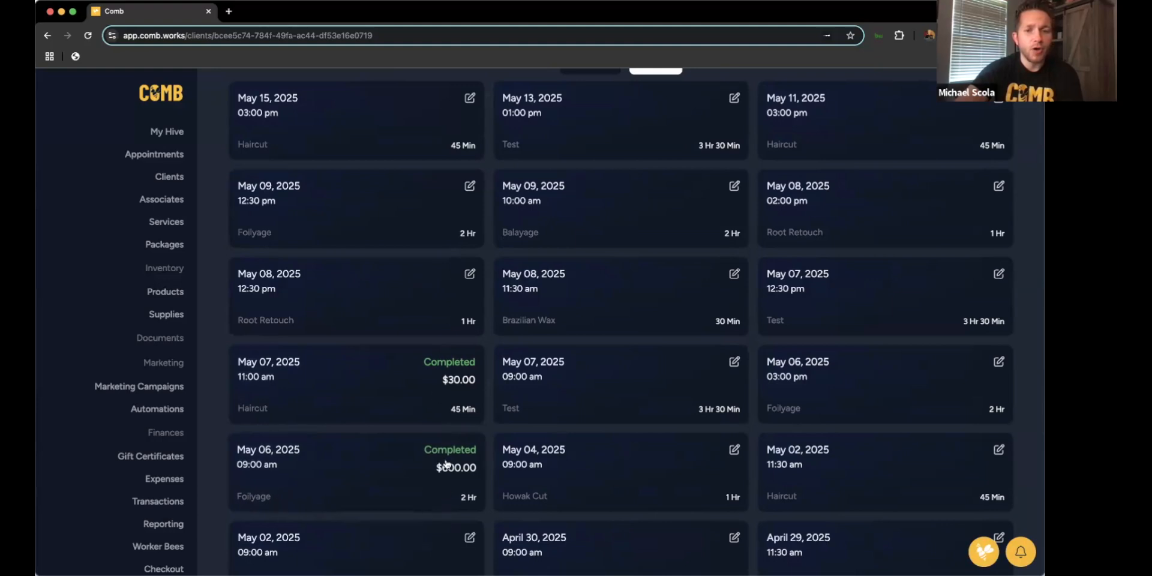
{"action": "scroll", "coordinate": [448, 476], "scroll_direction": "up", "scroll_amount": 3}
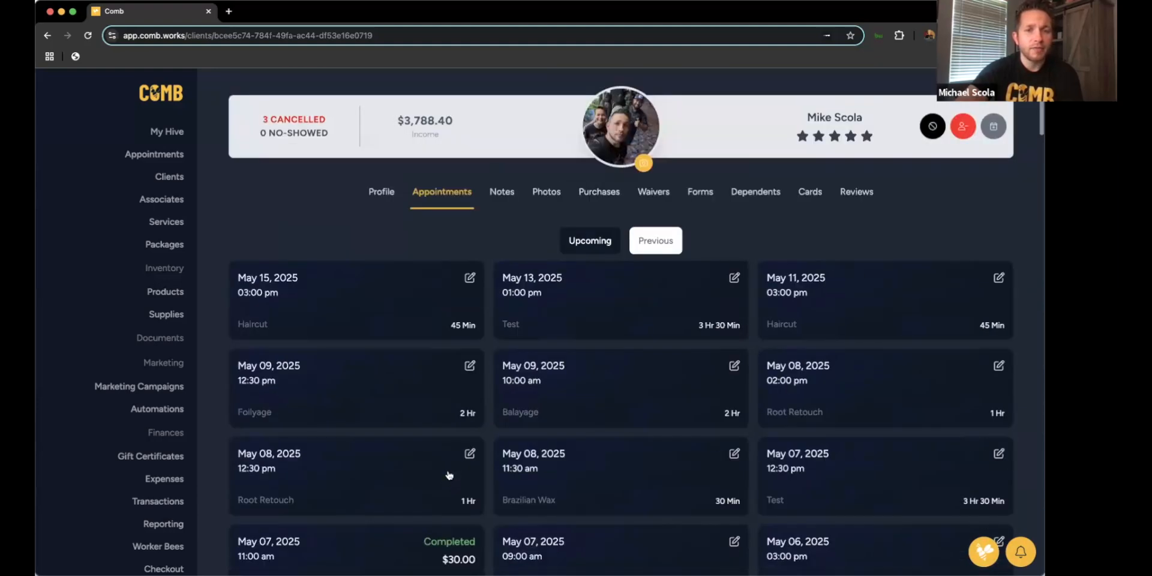
Start a new note for the client, trying the Formula type and returning it to General.
{"action": "left_click", "coordinate": [495, 193]}
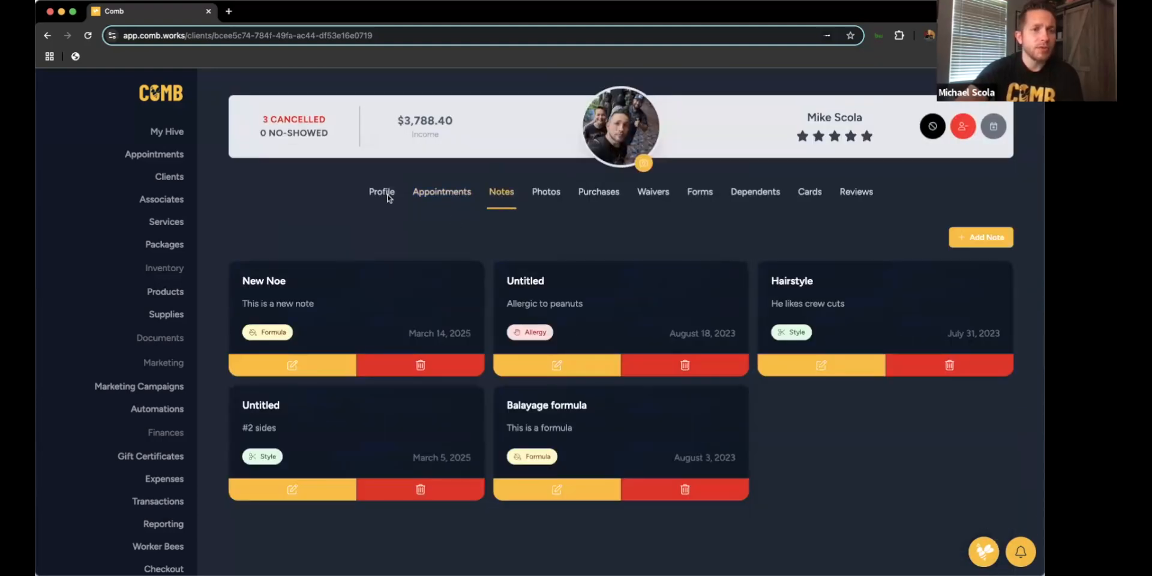
{"action": "left_click", "coordinate": [978, 242]}
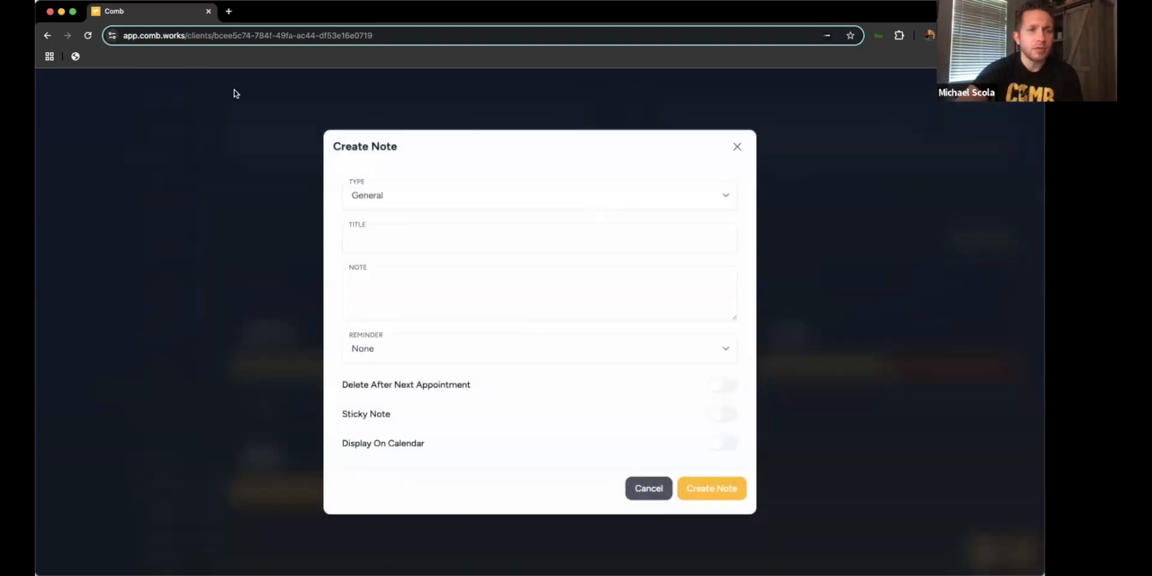
{"action": "left_click", "coordinate": [489, 198]}
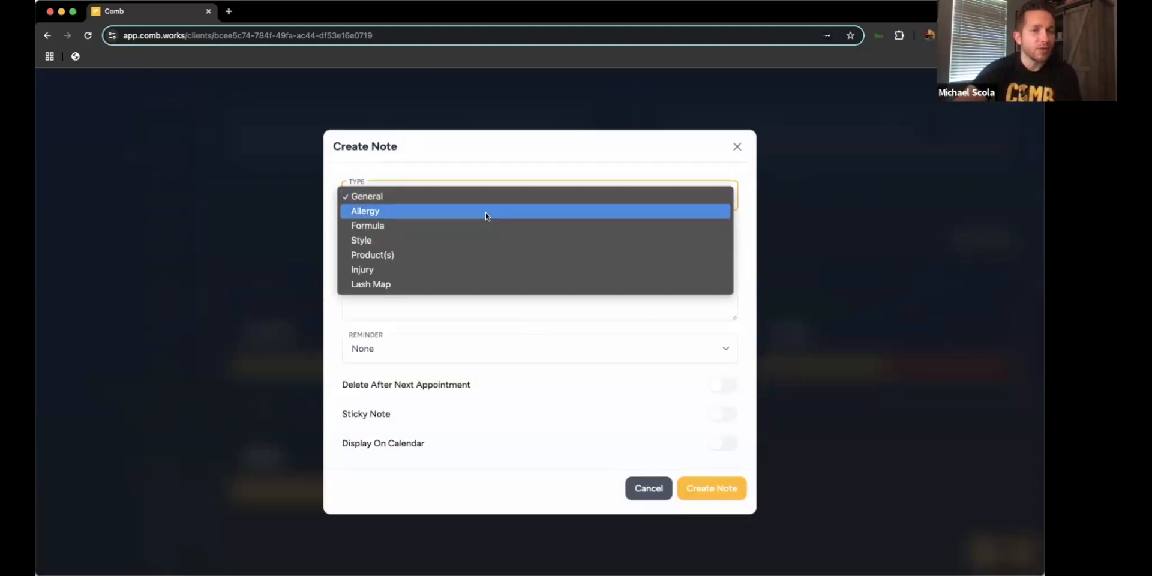
{"action": "left_click", "coordinate": [481, 230]}
{"action": "left_click", "coordinate": [412, 240]}
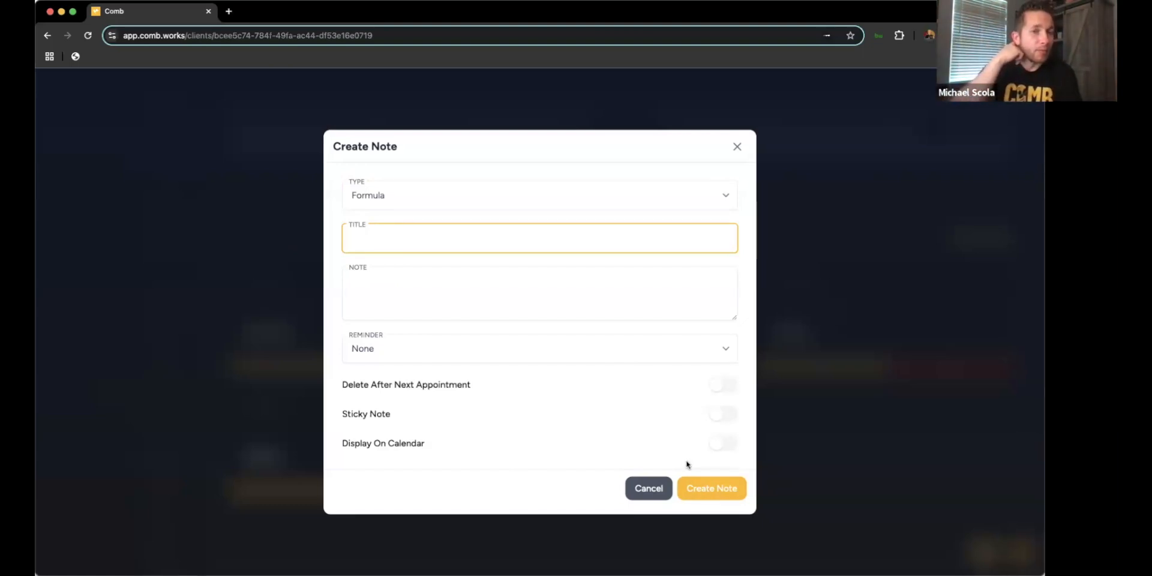
{"action": "left_click", "coordinate": [484, 187]}
{"action": "left_click", "coordinate": [488, 169]}
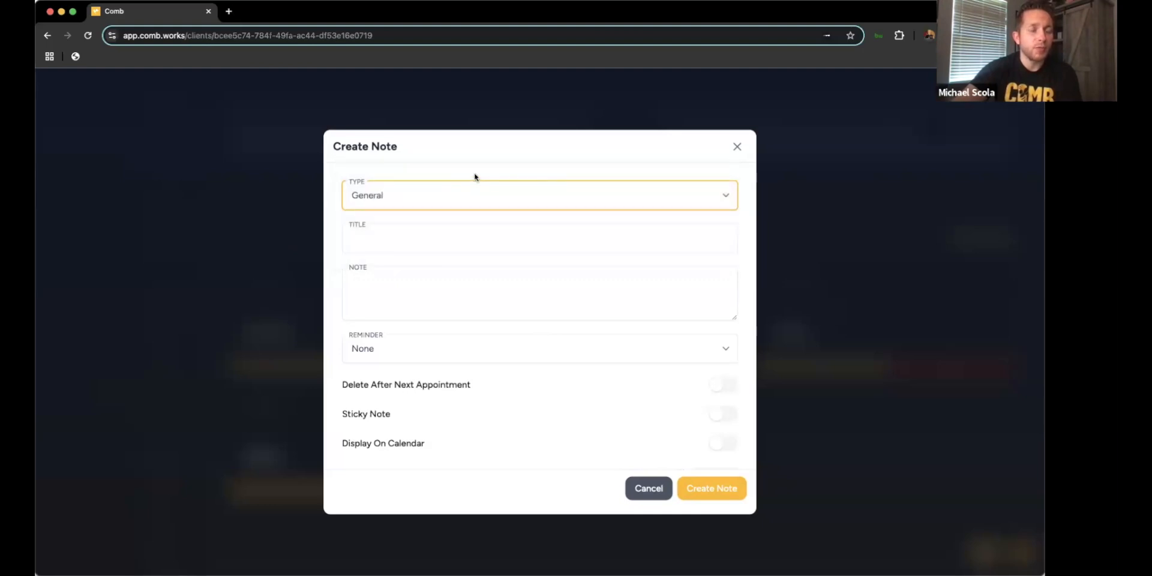
{"action": "left_click", "coordinate": [433, 164]}
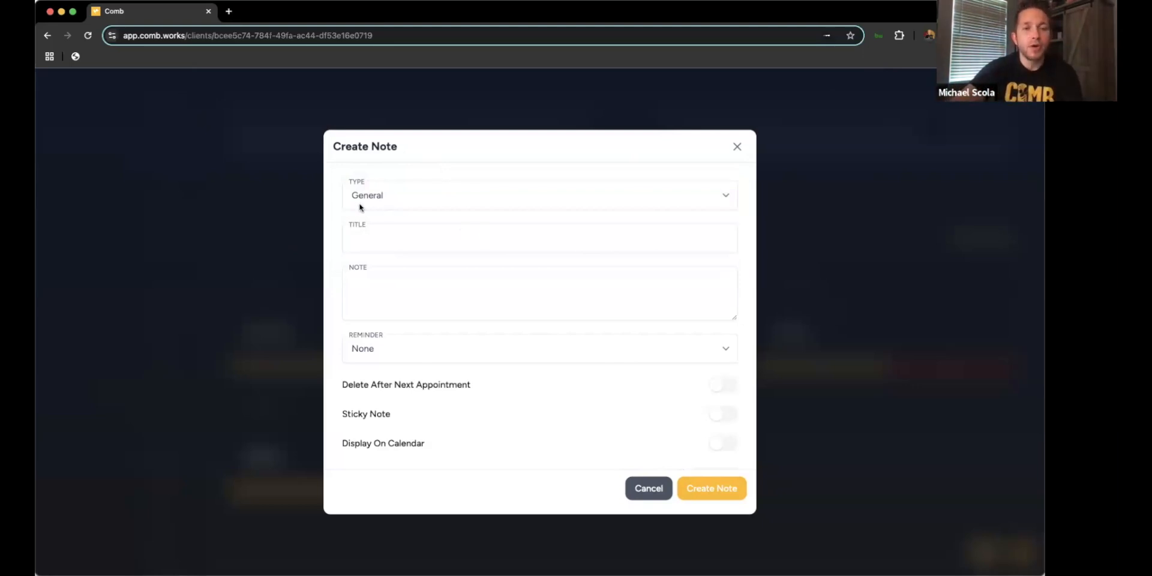
Try the Before Appointment (15 Minutes) reminder and Delete After Next Appointment on the note draft, and reset both.
{"action": "left_click", "coordinate": [379, 289]}
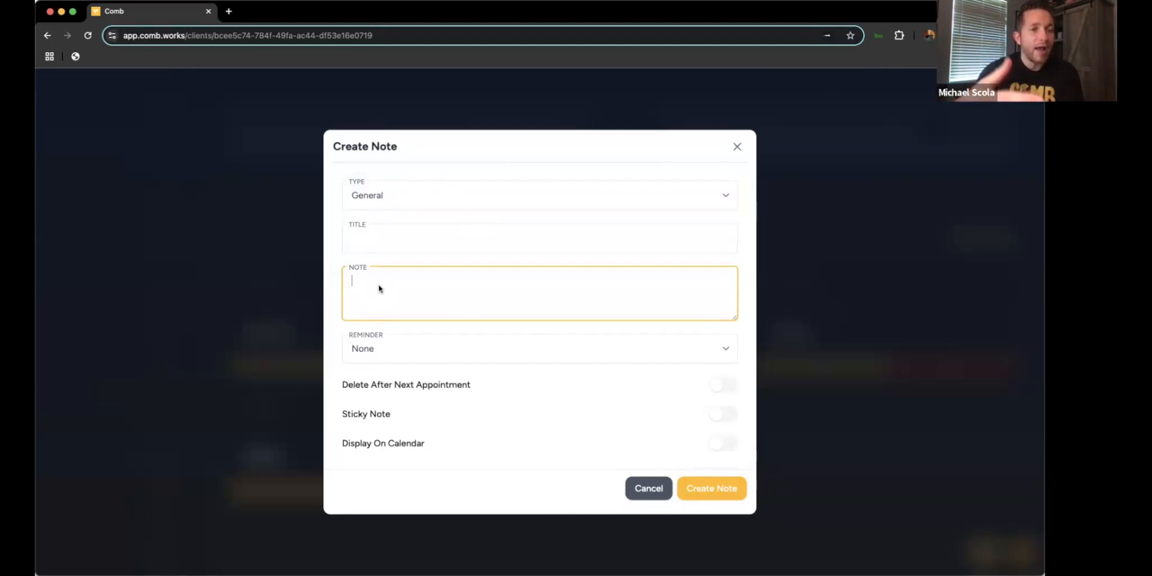
{"action": "left_click", "coordinate": [386, 351]}
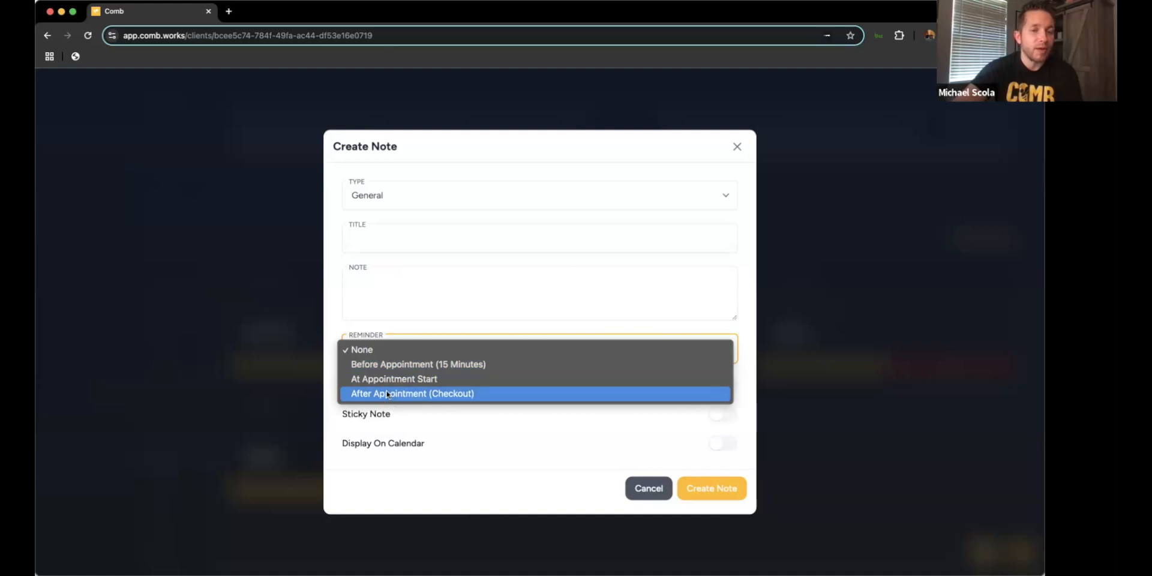
{"action": "left_click", "coordinate": [421, 364]}
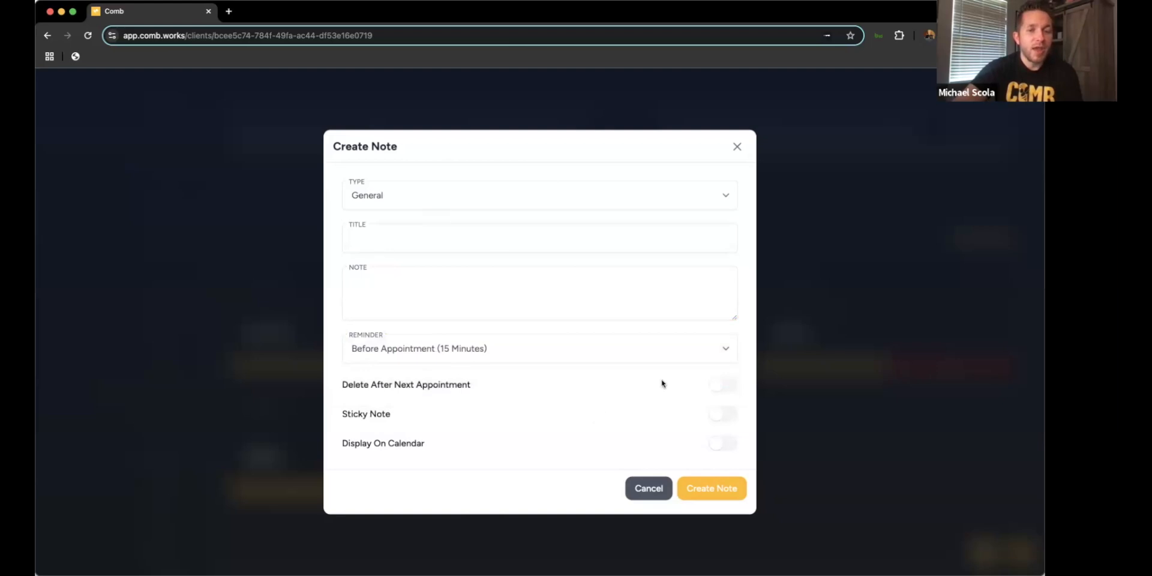
{"action": "left_click", "coordinate": [720, 387]}
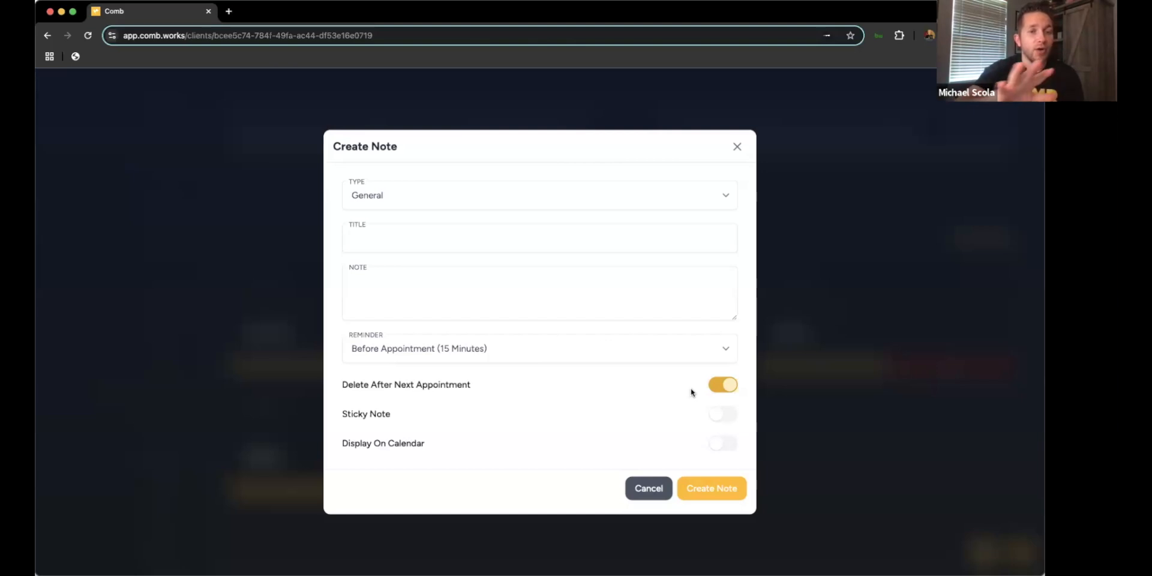
{"action": "left_click", "coordinate": [714, 385]}
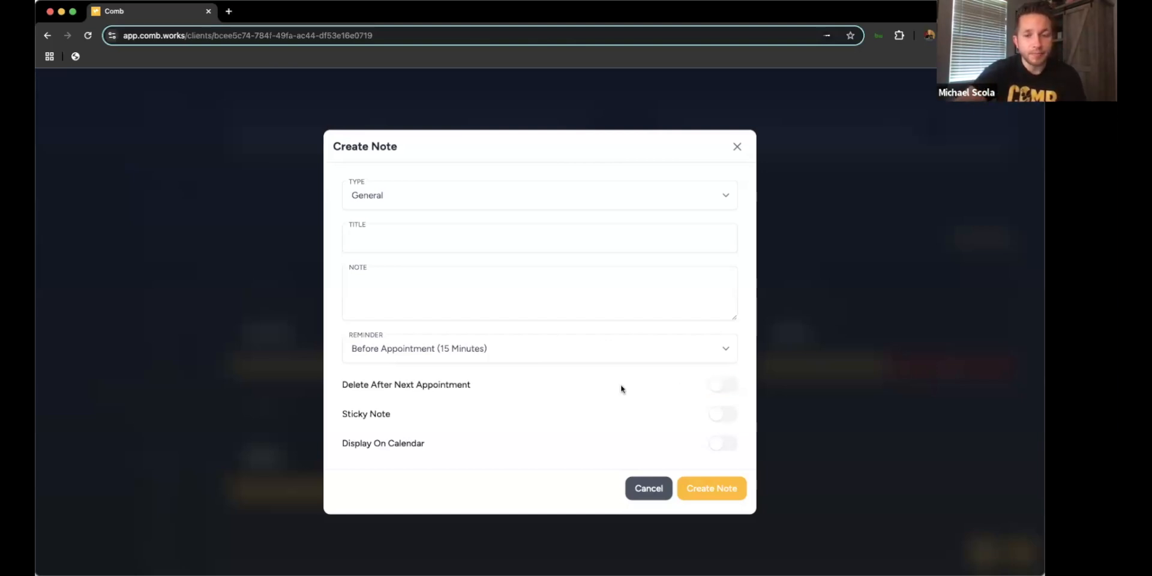
{"action": "left_click", "coordinate": [543, 351]}
{"action": "left_click", "coordinate": [519, 336]}
{"action": "left_click", "coordinate": [504, 391]}
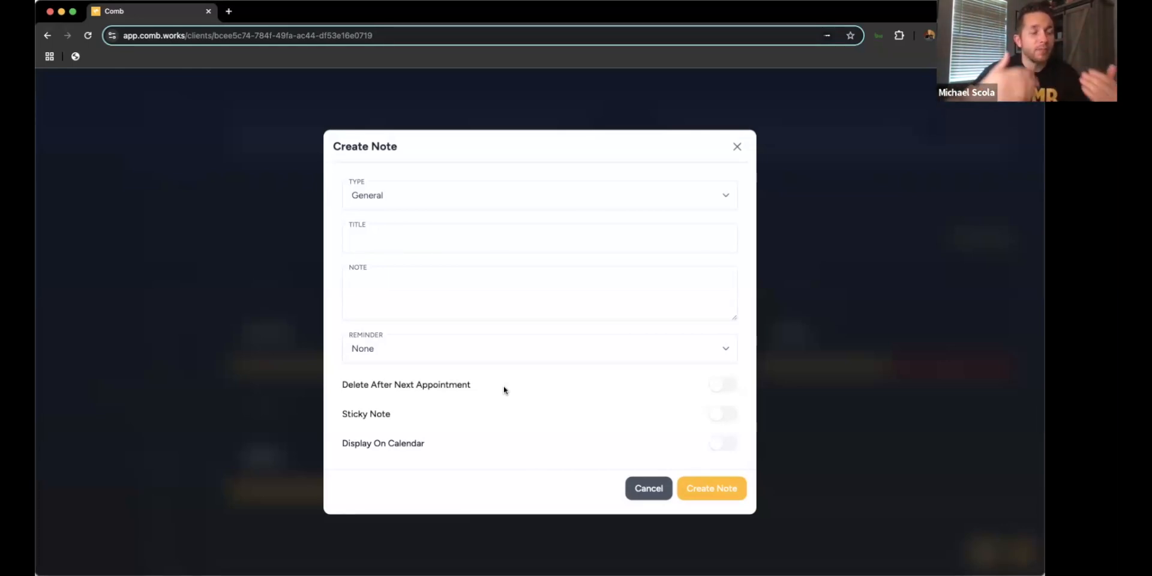
Try Sticky Note and the Allergy type on the note draft, and discard the note without creating it.
{"action": "left_click", "coordinate": [723, 412]}
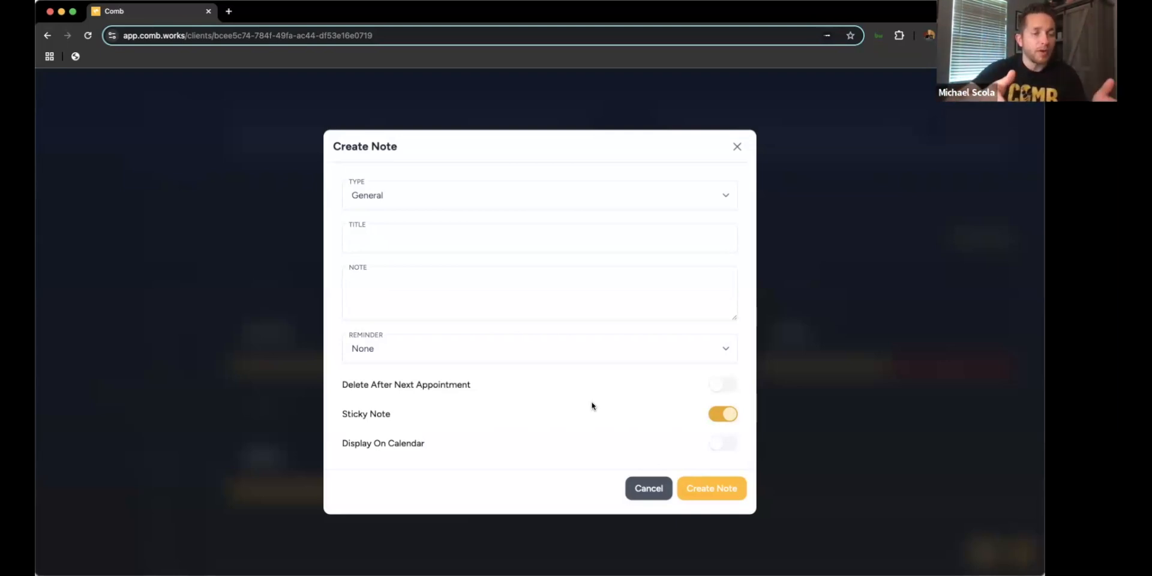
{"action": "left_click", "coordinate": [583, 203]}
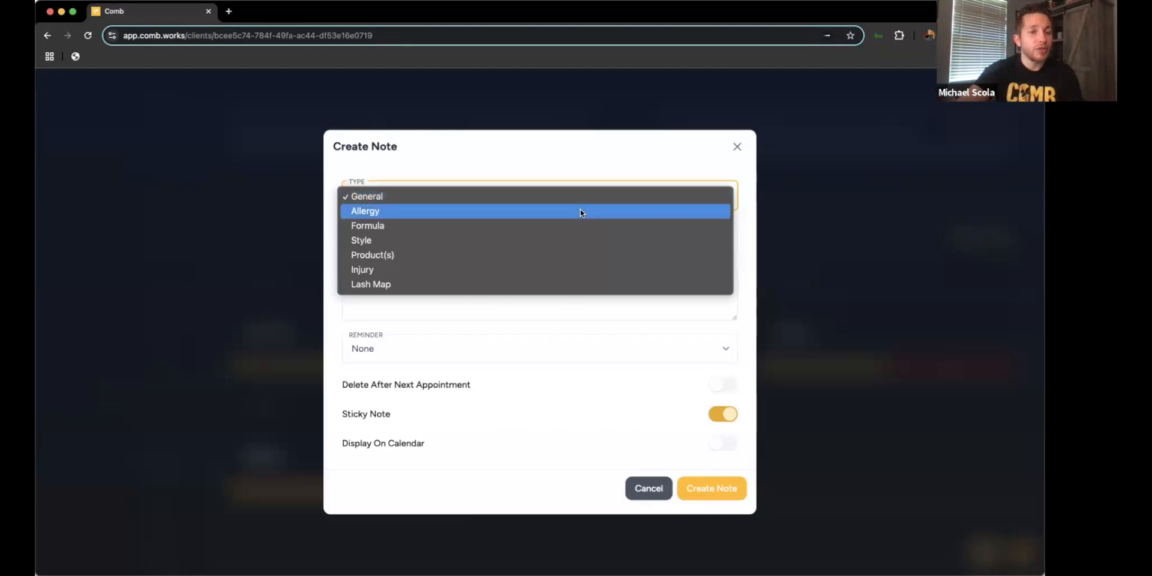
{"action": "left_click", "coordinate": [580, 211]}
{"action": "left_click", "coordinate": [725, 415]}
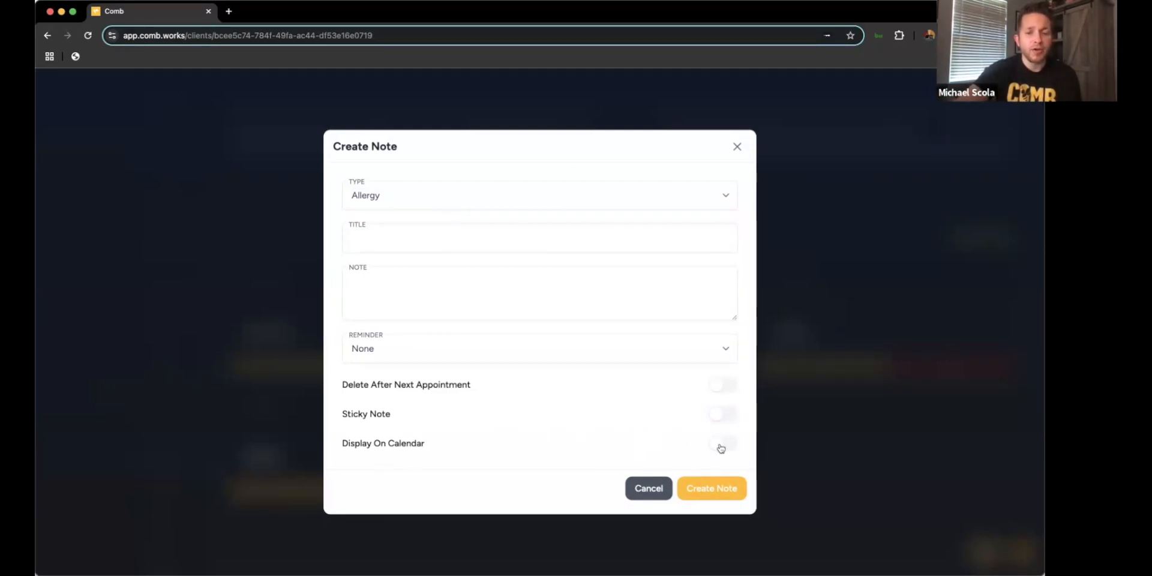
{"action": "left_click", "coordinate": [736, 146]}
Check the service notes shown on the canceled May 6, 2025 1:00 PM appointment in the calendar.
{"action": "left_click", "coordinate": [164, 155]}
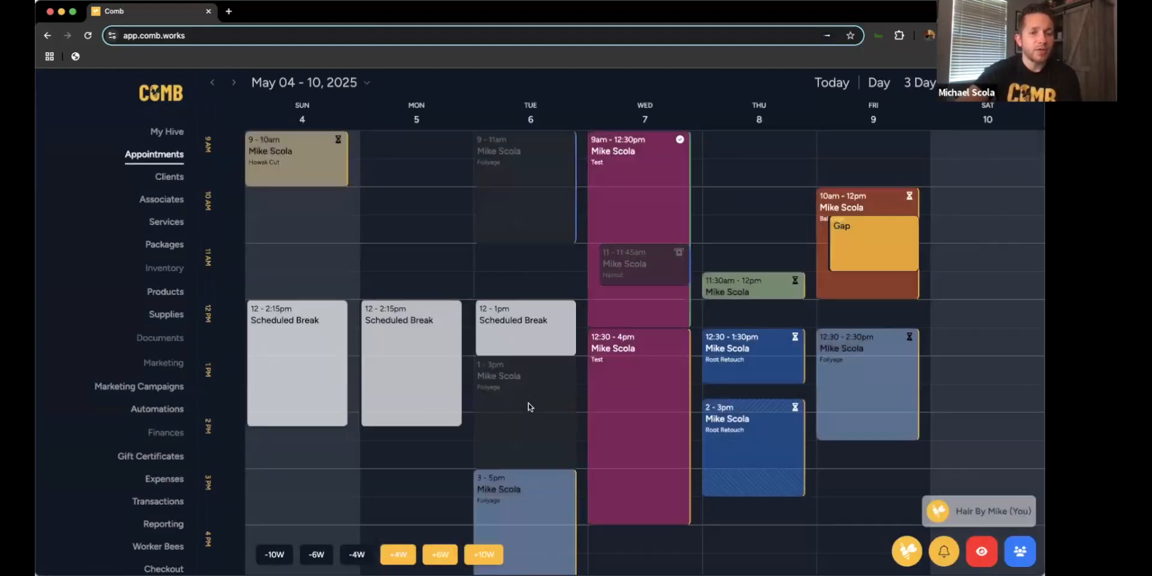
{"action": "left_click", "coordinate": [528, 405]}
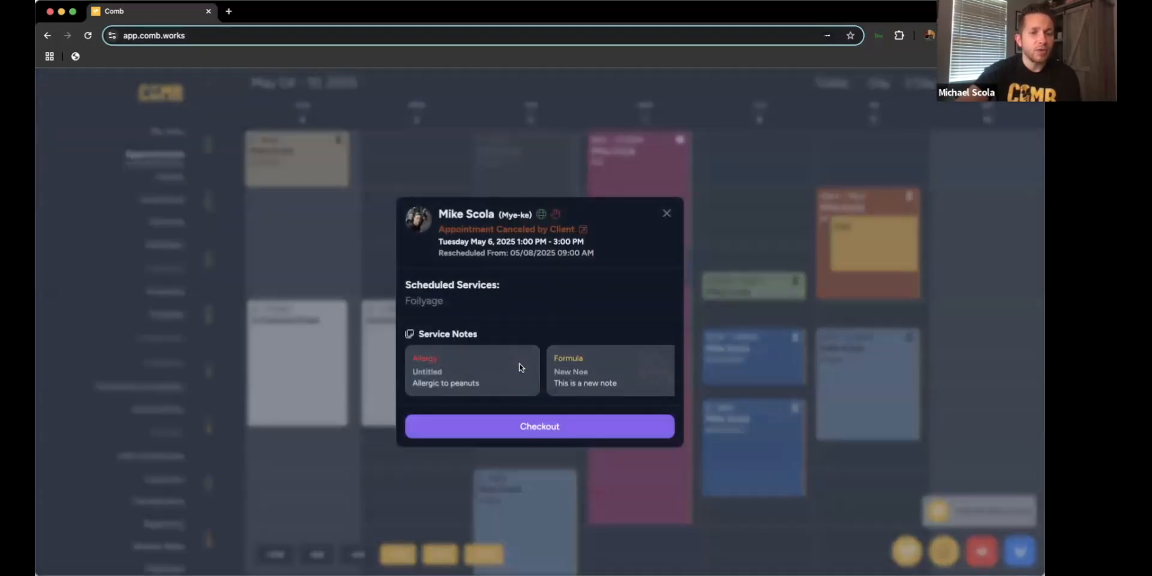
{"action": "left_click", "coordinate": [666, 213]}
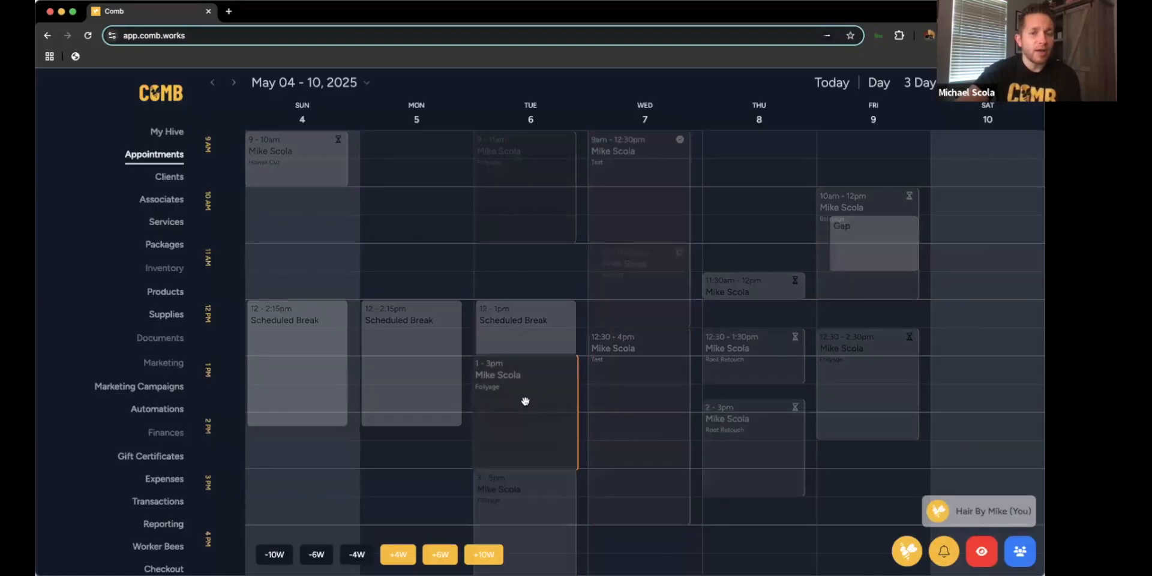
{"action": "left_click", "coordinate": [456, 404]}
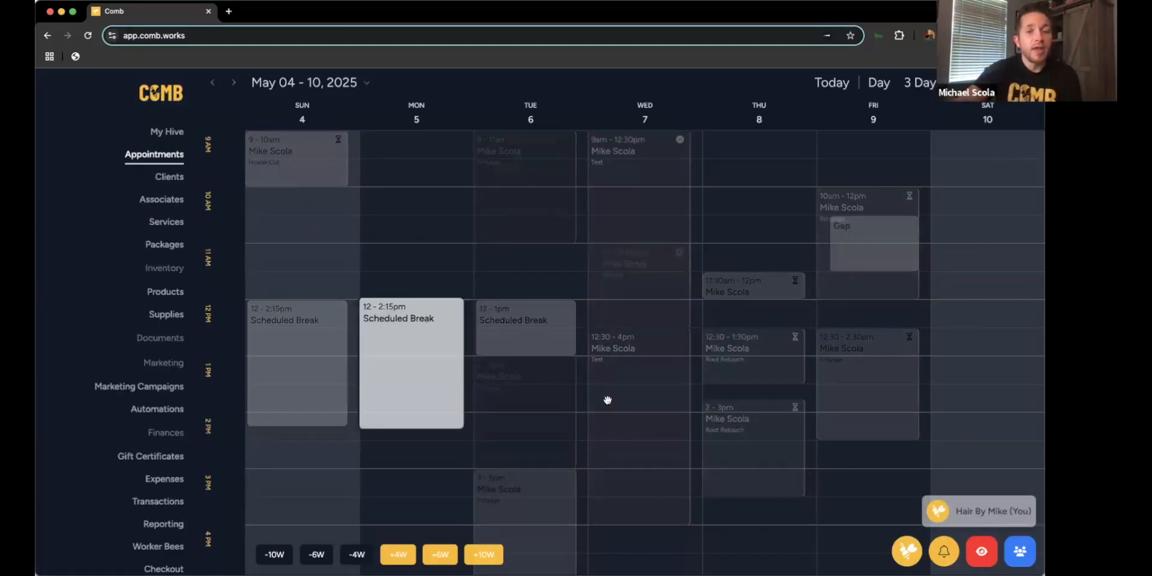
Reopen the client's notes and look over the blank new note form without creating a note.
{"action": "left_click", "coordinate": [169, 176]}
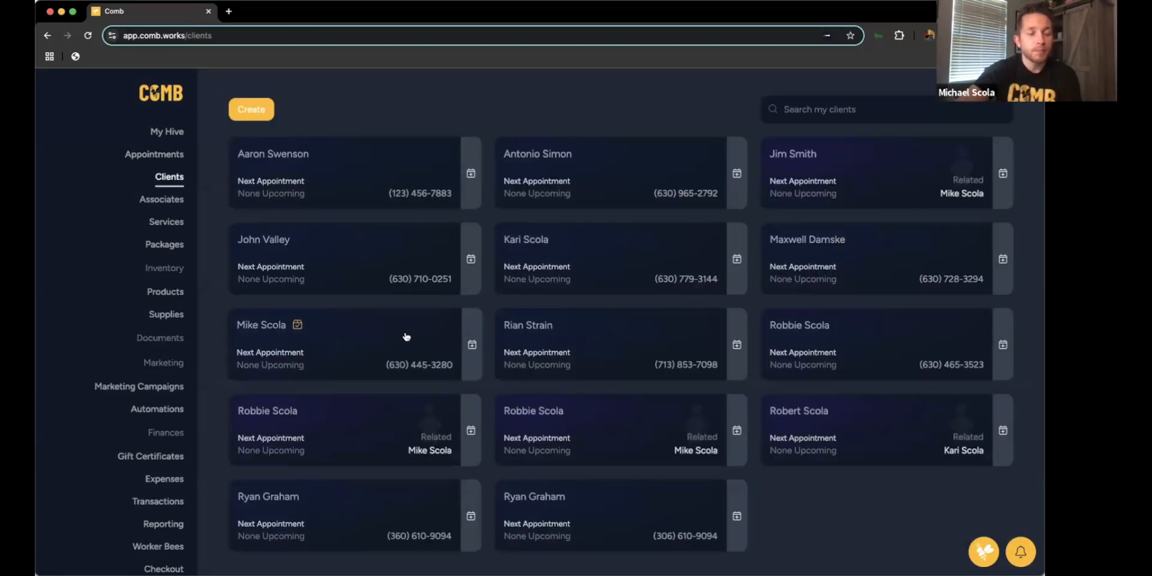
{"action": "left_click", "coordinate": [407, 337]}
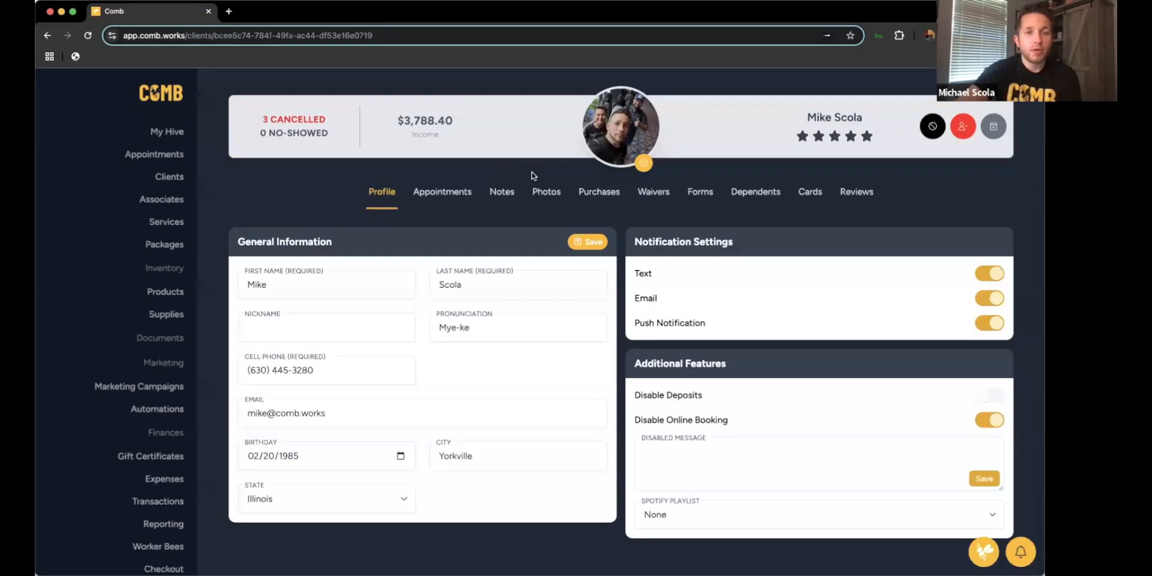
{"action": "left_click", "coordinate": [501, 192]}
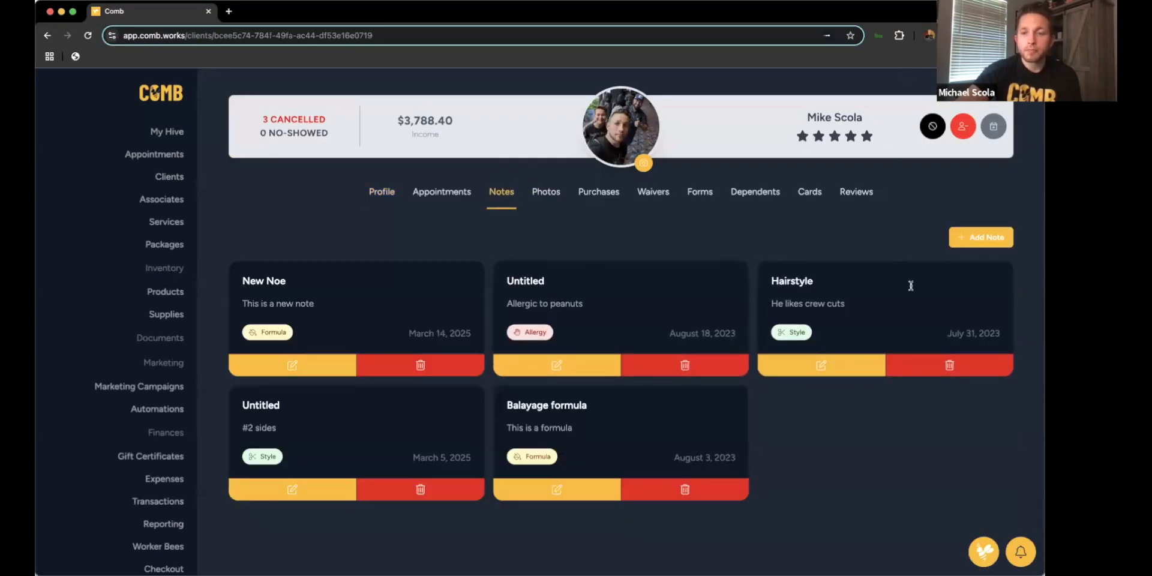
{"action": "left_click", "coordinate": [980, 238]}
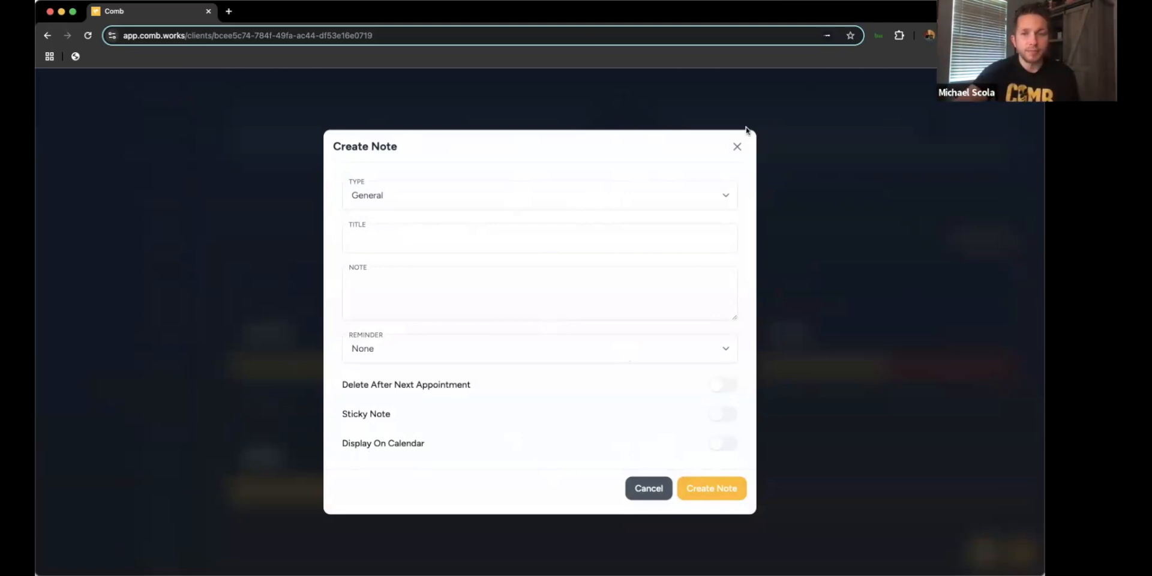
{"action": "left_click", "coordinate": [735, 149]}
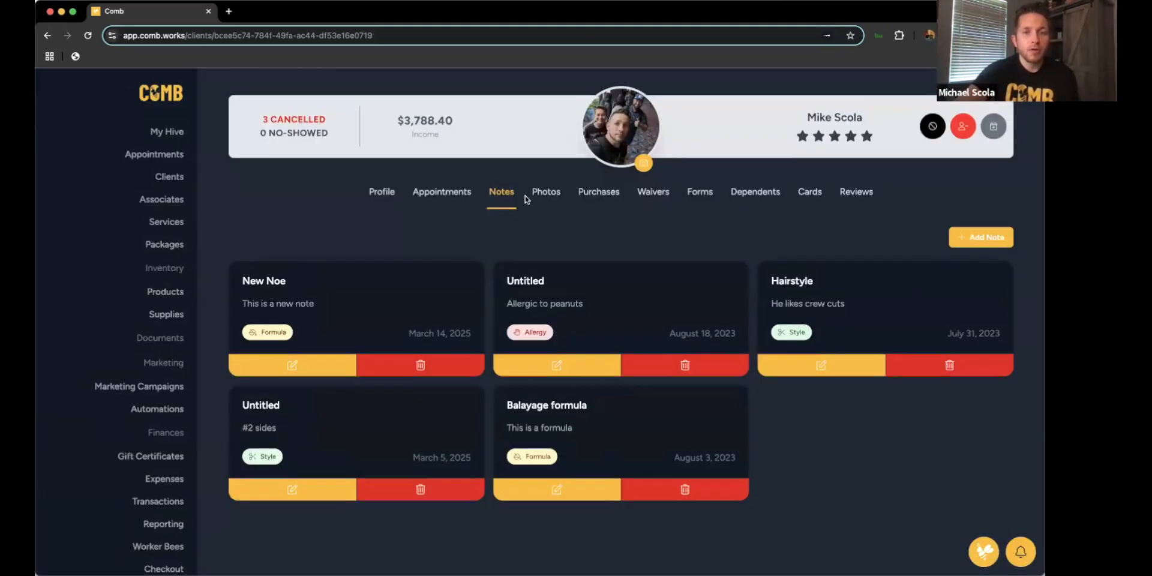
View the client's photos section and examine the purchase history for booked services.
{"action": "left_click", "coordinate": [547, 196]}
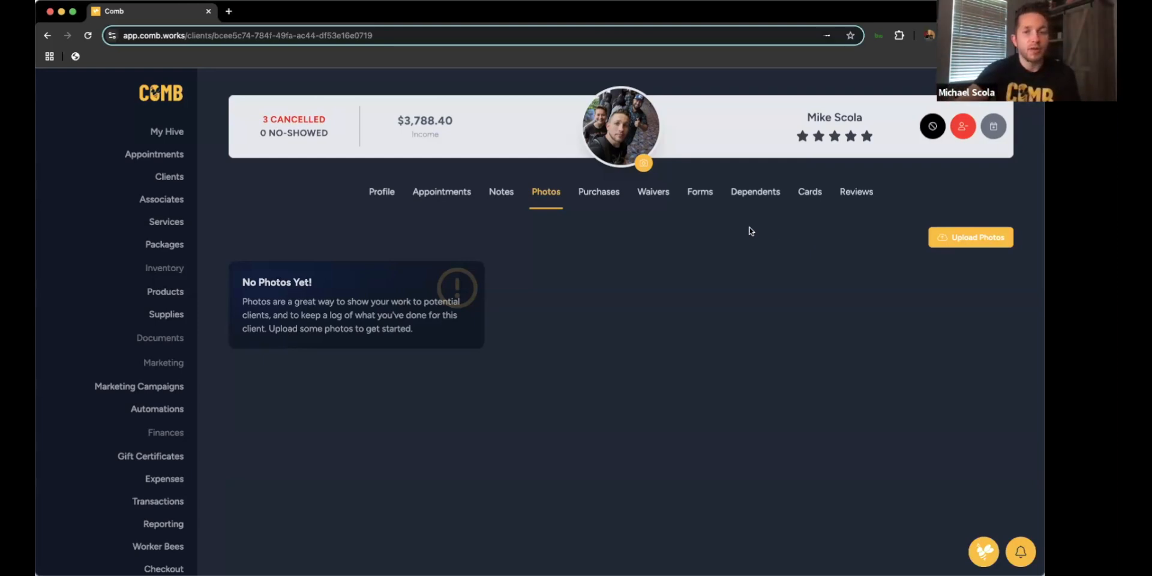
{"action": "left_click", "coordinate": [599, 192]}
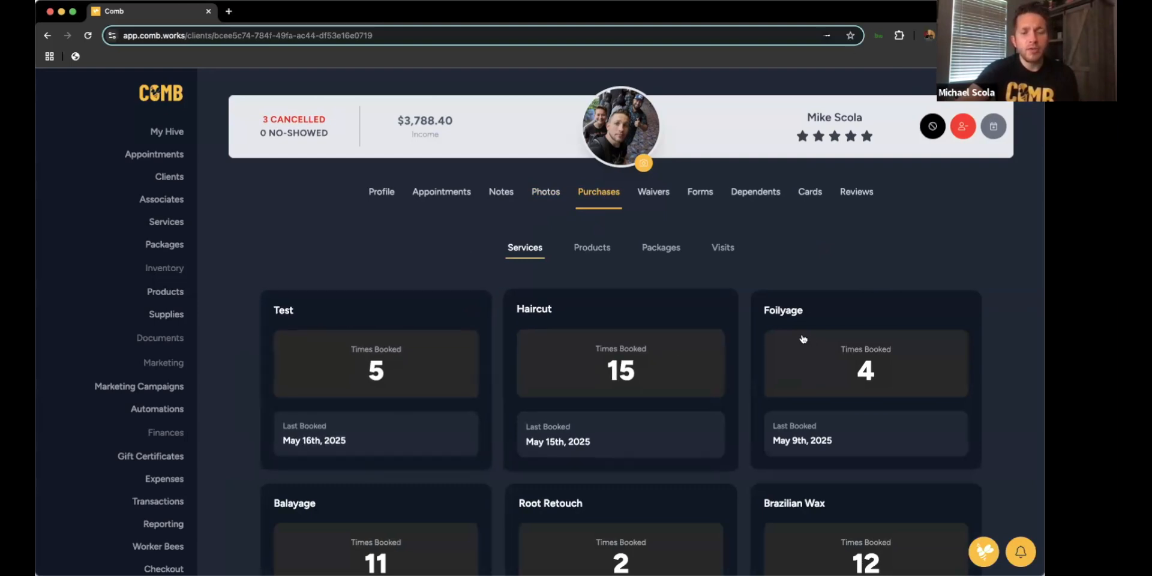
{"action": "scroll", "coordinate": [357, 321], "scroll_direction": "down", "scroll_amount": 5}
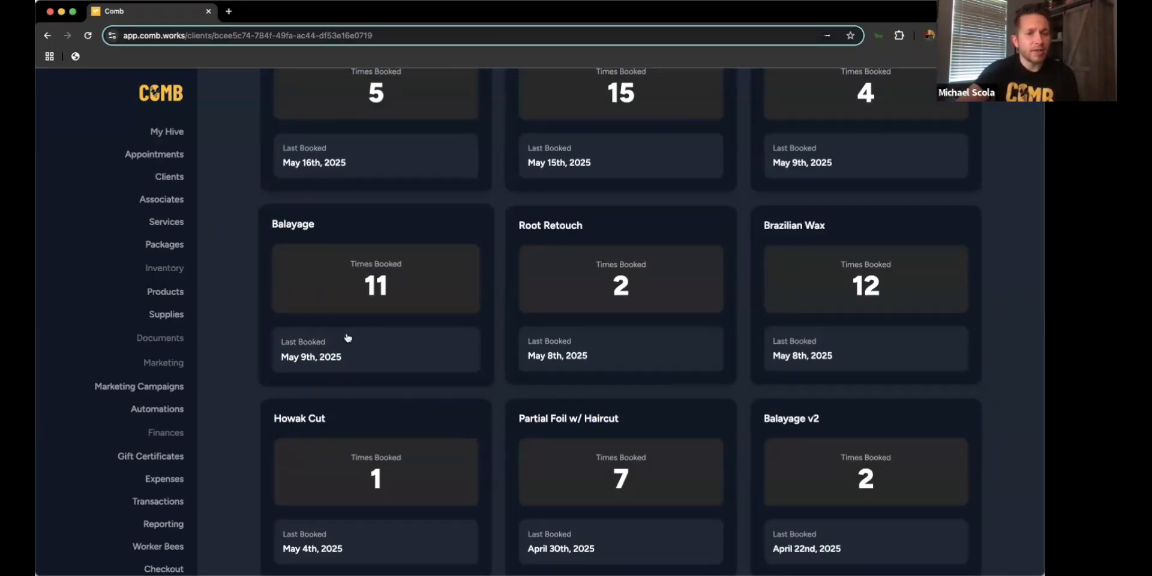
Examine the client's purchase history for products, packages and visits, comparing the purchased Acne Package with its remaining Acne Facial visits.
{"action": "scroll", "coordinate": [391, 326], "scroll_direction": "up", "scroll_amount": 5}
{"action": "left_click", "coordinate": [592, 247]}
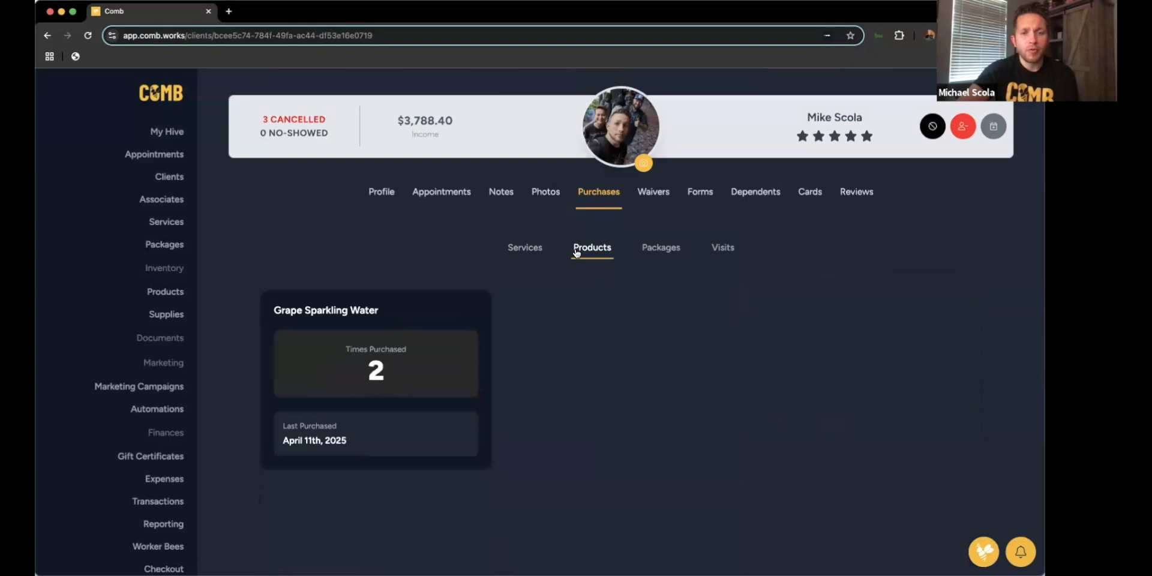
{"action": "left_click", "coordinate": [670, 253]}
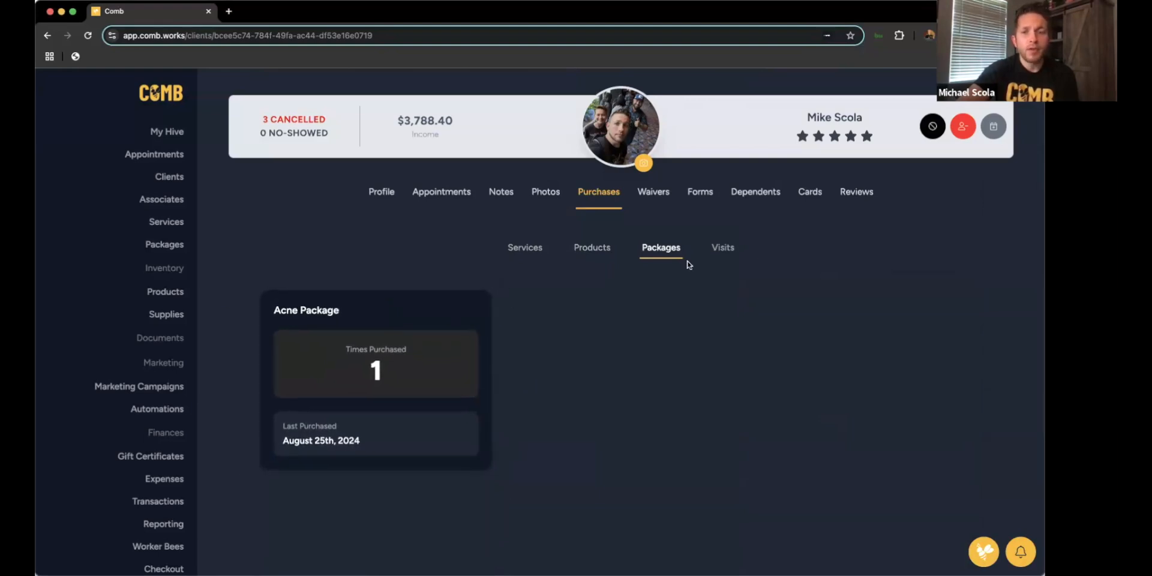
{"action": "left_click", "coordinate": [721, 253]}
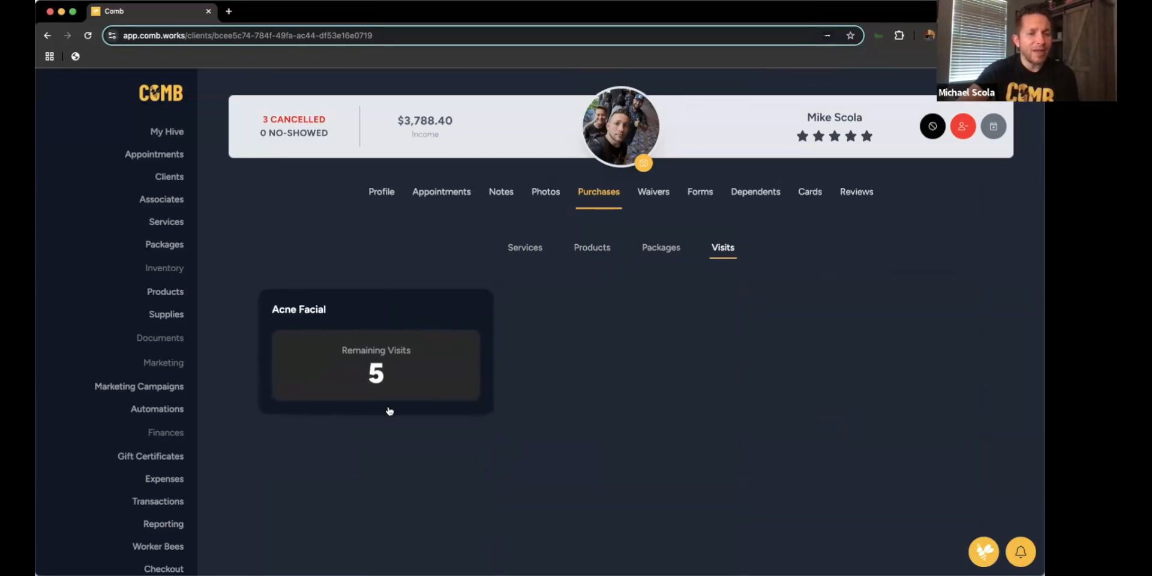
{"action": "left_click", "coordinate": [676, 249]}
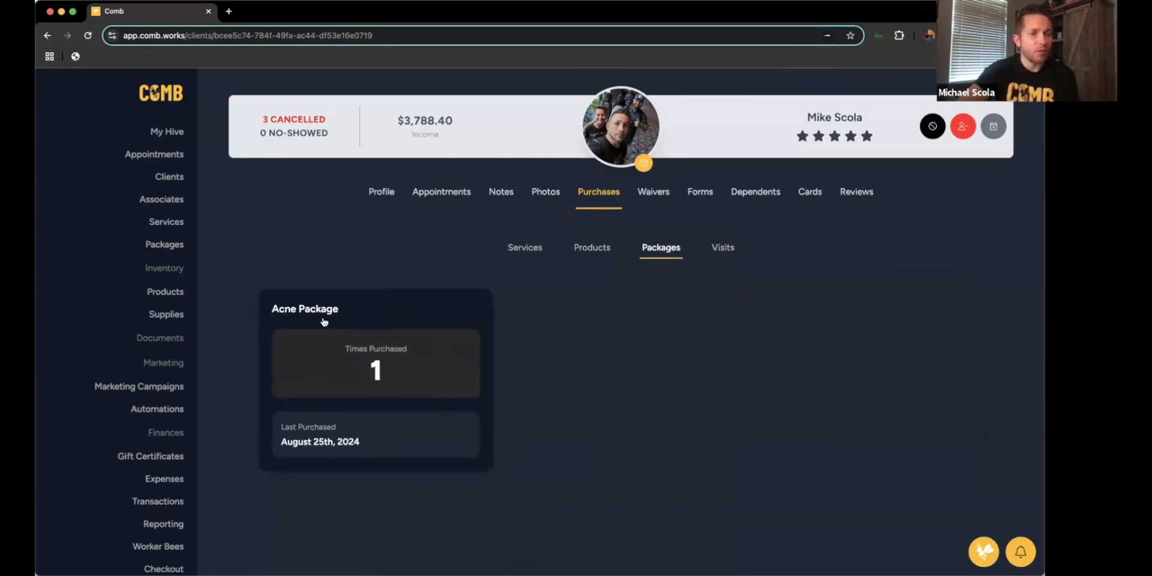
{"action": "left_click", "coordinate": [717, 248]}
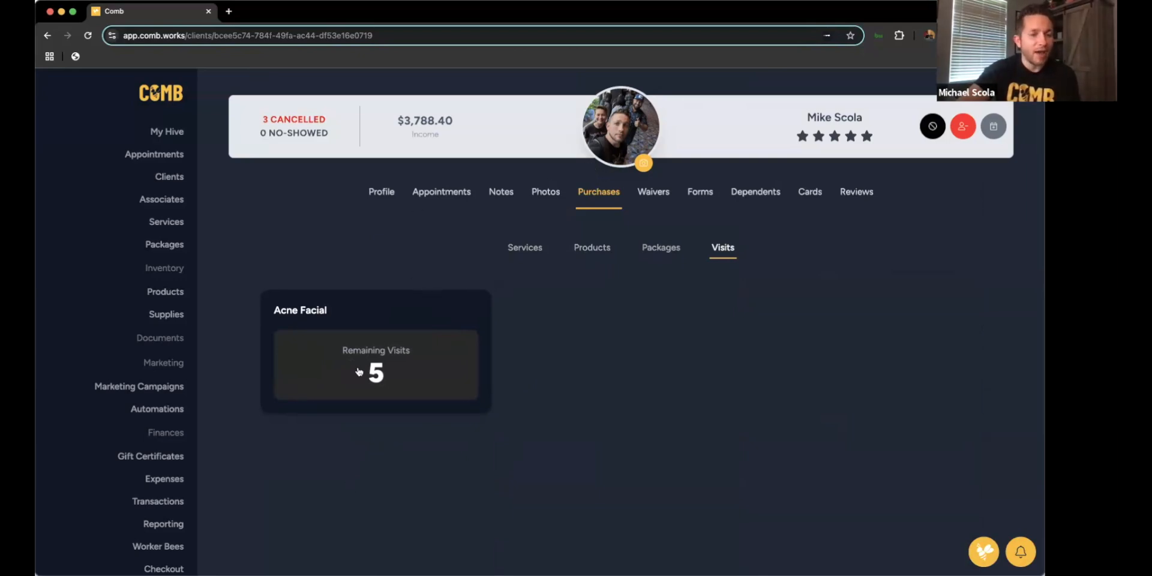
{"action": "left_click", "coordinate": [676, 250]}
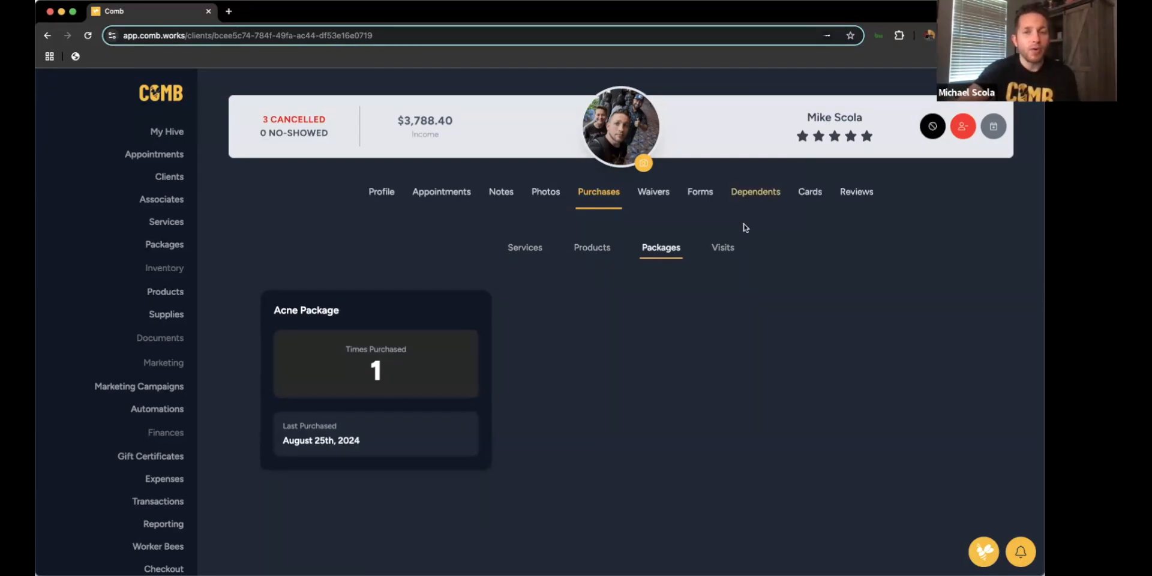
Look through the client's signed waivers, from the oldest General Liability to the most recent Photo Release.
{"action": "left_click", "coordinate": [658, 195]}
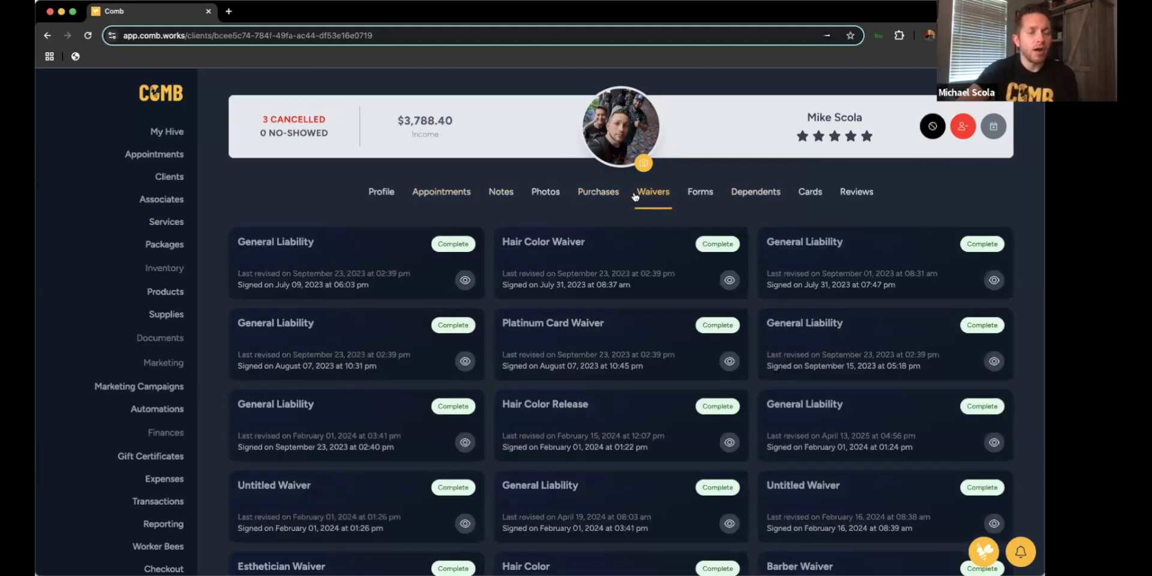
{"action": "scroll", "coordinate": [413, 239], "scroll_direction": "down", "scroll_amount": 8}
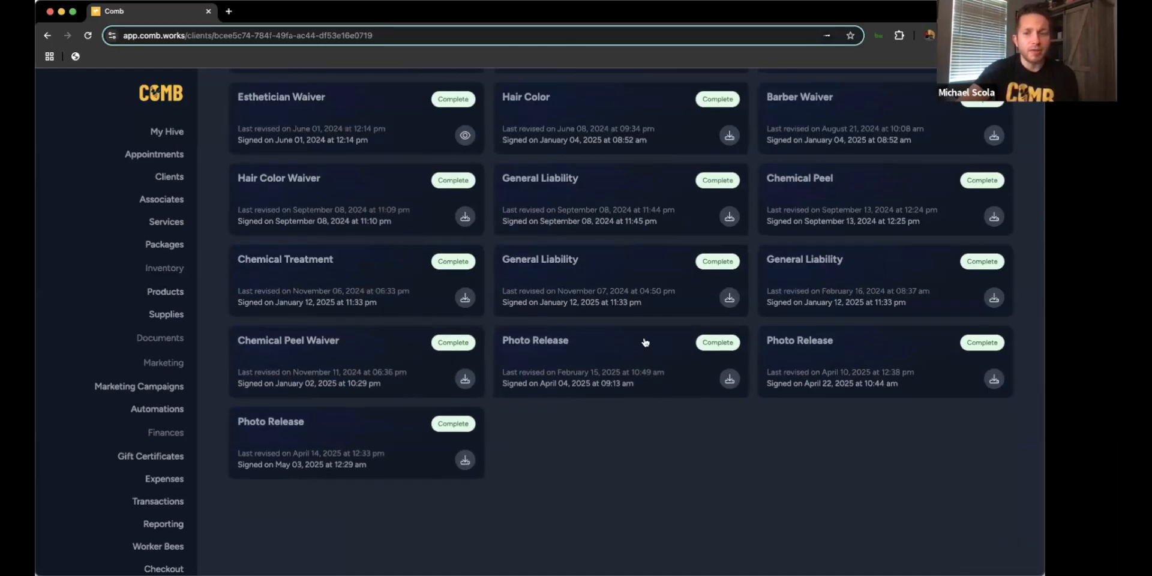
{"action": "scroll", "coordinate": [643, 340], "scroll_direction": "up", "scroll_amount": 2}
{"action": "scroll", "coordinate": [645, 342], "scroll_direction": "down", "scroll_amount": 2}
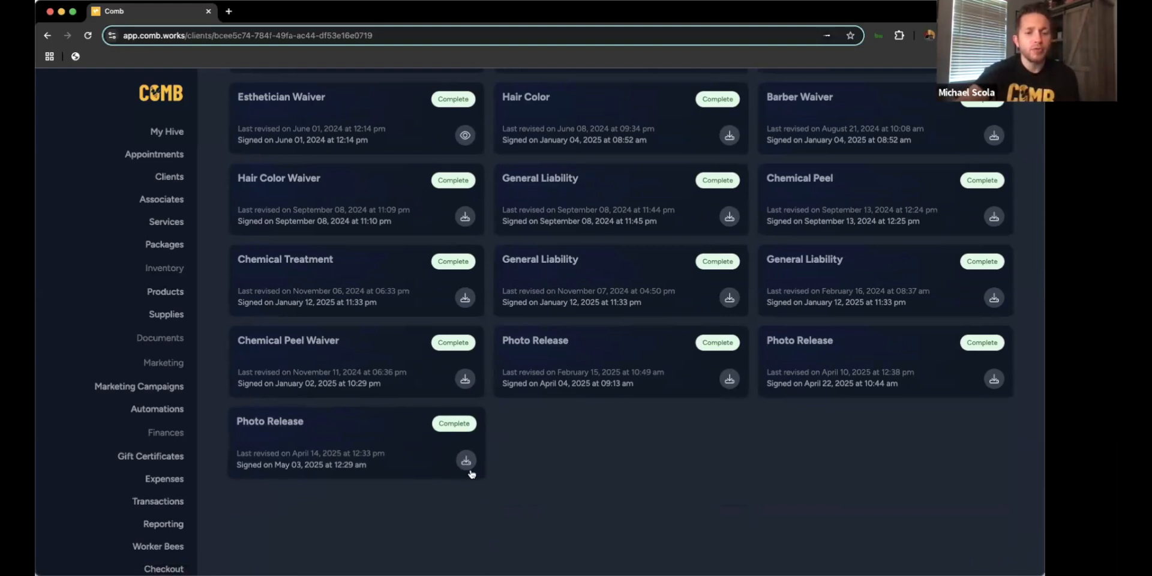
{"action": "scroll", "coordinate": [411, 450], "scroll_direction": "up", "scroll_amount": 8}
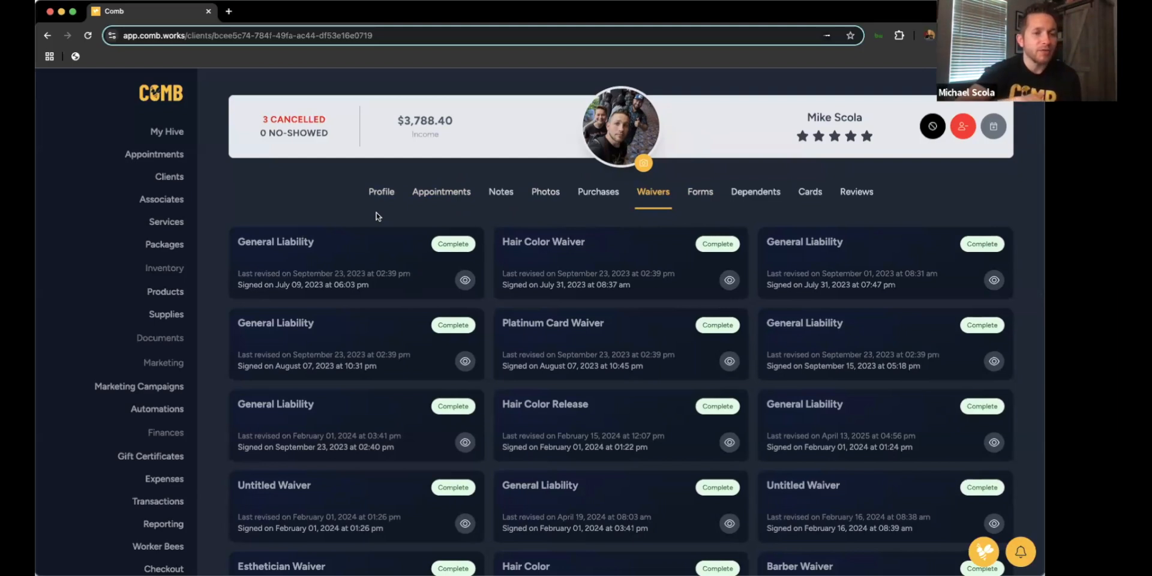
Expand the Documents group in the site navigation to reveal its Waivers, Forms and Instructions pages.
{"action": "scroll", "coordinate": [147, 430], "scroll_direction": "down", "scroll_amount": 2}
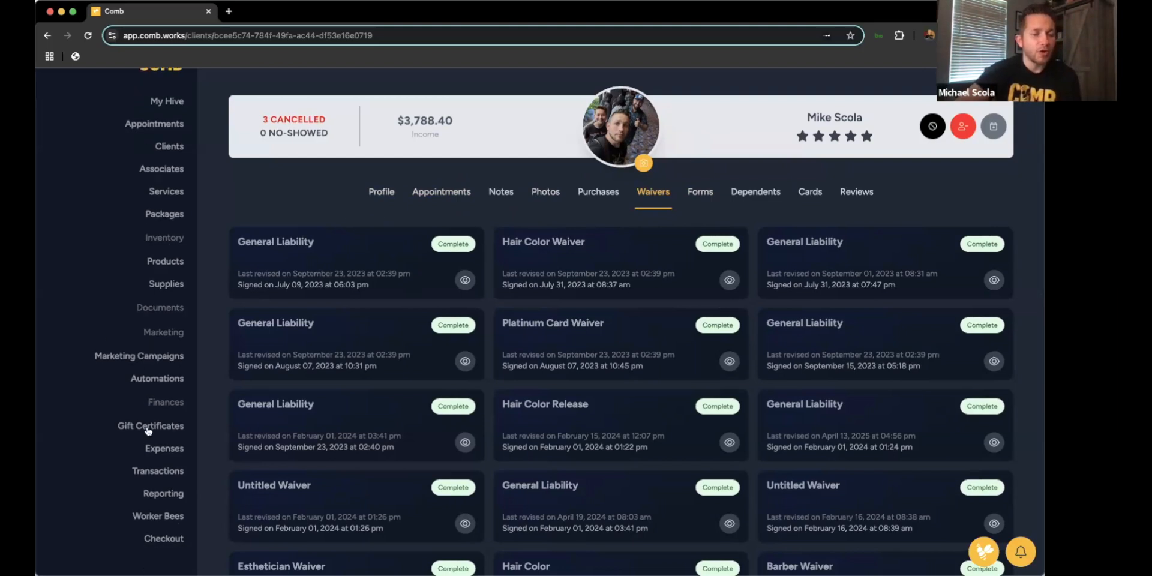
{"action": "scroll", "coordinate": [147, 430], "scroll_direction": "up", "scroll_amount": 2}
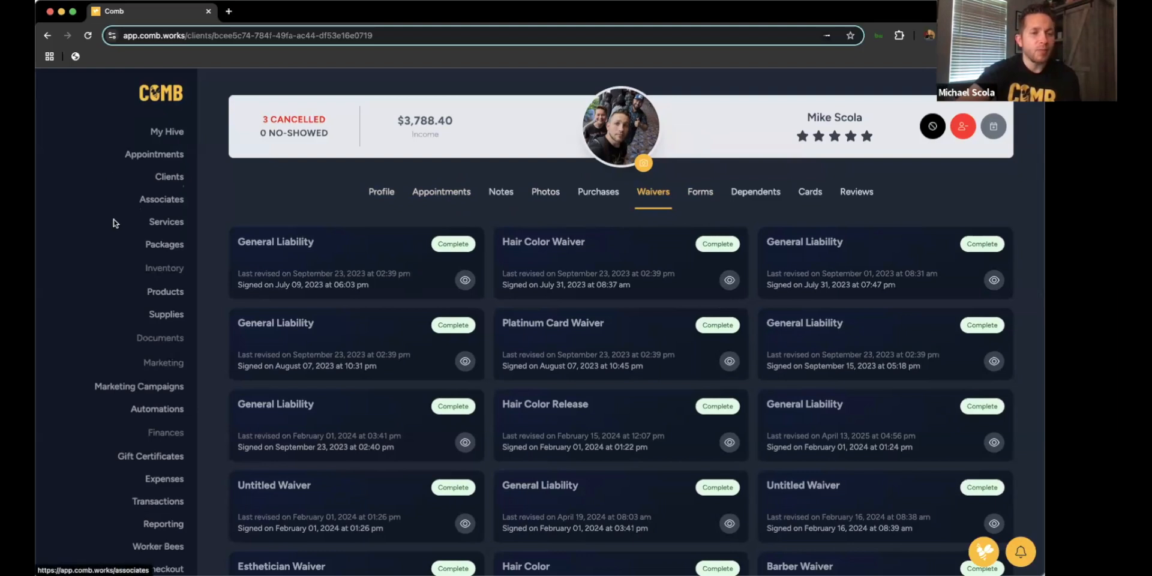
{"action": "left_click", "coordinate": [168, 340]}
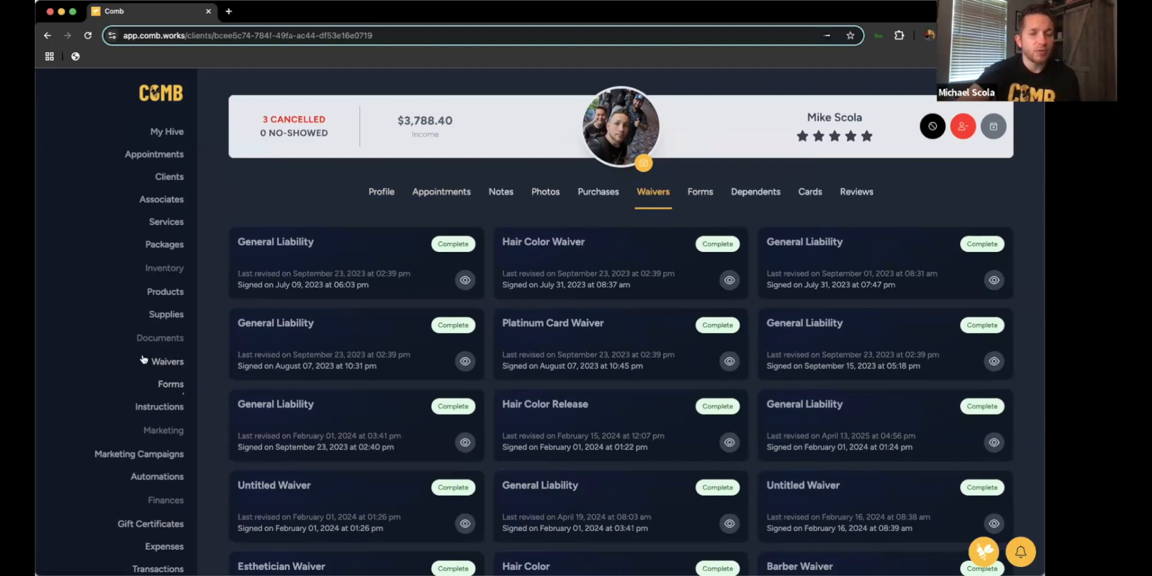
Look through the client's submitted forms, read the answers in the Haircut Intake form, and close it.
{"action": "left_click", "coordinate": [700, 194]}
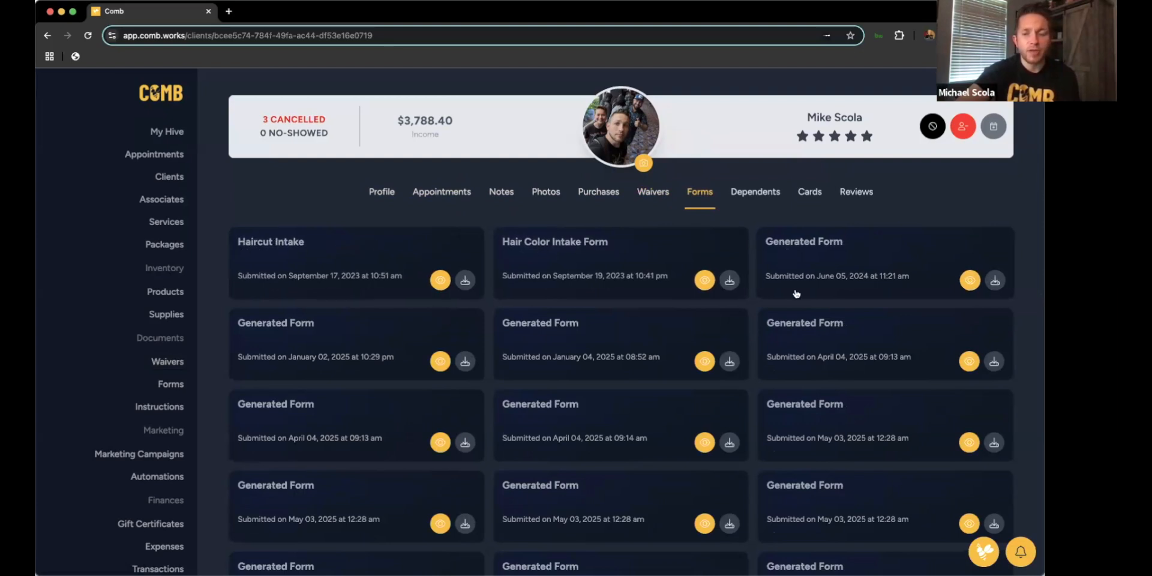
{"action": "scroll", "coordinate": [792, 294], "scroll_direction": "down", "scroll_amount": 5}
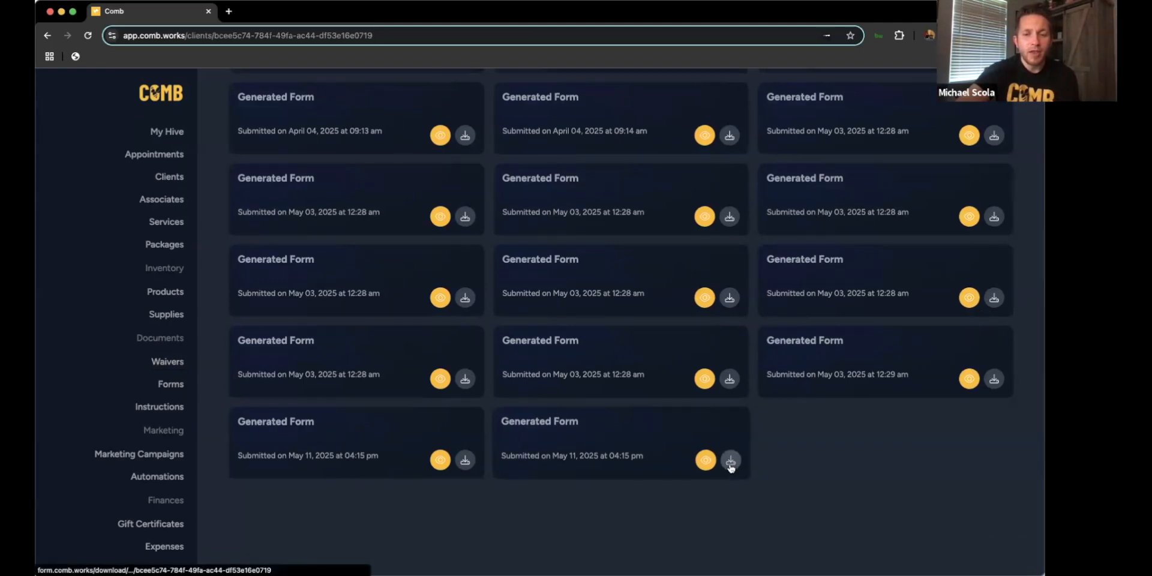
{"action": "scroll", "coordinate": [566, 388], "scroll_direction": "up", "scroll_amount": 10}
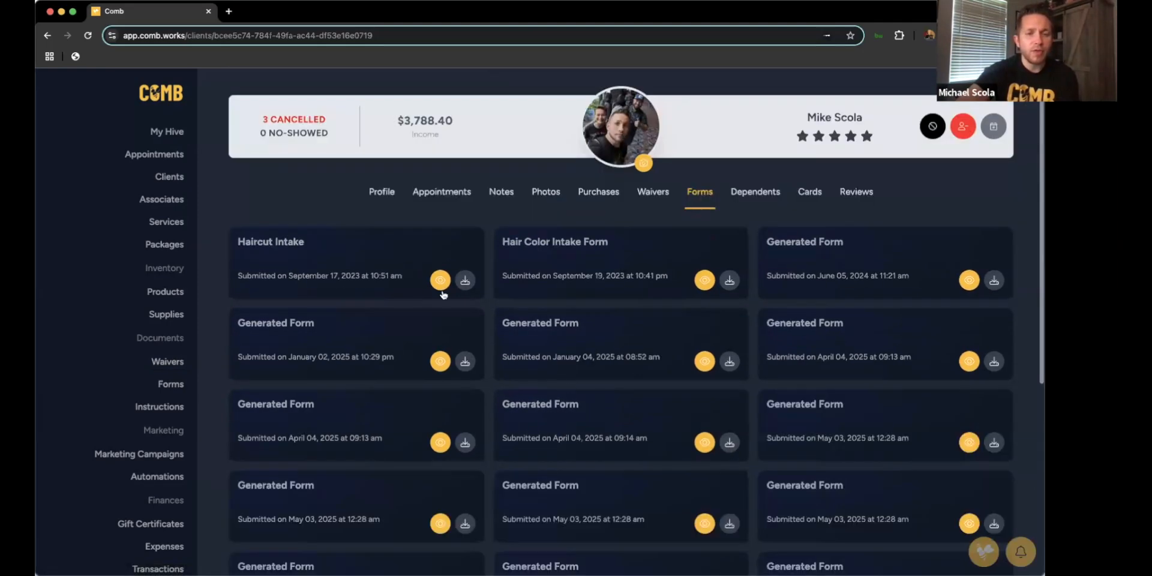
{"action": "left_click", "coordinate": [441, 280]}
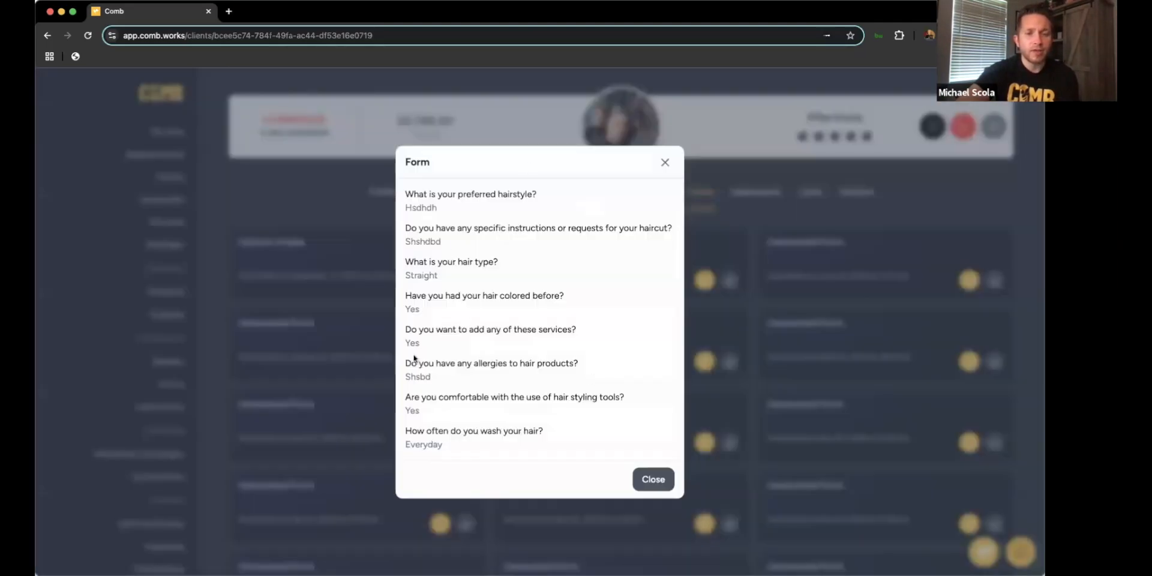
{"action": "left_click", "coordinate": [653, 479]}
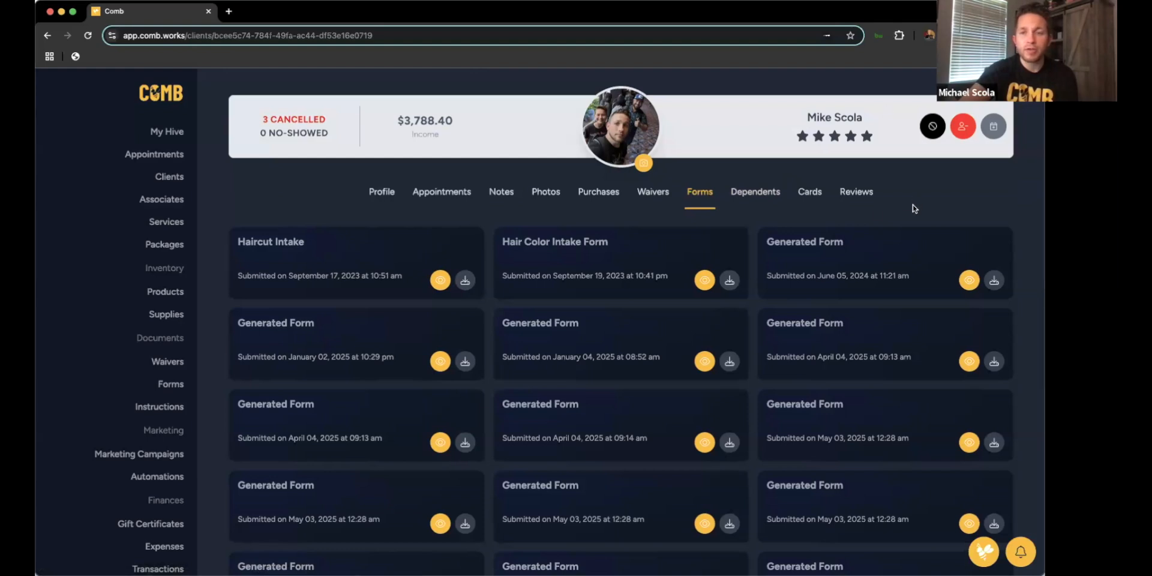
View the client's dependents, check the profile of the first dependent listed, and return to the parent client's profile.
{"action": "left_click", "coordinate": [747, 195]}
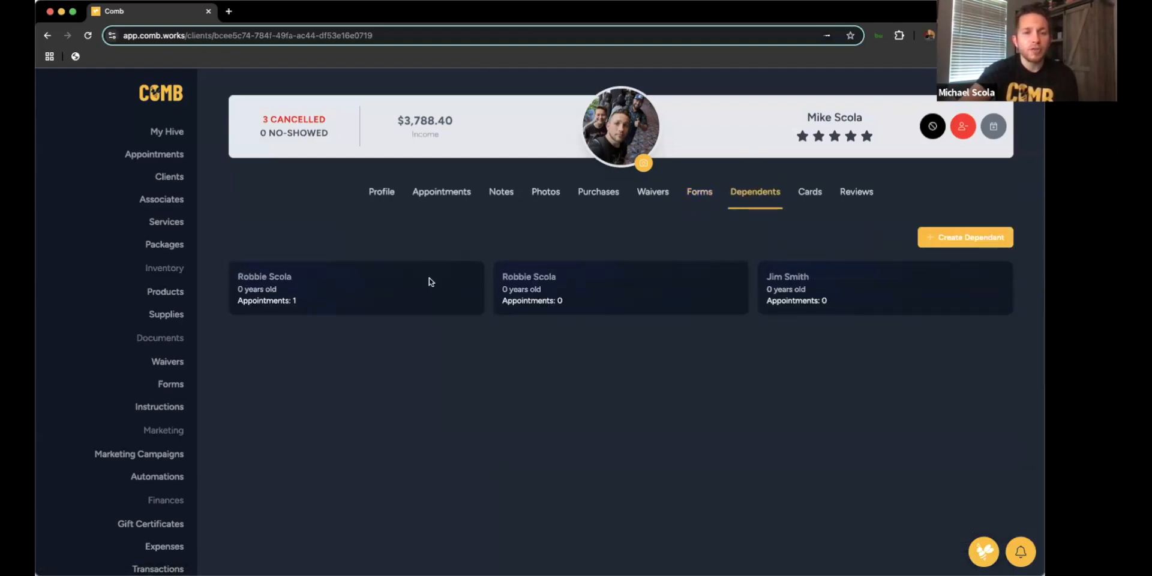
{"action": "left_click", "coordinate": [399, 291]}
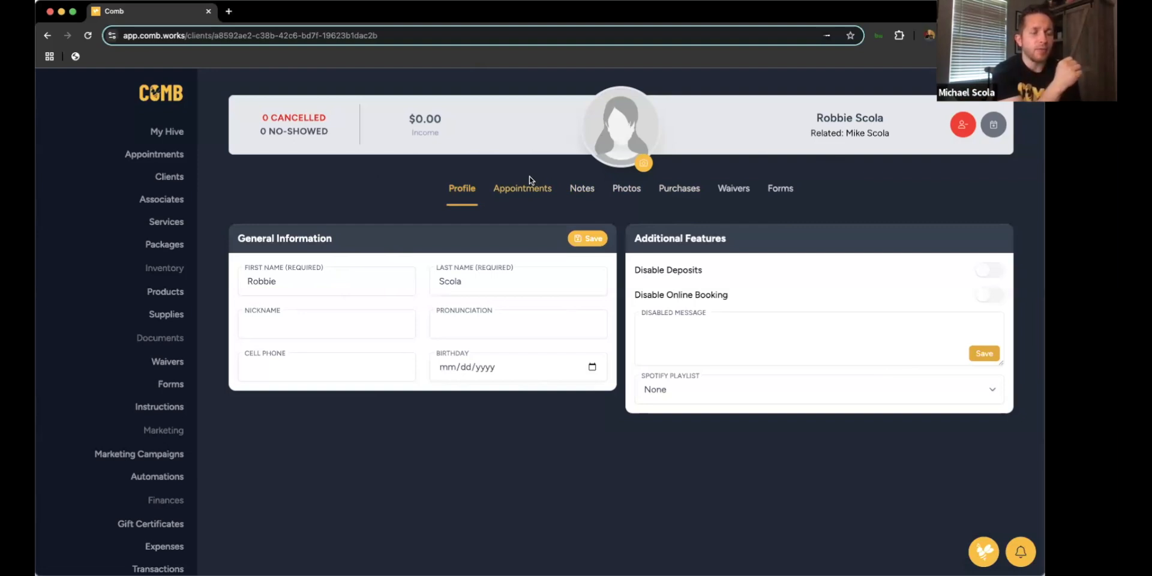
{"action": "right_click", "coordinate": [336, 186]}
{"action": "left_click", "coordinate": [340, 194]}
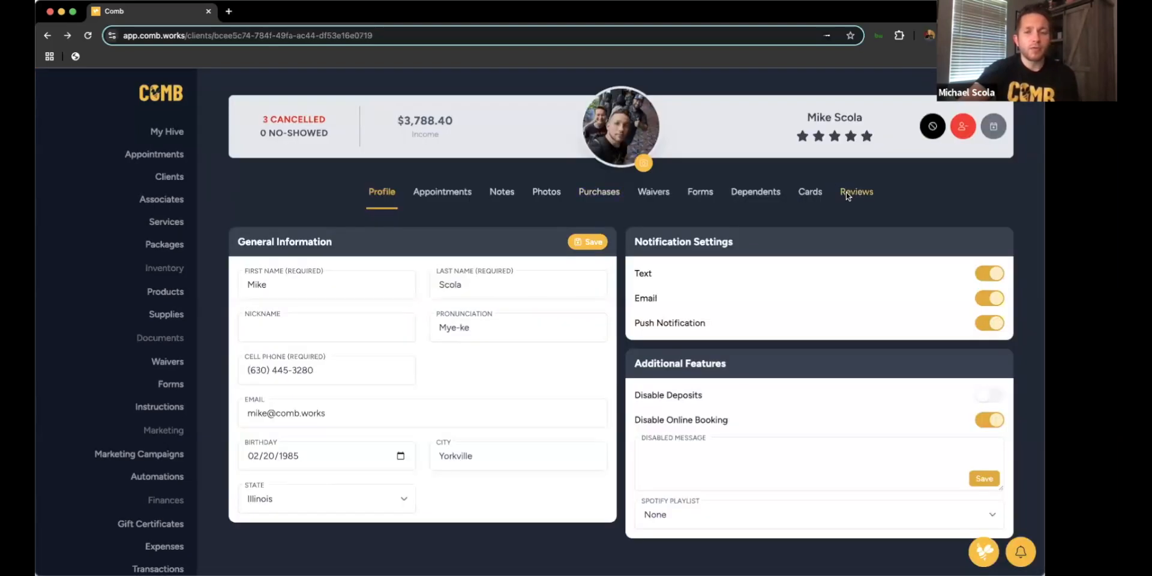
View the client's reviews and look over the blank review form without creating a review.
{"action": "left_click", "coordinate": [852, 193]}
{"action": "left_click", "coordinate": [951, 238]}
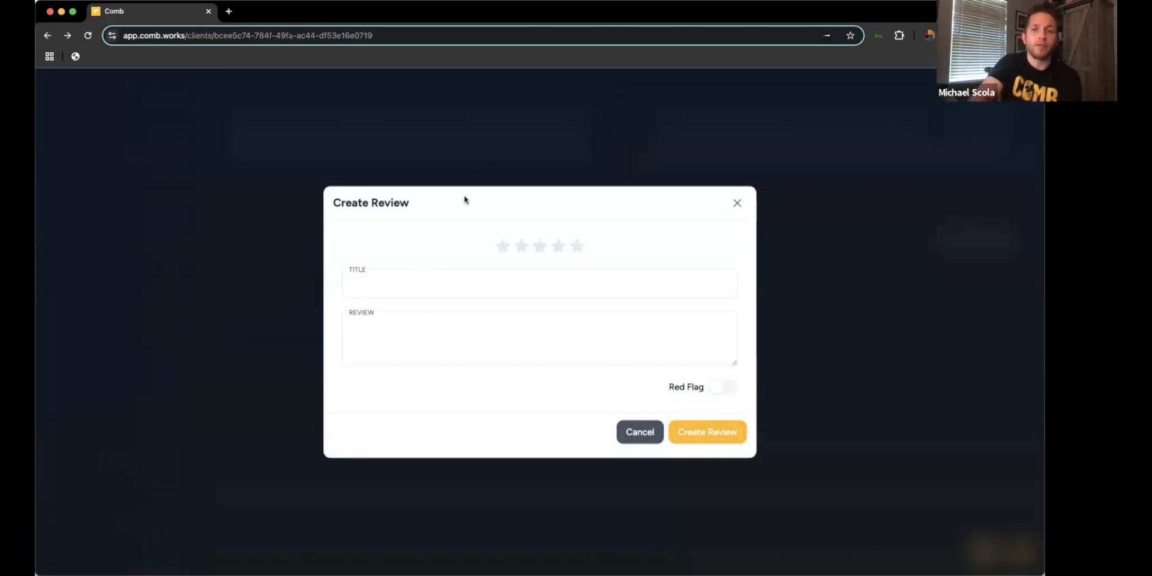
{"action": "left_click", "coordinate": [737, 203]}
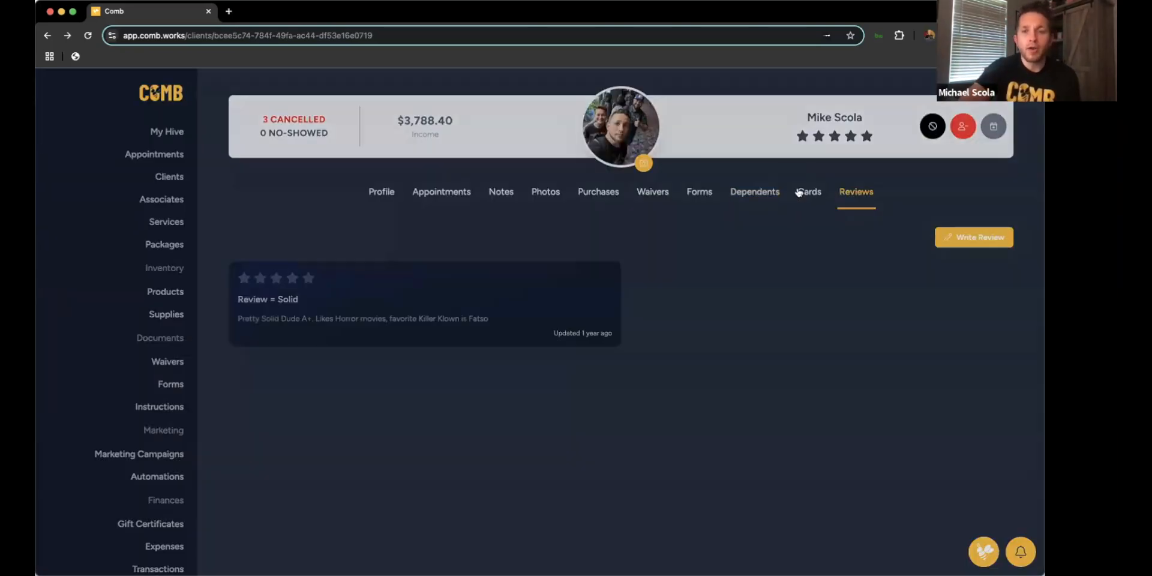
Look over the blank new dependent form without creating a dependent, and view the client's saved payment cards.
{"action": "left_click", "coordinate": [757, 192]}
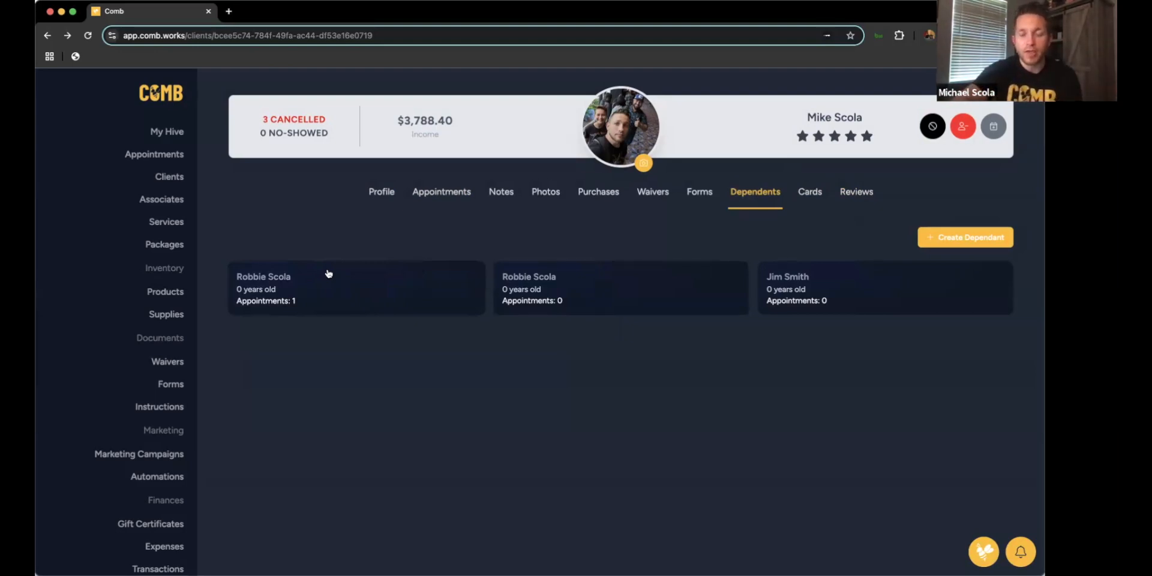
{"action": "left_click", "coordinate": [966, 237]}
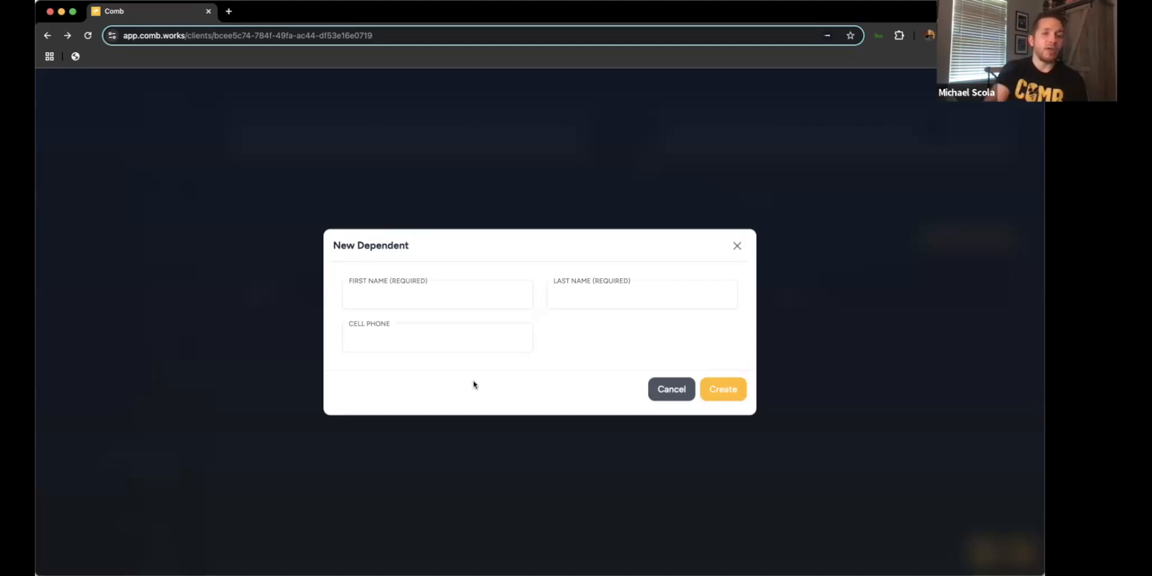
{"action": "left_click", "coordinate": [737, 246]}
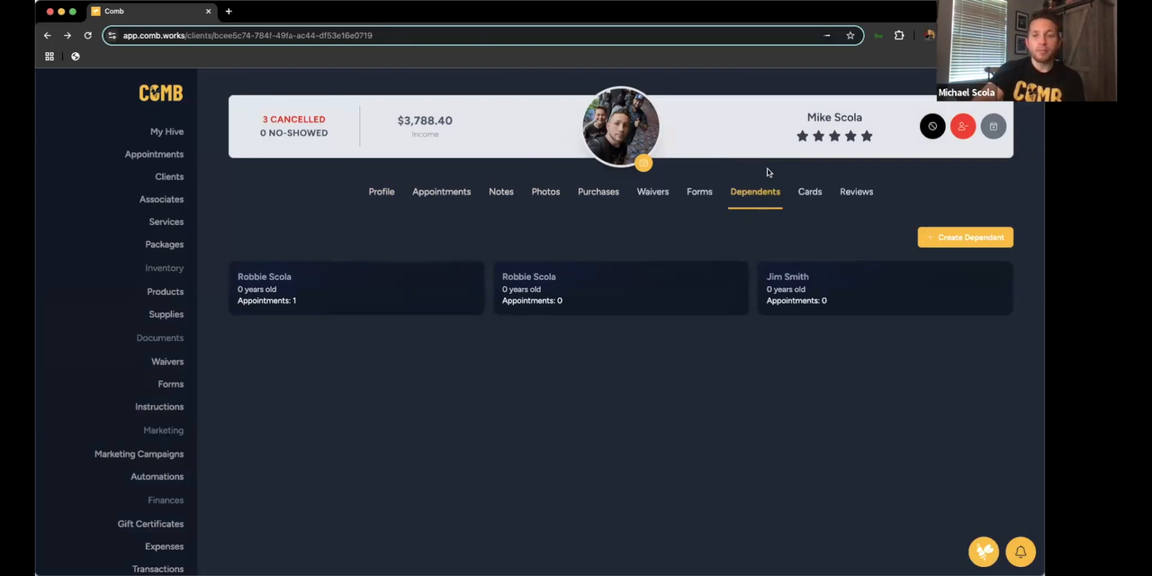
{"action": "left_click", "coordinate": [815, 194]}
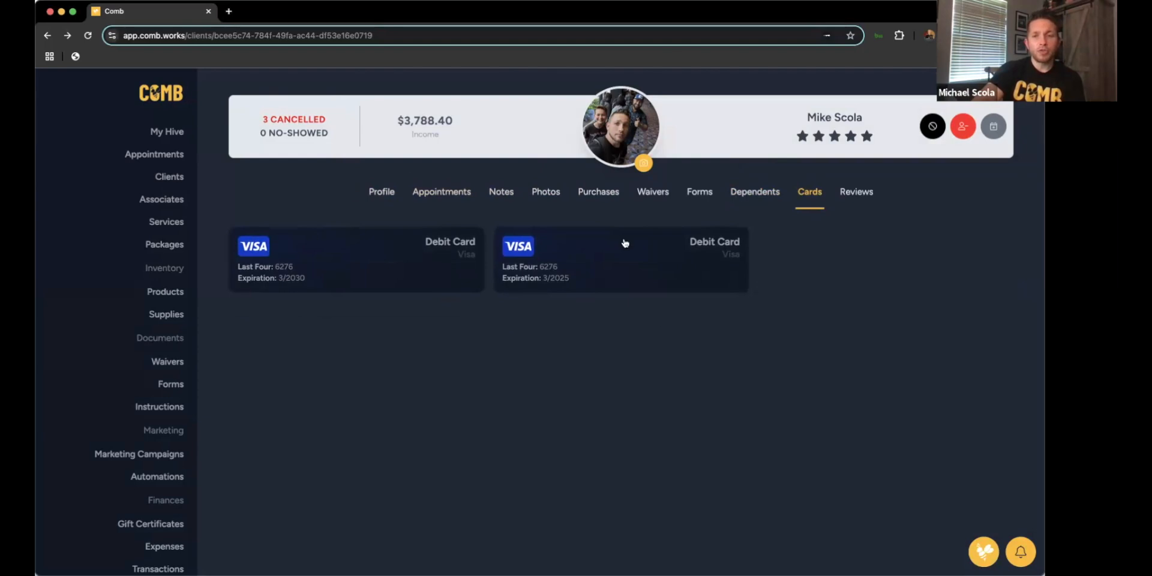
Try a five-star rating and the Red Flag option on a new client review, and discard it without creating it.
{"action": "left_click", "coordinate": [857, 193]}
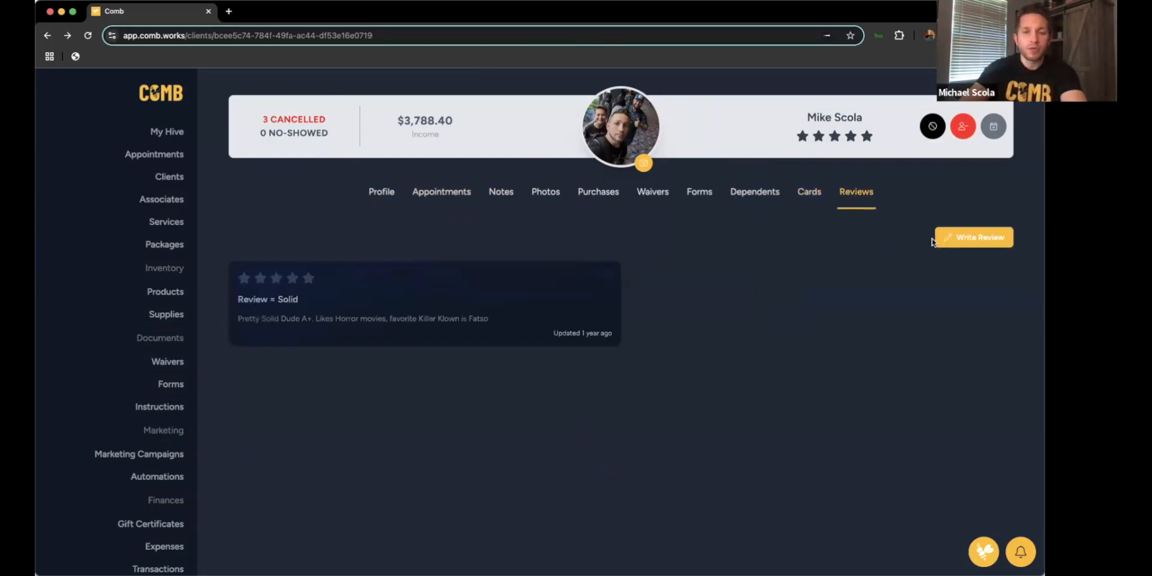
{"action": "left_click", "coordinate": [974, 240]}
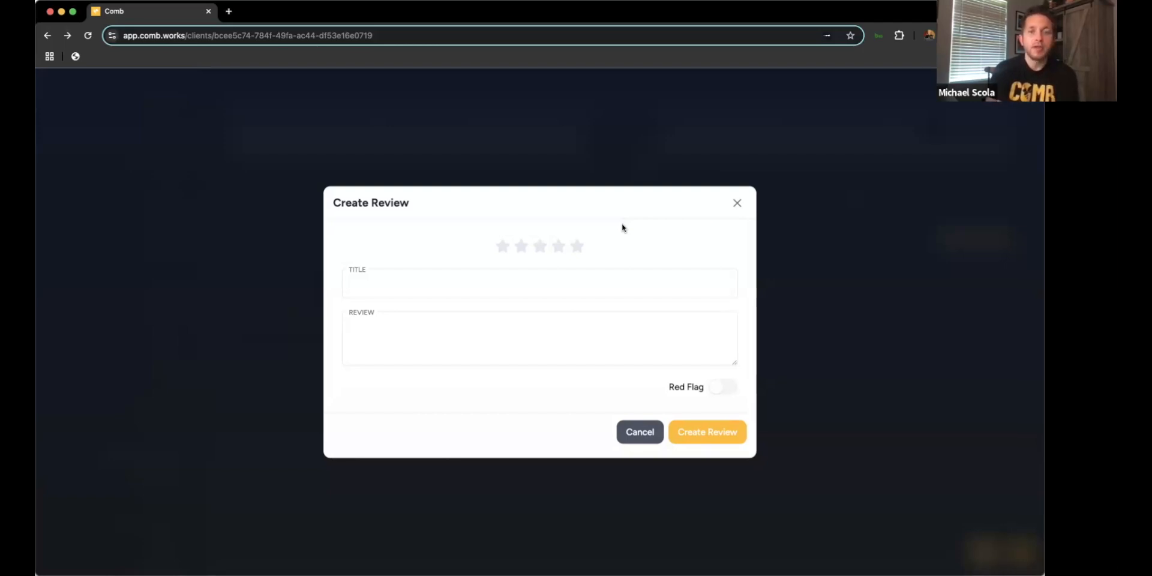
{"action": "left_click", "coordinate": [575, 247]}
{"action": "left_click", "coordinate": [407, 281]}
{"action": "left_click", "coordinate": [511, 340]}
{"action": "left_click", "coordinate": [723, 389]}
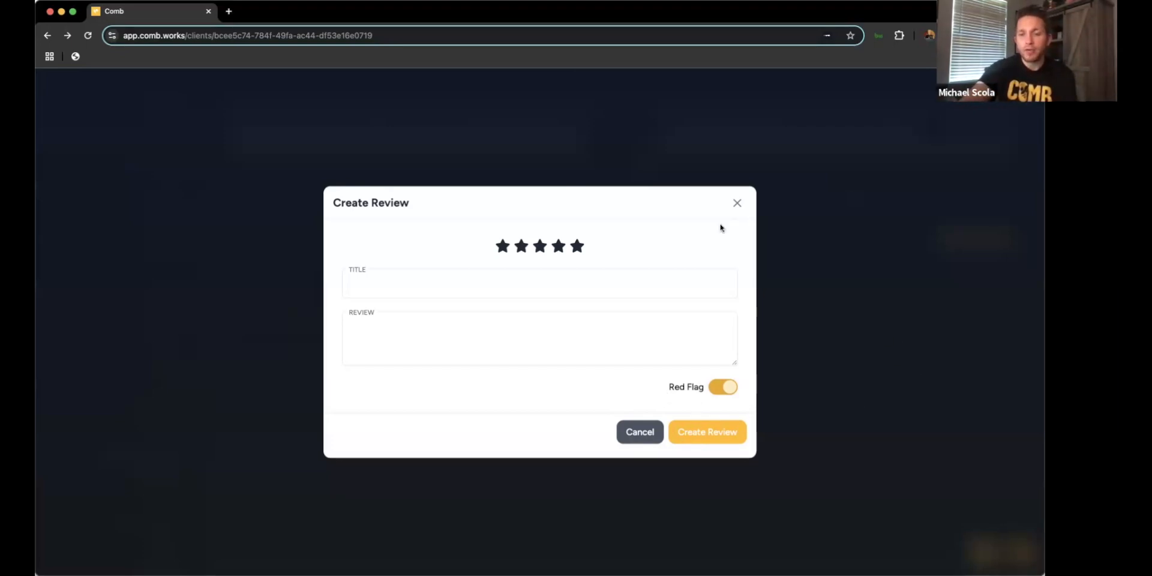
{"action": "left_click", "coordinate": [737, 205]}
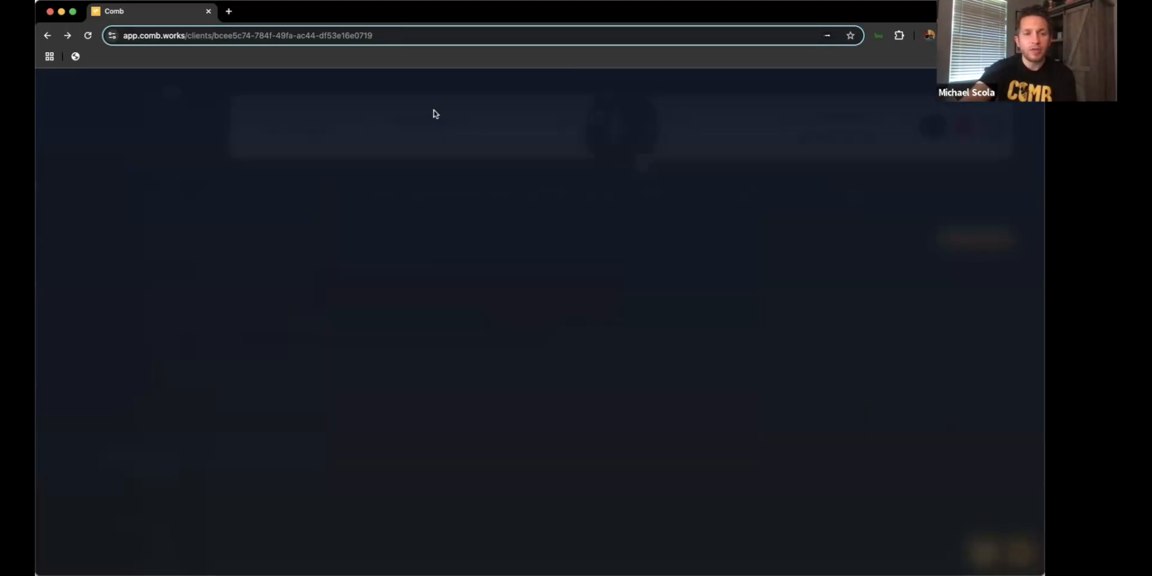
Return to the client's profile information and reopen the client's appointments.
{"action": "left_click", "coordinate": [382, 192]}
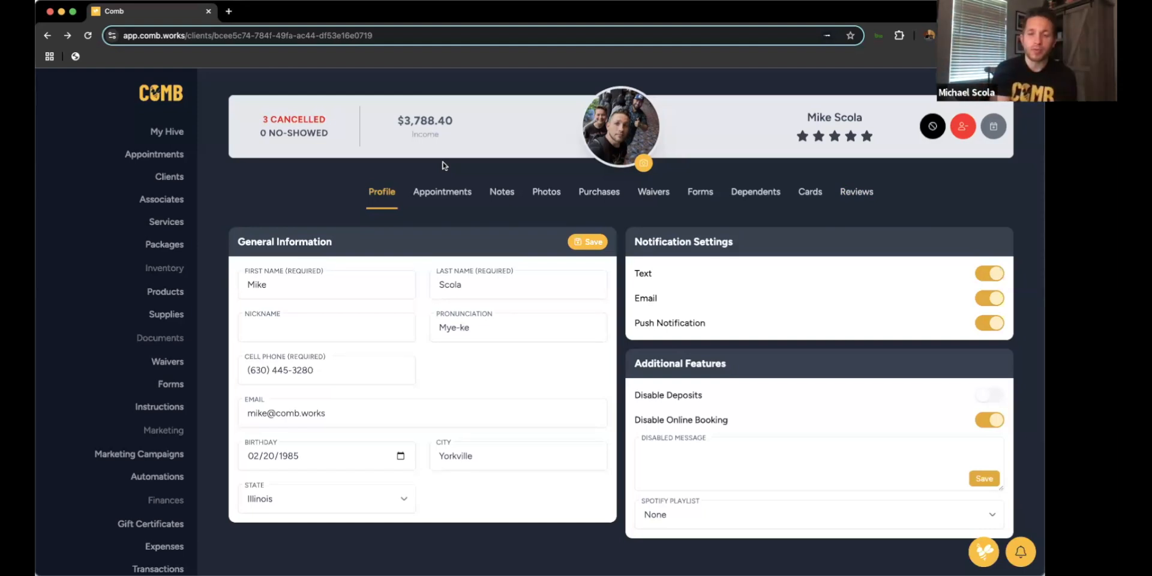
{"action": "left_click", "coordinate": [452, 196]}
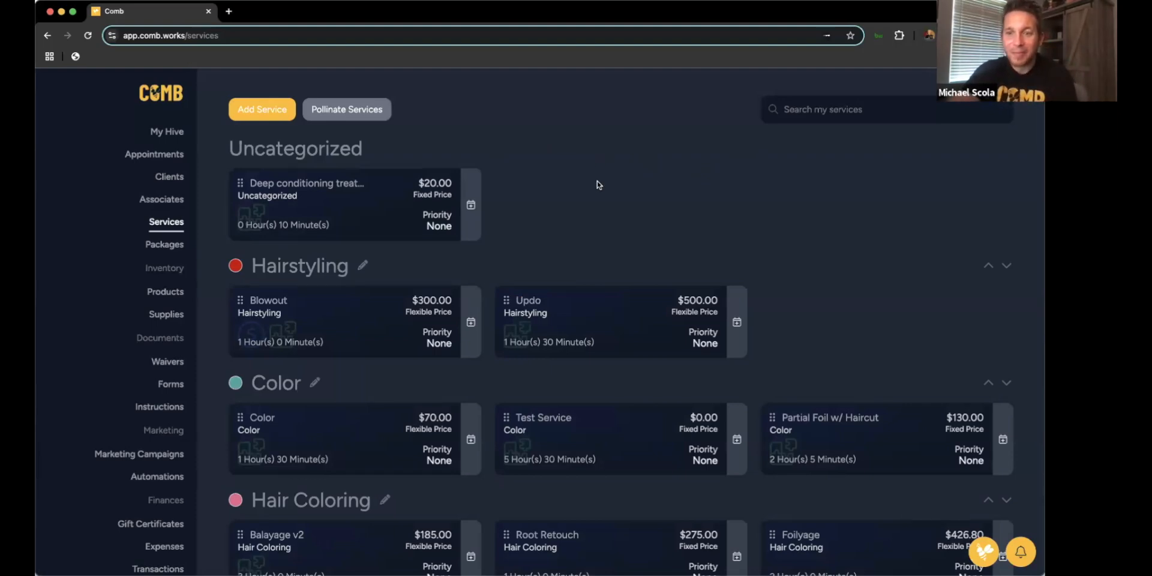
{"action": "left_click", "coordinate": [273, 114]}
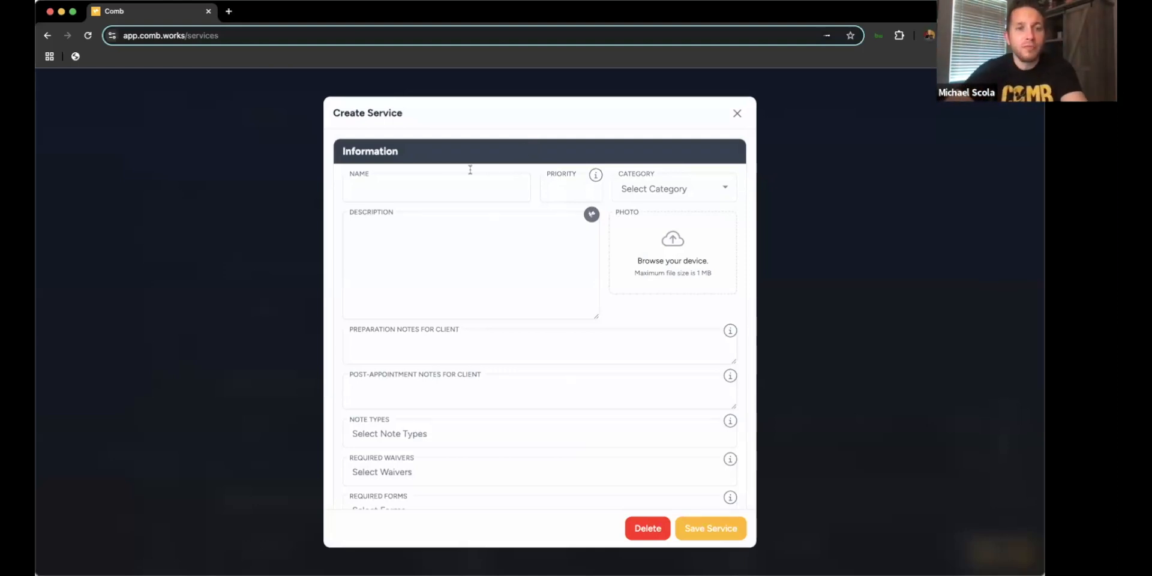
{"action": "left_click", "coordinate": [450, 187]}
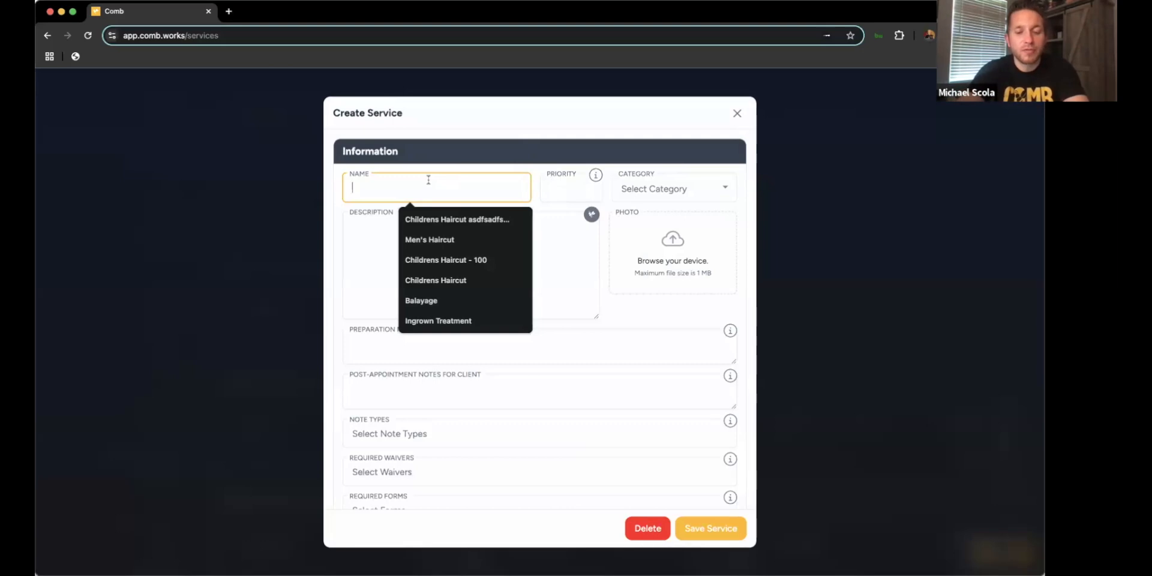
{"action": "type", "text": "Partial "}
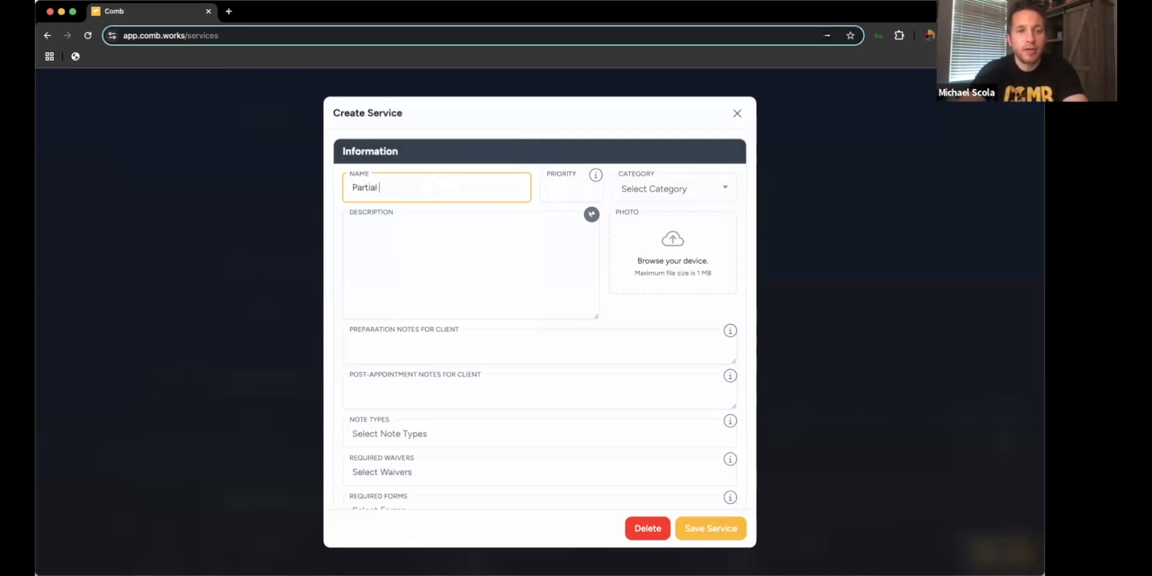
{"action": "type", "text": "Highlight"}
{"action": "left_click", "coordinate": [564, 172]}
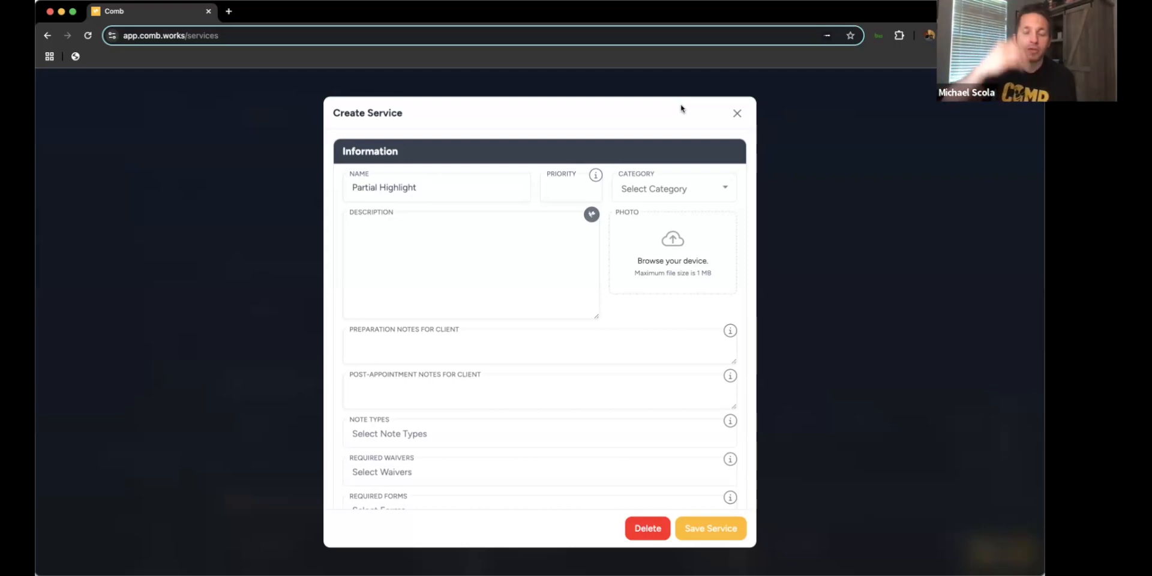
{"action": "left_click", "coordinate": [737, 113]}
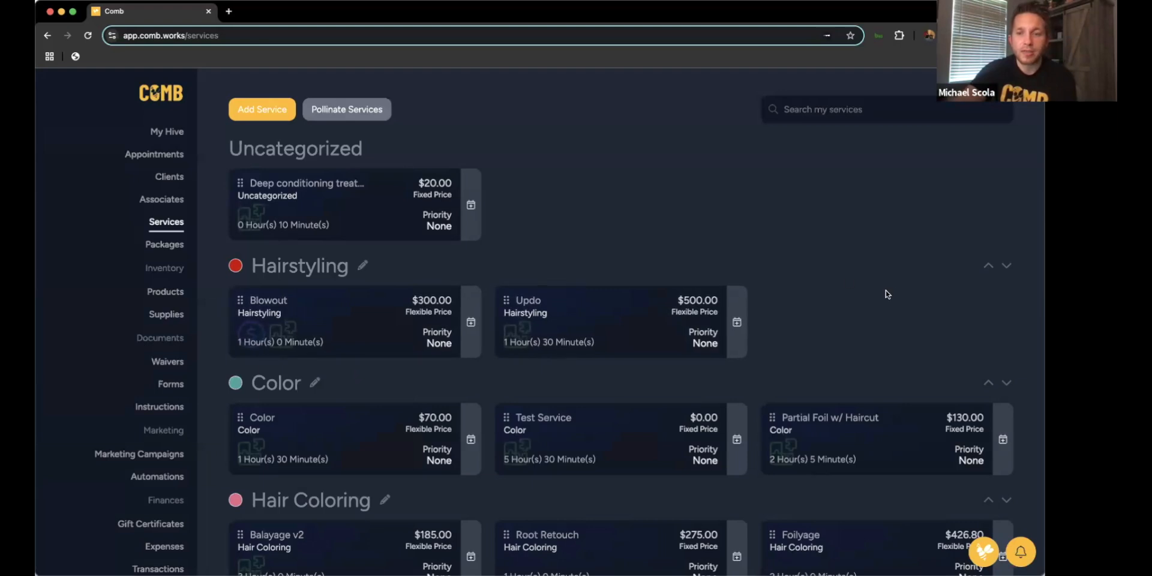
Start a new service and assign it to a newly added category named Color Services v2.
{"action": "left_click", "coordinate": [261, 111]}
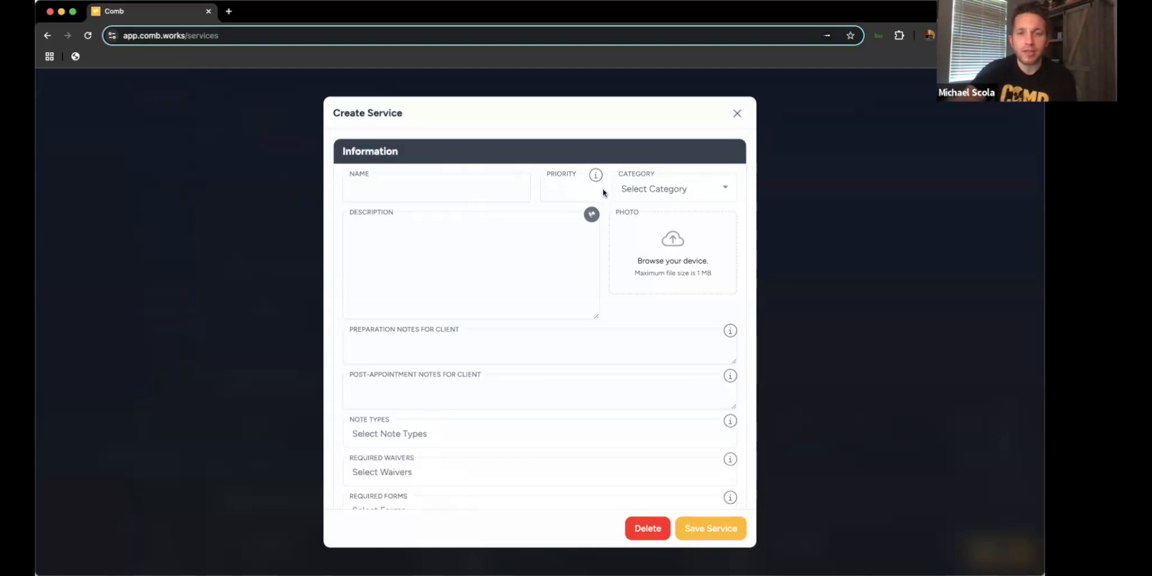
{"action": "left_click", "coordinate": [725, 189]}
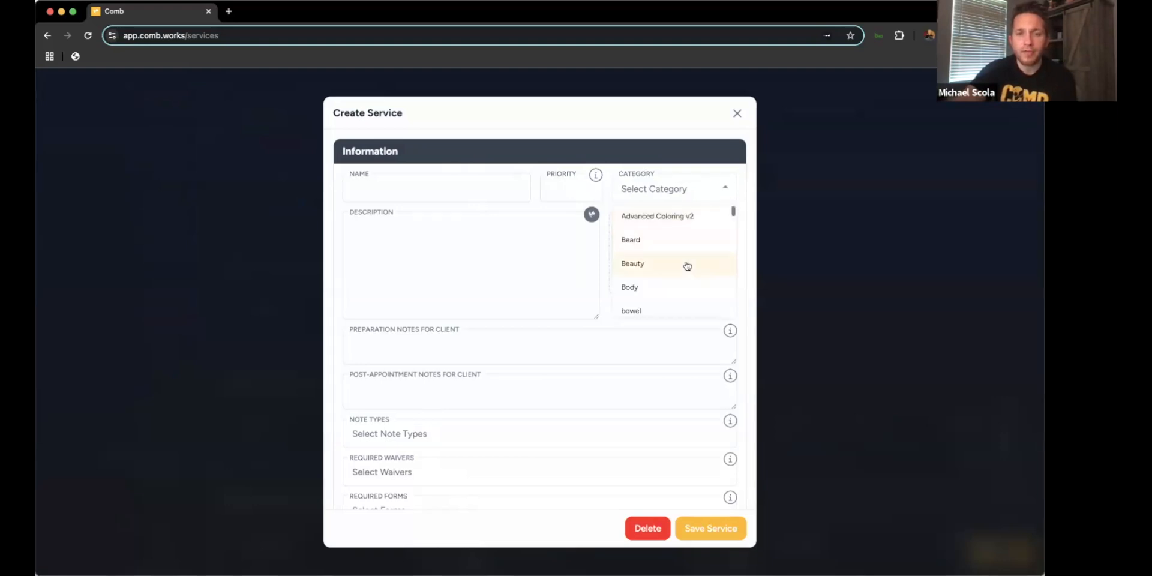
{"action": "scroll", "coordinate": [684, 264], "scroll_direction": "down", "scroll_amount": 5}
{"action": "scroll", "coordinate": [687, 265], "scroll_direction": "up", "scroll_amount": 5}
{"action": "left_click", "coordinate": [648, 162]}
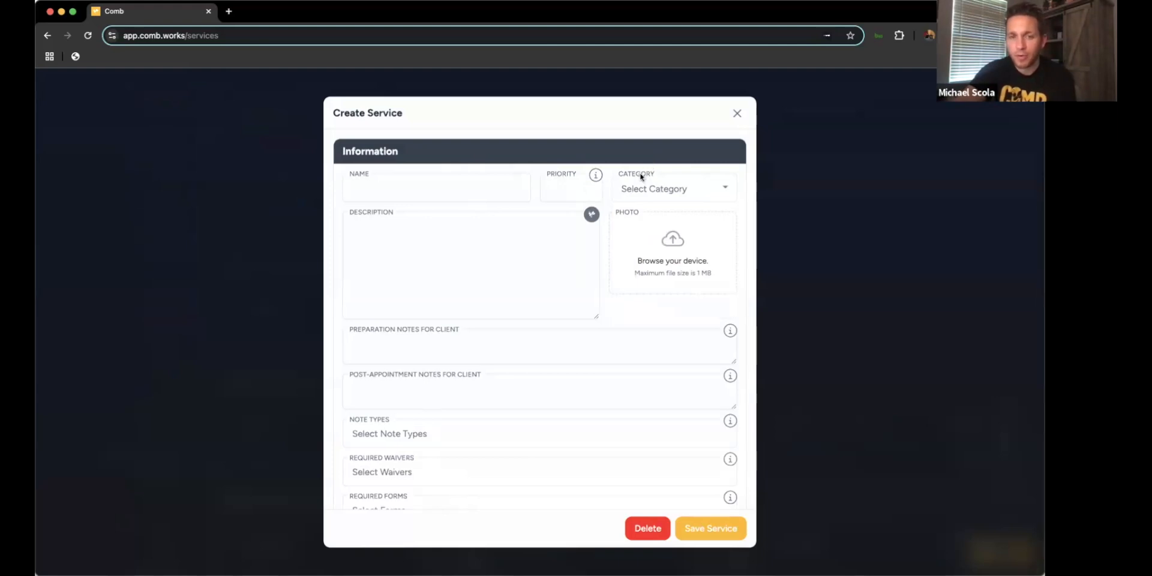
{"action": "left_click", "coordinate": [625, 186]}
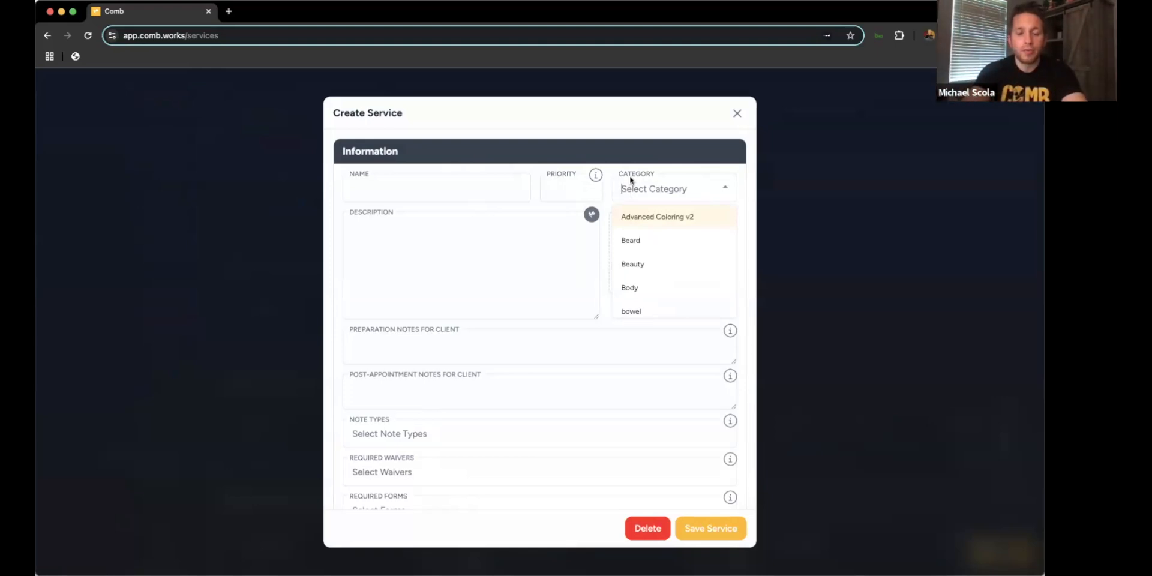
{"action": "type", "text": "Color Ser"}
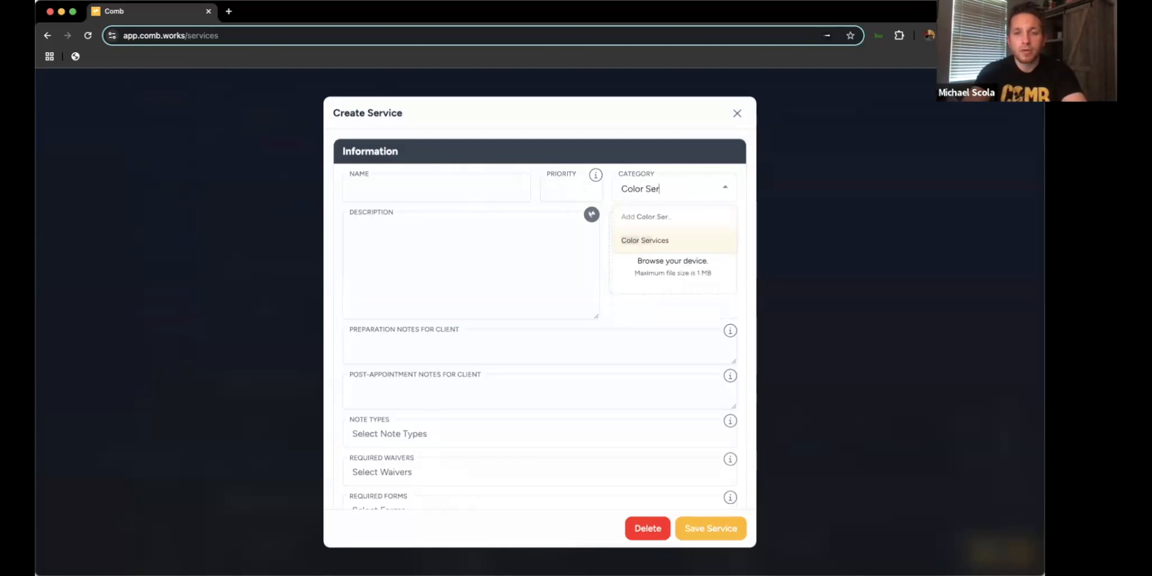
{"action": "type", "text": "vices v2"}
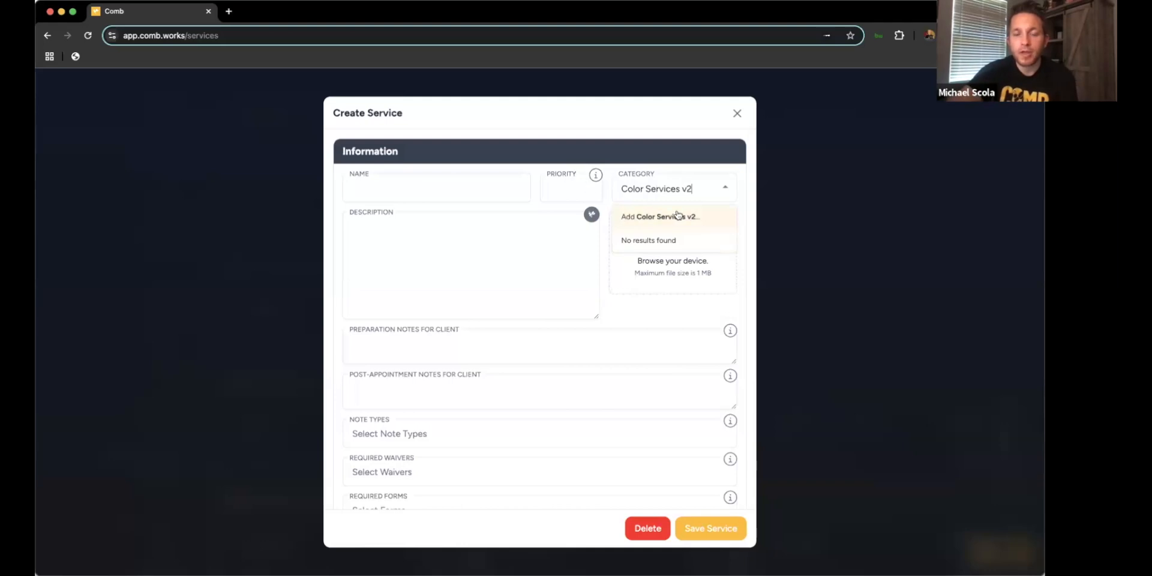
{"action": "left_click", "coordinate": [660, 216]}
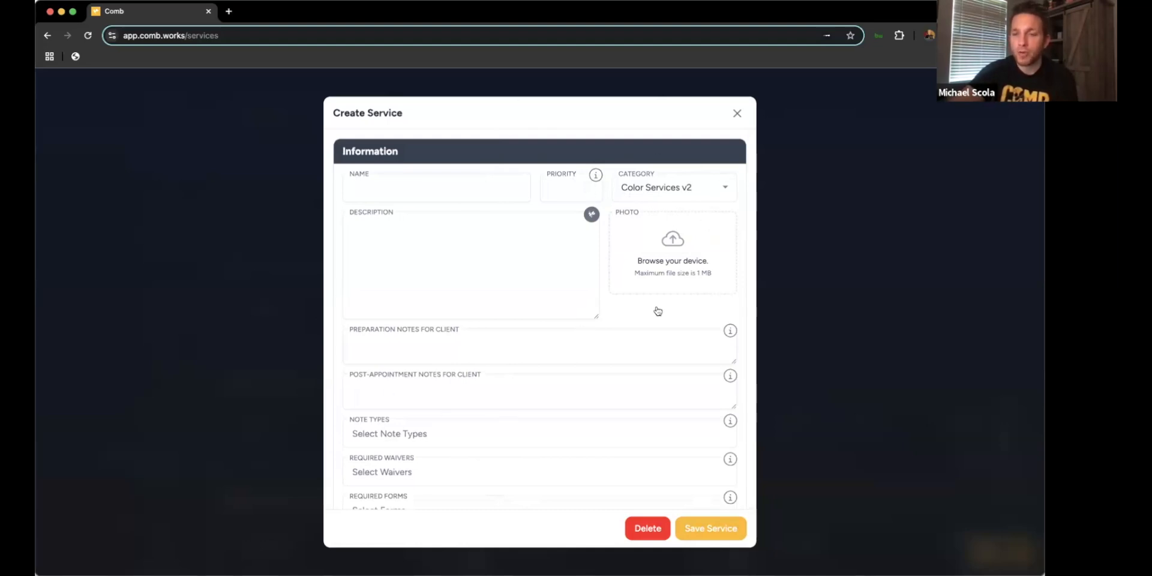
Name the new service Partial Highlight.
{"action": "left_click", "coordinate": [414, 244]}
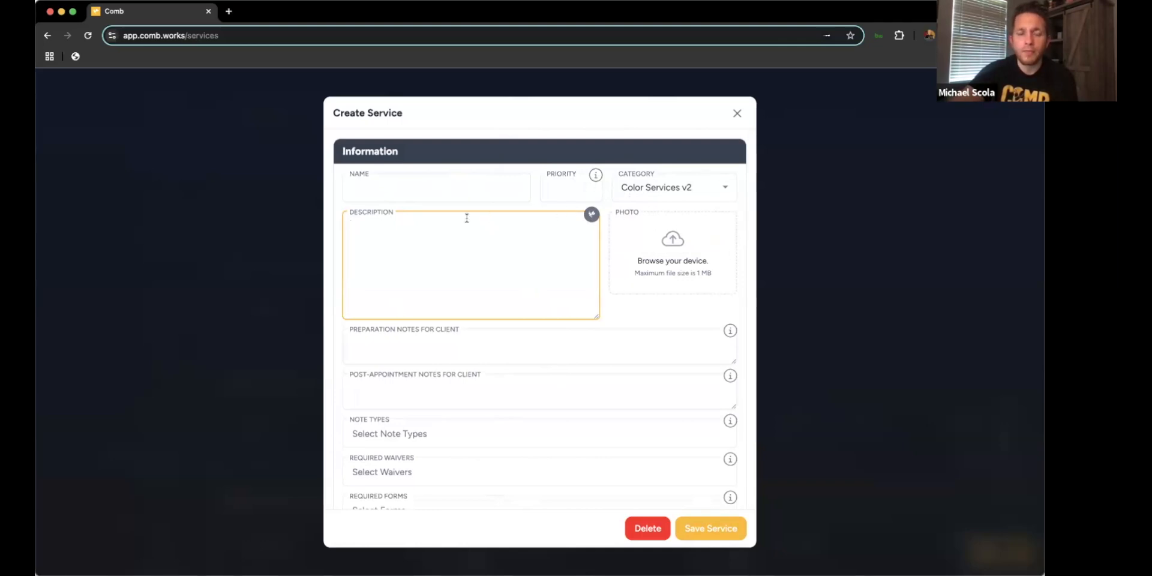
{"action": "left_click", "coordinate": [447, 186]}
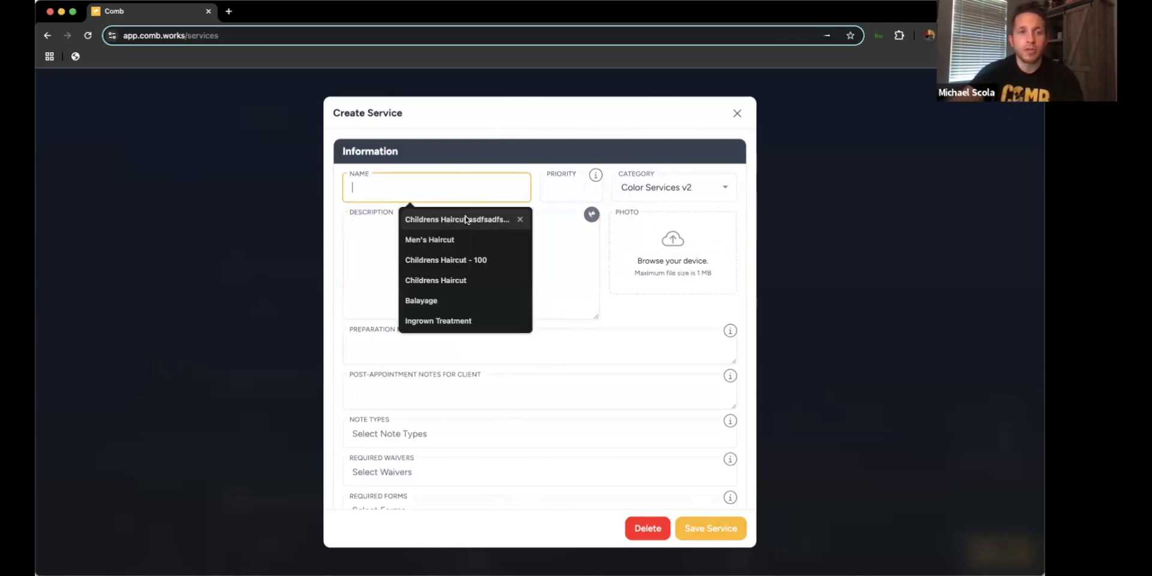
{"action": "type", "text": "Partial Highlight"}
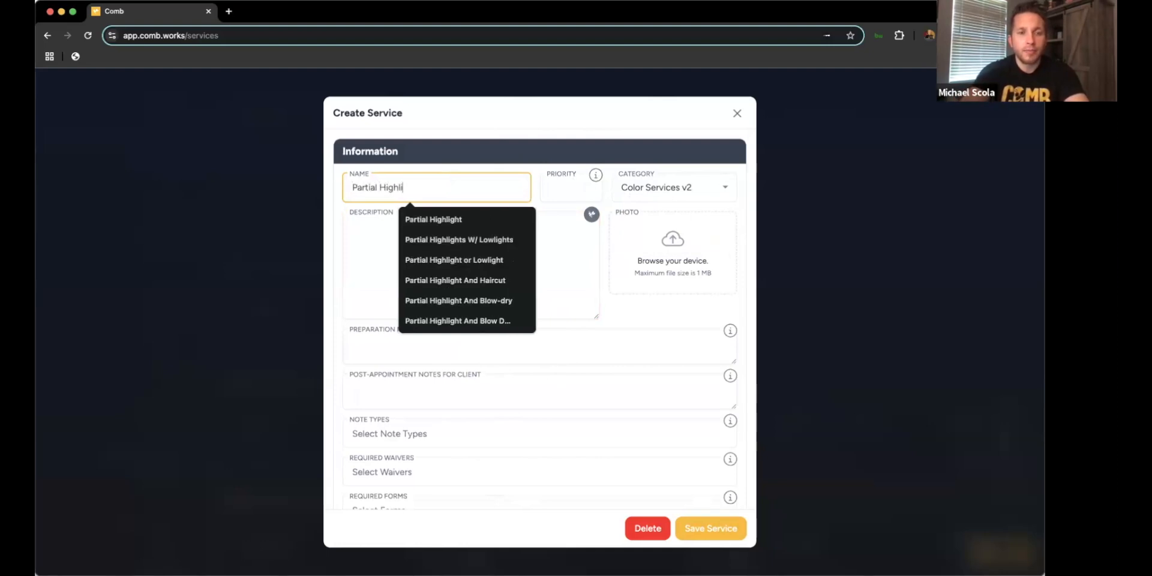
{"action": "left_click", "coordinate": [529, 152]}
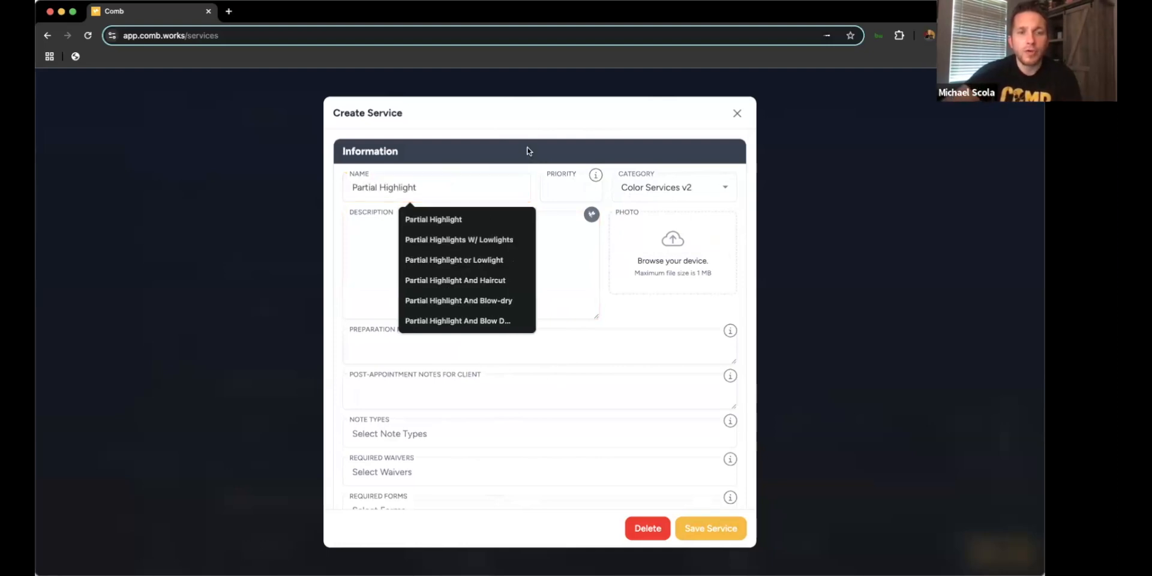
Generate the Partial Highlight service description with Pollinate, using the Informative tone.
{"action": "left_click", "coordinate": [592, 216]}
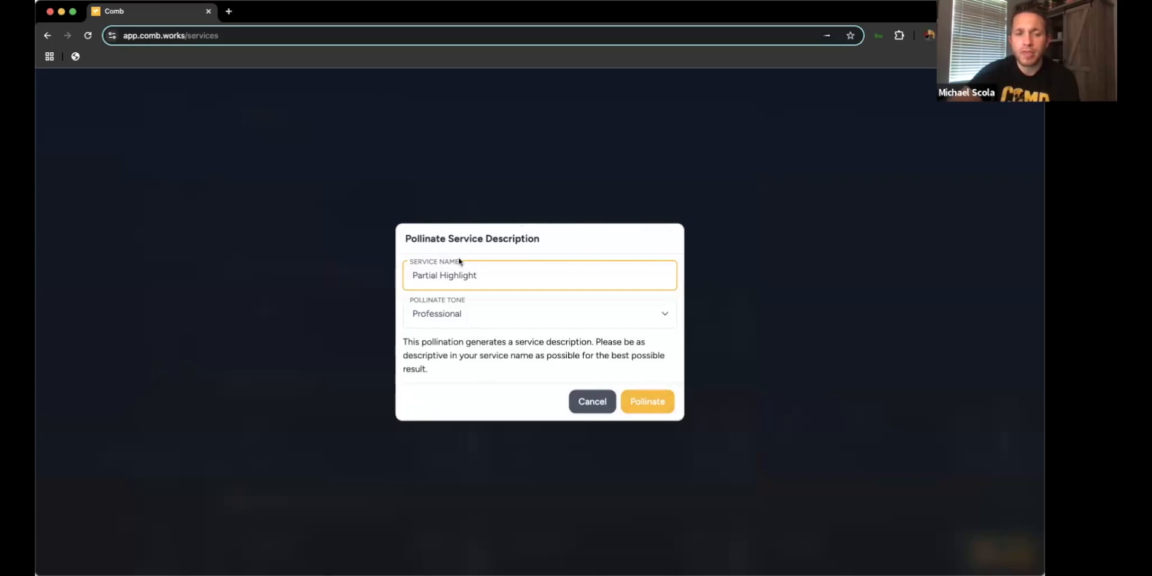
{"action": "left_click", "coordinate": [540, 318]}
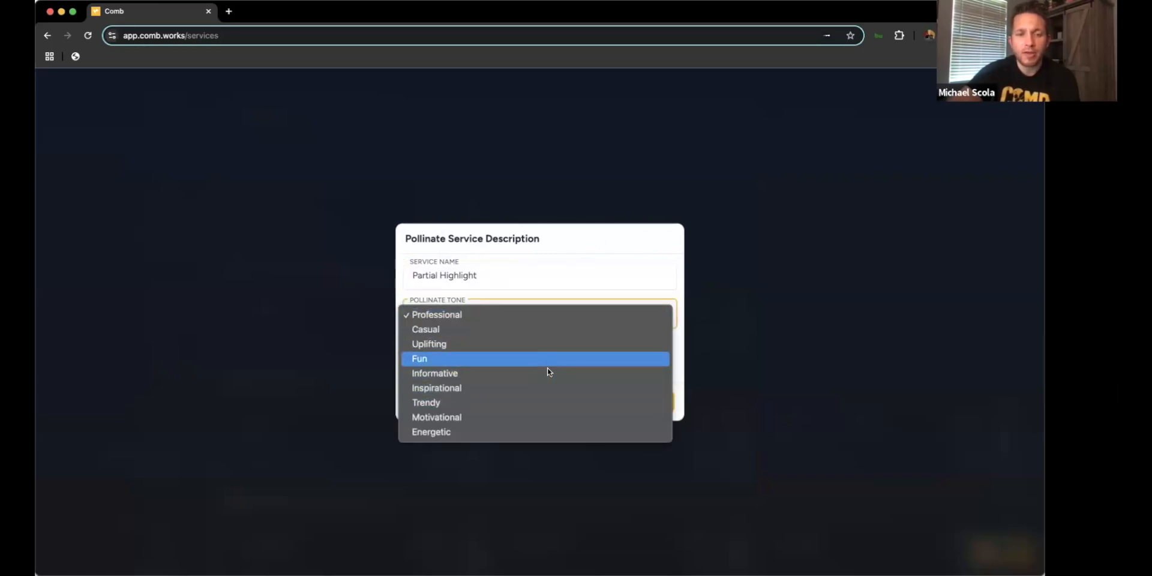
{"action": "left_click", "coordinate": [546, 374]}
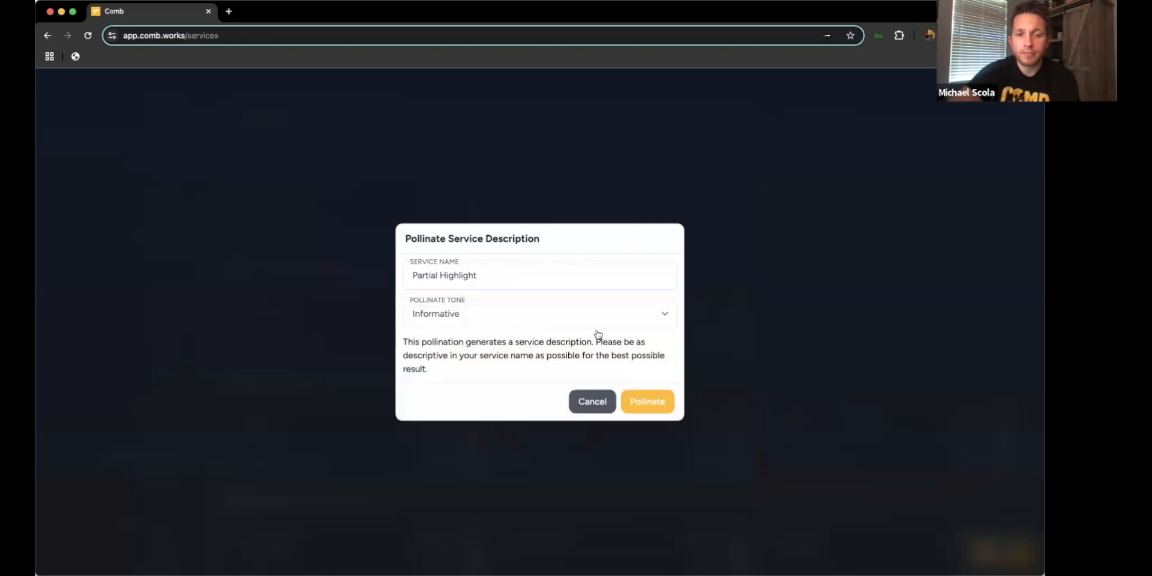
{"action": "left_click", "coordinate": [646, 402]}
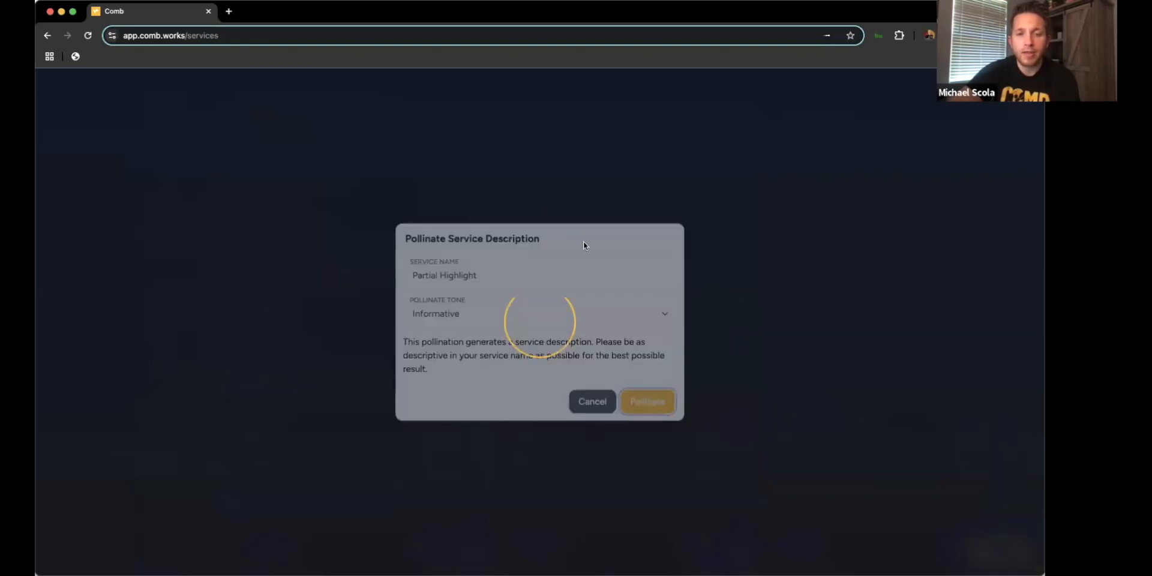
{"action": "left_click_drag", "start_coordinate": [455, 238], "coordinate": [473, 124]}
{"action": "left_click", "coordinate": [499, 248]}
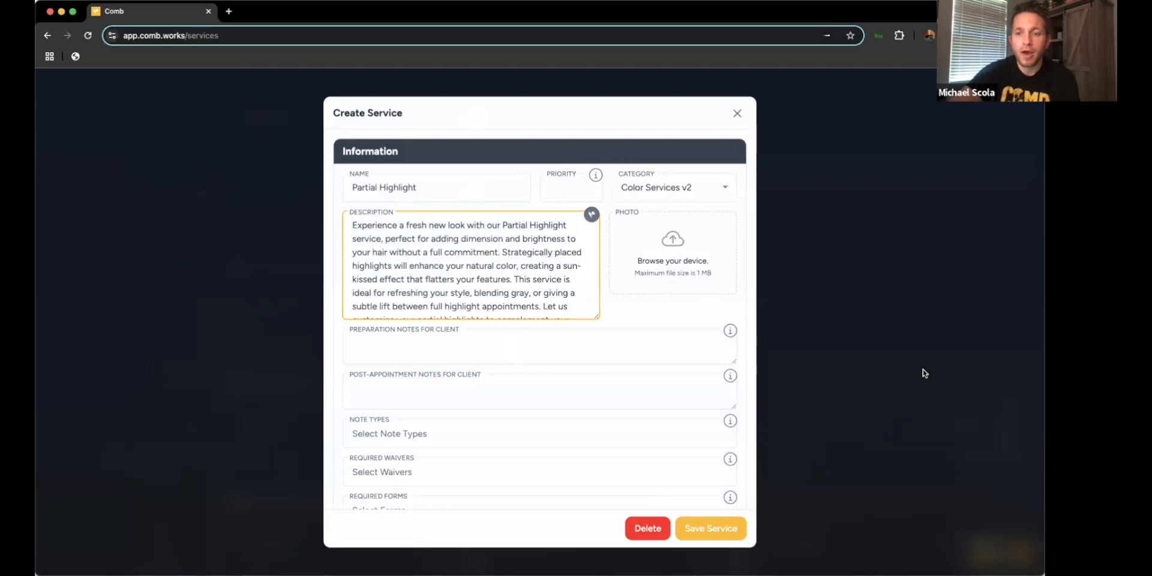
{"action": "left_click", "coordinate": [621, 319]}
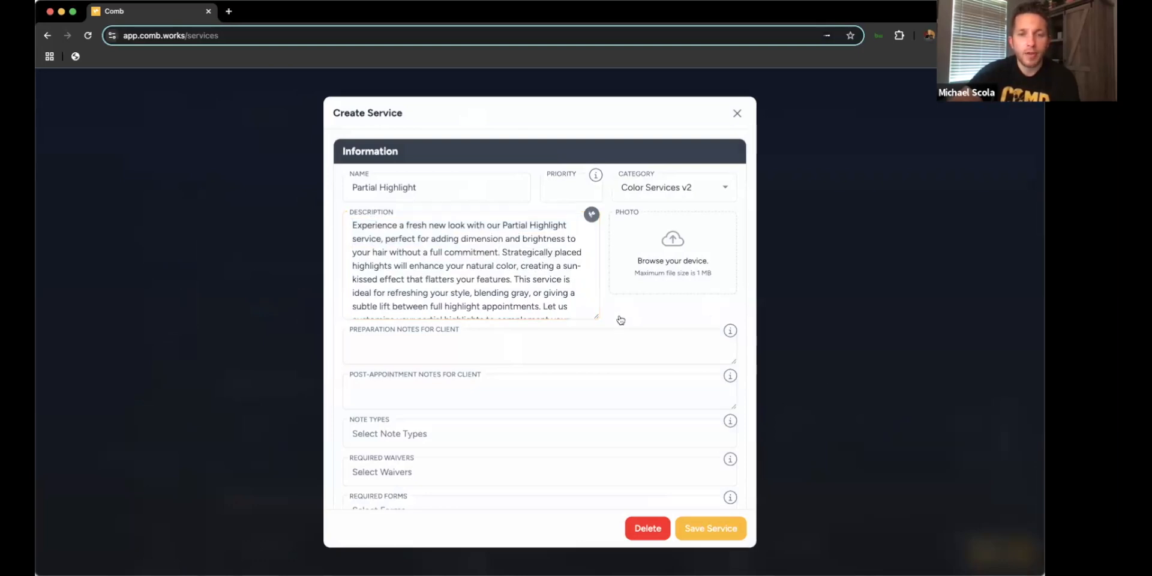
Look over the service's preparation and post-appointment client notes fields, leaving both blank.
{"action": "left_click", "coordinate": [459, 346]}
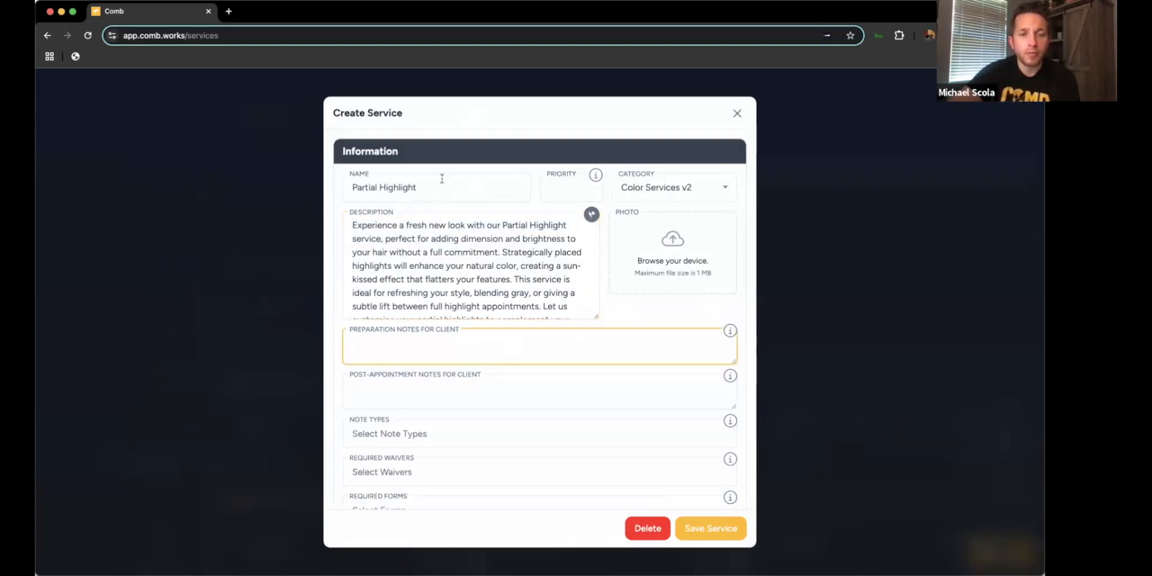
{"action": "scroll", "coordinate": [441, 178], "scroll_direction": "down", "scroll_amount": 3}
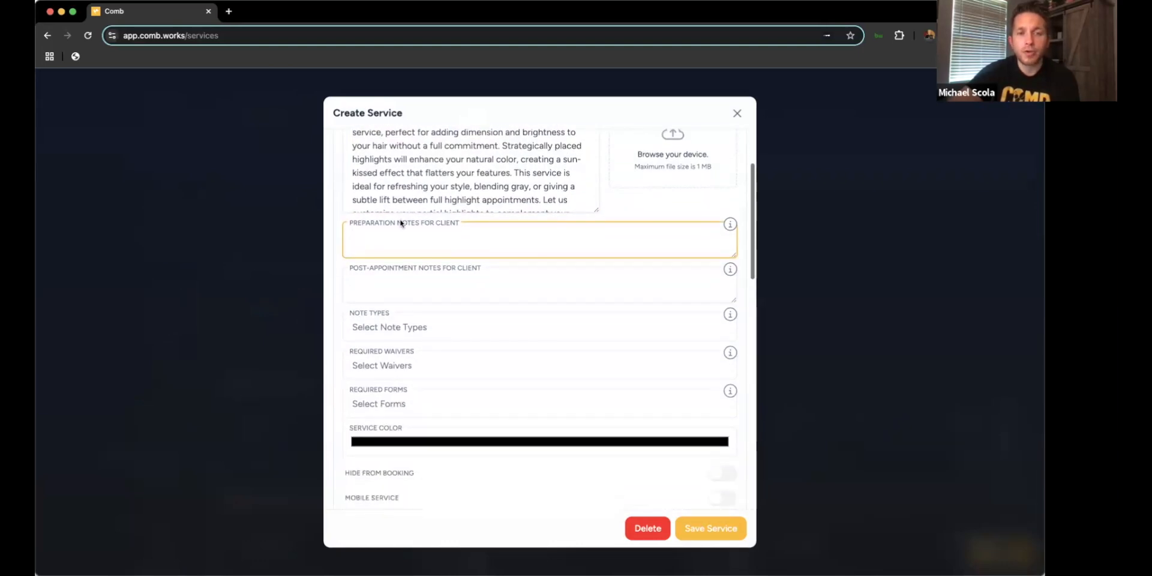
{"action": "left_click", "coordinate": [454, 285]}
{"action": "left_click", "coordinate": [447, 243]}
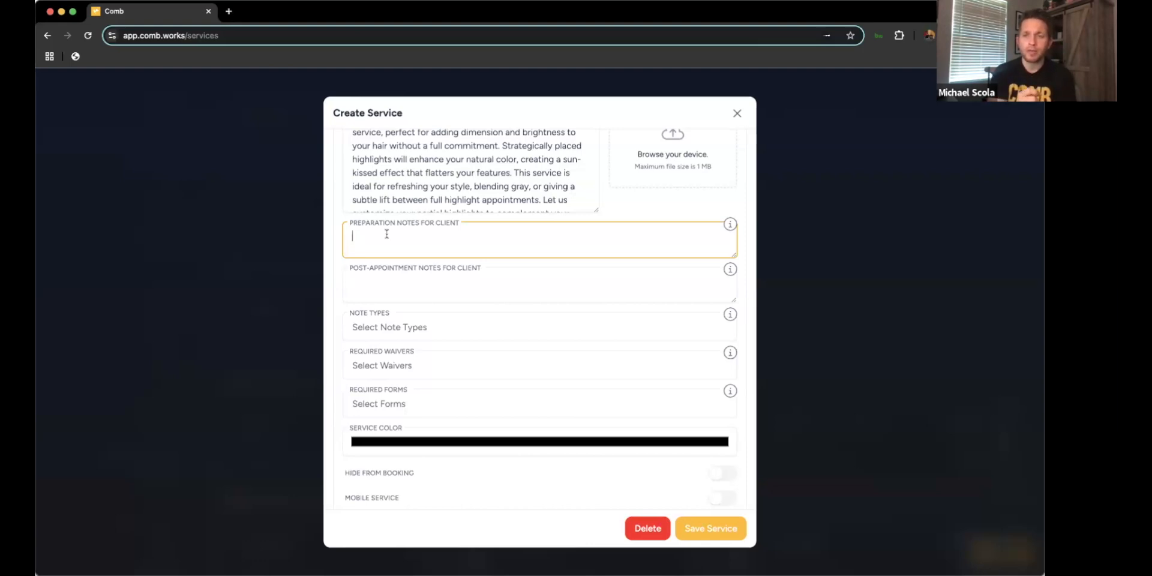
{"action": "left_click", "coordinate": [389, 279]}
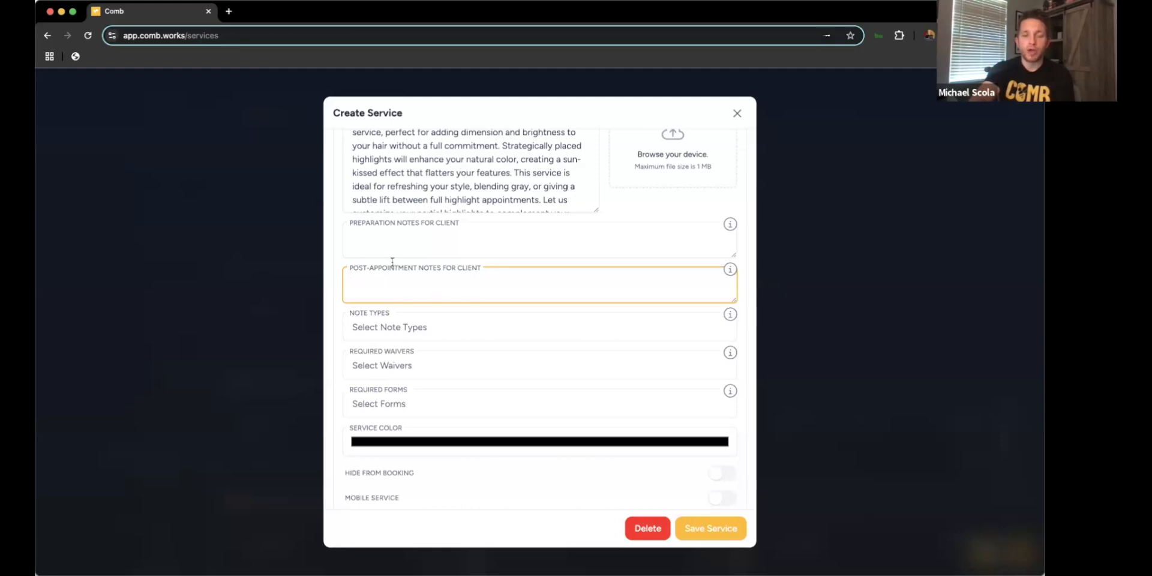
Try assigning the Formula and General note types to the Partial Highlight service.
{"action": "scroll", "coordinate": [442, 236], "scroll_direction": "down", "scroll_amount": 5}
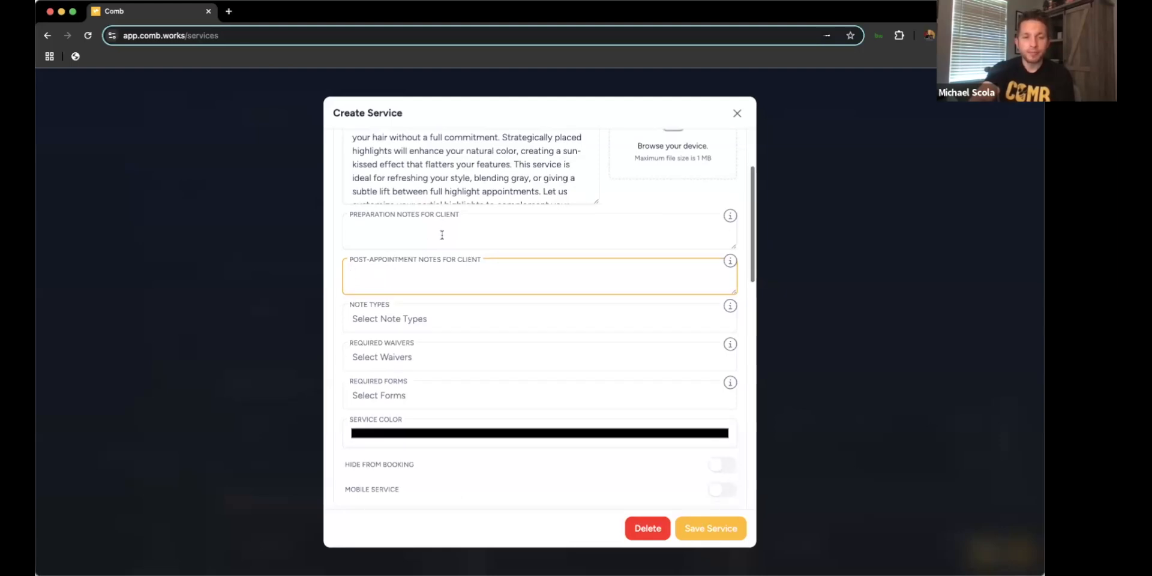
{"action": "left_click", "coordinate": [437, 174]}
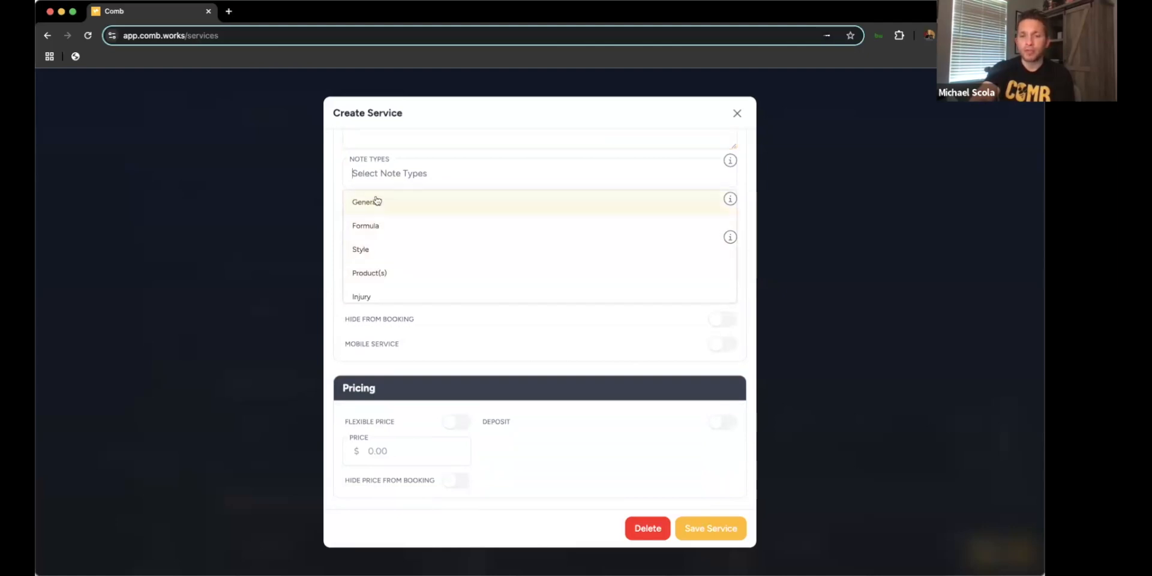
{"action": "left_click", "coordinate": [394, 230]}
{"action": "left_click", "coordinate": [403, 208]}
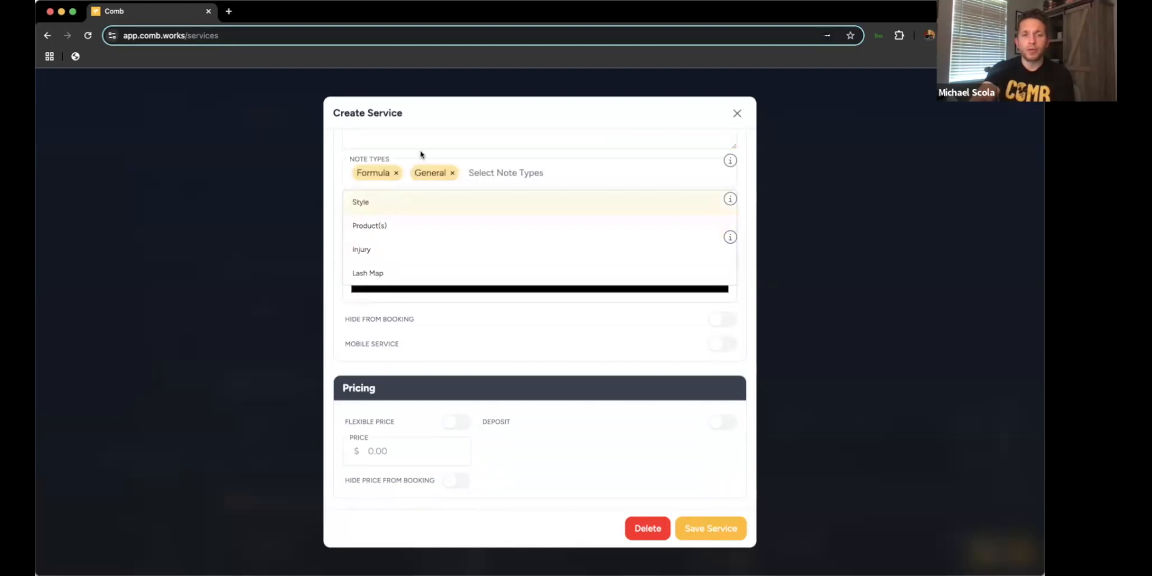
{"action": "left_click", "coordinate": [420, 155]}
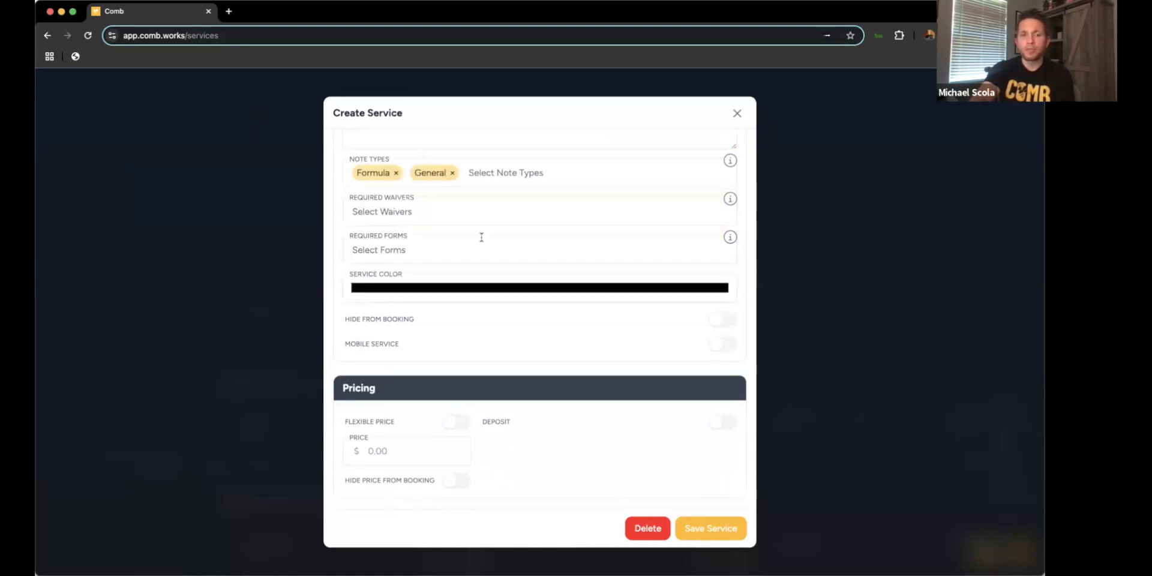
Remove the Formula and General note types from the service.
{"action": "scroll", "coordinate": [480, 234], "scroll_direction": "up", "scroll_amount": 6}
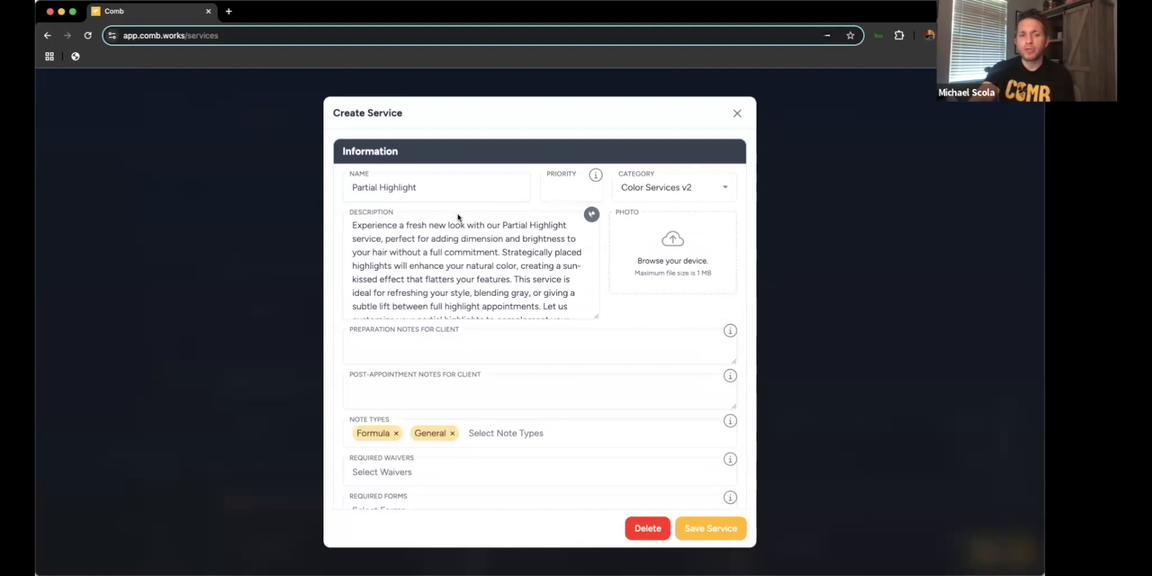
{"action": "scroll", "coordinate": [470, 294], "scroll_direction": "down", "scroll_amount": 2}
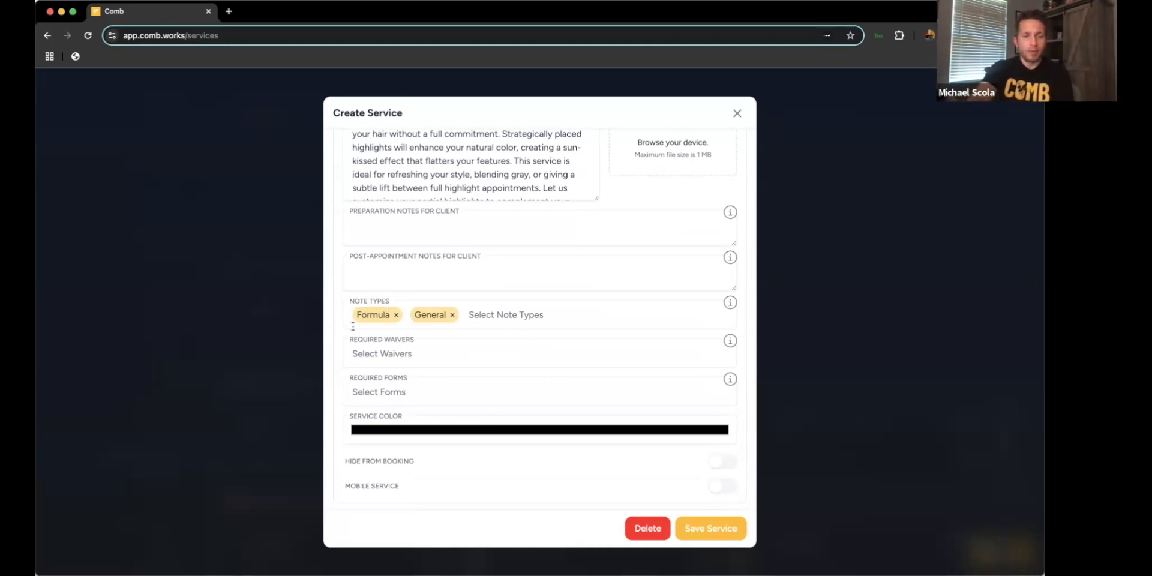
{"action": "left_click", "coordinate": [395, 316]}
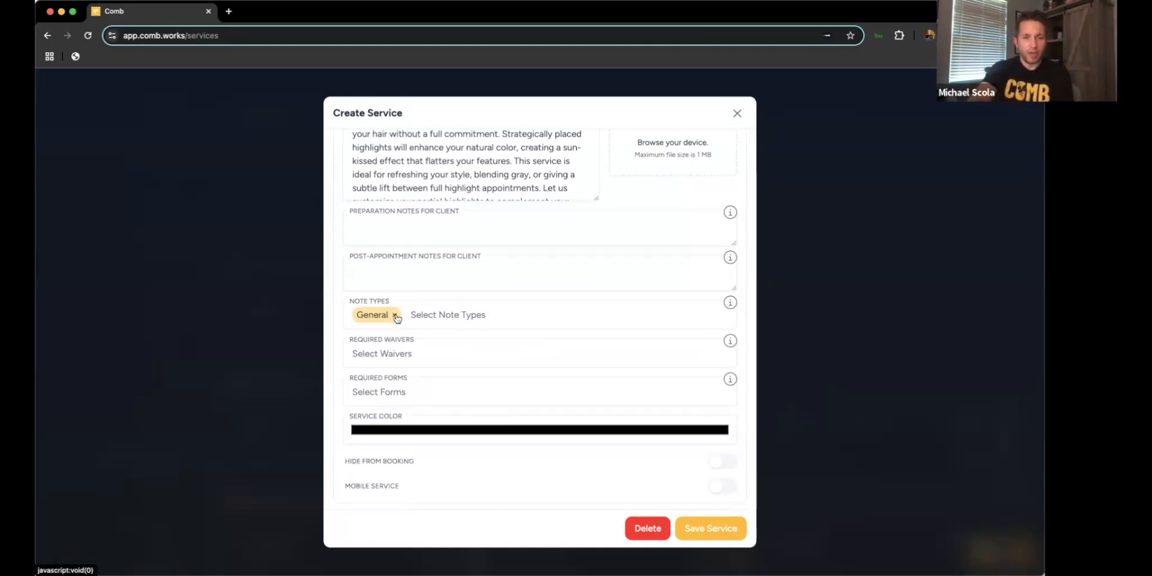
{"action": "left_click", "coordinate": [394, 316]}
Look through the waivers that can be required for the Partial Highlight service, selecting none.
{"action": "scroll", "coordinate": [412, 274], "scroll_direction": "down", "scroll_amount": 3}
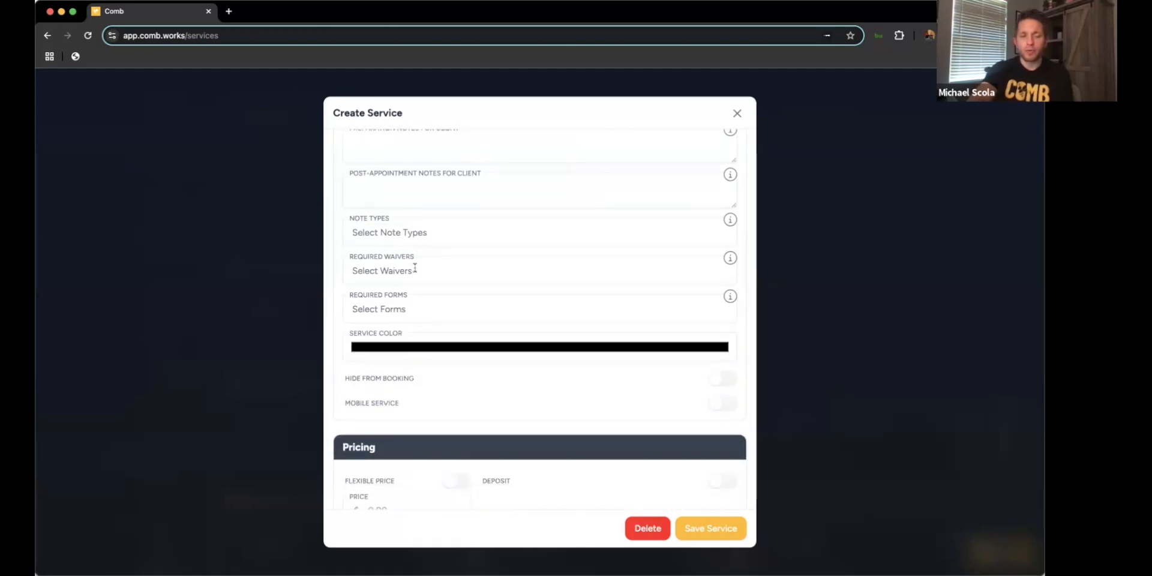
{"action": "left_click", "coordinate": [414, 268]}
{"action": "scroll", "coordinate": [421, 290], "scroll_direction": "down", "scroll_amount": 5}
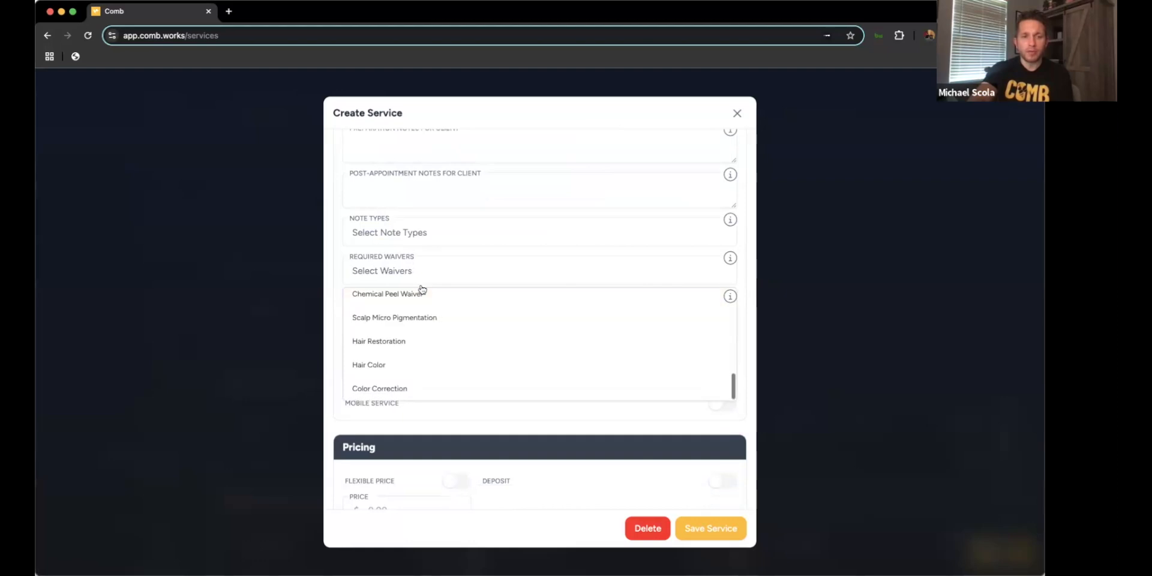
{"action": "scroll", "coordinate": [423, 289], "scroll_direction": "up", "scroll_amount": 3}
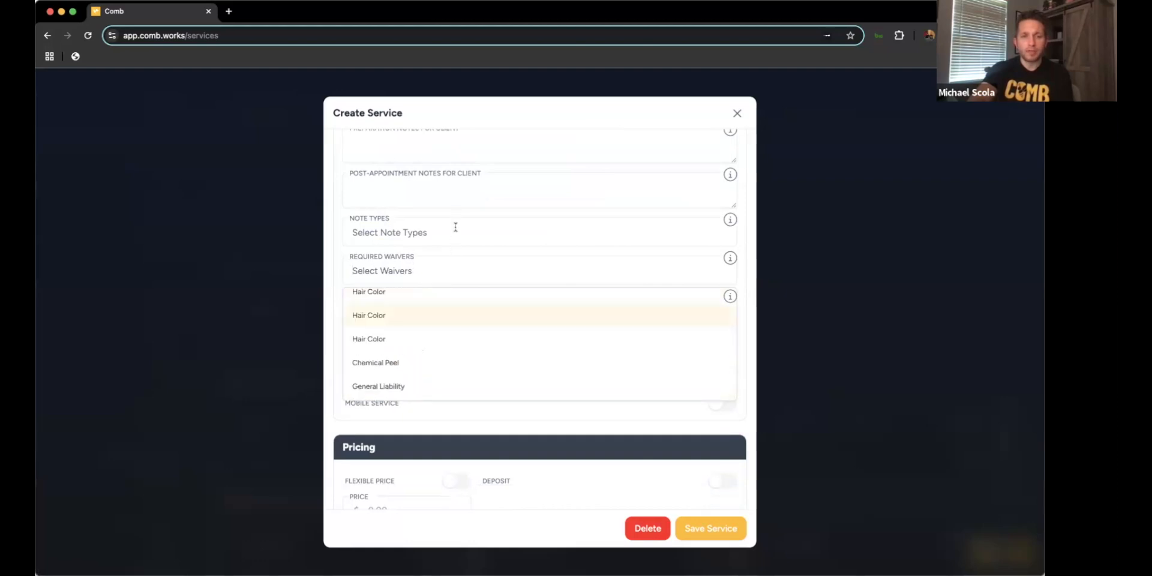
{"action": "left_click", "coordinate": [469, 202]}
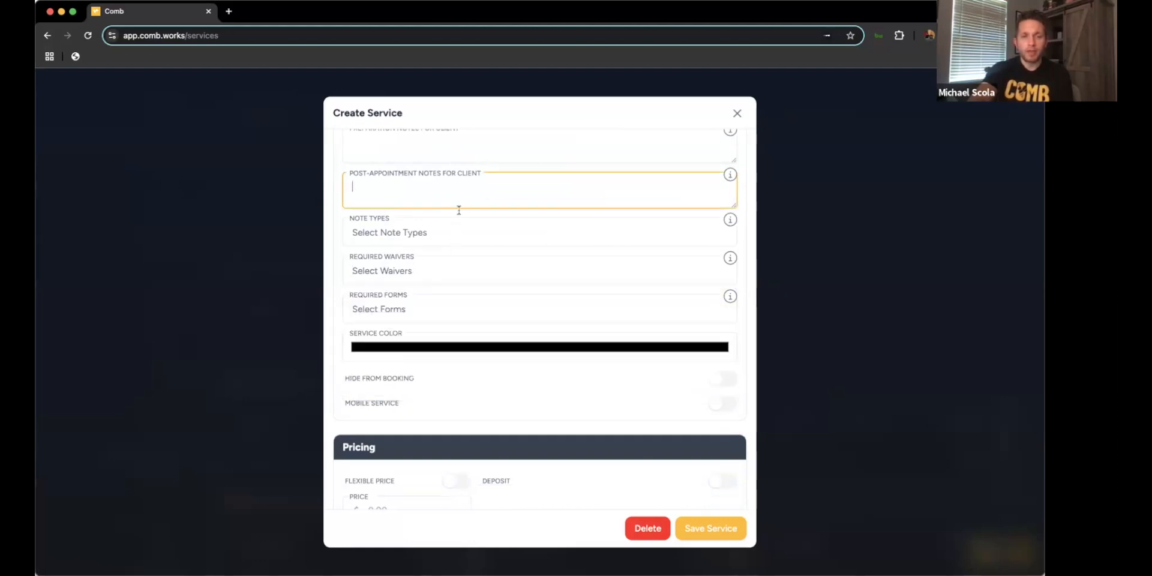
Check the available required forms without selecting any, and look over the service color, booking visibility and pricing settings.
{"action": "left_click", "coordinate": [434, 304]}
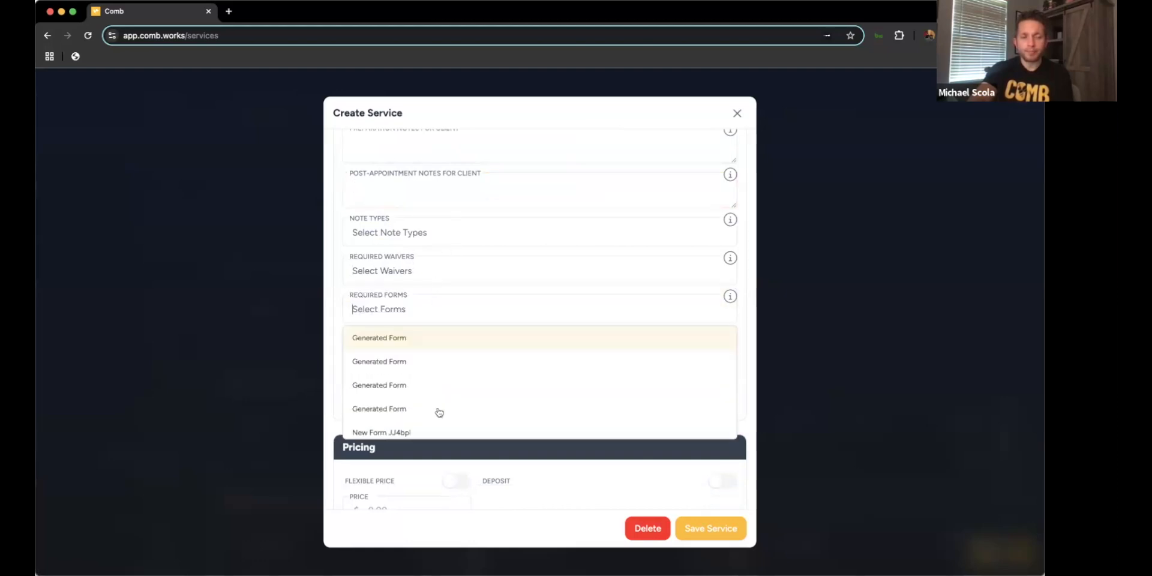
{"action": "left_click", "coordinate": [452, 233]}
{"action": "left_click", "coordinate": [458, 195]}
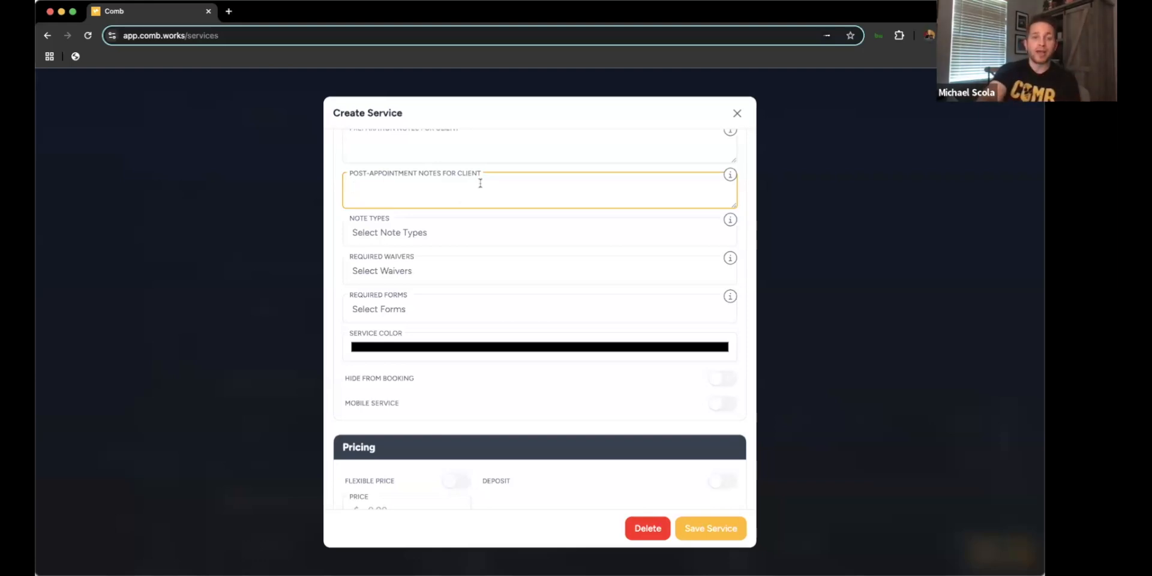
{"action": "scroll", "coordinate": [480, 180], "scroll_direction": "down", "scroll_amount": 3}
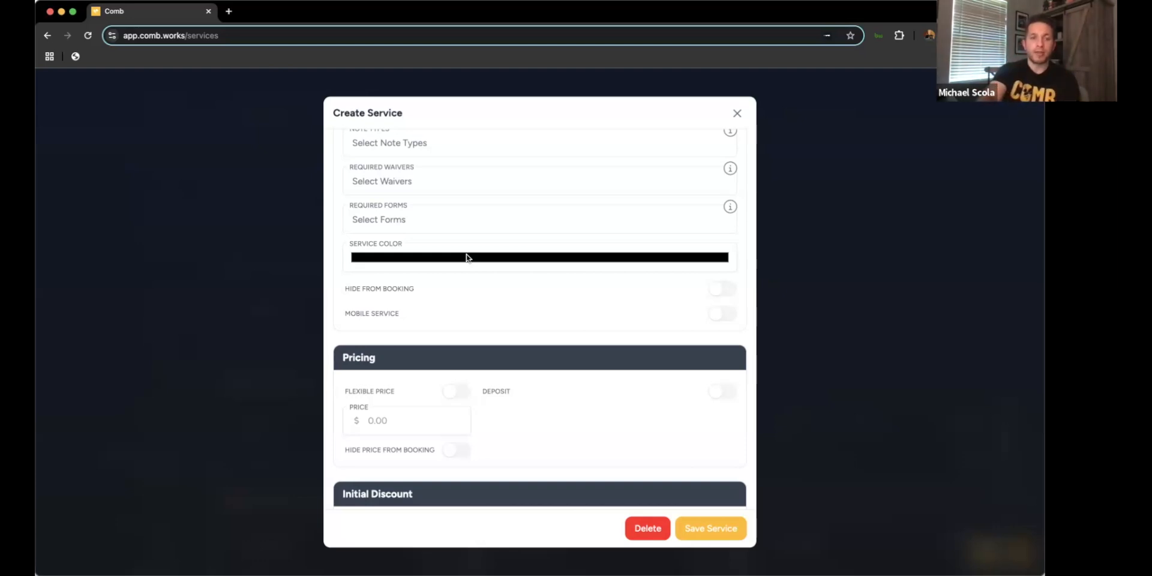
{"action": "scroll", "coordinate": [489, 247], "scroll_direction": "down", "scroll_amount": 3}
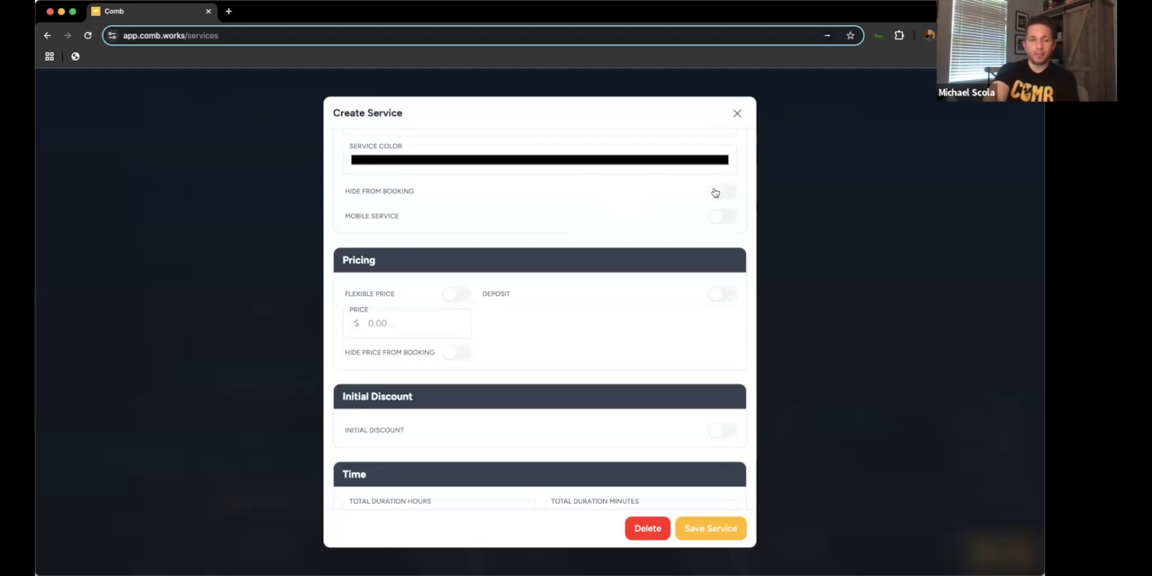
Try the mobile service, flexible price and hide-price-from-booking options on the new service.
{"action": "left_click", "coordinate": [726, 219]}
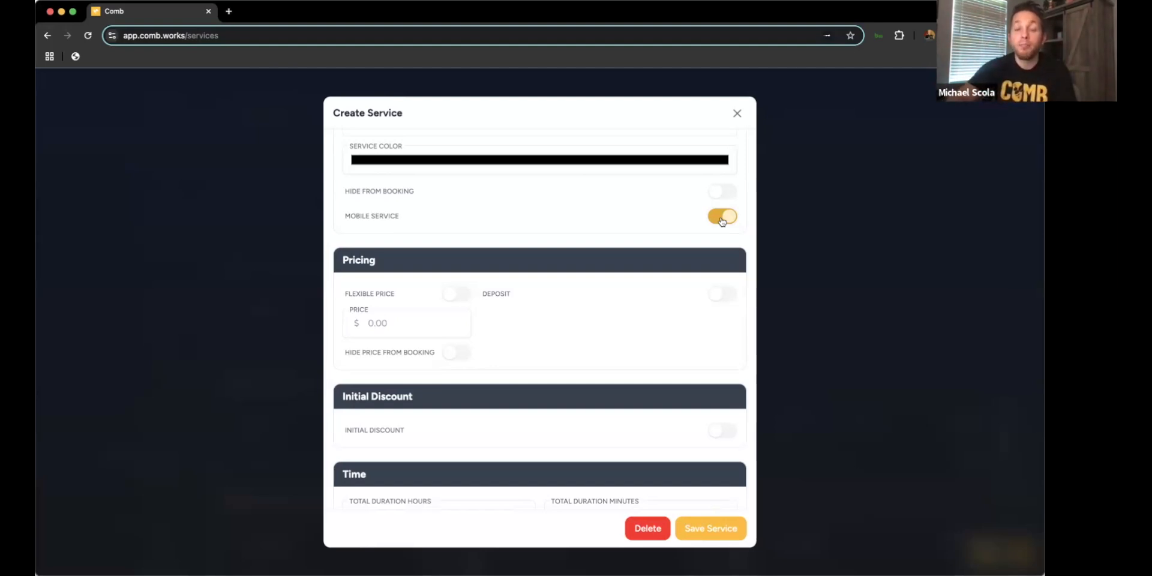
{"action": "scroll", "coordinate": [557, 283], "scroll_direction": "down", "scroll_amount": 3}
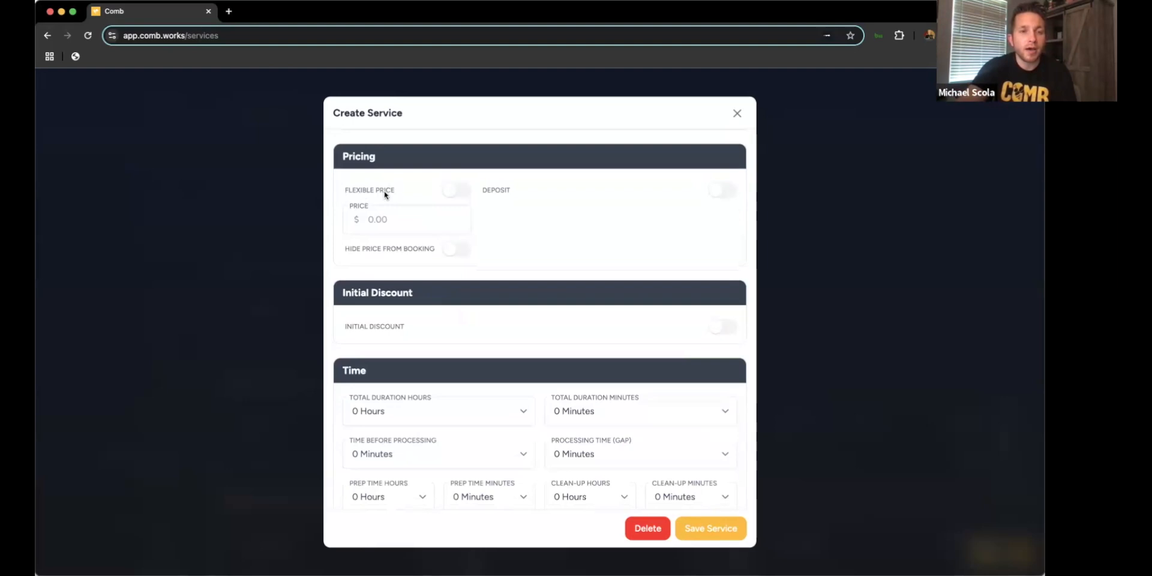
{"action": "left_click", "coordinate": [464, 192]}
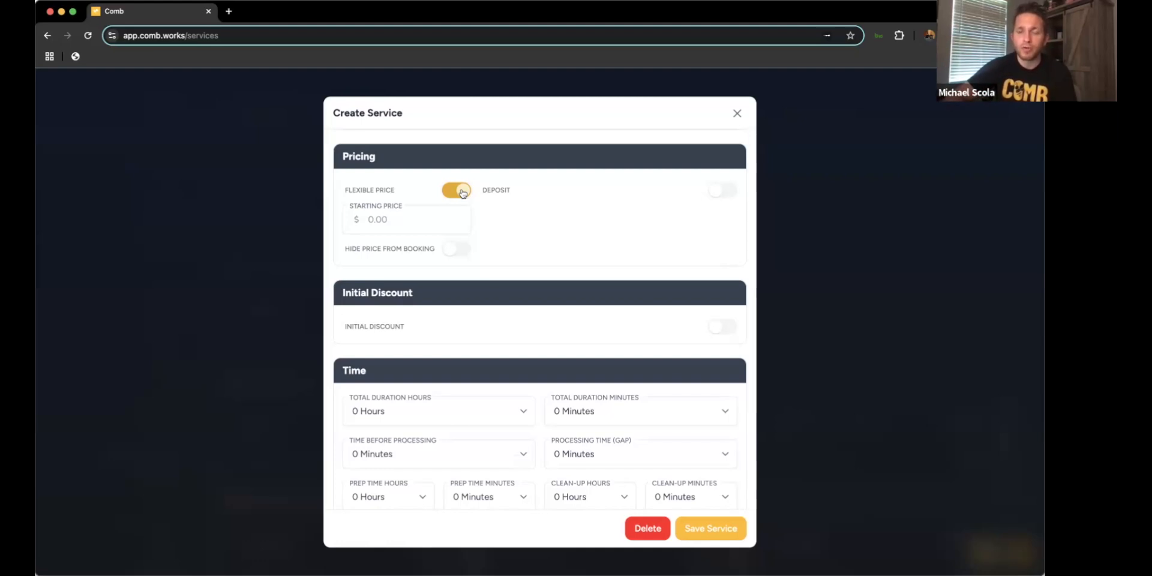
{"action": "left_click", "coordinate": [462, 192]}
{"action": "left_click", "coordinate": [457, 247]}
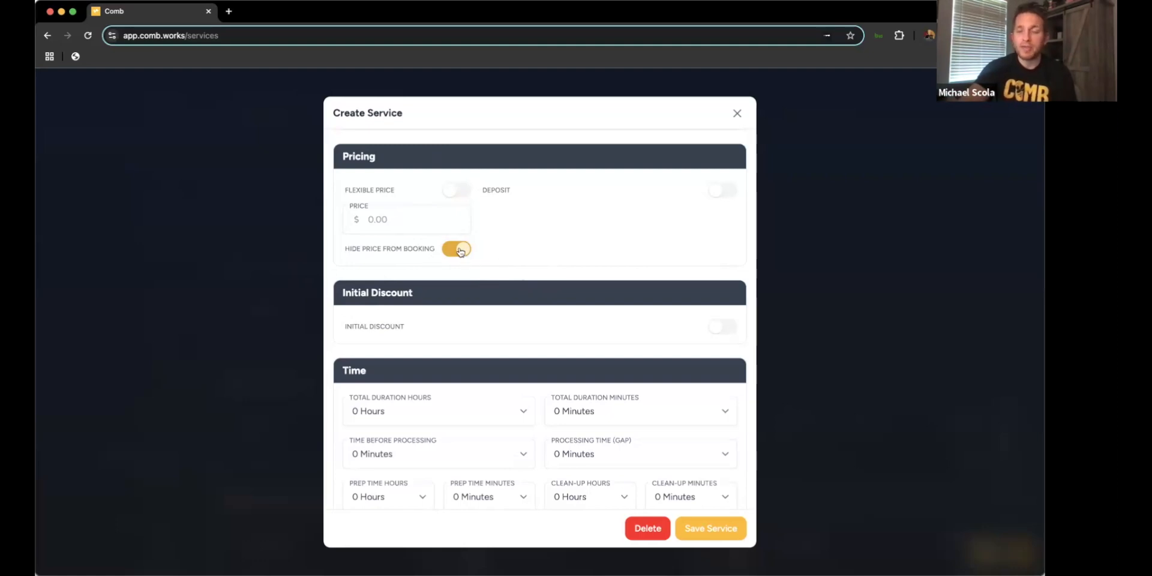
Try a 30 percent deposit on the service, including the new-clients-only option, and switch the deposit off again.
{"action": "left_click", "coordinate": [723, 191]}
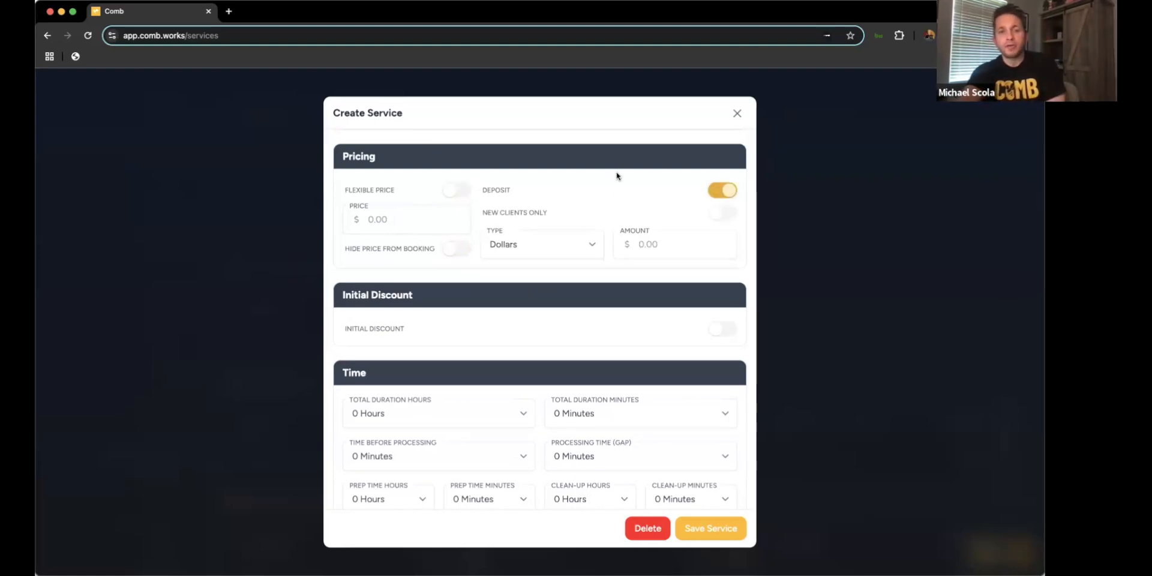
{"action": "left_click", "coordinate": [730, 219]}
{"action": "left_click", "coordinate": [730, 219]}
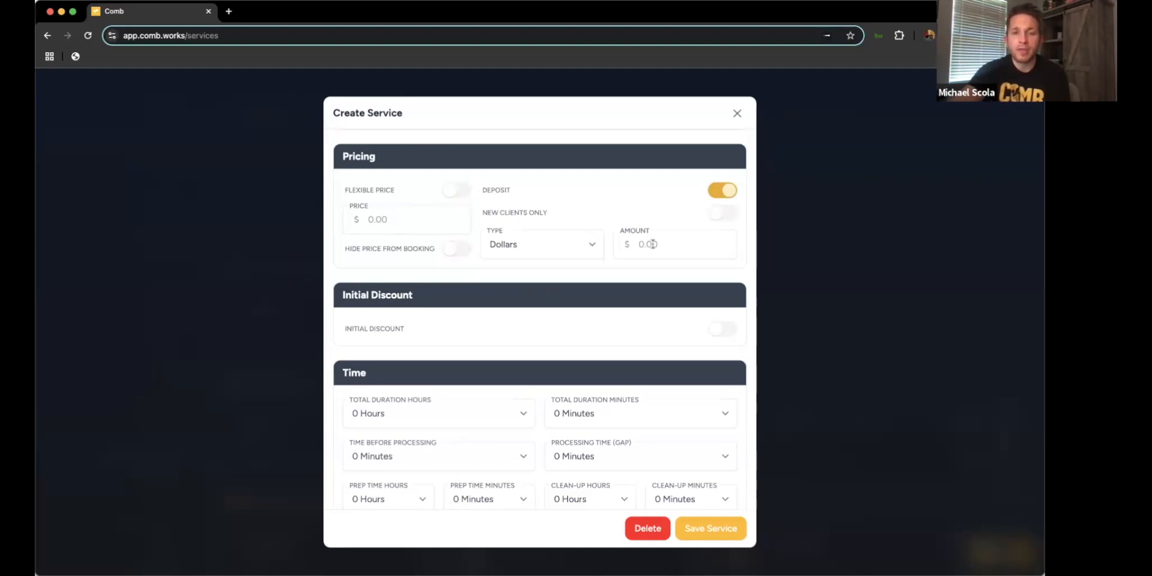
{"action": "left_click", "coordinate": [648, 243]}
{"action": "left_click", "coordinate": [574, 253]}
{"action": "left_click", "coordinate": [573, 260]}
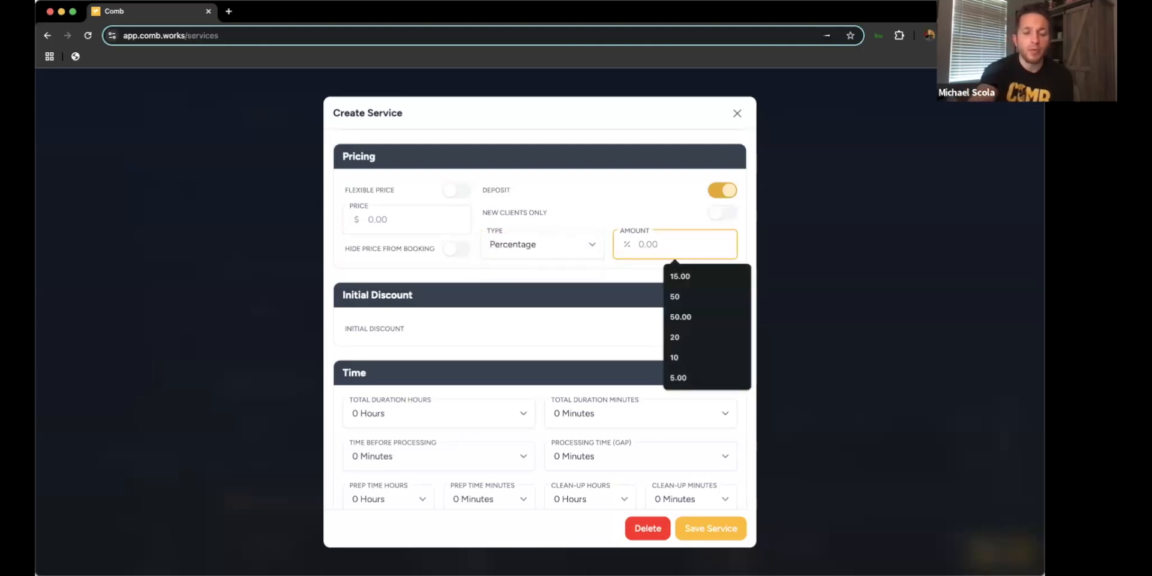
{"action": "type", "text": "30"}
{"action": "left_click", "coordinate": [621, 170]}
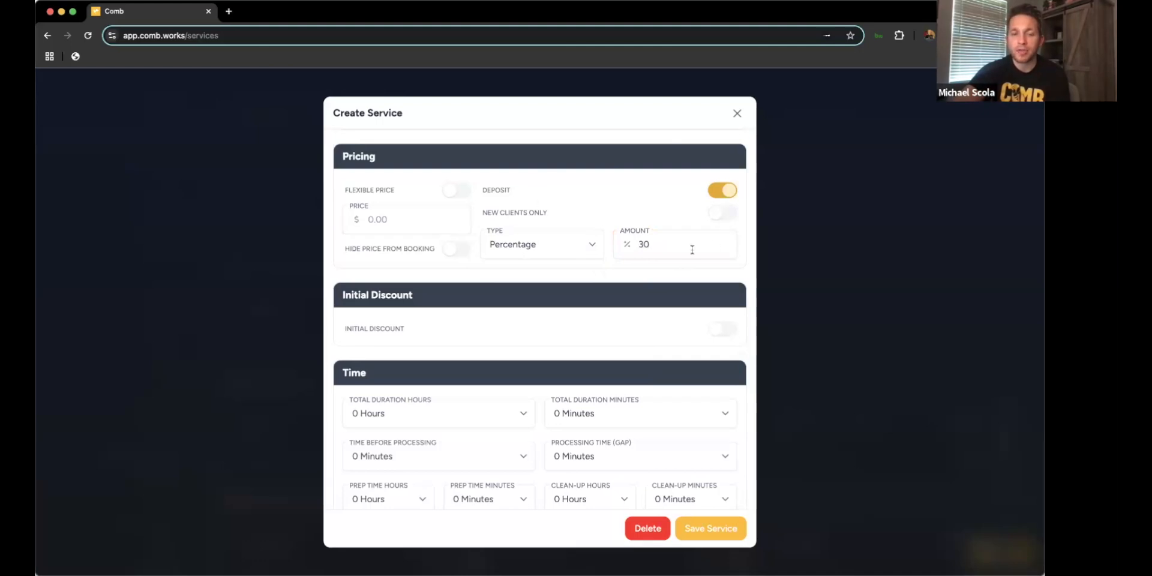
{"action": "left_click", "coordinate": [726, 191]}
Try a 25 percent initial discount on the service and switch the discount off again.
{"action": "scroll", "coordinate": [723, 193], "scroll_direction": "down", "scroll_amount": 4}
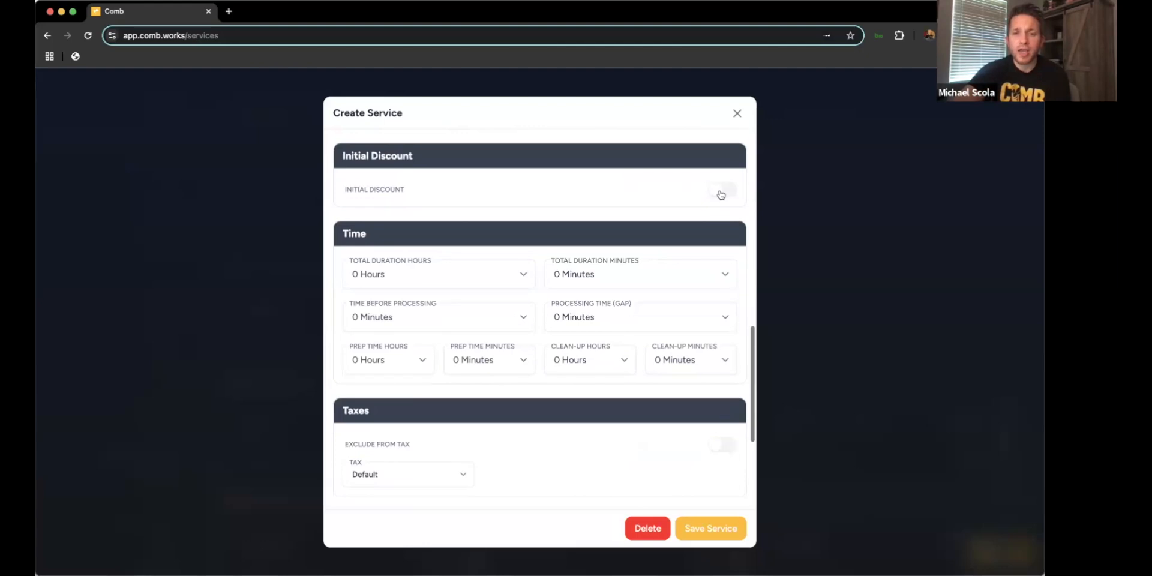
{"action": "left_click", "coordinate": [722, 192]}
{"action": "left_click", "coordinate": [413, 213]}
{"action": "type", "text": "25"}
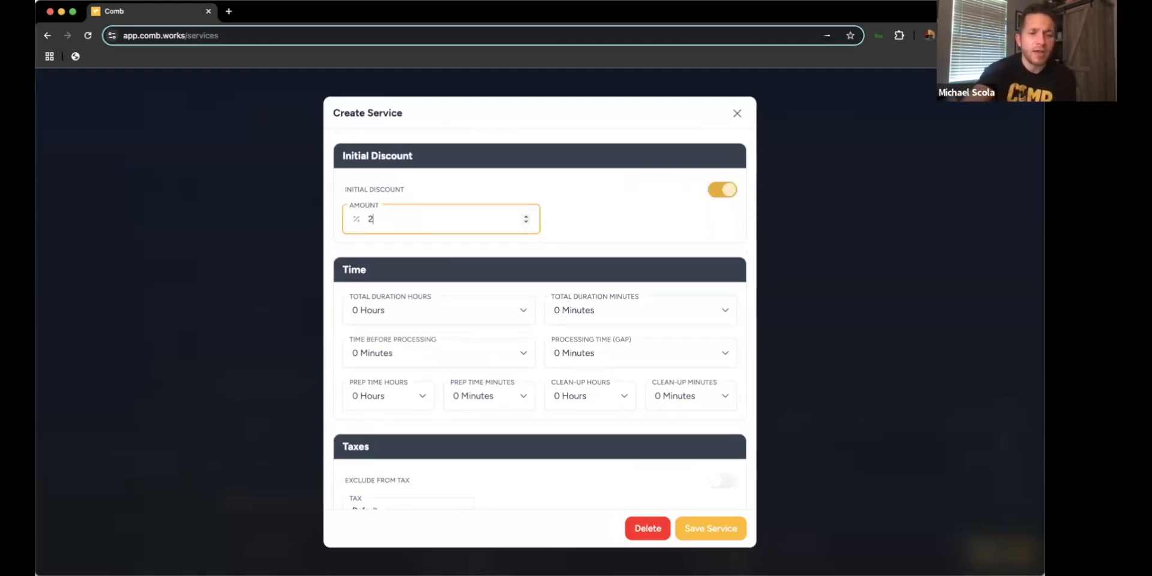
{"action": "left_click", "coordinate": [623, 166]}
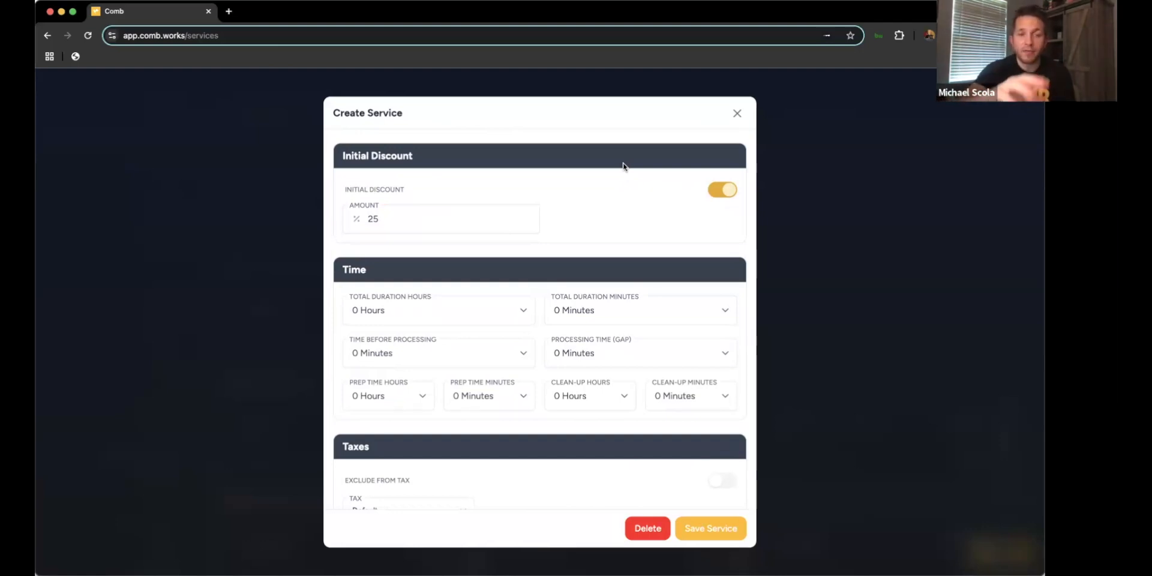
{"action": "left_click", "coordinate": [718, 193]}
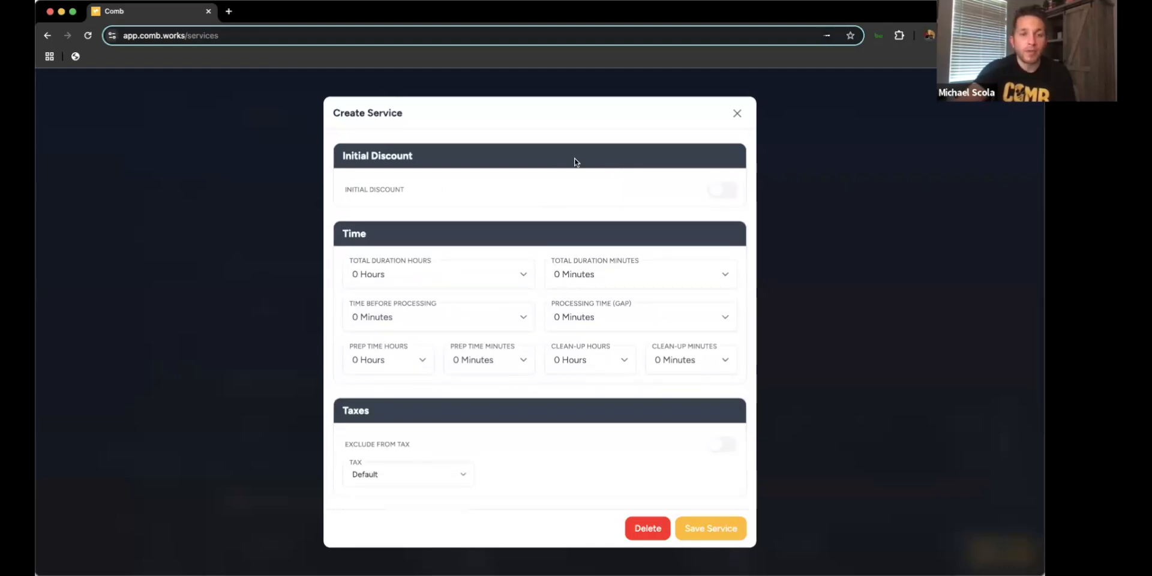
Check the service's tax choices, keeping Default, and try excluding it from tax.
{"action": "scroll", "coordinate": [355, 164], "scroll_direction": "down", "scroll_amount": 3}
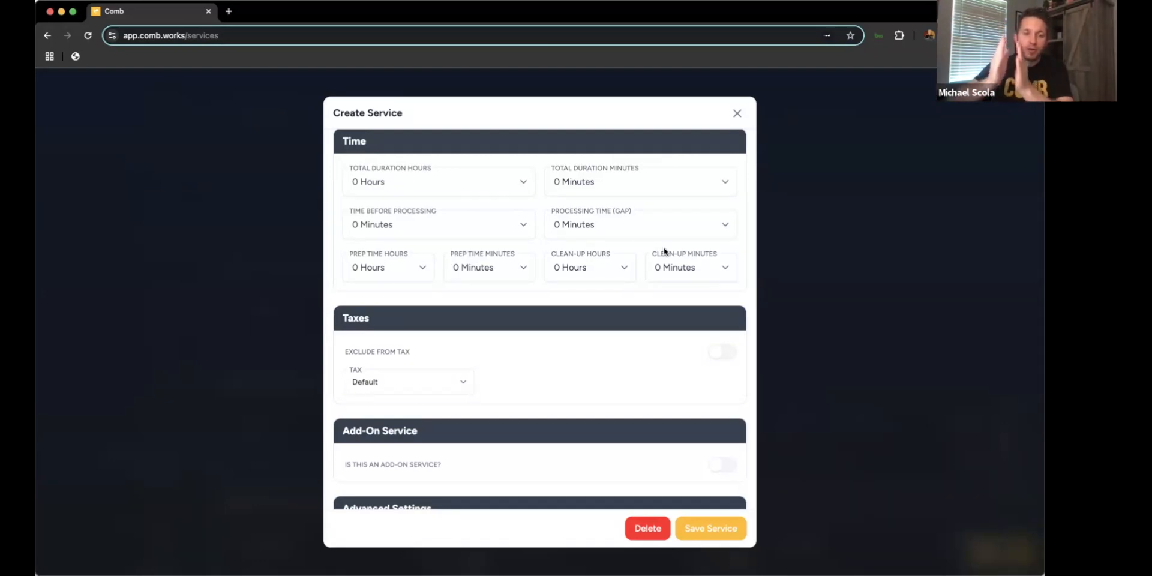
{"action": "scroll", "coordinate": [556, 247], "scroll_direction": "down", "scroll_amount": 3}
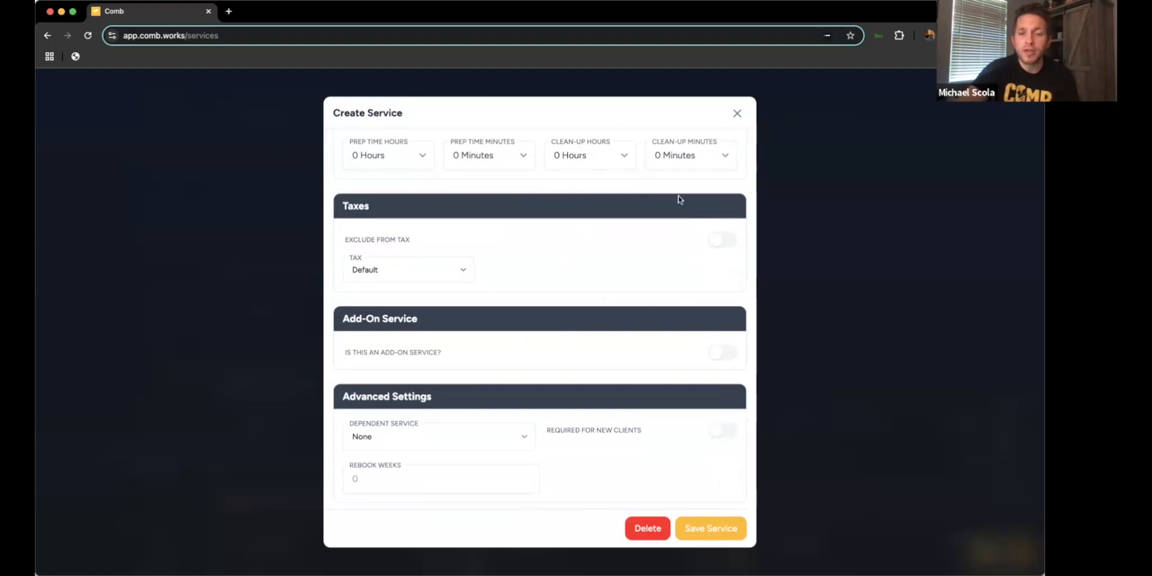
{"action": "left_click", "coordinate": [443, 275]}
{"action": "left_click", "coordinate": [527, 208]}
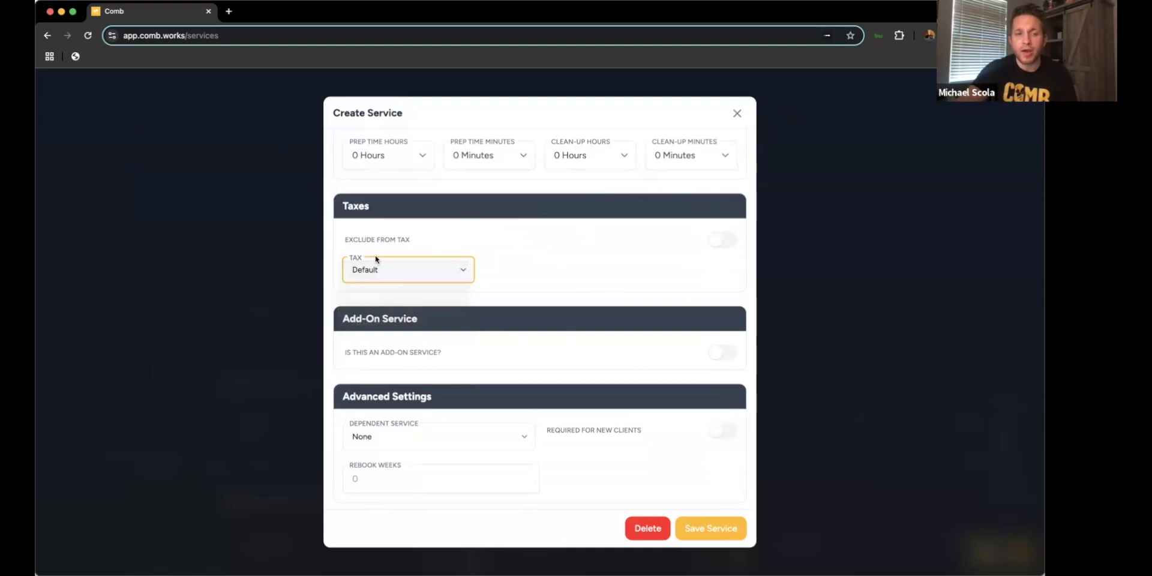
{"action": "left_click", "coordinate": [723, 241]}
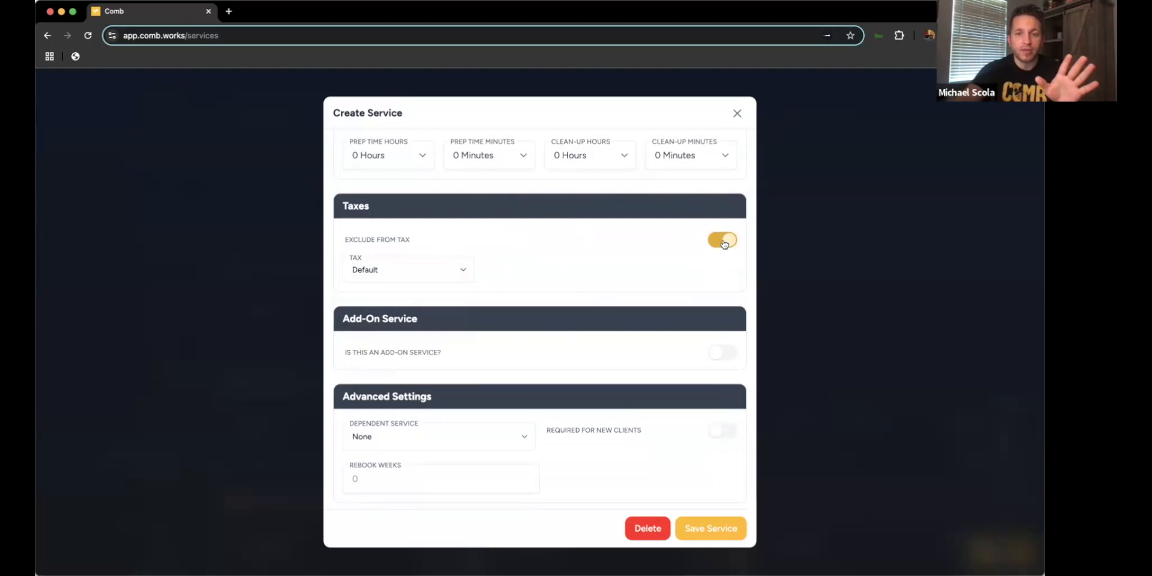
{"action": "left_click", "coordinate": [723, 240]}
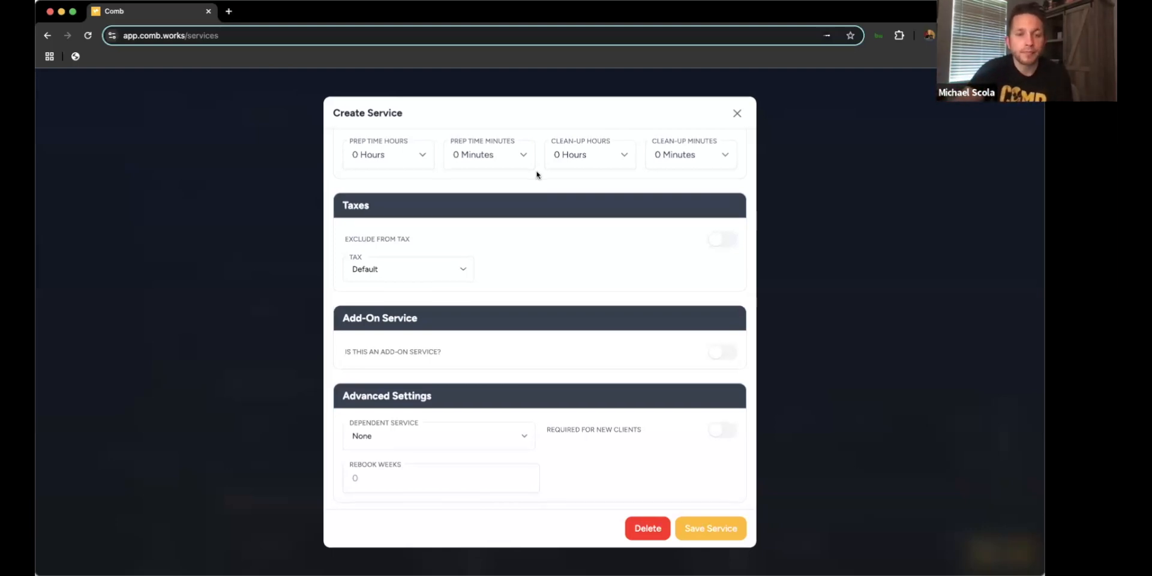
Mark the new service as an add-on and attach it to two existing services.
{"action": "scroll", "coordinate": [537, 175], "scroll_direction": "down", "scroll_amount": 1}
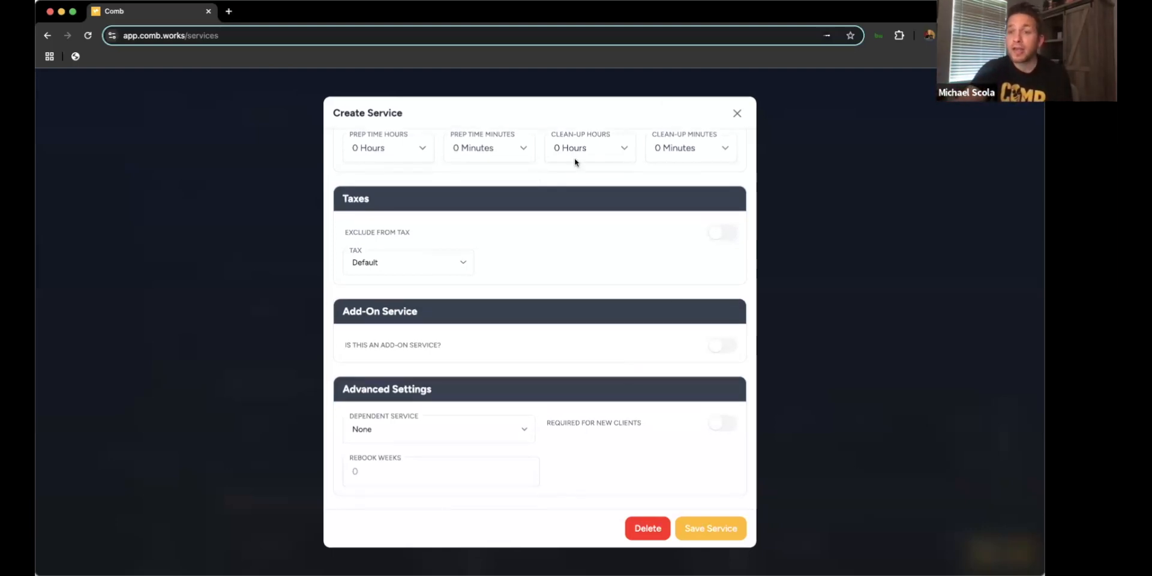
{"action": "left_click", "coordinate": [723, 346]}
{"action": "left_click", "coordinate": [513, 378]}
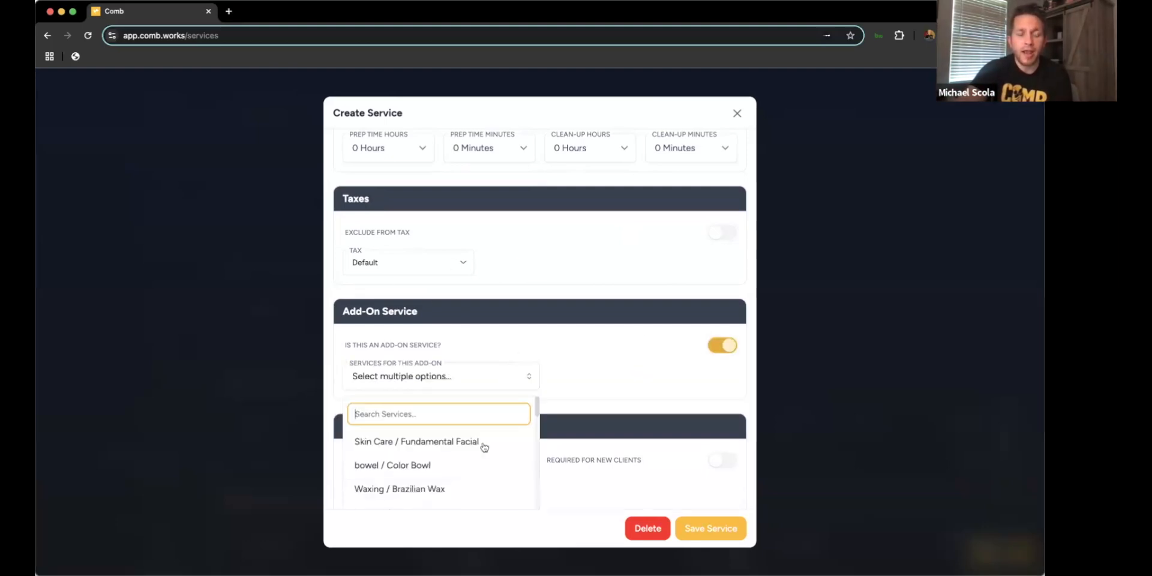
{"action": "scroll", "coordinate": [484, 447], "scroll_direction": "down", "scroll_amount": 3}
{"action": "left_click", "coordinate": [468, 463]}
{"action": "left_click", "coordinate": [470, 487]}
{"action": "left_click", "coordinate": [618, 354]}
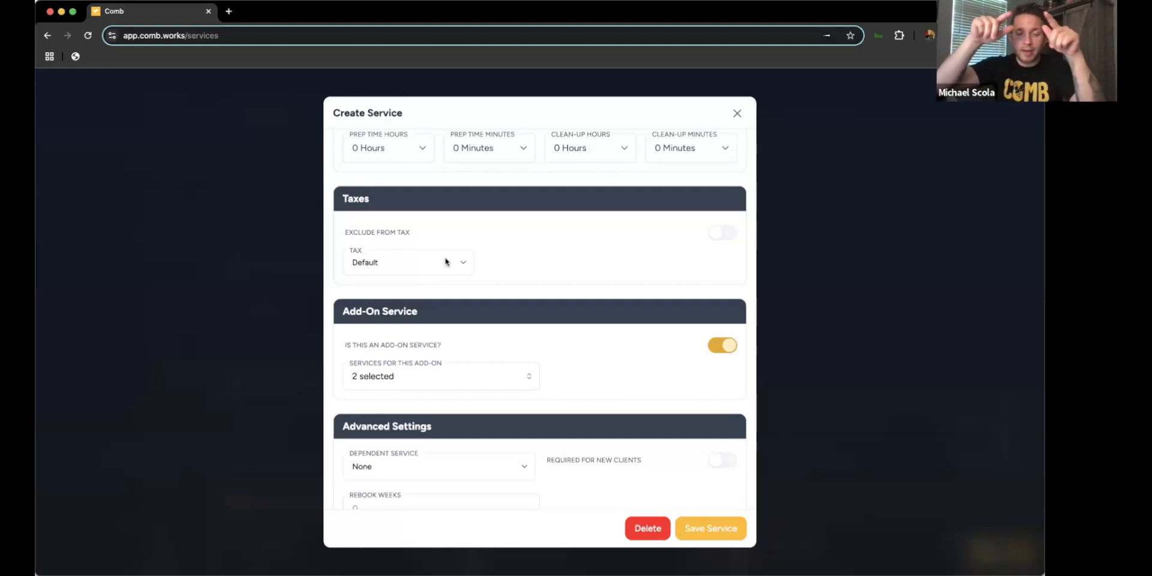
Try requiring the service for new clients, switch that off again, and set its rebook weeks to 12.
{"action": "scroll", "coordinate": [553, 213], "scroll_direction": "down", "scroll_amount": 2}
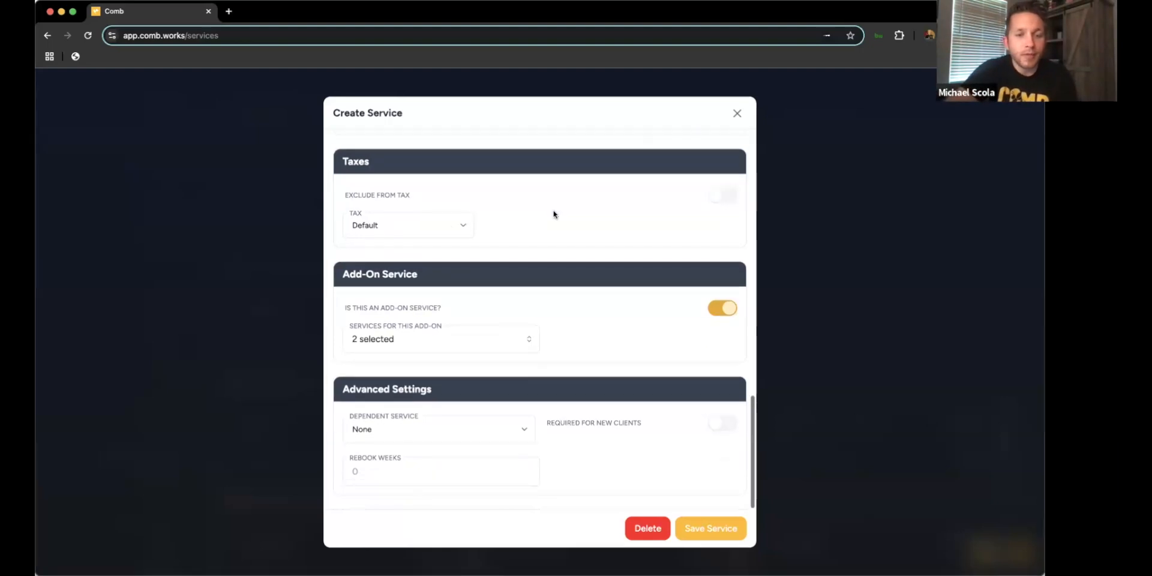
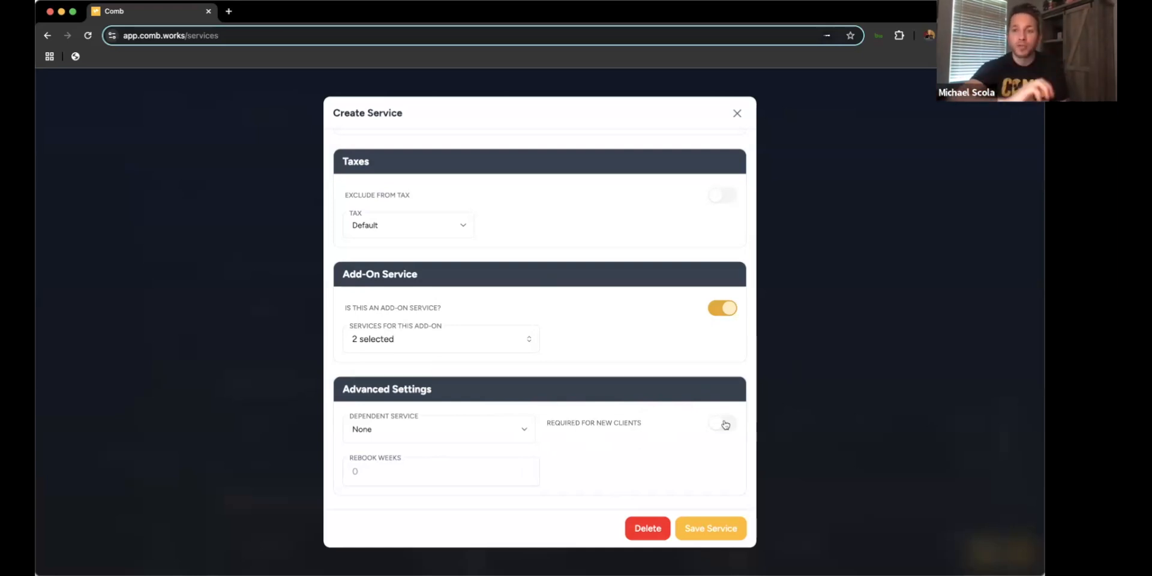
{"action": "left_click", "coordinate": [726, 425]}
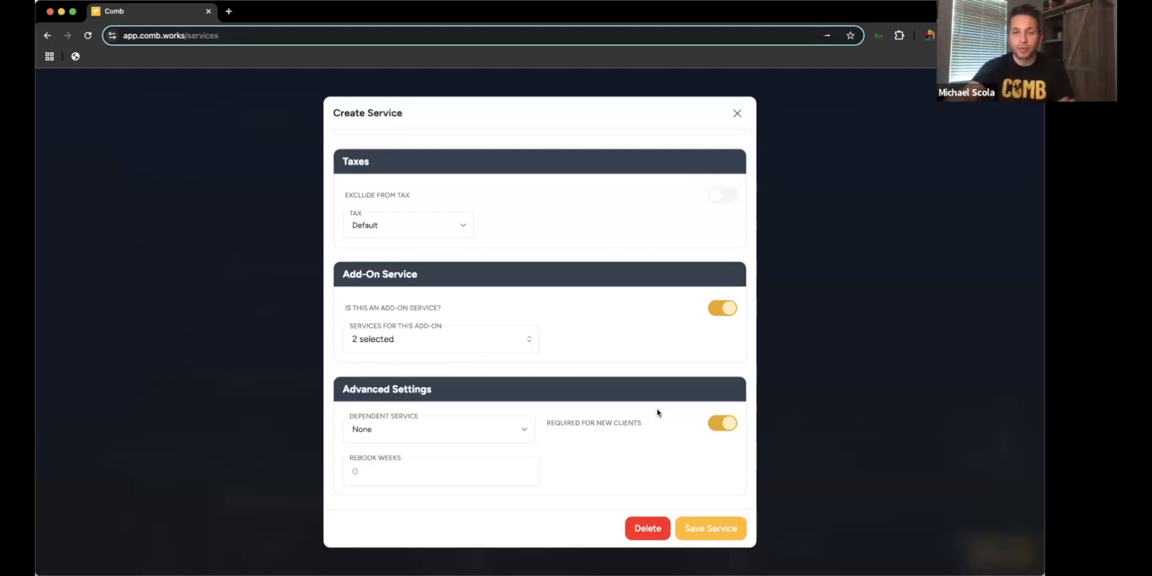
{"action": "left_click", "coordinate": [643, 432]}
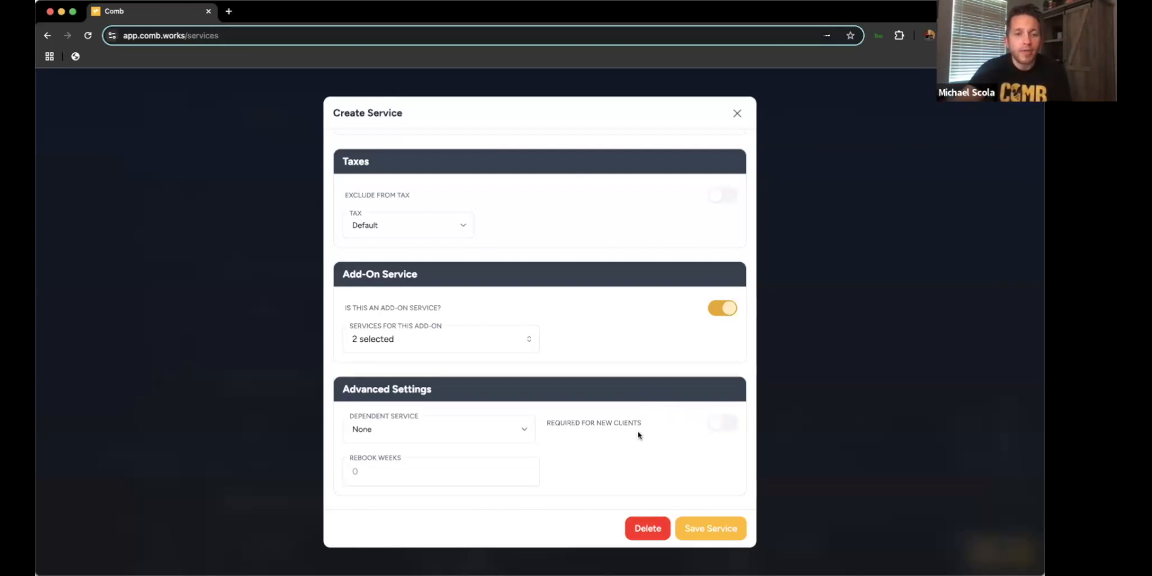
{"action": "left_click", "coordinate": [453, 473]}
{"action": "type", "text": "12"}
{"action": "left_click", "coordinate": [626, 430]}
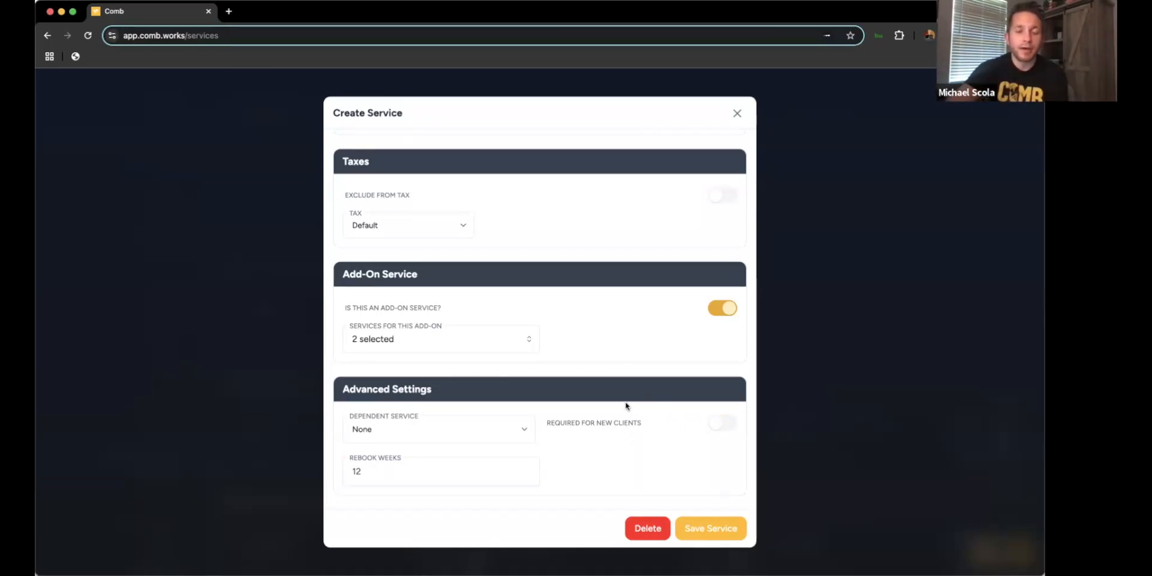
Leave the Create Service form without saving the Partial Highlight service.
{"action": "scroll", "coordinate": [609, 323], "scroll_direction": "up", "scroll_amount": 1}
{"action": "scroll", "coordinate": [609, 322], "scroll_direction": "up", "scroll_amount": 10}
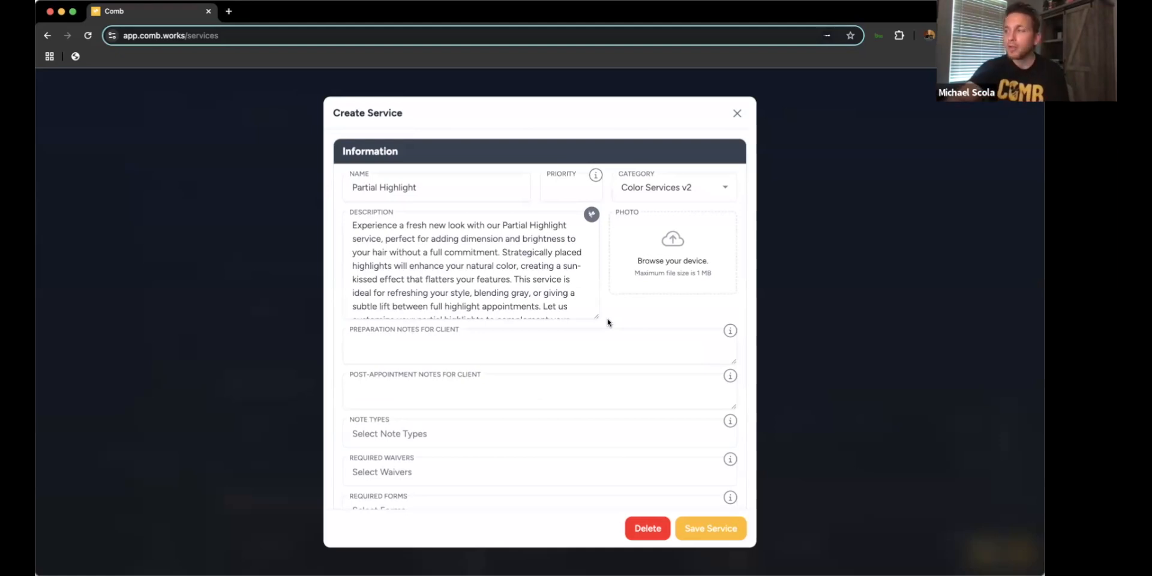
{"action": "left_click", "coordinate": [168, 313]}
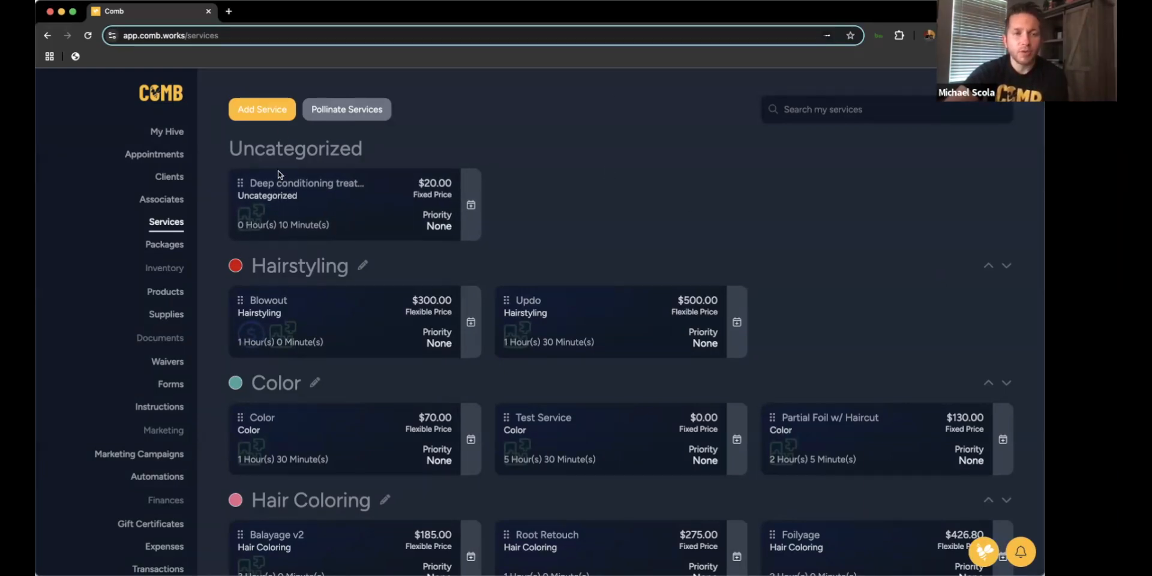
Move the Hair Coloring category above Color, and place Partial Foil w/ Haircut before Test Service within Color.
{"action": "scroll", "coordinate": [602, 175], "scroll_direction": "down", "scroll_amount": 4}
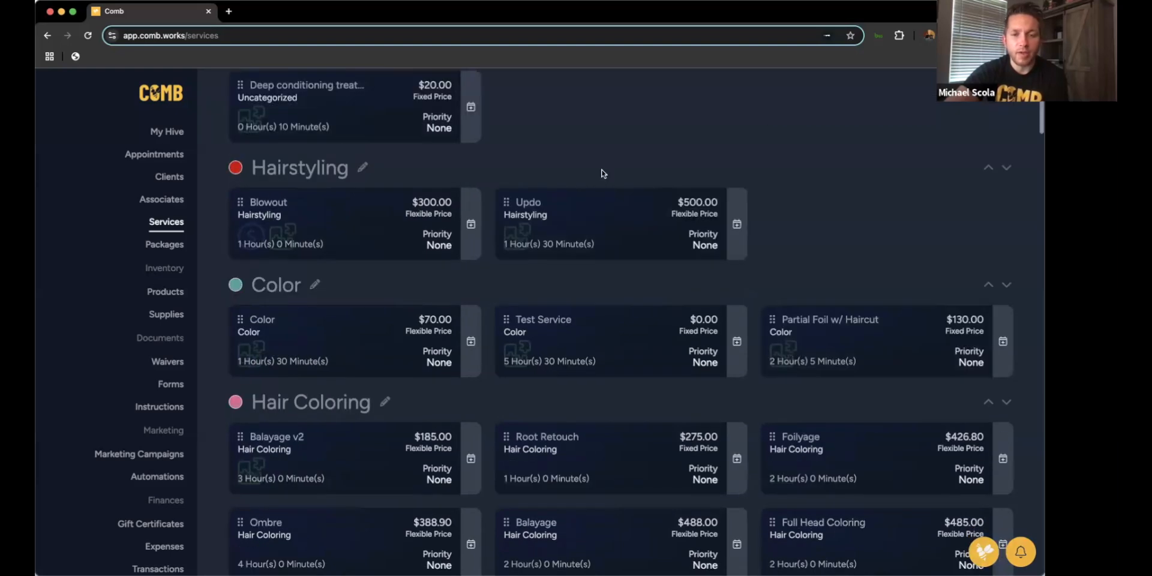
{"action": "scroll", "coordinate": [601, 174], "scroll_direction": "up", "scroll_amount": 3}
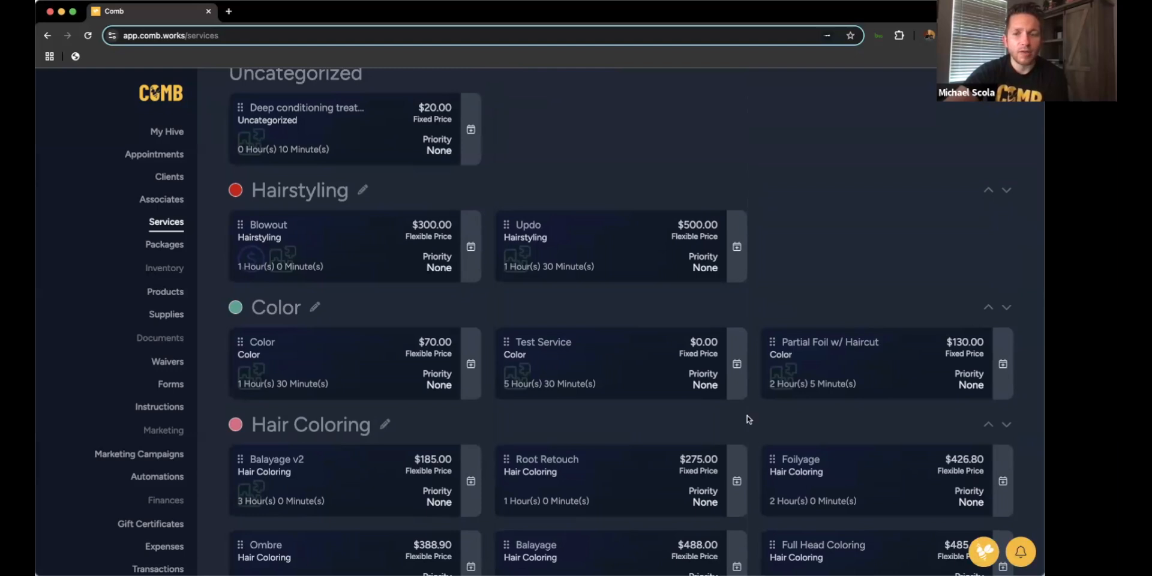
{"action": "left_click", "coordinate": [987, 426]}
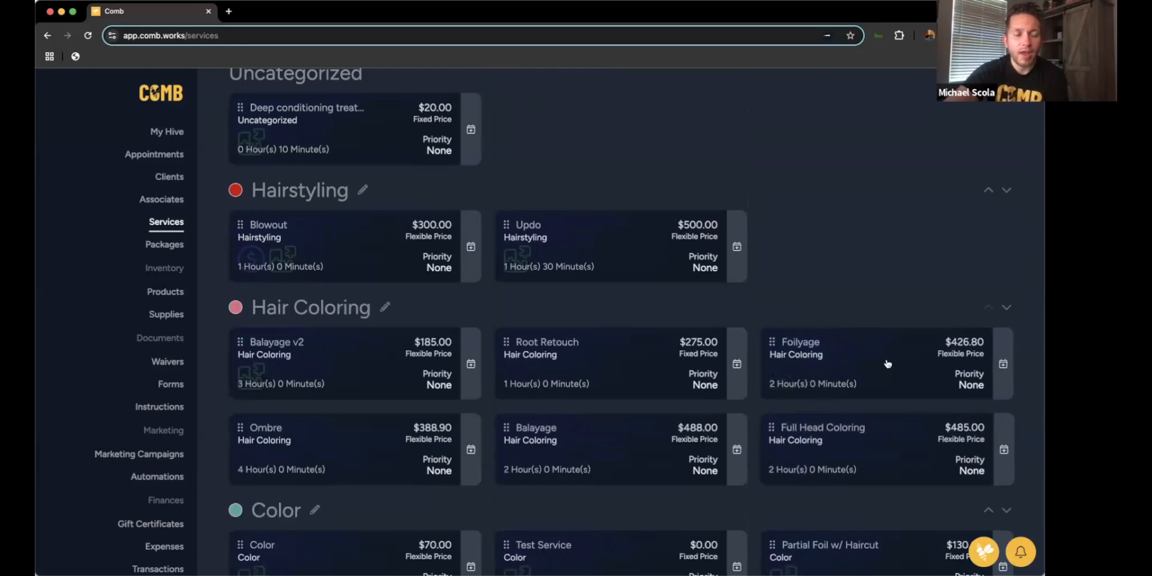
{"action": "scroll", "coordinate": [684, 268], "scroll_direction": "down", "scroll_amount": 3}
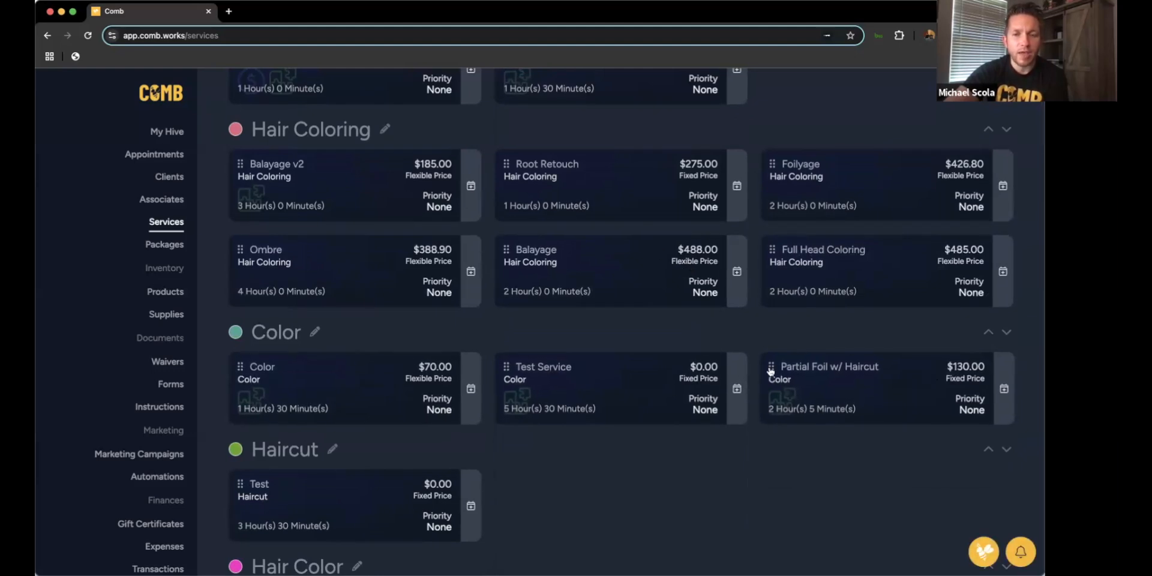
{"action": "left_click_drag", "start_coordinate": [769, 370], "coordinate": [606, 334]}
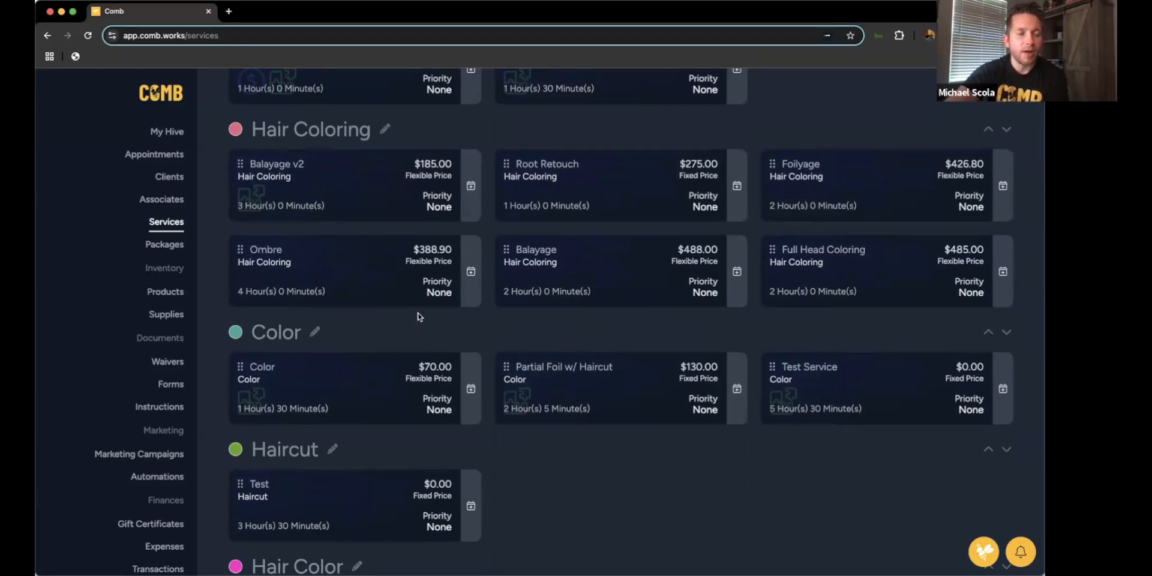
{"action": "scroll", "coordinate": [447, 335], "scroll_direction": "down", "scroll_amount": 3}
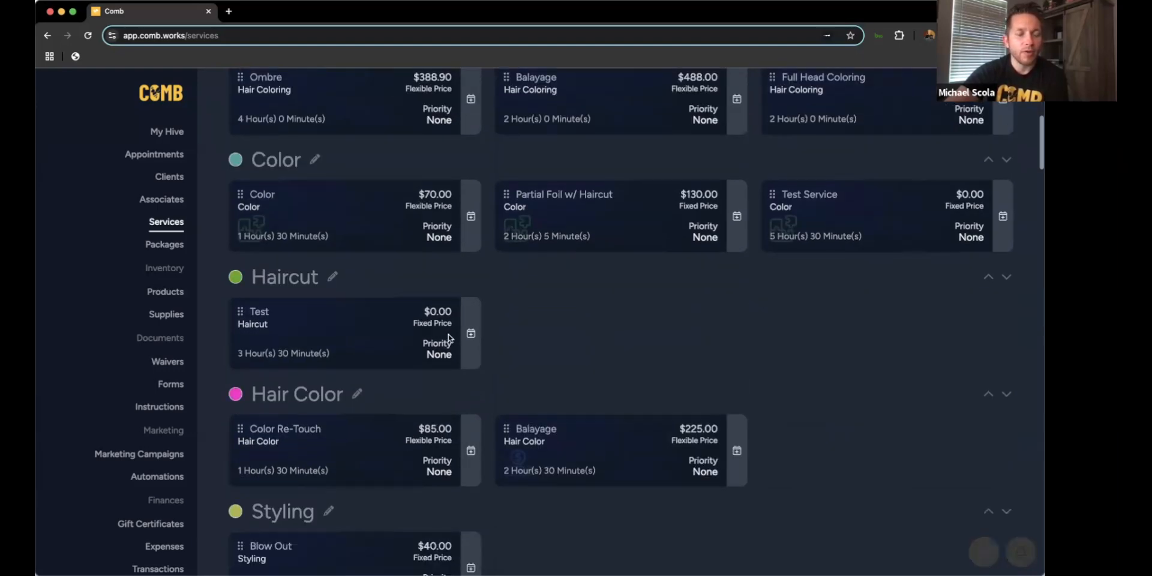
{"action": "scroll", "coordinate": [448, 335], "scroll_direction": "up", "scroll_amount": 5}
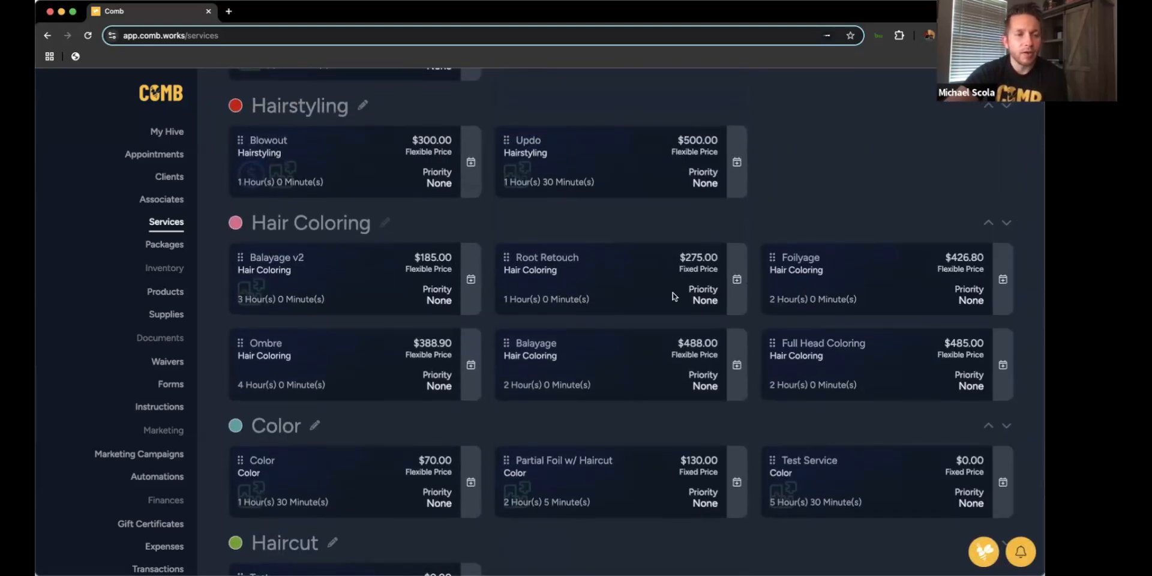
{"action": "scroll", "coordinate": [675, 297], "scroll_direction": "up", "scroll_amount": 3}
{"action": "scroll", "coordinate": [726, 197], "scroll_direction": "down", "scroll_amount": 2}
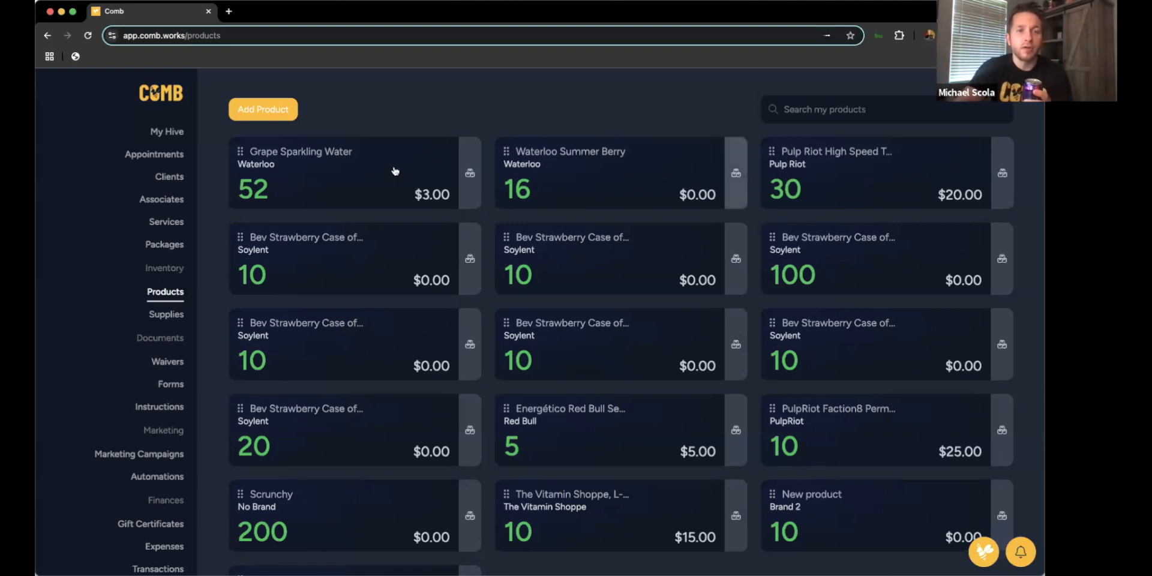
Open a new product form and review its price, cost and stock fields.
{"action": "left_click", "coordinate": [281, 110]}
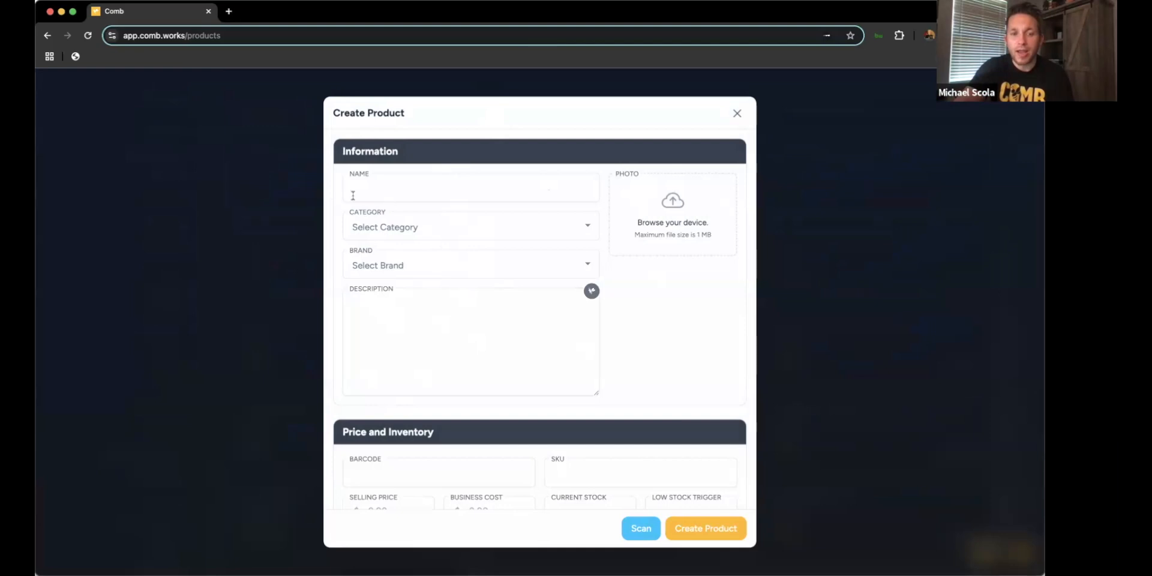
{"action": "scroll", "coordinate": [348, 240], "scroll_direction": "down", "scroll_amount": 5}
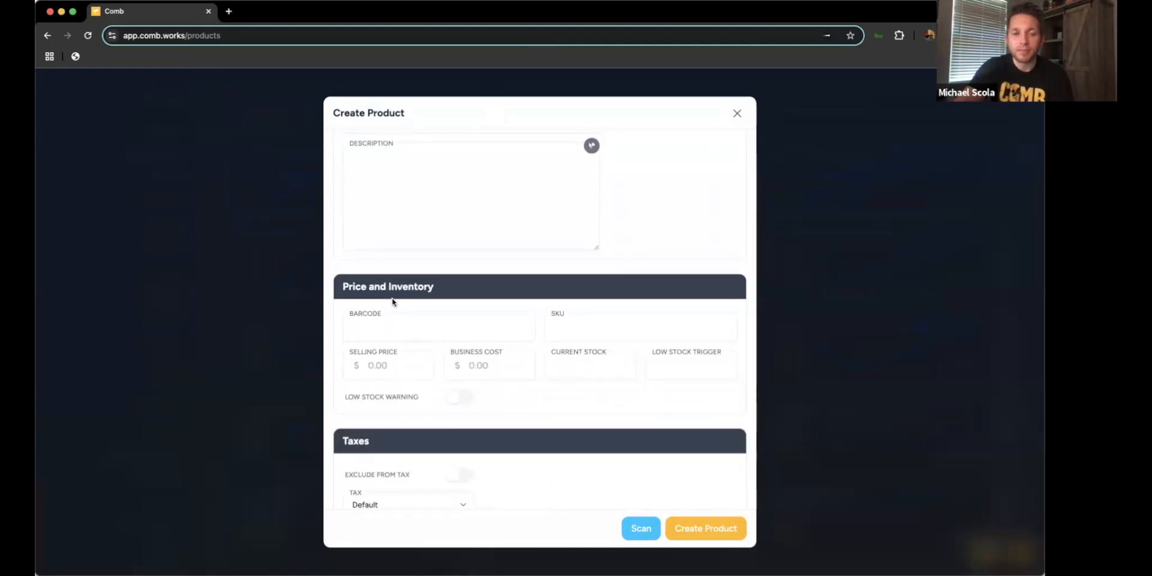
{"action": "scroll", "coordinate": [393, 301], "scroll_direction": "down", "scroll_amount": 1}
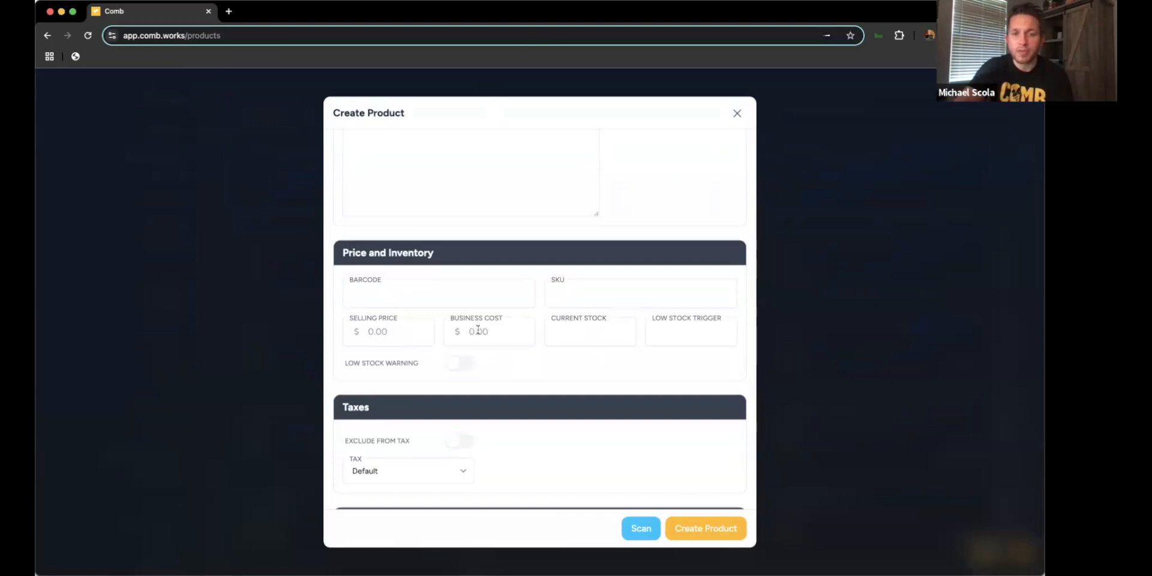
{"action": "left_click", "coordinate": [580, 331]}
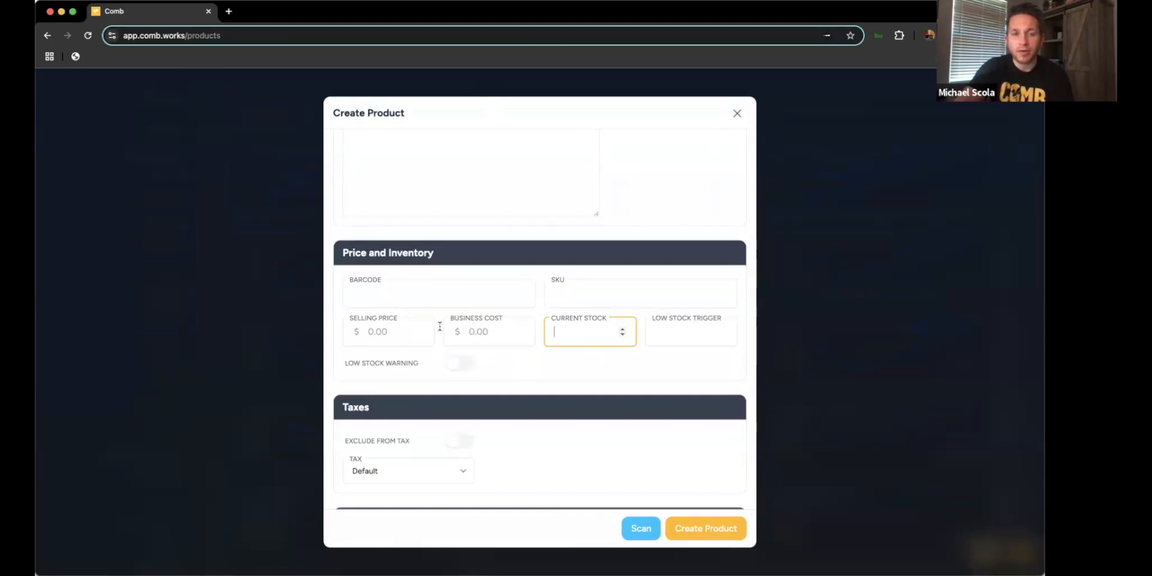
{"action": "left_click", "coordinate": [399, 331]}
{"action": "left_click", "coordinate": [474, 332]}
{"action": "left_click", "coordinate": [580, 329]}
{"action": "scroll", "coordinate": [453, 253], "scroll_direction": "up", "scroll_amount": 5}
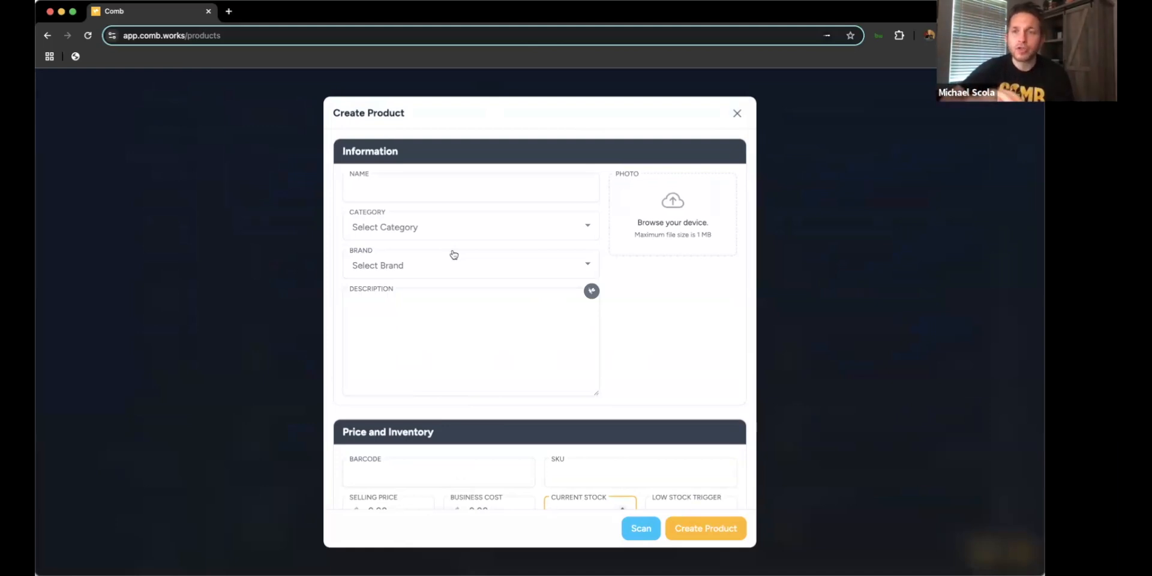
Add a new category named Shampoos and assign it to the new product.
{"action": "left_click", "coordinate": [397, 187]}
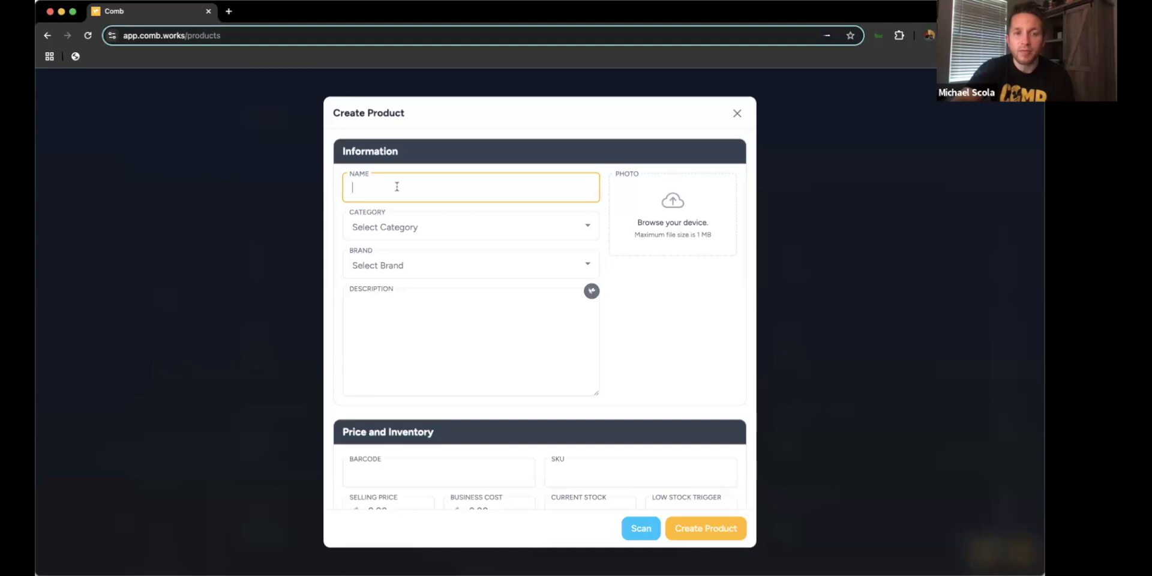
{"action": "left_click", "coordinate": [443, 225]}
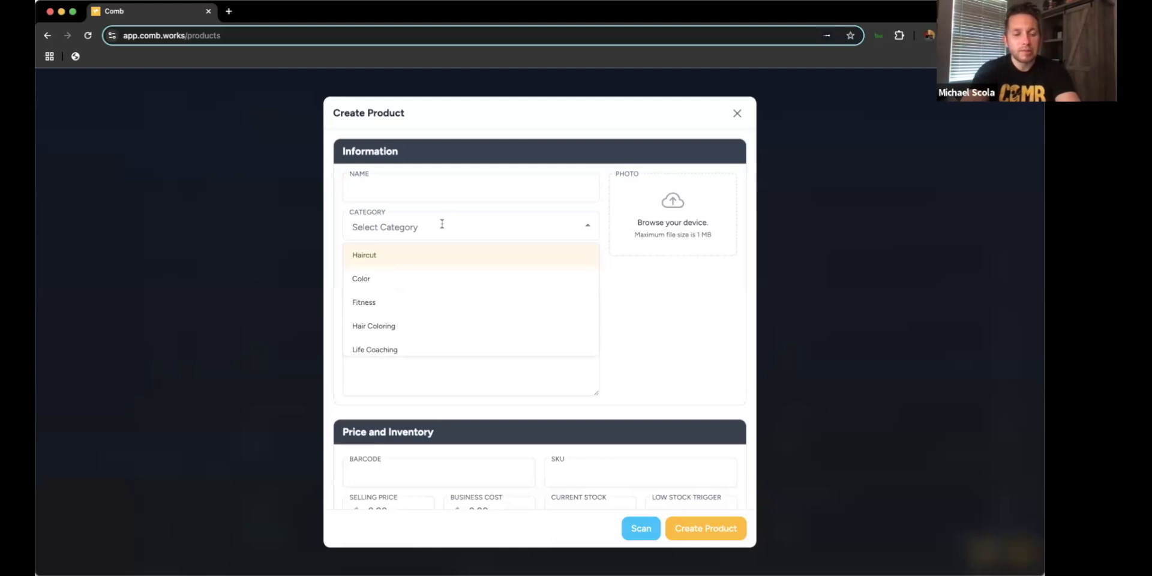
{"action": "type", "text": "Shampp"}
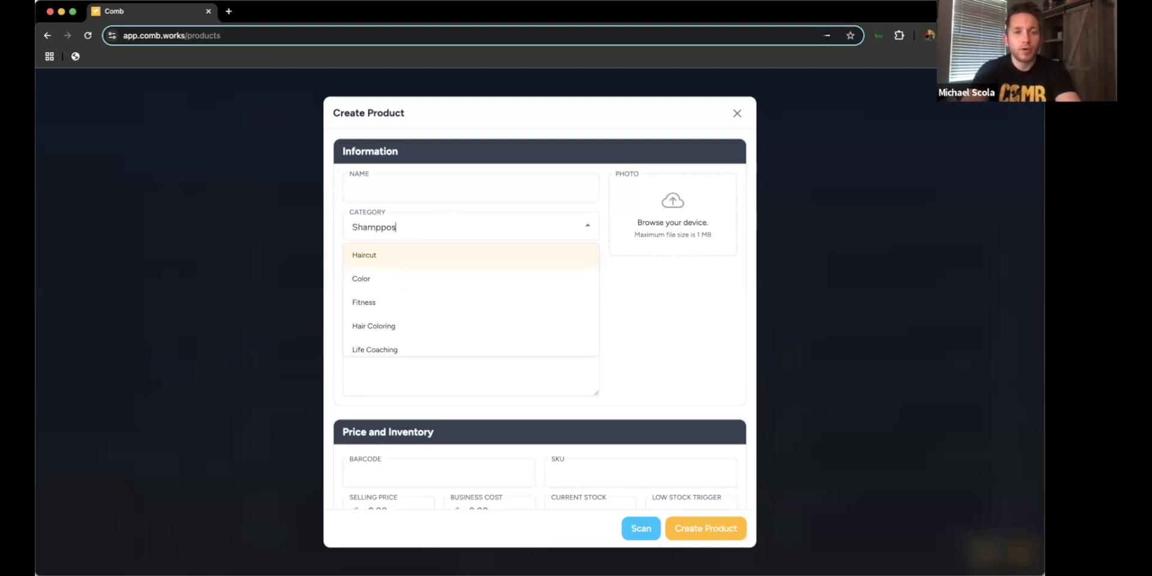
{"action": "key", "text": "BackSpace"}
{"action": "type", "text": "oos"}
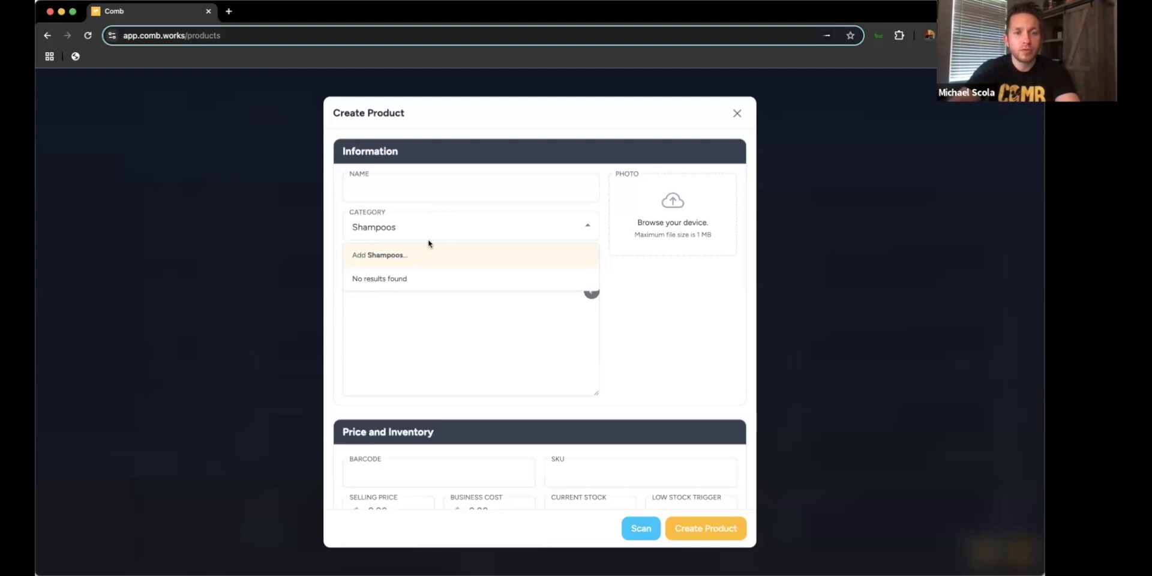
{"action": "left_click", "coordinate": [421, 257]}
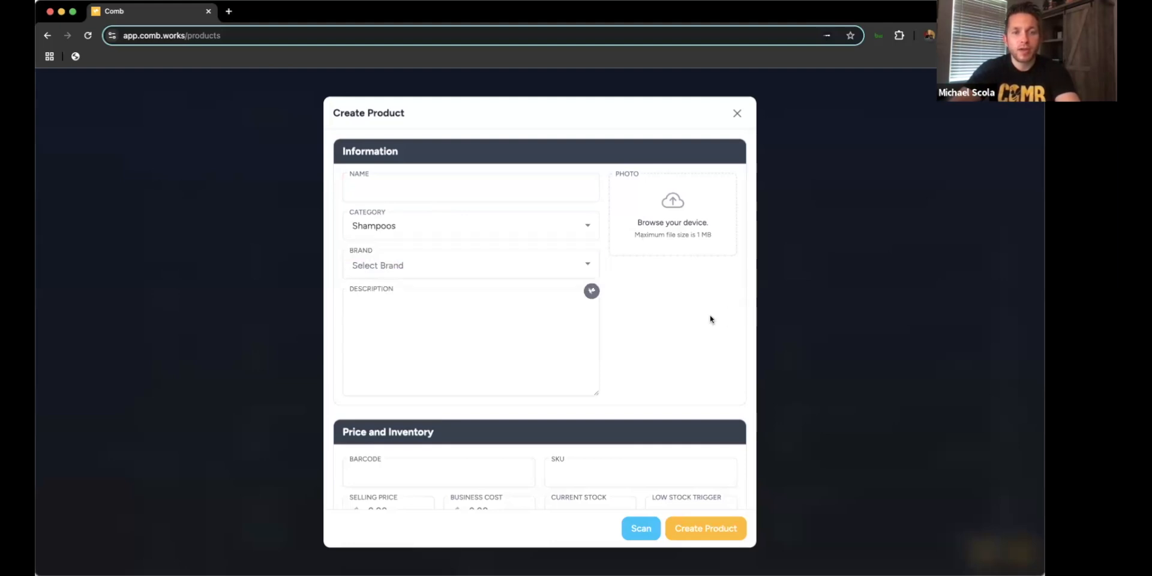
Choose PulpRiot as the product's brand and name the product "Some kind of shampoo".
{"action": "left_click", "coordinate": [474, 268]}
{"action": "scroll", "coordinate": [461, 321], "scroll_direction": "down", "scroll_amount": 2}
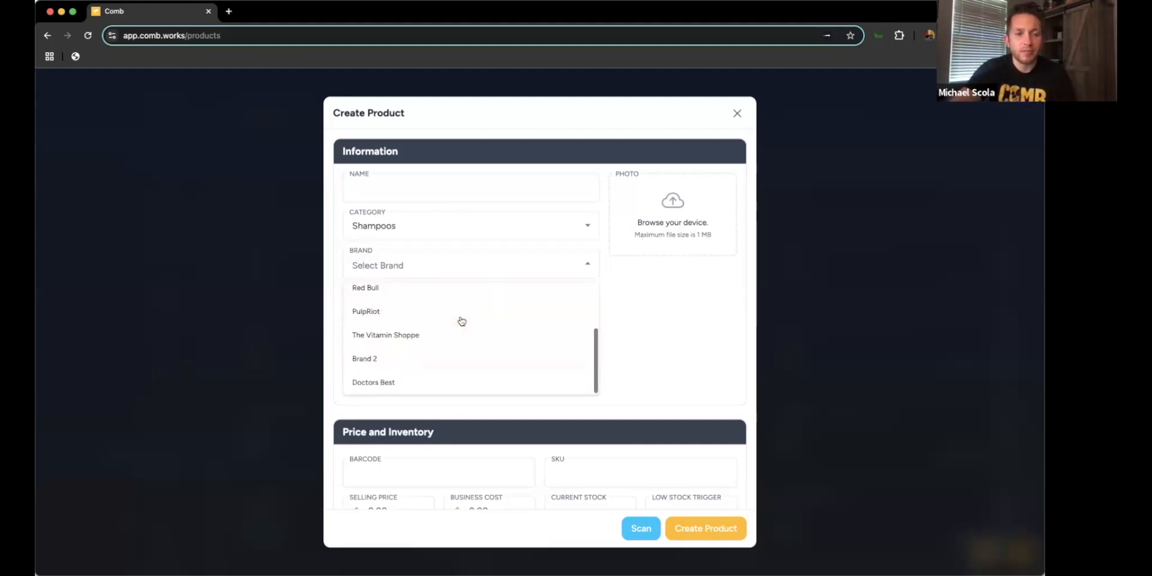
{"action": "scroll", "coordinate": [462, 321], "scroll_direction": "up", "scroll_amount": 1}
{"action": "left_click", "coordinate": [437, 357]}
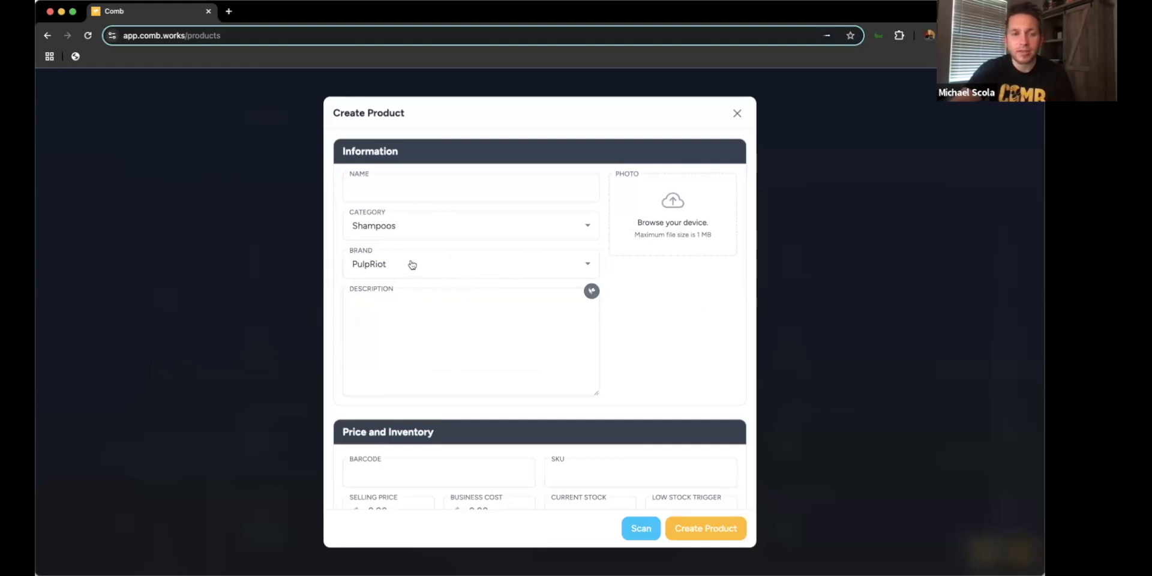
{"action": "left_click", "coordinate": [404, 186]}
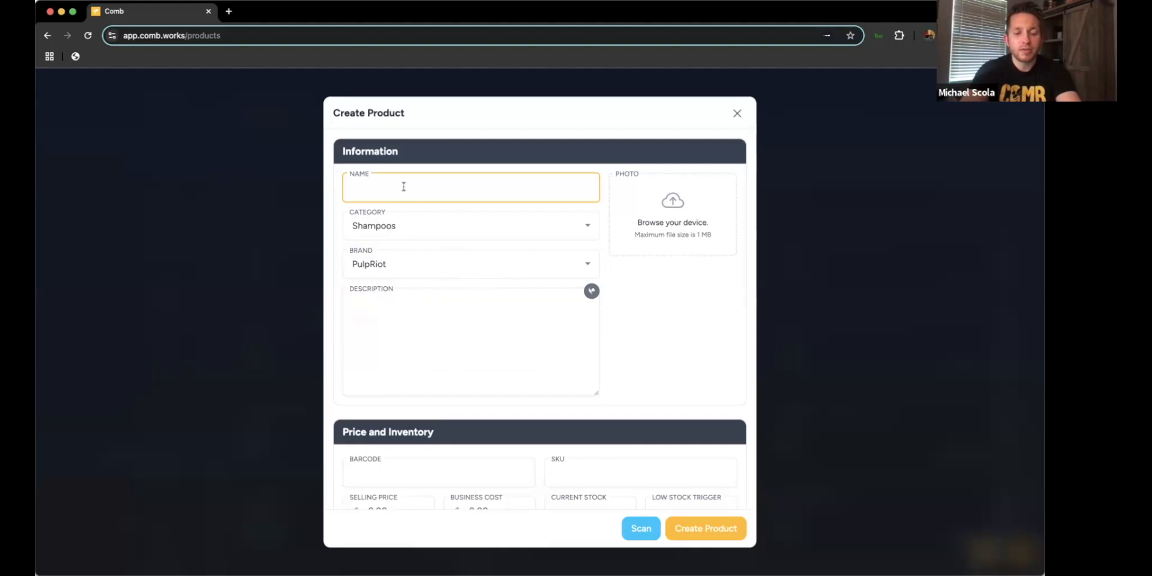
{"action": "type", "text": "Smek"}
{"action": "key", "text": "BackSpace"}
{"action": "type", "text": "ome kind of shampoo"}
{"action": "left_click", "coordinate": [642, 311]}
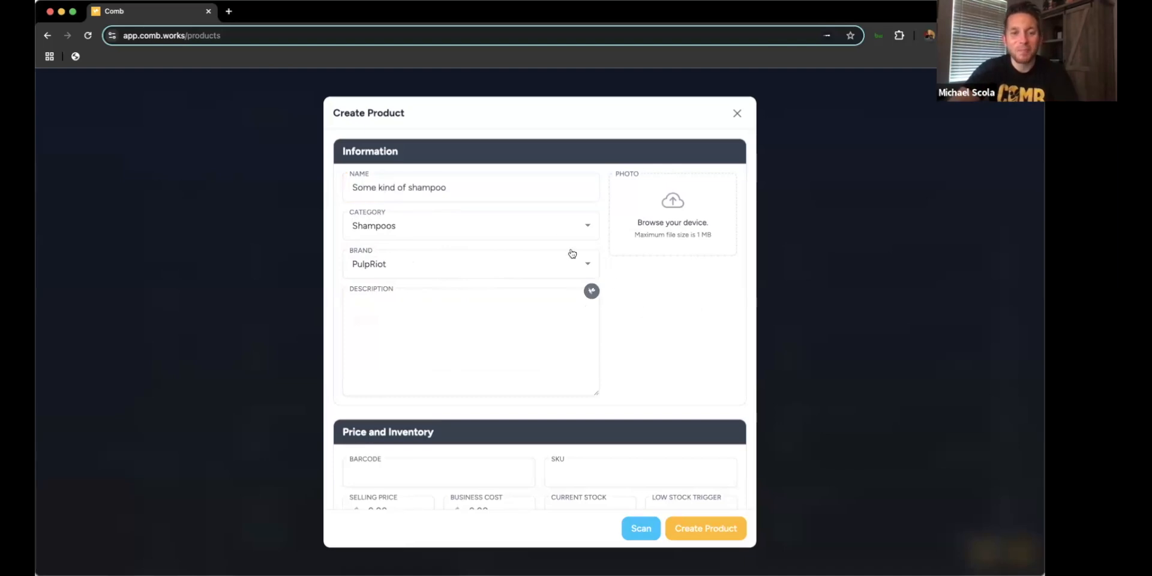
Set the product's low stock trigger to 3 and enable its low stock warning.
{"action": "scroll", "coordinate": [426, 206], "scroll_direction": "down", "scroll_amount": 5}
{"action": "scroll", "coordinate": [426, 207], "scroll_direction": "up", "scroll_amount": 2}
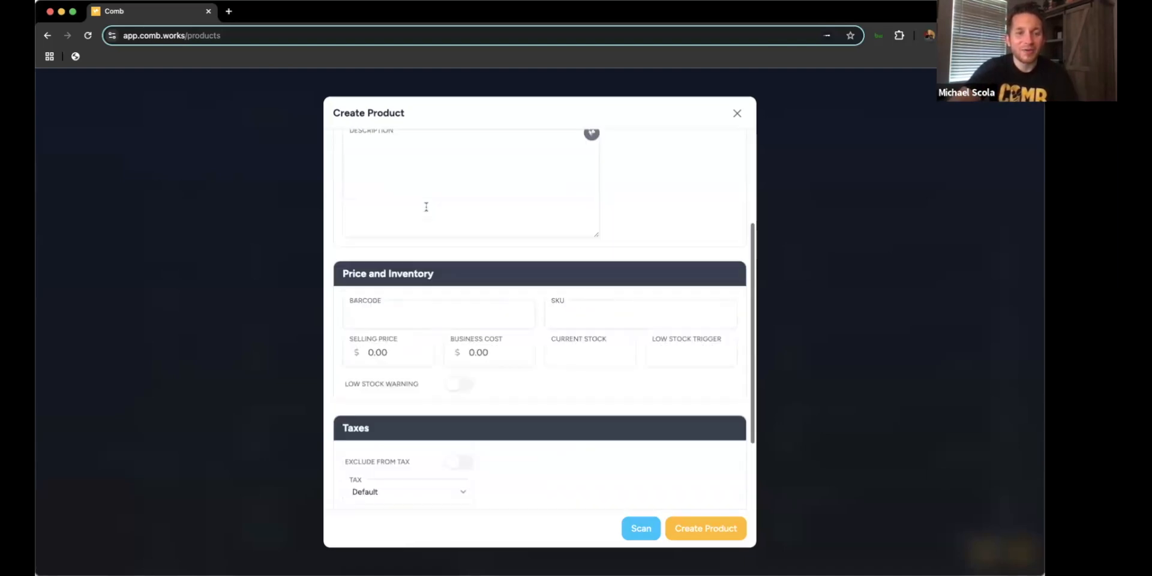
{"action": "scroll", "coordinate": [450, 183], "scroll_direction": "down", "scroll_amount": 2}
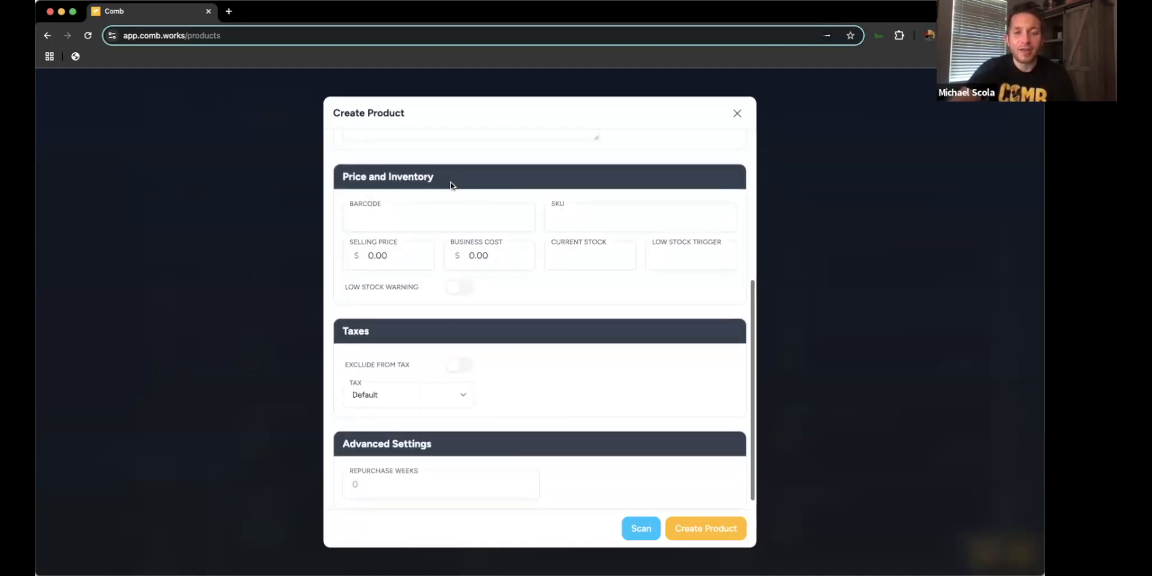
{"action": "scroll", "coordinate": [451, 185], "scroll_direction": "up", "scroll_amount": 4}
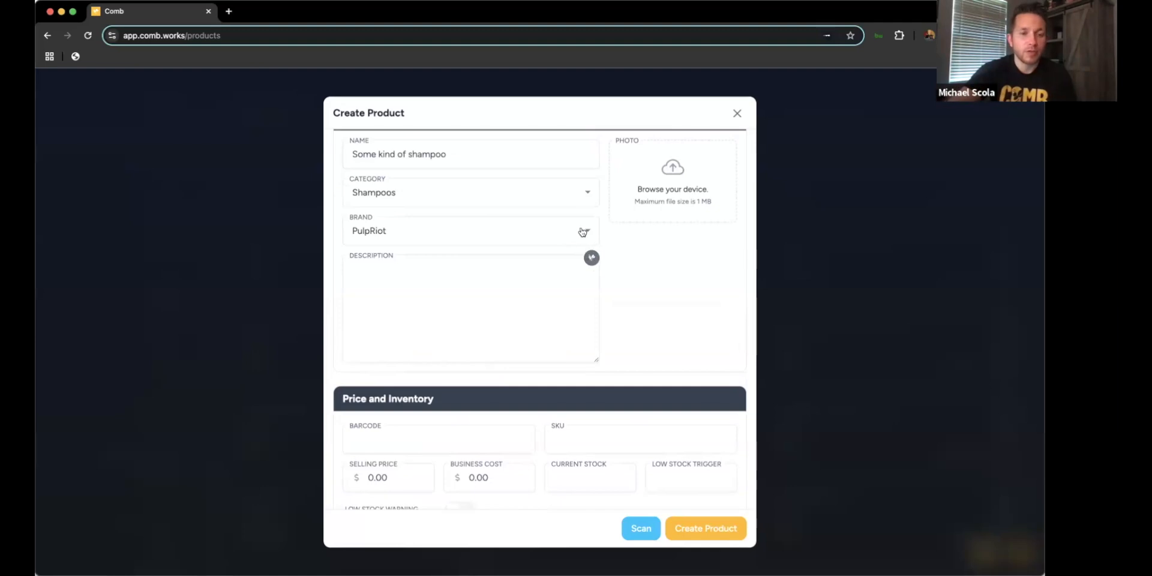
{"action": "scroll", "coordinate": [617, 267], "scroll_direction": "down", "scroll_amount": 2}
{"action": "scroll", "coordinate": [616, 267], "scroll_direction": "down", "scroll_amount": 5}
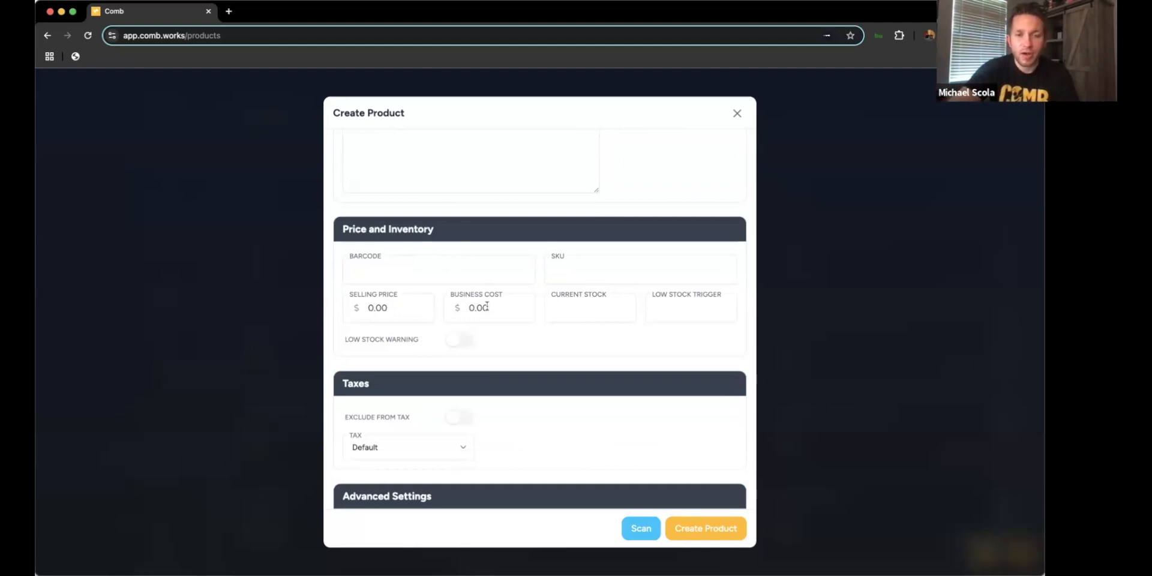
{"action": "left_click", "coordinate": [579, 313]}
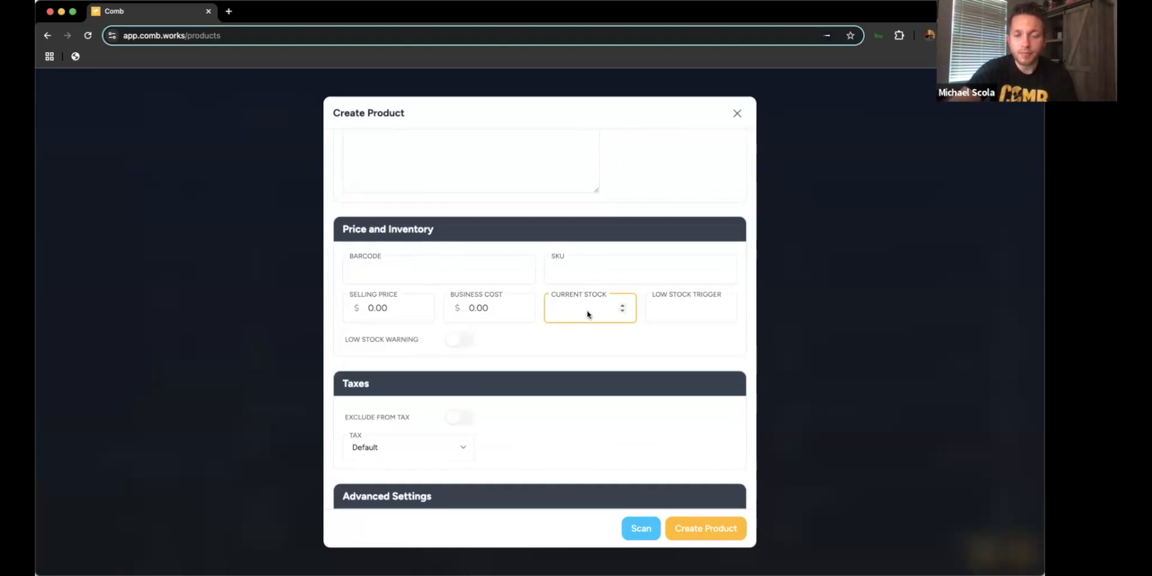
{"action": "left_click", "coordinate": [699, 308]}
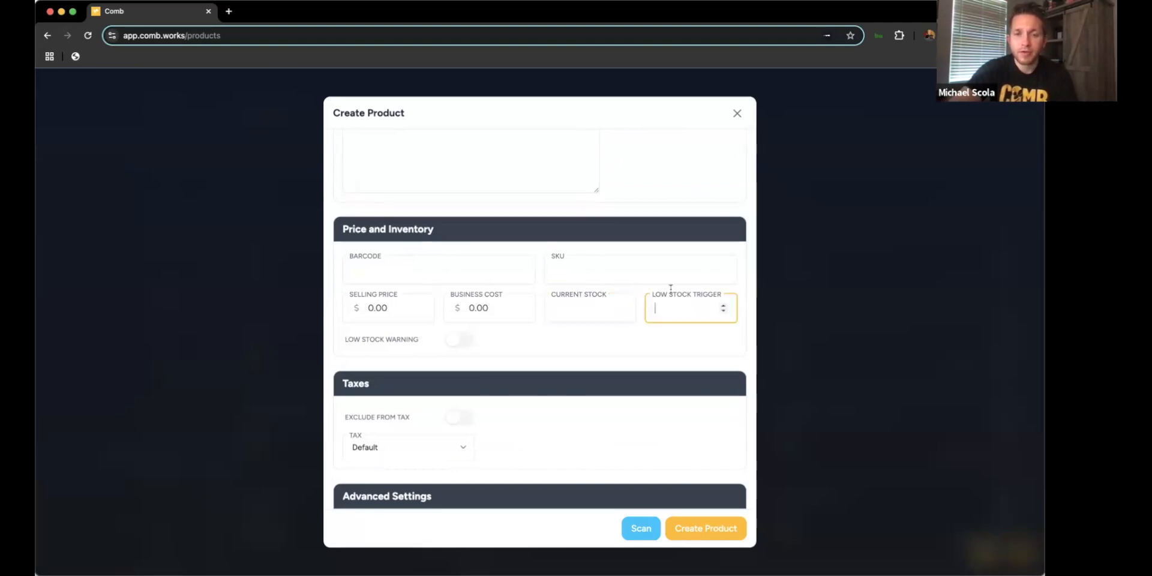
{"action": "type", "text": "3"}
{"action": "left_click", "coordinate": [600, 343]}
{"action": "left_click", "coordinate": [463, 338]}
{"action": "scroll", "coordinate": [539, 347], "scroll_direction": "down", "scroll_amount": 2}
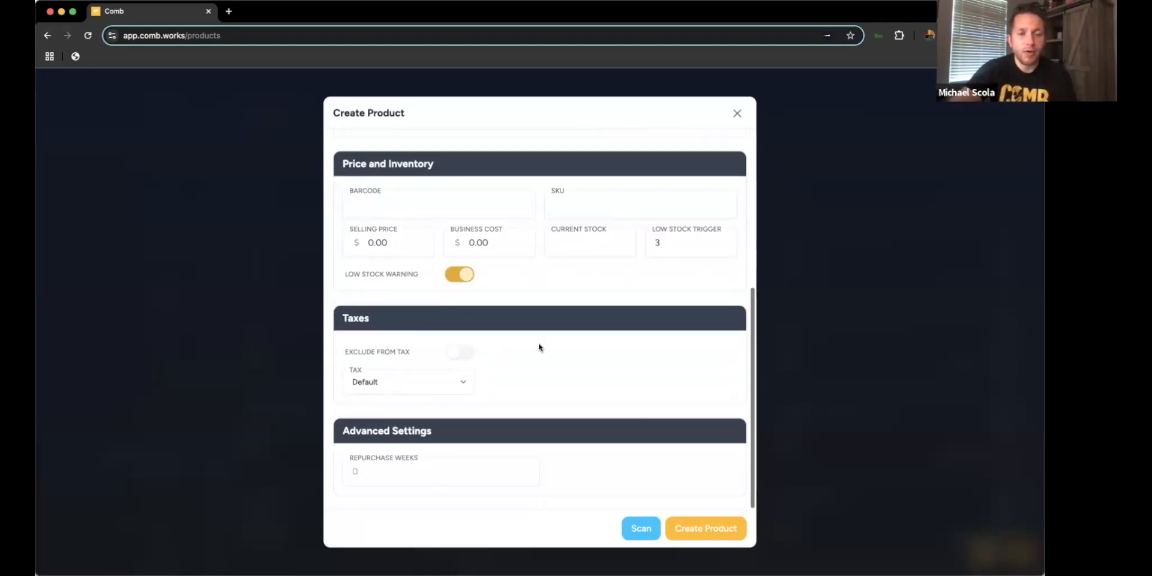
Set the product's tax to 8.00% and leave the Create Product form without saving.
{"action": "left_click", "coordinate": [438, 384]}
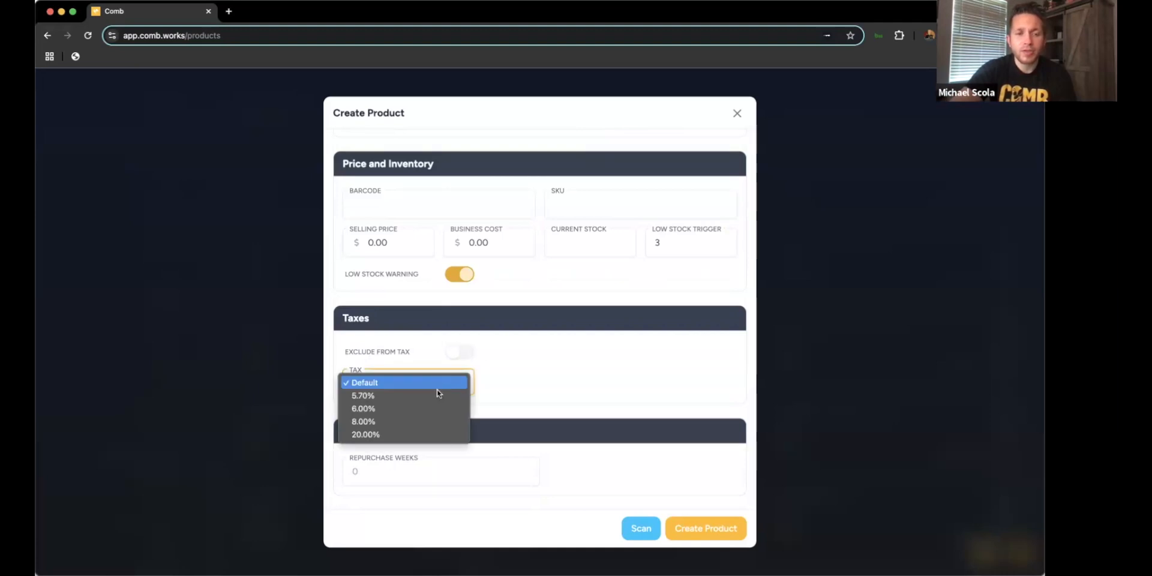
{"action": "left_click", "coordinate": [666, 335]}
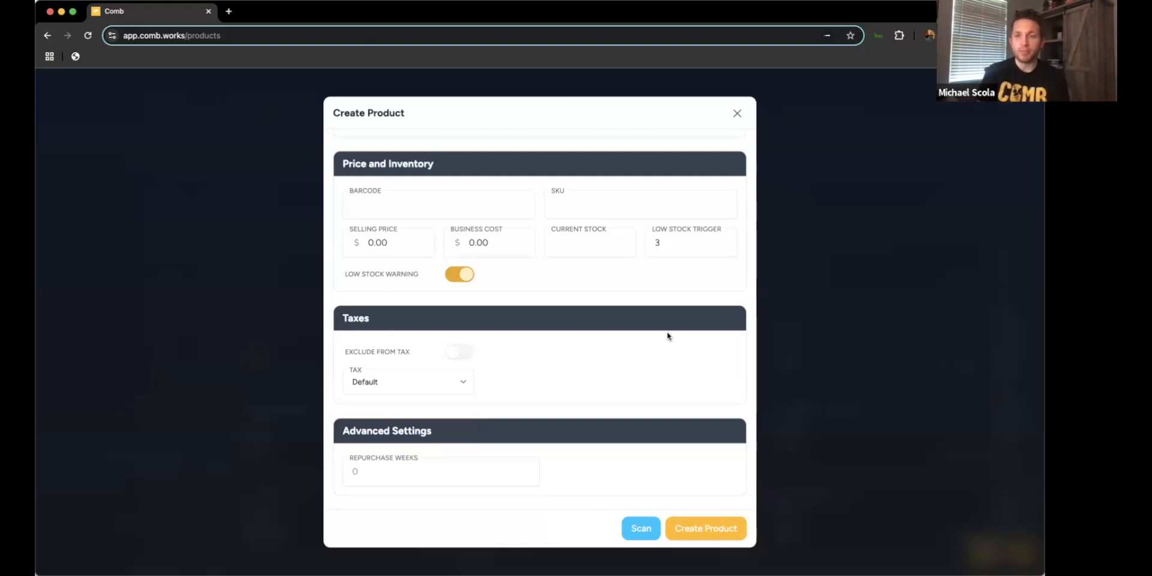
{"action": "left_click", "coordinate": [437, 381]}
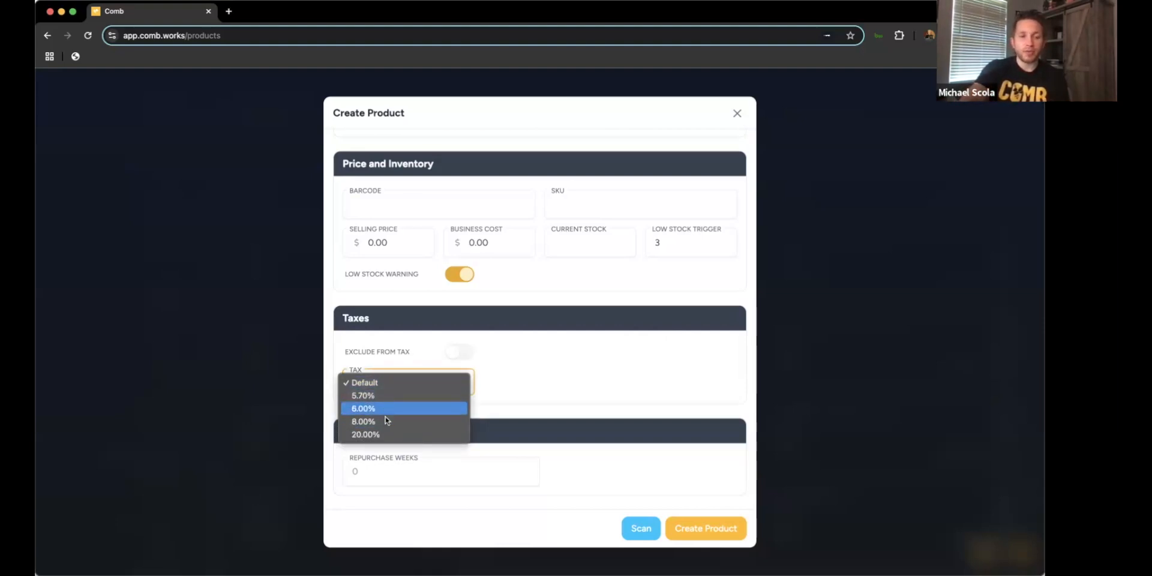
{"action": "left_click", "coordinate": [541, 371]}
{"action": "left_click", "coordinate": [540, 376]}
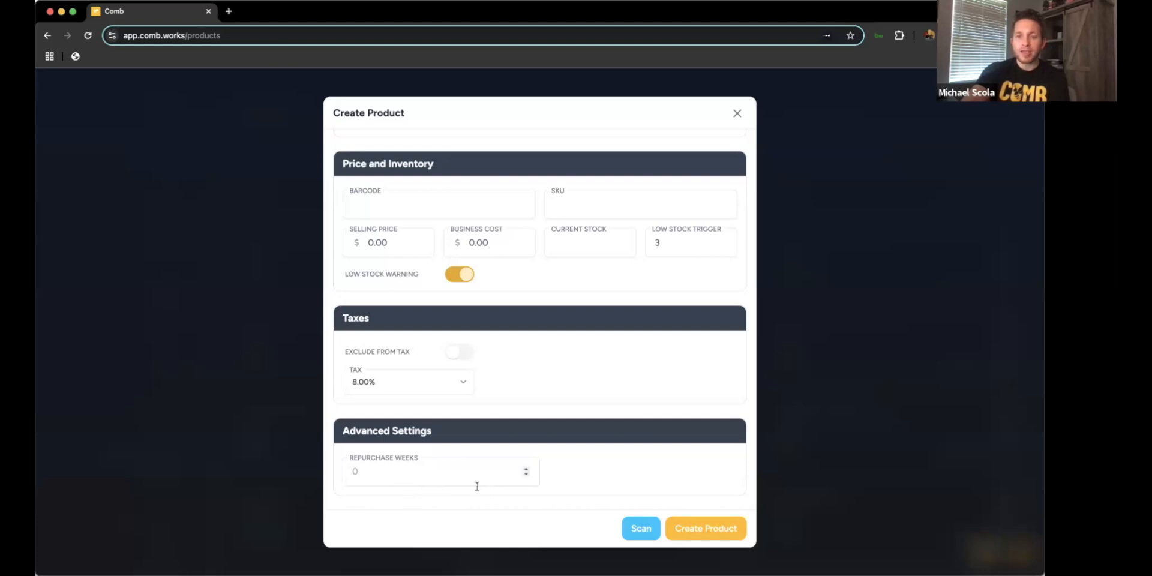
{"action": "scroll", "coordinate": [599, 460], "scroll_direction": "up", "scroll_amount": 5}
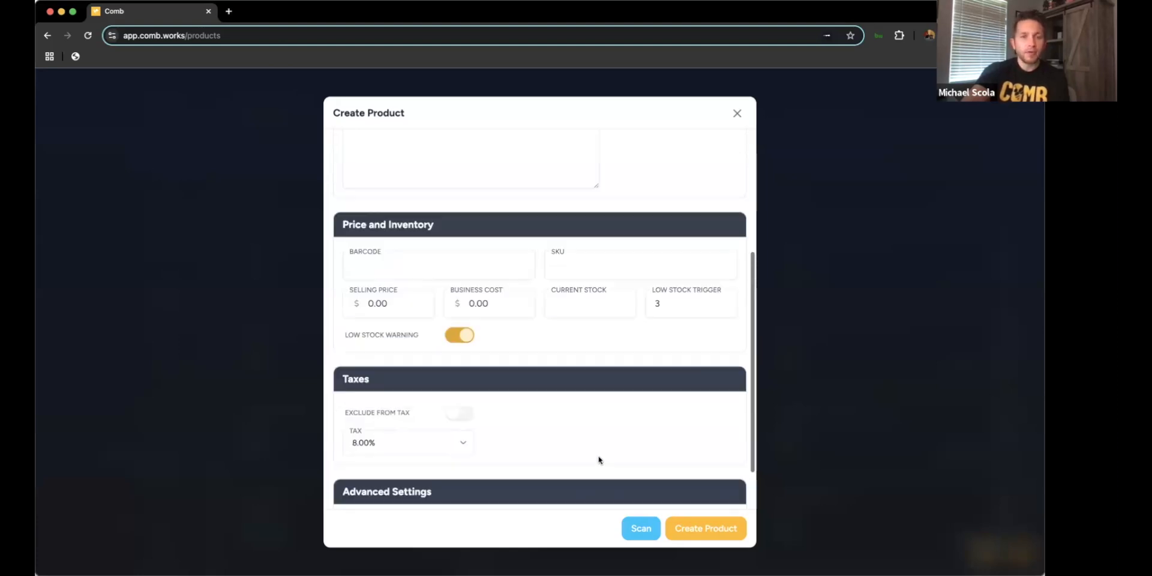
{"action": "left_click", "coordinate": [737, 113]}
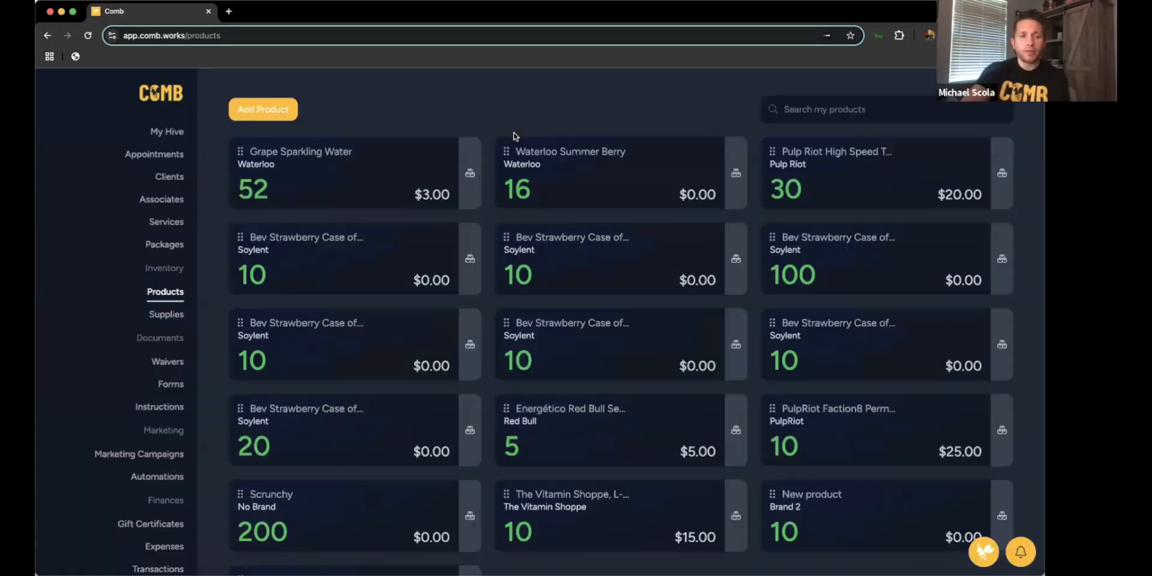
Adjust the stock of Grape Sparkling Water to 54.
{"action": "left_click", "coordinate": [470, 174]}
{"action": "left_click", "coordinate": [667, 312]}
{"action": "left_click", "coordinate": [667, 312]}
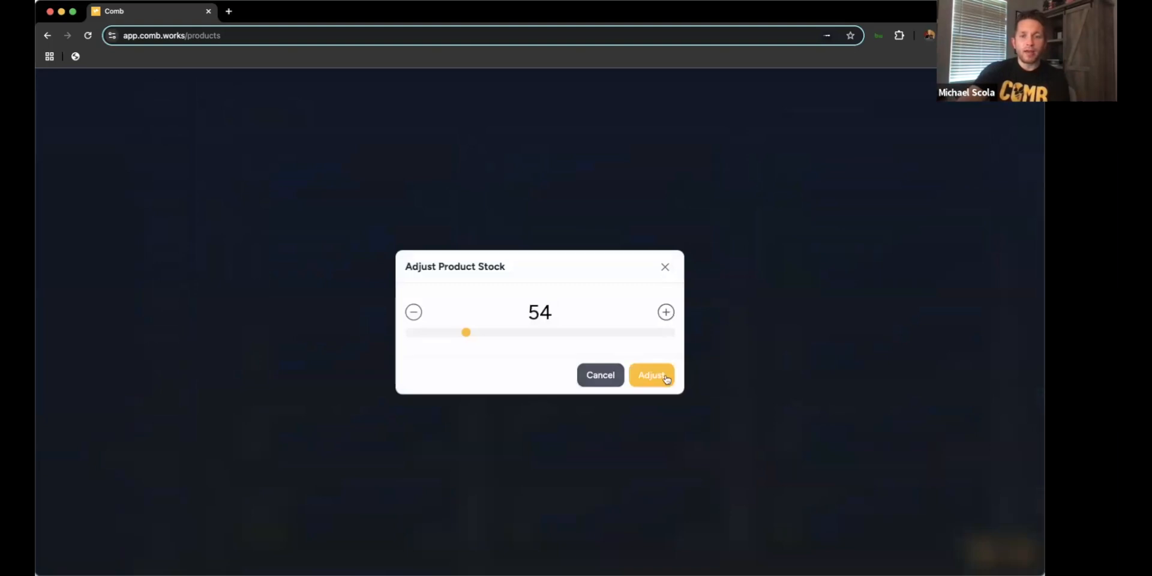
{"action": "left_click", "coordinate": [663, 383]}
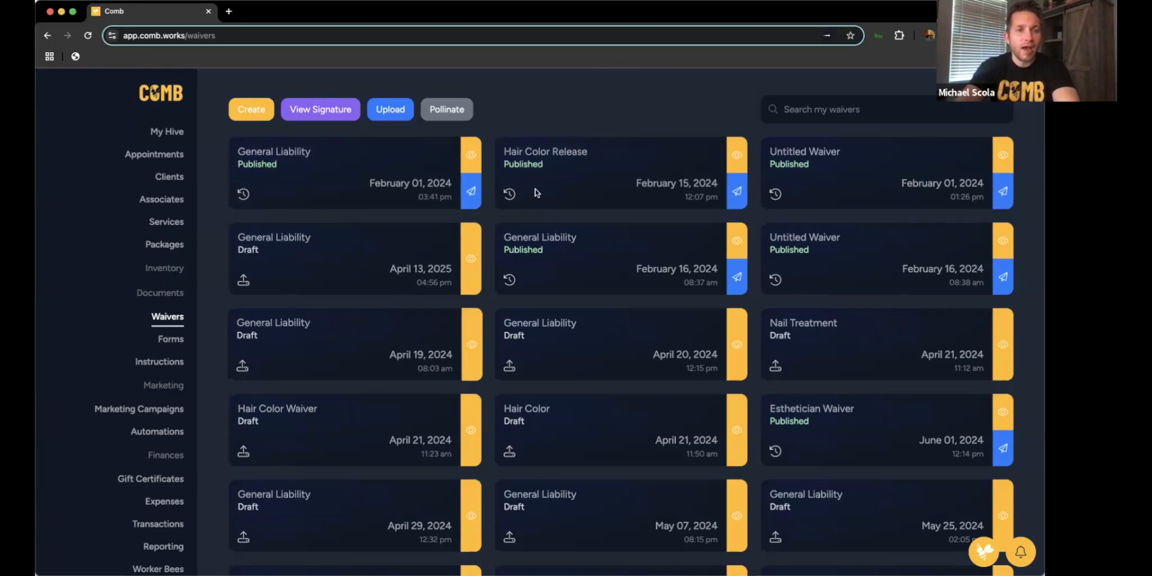
View the signature stored for waivers and close it again.
{"action": "left_click", "coordinate": [324, 110]}
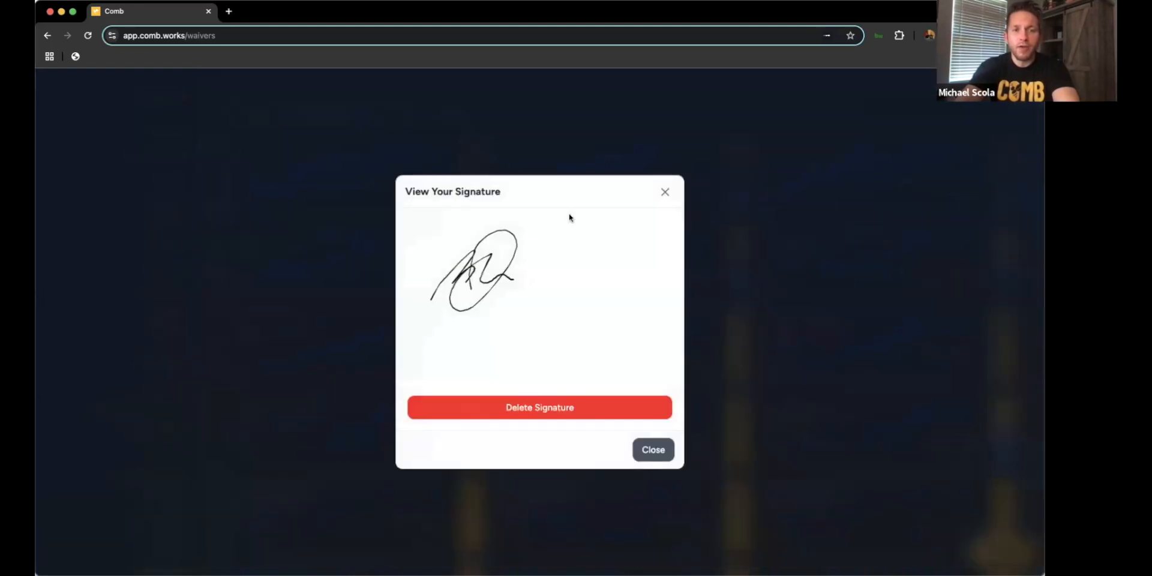
{"action": "left_click", "coordinate": [653, 449]}
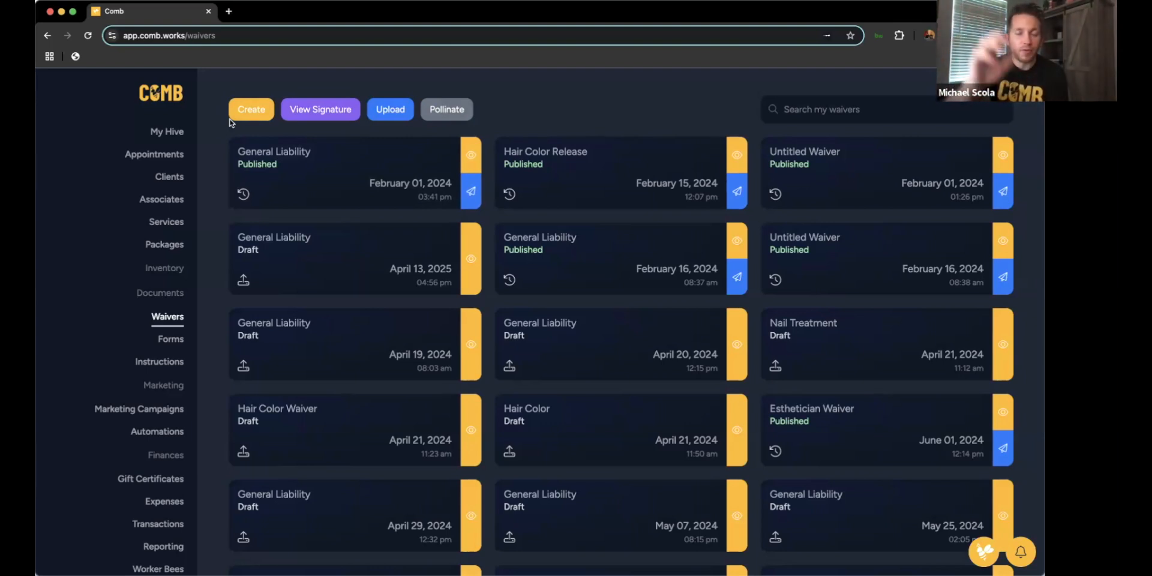
Look at the blank waiver editor and the Upload Waiver dialog, leaving both without saving or uploading anything.
{"action": "left_click", "coordinate": [252, 110]}
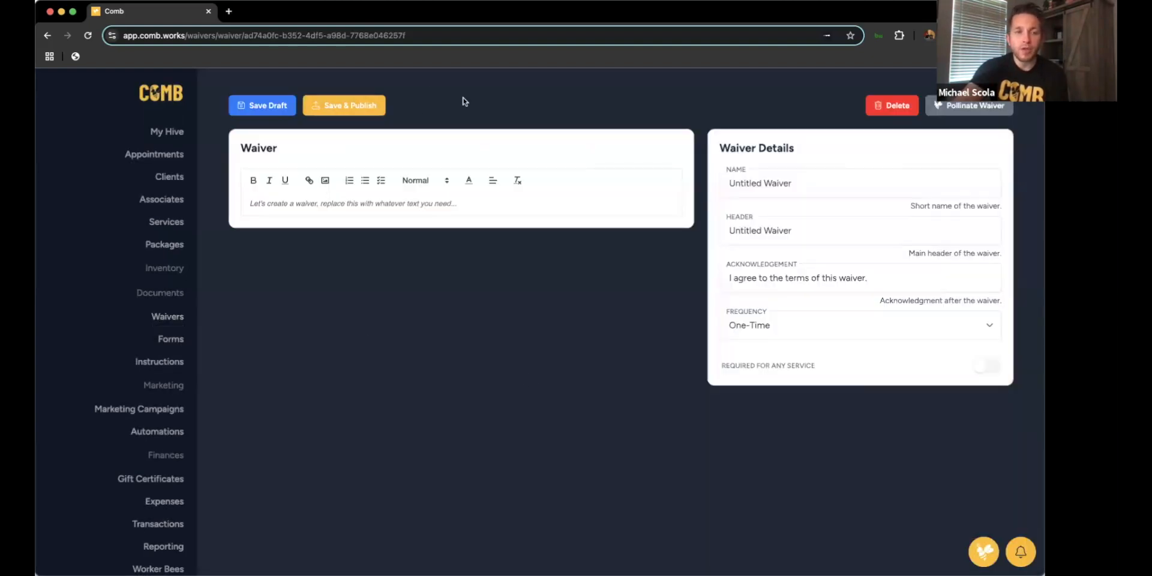
{"action": "left_click", "coordinate": [47, 35]}
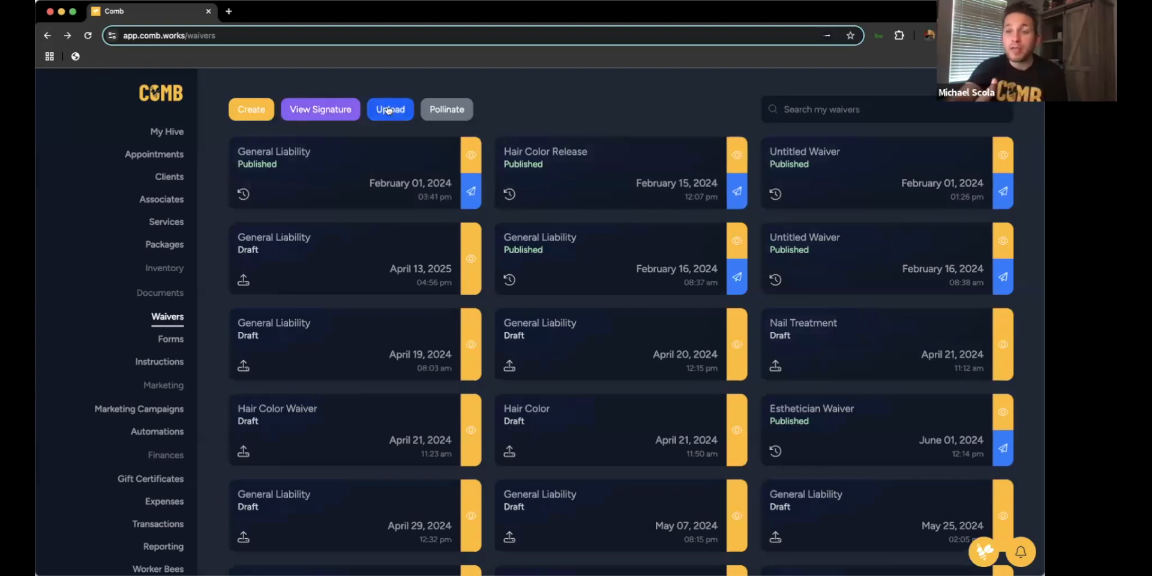
{"action": "left_click", "coordinate": [388, 110]}
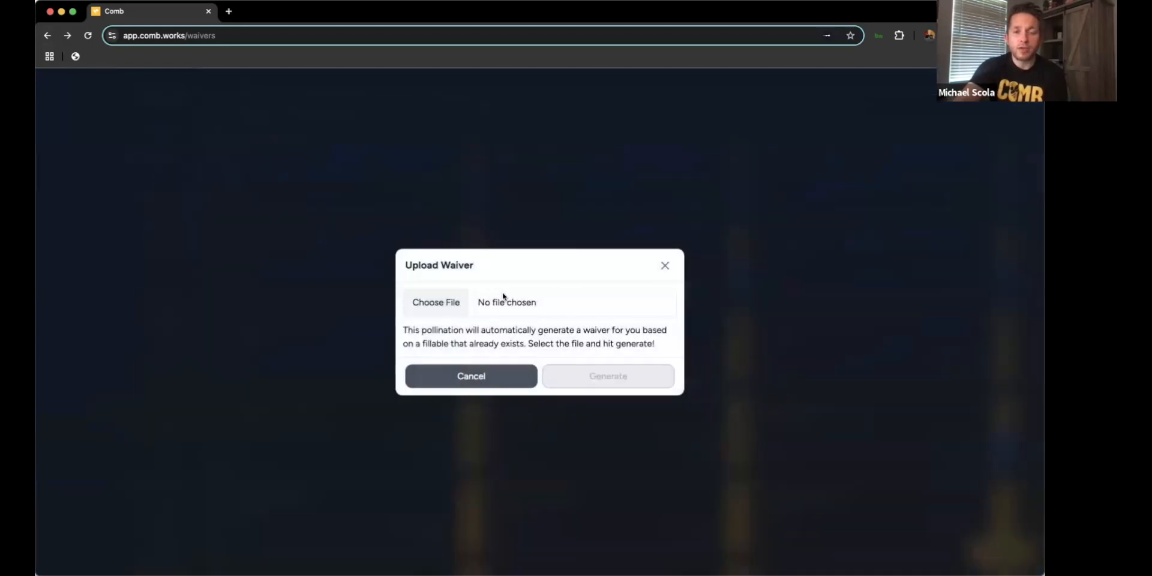
{"action": "left_click", "coordinate": [472, 376]}
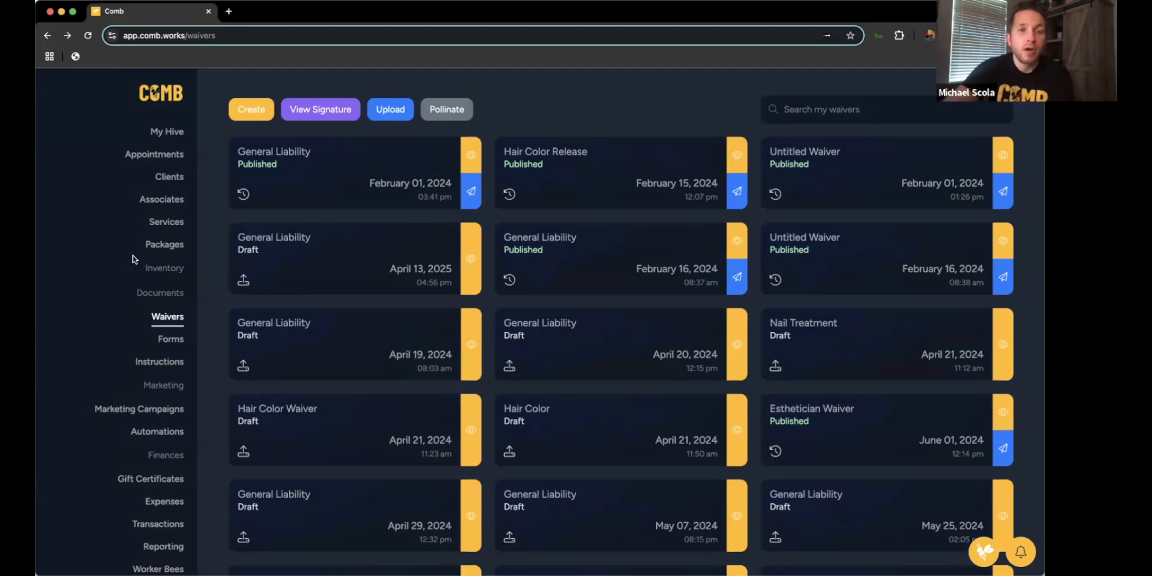
Generate a waiver through Pollinate with "Hair Color" as the waiver list, and open the newly created draft.
{"action": "left_click", "coordinate": [463, 111]}
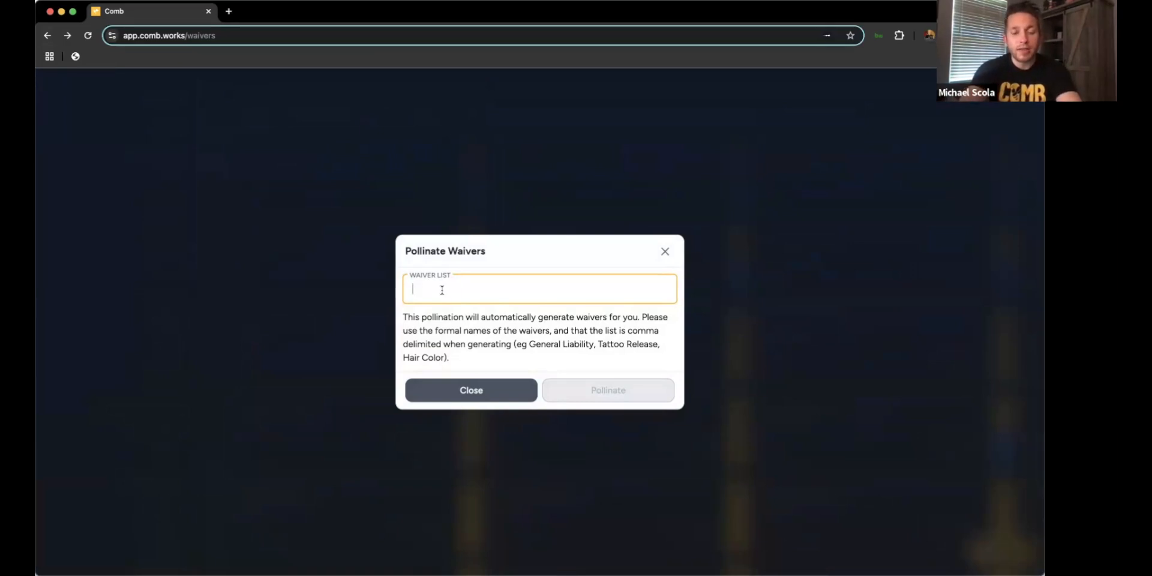
{"action": "type", "text": "Hair Color"}
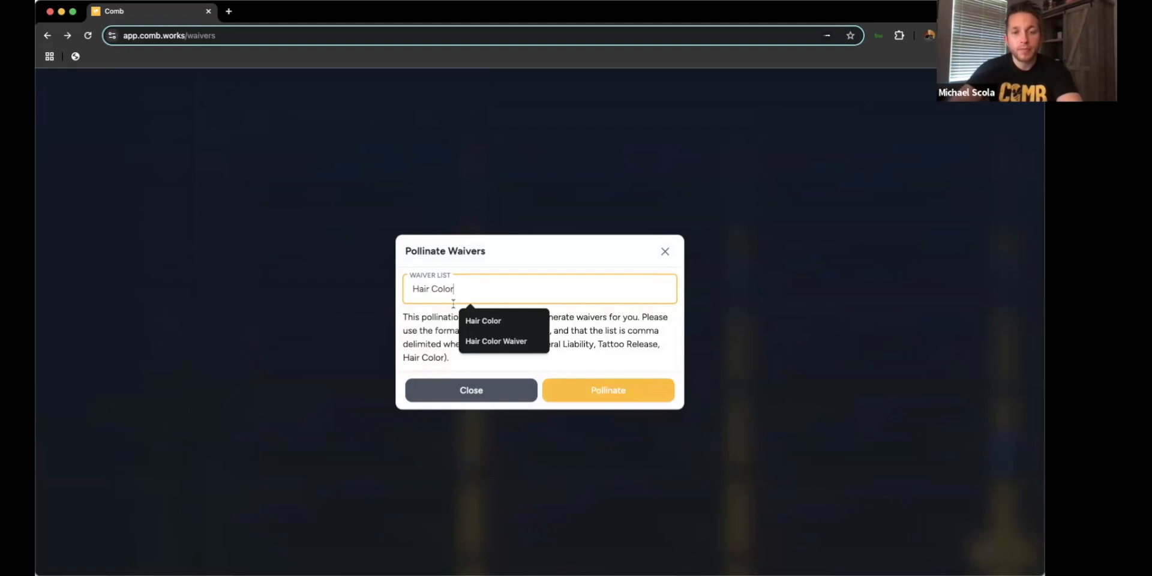
{"action": "left_click", "coordinate": [621, 391]}
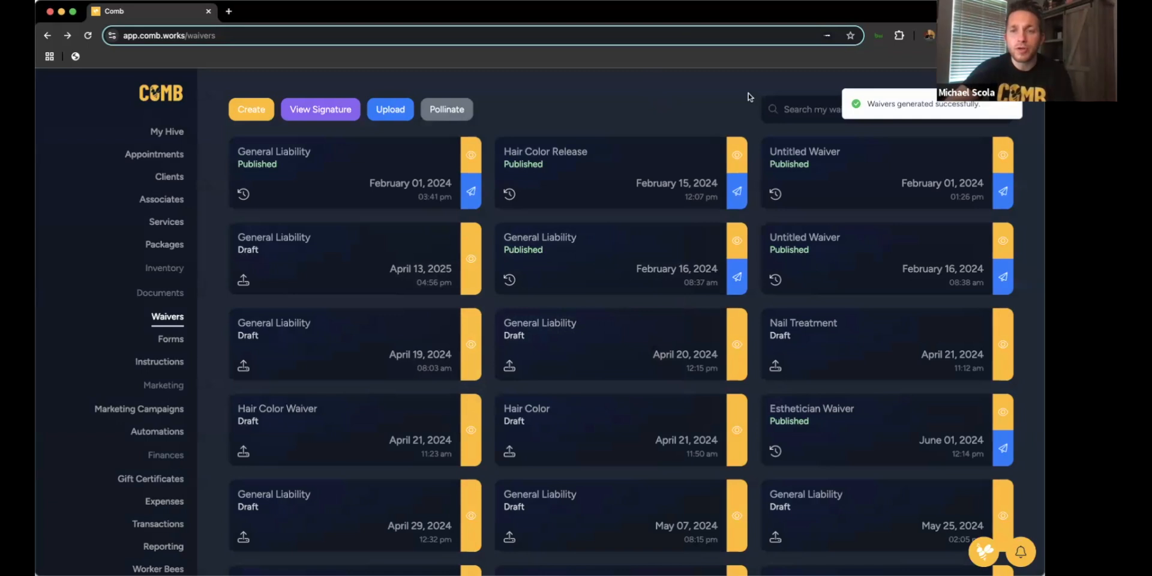
{"action": "scroll", "coordinate": [654, 87], "scroll_direction": "down", "scroll_amount": 20}
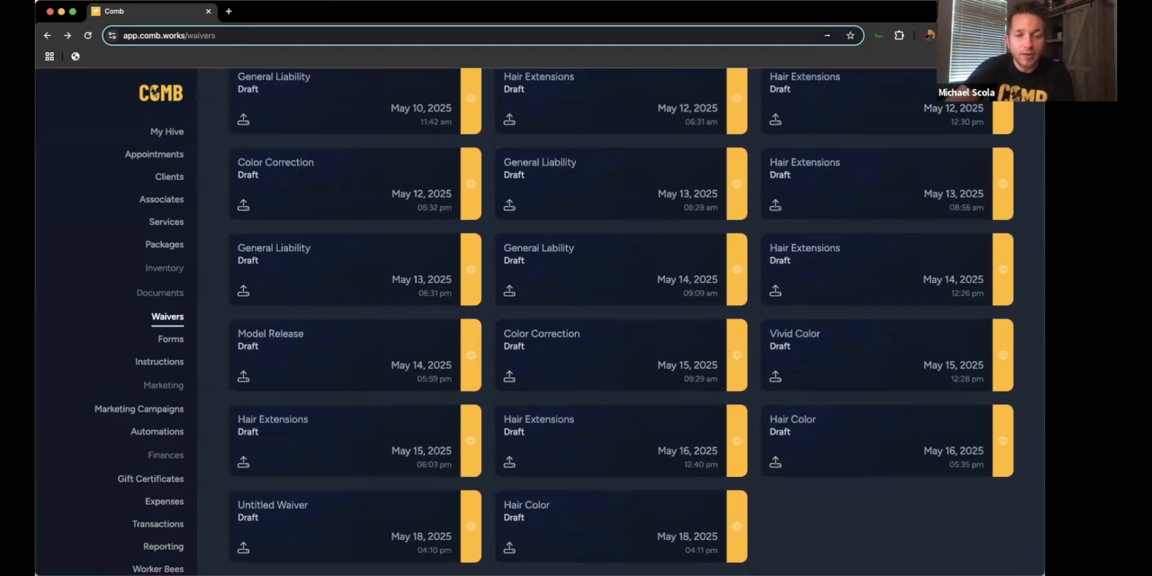
{"action": "left_click", "coordinate": [598, 523]}
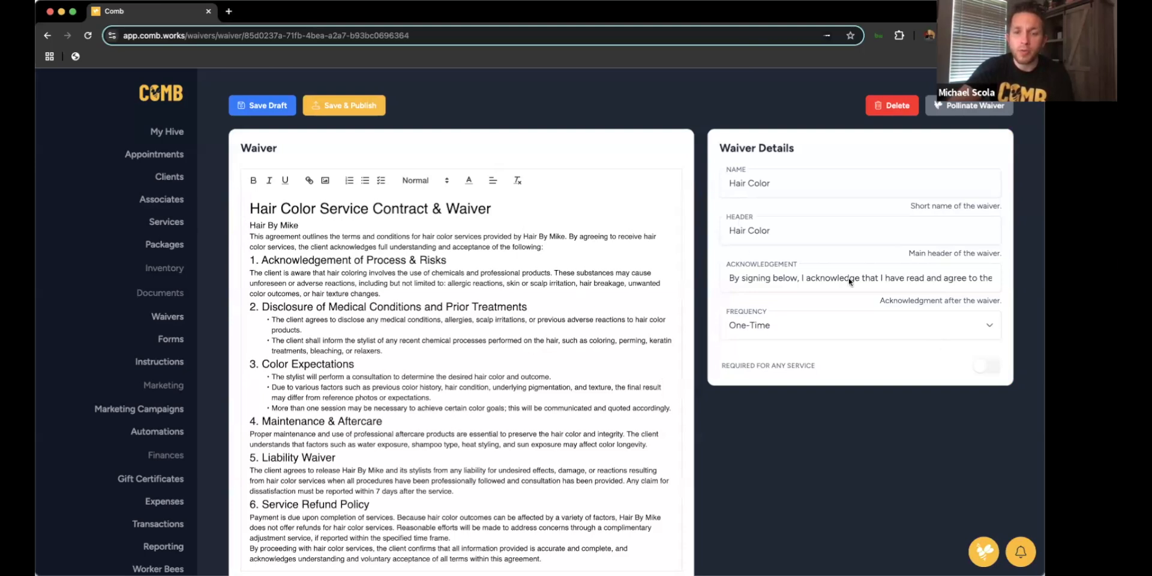
Set the waiver's frequency to Every 6 Month(s) and rename it "Hair Color v2 Waiver".
{"action": "left_click", "coordinate": [836, 321]}
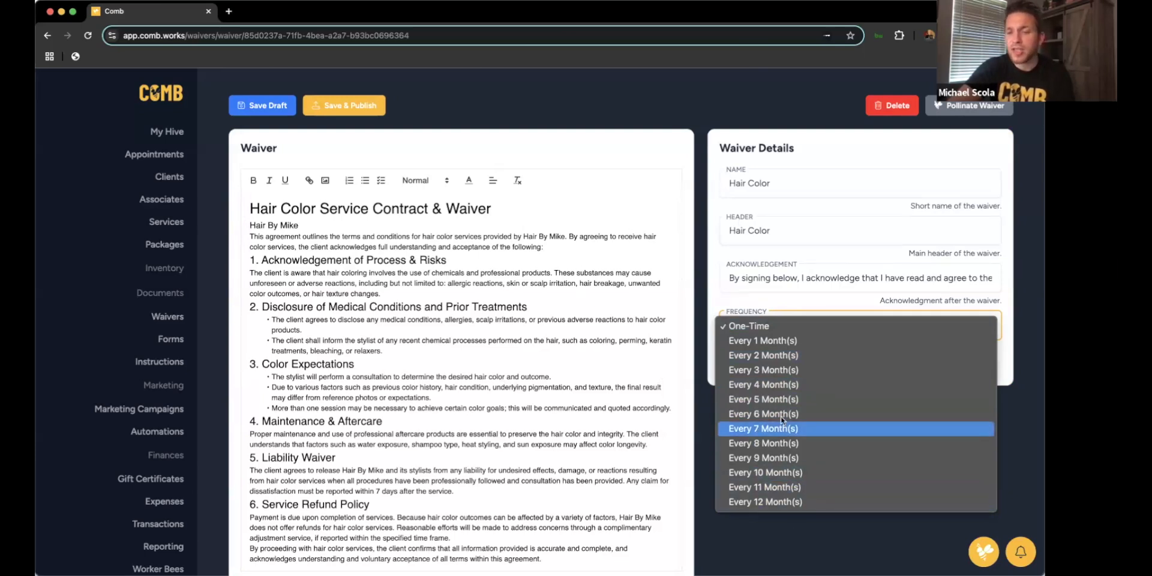
{"action": "left_click", "coordinate": [781, 419]}
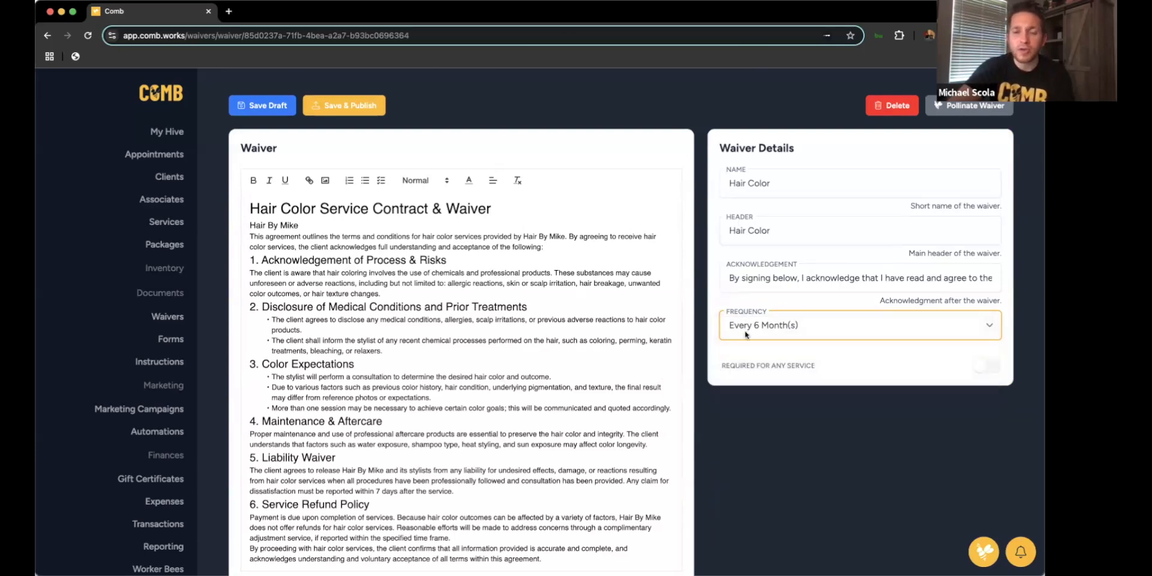
{"action": "left_click", "coordinate": [725, 204]}
{"action": "left_click", "coordinate": [782, 180]}
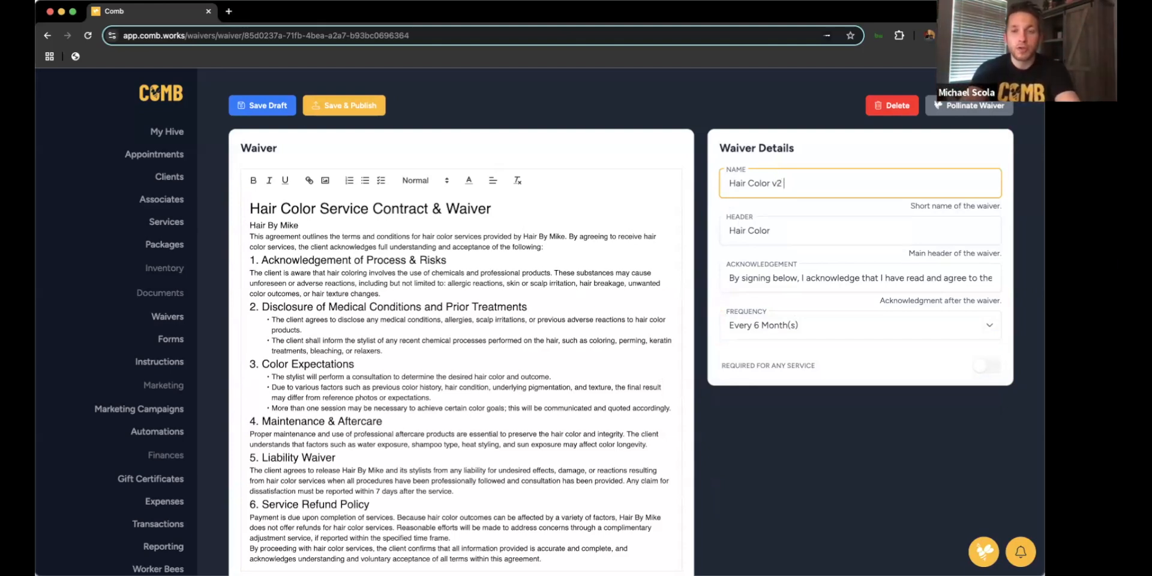
{"action": "type", "text": "v2 Waiver"}
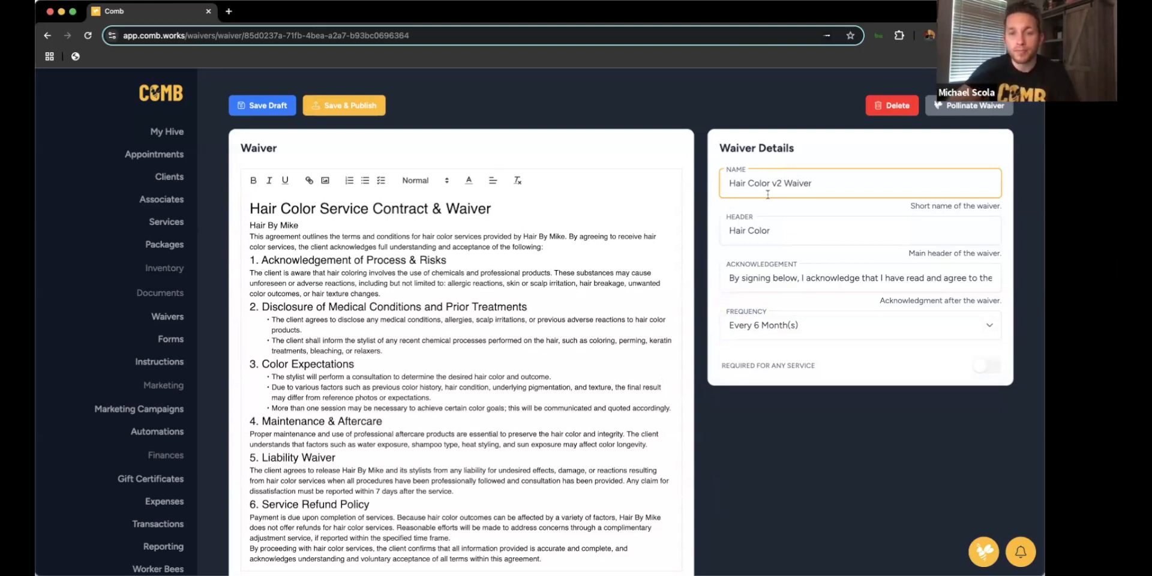
{"action": "left_click", "coordinate": [713, 239]}
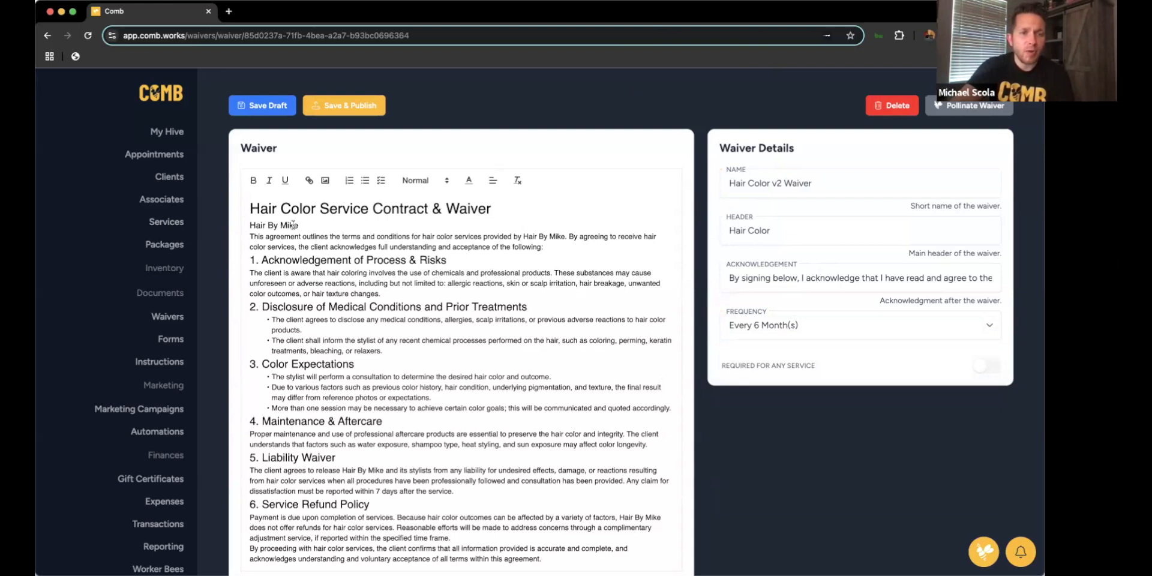
Remove the title and business name lines at the start of the waiver text and format the introductory paragraph as Normal.
{"action": "left_click_drag", "start_coordinate": [316, 223], "coordinate": [226, 210]}
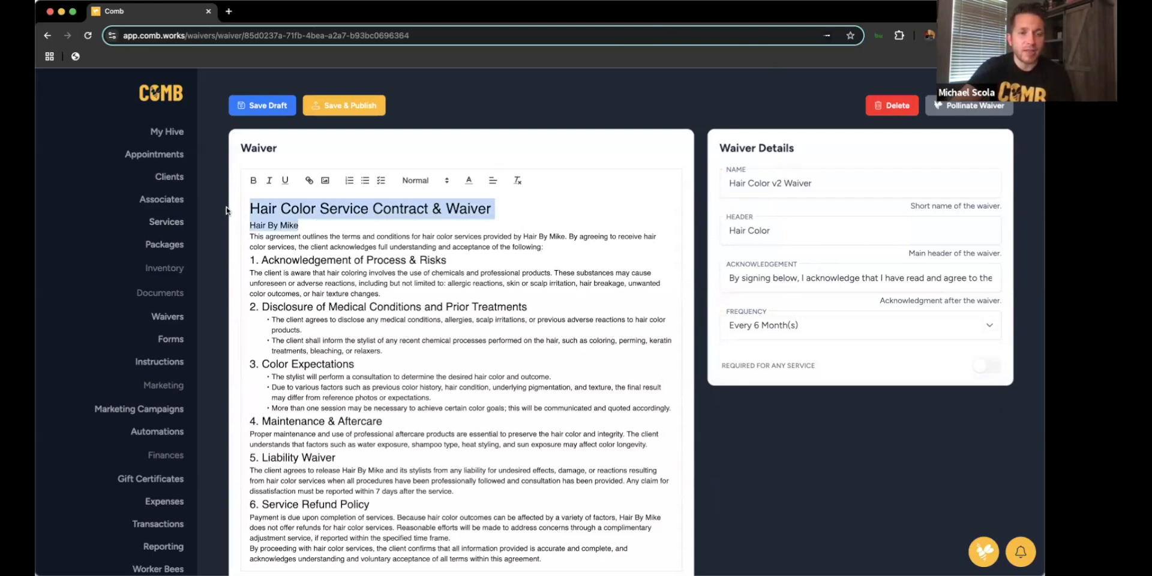
{"action": "key", "text": "BackSpace"}
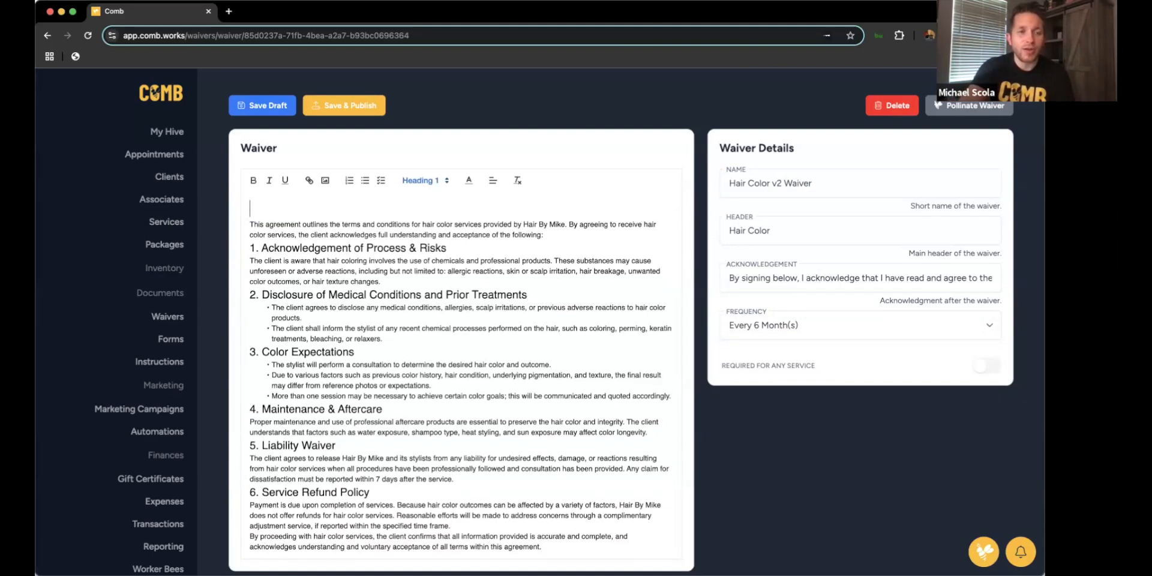
{"action": "key", "text": "Delete"}
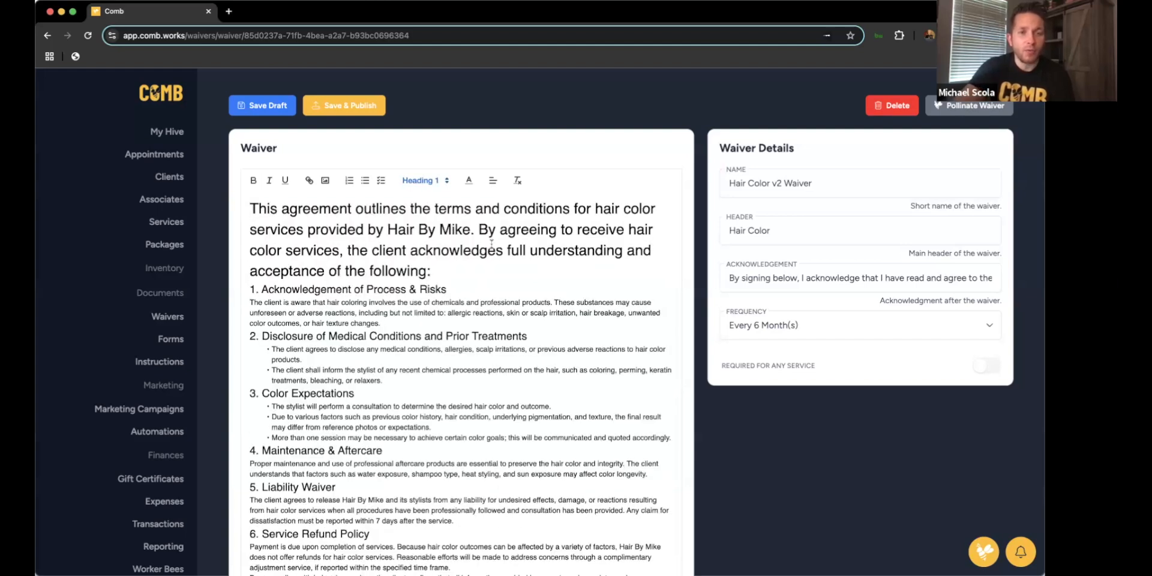
{"action": "triple_click", "coordinate": [430, 271]}
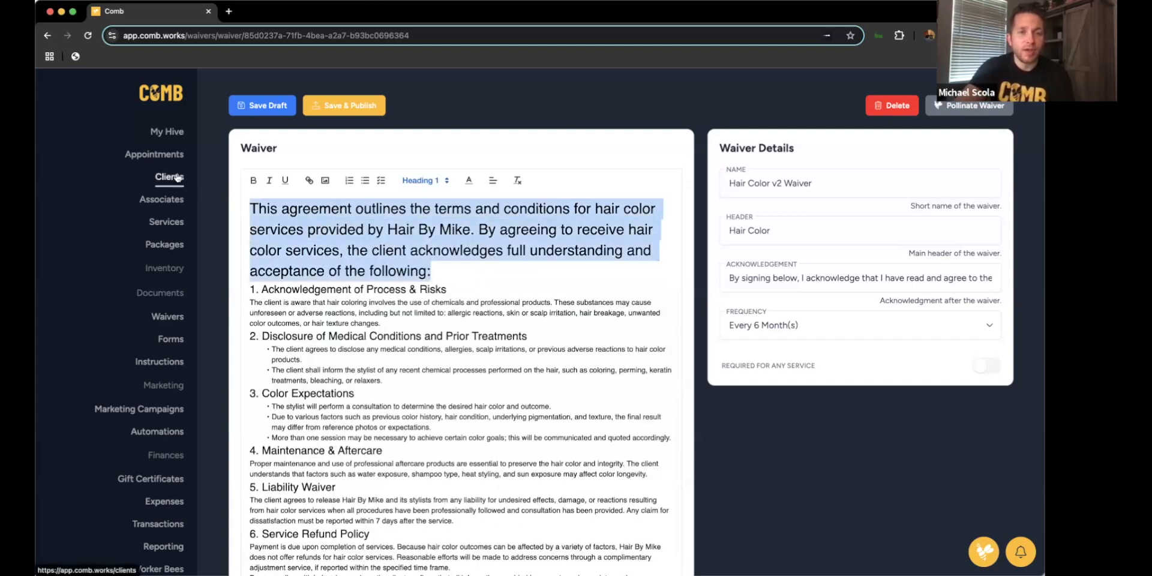
{"action": "left_click", "coordinate": [435, 181]}
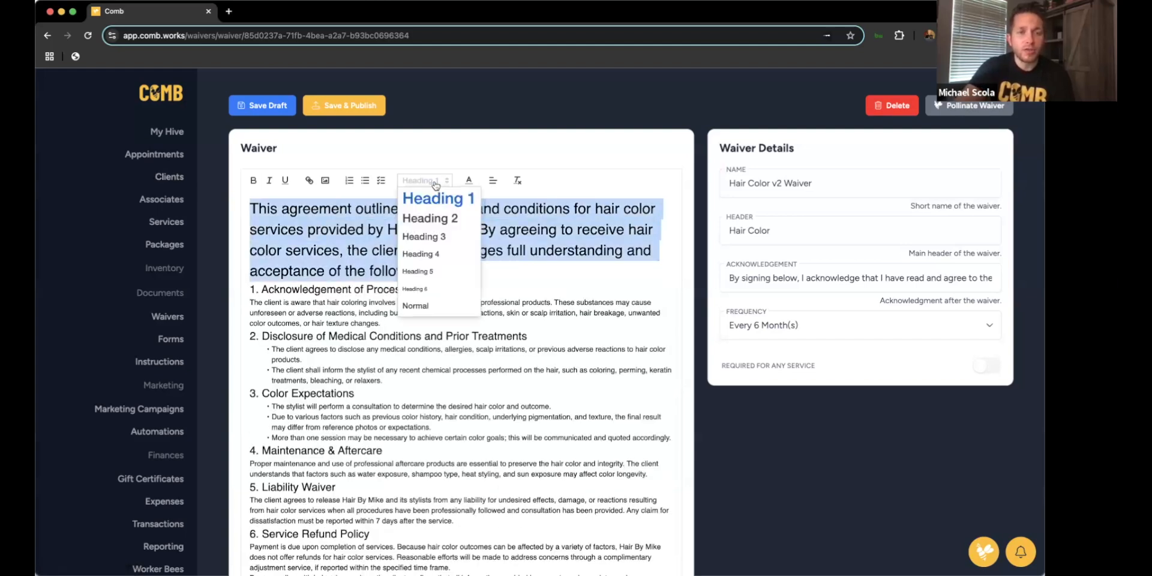
{"action": "left_click", "coordinate": [432, 306]}
{"action": "left_click", "coordinate": [564, 213]}
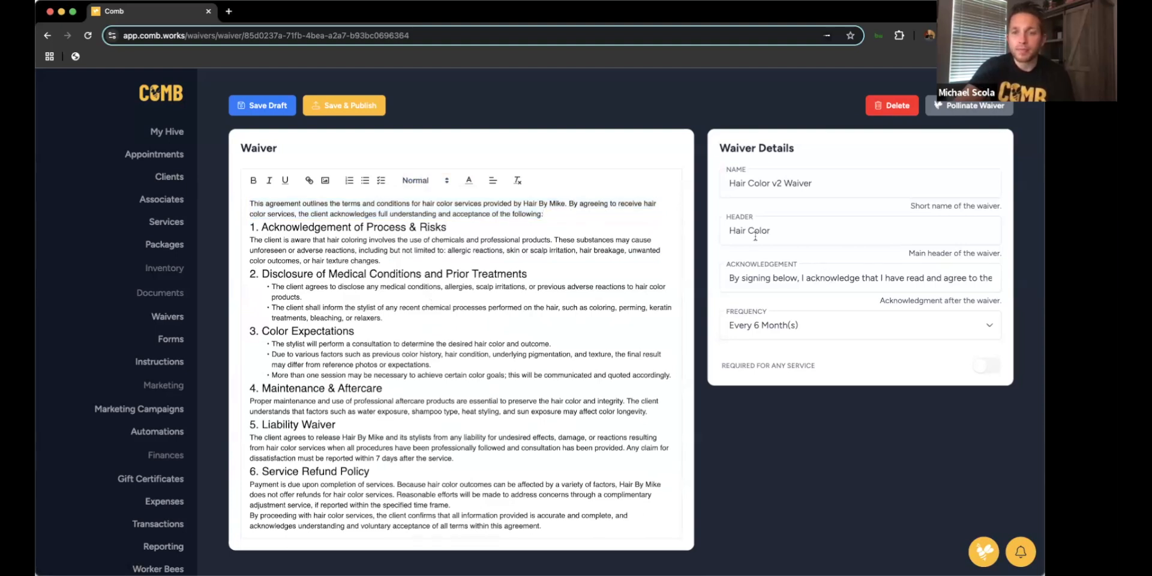
Change the waiver's header to "Hair Color Waiver" and switch its requirement for any service on and back off.
{"action": "left_click", "coordinate": [786, 231]}
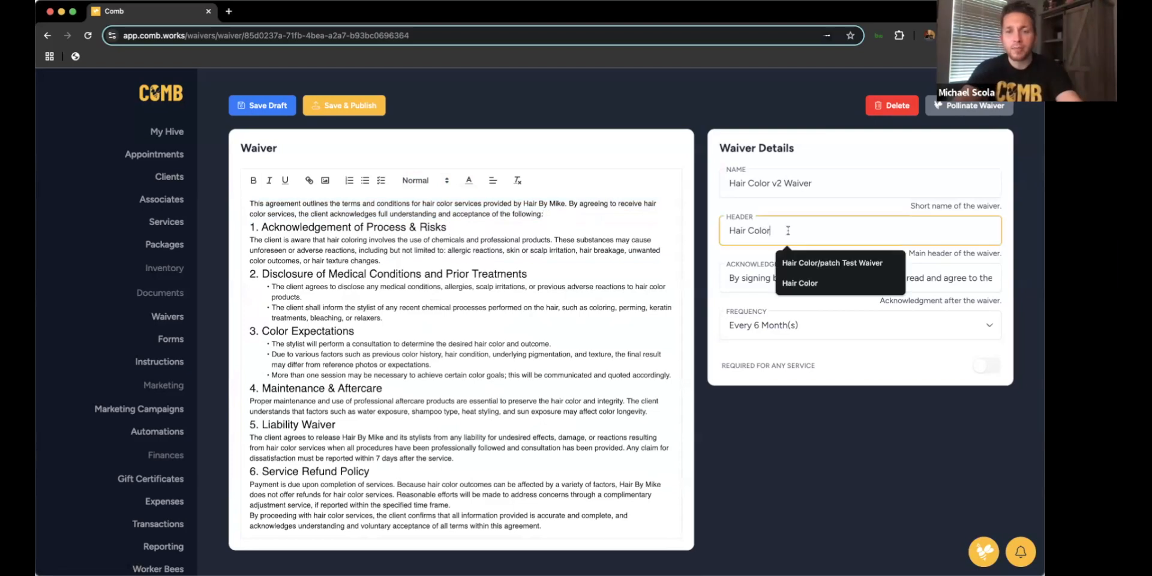
{"action": "type", "text": "Ea"}
{"action": "type", "text": "iver"}
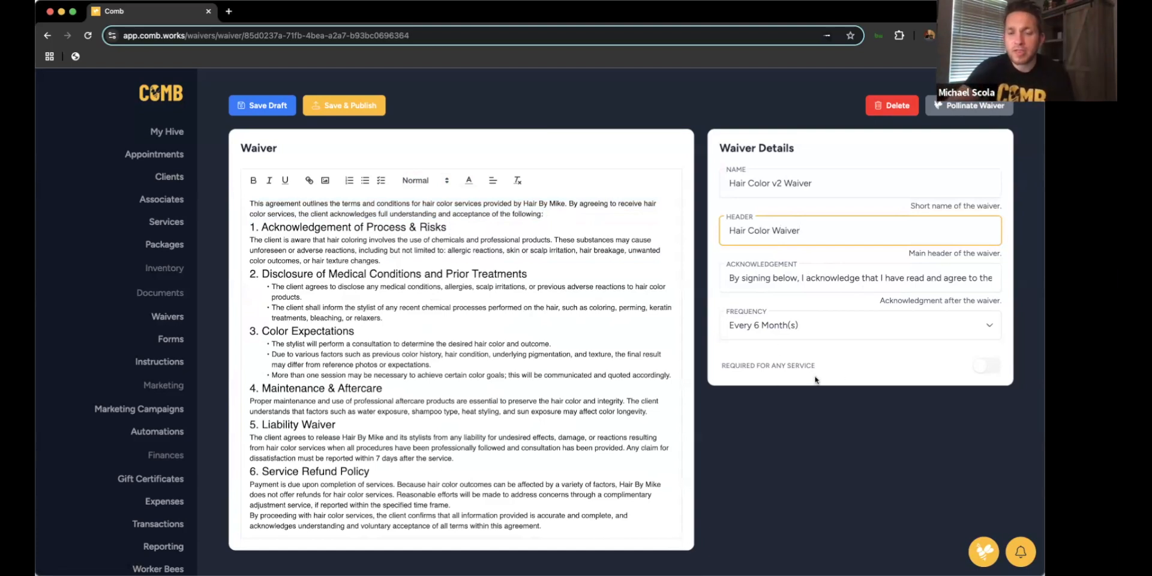
{"action": "left_click", "coordinate": [988, 367]}
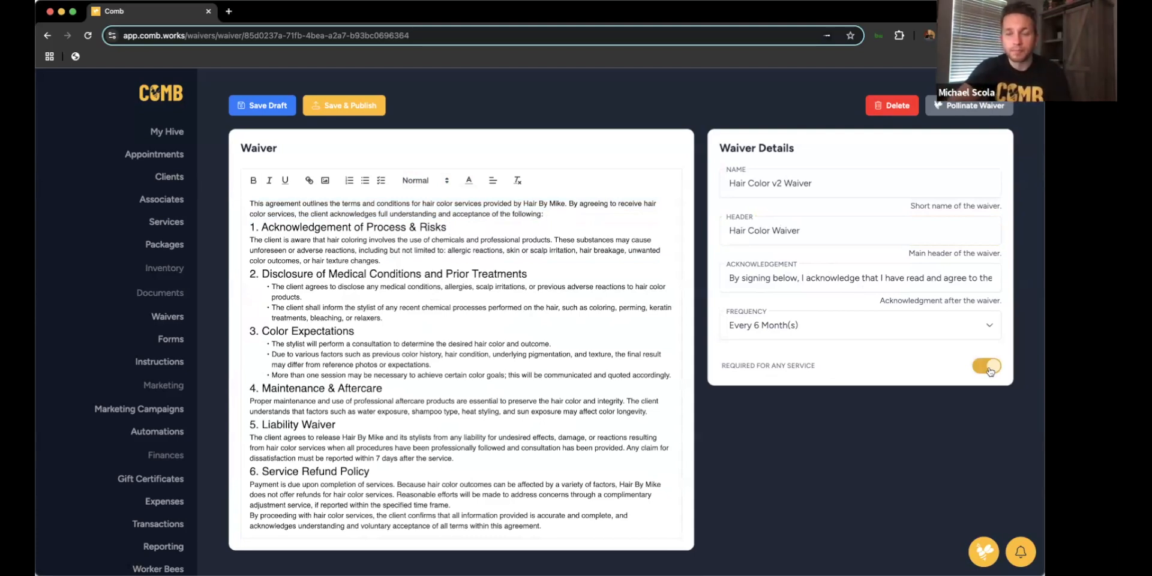
{"action": "left_click", "coordinate": [987, 367]}
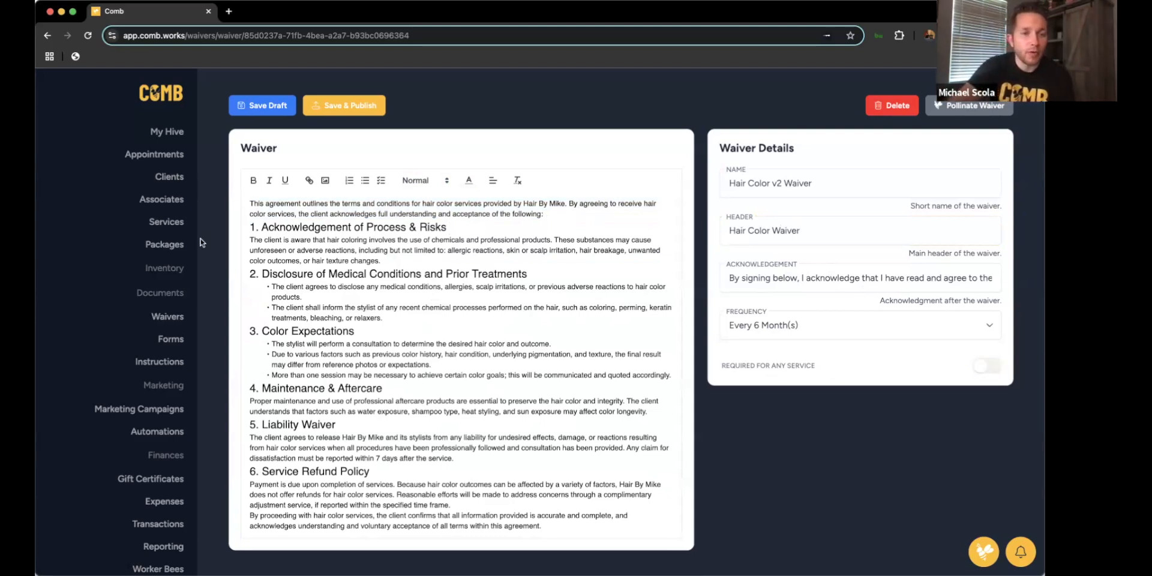
Insert a blank line before each of the six numbered section headings in the waiver text.
{"action": "left_click", "coordinate": [383, 334]}
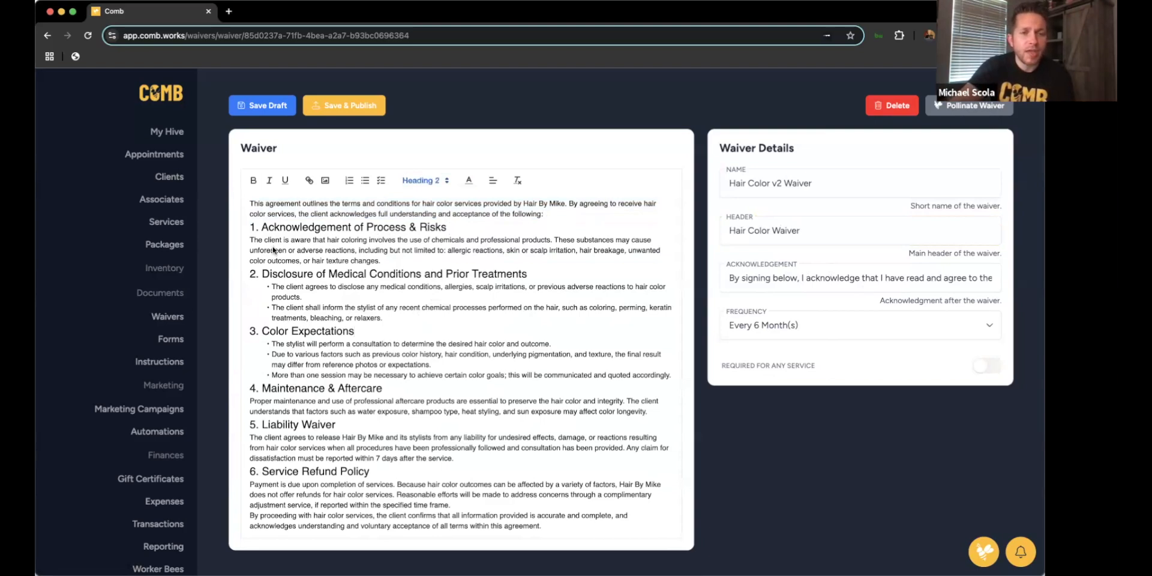
{"action": "left_click", "coordinate": [553, 214]}
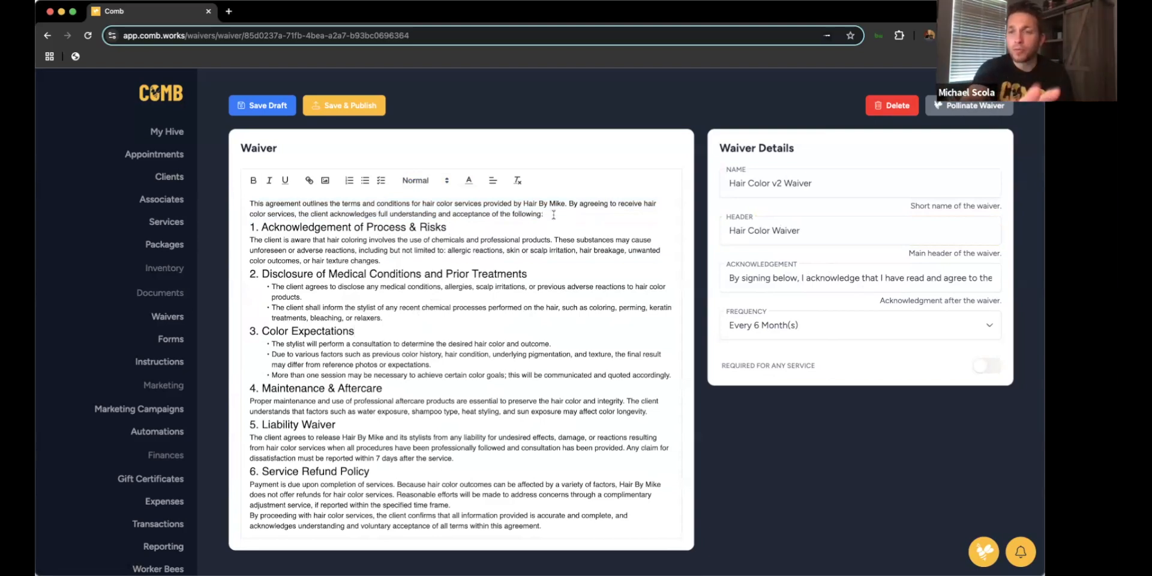
{"action": "key", "text": "Return"}
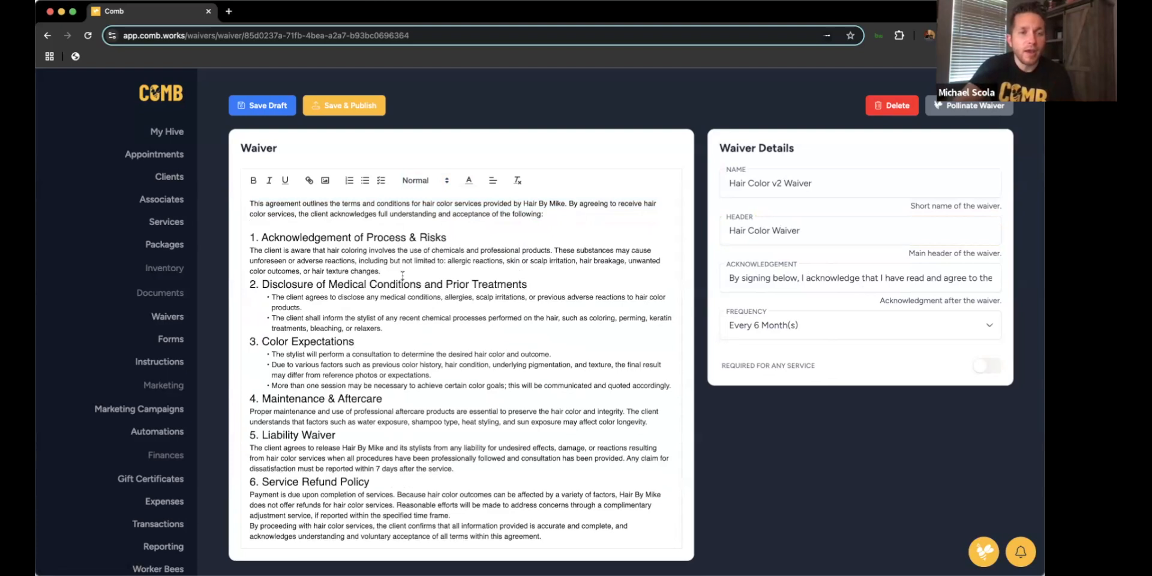
{"action": "key", "text": "Return"}
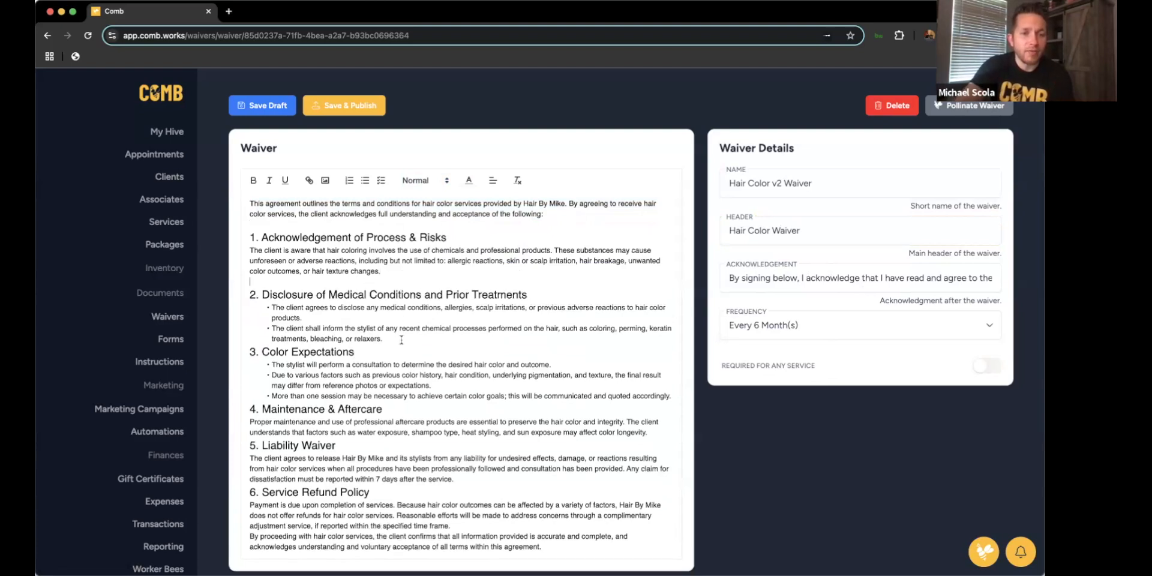
{"action": "key", "text": "Return"}
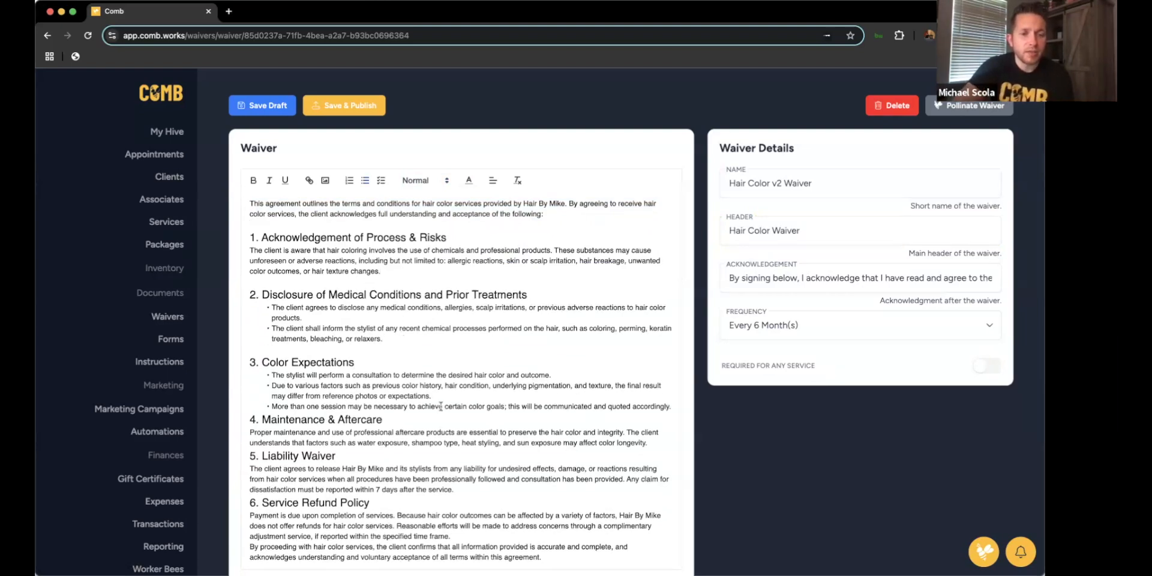
{"action": "left_click", "coordinate": [672, 406]}
{"action": "key", "text": "Return"}
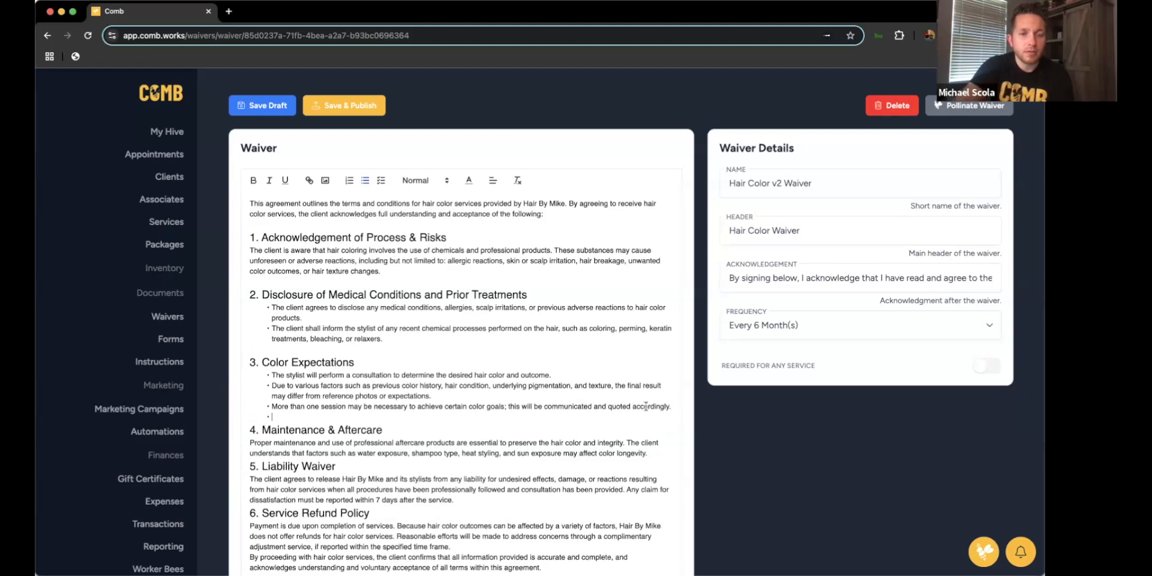
{"action": "scroll", "coordinate": [519, 416], "scroll_direction": "down", "scroll_amount": 2}
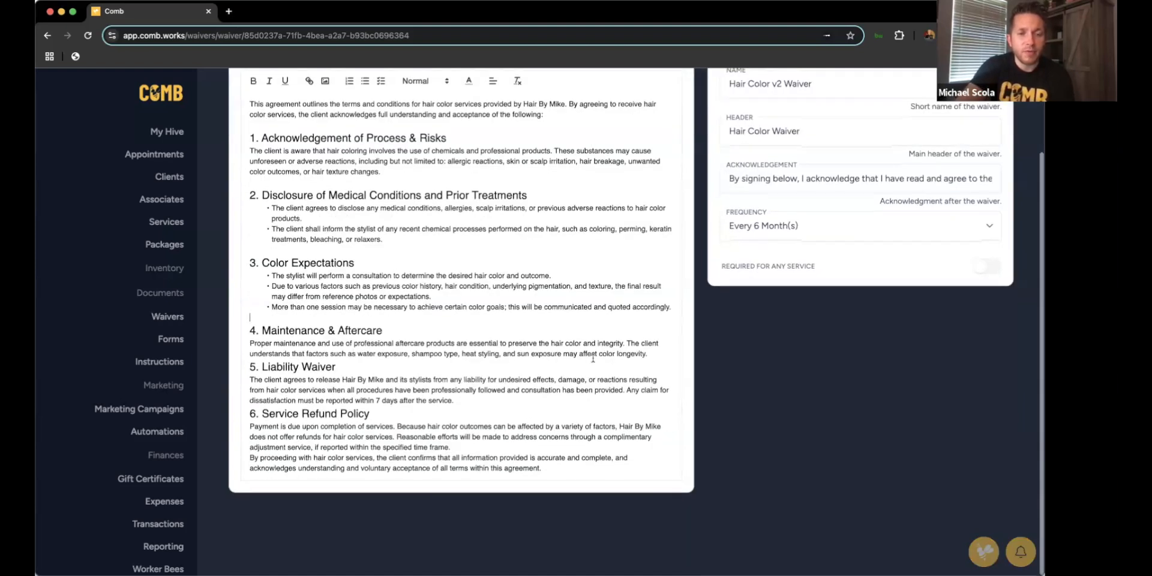
{"action": "left_click", "coordinate": [654, 352]}
{"action": "key", "text": "Return"}
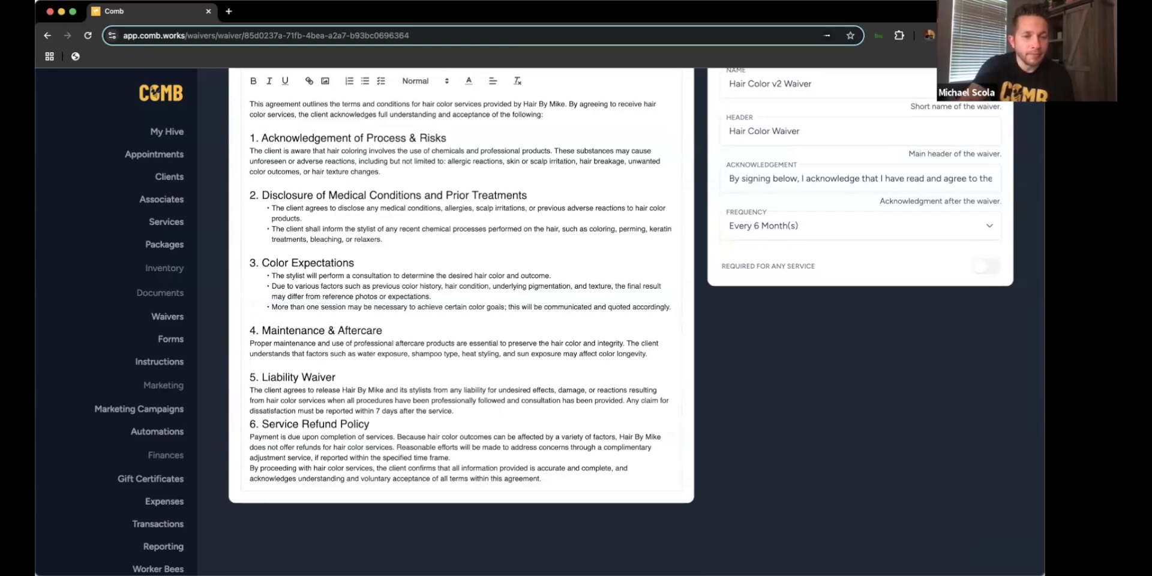
{"action": "key", "text": "Return"}
Review the waiver's sections, including the medical disclosure section and the business name in the introductory paragraph.
{"action": "scroll", "coordinate": [400, 332], "scroll_direction": "up", "scroll_amount": 3}
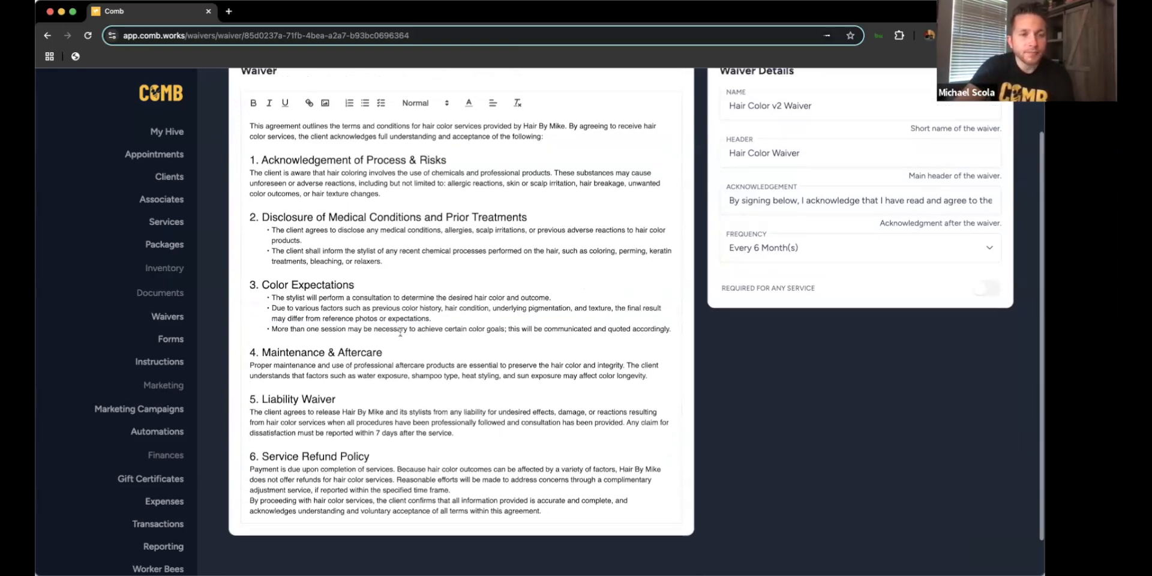
{"action": "scroll", "coordinate": [400, 268], "scroll_direction": "down", "scroll_amount": 3}
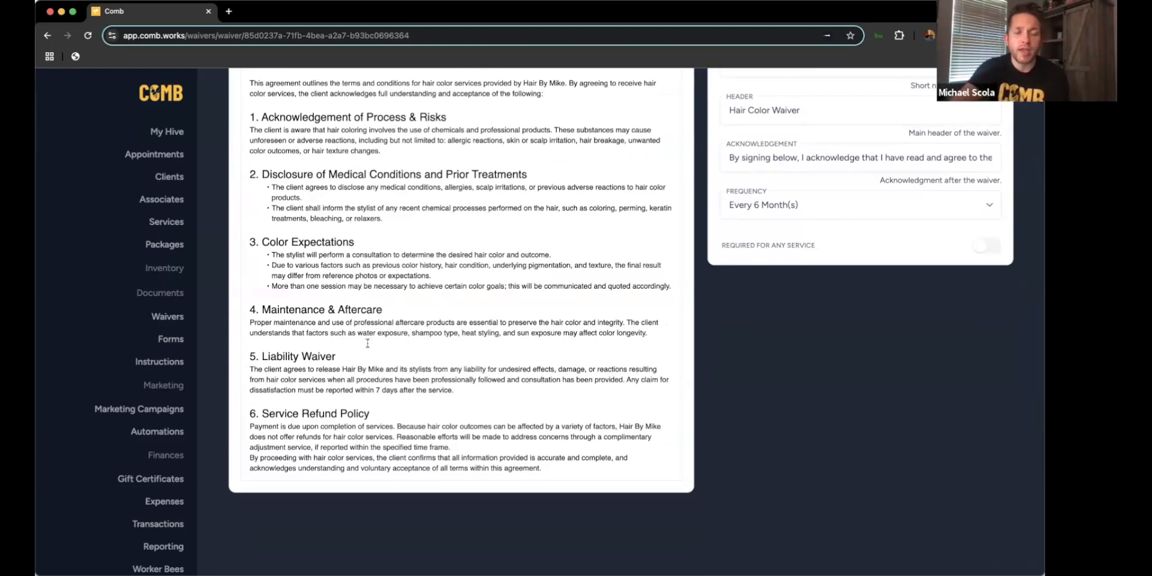
{"action": "scroll", "coordinate": [367, 343], "scroll_direction": "up", "scroll_amount": 2}
{"action": "scroll", "coordinate": [368, 343], "scroll_direction": "down", "scroll_amount": 2}
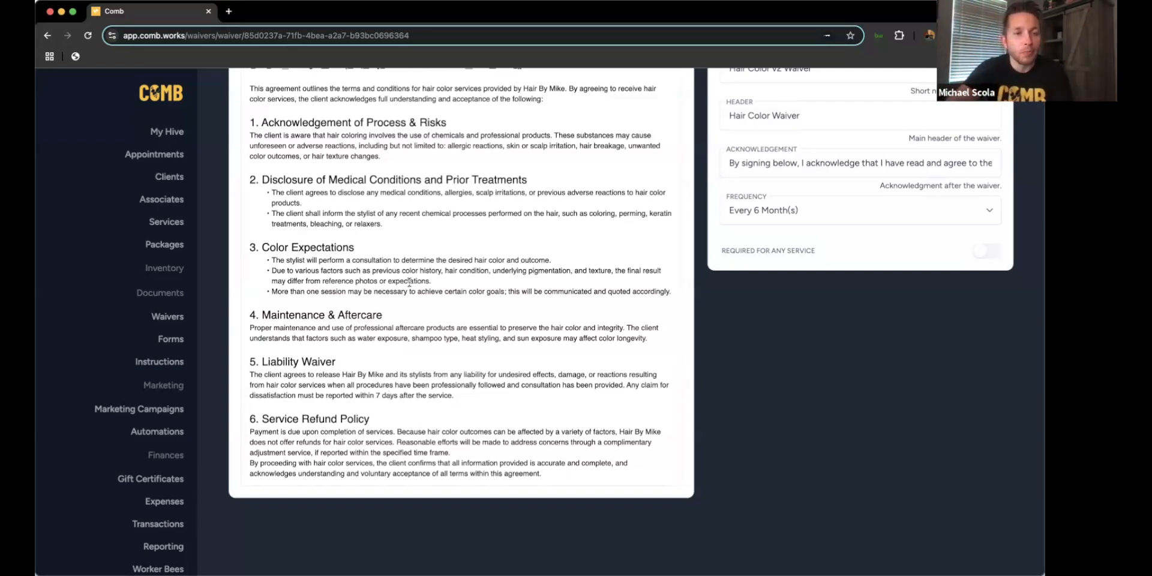
{"action": "scroll", "coordinate": [408, 282], "scroll_direction": "up", "scroll_amount": 3}
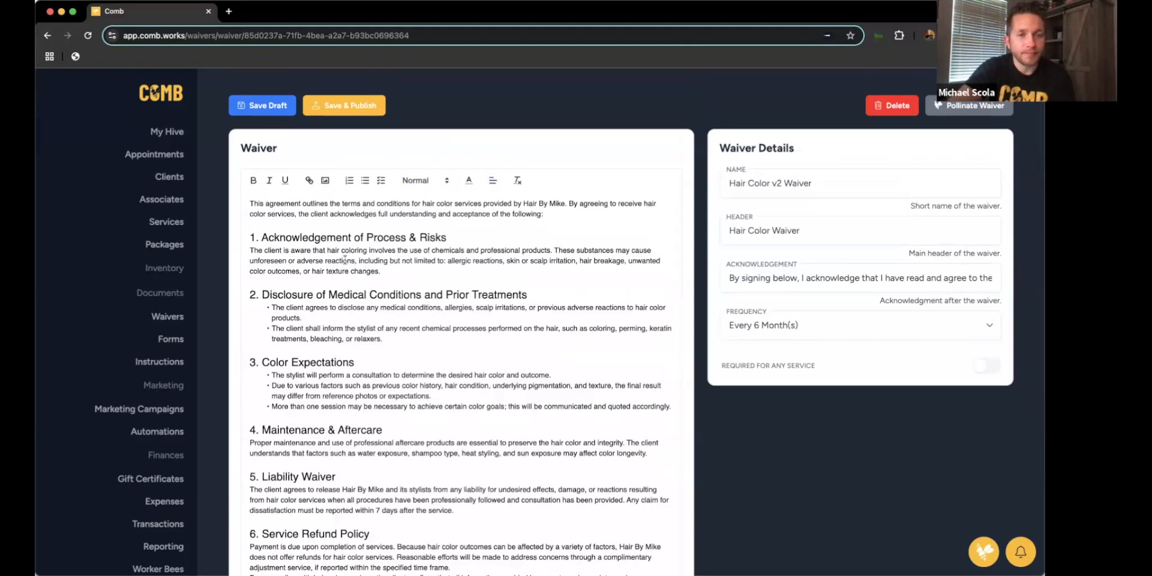
{"action": "left_click_drag", "start_coordinate": [246, 294], "coordinate": [504, 338]}
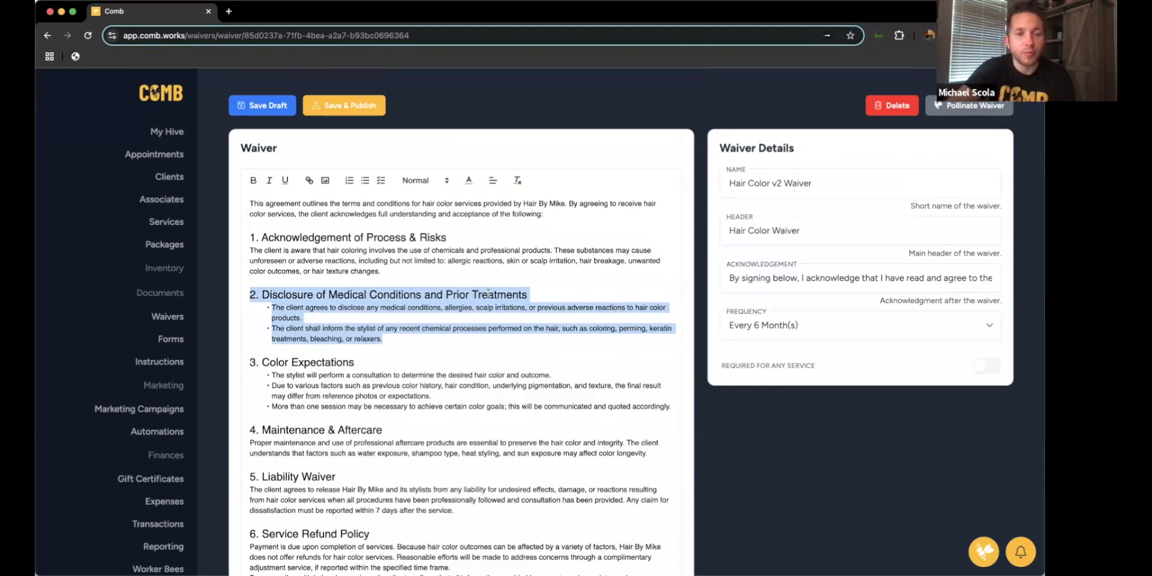
{"action": "left_click", "coordinate": [483, 273]}
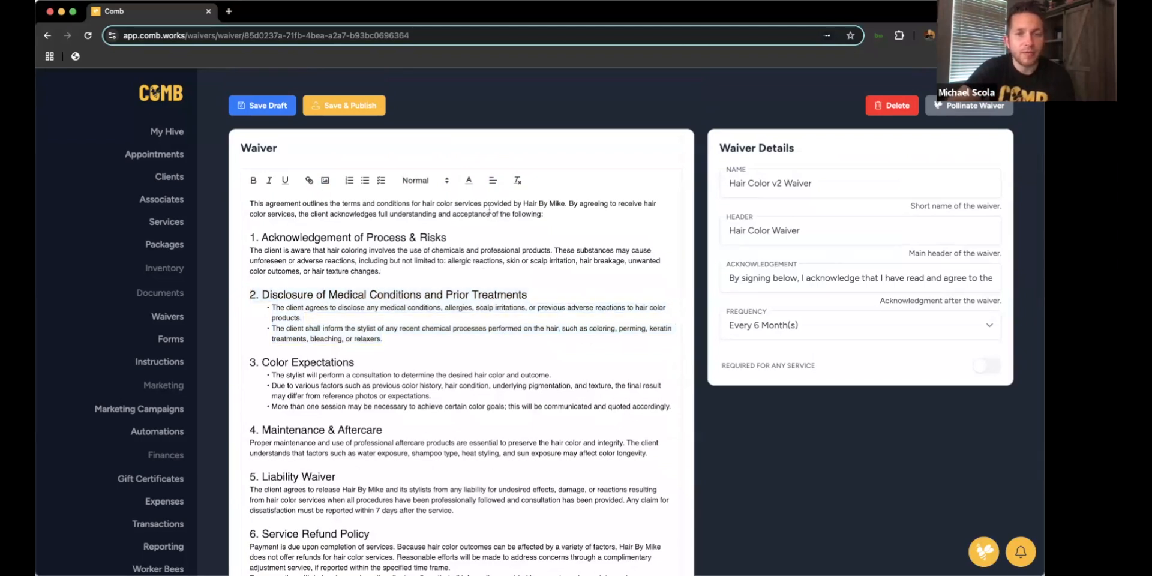
{"action": "left_click_drag", "start_coordinate": [524, 204], "coordinate": [554, 205]}
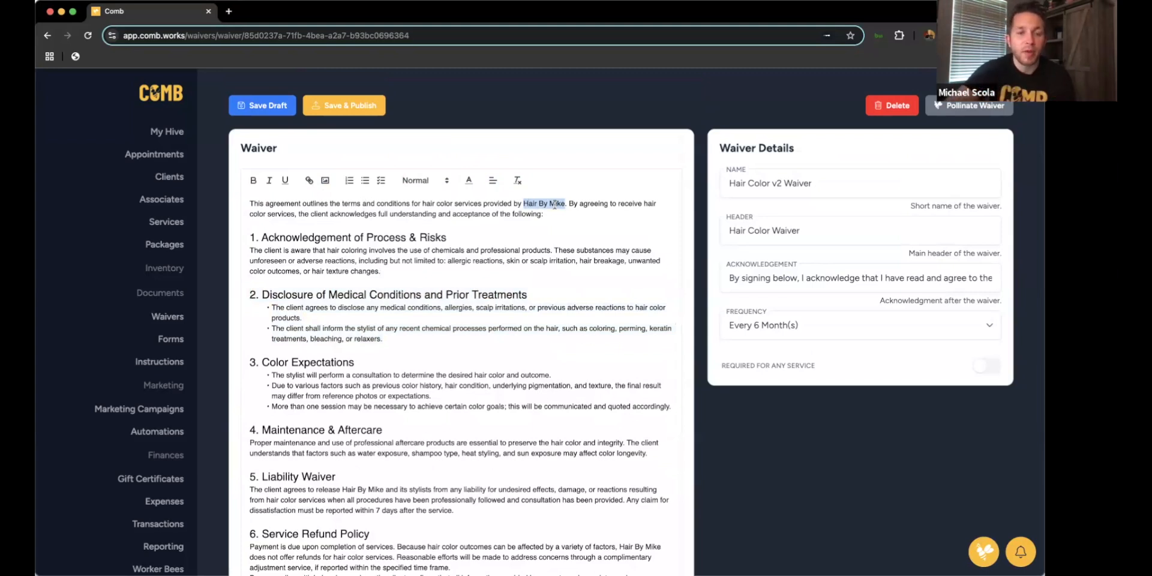
{"action": "left_click", "coordinate": [556, 230]}
{"action": "scroll", "coordinate": [624, 204], "scroll_direction": "down", "scroll_amount": 3}
{"action": "scroll", "coordinate": [660, 192], "scroll_direction": "up", "scroll_amount": 3}
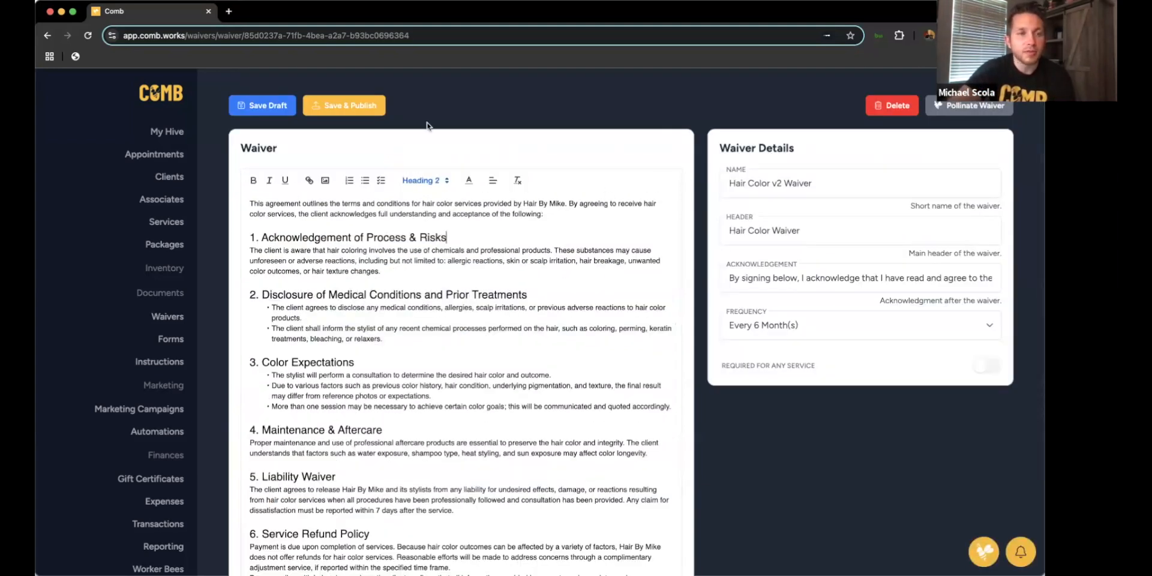
Reopen the Hair Color waiver from the waivers list, and save and publish it.
{"action": "left_click", "coordinate": [47, 36]}
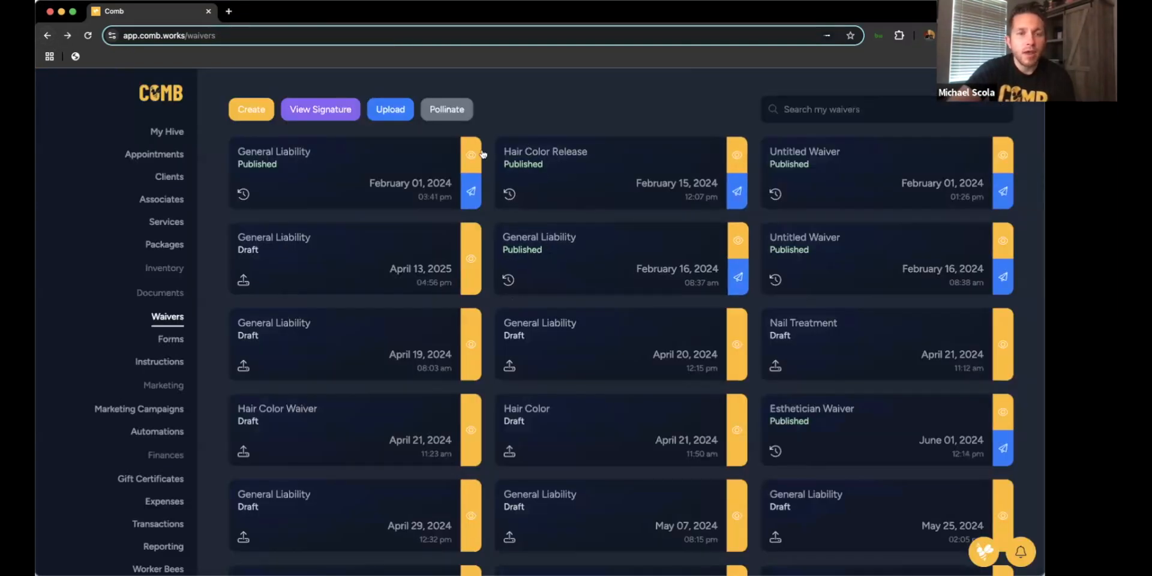
{"action": "scroll", "coordinate": [556, 240], "scroll_direction": "down", "scroll_amount": 20}
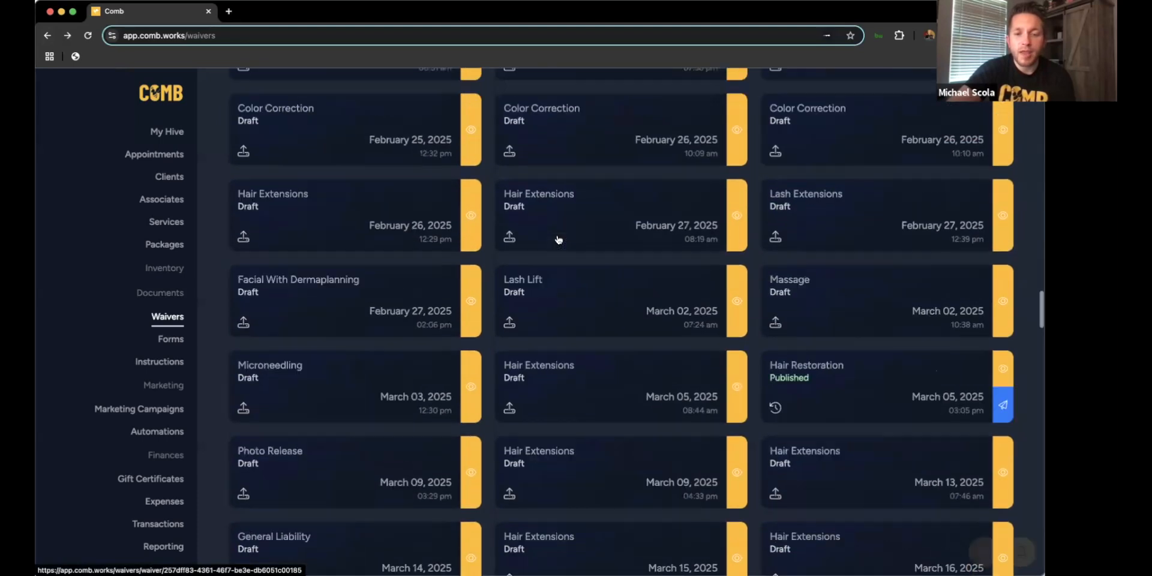
{"action": "left_click", "coordinate": [612, 525]}
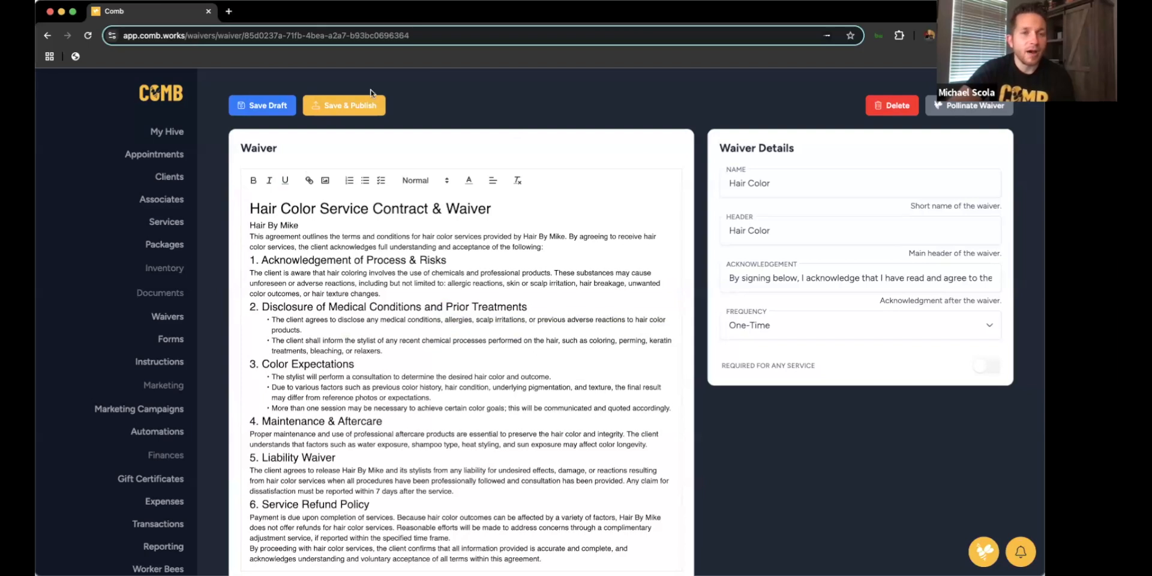
{"action": "left_click", "coordinate": [357, 108]}
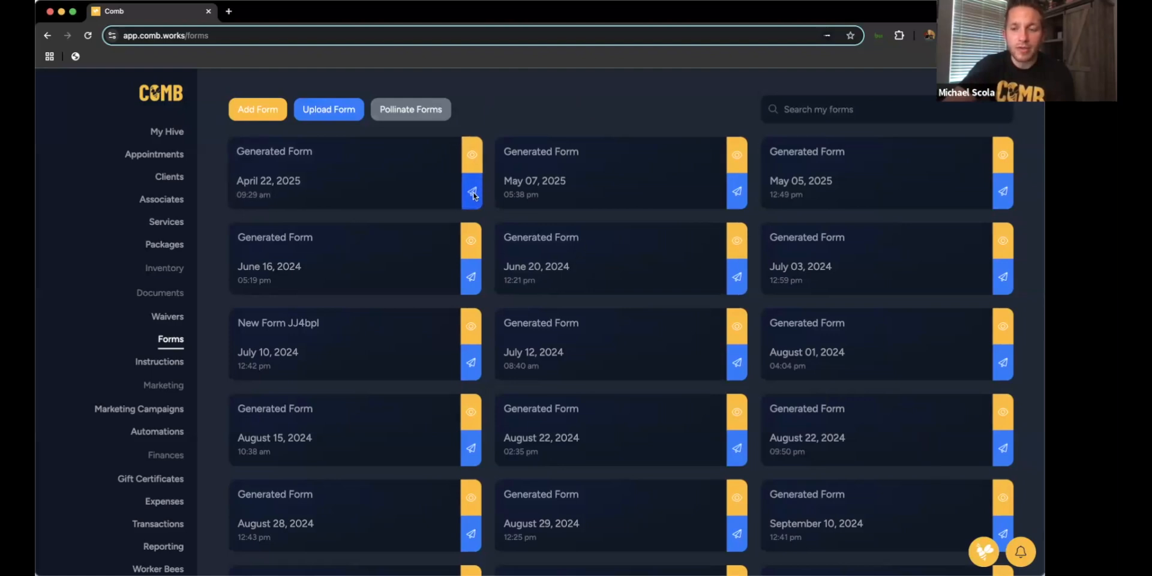
Generate a new form with Pollinate from the description "General Hair History".
{"action": "left_click", "coordinate": [417, 114]}
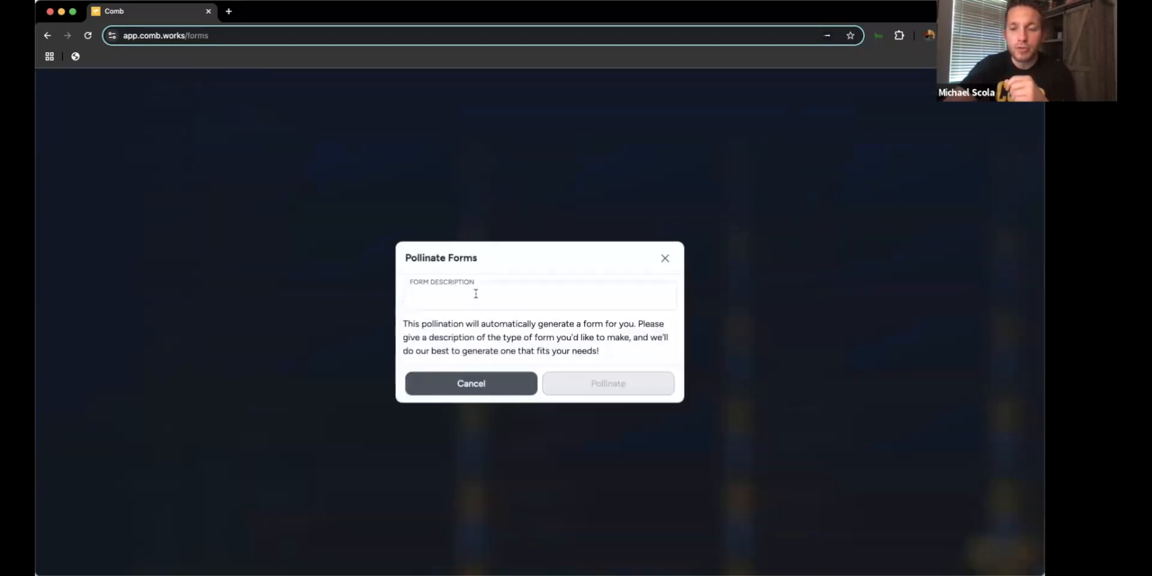
{"action": "left_click", "coordinate": [476, 293]}
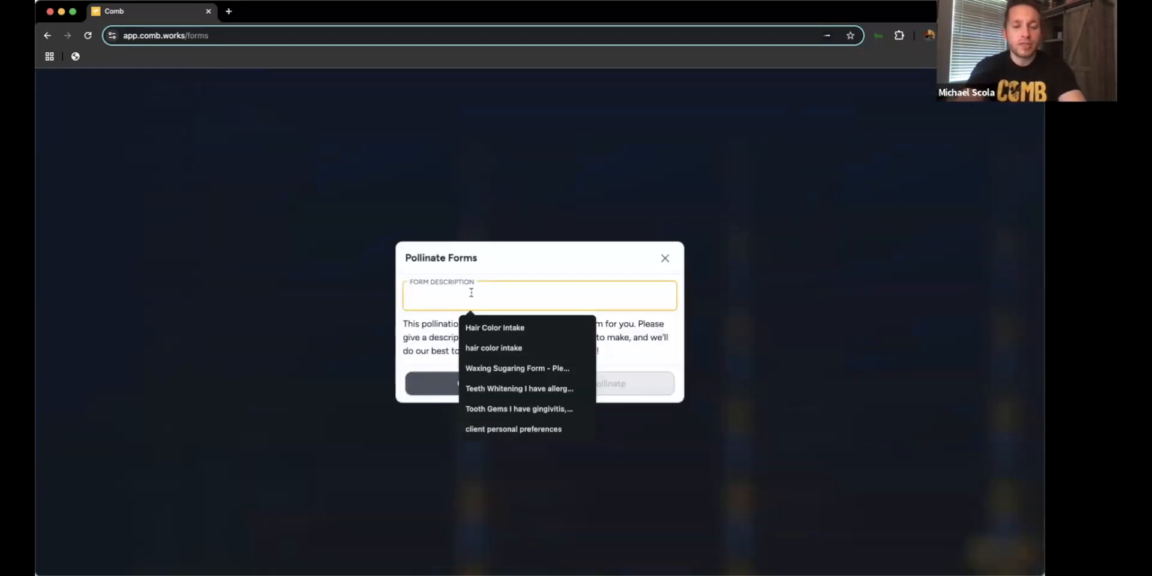
{"action": "type", "text": "General"}
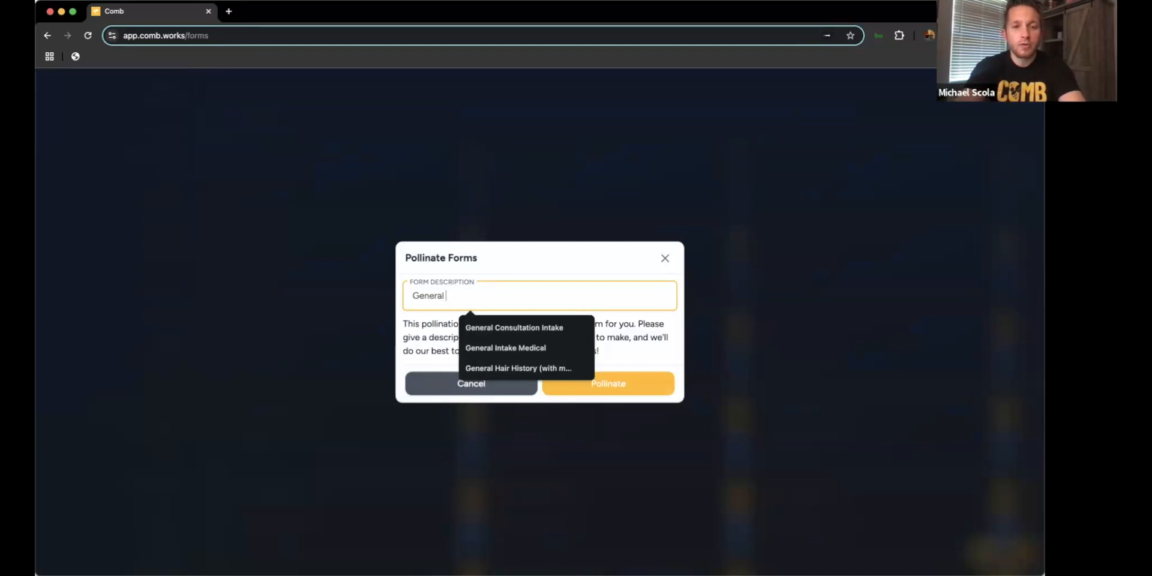
{"action": "type", "text": " ha"}
{"action": "key", "text": "BackSpace"}
{"action": "type", "text": "Hair History"}
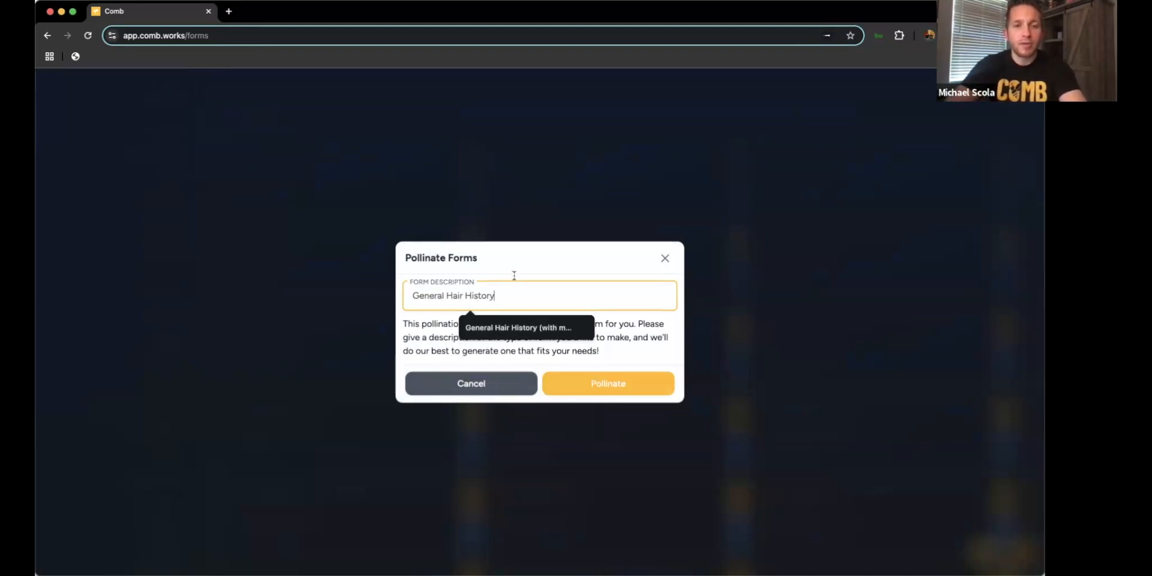
{"action": "left_click", "coordinate": [551, 256]}
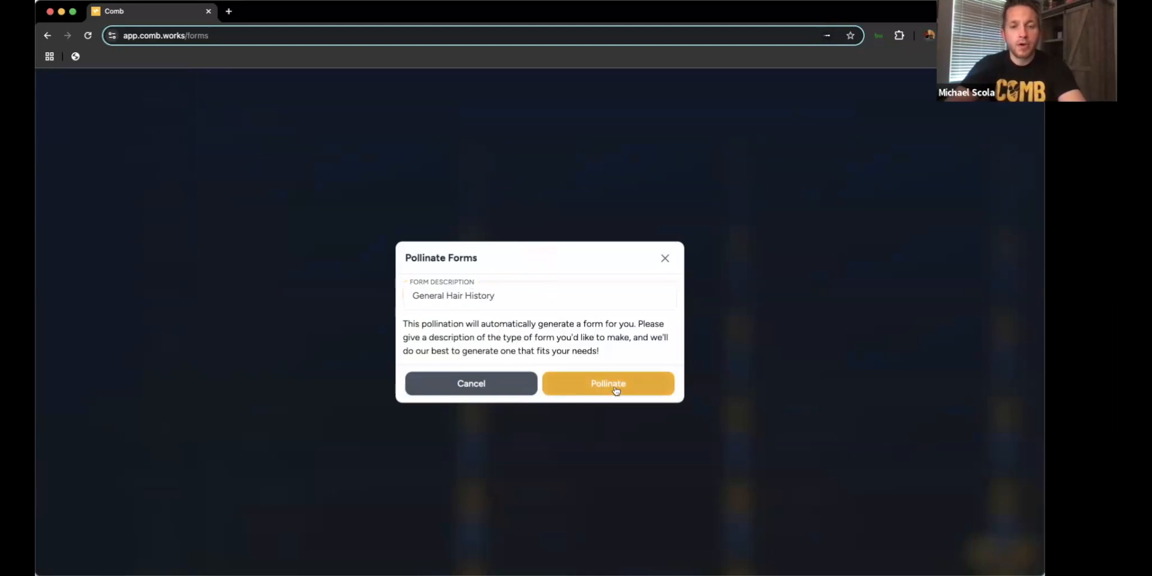
{"action": "left_click", "coordinate": [615, 387]}
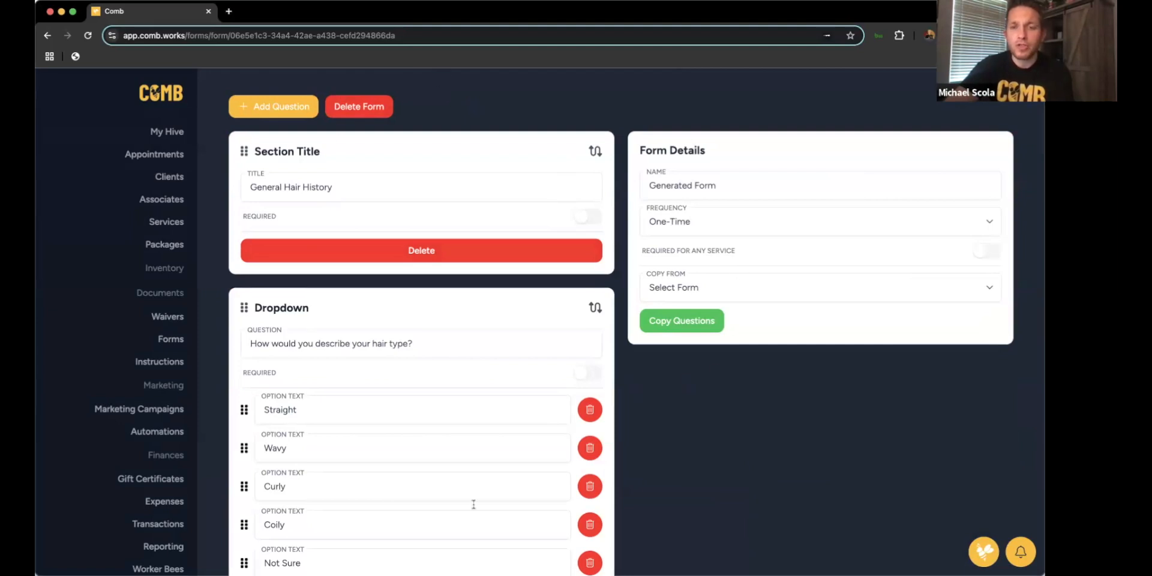
Rename the generated form as "General Hair Consultation".
{"action": "double_click", "coordinate": [747, 186]}
{"action": "triple_click", "coordinate": [754, 183]}
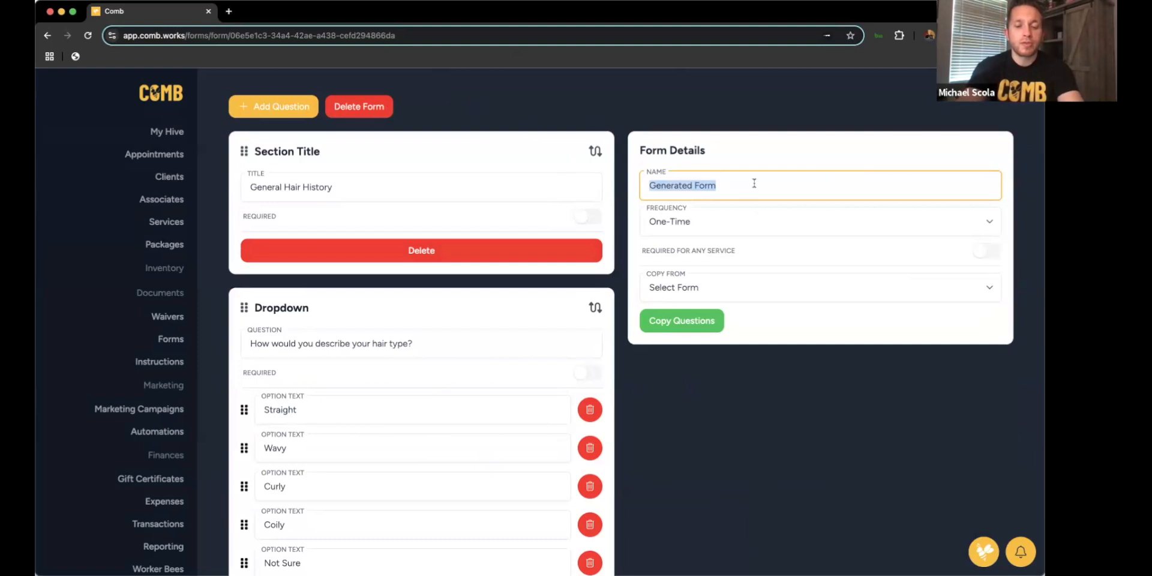
{"action": "type", "text": "General H"}
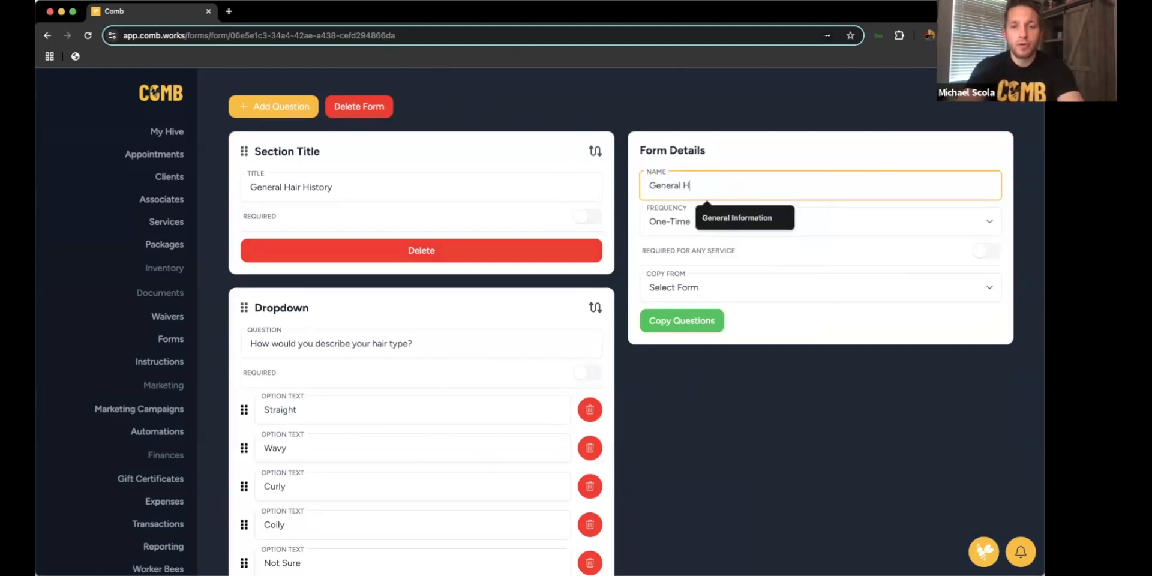
{"action": "type", "text": "air Consultion"}
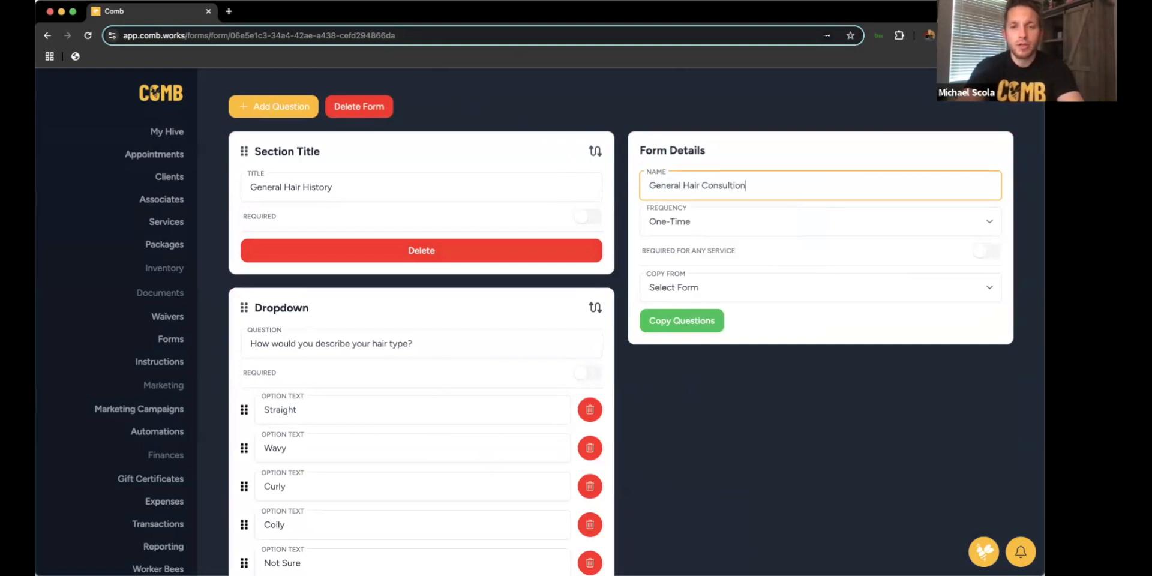
{"action": "key", "text": "BackSpace"}
{"action": "key", "text": "BackSpace"}
{"action": "key", "text": "BackSpace"}
{"action": "type", "text": "ation"}
{"action": "left_click", "coordinate": [759, 135]}
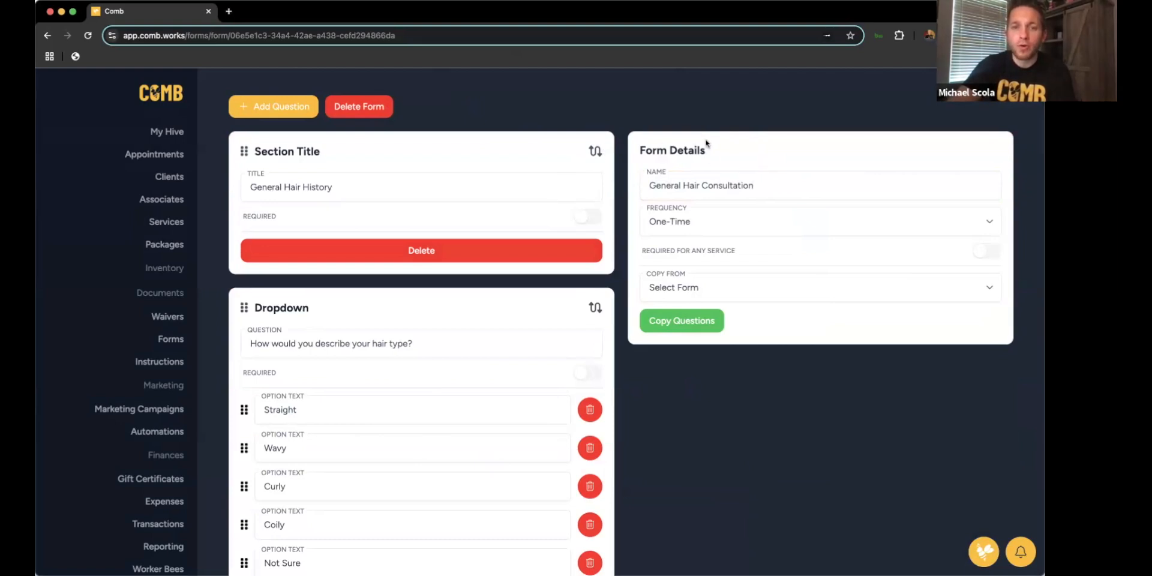
Make the form required for any service and check the option for copying questions from another form.
{"action": "scroll", "coordinate": [703, 156], "scroll_direction": "down", "scroll_amount": 2}
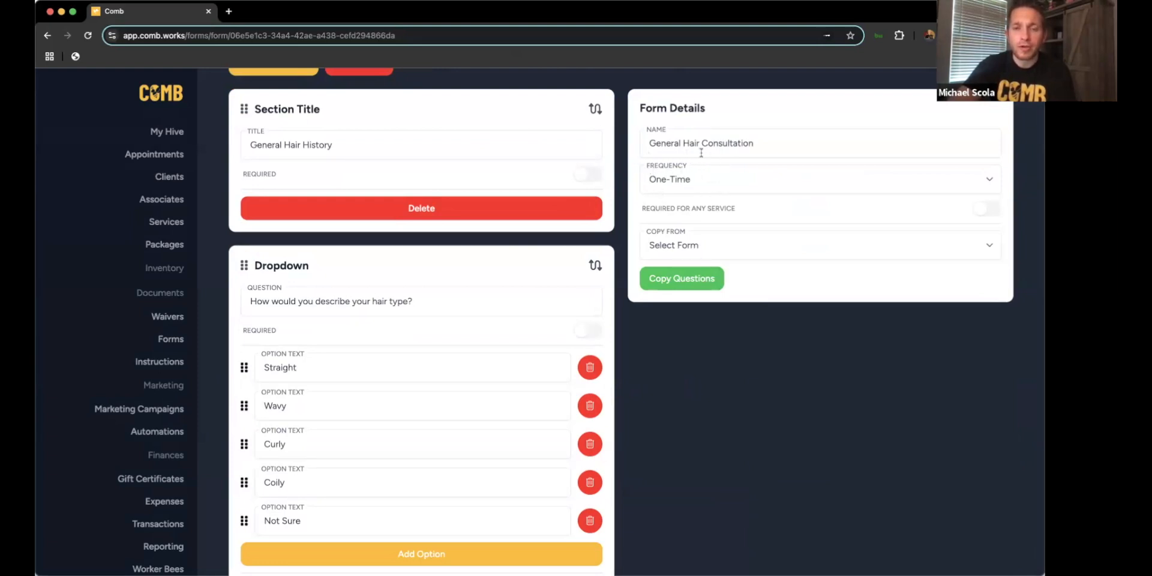
{"action": "scroll", "coordinate": [793, 229], "scroll_direction": "up", "scroll_amount": 1}
{"action": "left_click", "coordinate": [986, 251]}
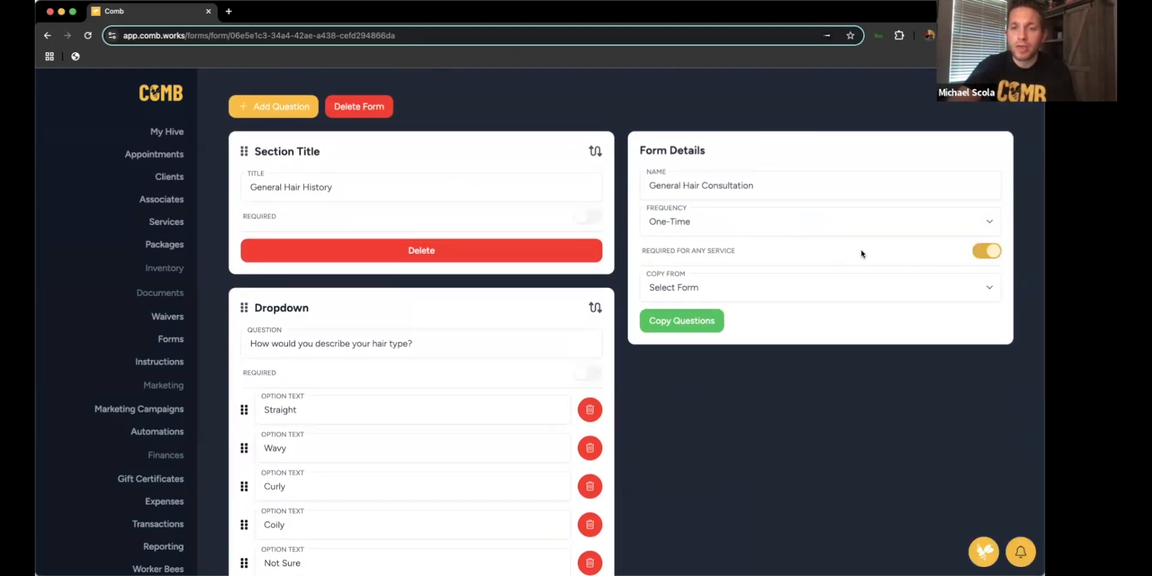
{"action": "left_click", "coordinate": [711, 286]}
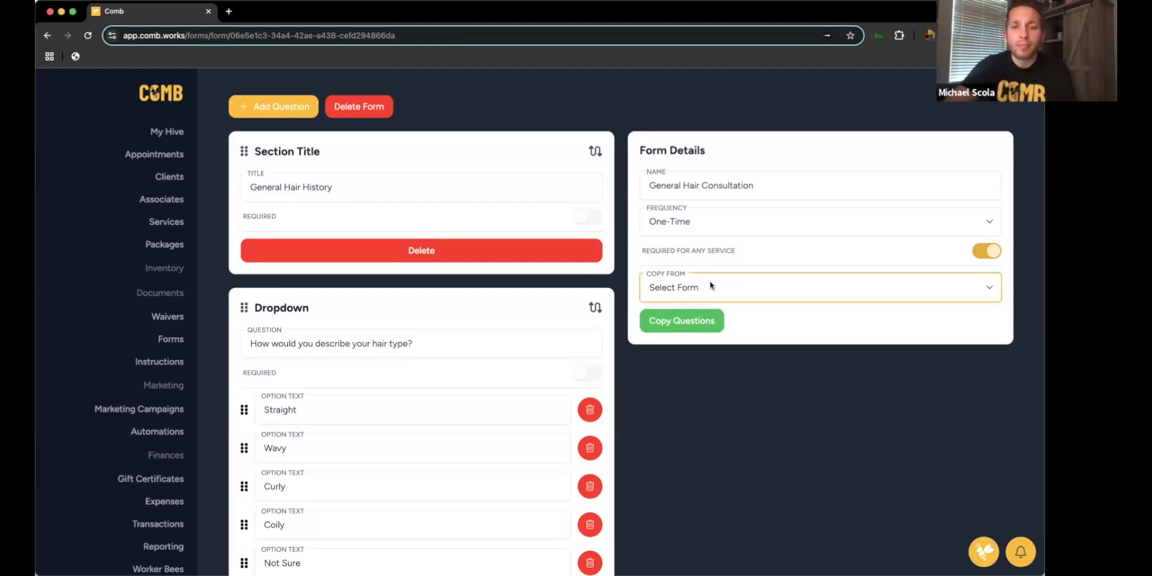
{"action": "left_click", "coordinate": [714, 147]}
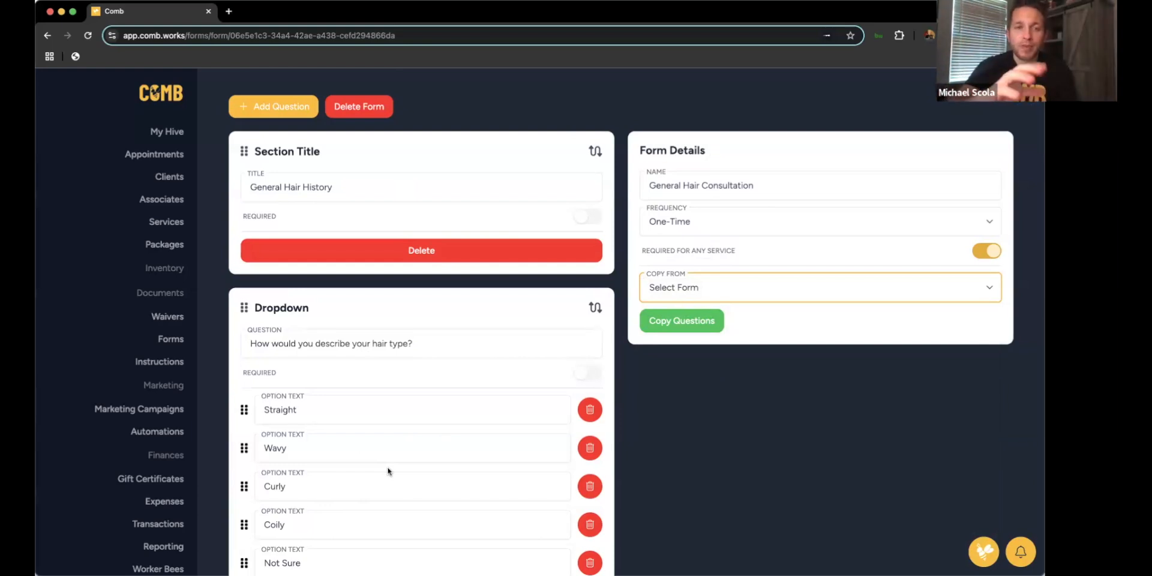
Examine the question types that can be added and review the generated form's questions from start to end.
{"action": "left_click", "coordinate": [282, 108]}
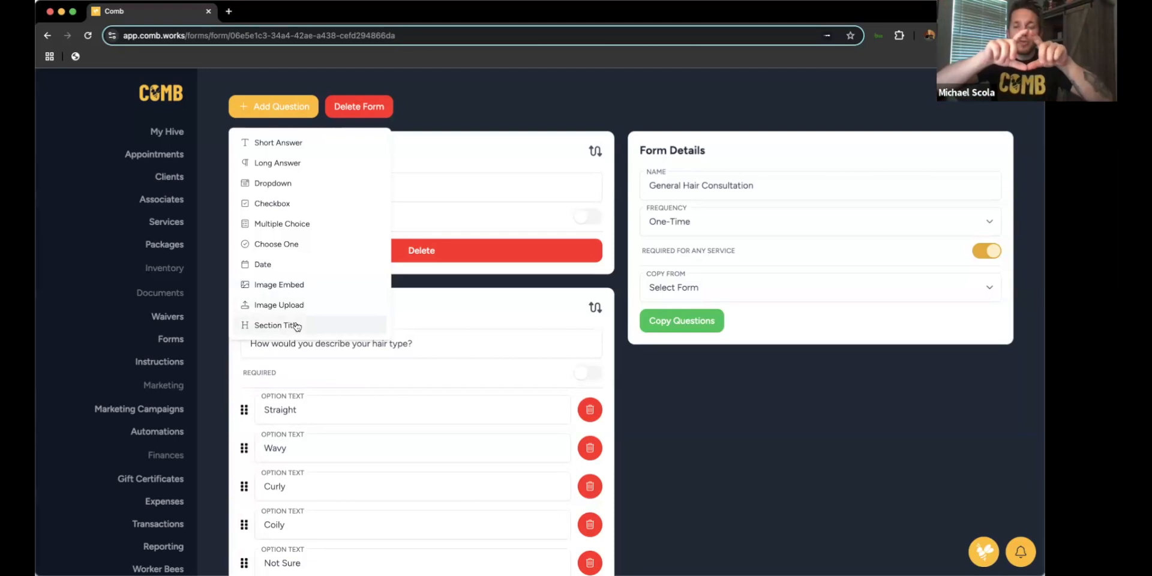
{"action": "left_click", "coordinate": [482, 112]}
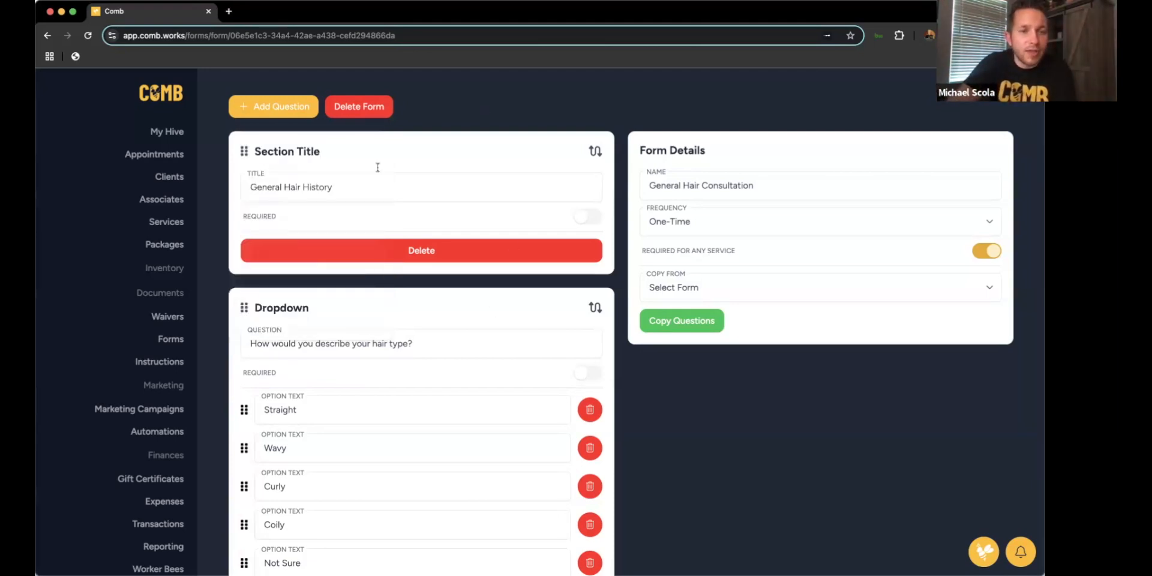
{"action": "scroll", "coordinate": [387, 181], "scroll_direction": "down", "scroll_amount": 1}
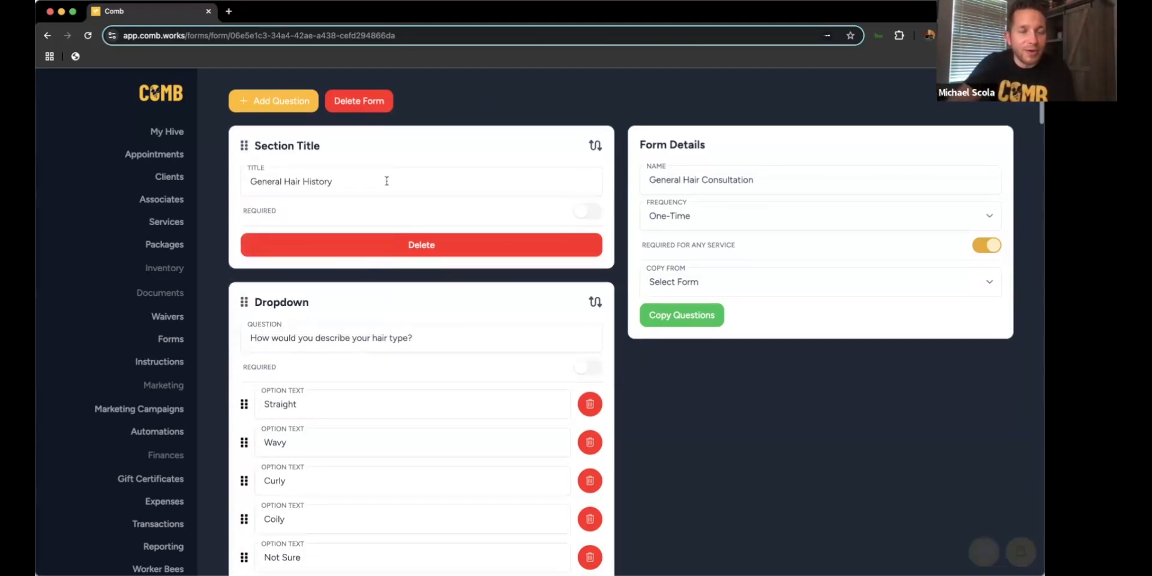
{"action": "scroll", "coordinate": [386, 180], "scroll_direction": "down", "scroll_amount": 20}
{"action": "scroll", "coordinate": [387, 180], "scroll_direction": "down", "scroll_amount": 15}
{"action": "scroll", "coordinate": [389, 186], "scroll_direction": "down", "scroll_amount": 20}
{"action": "scroll", "coordinate": [387, 185], "scroll_direction": "down", "scroll_amount": 5}
{"action": "scroll", "coordinate": [387, 185], "scroll_direction": "up", "scroll_amount": 15}
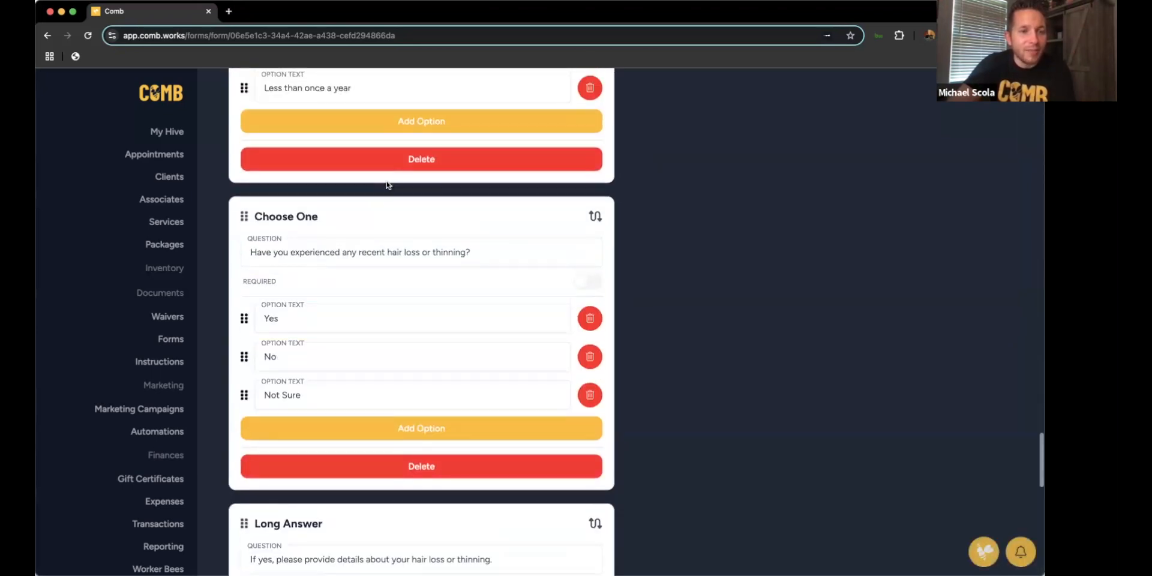
{"action": "scroll", "coordinate": [387, 180], "scroll_direction": "up", "scroll_amount": 20}
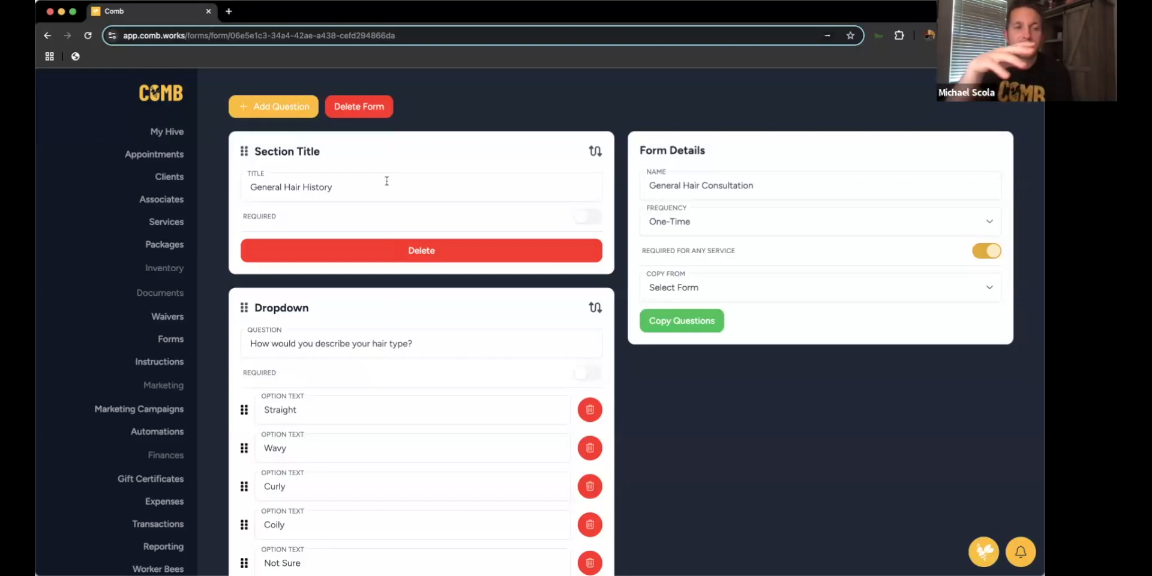
{"action": "left_click", "coordinate": [264, 112]}
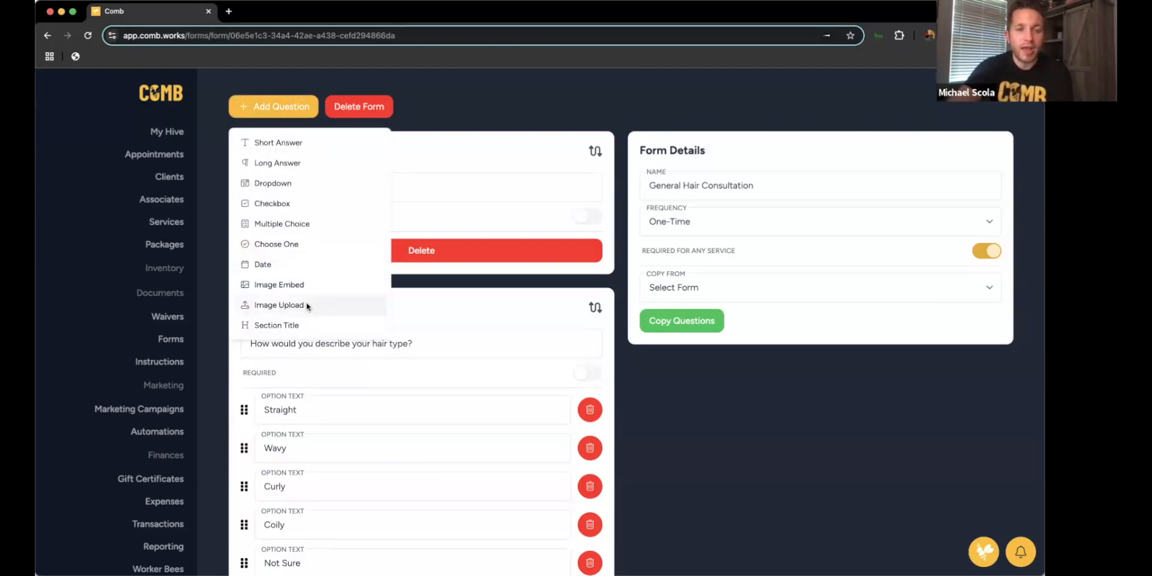
{"action": "left_click", "coordinate": [673, 398]}
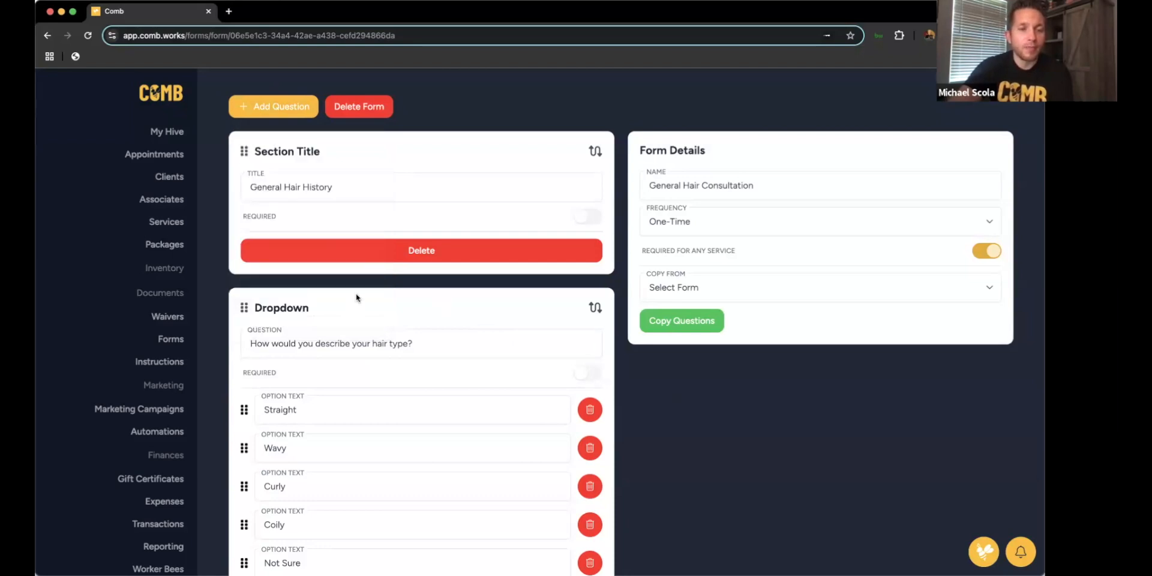
Convert the hair type question to Choose One, to Multiple Choice, and back to Dropdown.
{"action": "scroll", "coordinate": [357, 297], "scroll_direction": "down", "scroll_amount": 3}
{"action": "scroll", "coordinate": [357, 298], "scroll_direction": "up", "scroll_amount": 2}
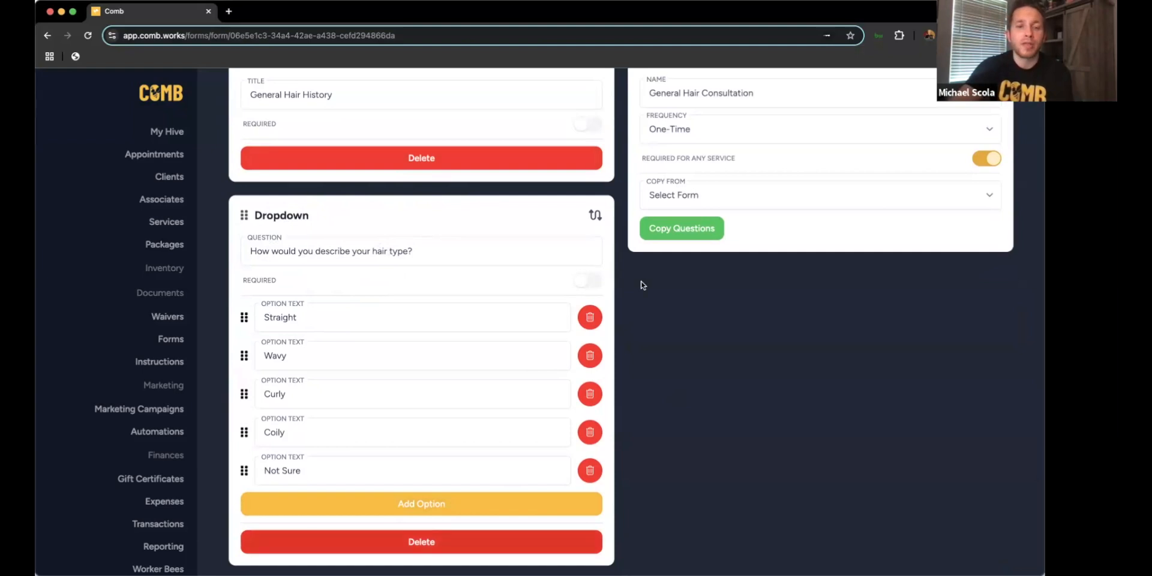
{"action": "left_click", "coordinate": [595, 216]}
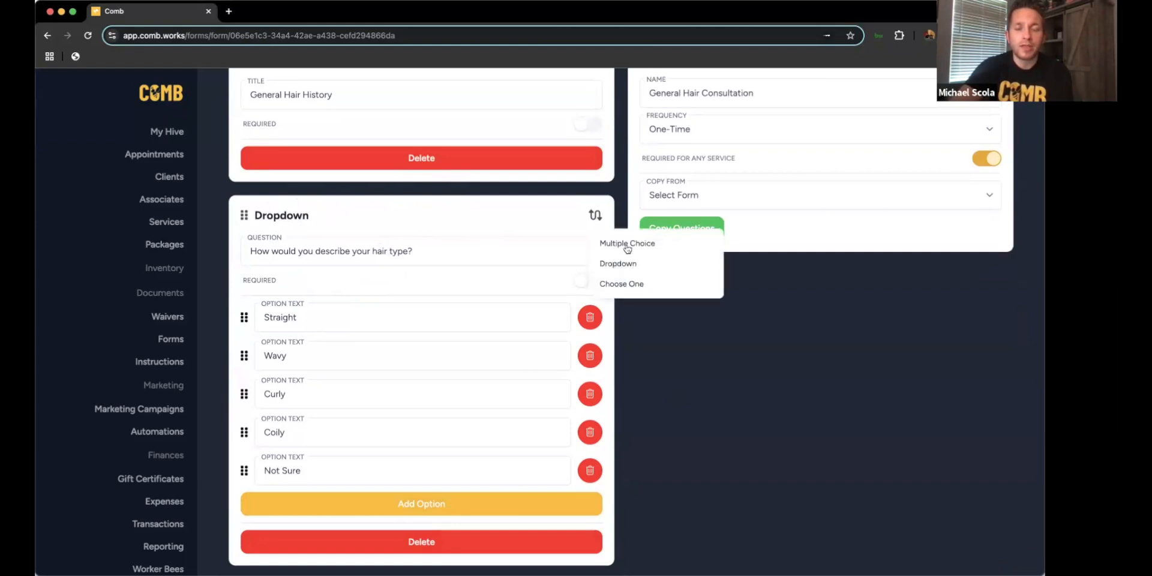
{"action": "left_click", "coordinate": [640, 286]}
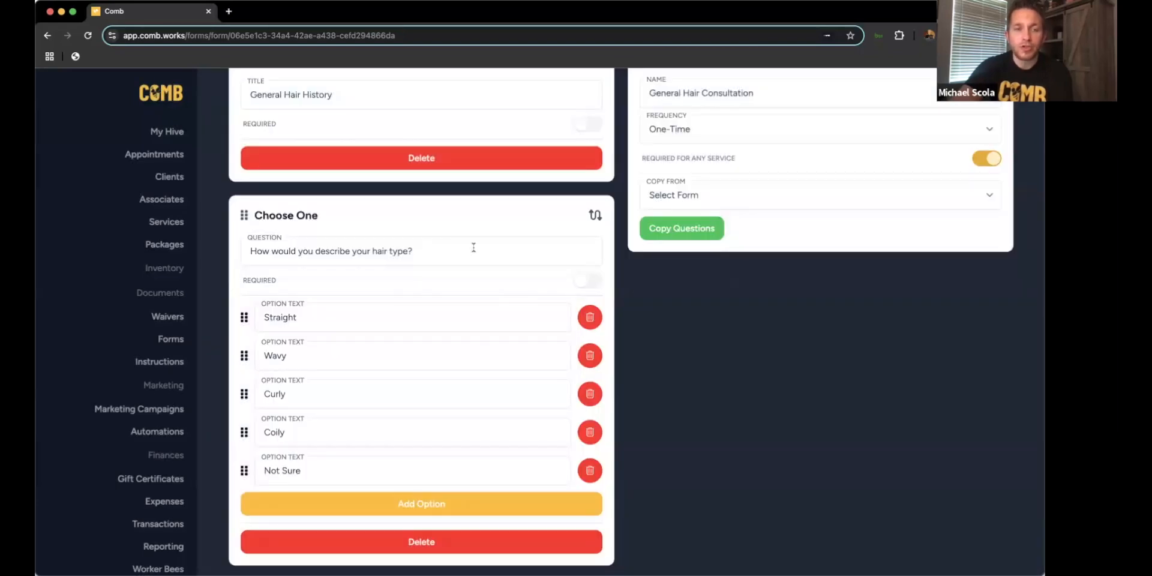
{"action": "left_click", "coordinate": [595, 215]}
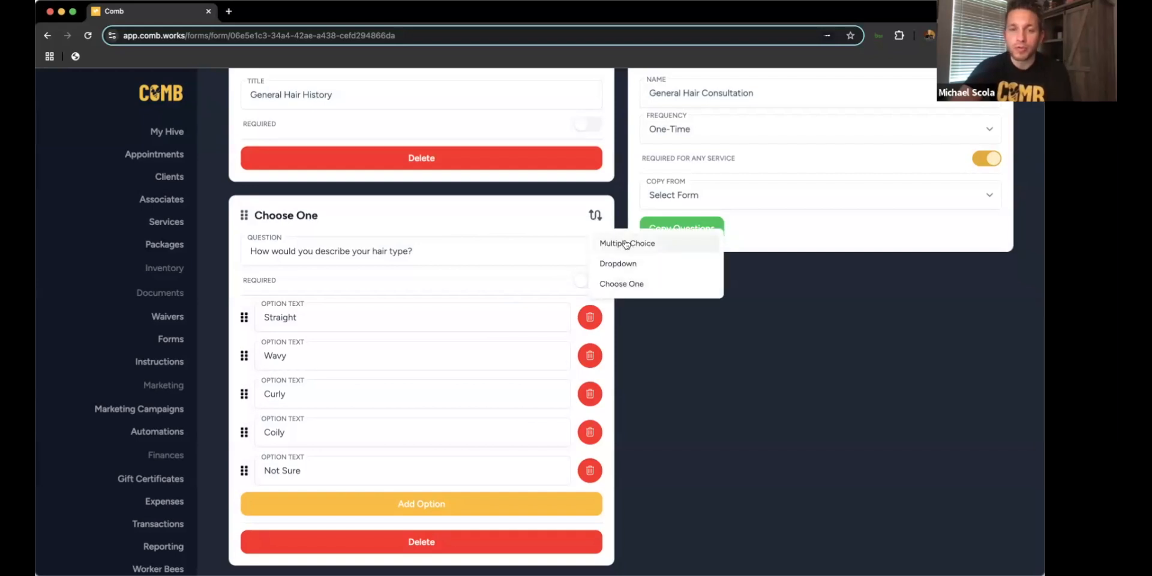
{"action": "left_click", "coordinate": [626, 244]}
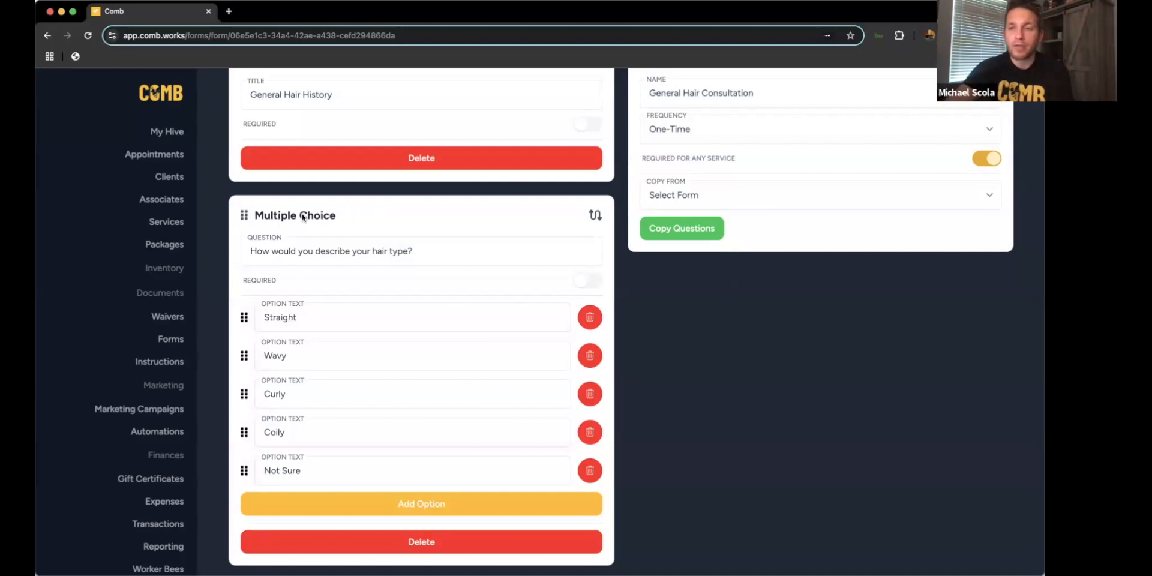
{"action": "left_click", "coordinate": [594, 216]}
{"action": "left_click", "coordinate": [610, 262]}
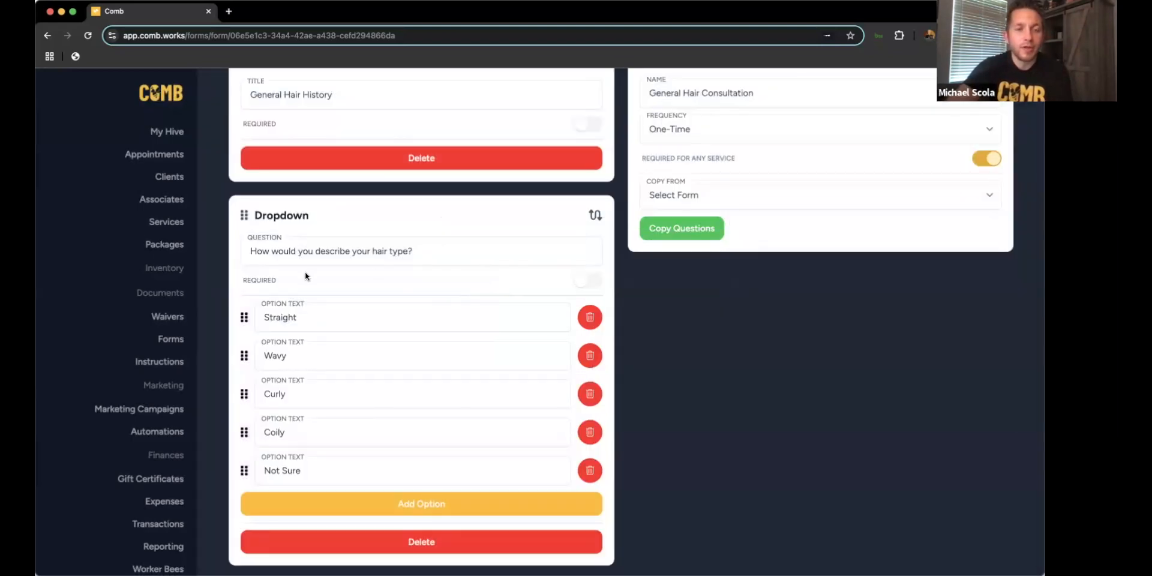
Make the "How would you describe your hair type?" question required.
{"action": "scroll", "coordinate": [348, 276], "scroll_direction": "up", "scroll_amount": 1}
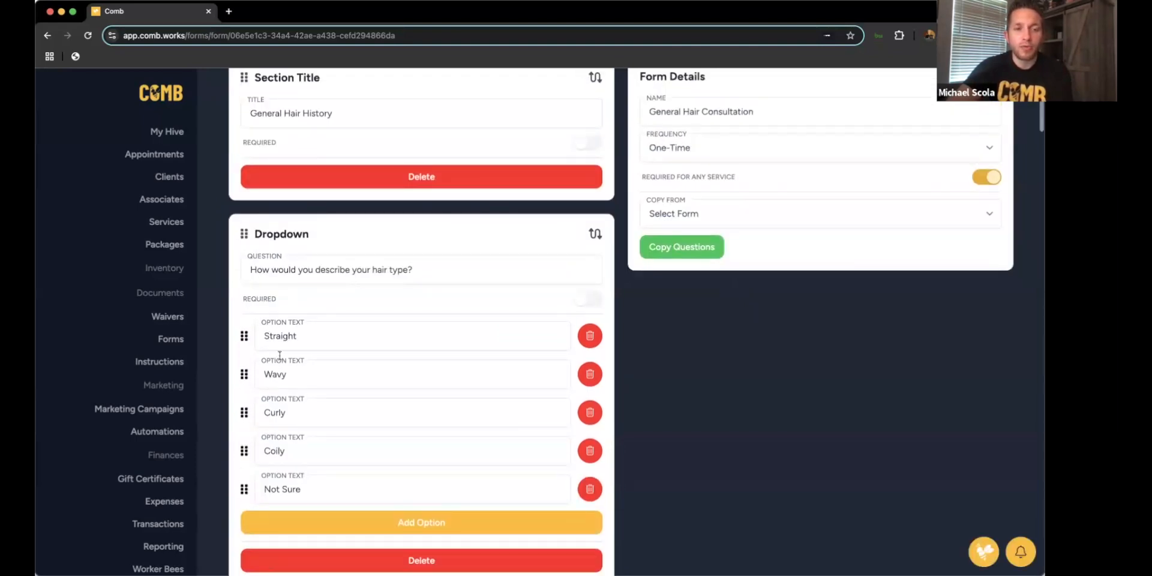
{"action": "left_click", "coordinate": [592, 302]}
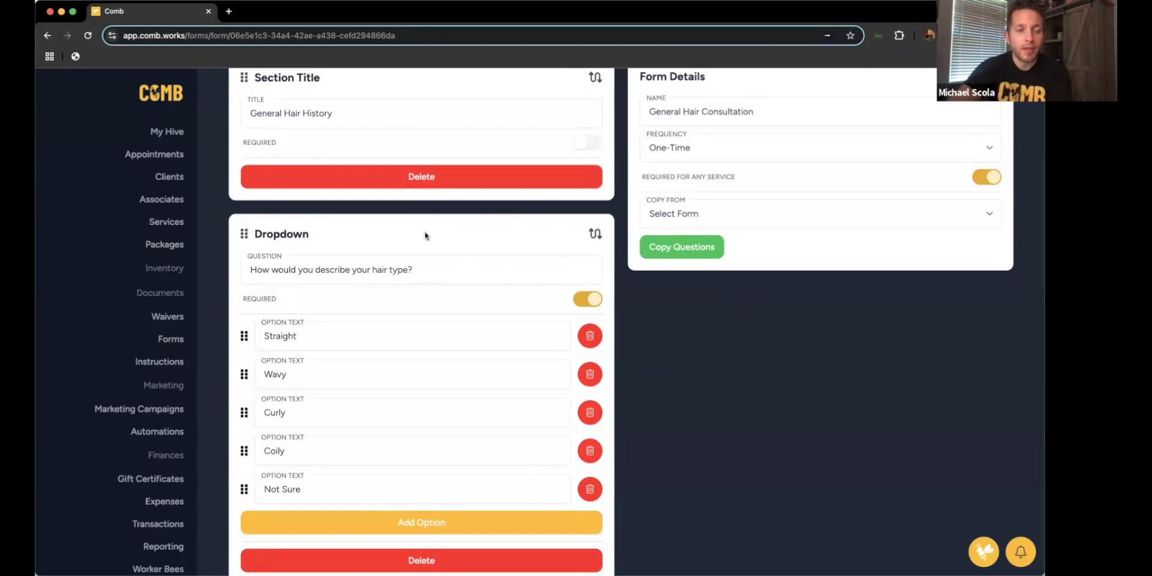
{"action": "scroll", "coordinate": [425, 235], "scroll_direction": "down", "scroll_amount": 2}
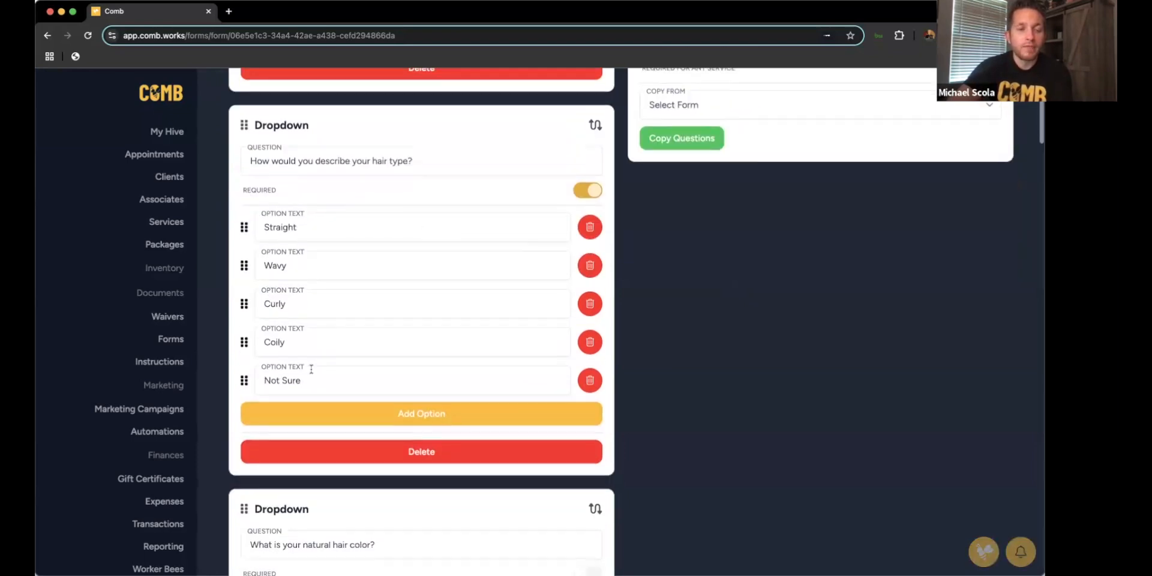
Add a "New Hair Type" option to the hair type question and place it directly above "Not Sure".
{"action": "left_click", "coordinate": [384, 415]}
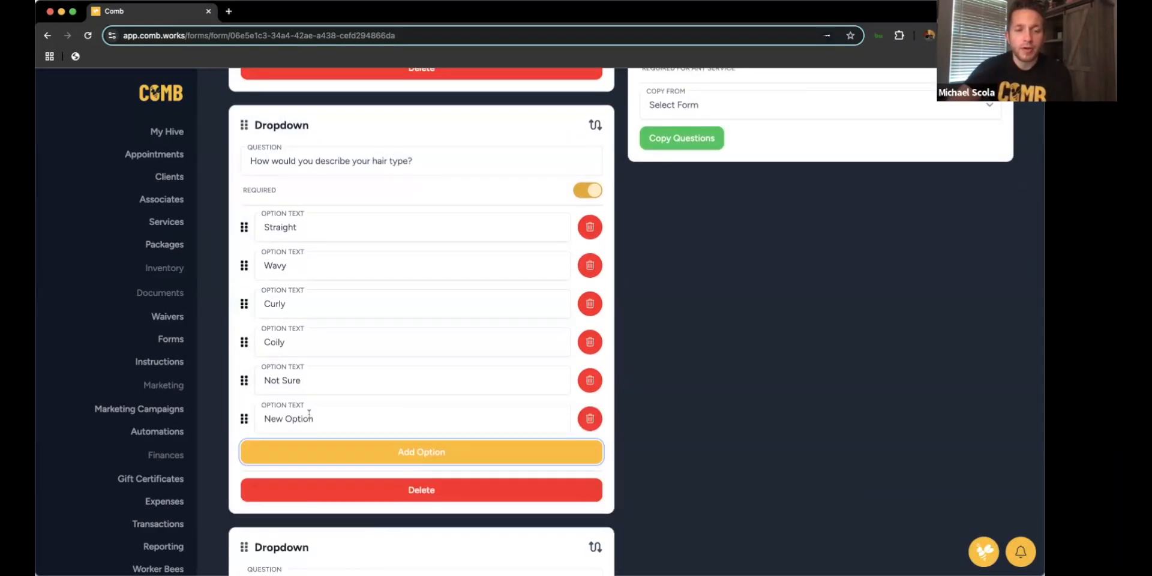
{"action": "triple_click", "coordinate": [335, 415]}
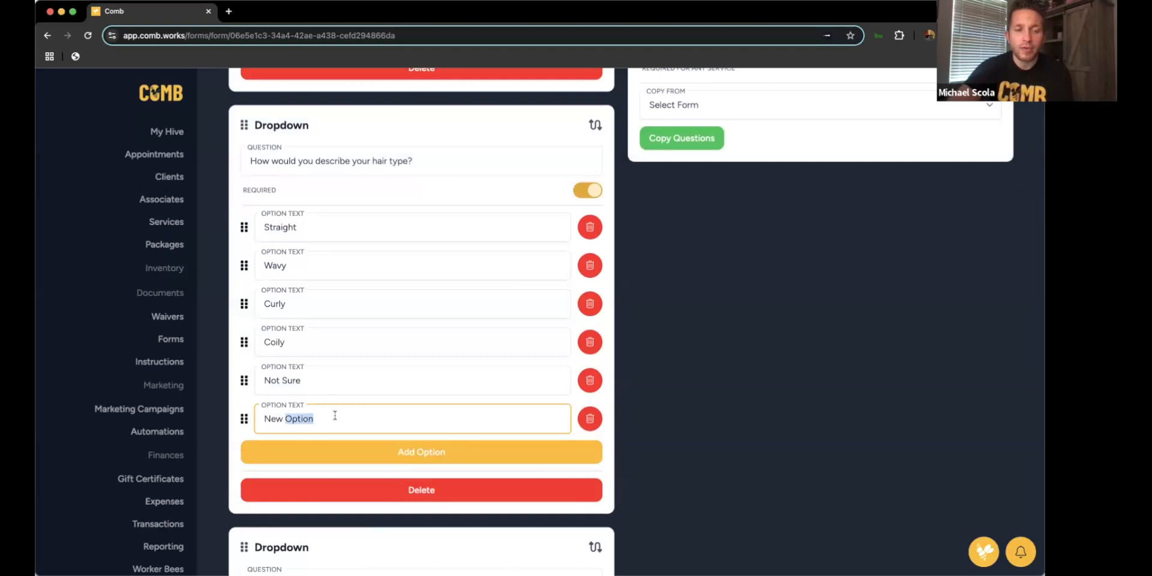
{"action": "type", "text": "New Haii Type"}
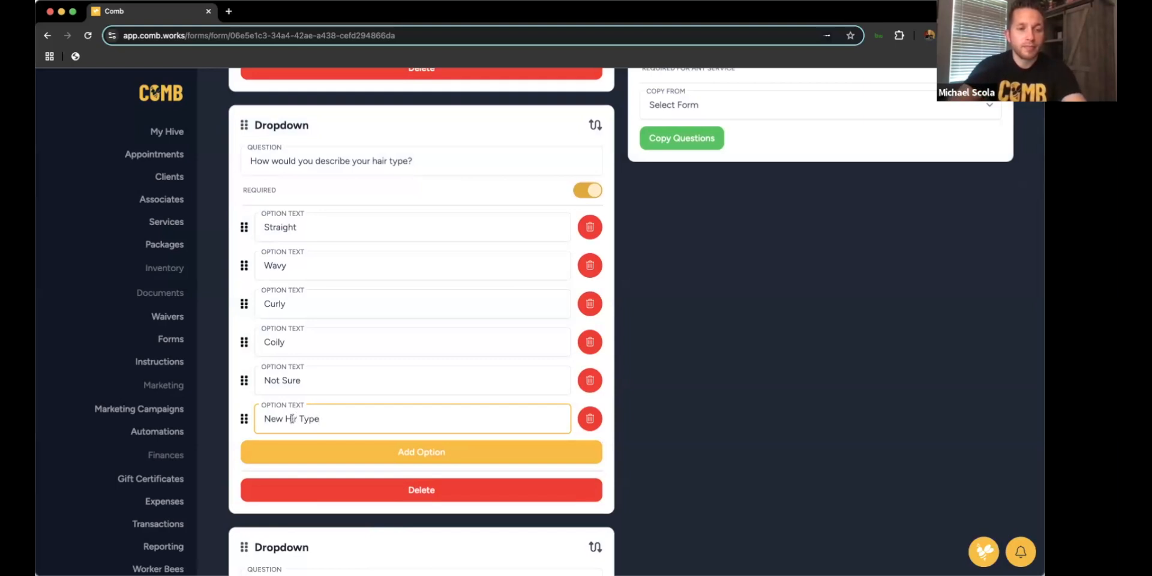
{"action": "type", "text": "a"}
{"action": "left_click", "coordinate": [743, 363]}
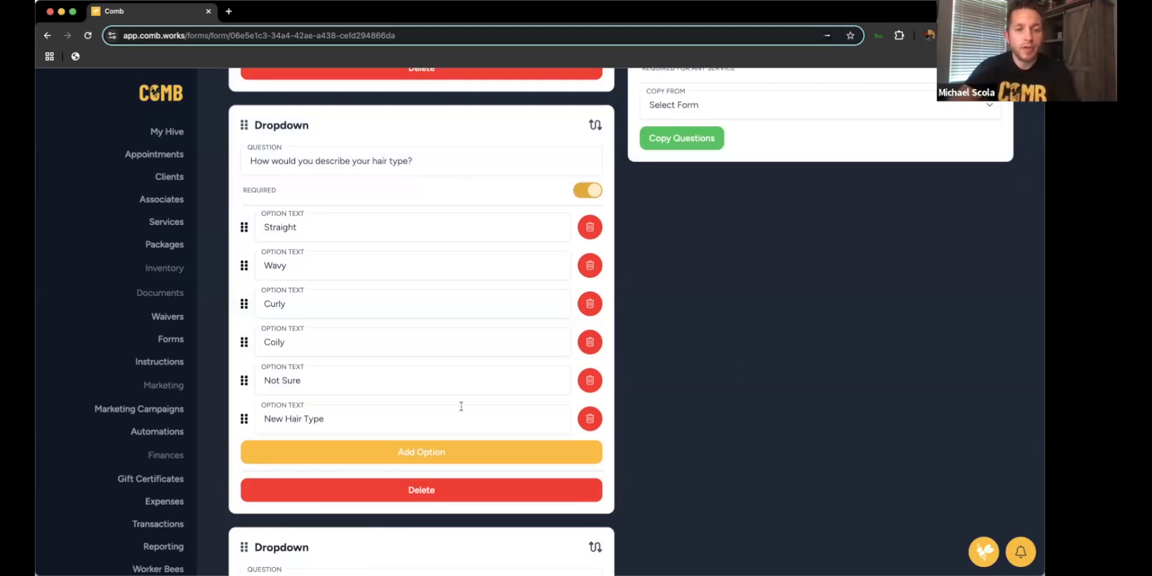
{"action": "left_click_drag", "start_coordinate": [244, 418], "coordinate": [245, 377]}
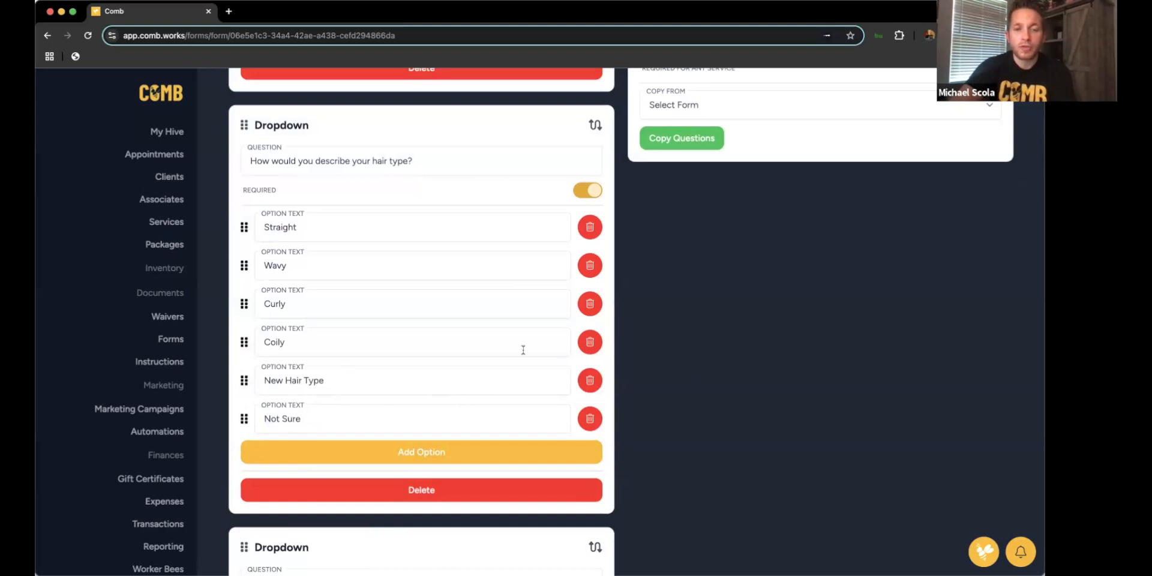
Move the "What is your natural hair color?" question above the hair type question.
{"action": "left_click_drag", "start_coordinate": [243, 547], "coordinate": [255, 114]}
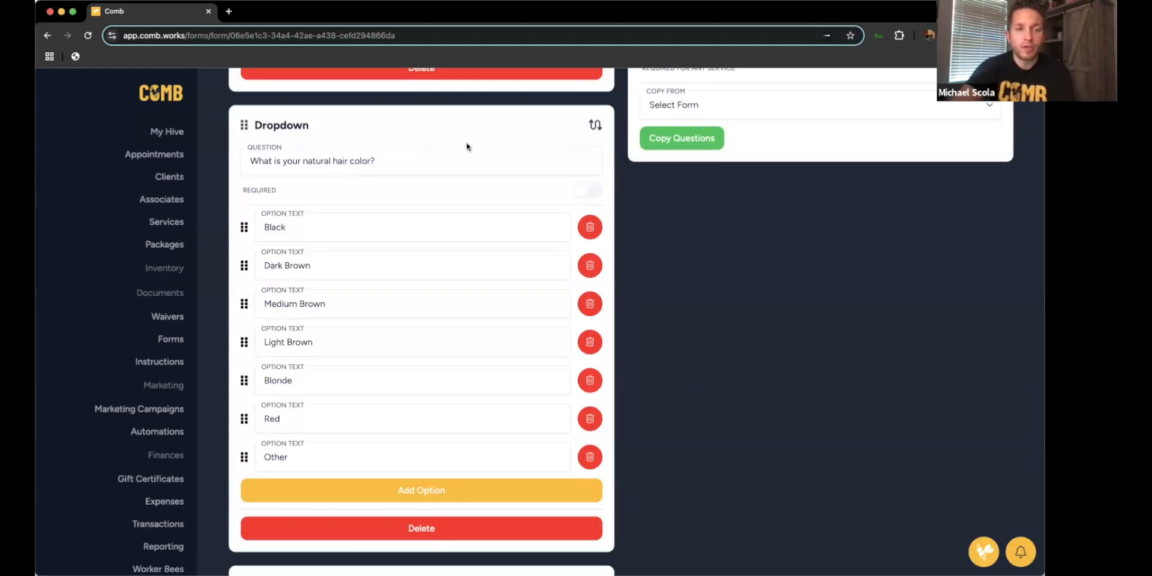
{"action": "scroll", "coordinate": [468, 146], "scroll_direction": "down", "scroll_amount": 3}
{"action": "scroll", "coordinate": [468, 146], "scroll_direction": "up", "scroll_amount": 2}
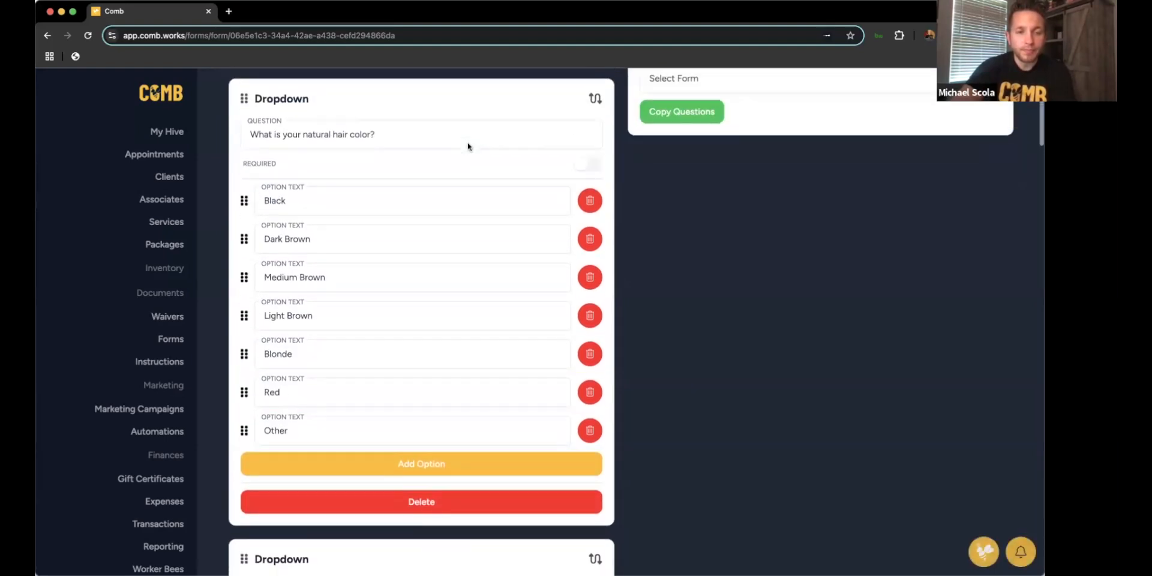
Review the form's remaining questions through to the end, including the coloring methods, hair products, hair loss and allergy questions.
{"action": "scroll", "coordinate": [468, 147], "scroll_direction": "down", "scroll_amount": 7}
{"action": "scroll", "coordinate": [468, 146], "scroll_direction": "down", "scroll_amount": 7}
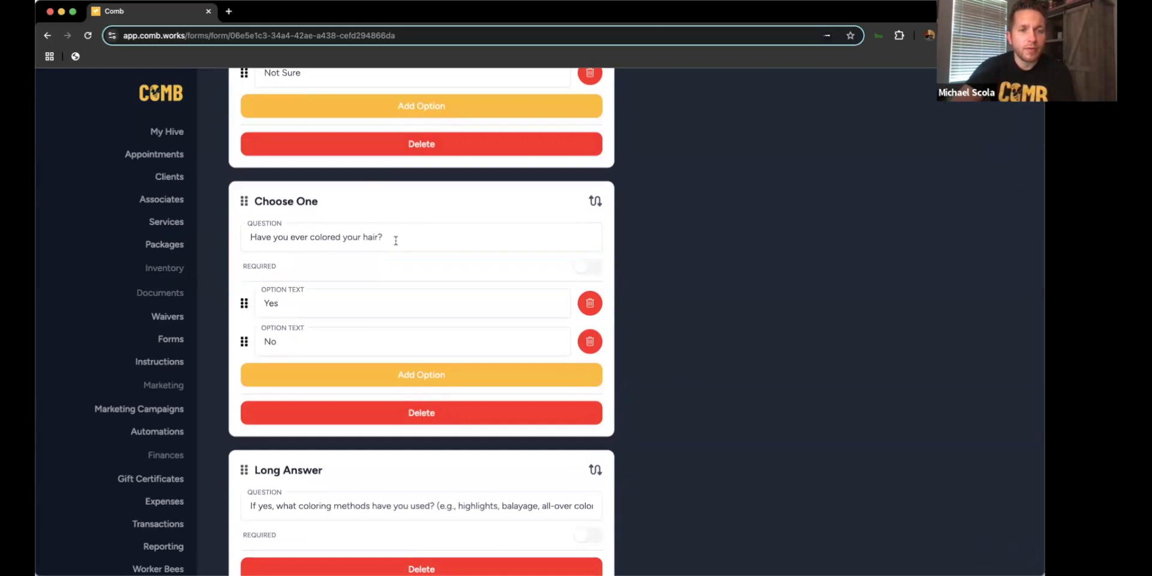
{"action": "scroll", "coordinate": [405, 243], "scroll_direction": "down", "scroll_amount": 4}
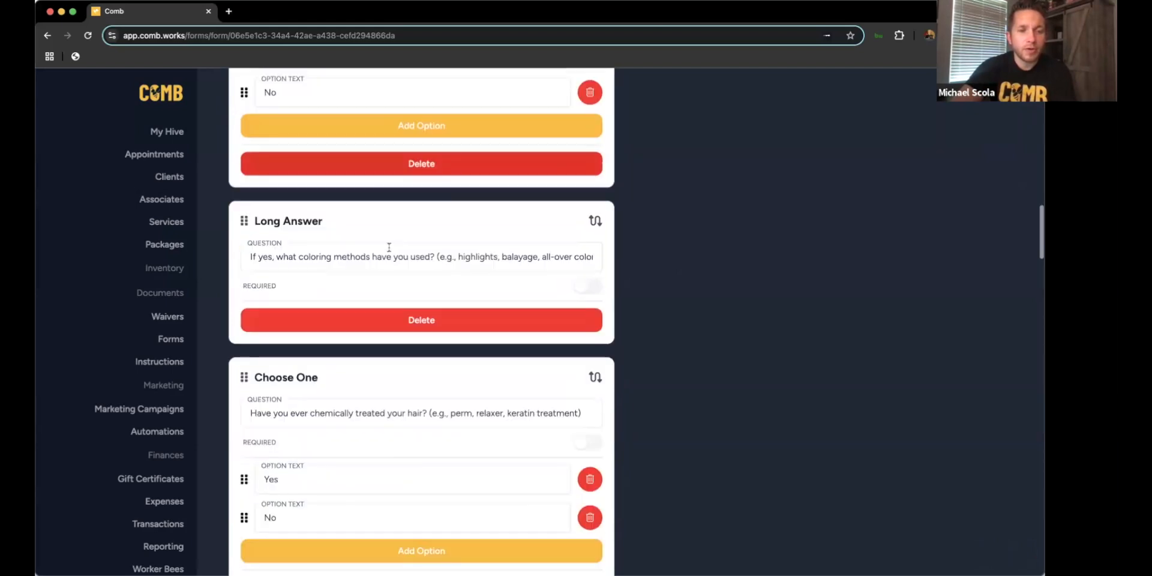
{"action": "left_click_drag", "start_coordinate": [375, 256], "coordinate": [615, 255]}
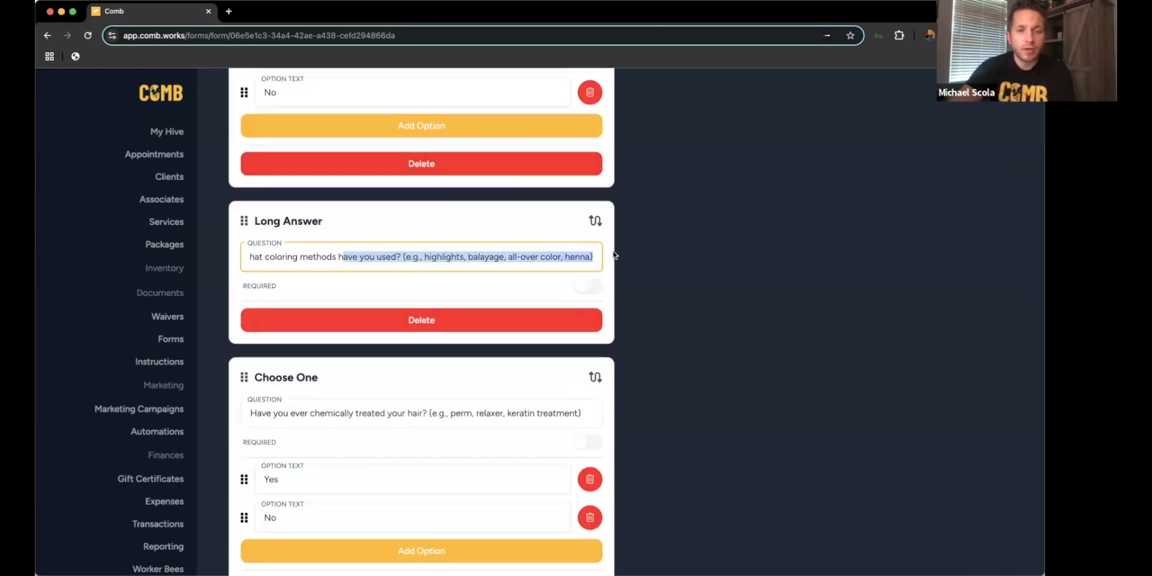
{"action": "left_click", "coordinate": [622, 250]}
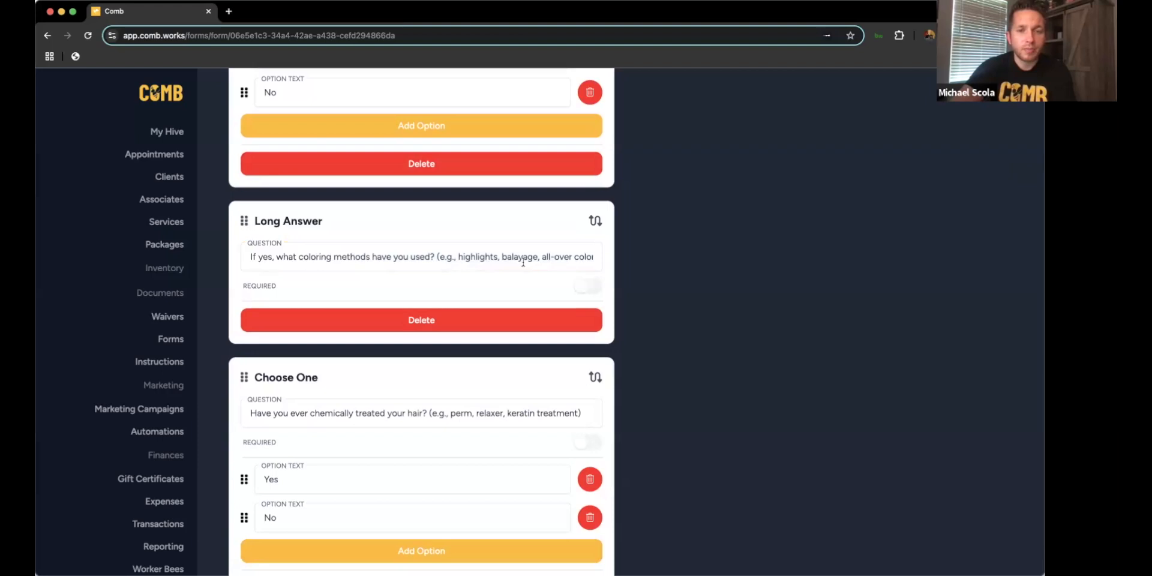
{"action": "left_click_drag", "start_coordinate": [550, 257], "coordinate": [641, 257]}
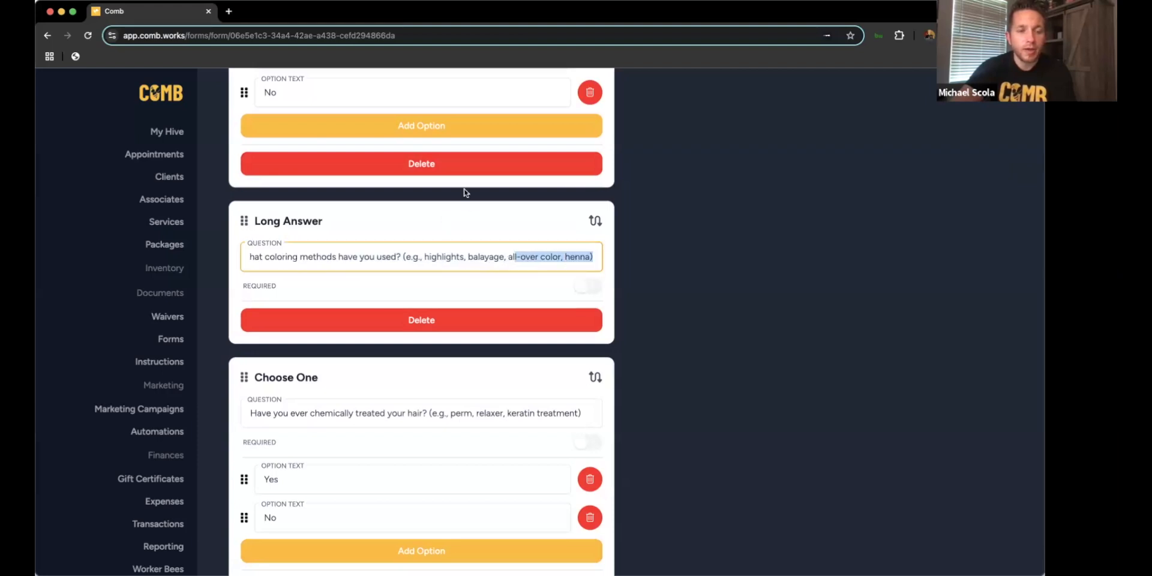
{"action": "left_click", "coordinate": [647, 273]}
{"action": "scroll", "coordinate": [646, 274], "scroll_direction": "down", "scroll_amount": 6}
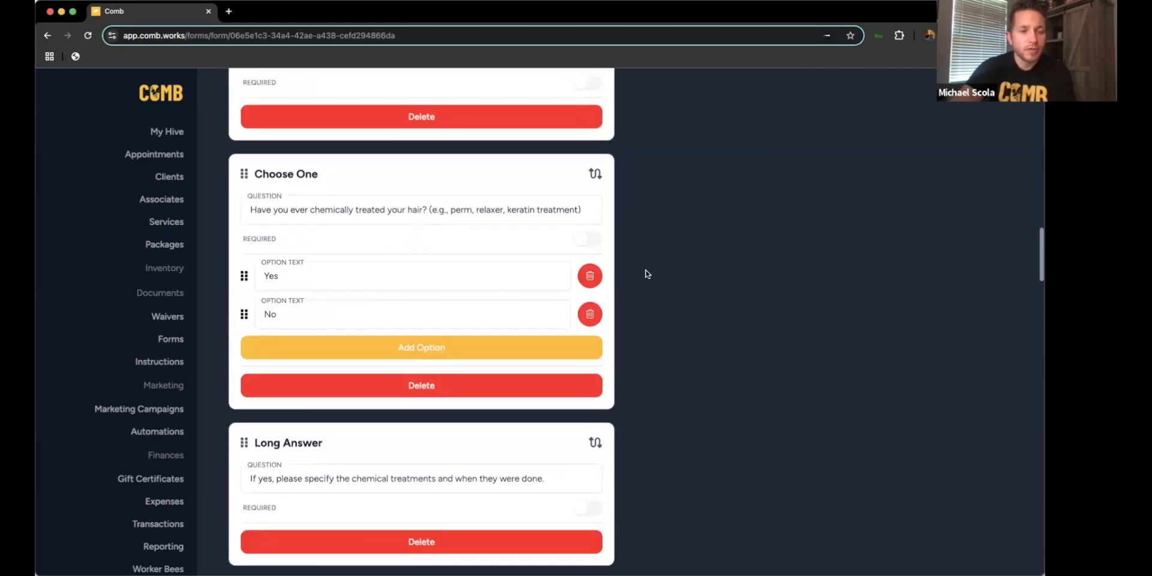
{"action": "scroll", "coordinate": [647, 274], "scroll_direction": "down", "scroll_amount": 7}
{"action": "scroll", "coordinate": [646, 274], "scroll_direction": "up", "scroll_amount": 4}
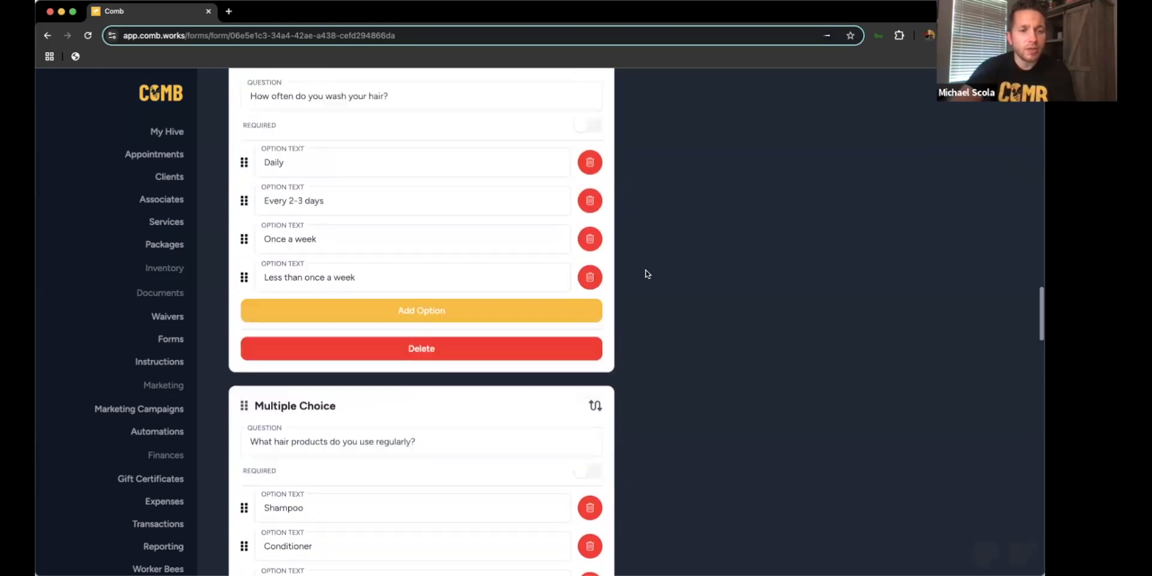
{"action": "scroll", "coordinate": [646, 273], "scroll_direction": "down", "scroll_amount": 8}
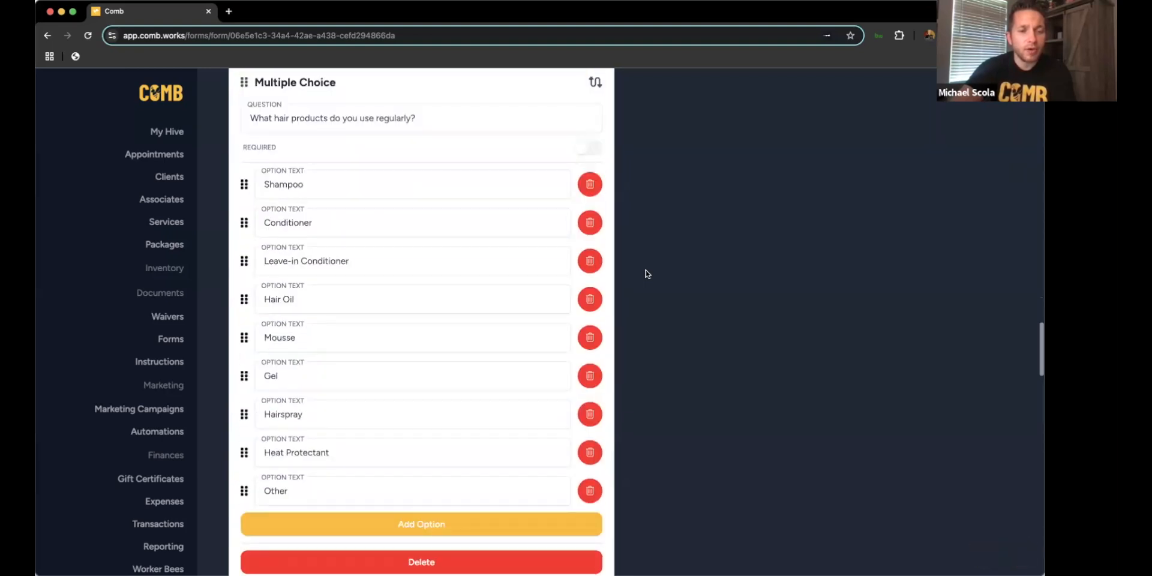
{"action": "scroll", "coordinate": [646, 273], "scroll_direction": "down", "scroll_amount": 8}
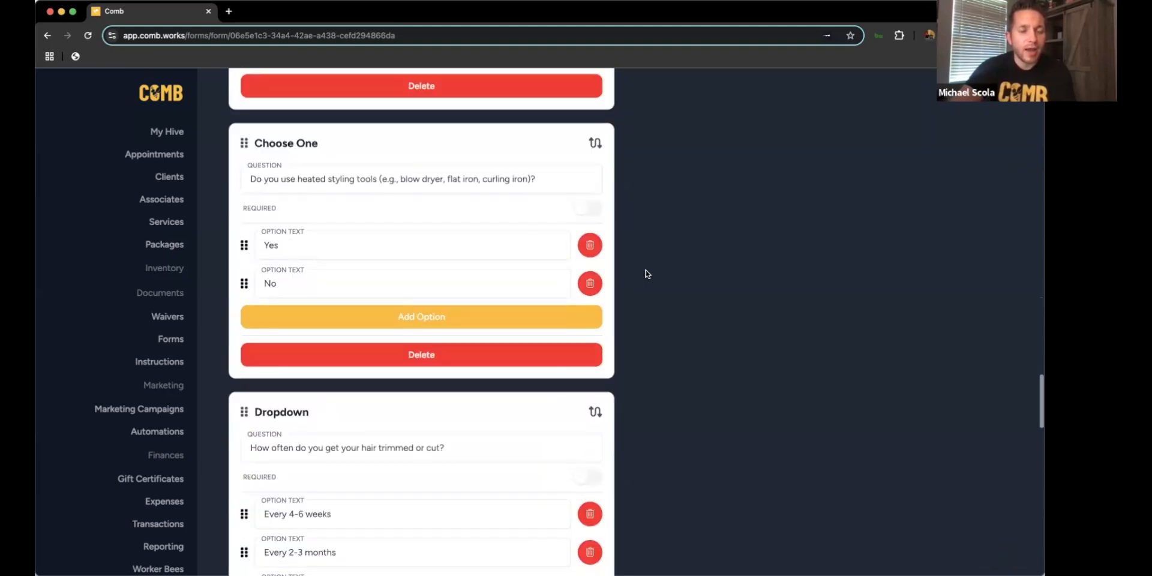
{"action": "scroll", "coordinate": [647, 268], "scroll_direction": "down", "scroll_amount": 1}
{"action": "scroll", "coordinate": [646, 264], "scroll_direction": "down", "scroll_amount": 4}
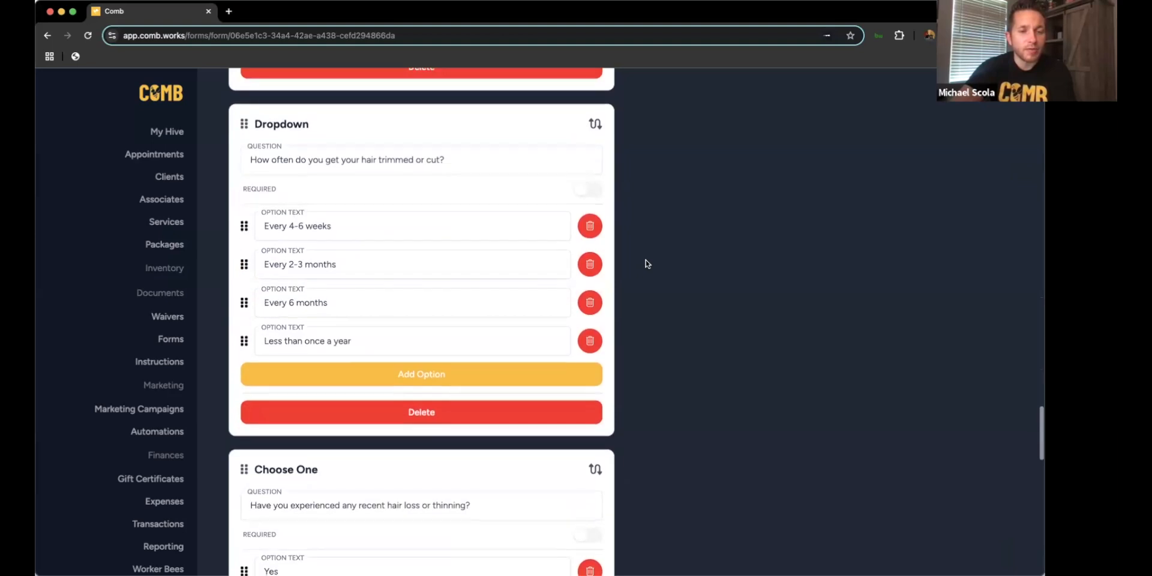
{"action": "scroll", "coordinate": [646, 264], "scroll_direction": "down", "scroll_amount": 4}
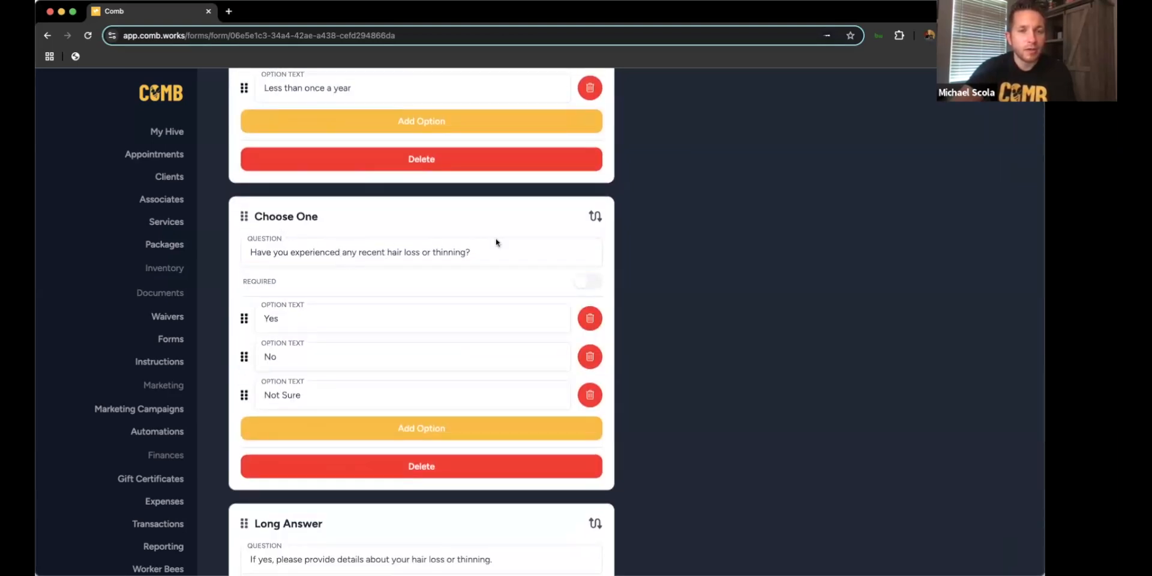
{"action": "scroll", "coordinate": [699, 228], "scroll_direction": "down", "scroll_amount": 10}
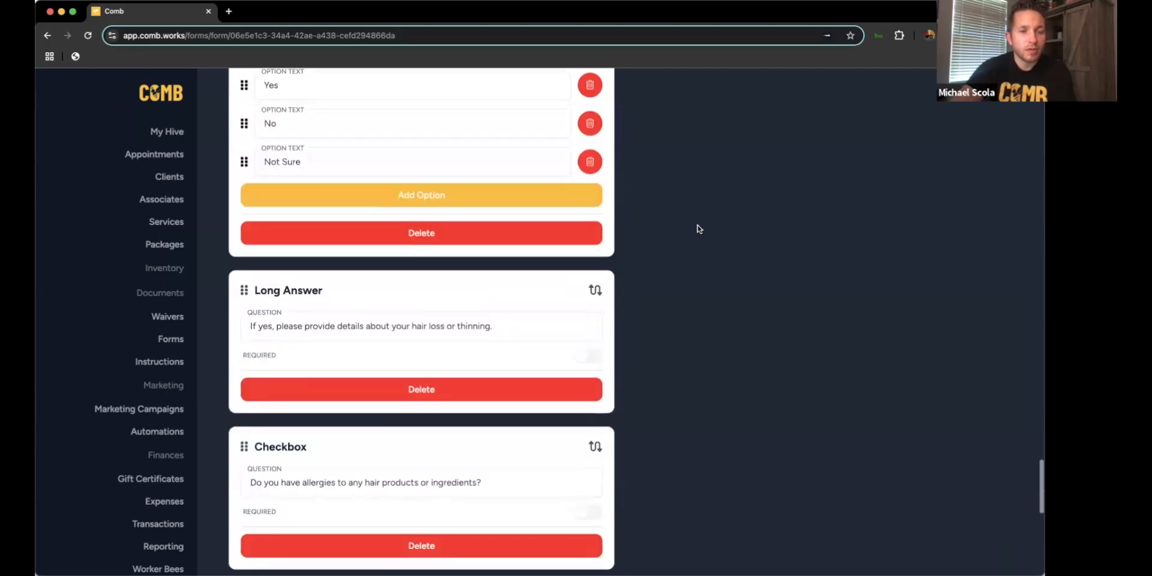
{"action": "scroll", "coordinate": [699, 229], "scroll_direction": "down", "scroll_amount": 10}
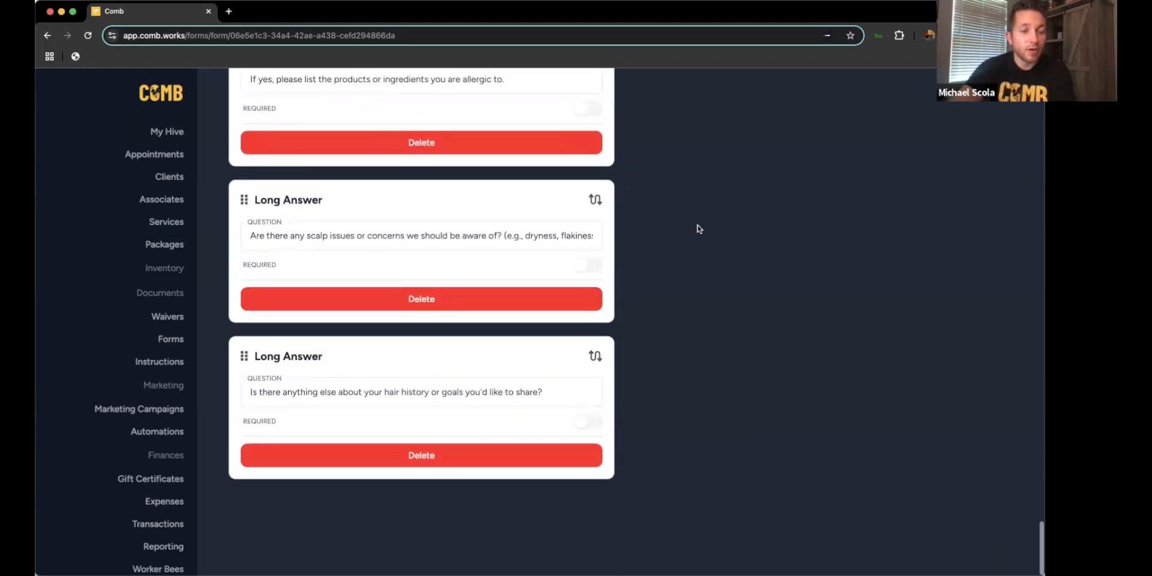
{"action": "scroll", "coordinate": [699, 228], "scroll_direction": "up", "scroll_amount": 8}
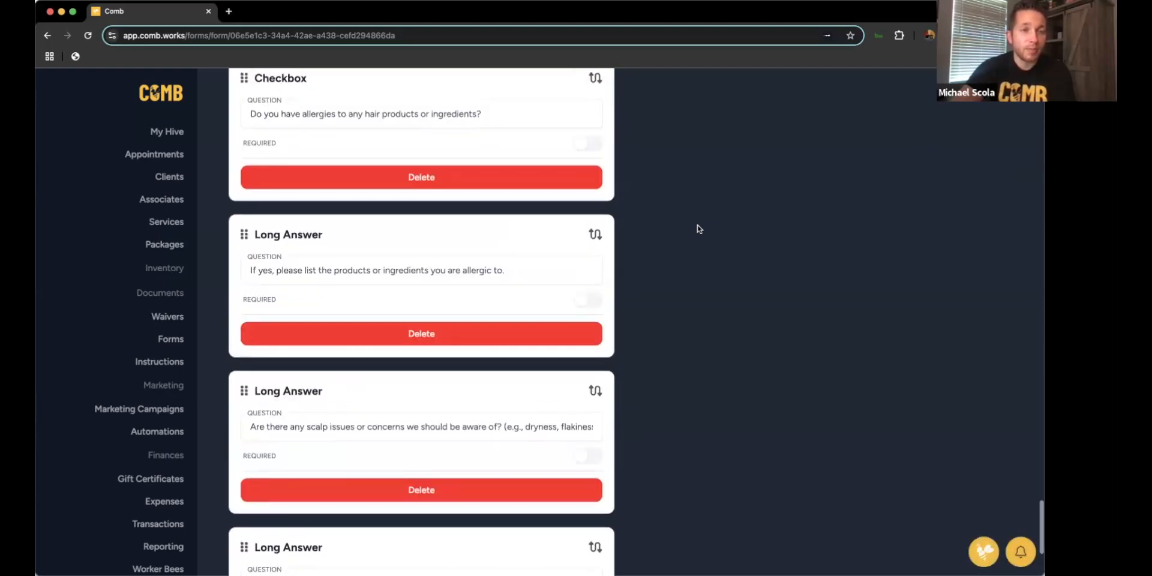
{"action": "scroll", "coordinate": [699, 228], "scroll_direction": "up", "scroll_amount": 20}
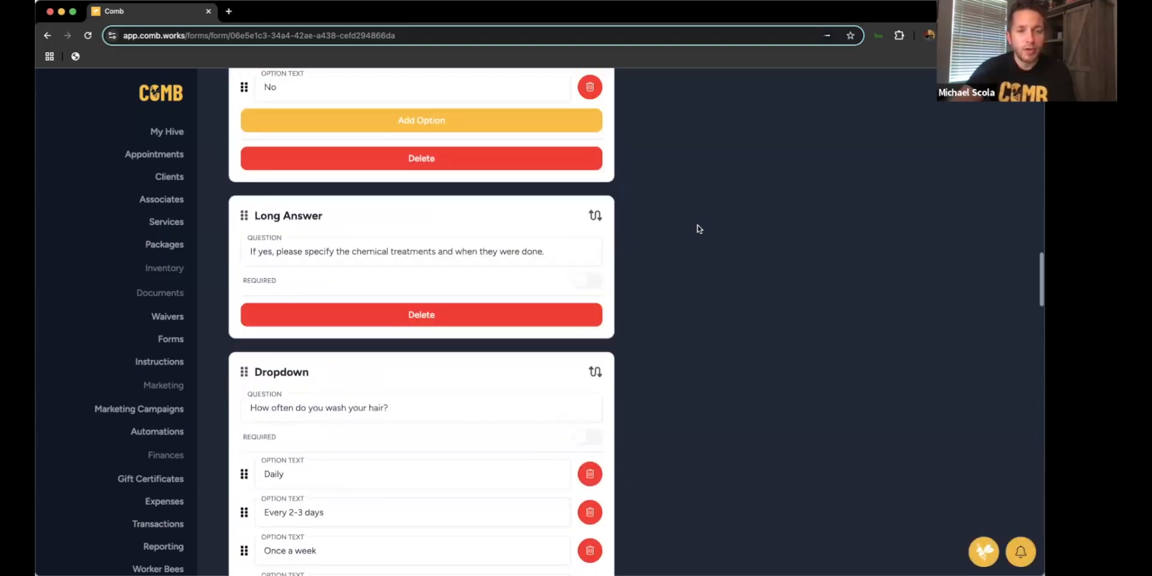
Add an Image Upload question reading "Please upload an image of your current hair".
{"action": "left_click", "coordinate": [279, 106]}
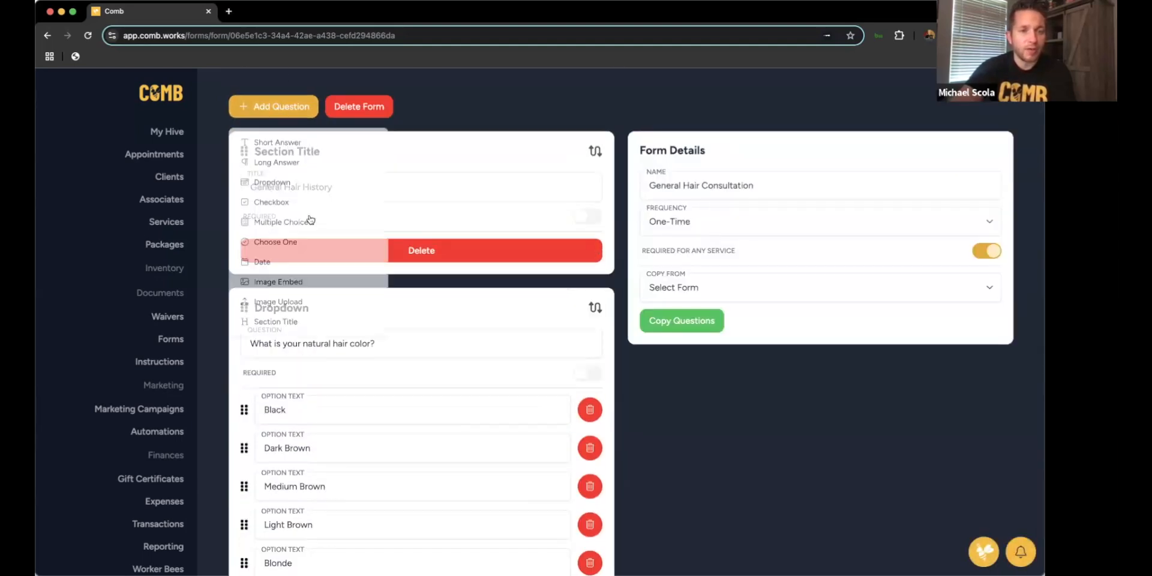
{"action": "left_click", "coordinate": [307, 304]}
{"action": "scroll", "coordinate": [590, 353], "scroll_direction": "down", "scroll_amount": 20}
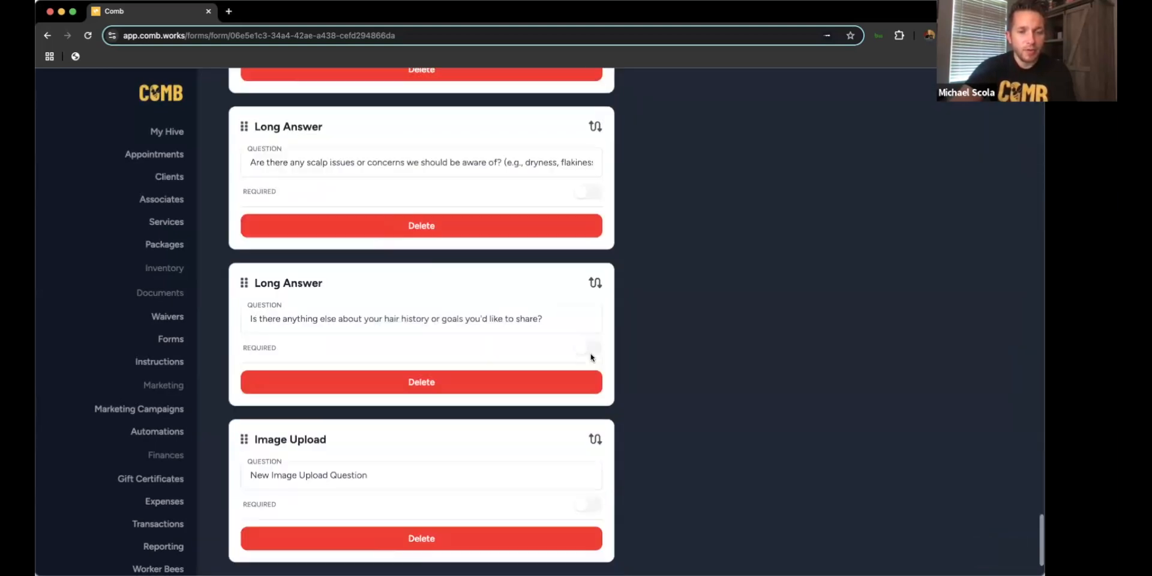
{"action": "triple_click", "coordinate": [432, 389]}
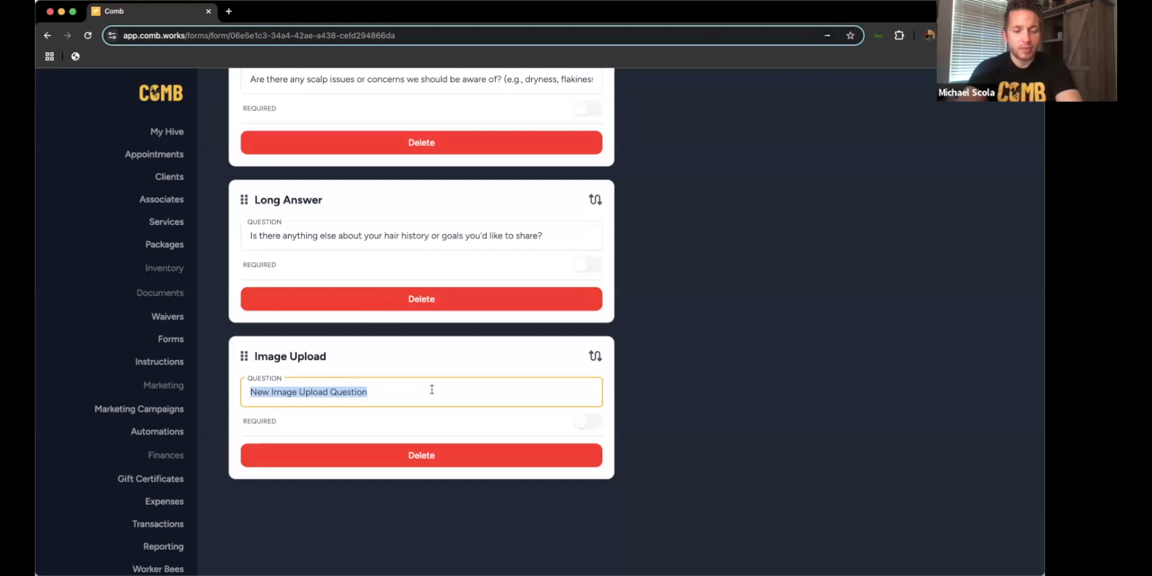
{"action": "type", "text": "Please upload an image of your current ahair"}
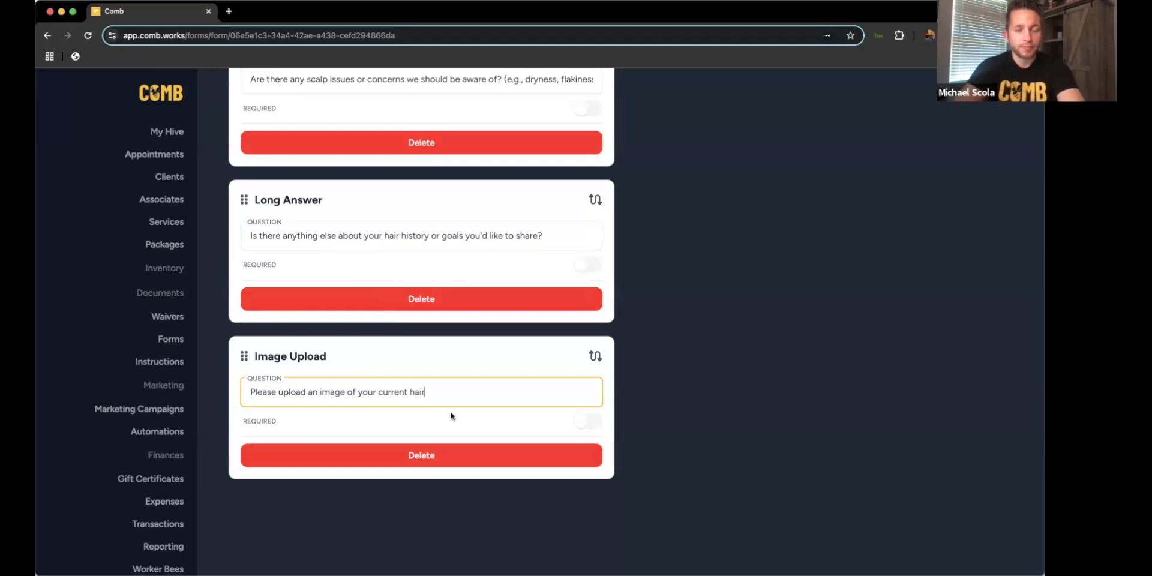
{"action": "left_click", "coordinate": [690, 381]}
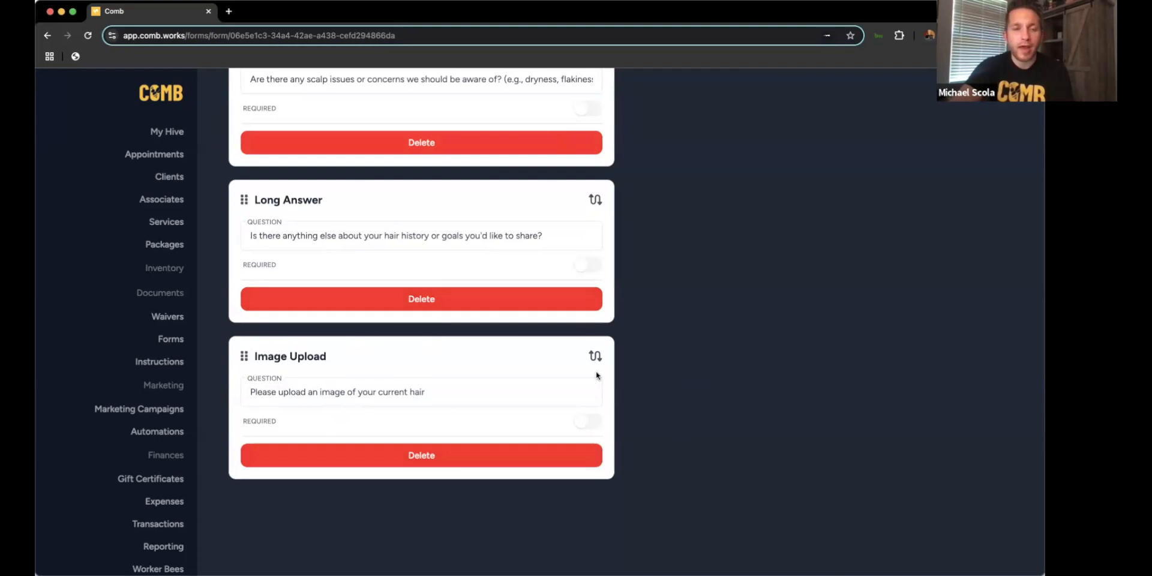
Preview the General Hair Consultation form from the forms list, look through its questions, and return to the forms.
{"action": "scroll", "coordinate": [597, 373], "scroll_direction": "up", "scroll_amount": 3}
{"action": "scroll", "coordinate": [597, 375], "scroll_direction": "up", "scroll_amount": 20}
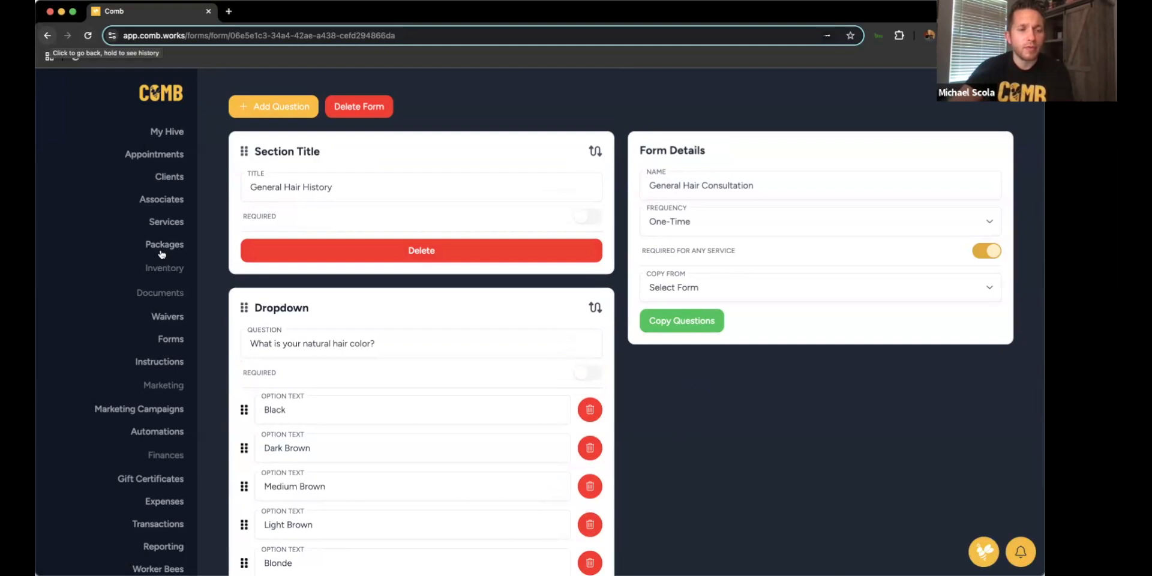
{"action": "left_click", "coordinate": [169, 339]}
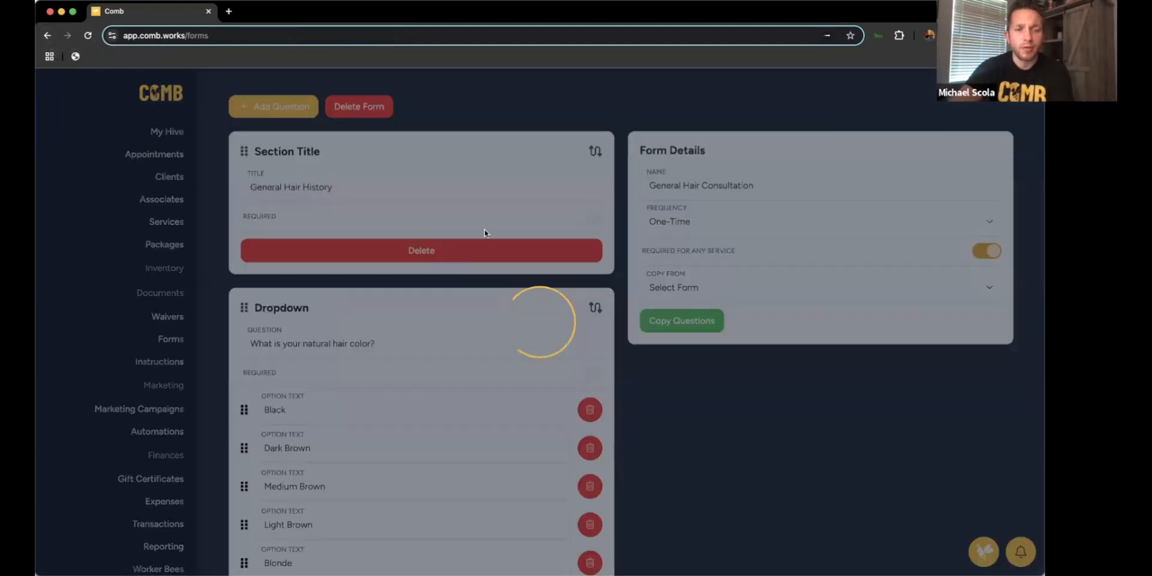
{"action": "scroll", "coordinate": [510, 177], "scroll_direction": "down", "scroll_amount": 20}
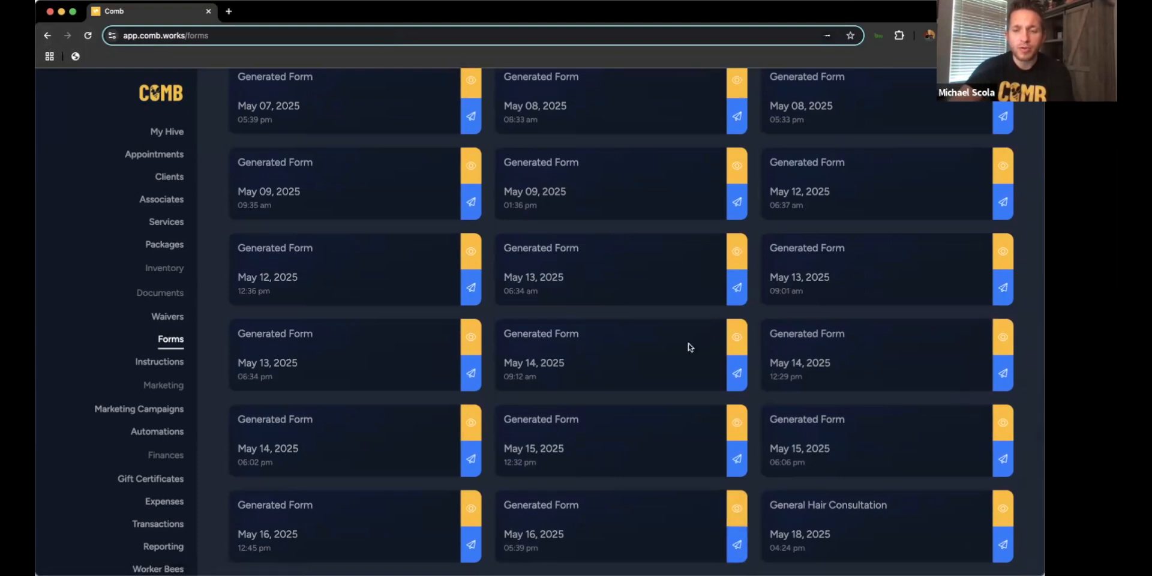
{"action": "left_click", "coordinate": [1001, 509]}
{"action": "scroll", "coordinate": [478, 159], "scroll_direction": "down", "scroll_amount": 15}
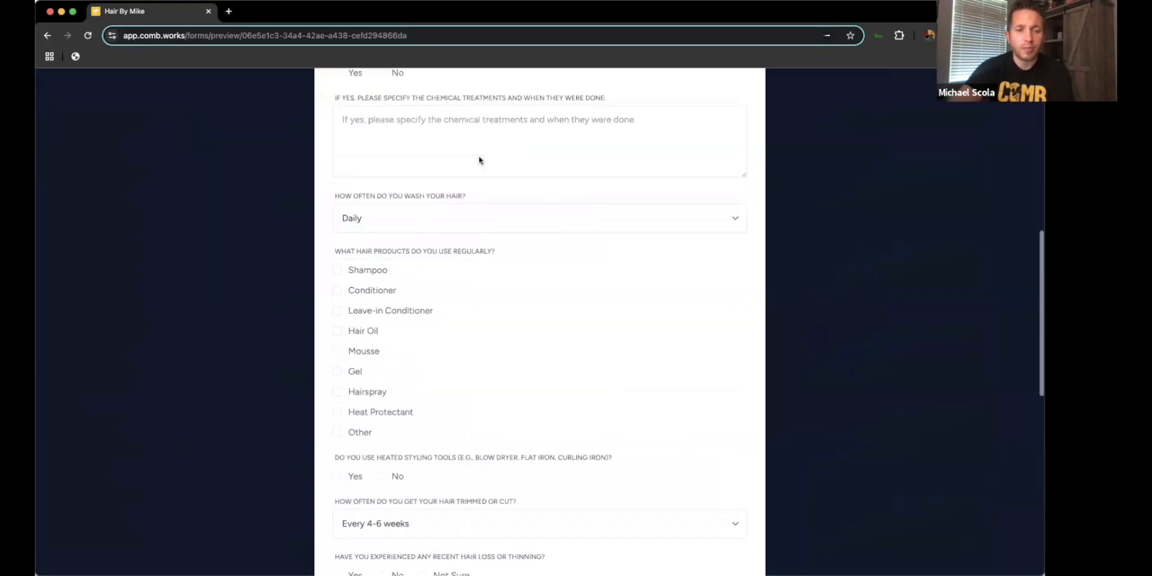
{"action": "scroll", "coordinate": [478, 159], "scroll_direction": "up", "scroll_amount": 15}
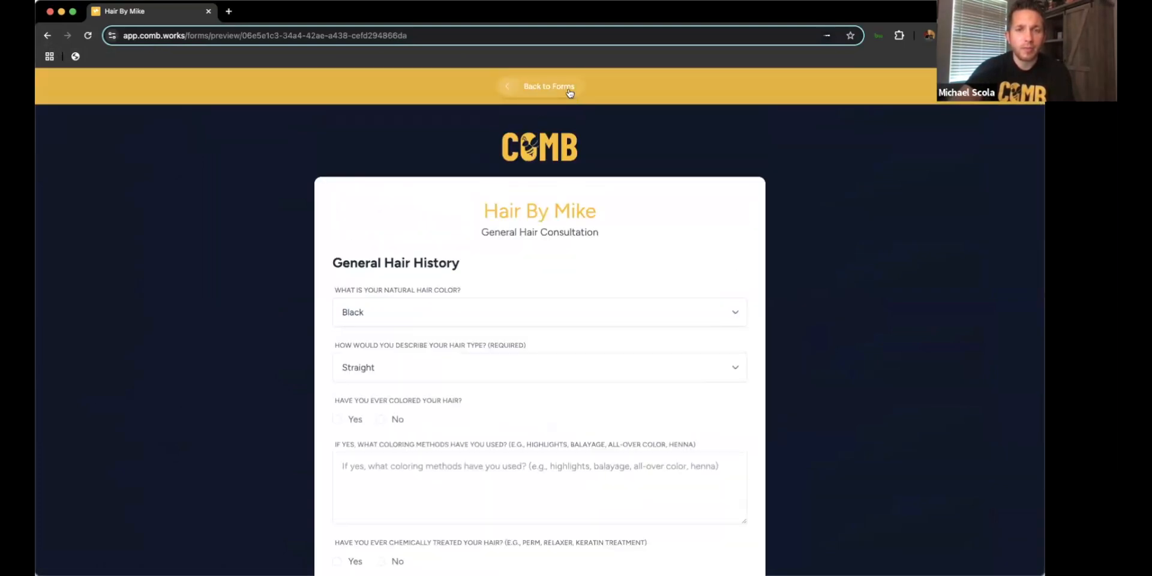
{"action": "left_click", "coordinate": [569, 93]}
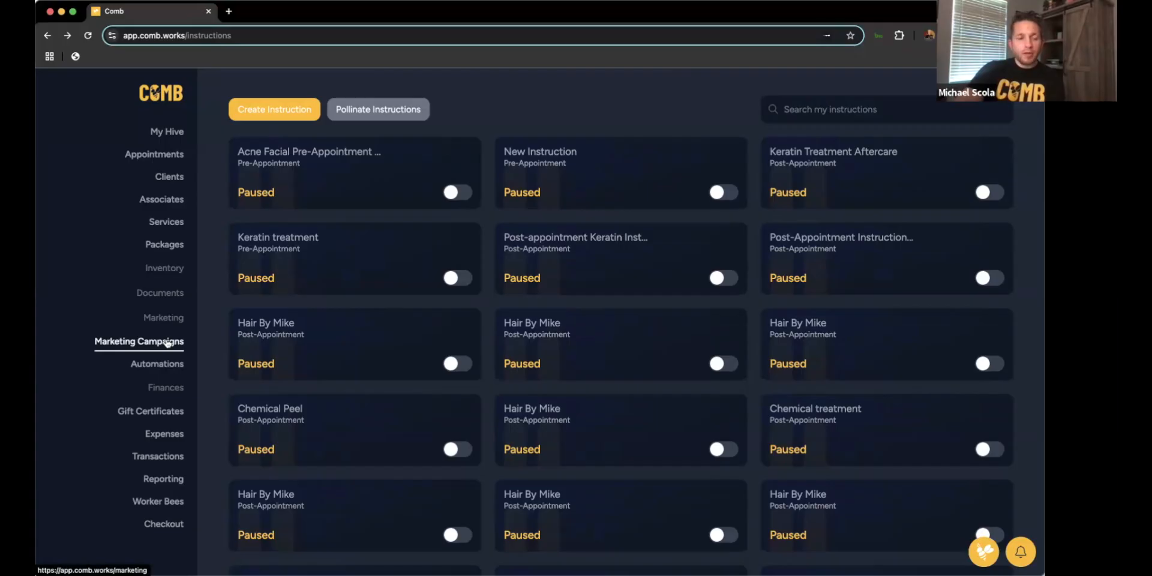
Open the marketing audiences from Marketing Campaigns and start a new audience of the Client Select type.
{"action": "left_click", "coordinate": [168, 342]}
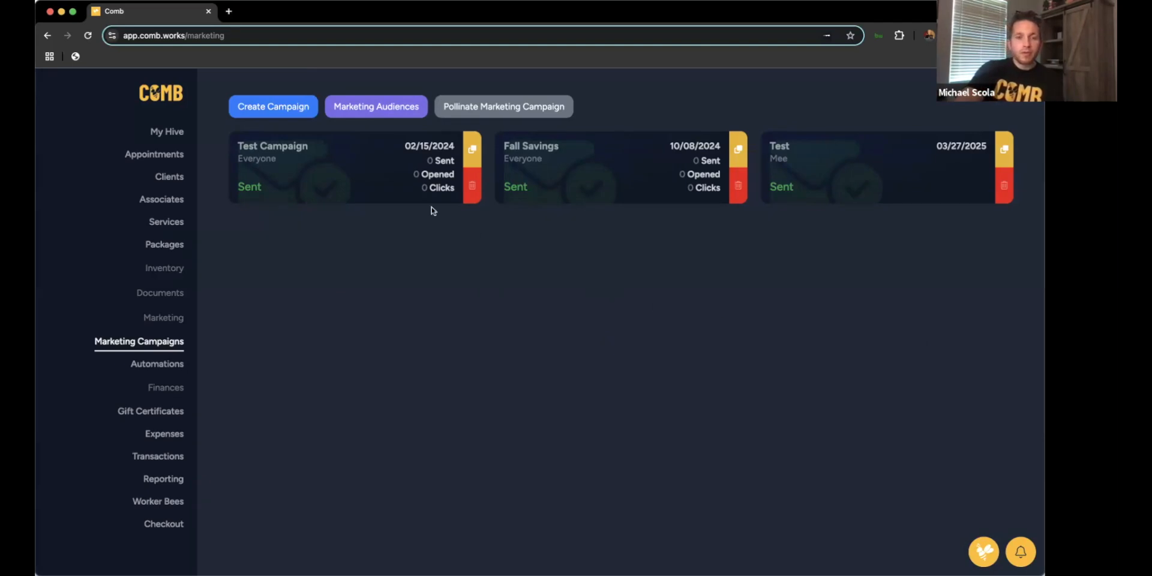
{"action": "left_click", "coordinate": [392, 114]}
{"action": "left_click", "coordinate": [275, 108]}
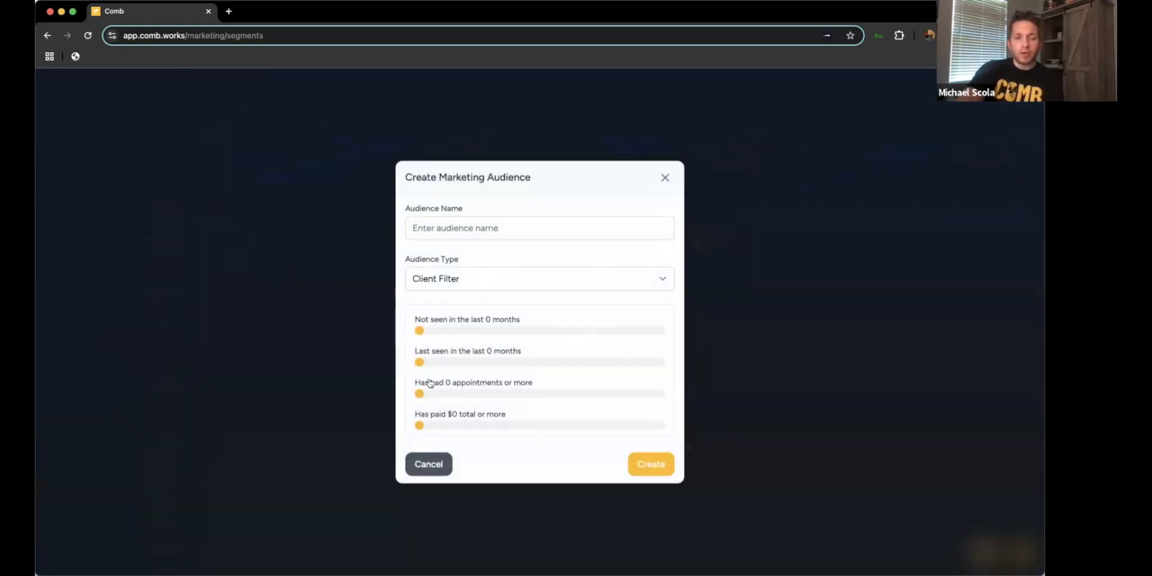
{"action": "left_click", "coordinate": [464, 287]}
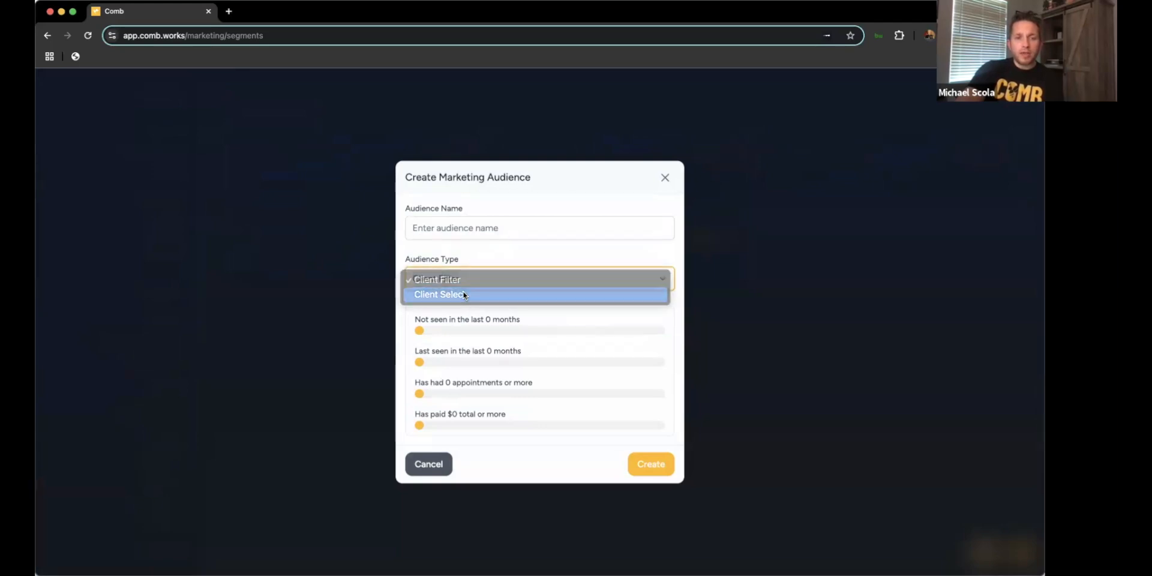
{"action": "left_click", "coordinate": [466, 293]}
Select three clients for the new marketing audience, then cancel it and return to the marketing campaigns.
{"action": "scroll", "coordinate": [490, 346], "scroll_direction": "down", "scroll_amount": 3}
{"action": "left_click", "coordinate": [504, 402]}
{"action": "left_click", "coordinate": [506, 370]}
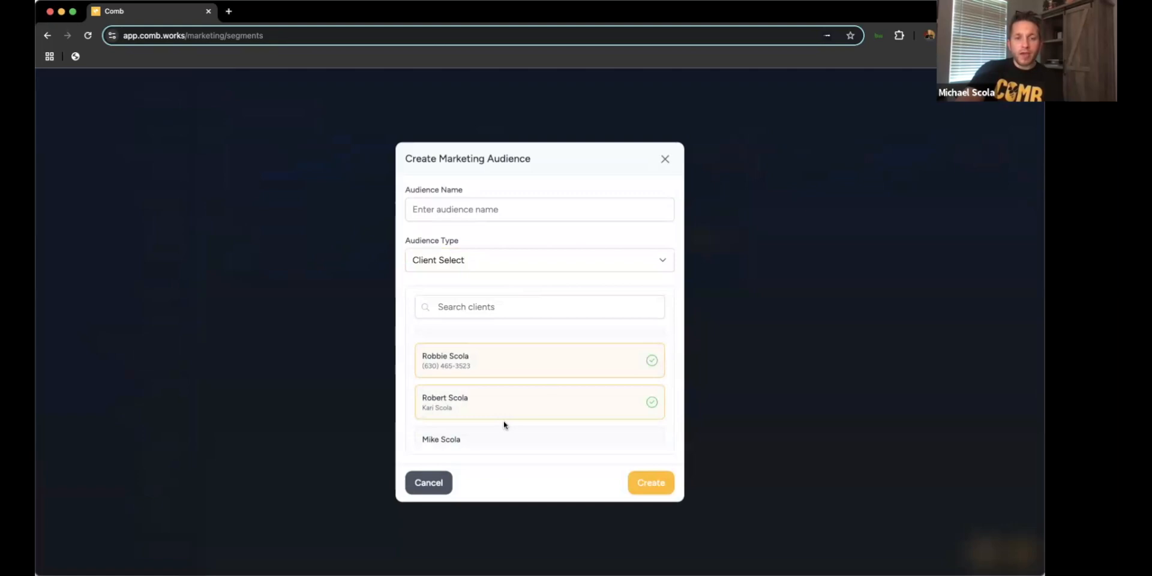
{"action": "left_click", "coordinate": [504, 435]}
{"action": "scroll", "coordinate": [510, 375], "scroll_direction": "down", "scroll_amount": 1}
{"action": "scroll", "coordinate": [510, 373], "scroll_direction": "down", "scroll_amount": 1}
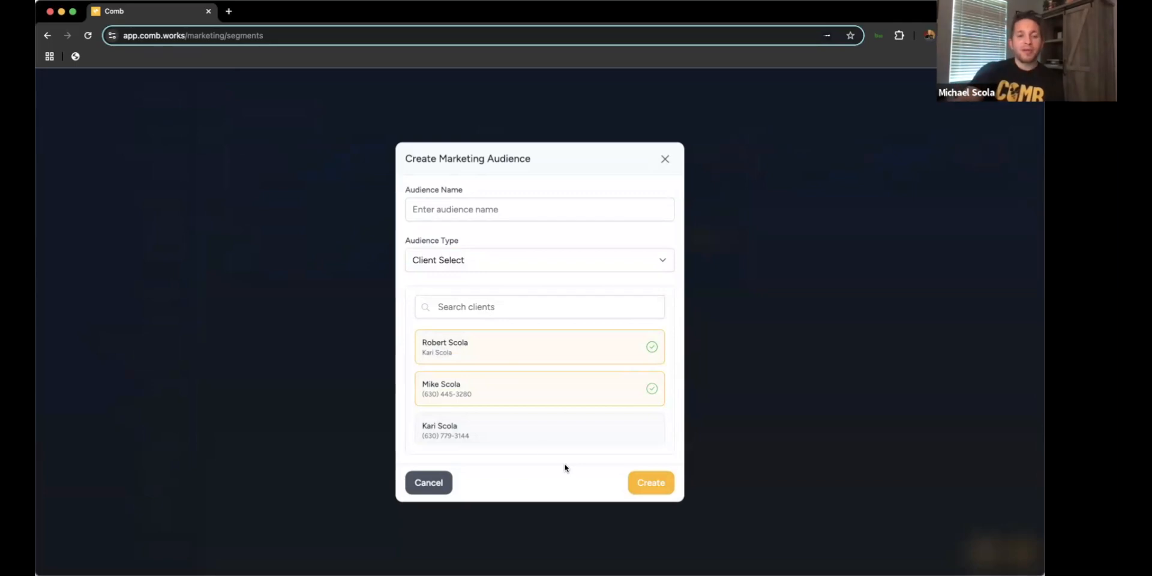
{"action": "left_click", "coordinate": [441, 484]}
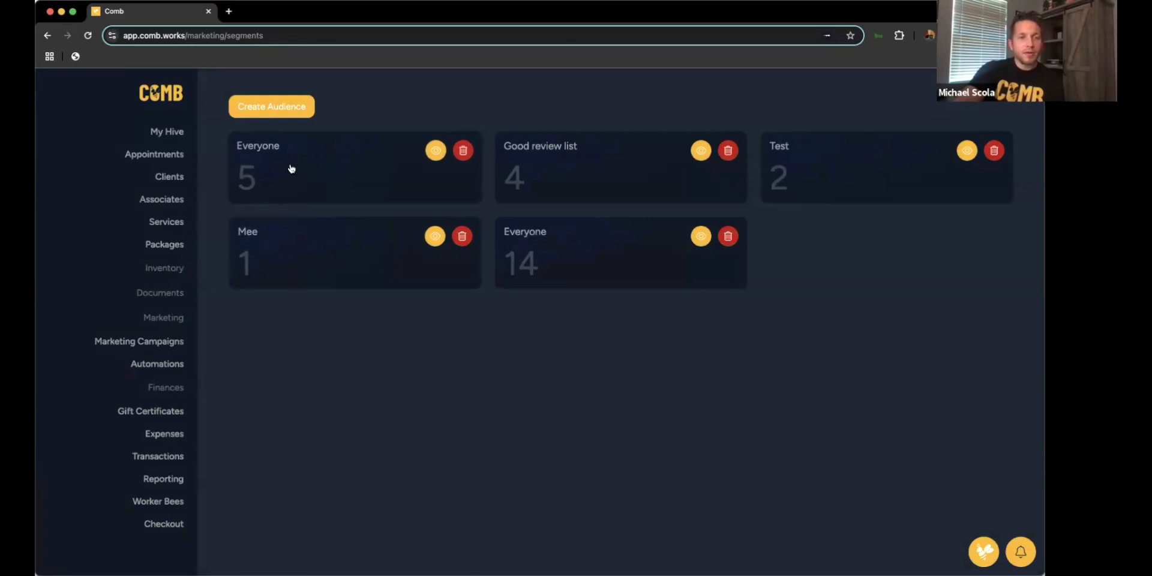
{"action": "left_click", "coordinate": [45, 36]}
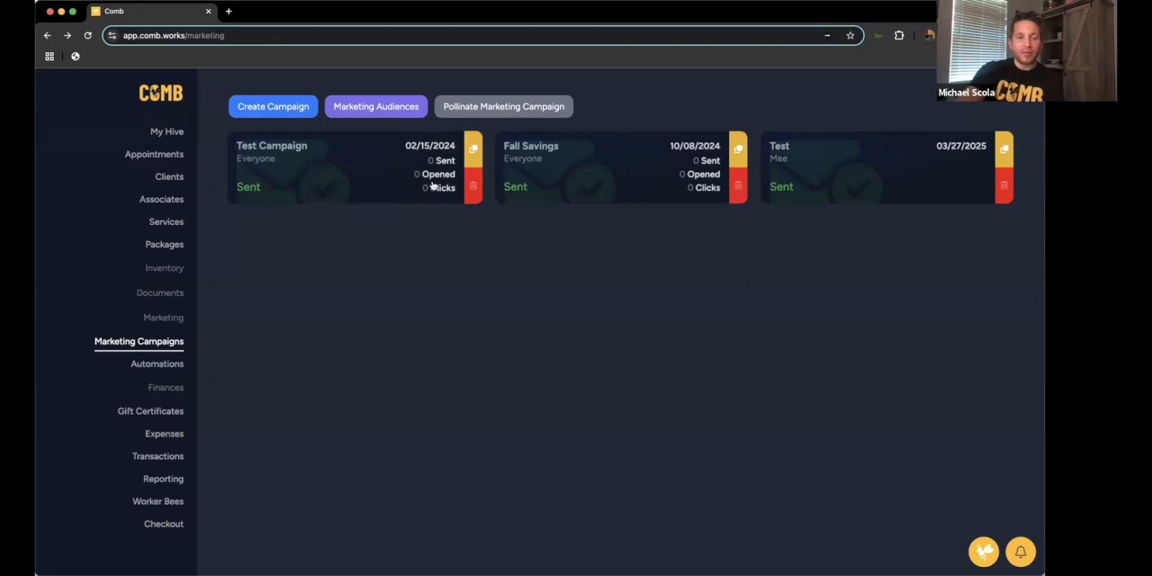
Start a new text campaign and choose the last Everyone entry as its marketing audience.
{"action": "left_click", "coordinate": [262, 106]}
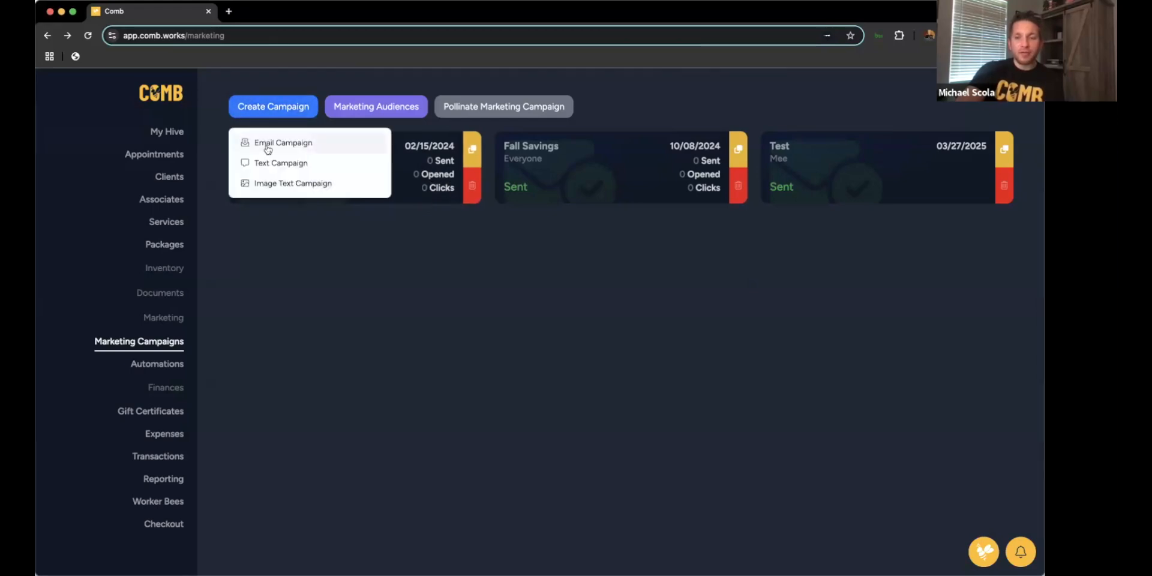
{"action": "left_click", "coordinate": [300, 163]}
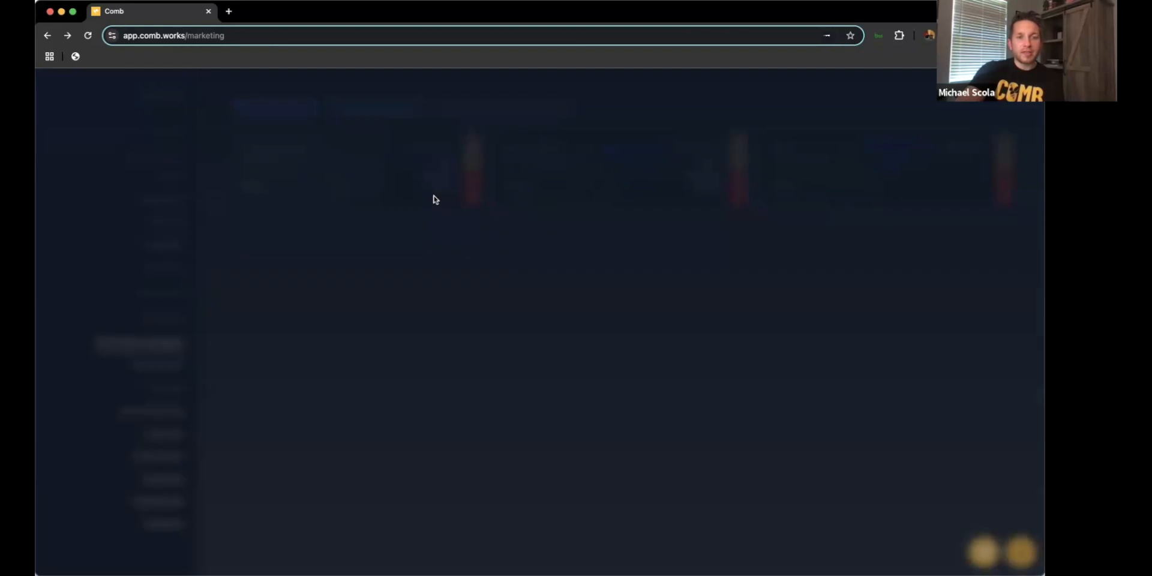
{"action": "left_click", "coordinate": [459, 223]}
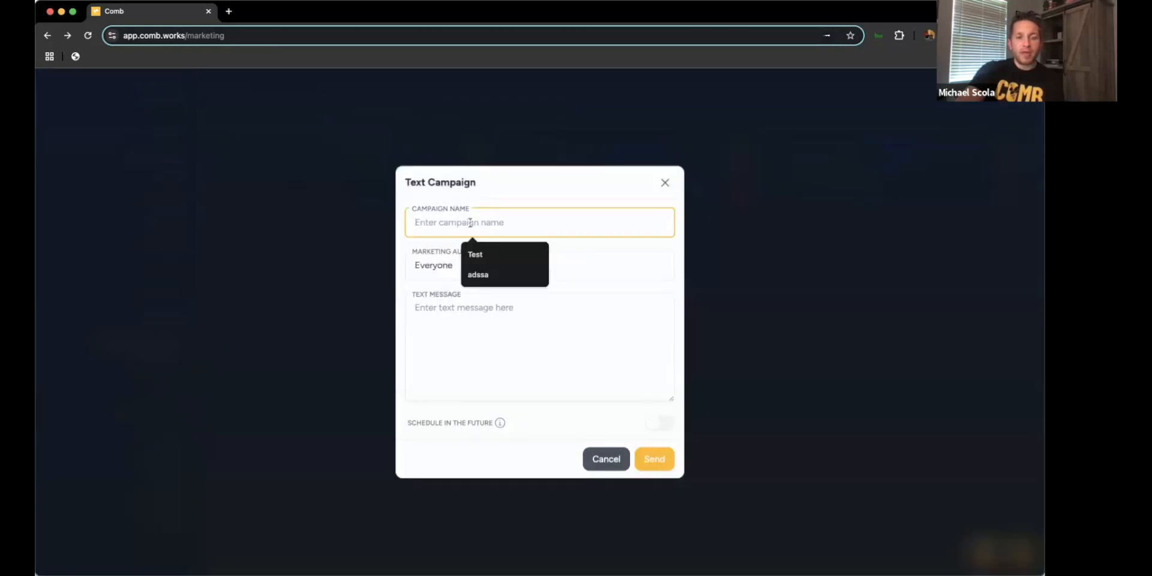
{"action": "left_click", "coordinate": [580, 259]}
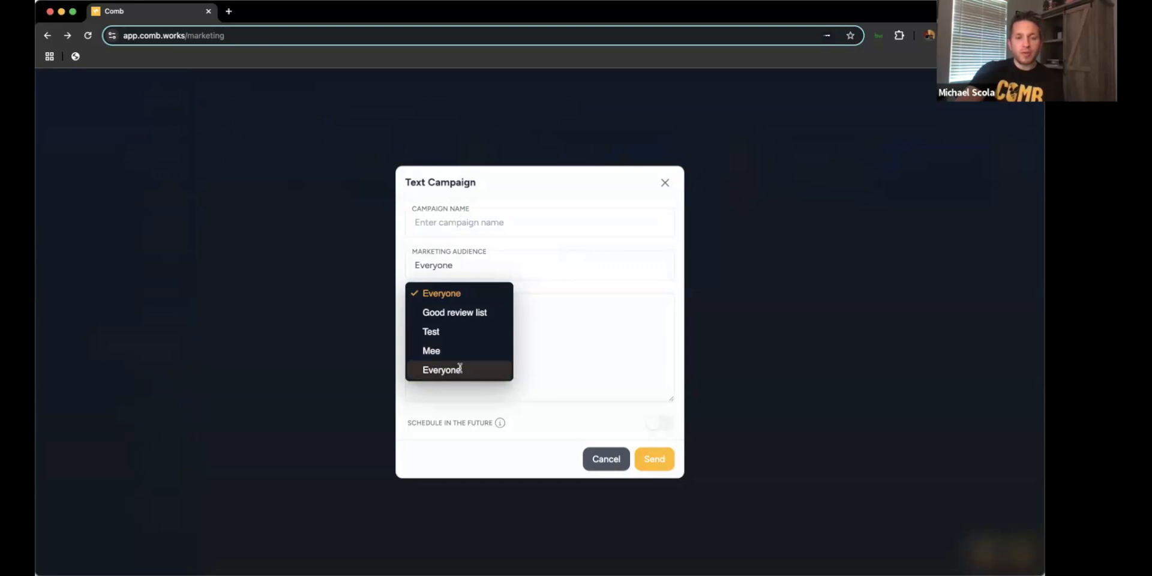
{"action": "left_click", "coordinate": [460, 371]}
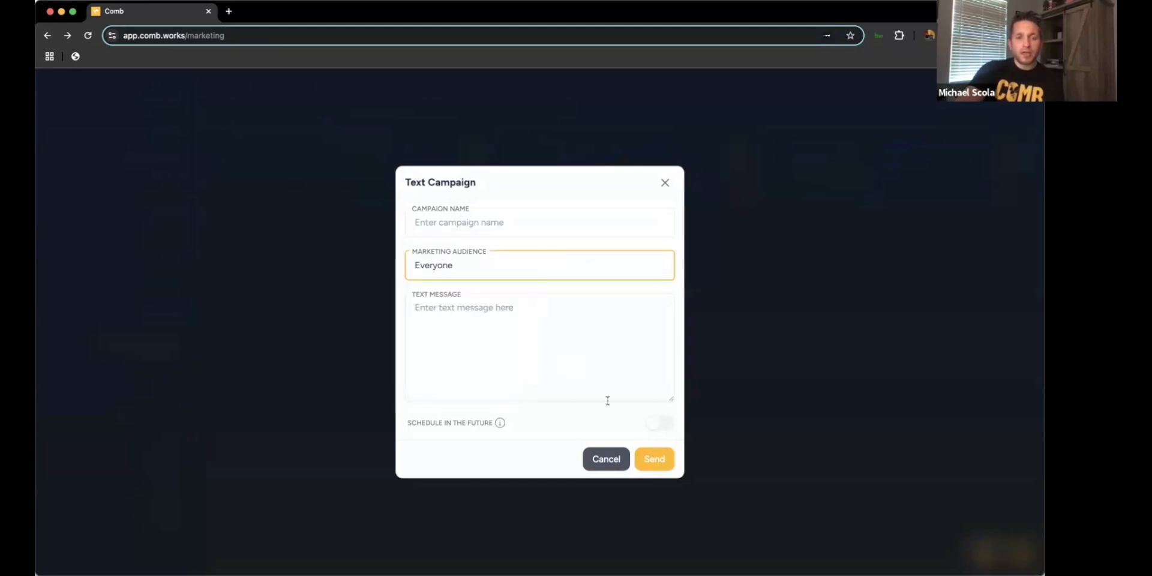
{"action": "left_click", "coordinate": [661, 423]}
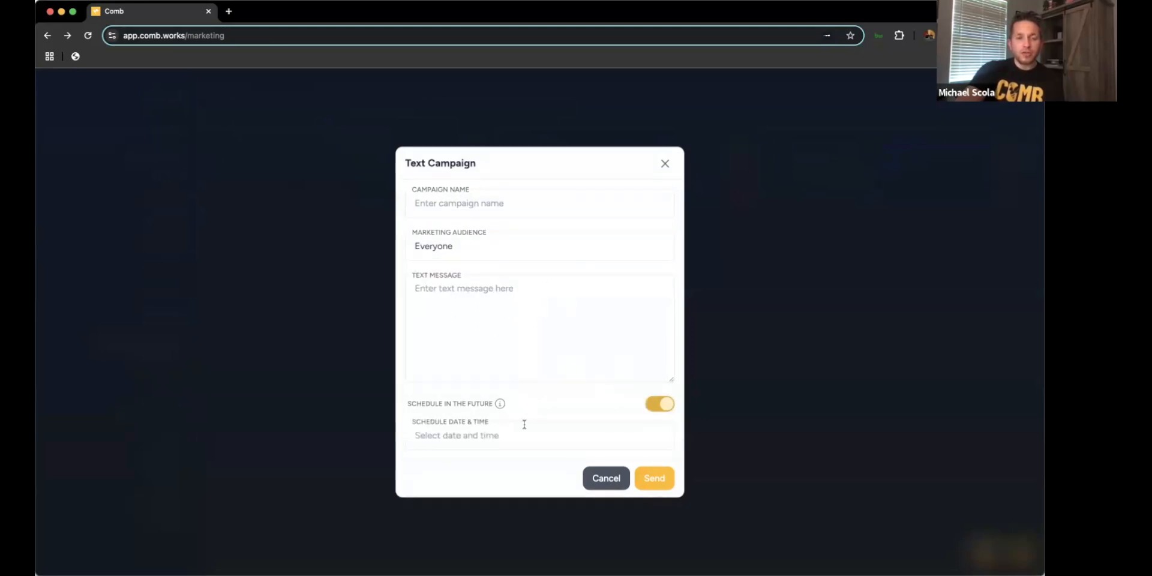
{"action": "left_click", "coordinate": [492, 437]}
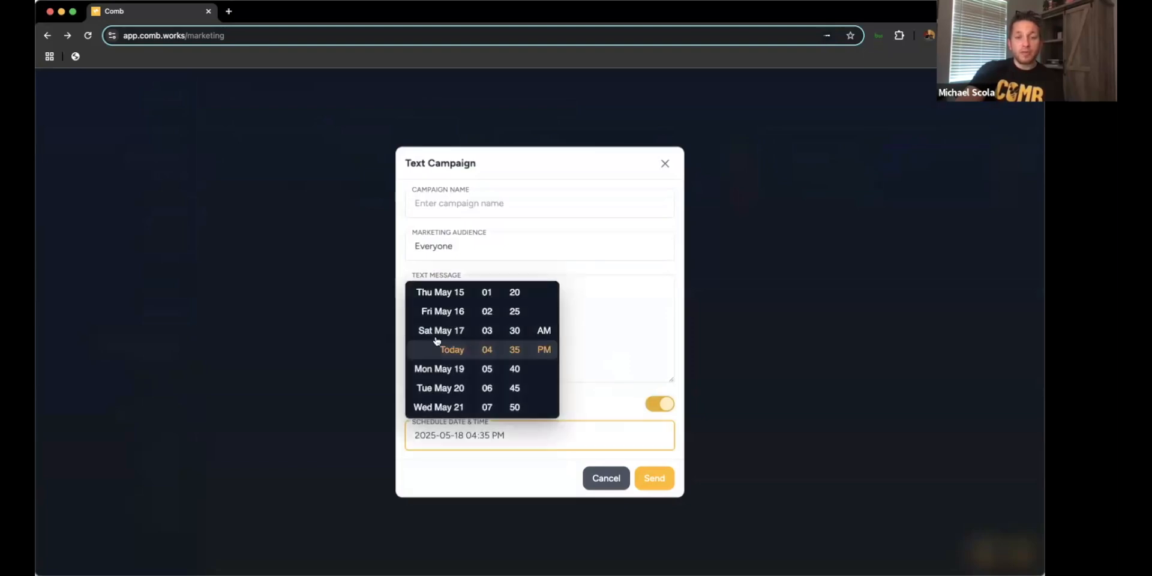
{"action": "scroll", "coordinate": [437, 341], "scroll_direction": "down", "scroll_amount": 10}
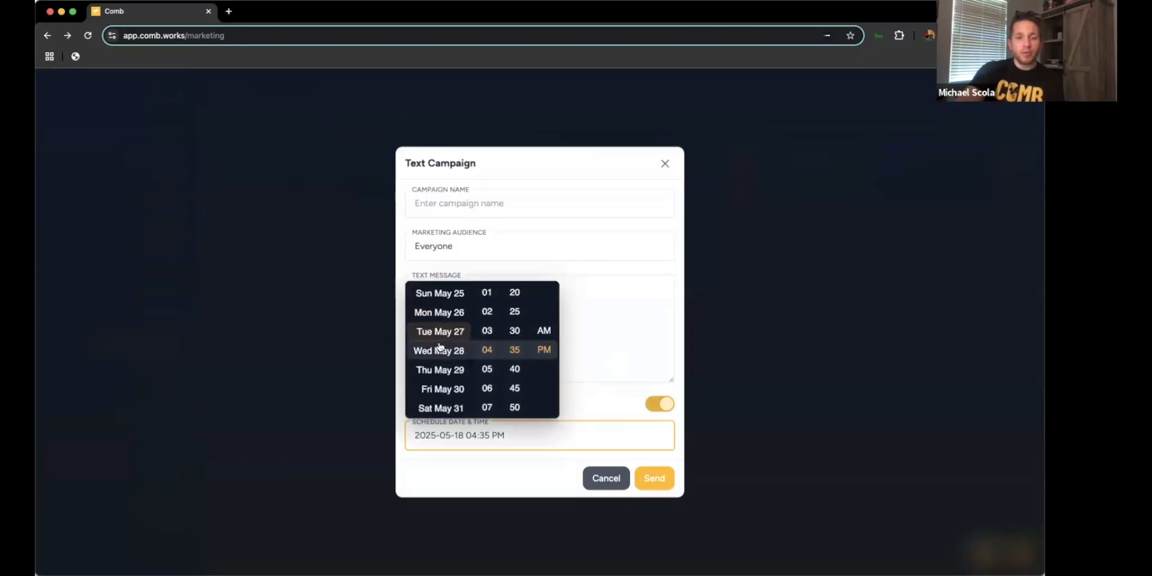
{"action": "left_click", "coordinate": [513, 330]}
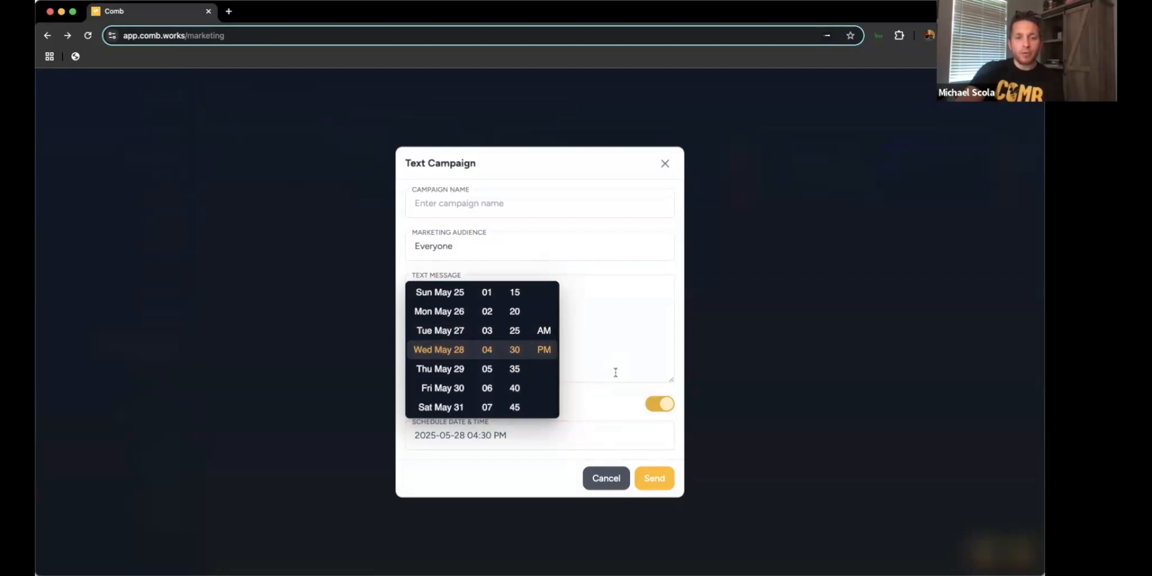
{"action": "left_click", "coordinate": [605, 401]}
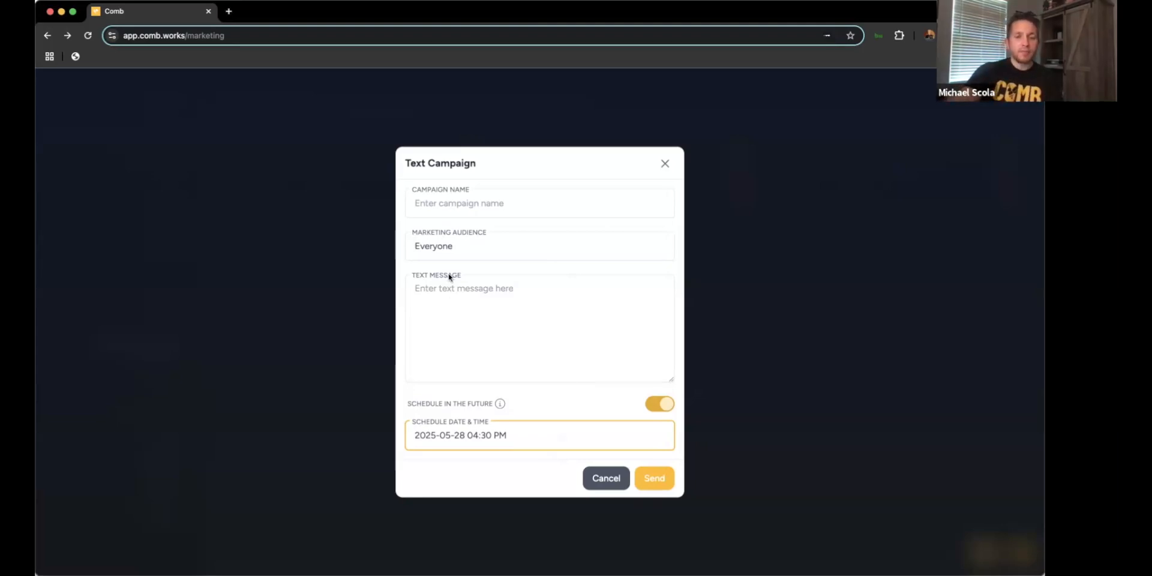
{"action": "left_click", "coordinate": [606, 478]}
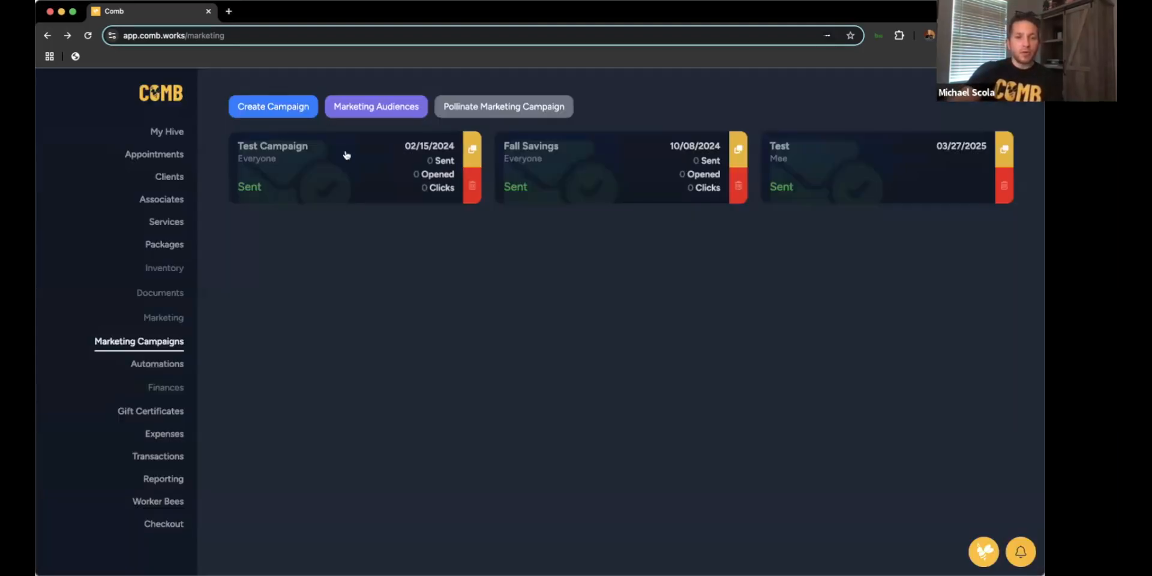
Set up a pollinated marketing campaign as a Text Campaign with the Fun tone, then cancel it.
{"action": "left_click", "coordinate": [496, 109]}
{"action": "left_click", "coordinate": [587, 308]}
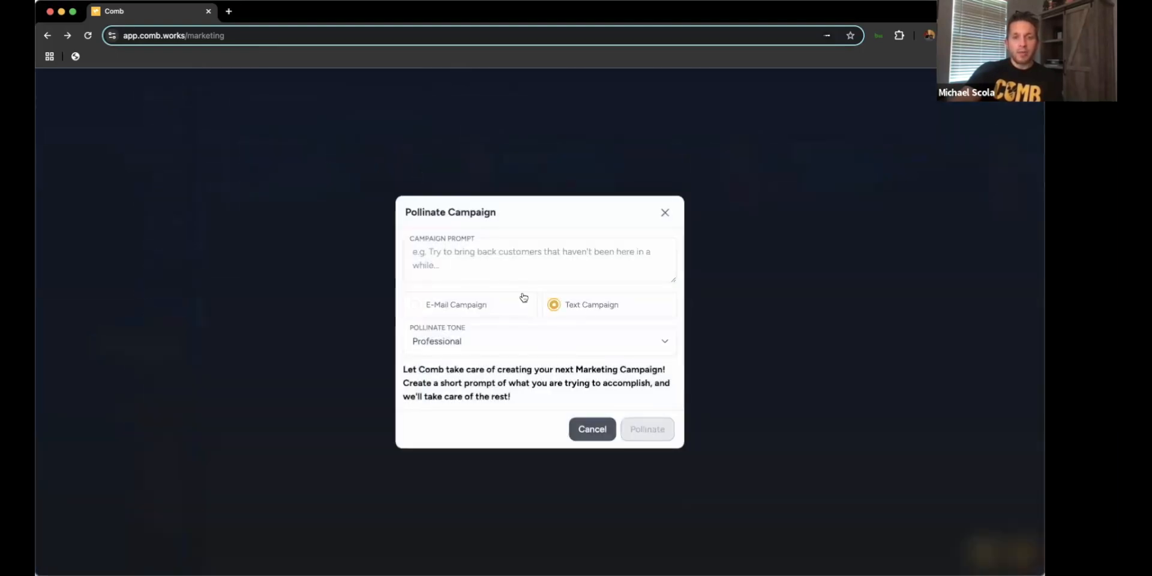
{"action": "left_click", "coordinate": [551, 353]}
{"action": "left_click", "coordinate": [531, 386]}
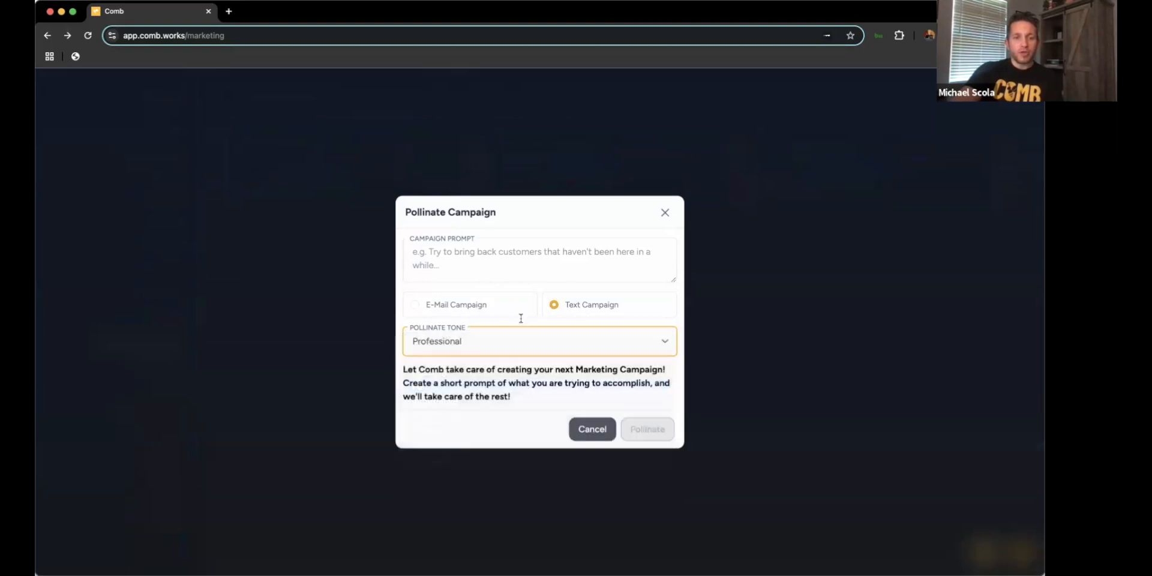
{"action": "left_click", "coordinate": [501, 264]}
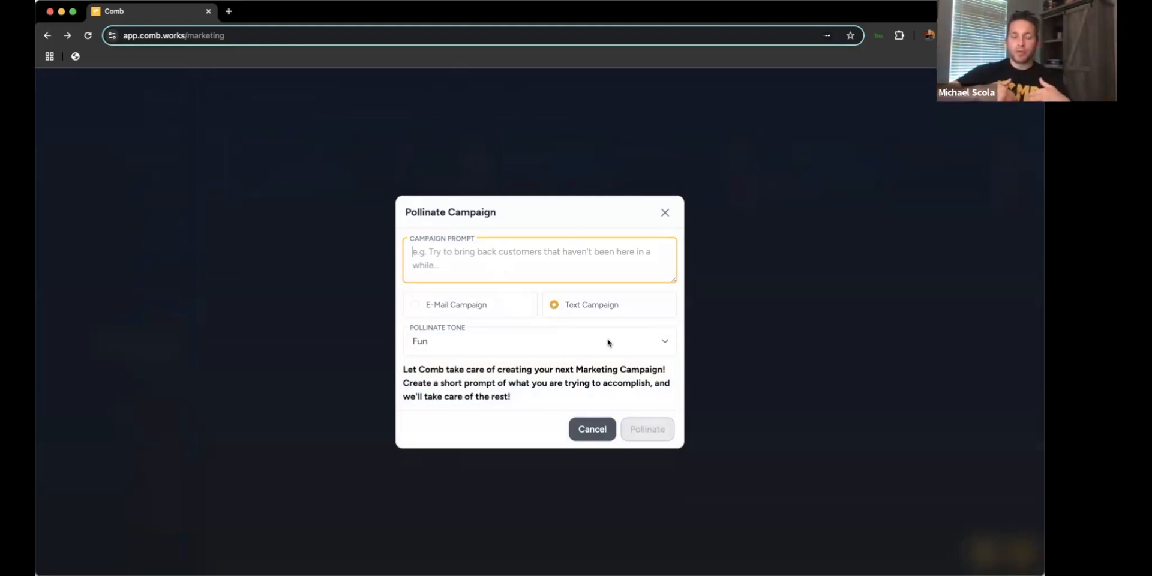
{"action": "left_click", "coordinate": [597, 432]}
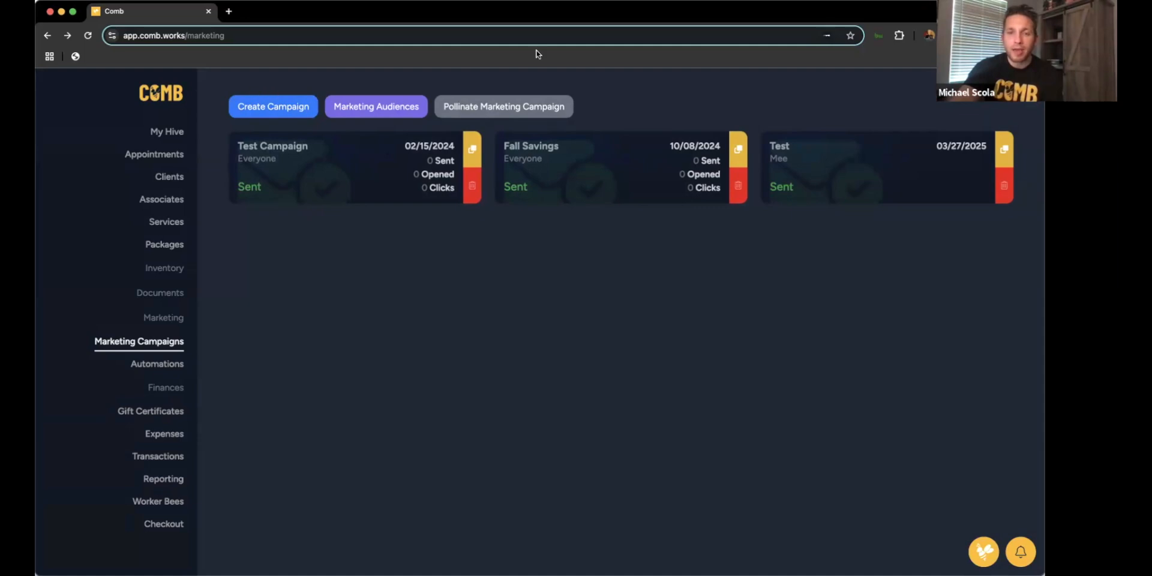
Open a copy of the Fall Savings email campaign, read through its email message, and close it without sending.
{"action": "left_click", "coordinate": [740, 150]}
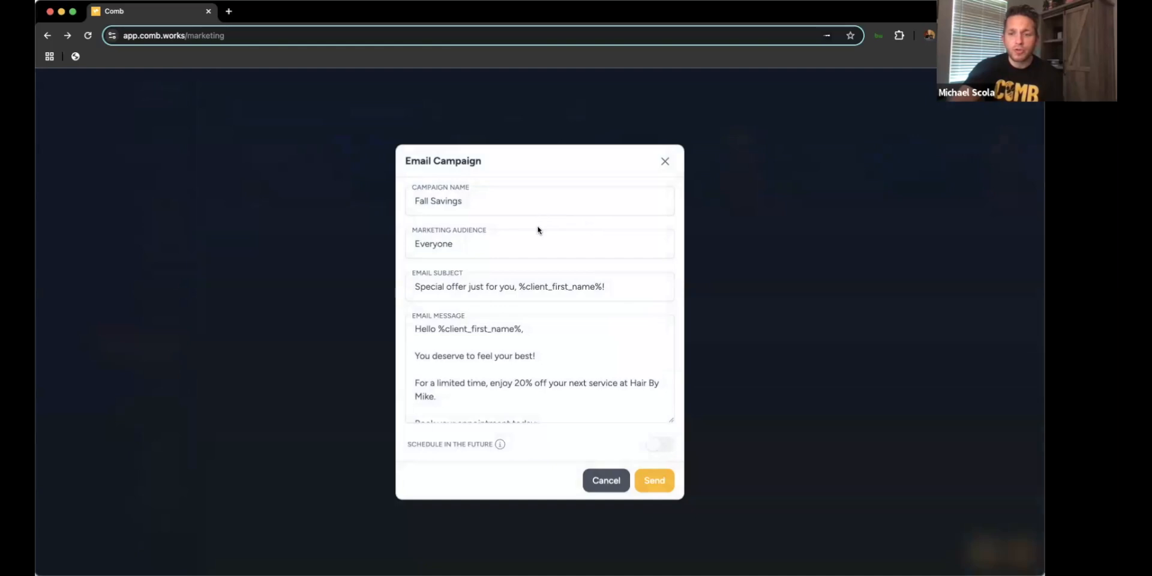
{"action": "scroll", "coordinate": [531, 354], "scroll_direction": "down", "scroll_amount": 2}
{"action": "scroll", "coordinate": [531, 354], "scroll_direction": "up", "scroll_amount": 2}
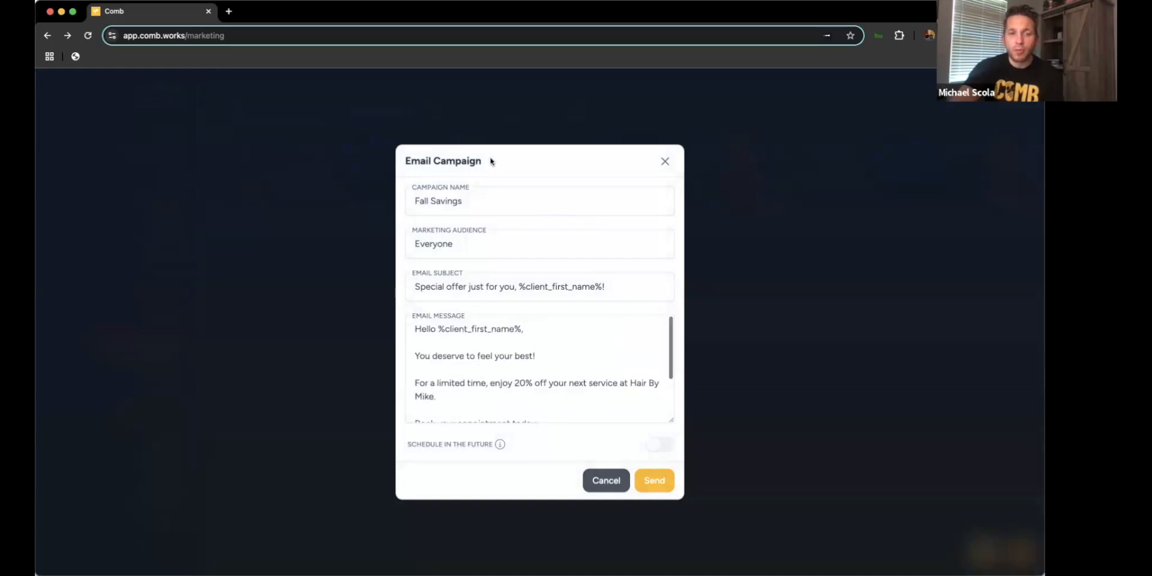
{"action": "left_click", "coordinate": [486, 339]}
{"action": "scroll", "coordinate": [480, 354], "scroll_direction": "down", "scroll_amount": 2}
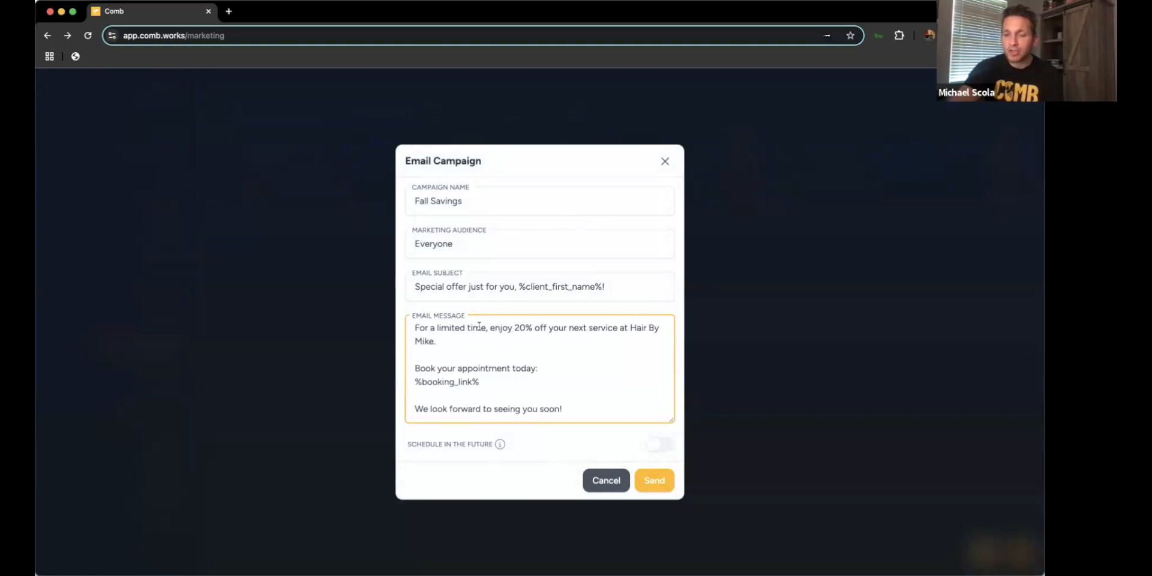
{"action": "left_click", "coordinate": [665, 161]}
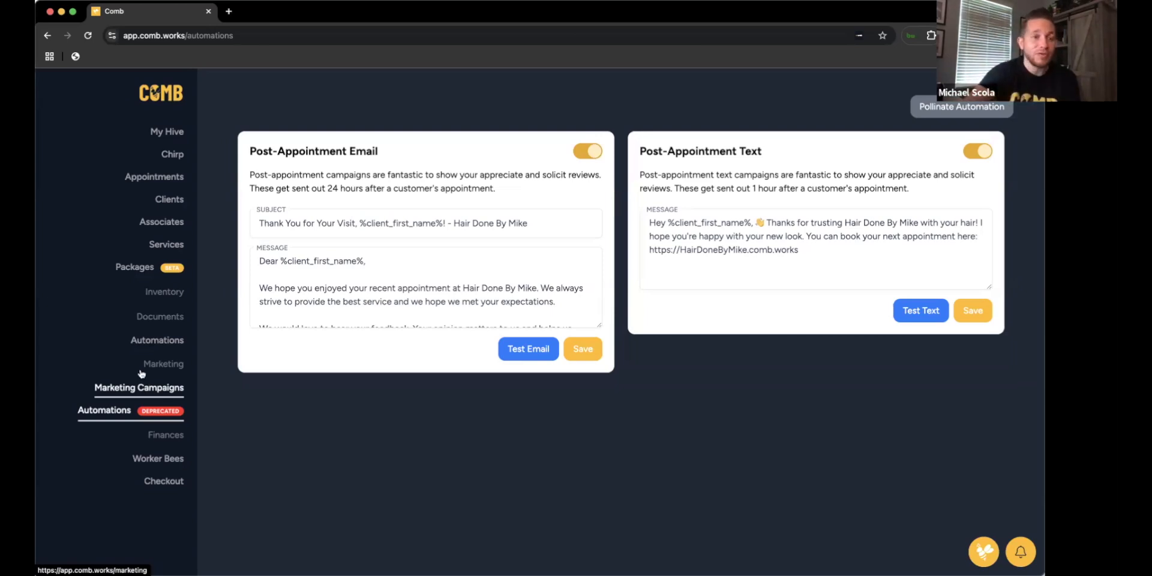
Open the non-deprecated Automations list from the Documents group.
{"action": "mouse_move", "coordinate": [169, 318]}
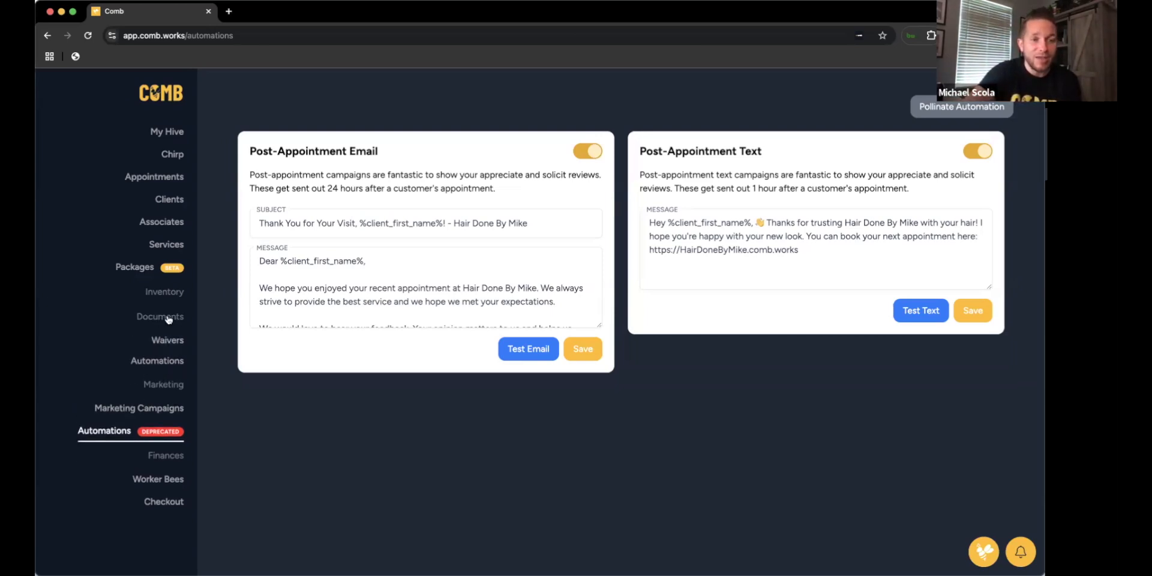
{"action": "mouse_move", "coordinate": [167, 340]}
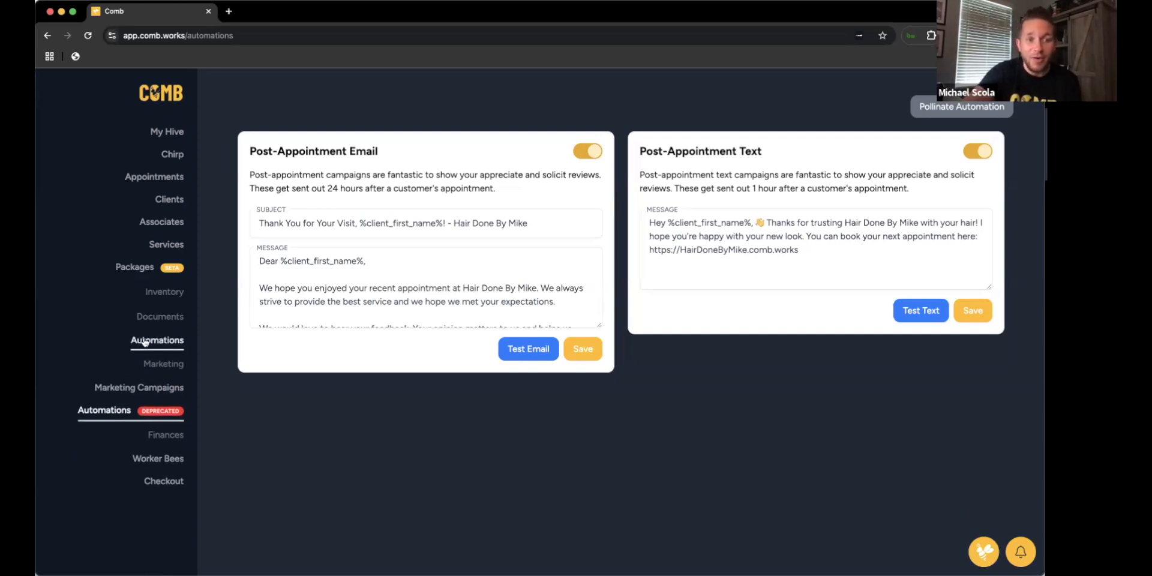
{"action": "left_click", "coordinate": [150, 347]}
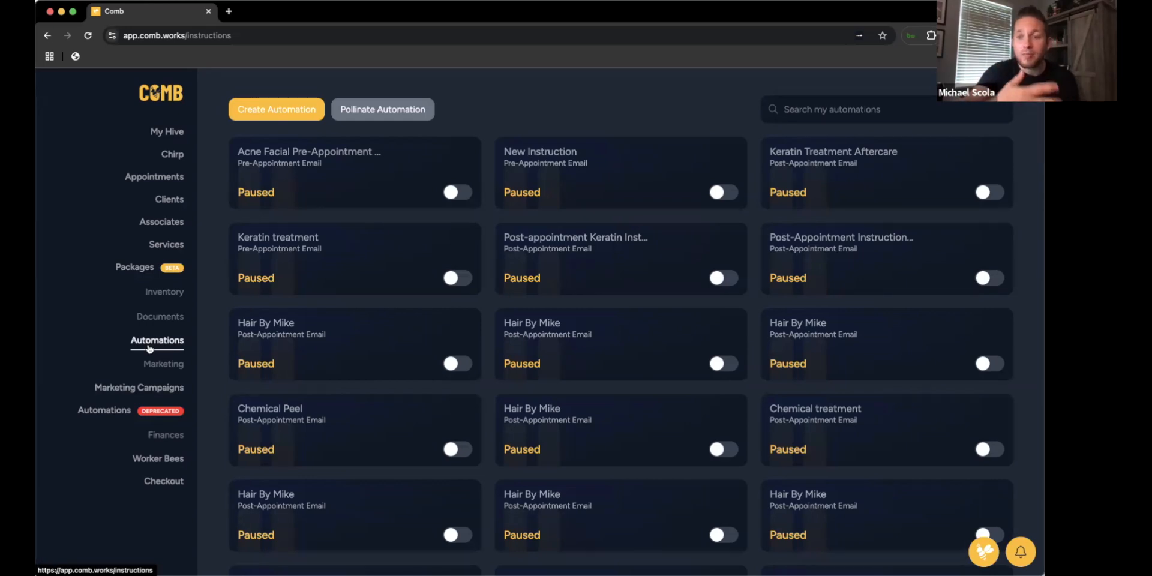
Start a pollinated automation with the Post-Appointment type, then close it without generating anything.
{"action": "left_click", "coordinate": [377, 112]}
{"action": "left_click", "coordinate": [463, 330]}
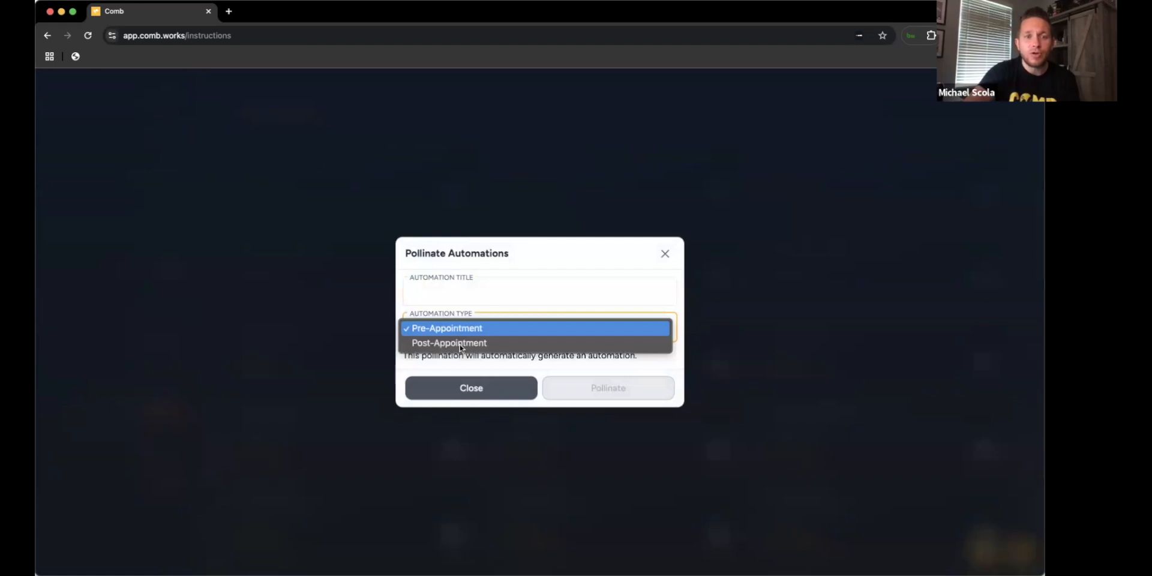
{"action": "left_click", "coordinate": [461, 345]}
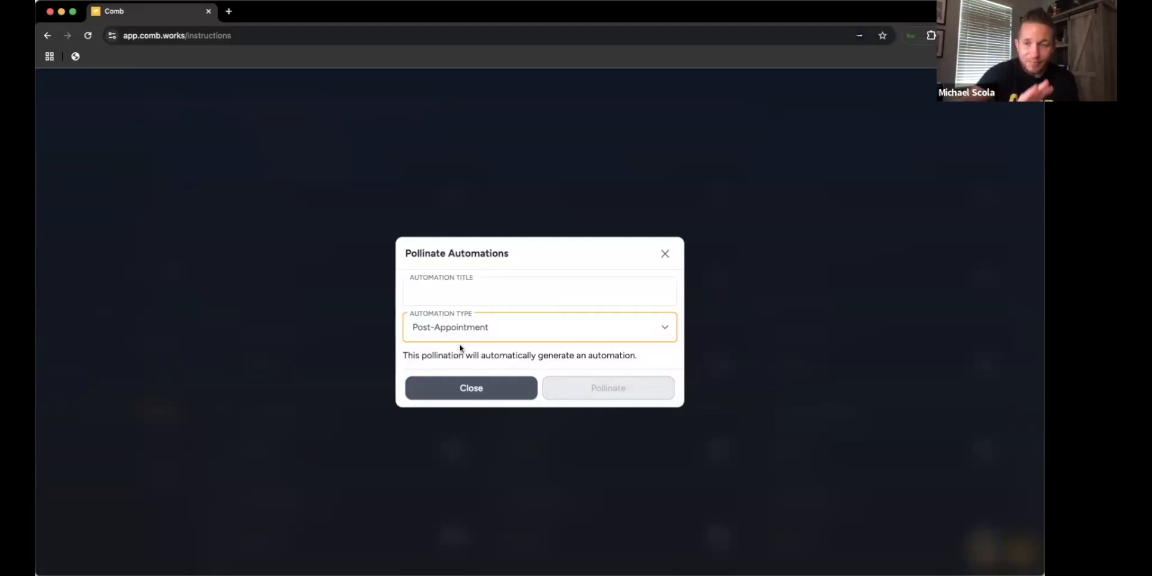
{"action": "left_click", "coordinate": [474, 390]}
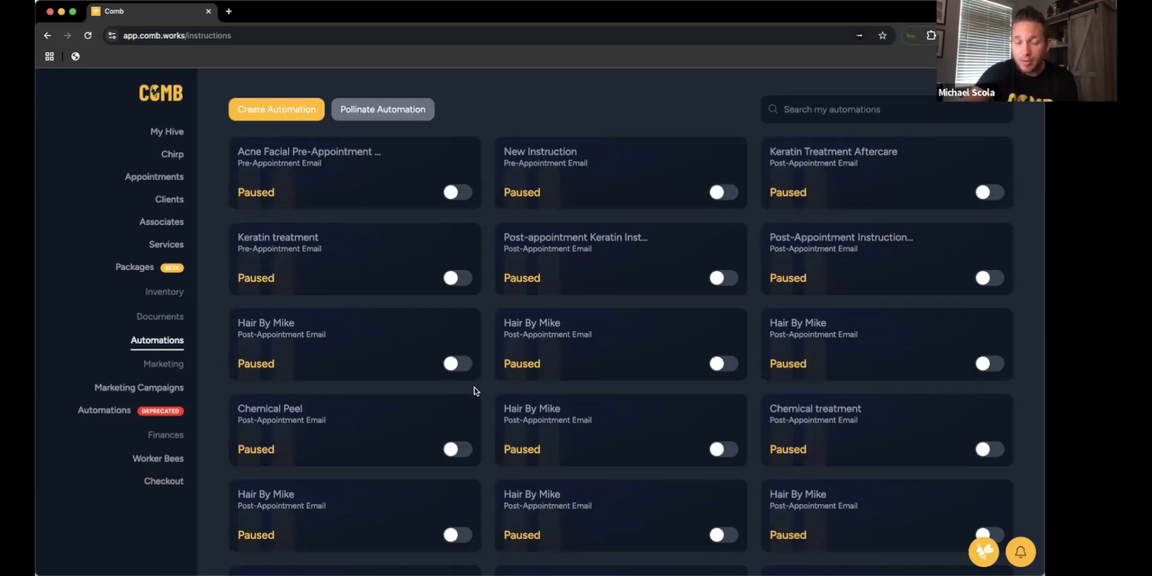
Create a new automation and name it "Post Appointment Thank You".
{"action": "left_click", "coordinate": [273, 110]}
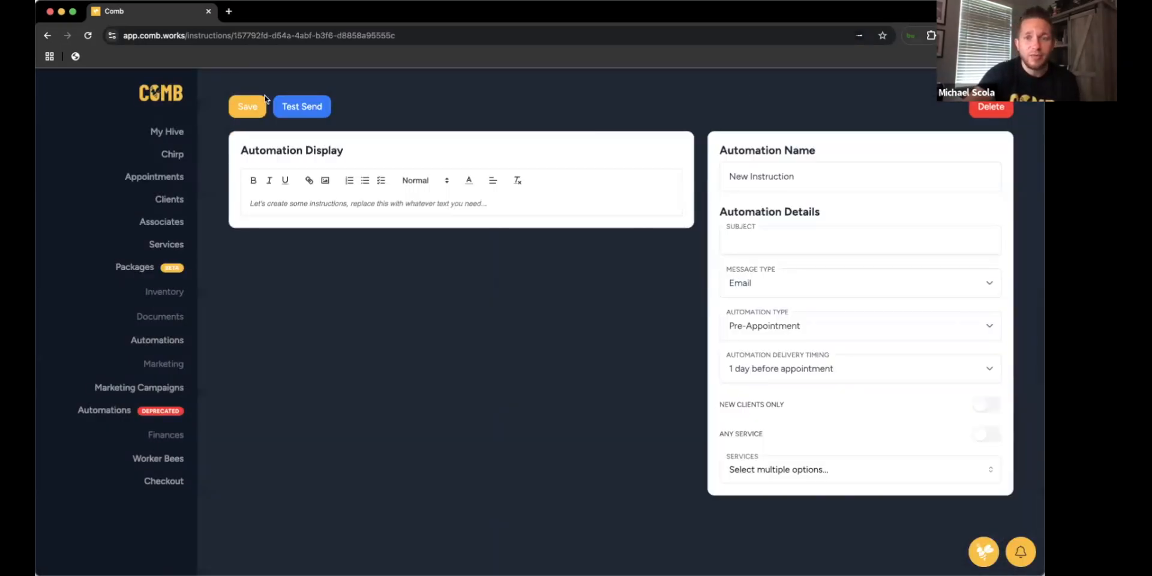
{"action": "triple_click", "coordinate": [776, 179]}
{"action": "double_click", "coordinate": [776, 179]}
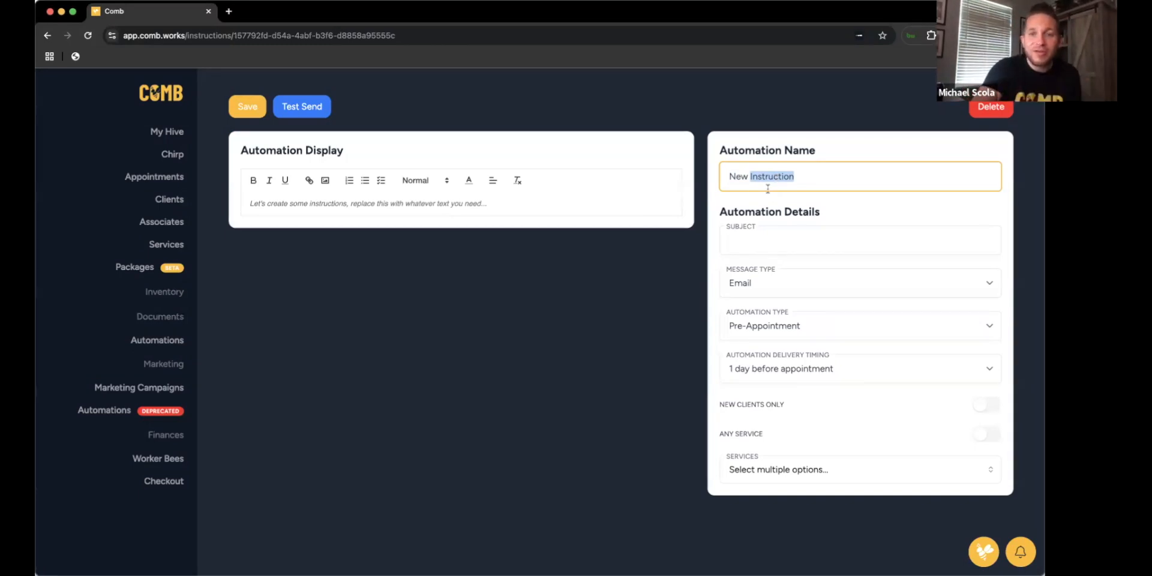
{"action": "key", "text": "BackSpace"}
{"action": "key", "text": "BackSpace"}
{"action": "key", "text": "BackSpace"}
{"action": "key", "text": "BackSpace"}
{"action": "key", "text": "BackSpace"}
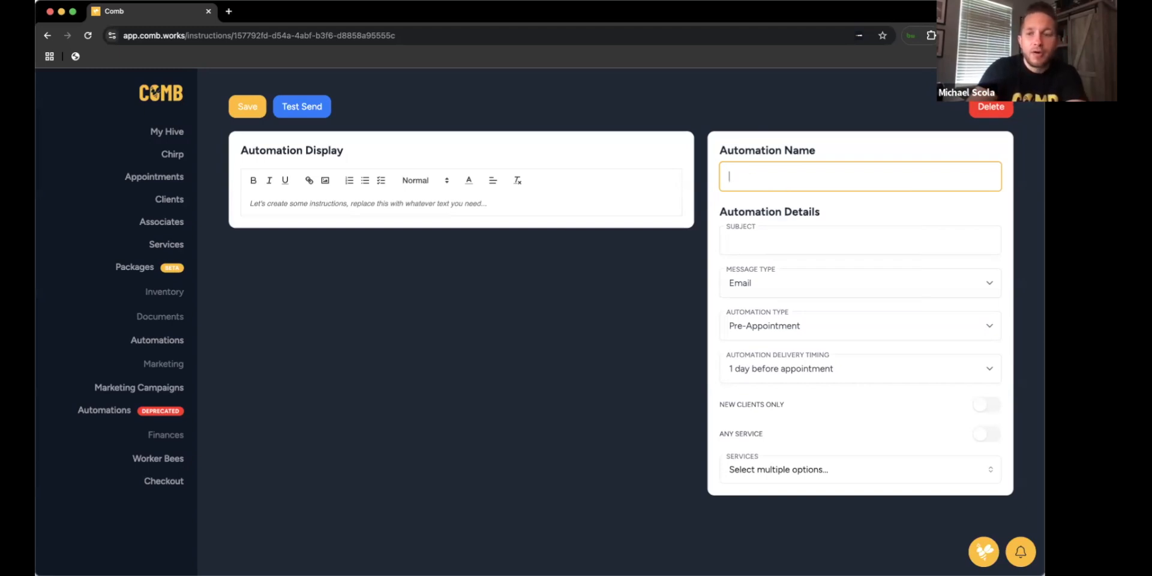
{"action": "type", "text": "Post Appointment Thank You"}
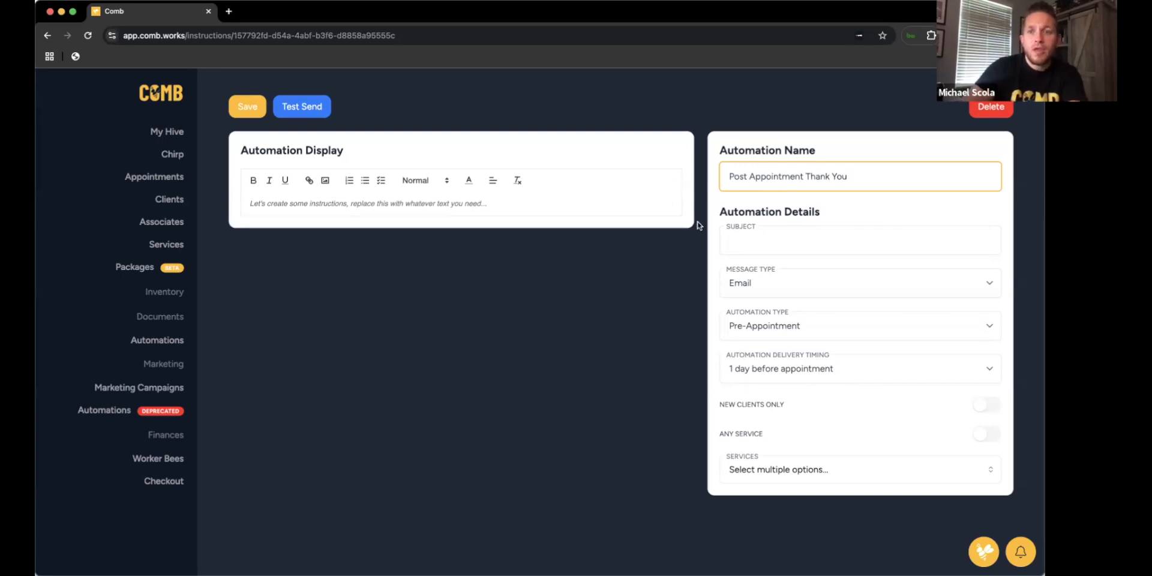
Make the automation a Post-Appointment one delivered 1 hour after the appointment, and turn on Any Service.
{"action": "left_click", "coordinate": [743, 236]}
{"action": "left_click", "coordinate": [704, 283]}
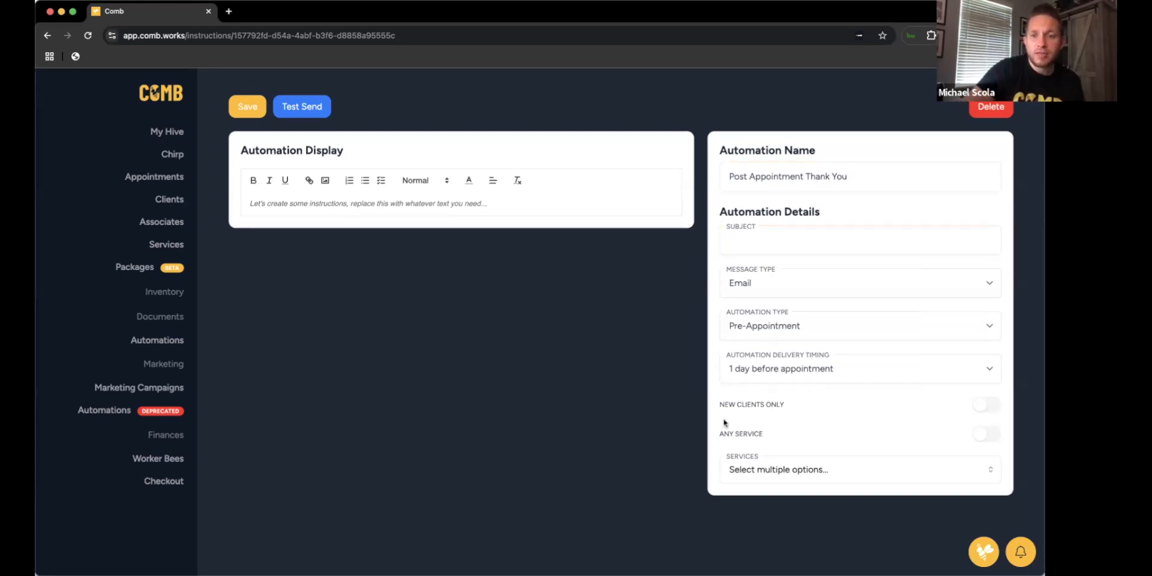
{"action": "left_click", "coordinate": [805, 325]}
{"action": "left_click", "coordinate": [797, 339]}
{"action": "left_click", "coordinate": [792, 368]}
{"action": "left_click", "coordinate": [793, 354]}
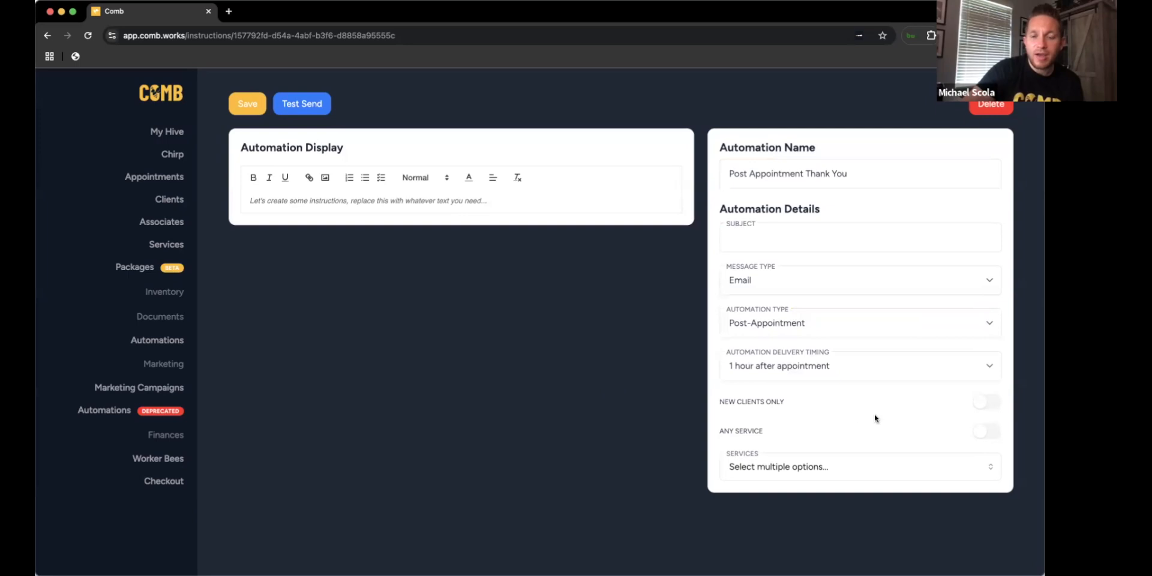
{"action": "left_click", "coordinate": [985, 430]}
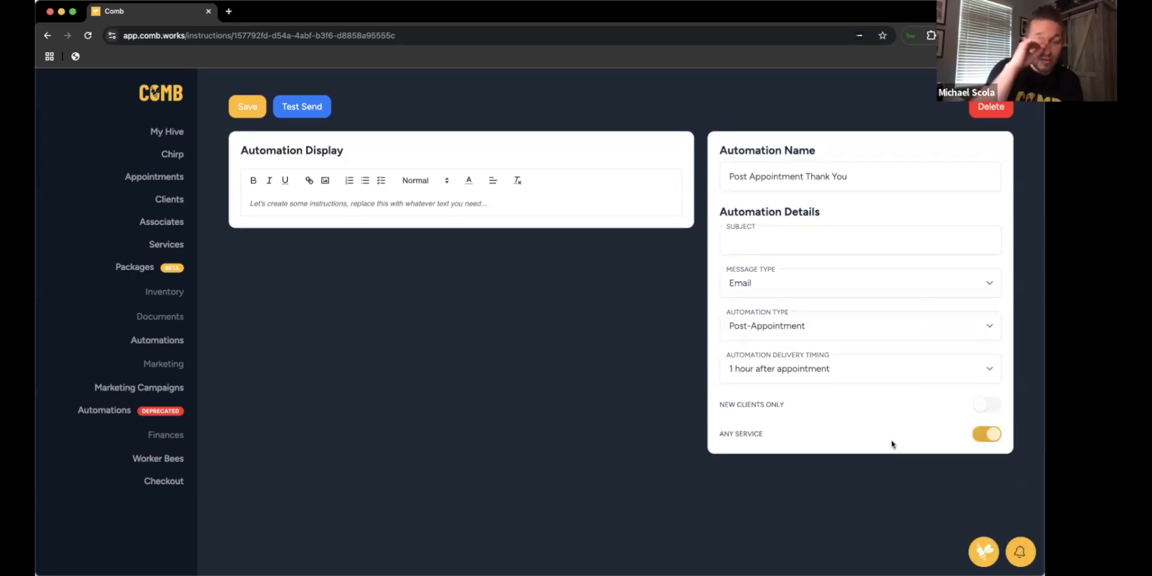
{"action": "left_click", "coordinate": [989, 437]}
{"action": "left_click", "coordinate": [988, 437]}
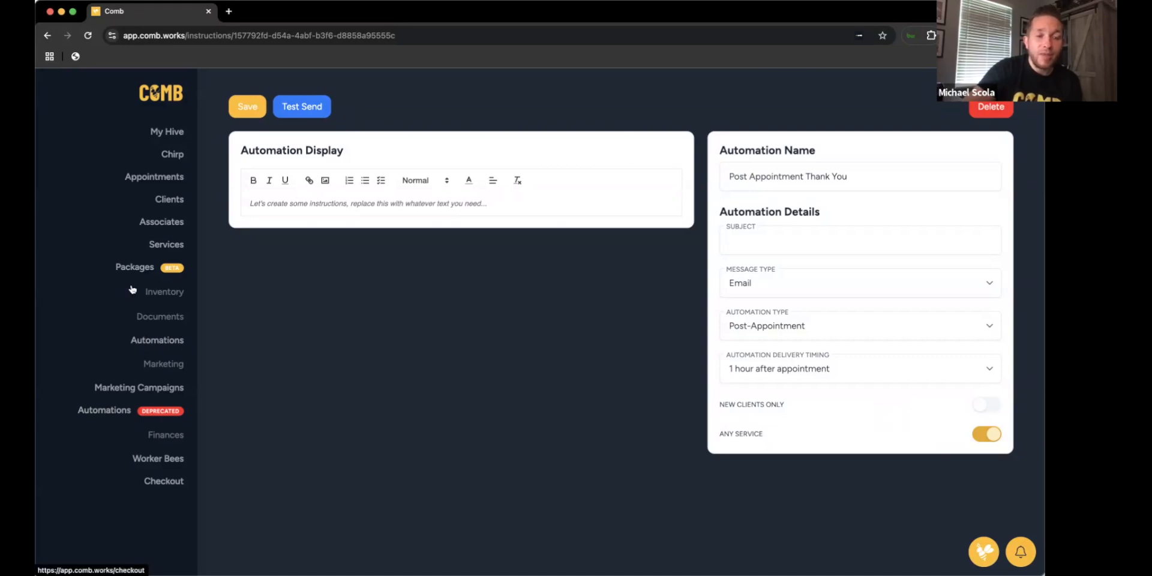
Leave the automation unsaved, create another one from the Automations list, and set its message type to Text Message.
{"action": "left_click", "coordinate": [135, 341]}
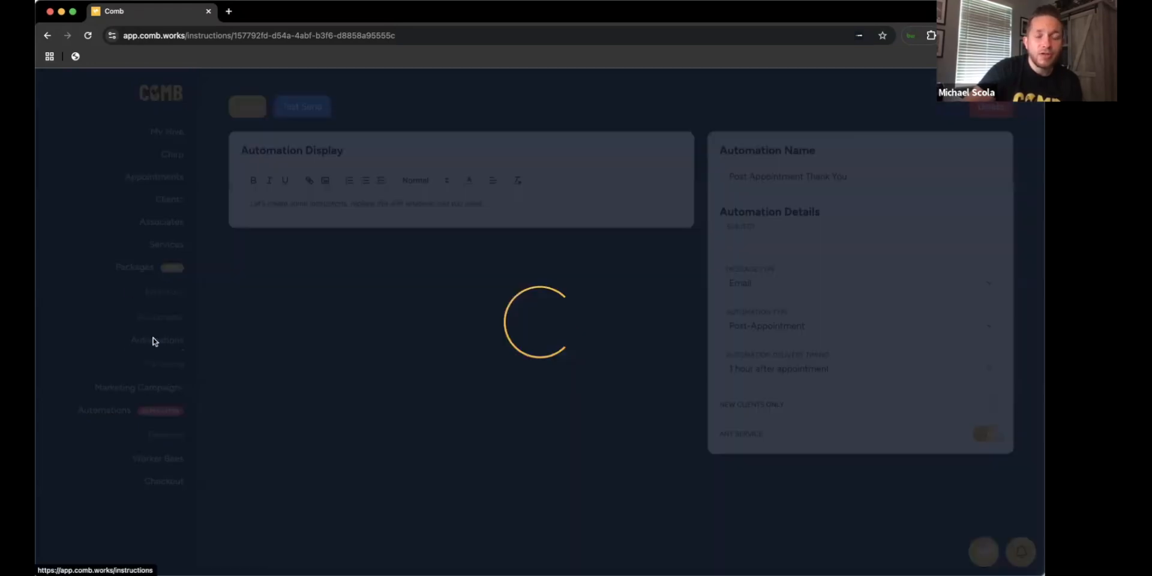
{"action": "left_click", "coordinate": [294, 102]}
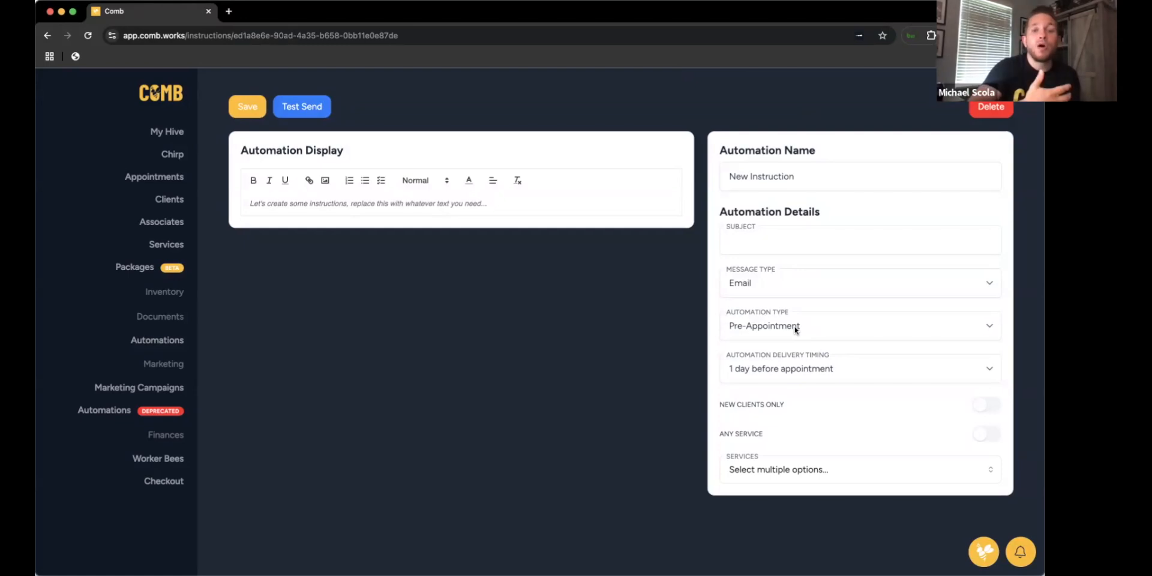
{"action": "left_click", "coordinate": [789, 288]}
{"action": "left_click", "coordinate": [788, 297]}
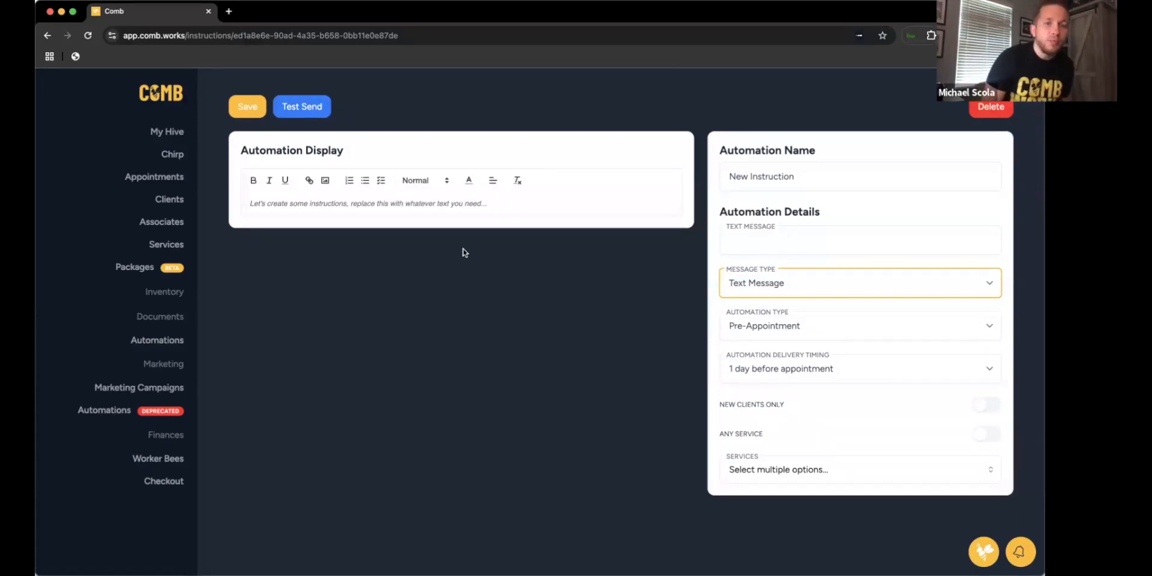
{"action": "left_click", "coordinate": [448, 202]}
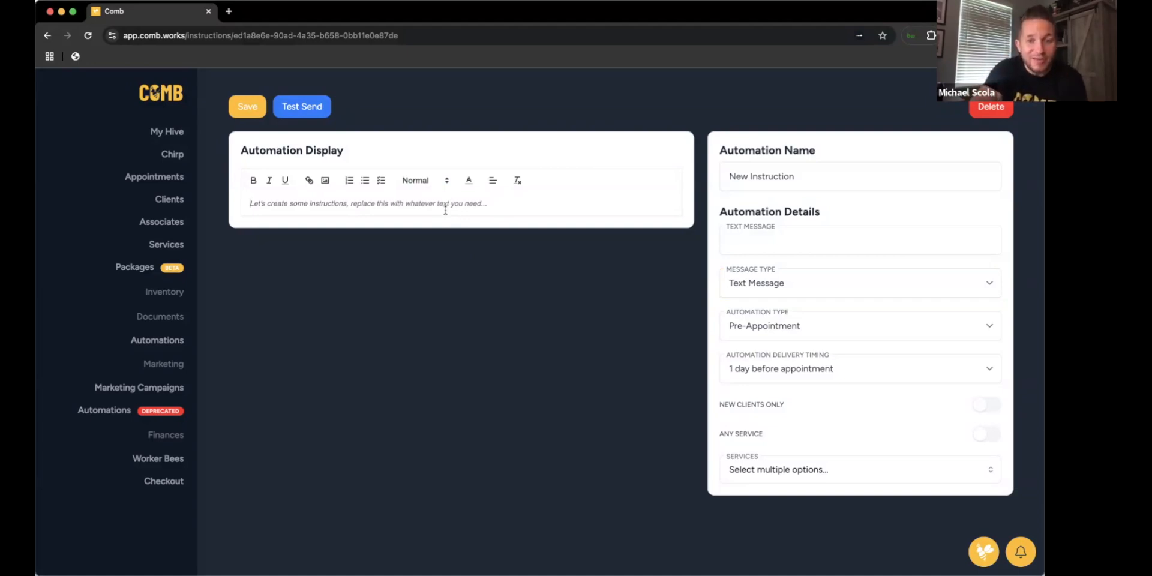
{"action": "left_click", "coordinate": [835, 286]}
{"action": "left_click", "coordinate": [836, 269]}
{"action": "left_click", "coordinate": [832, 291]}
{"action": "left_click", "coordinate": [831, 298]}
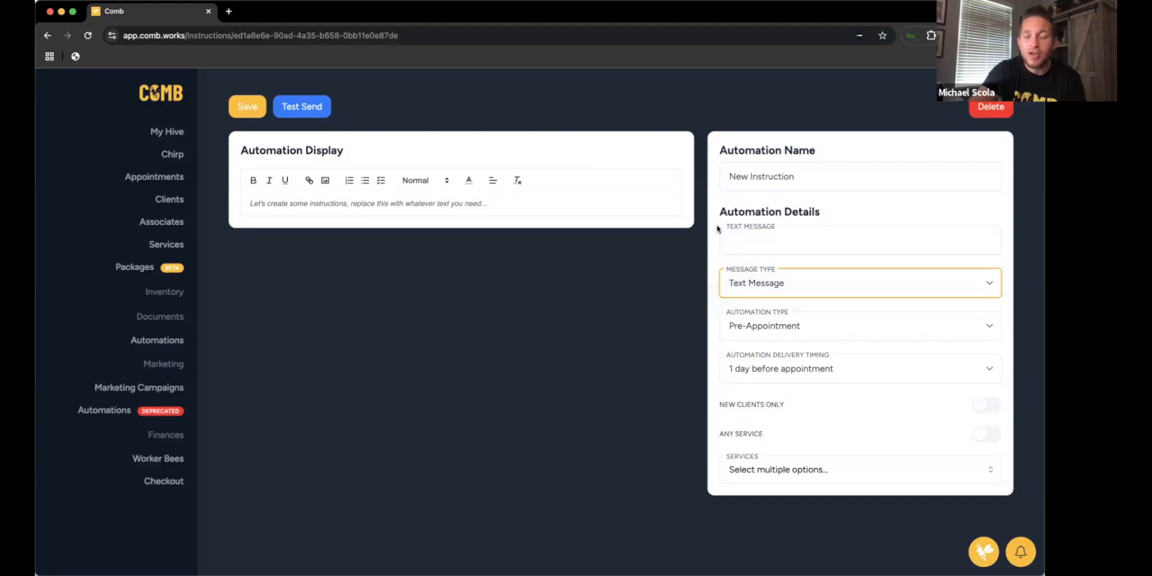
Name the new text message automation "Post Appointment Thank You".
{"action": "left_click", "coordinate": [763, 241]}
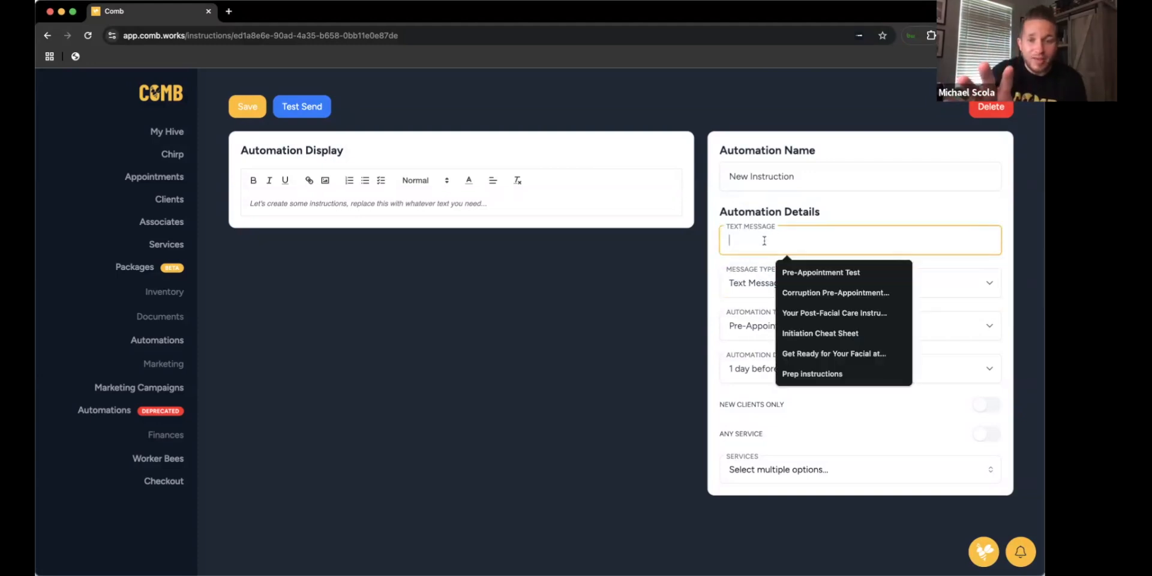
{"action": "left_click", "coordinate": [660, 314]}
{"action": "triple_click", "coordinate": [819, 180]}
{"action": "type", "text": "Post Appoint"}
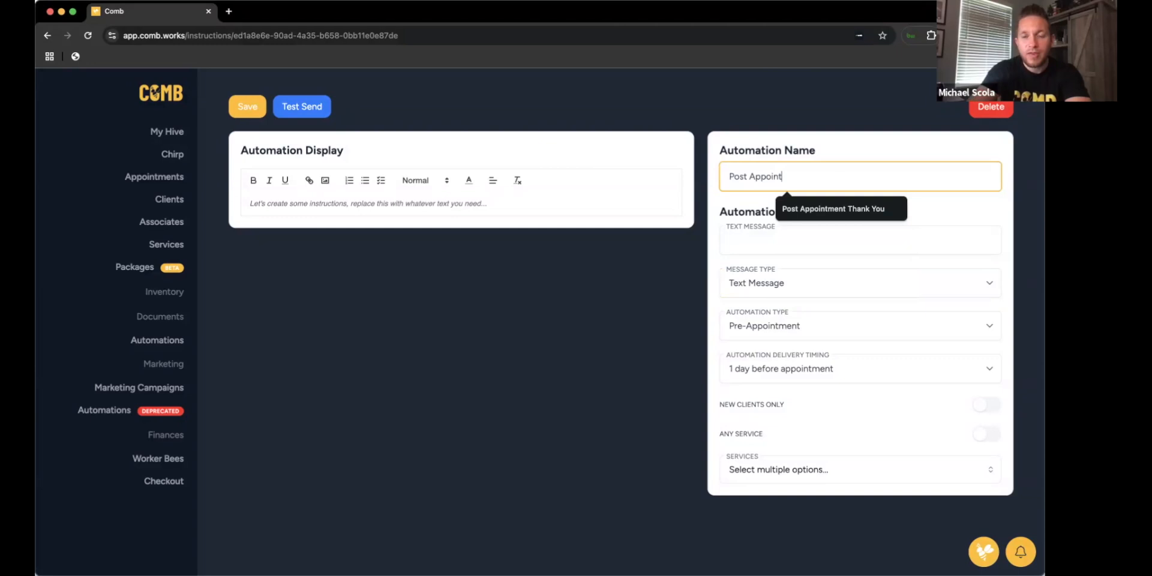
{"action": "left_click", "coordinate": [840, 209]}
Write the automation's text message as "Thank you so much for visiting!".
{"action": "left_click", "coordinate": [805, 242]}
{"action": "type", "text": "Th"}
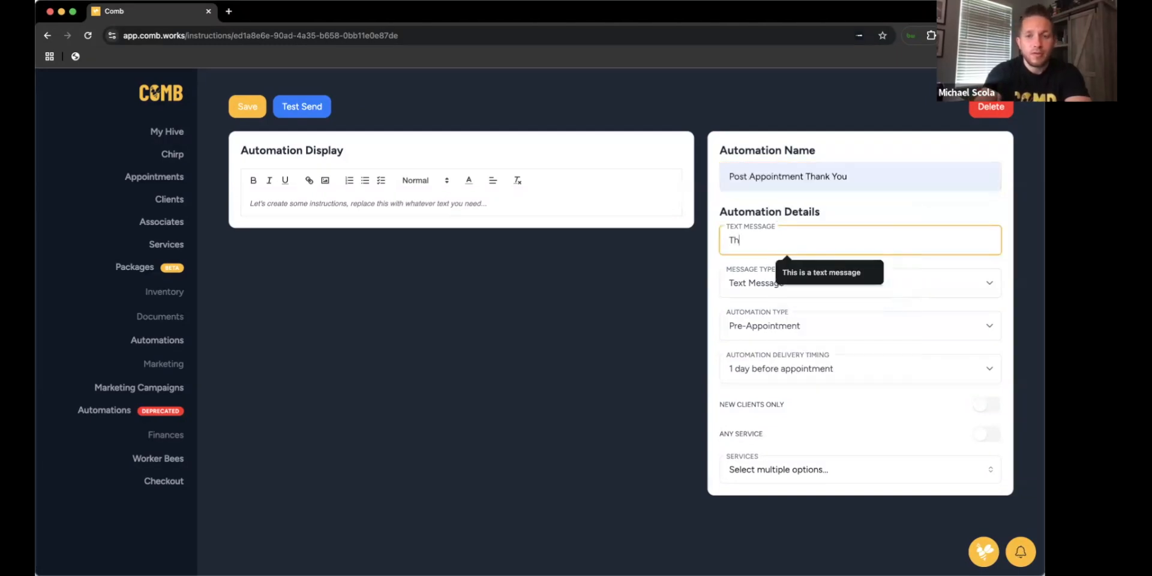
{"action": "type", "text": "ank ou"}
{"action": "key", "text": "BackSpace"}
{"action": "key", "text": "BackSpace"}
{"action": "type", "text": "you so much~ for visiting!"}
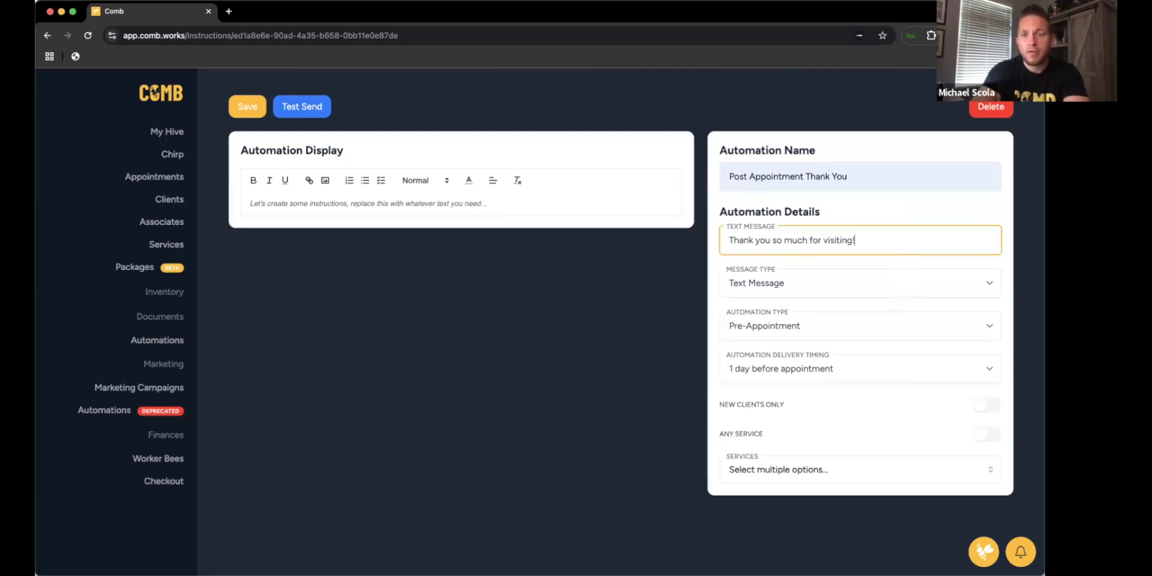
Set the text automation to Post-Appointment with delivery 1 hour after the appointment, and enable it for any service.
{"action": "left_click", "coordinate": [805, 333]}
{"action": "left_click", "coordinate": [807, 341]}
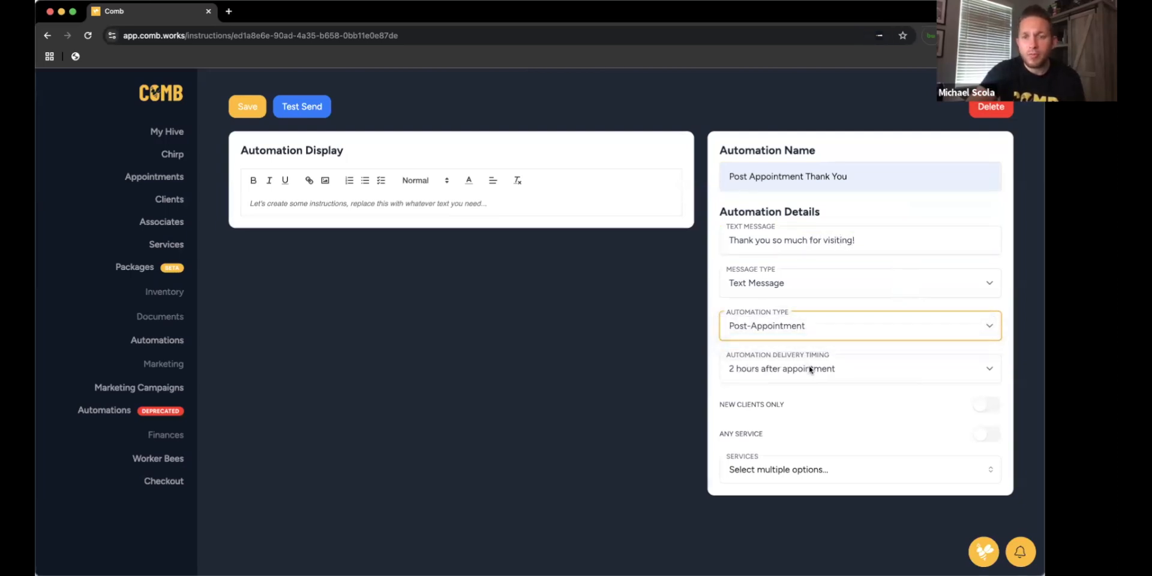
{"action": "left_click", "coordinate": [809, 368]}
{"action": "left_click", "coordinate": [814, 360]}
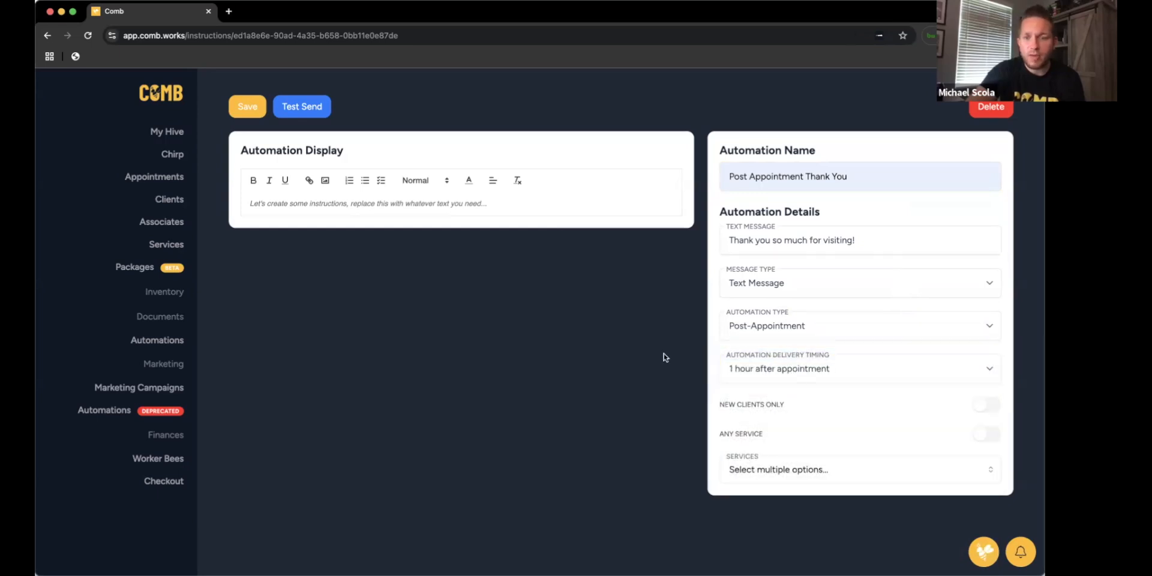
{"action": "left_click", "coordinate": [991, 435]}
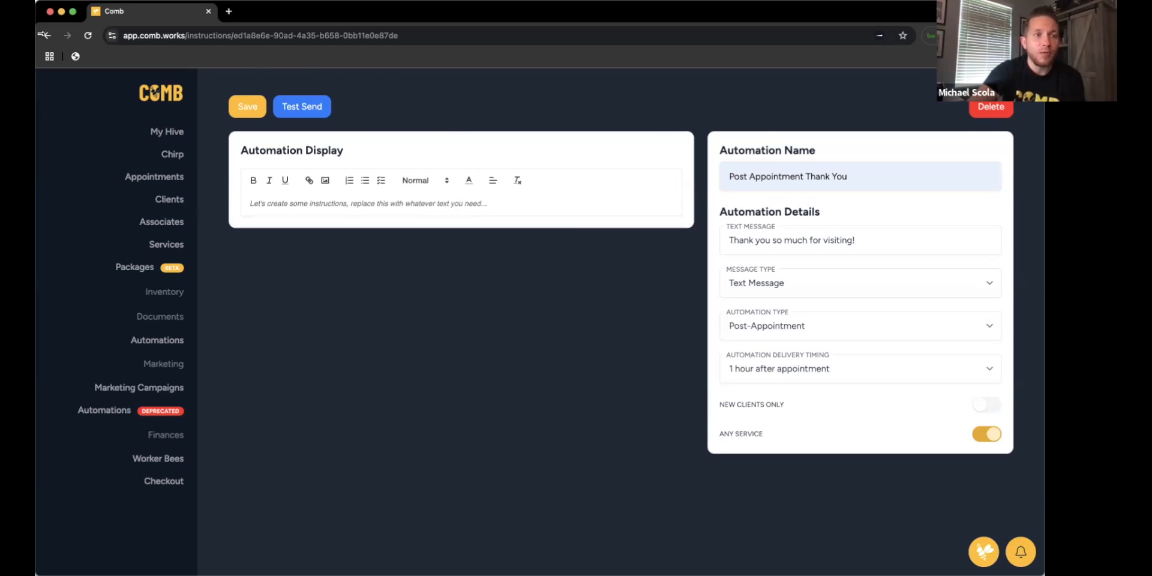
Return to the automations list without saving and pollinate a Post-Appointment automation titled "Hair Color".
{"action": "left_click", "coordinate": [48, 35]}
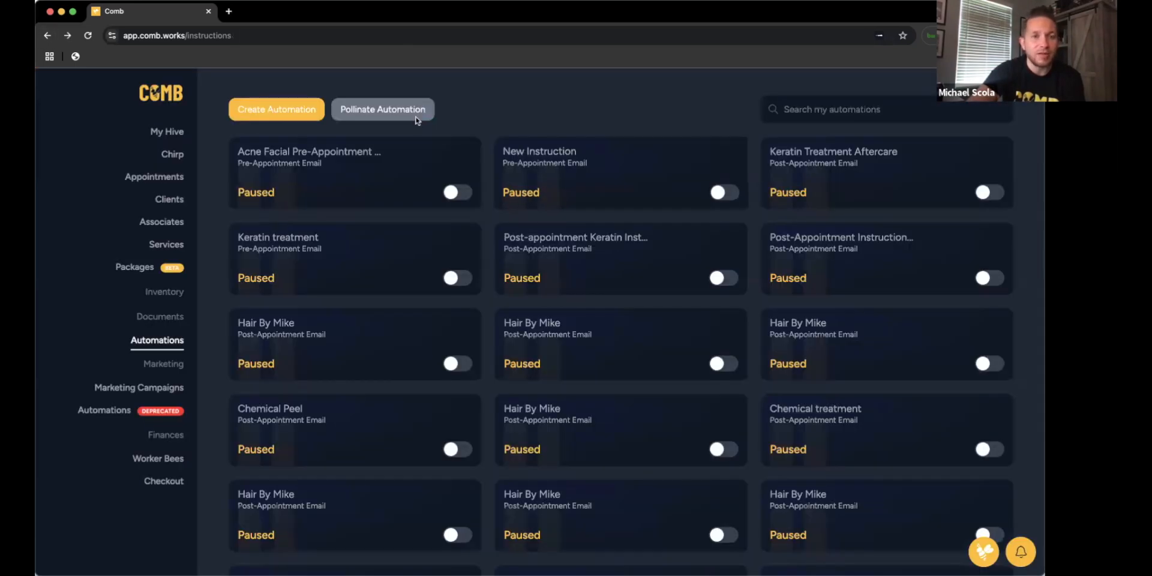
{"action": "left_click", "coordinate": [411, 114]}
{"action": "left_click", "coordinate": [504, 334]}
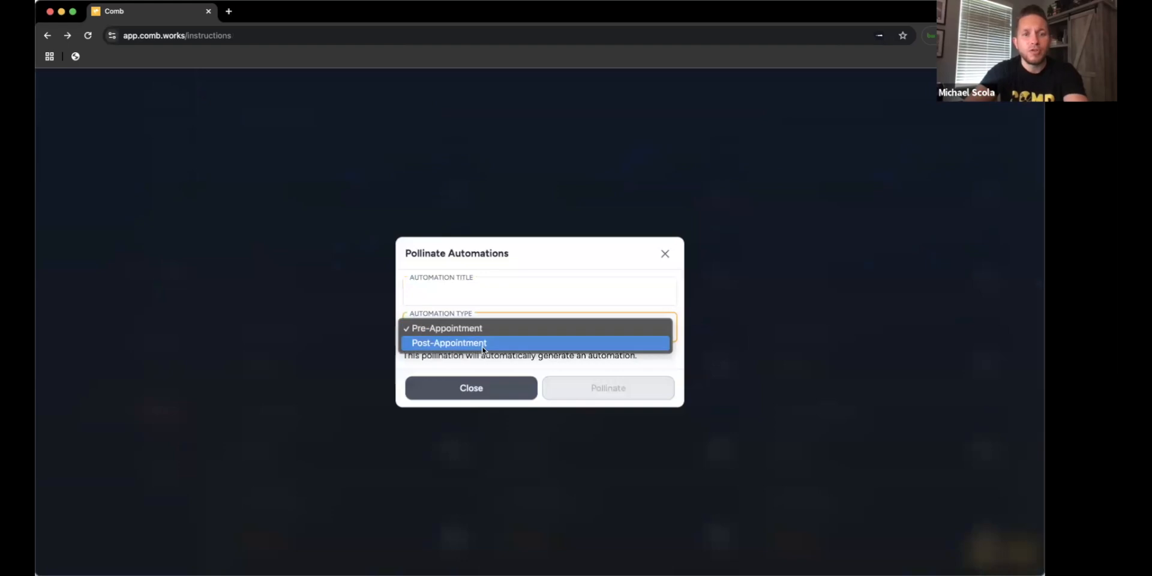
{"action": "left_click", "coordinate": [484, 341]}
{"action": "left_click", "coordinate": [494, 286]}
{"action": "type", "text": "H"}
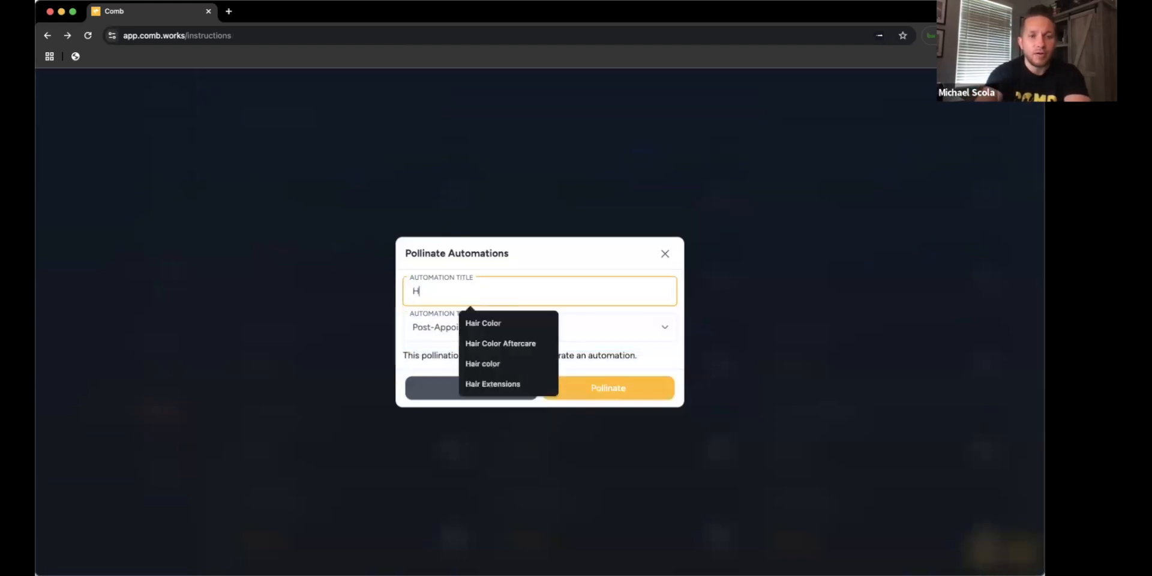
{"action": "type", "text": "air Color"}
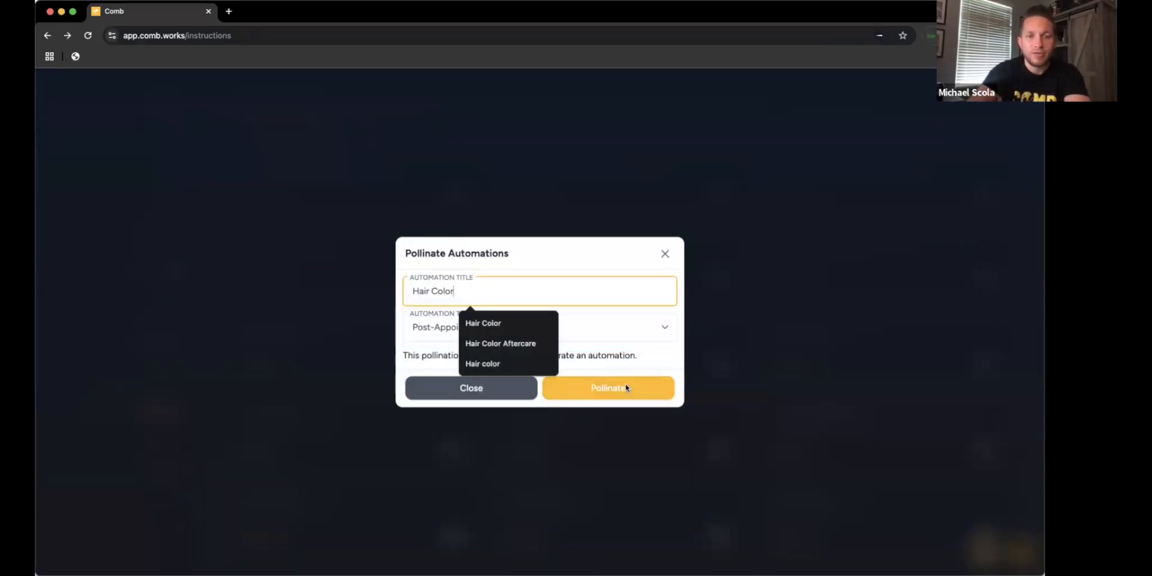
{"action": "left_click", "coordinate": [620, 388]}
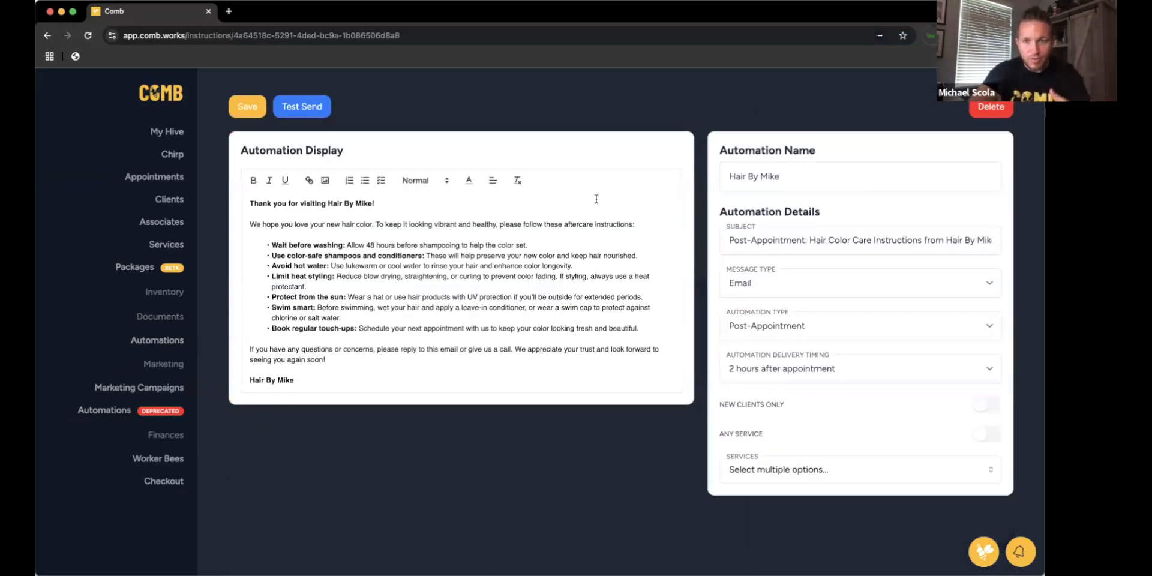
Rename the generated automation "Post Appointment Hair Color".
{"action": "triple_click", "coordinate": [805, 180]}
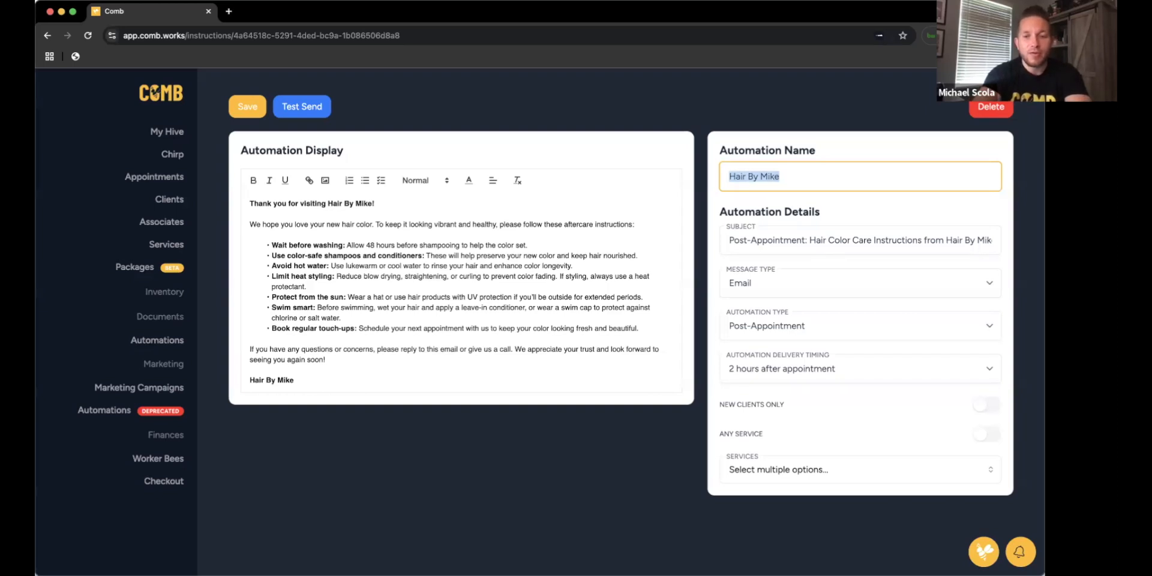
{"action": "type", "text": "Post Appointment "}
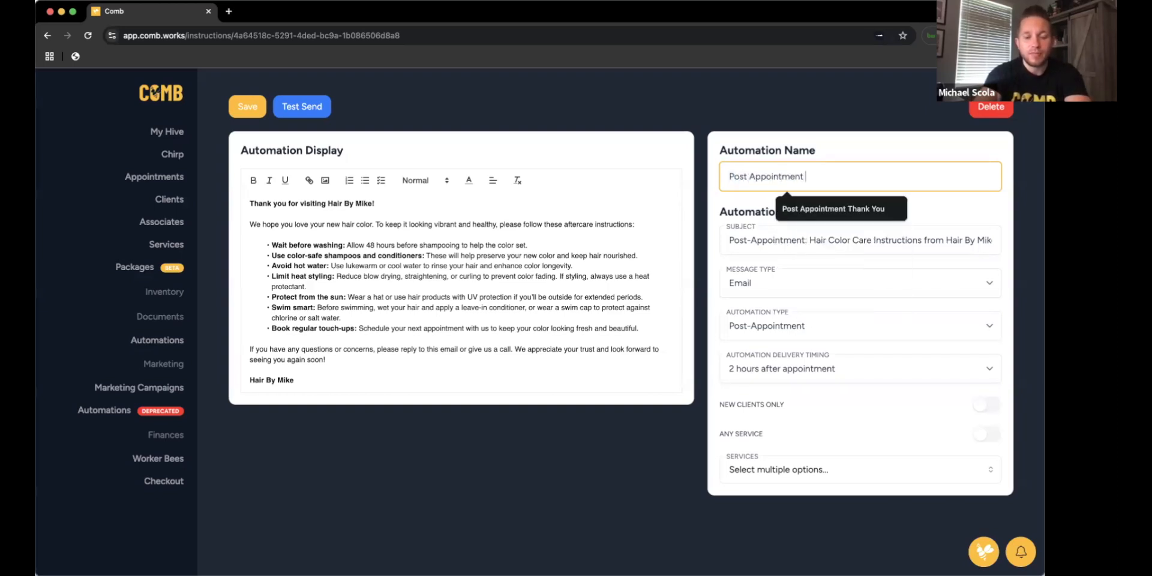
{"action": "type", "text": "Hair Color"}
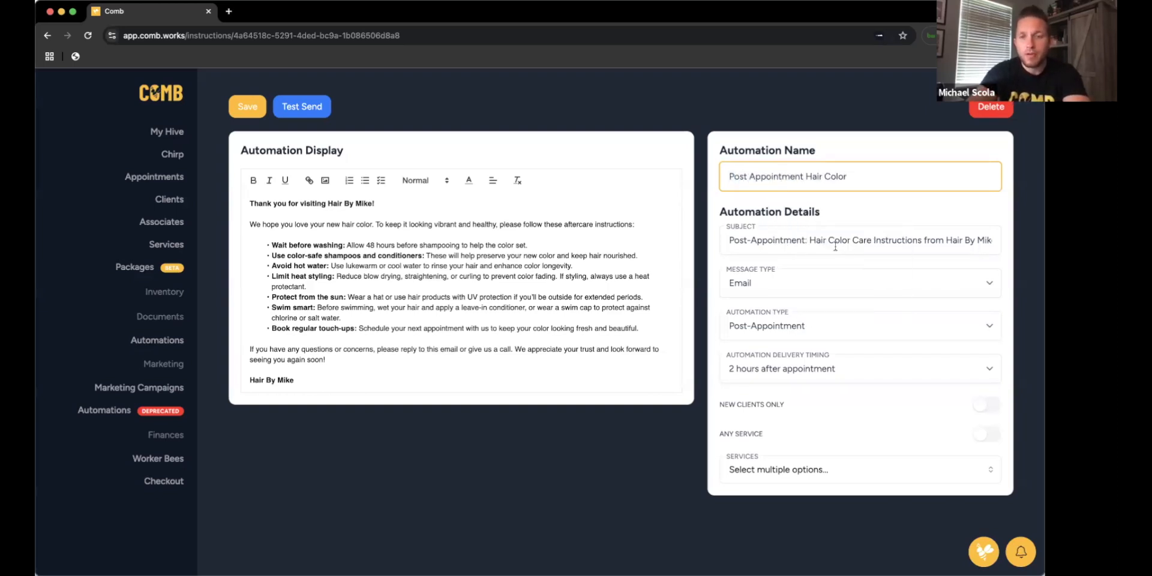
Edit the automation's subject to read "Hair Color care instructions from Hair By Mike".
{"action": "left_click_drag", "start_coordinate": [809, 239], "coordinate": [729, 240]}
{"action": "key", "text": "BackSpace"}
{"action": "key", "text": "BackSpace"}
{"action": "double_click", "coordinate": [780, 238]}
{"action": "type", "text": "care"}
{"action": "double_click", "coordinate": [812, 237]}
{"action": "type", "text": "inst"}
{"action": "left_click", "coordinate": [811, 237]}
{"action": "type", "text": "ructi"}
{"action": "key", "text": "BackSpace"}
{"action": "key", "text": "BackSpace"}
{"action": "key", "text": "BackSpace"}
{"action": "key", "text": "BackSpace"}
{"action": "key", "text": "BackSpace"}
{"action": "key", "text": "BackSpace"}
{"action": "key", "text": "BackSpace"}
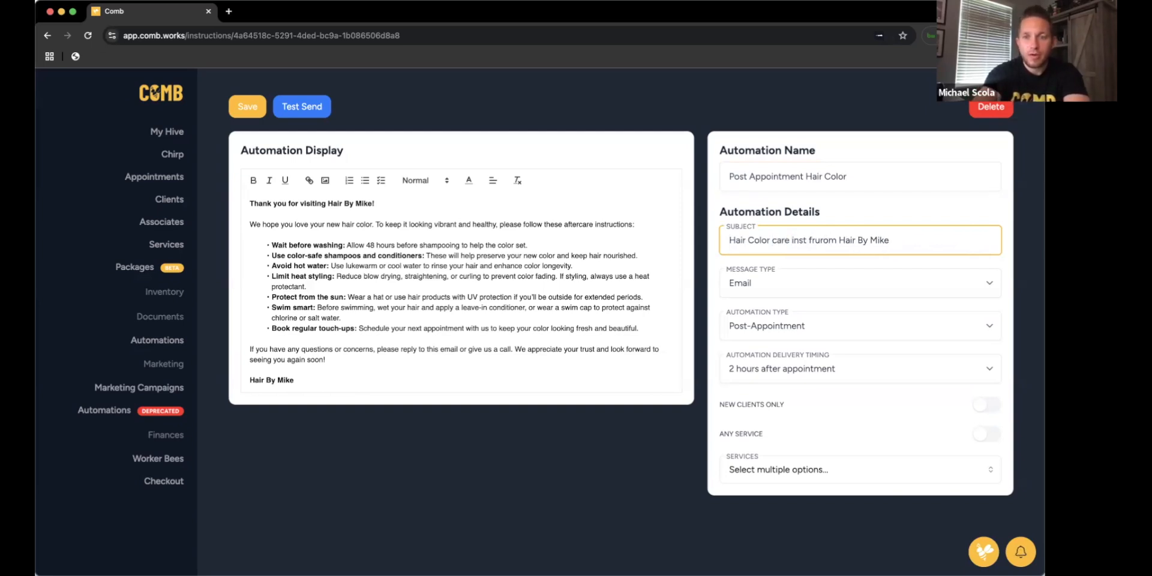
{"action": "type", "text": "t"}
{"action": "type", "text": "ctions f"}
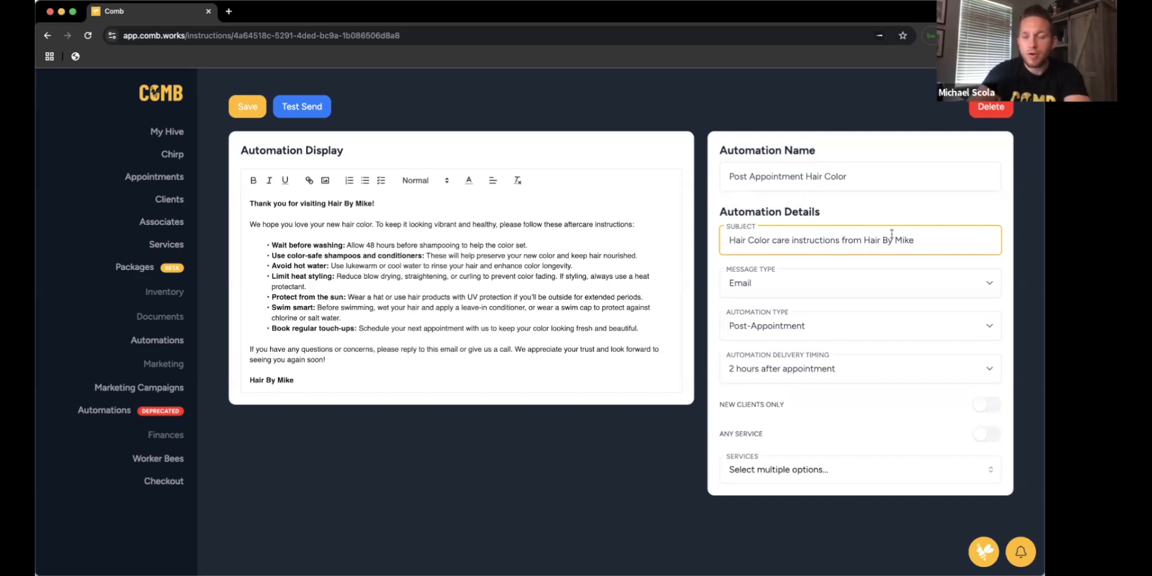
Switch the hair color automation's message type to Text Message and its delivery timing to 1 hour after appointment.
{"action": "left_click", "coordinate": [855, 277]}
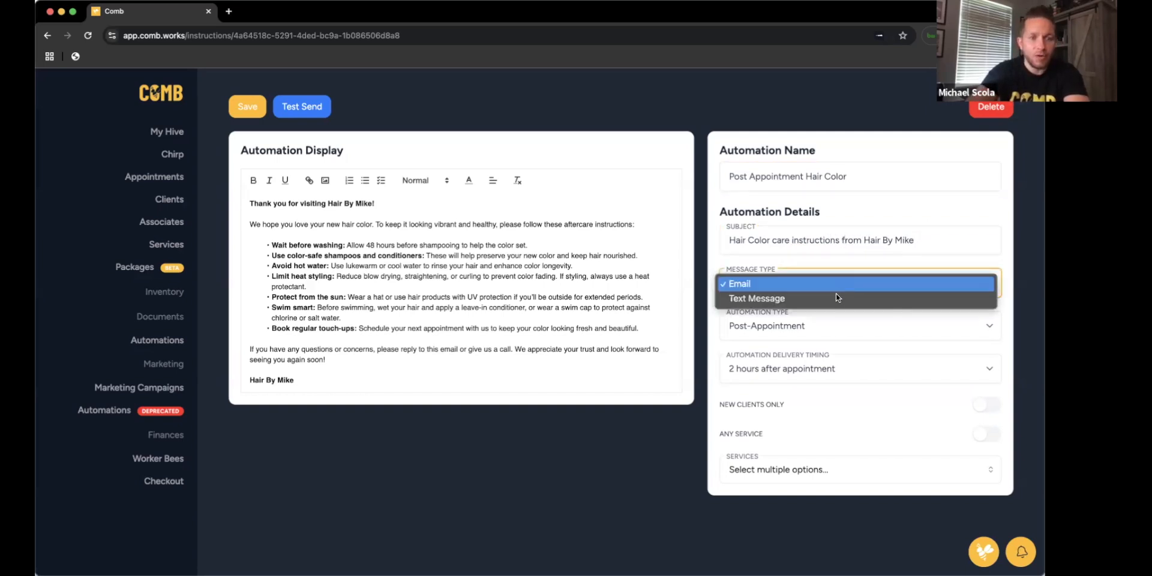
{"action": "left_click", "coordinate": [837, 295]}
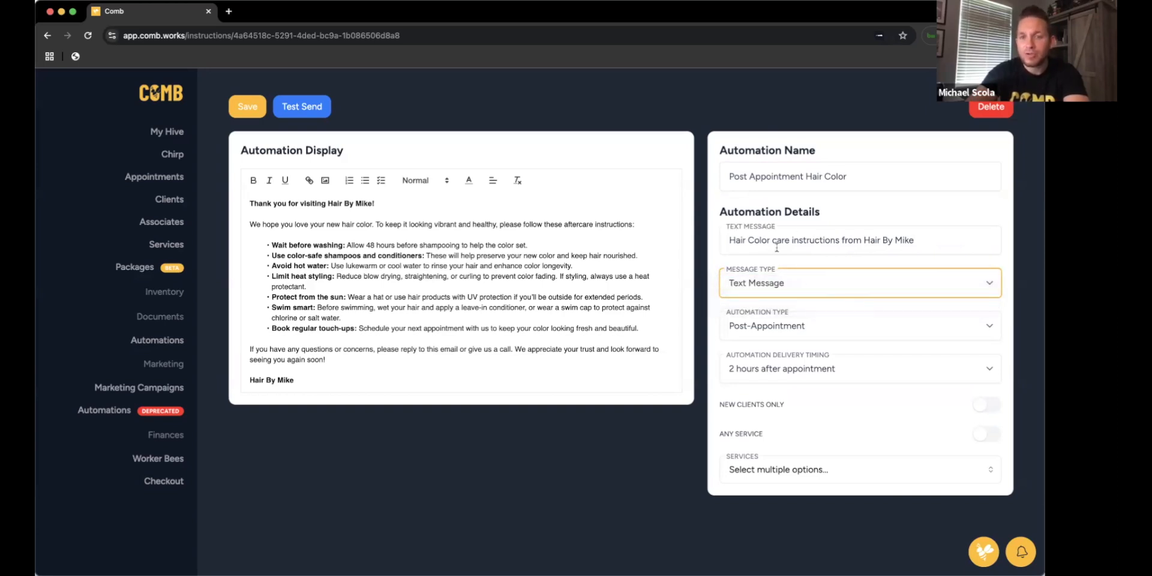
{"action": "left_click", "coordinate": [829, 364]}
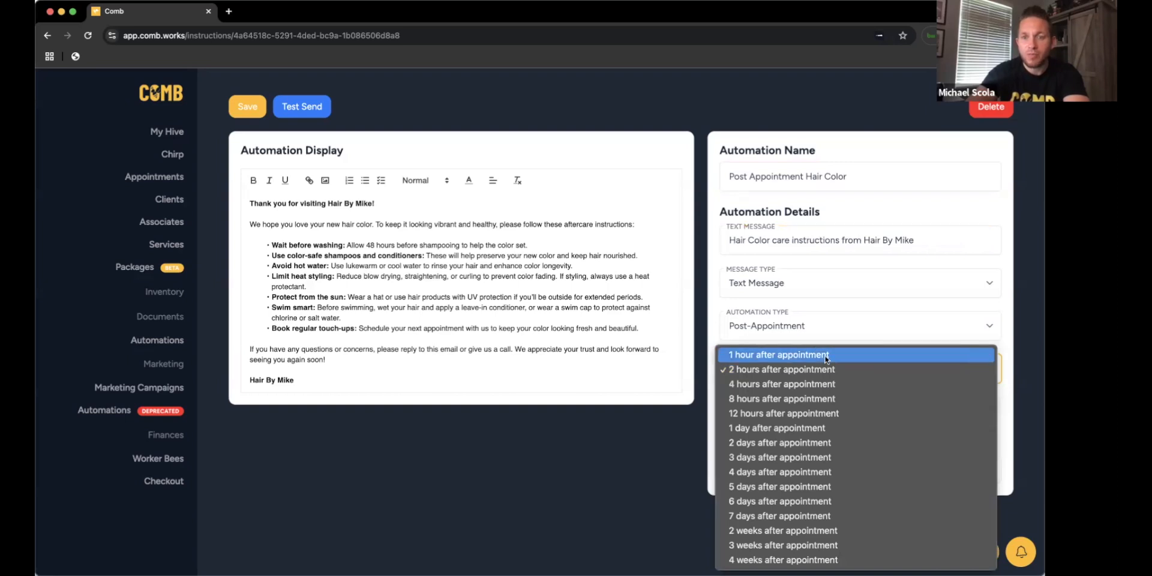
{"action": "left_click", "coordinate": [826, 358]}
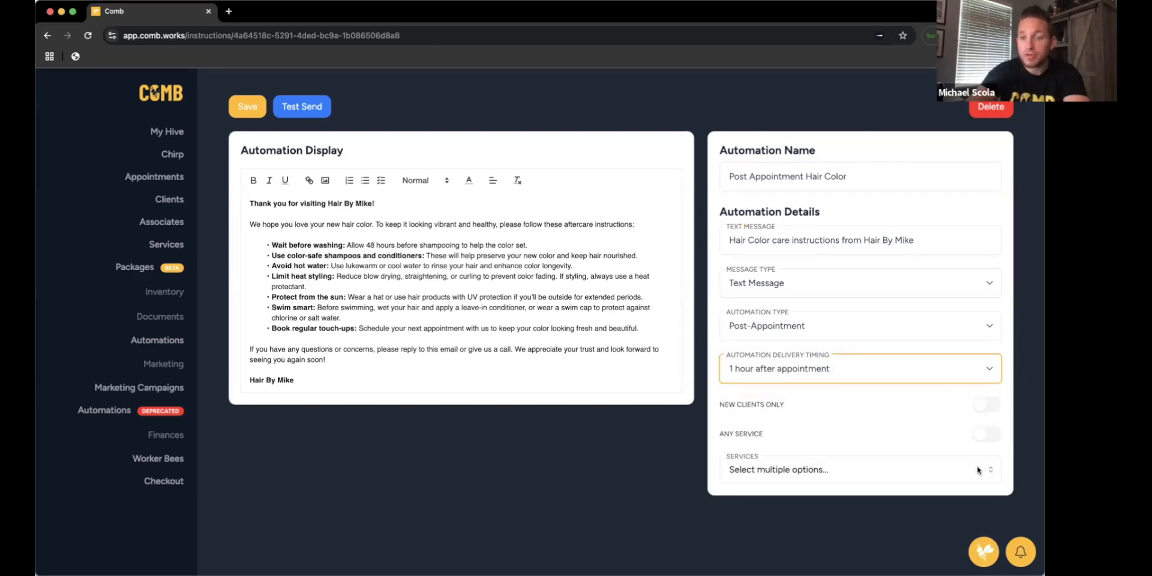
{"action": "left_click", "coordinate": [469, 257]}
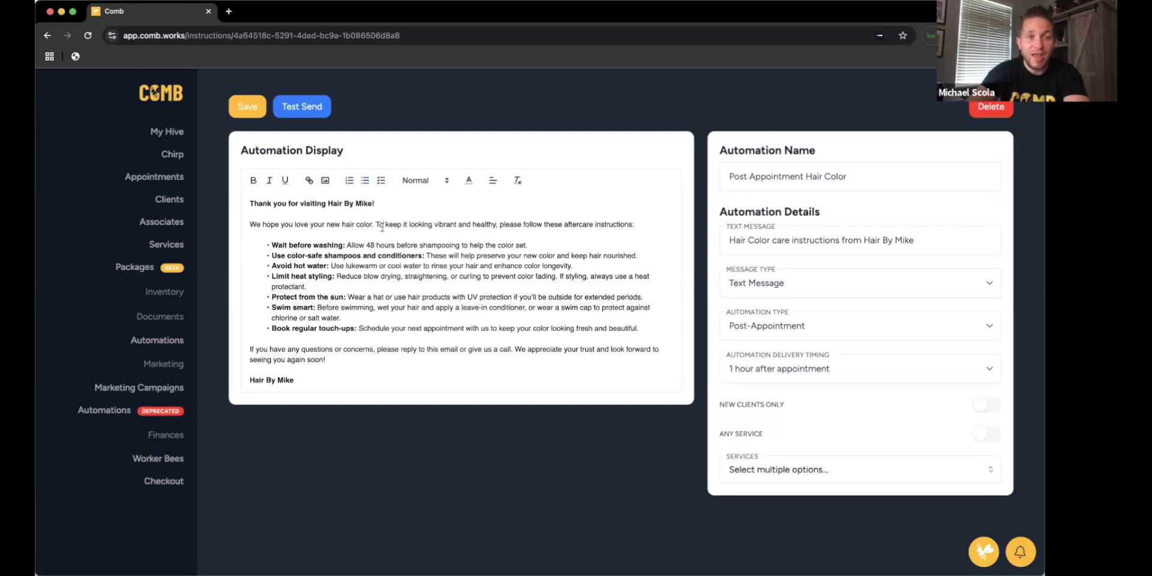
Switch the hair color automation's message type back to Email and restrict it to new clients only.
{"action": "left_click", "coordinate": [302, 203]}
{"action": "left_click_drag", "start_coordinate": [302, 203], "coordinate": [376, 380]}
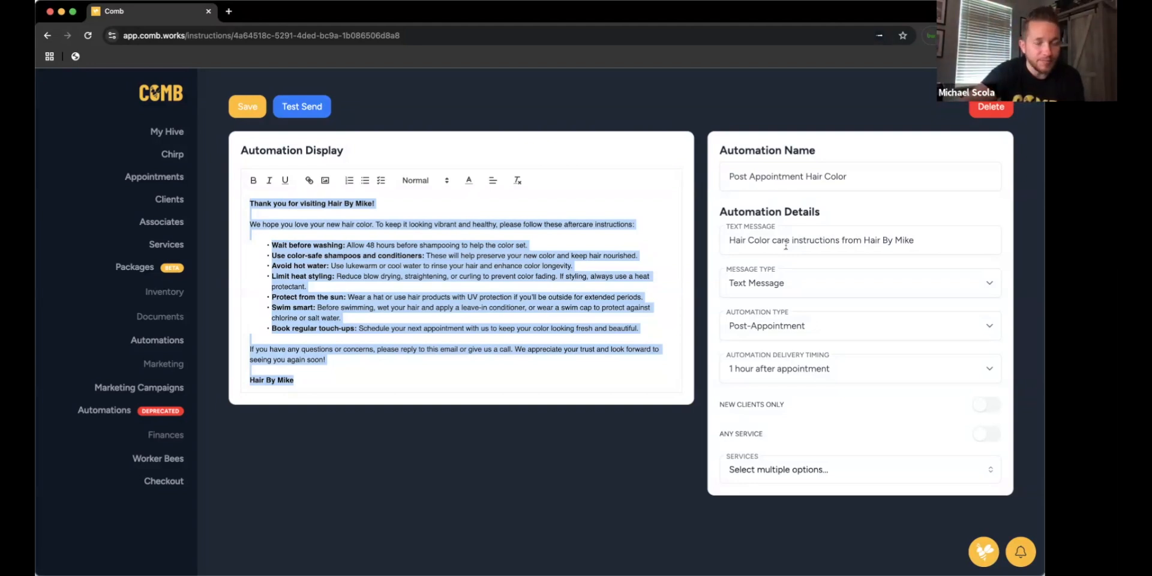
{"action": "left_click", "coordinate": [801, 284]}
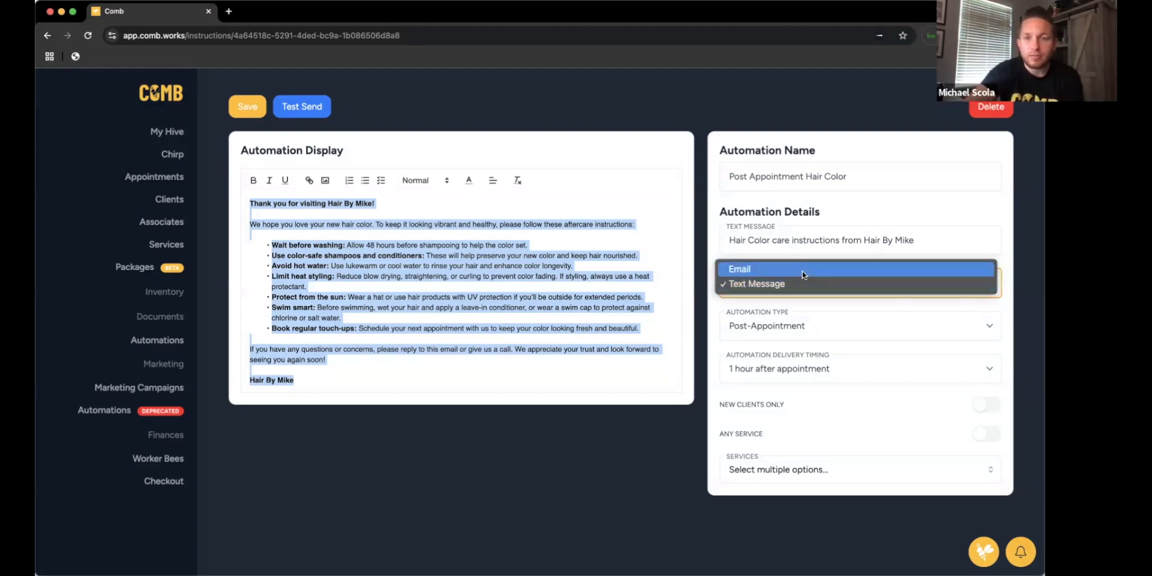
{"action": "left_click", "coordinate": [803, 275]}
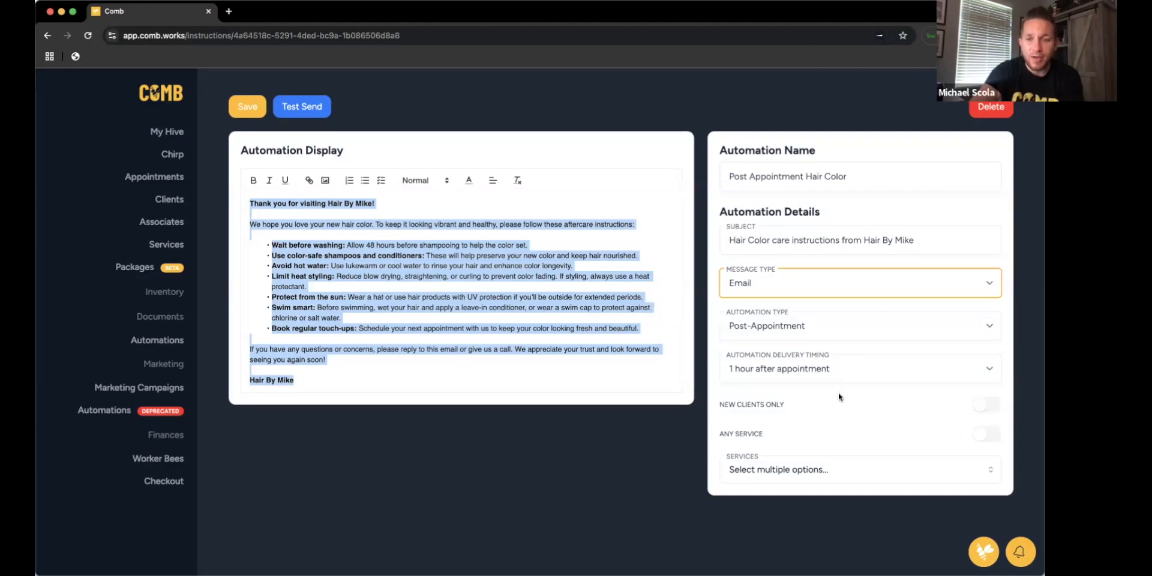
{"action": "left_click", "coordinate": [904, 395]}
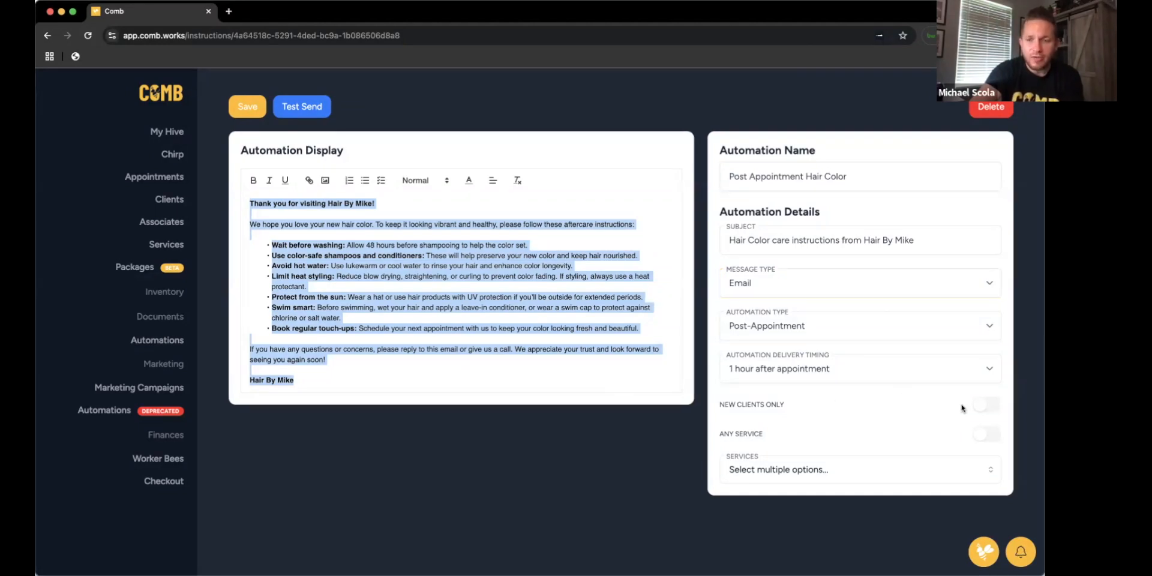
{"action": "left_click", "coordinate": [985, 407]}
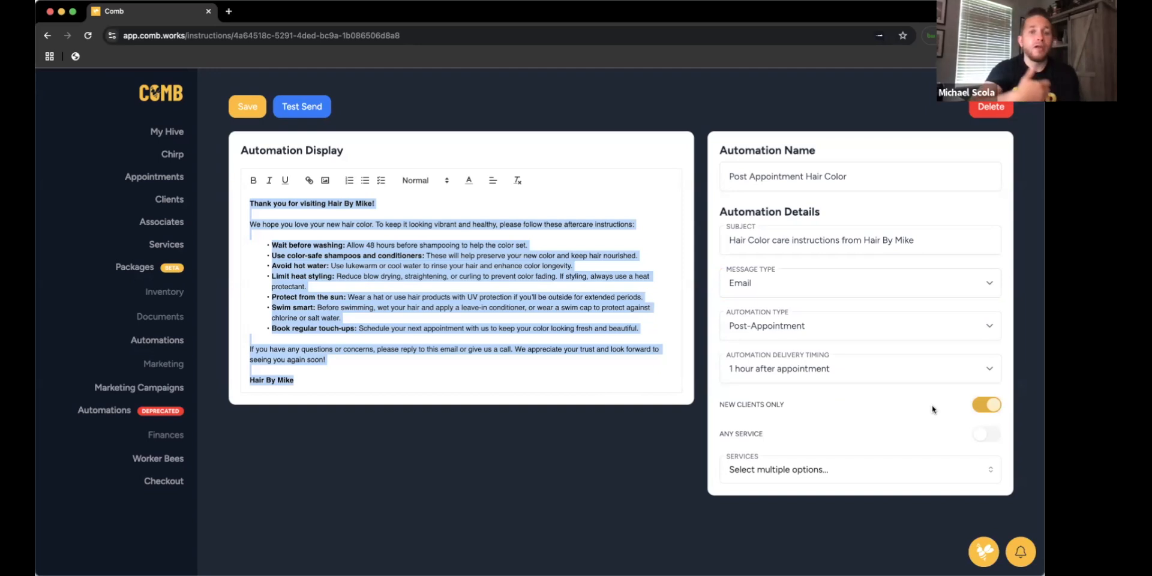
Switch the automation type to Pre-Appointment and open its delivery timing options.
{"action": "left_click", "coordinate": [883, 318]}
{"action": "left_click", "coordinate": [884, 305]}
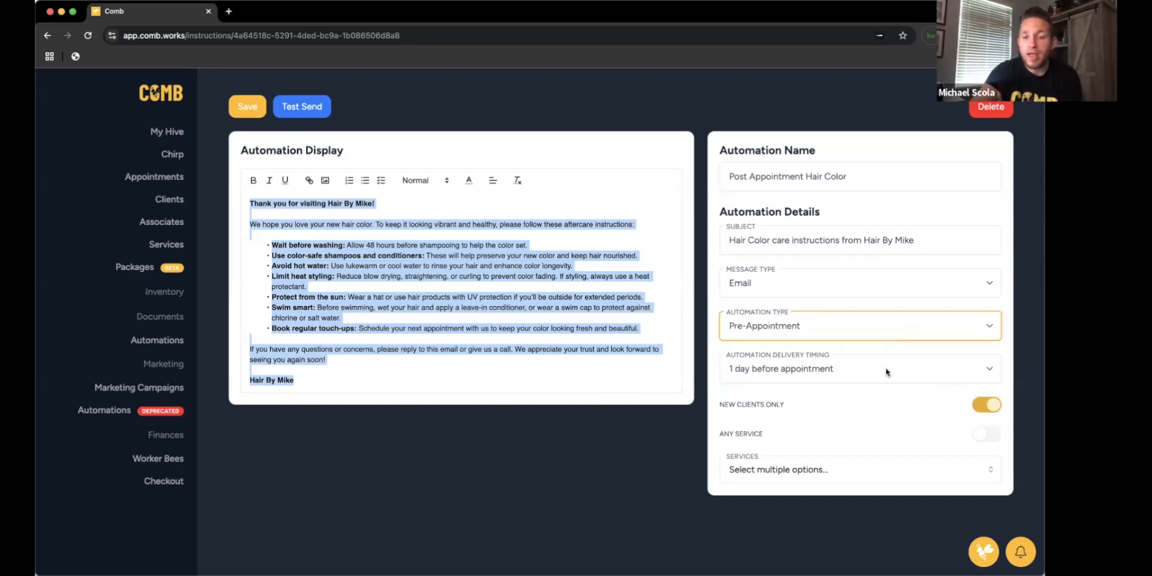
{"action": "left_click", "coordinate": [887, 369]}
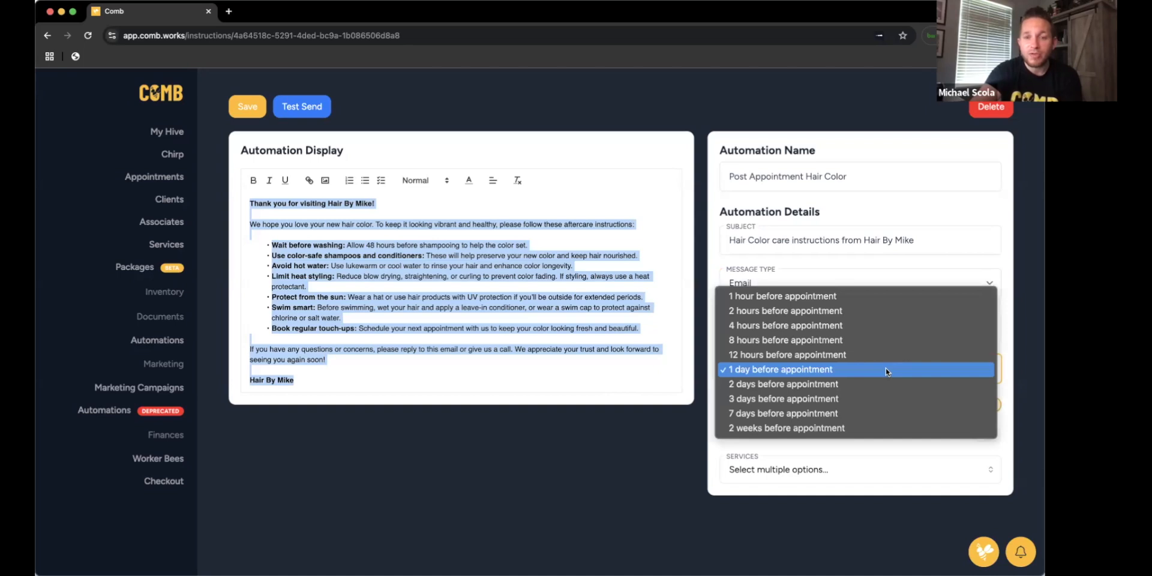
{"action": "left_click", "coordinate": [877, 325]}
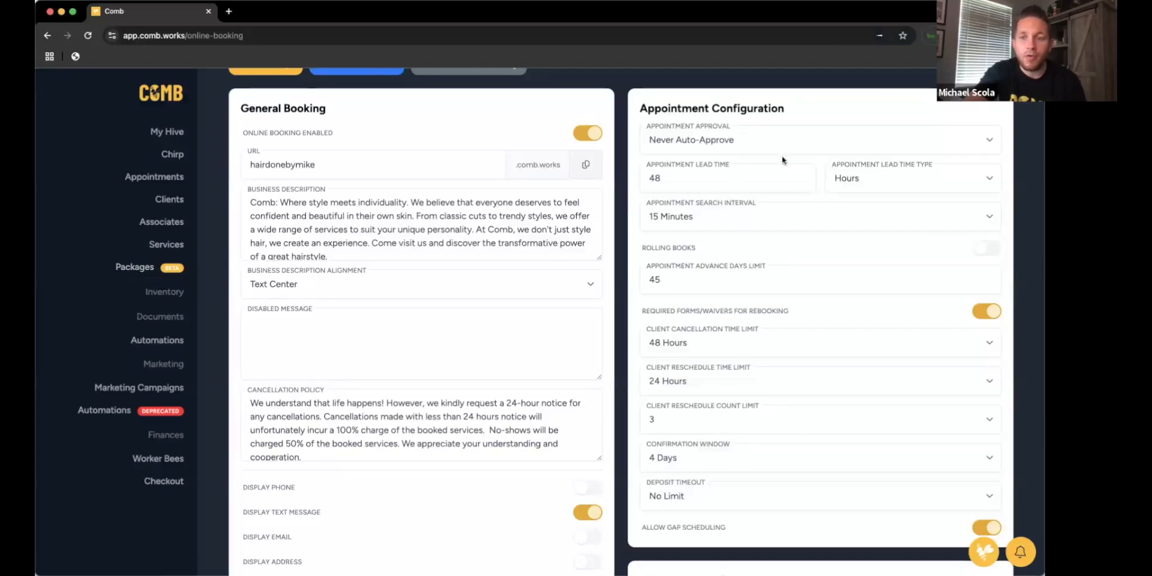
Open the My Business settings and view the Features section containing the gift certificates option.
{"action": "left_click", "coordinate": [984, 551]}
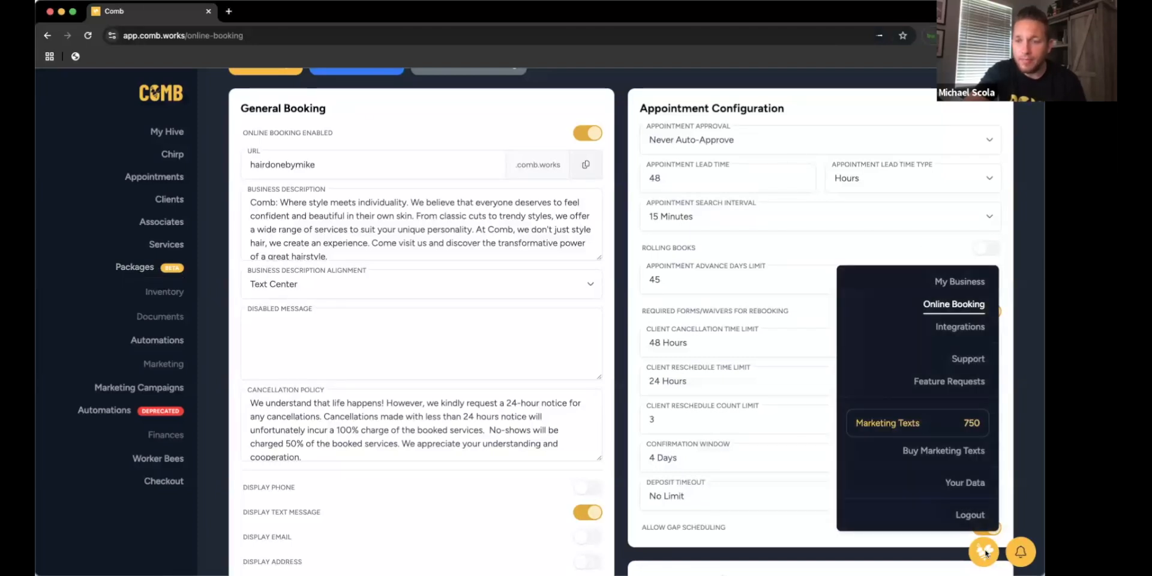
{"action": "left_click", "coordinate": [974, 283]}
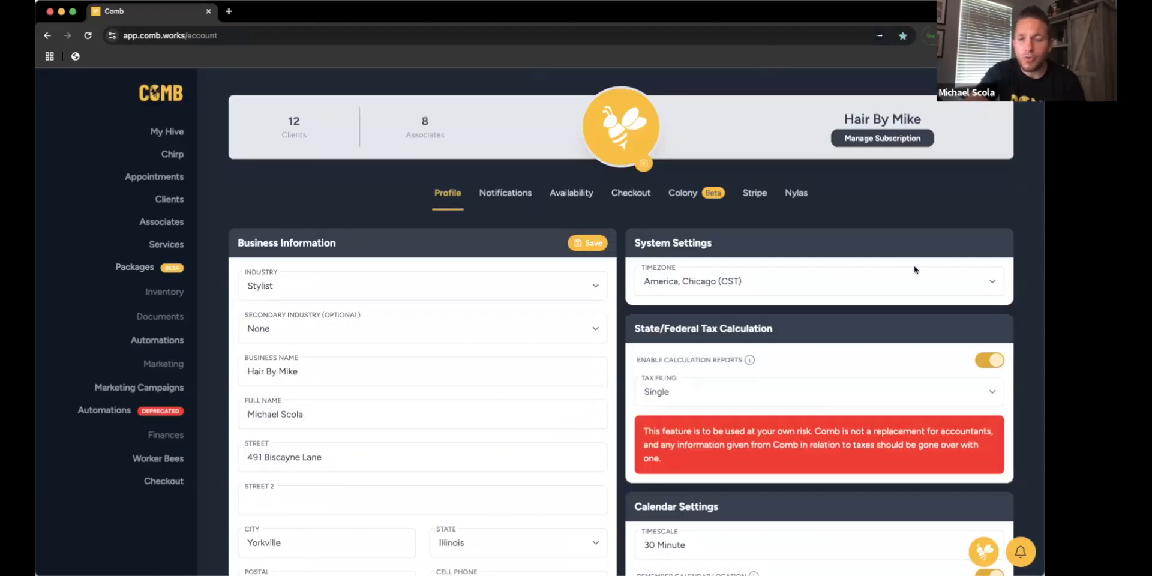
{"action": "scroll", "coordinate": [913, 268], "scroll_direction": "down", "scroll_amount": 10}
{"action": "scroll", "coordinate": [914, 269], "scroll_direction": "down", "scroll_amount": 3}
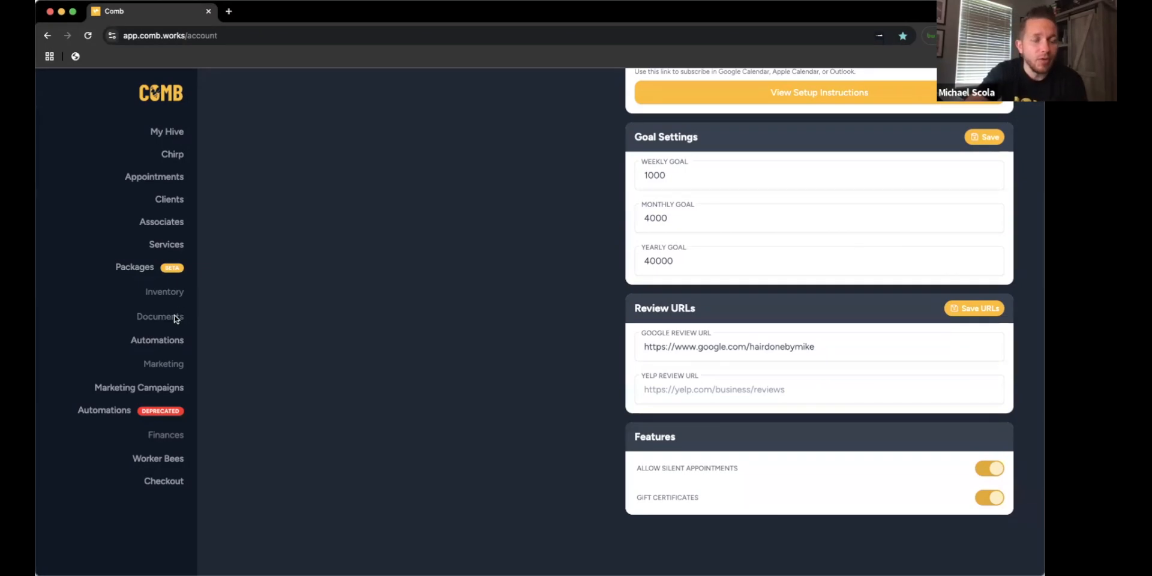
Open the gift certificates list and examine the blank creation form and an existing certificate's details, closing both without saving.
{"action": "left_click", "coordinate": [168, 435]}
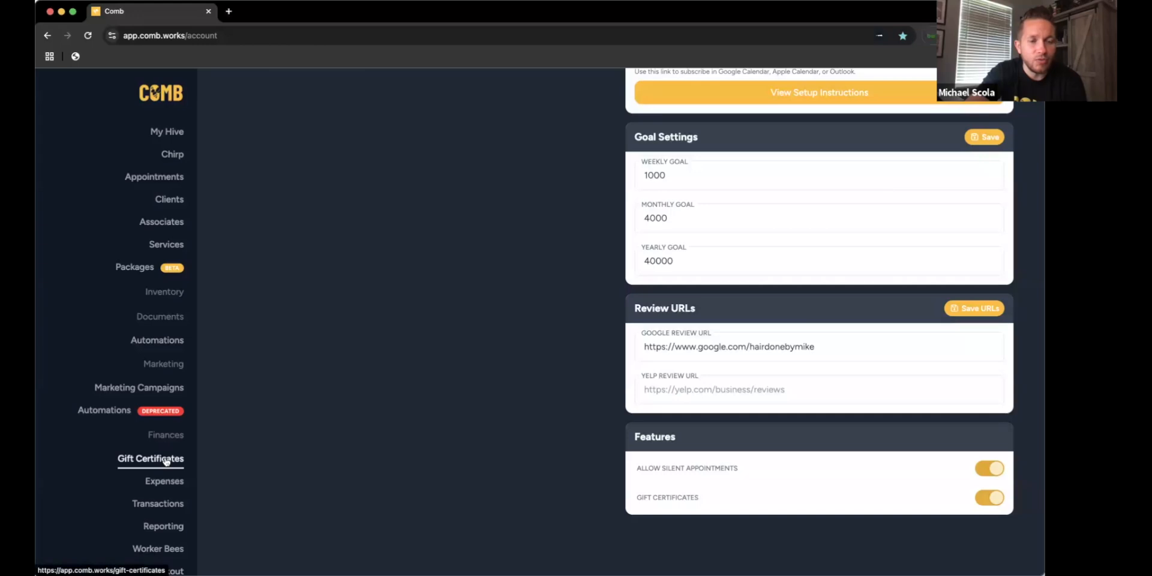
{"action": "left_click", "coordinate": [166, 459]}
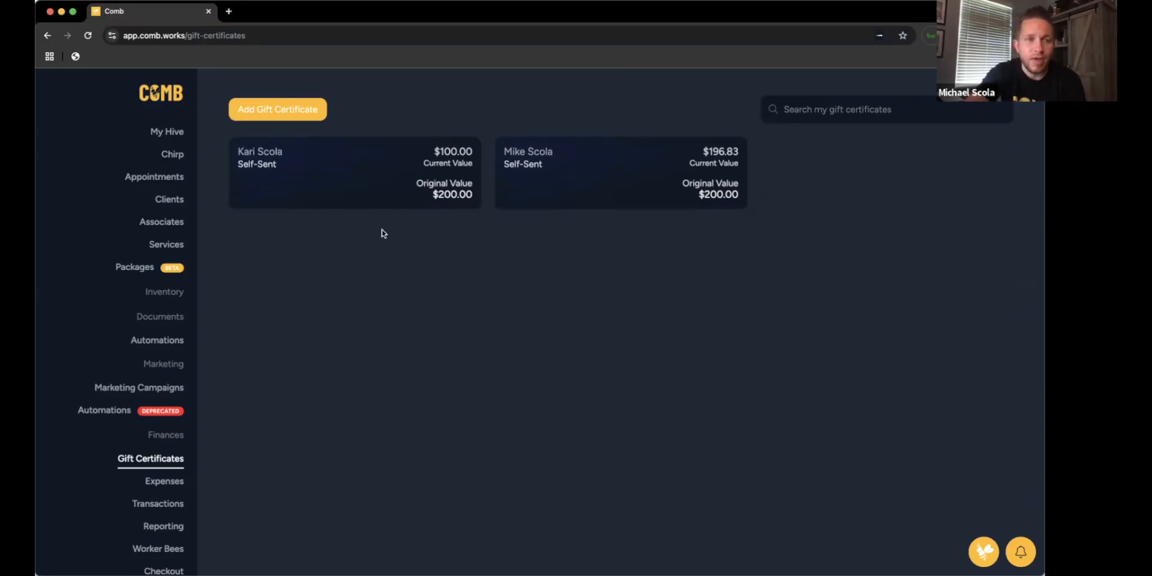
{"action": "left_click", "coordinate": [312, 111]}
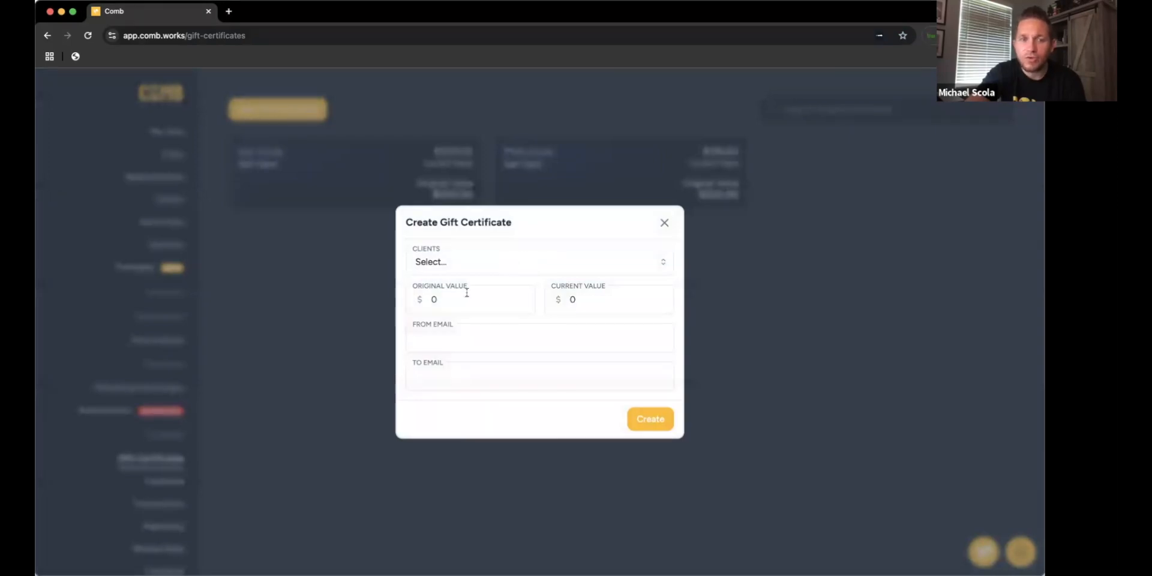
{"action": "left_click", "coordinate": [406, 301]}
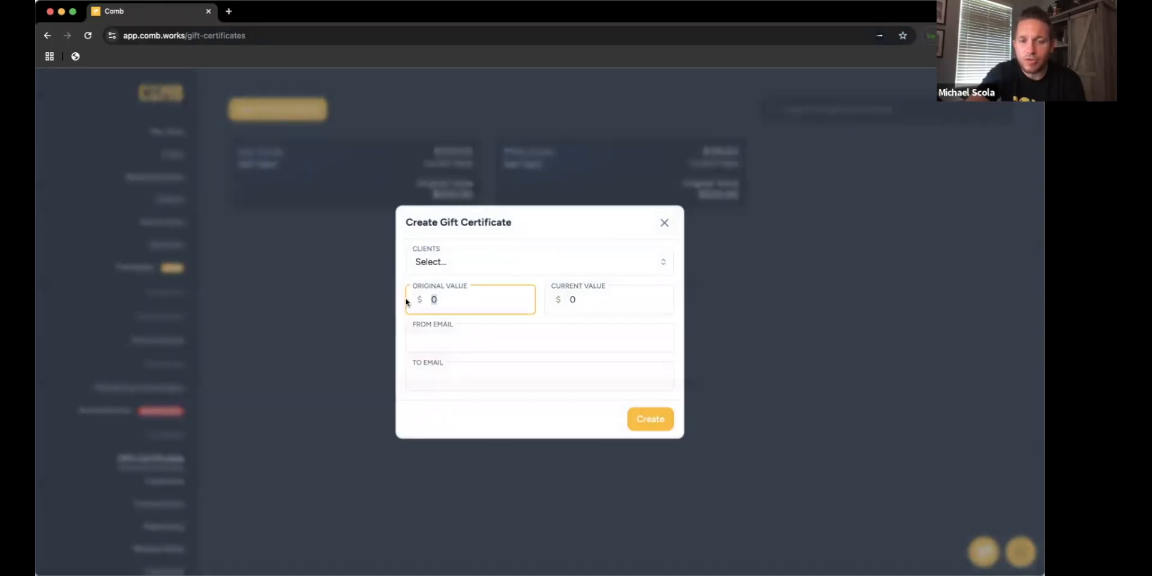
{"action": "left_click", "coordinate": [602, 300]}
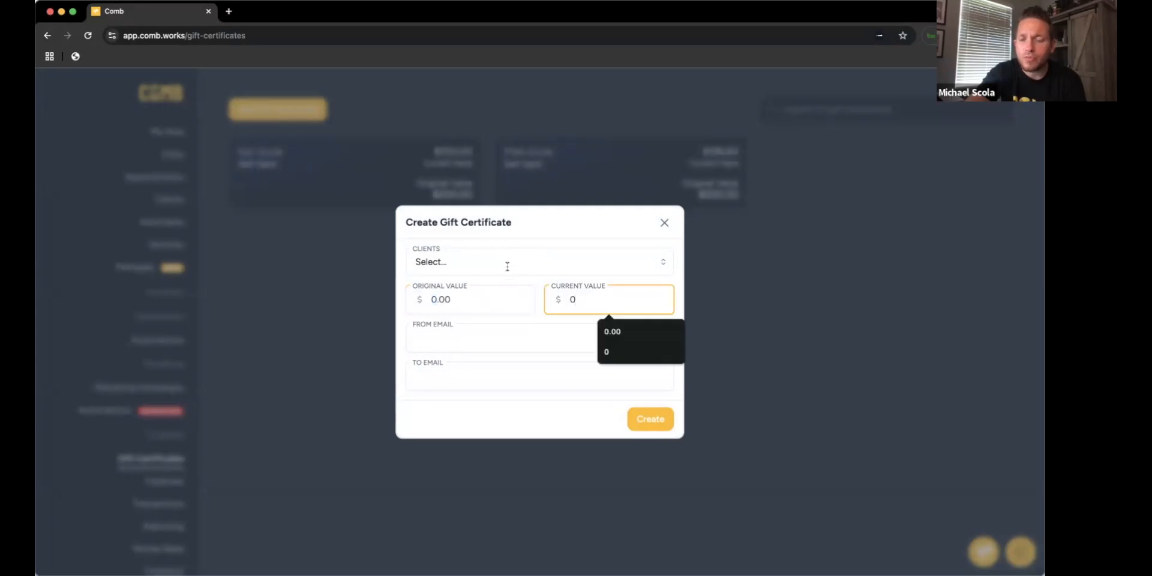
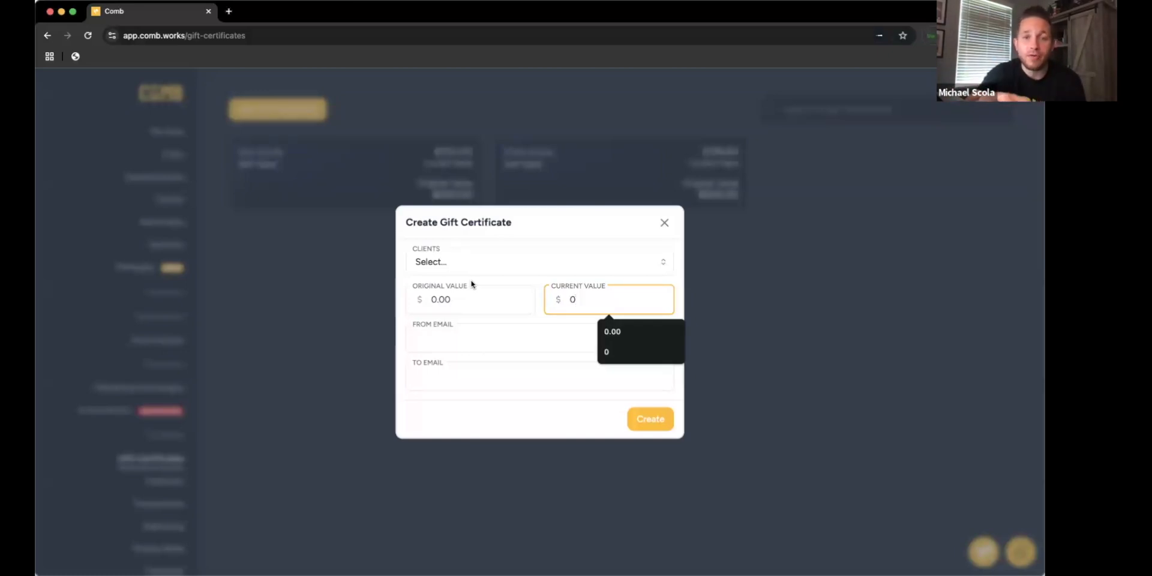
{"action": "left_click", "coordinate": [460, 333]}
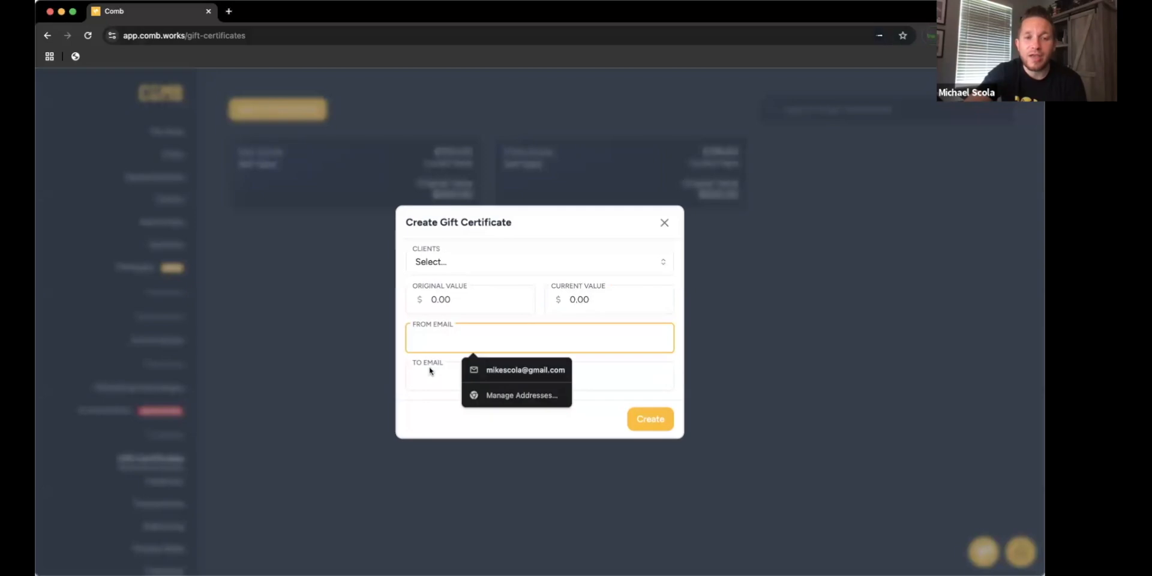
{"action": "left_click", "coordinate": [431, 372]}
{"action": "left_click", "coordinate": [447, 342]}
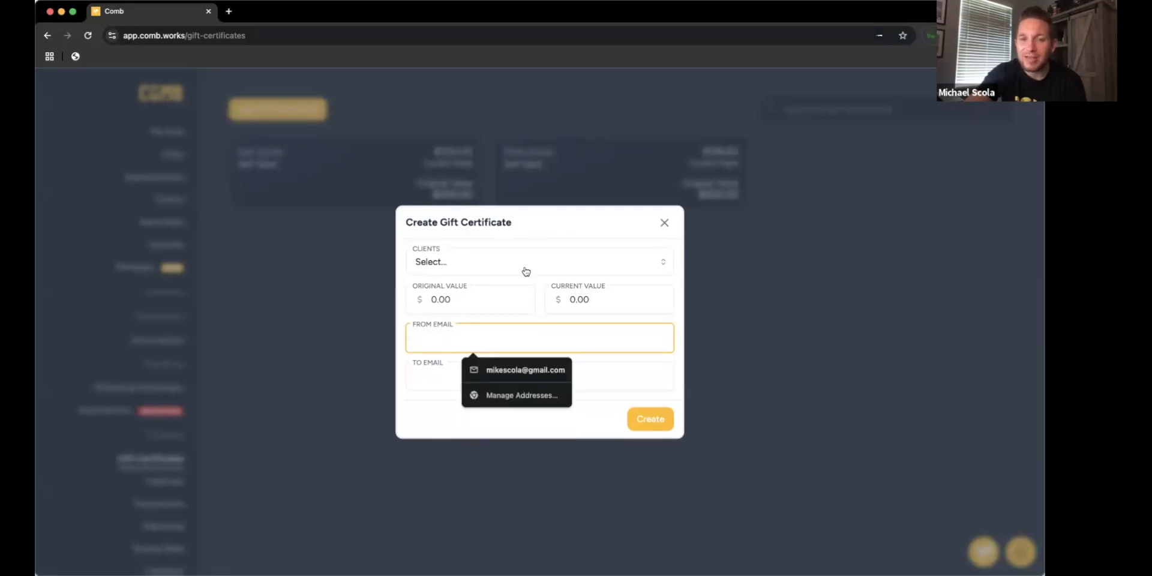
{"action": "left_click", "coordinate": [664, 223]}
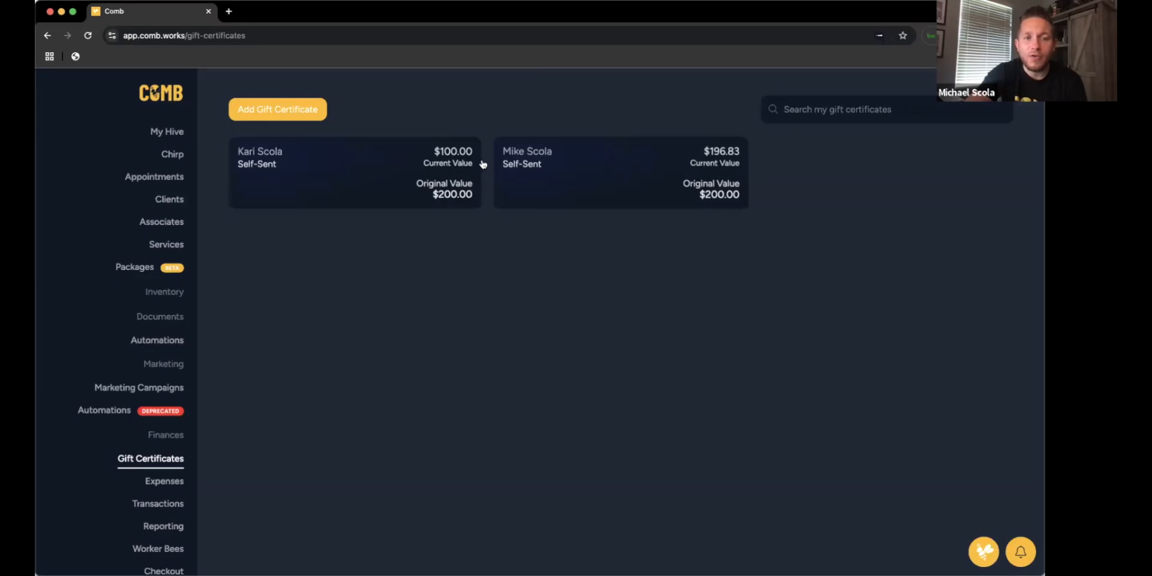
{"action": "left_click", "coordinate": [563, 162]}
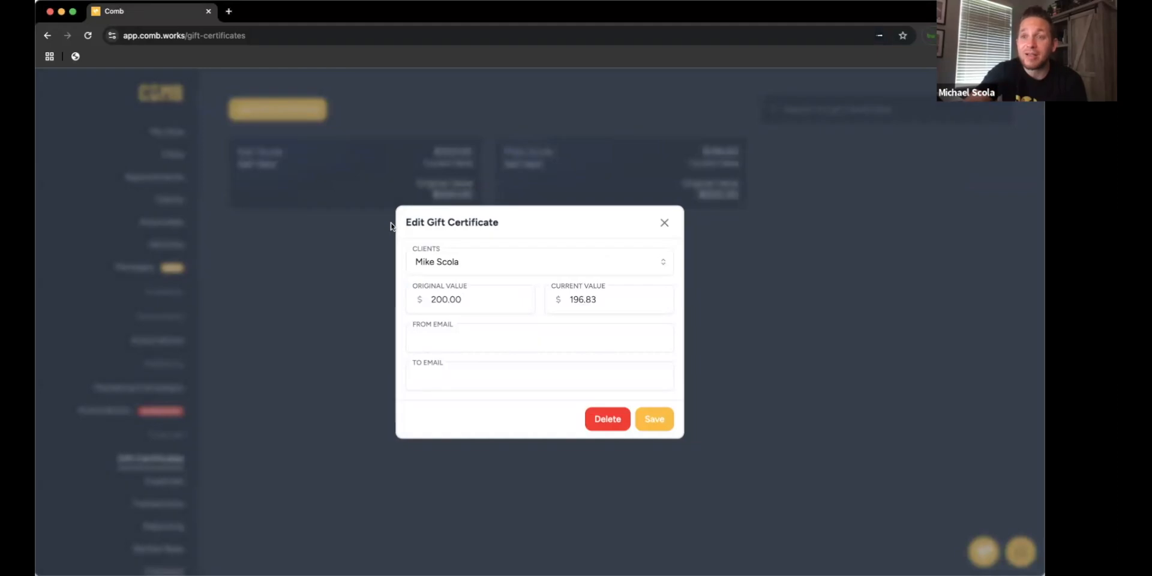
{"action": "left_click", "coordinate": [665, 223]}
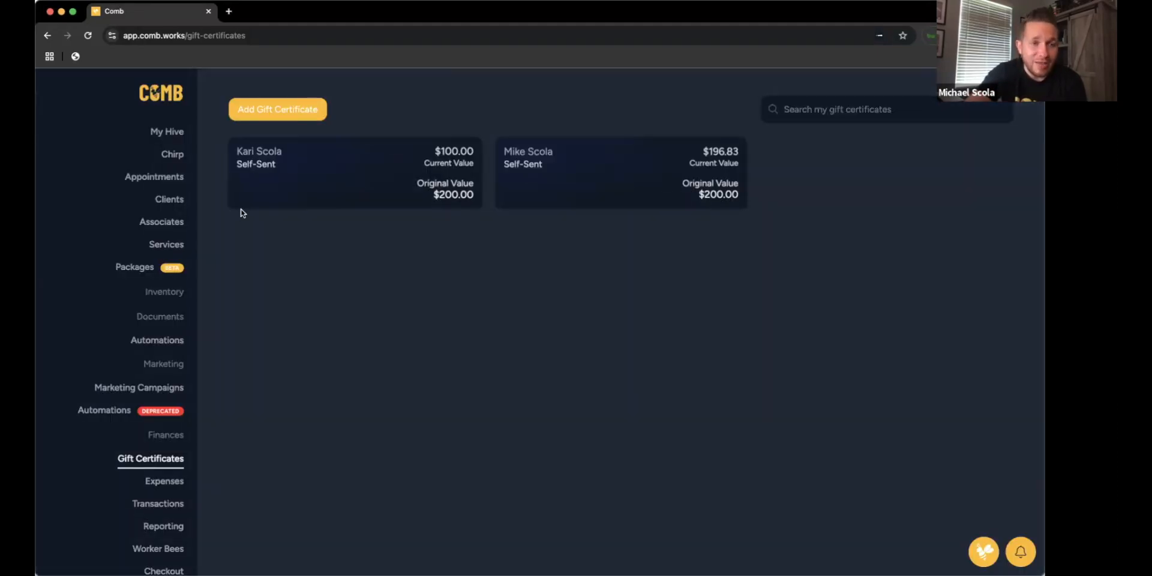
Open the checkout for the Balayage appointment on Wednesday, July 2 from the appointments calendar.
{"action": "left_click", "coordinate": [159, 176]}
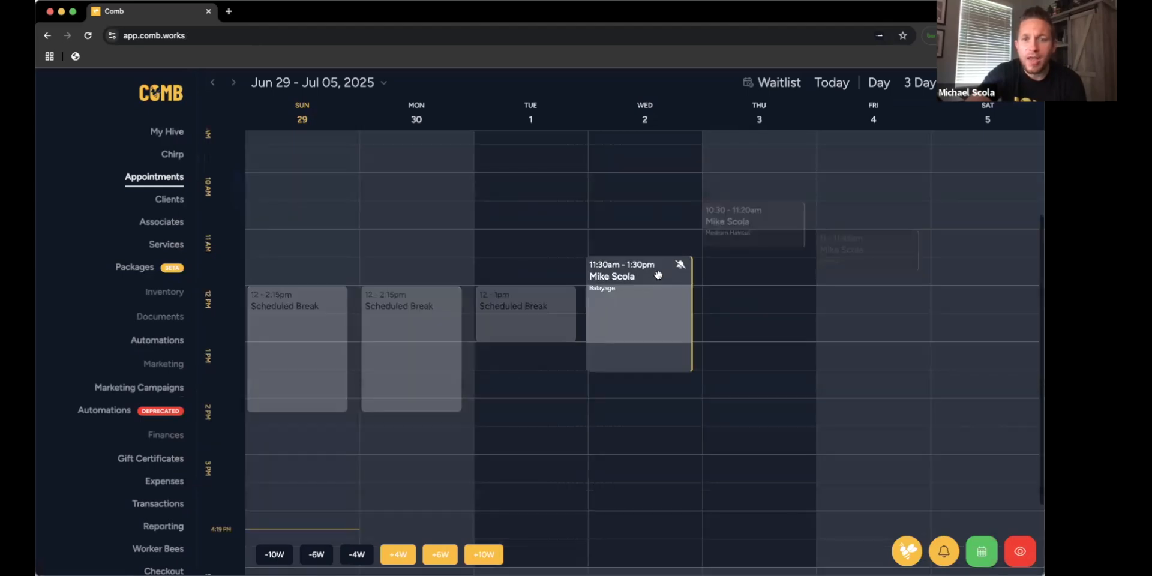
{"action": "left_click", "coordinate": [651, 273]}
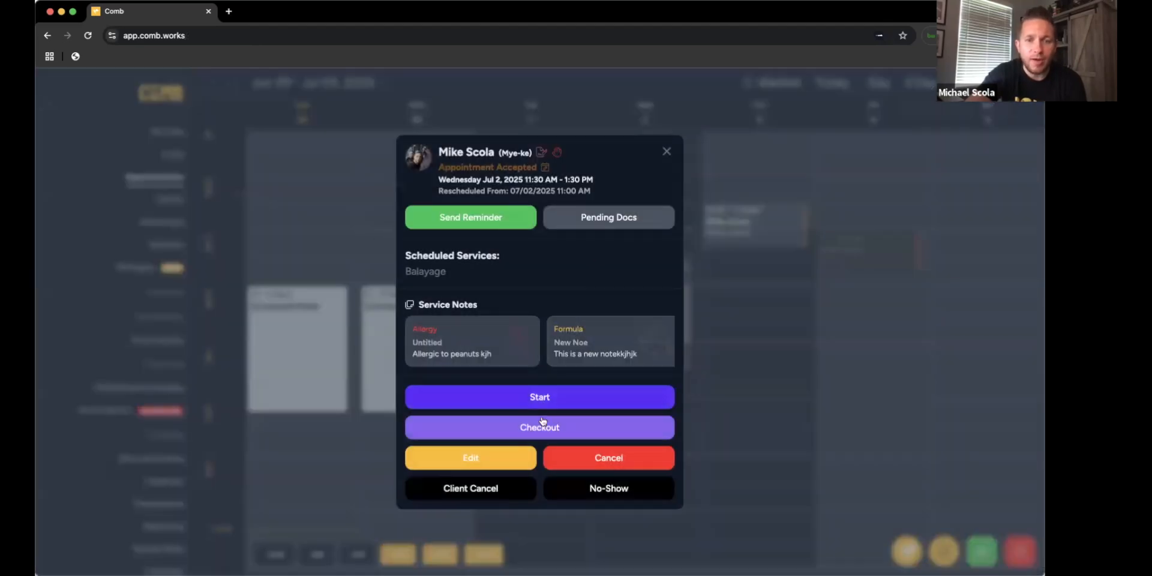
{"action": "left_click", "coordinate": [541, 427]}
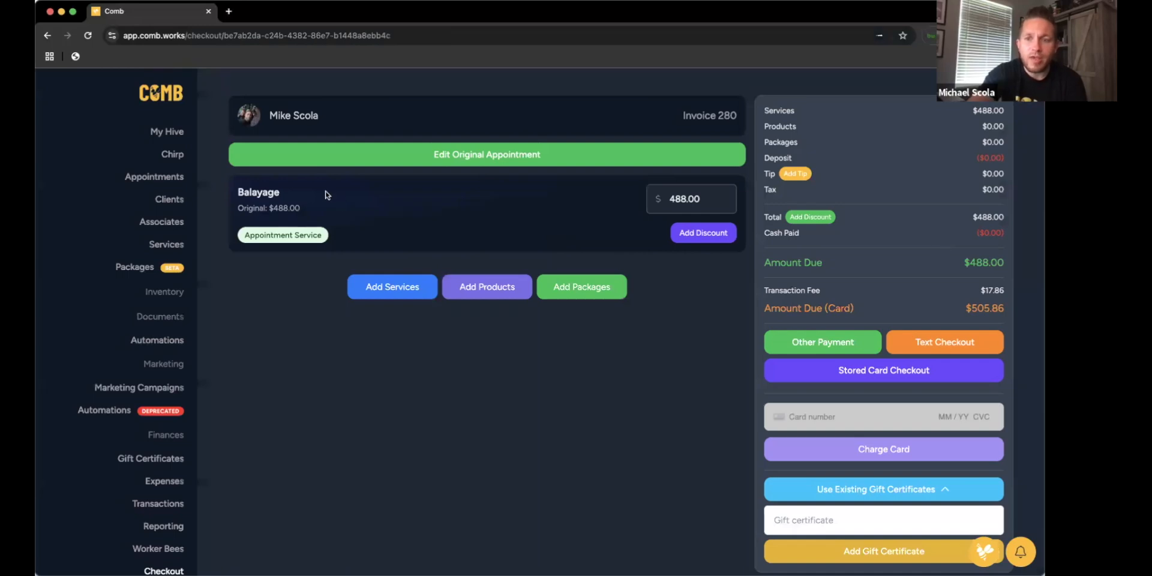
Look at the checkout's existing gift certificate option and the list of addable services, without adding anything.
{"action": "left_click", "coordinate": [881, 489]}
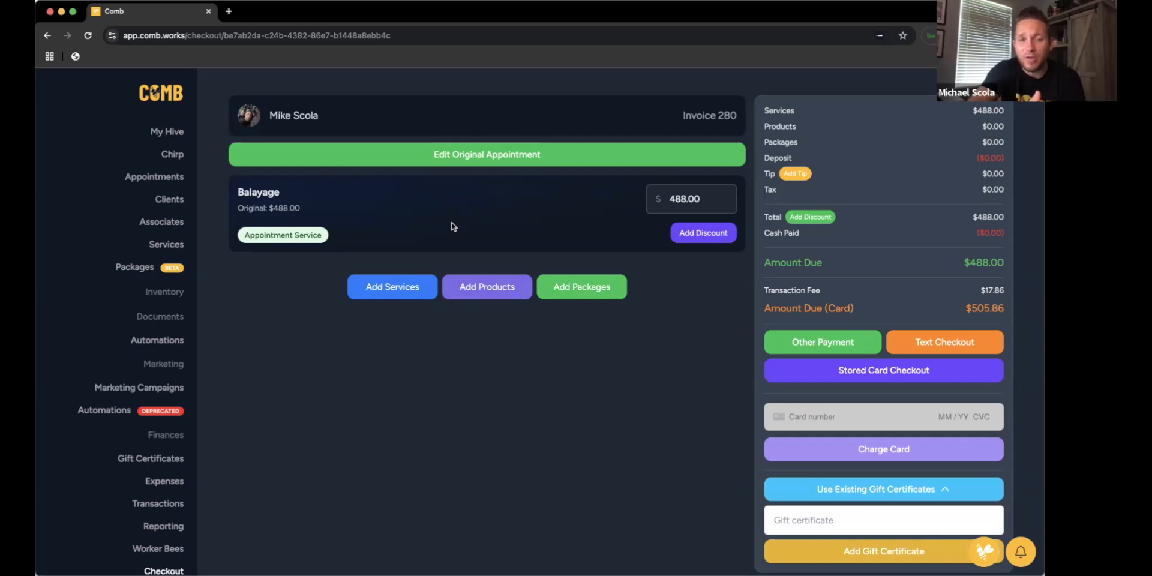
{"action": "left_click", "coordinate": [393, 287]}
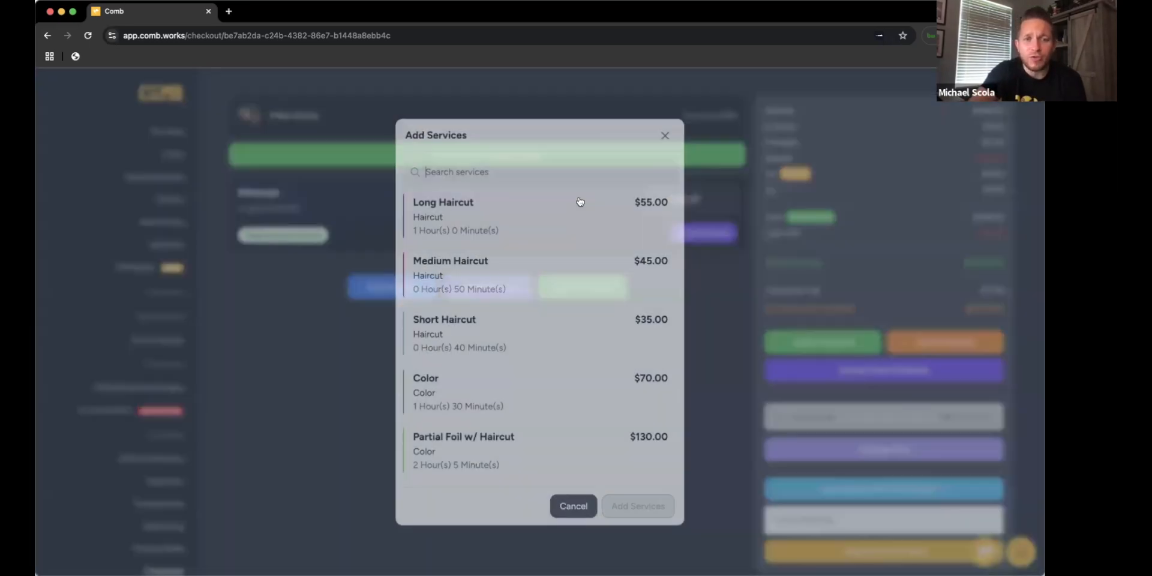
{"action": "left_click", "coordinate": [664, 134]}
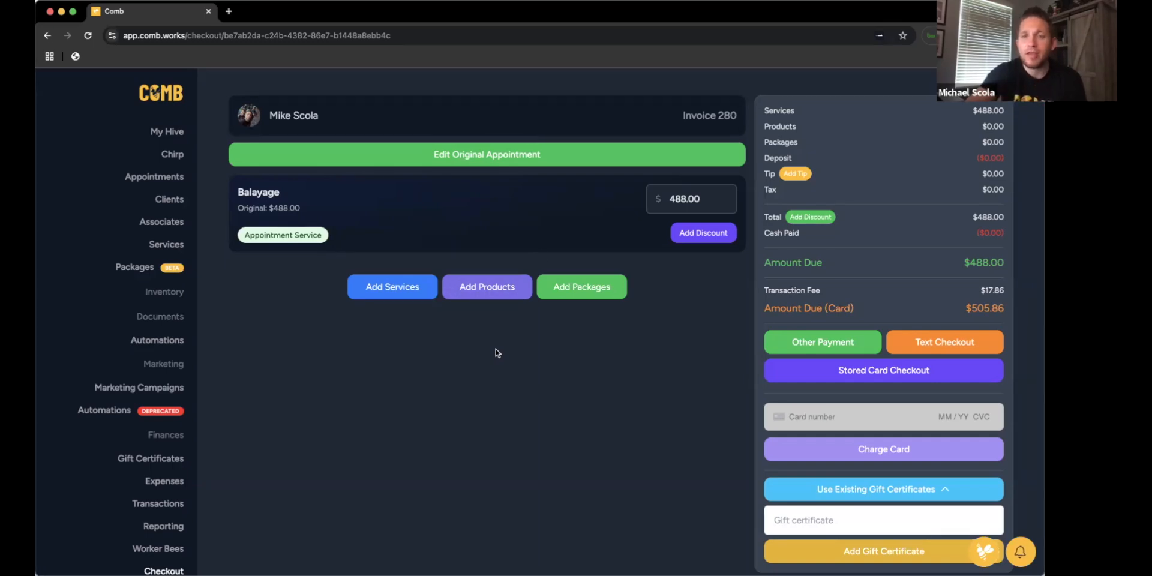
Set the Balayage service's checkout price to $100 and save it.
{"action": "left_click", "coordinate": [672, 204]}
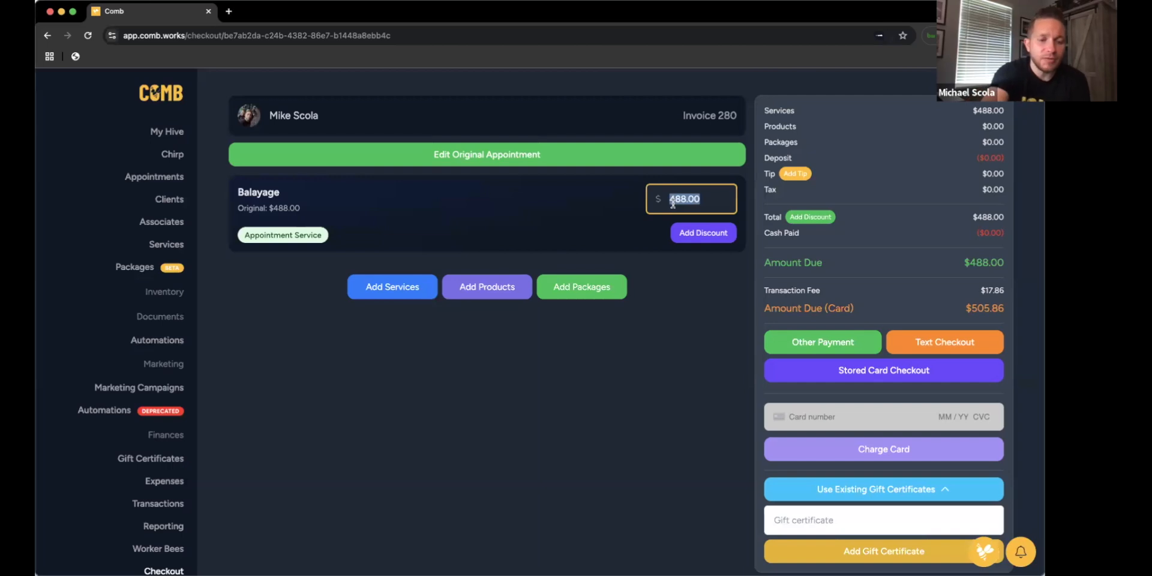
{"action": "type", "text": "100"}
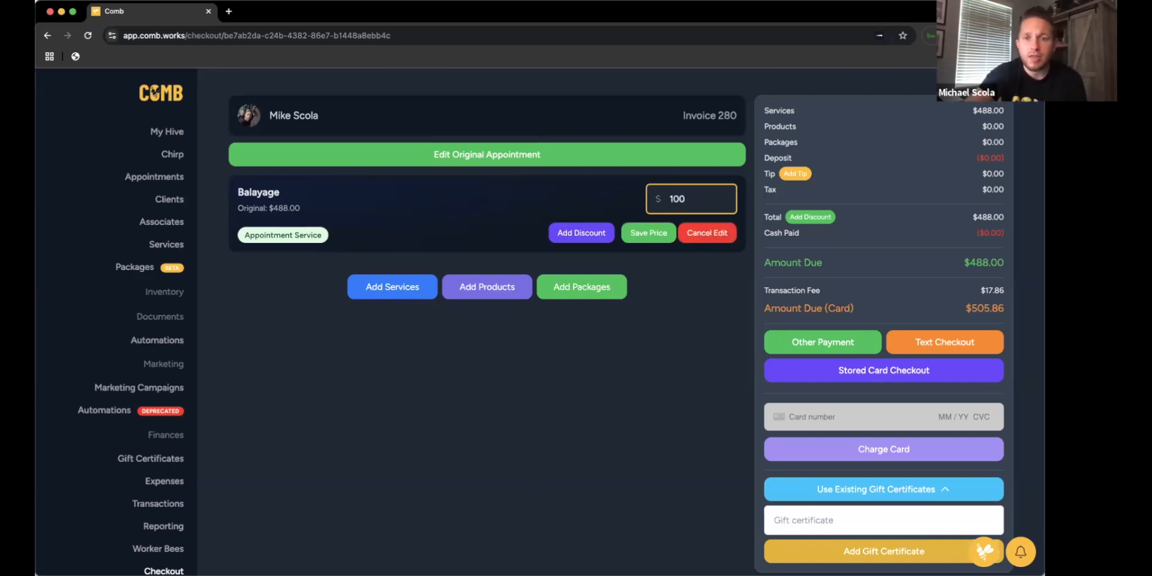
{"action": "left_click", "coordinate": [635, 232]}
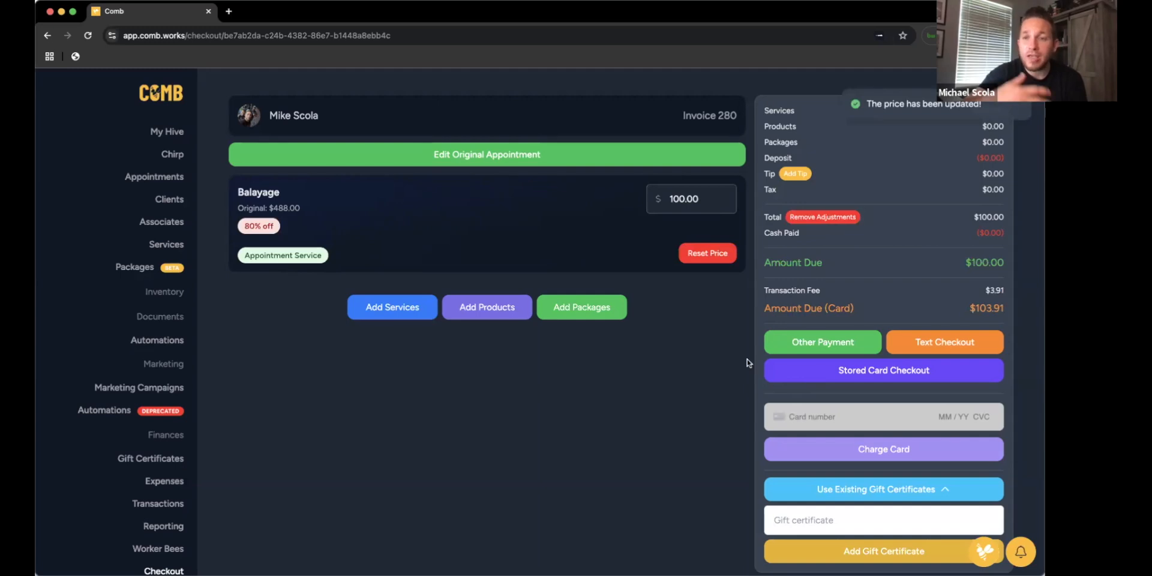
Look over the other payment types and add a $50 cash payment to the Balayage checkout.
{"action": "left_click", "coordinate": [805, 341]}
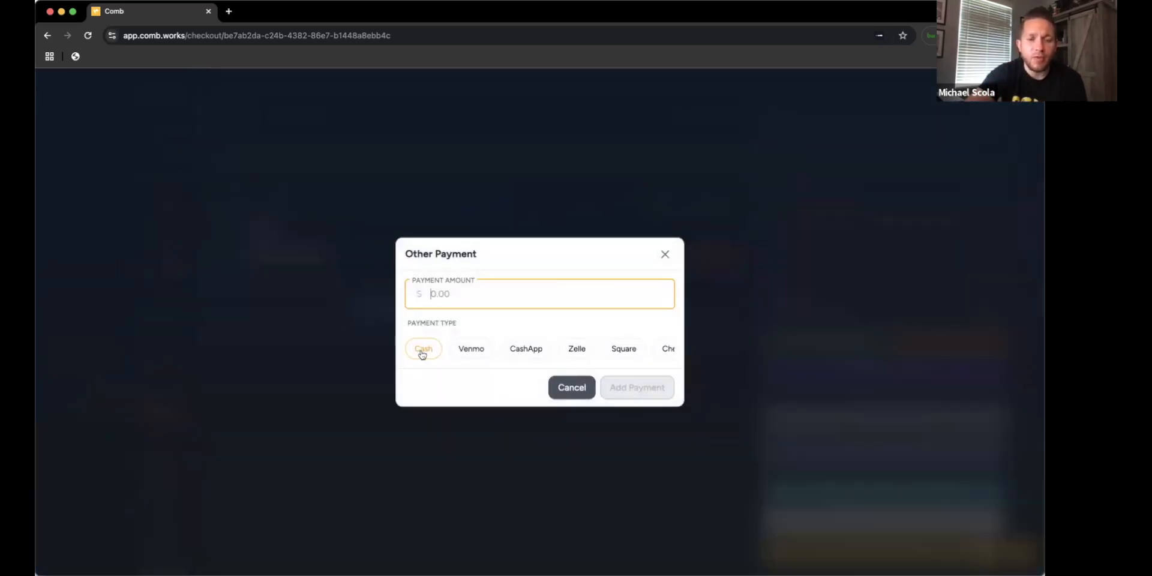
{"action": "left_click", "coordinate": [468, 354]}
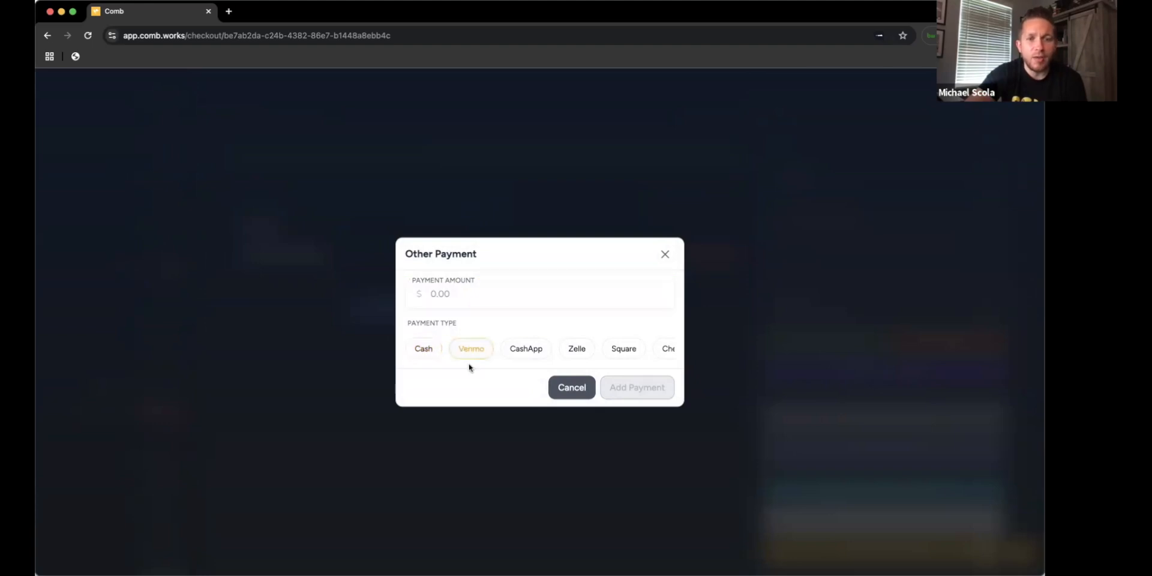
{"action": "left_click", "coordinate": [578, 348]}
{"action": "left_click", "coordinate": [615, 354]}
{"action": "scroll", "coordinate": [581, 355], "scroll_direction": "left", "scroll_amount": 3}
{"action": "left_click", "coordinate": [430, 349]}
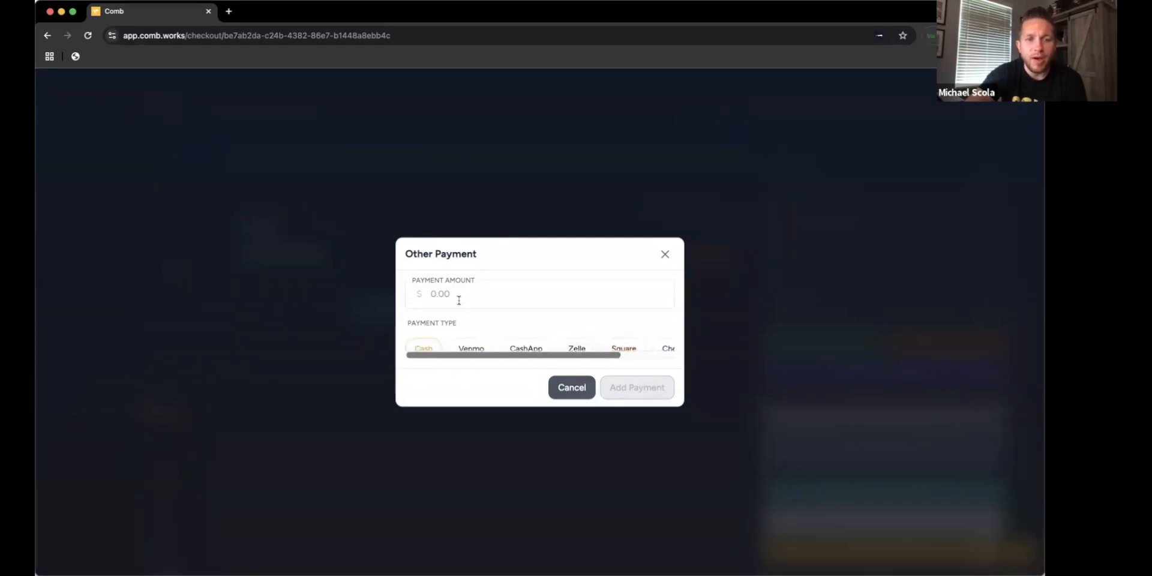
{"action": "left_click", "coordinate": [463, 296]}
{"action": "type", "text": "50"}
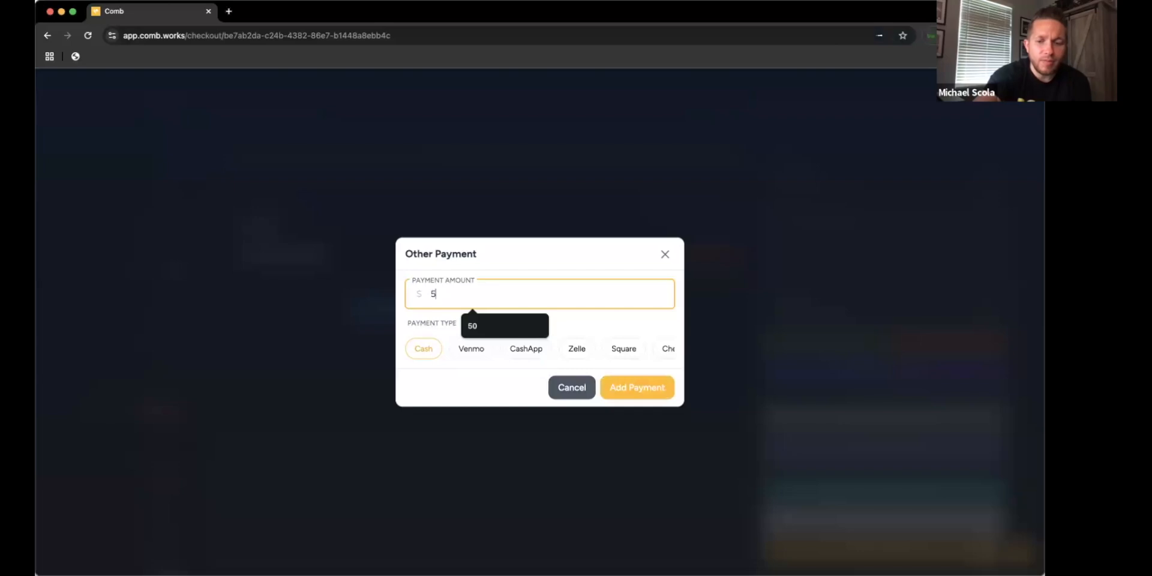
{"action": "left_click", "coordinate": [645, 385]}
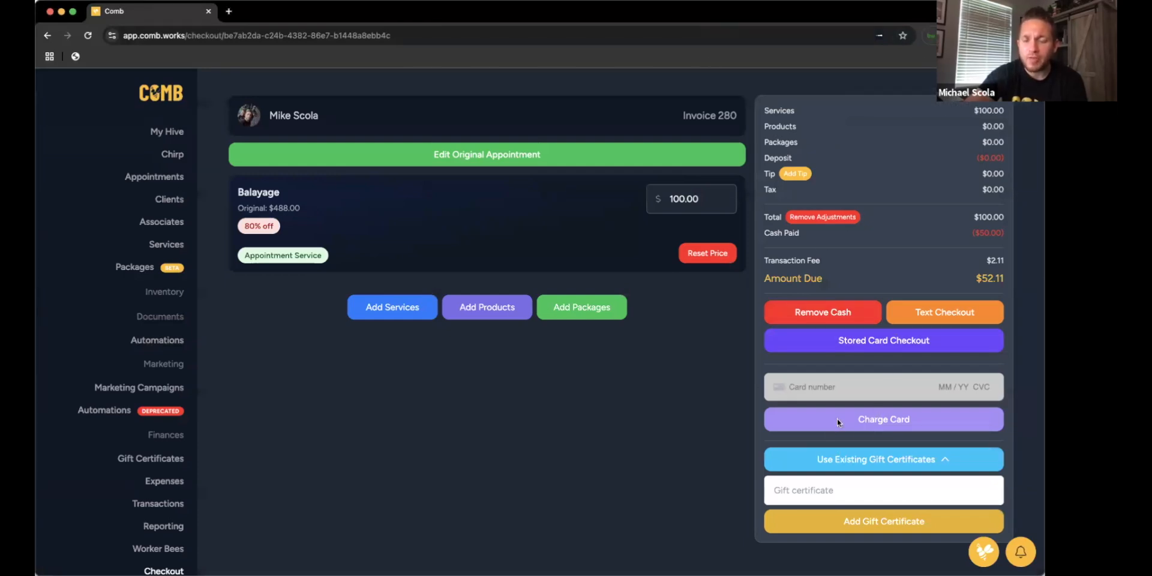
Apply the client's existing gift certificate to the remaining balance of the checkout.
{"action": "left_click", "coordinate": [899, 462]}
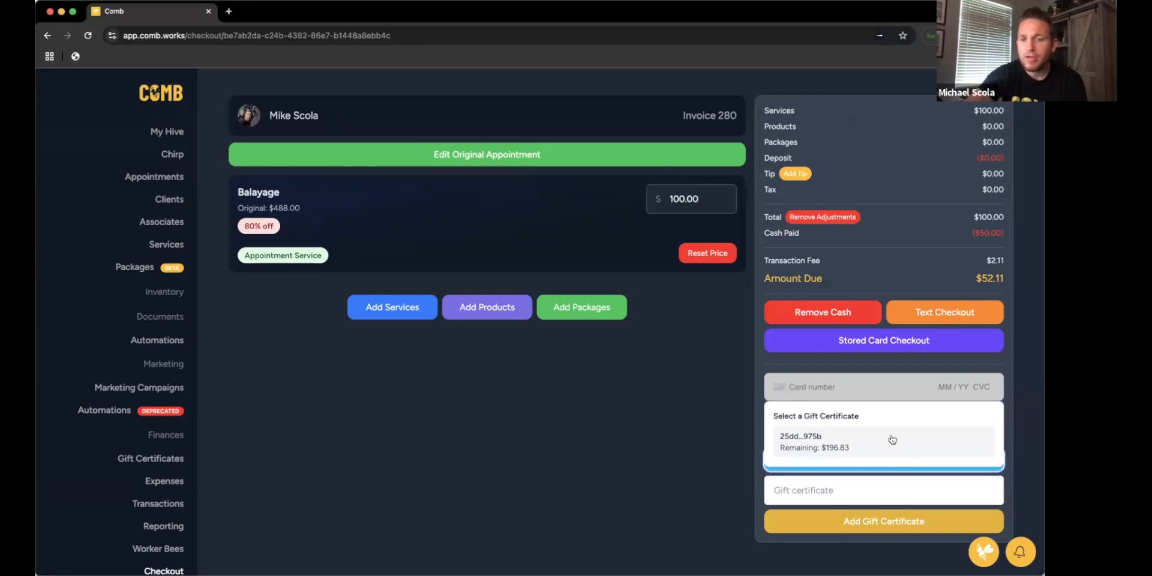
{"action": "left_click", "coordinate": [891, 440]}
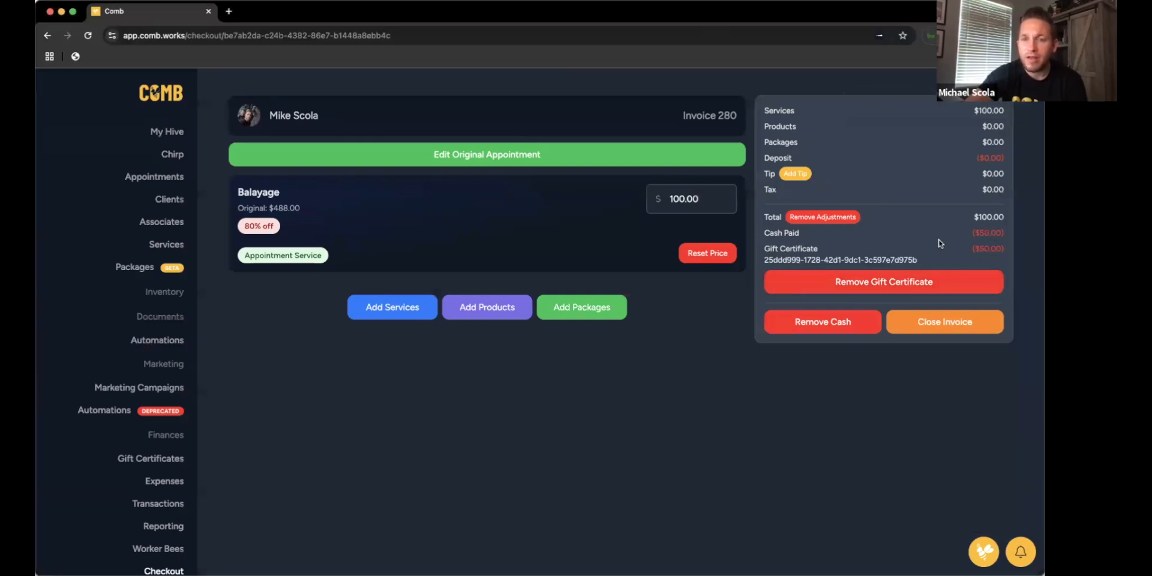
Remove both the gift certificate and the cash payment from the checkout.
{"action": "left_click", "coordinate": [908, 279]}
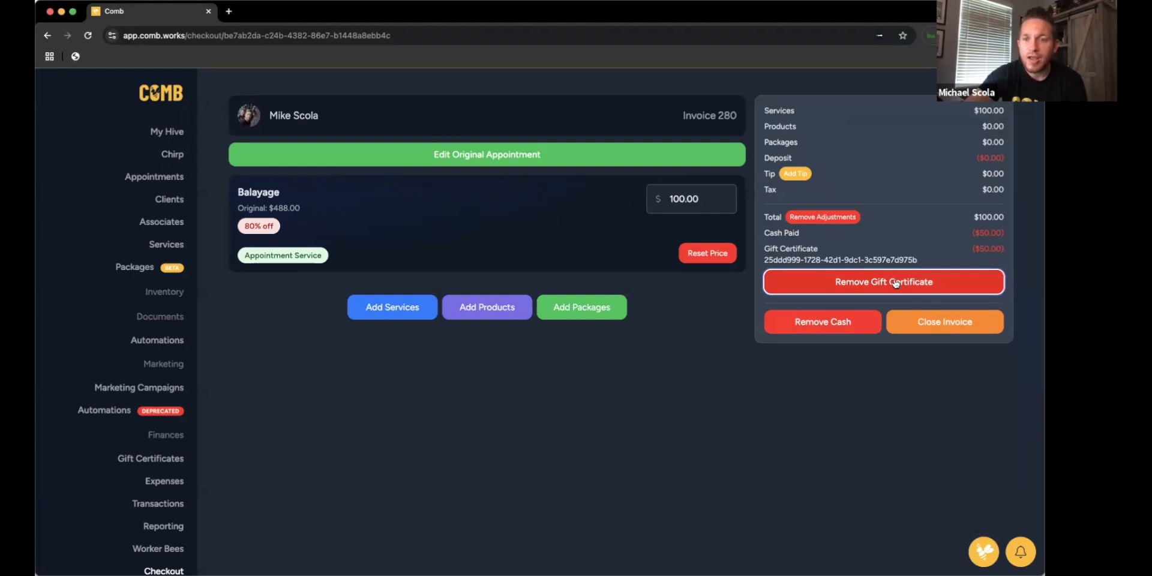
{"action": "left_click", "coordinate": [824, 314]}
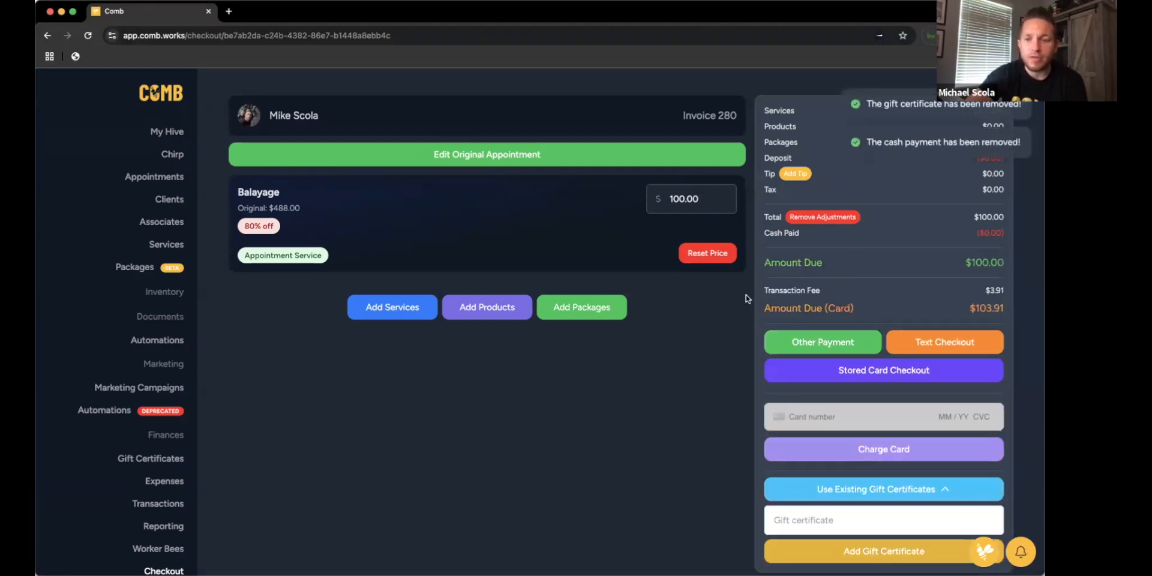
Walk through a stored card checkout with a 20% tip and a handwritten customer signature, cancelling before completing the transaction.
{"action": "scroll", "coordinate": [746, 298], "scroll_direction": "down", "scroll_amount": 1}
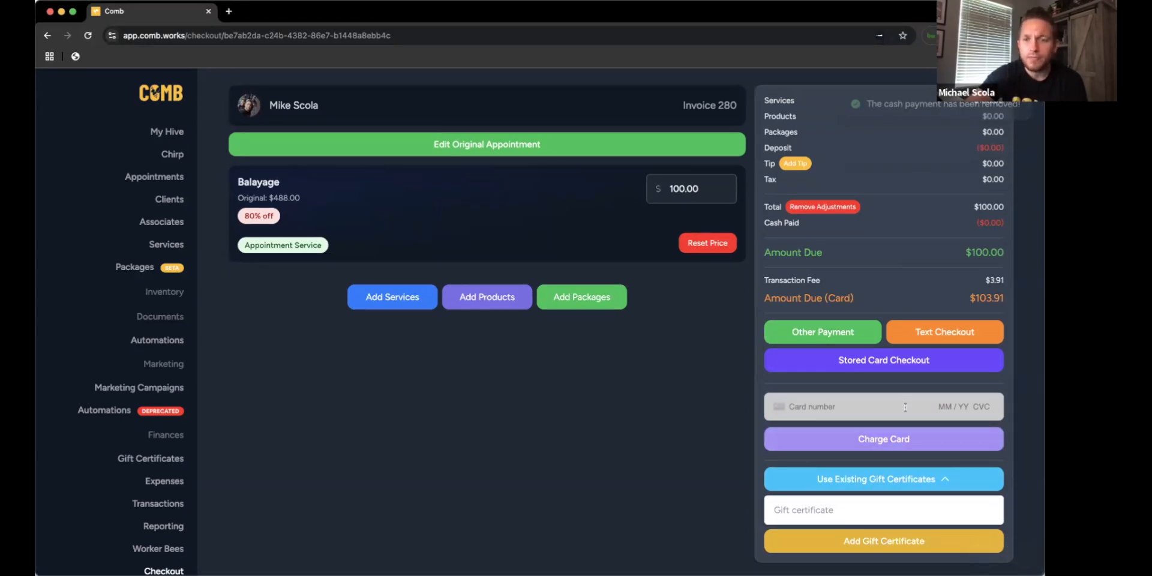
{"action": "left_click", "coordinate": [884, 363]}
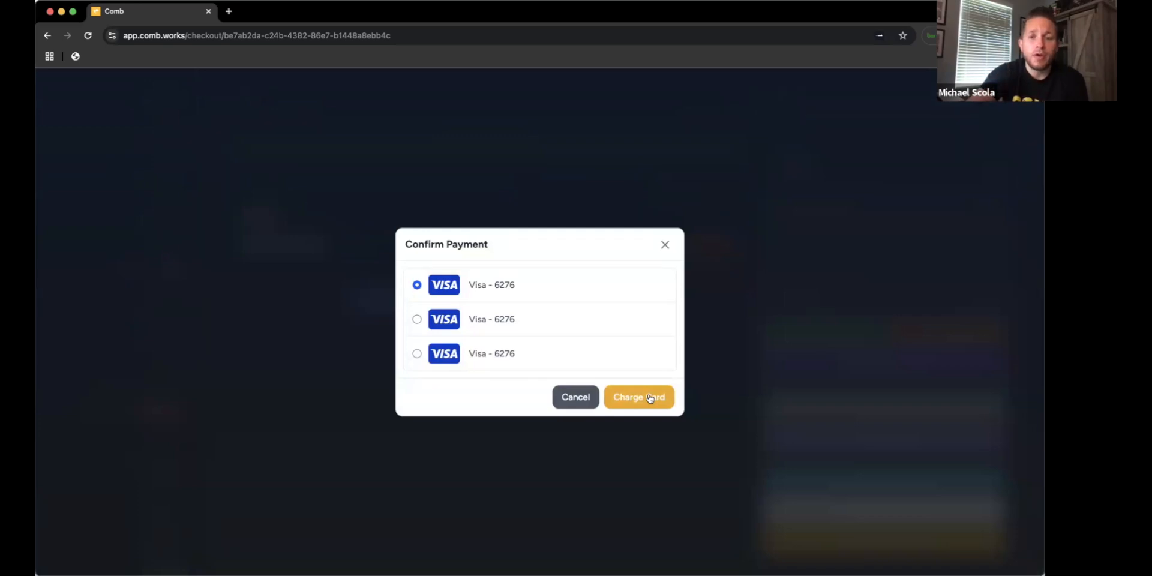
{"action": "left_click", "coordinate": [649, 398]}
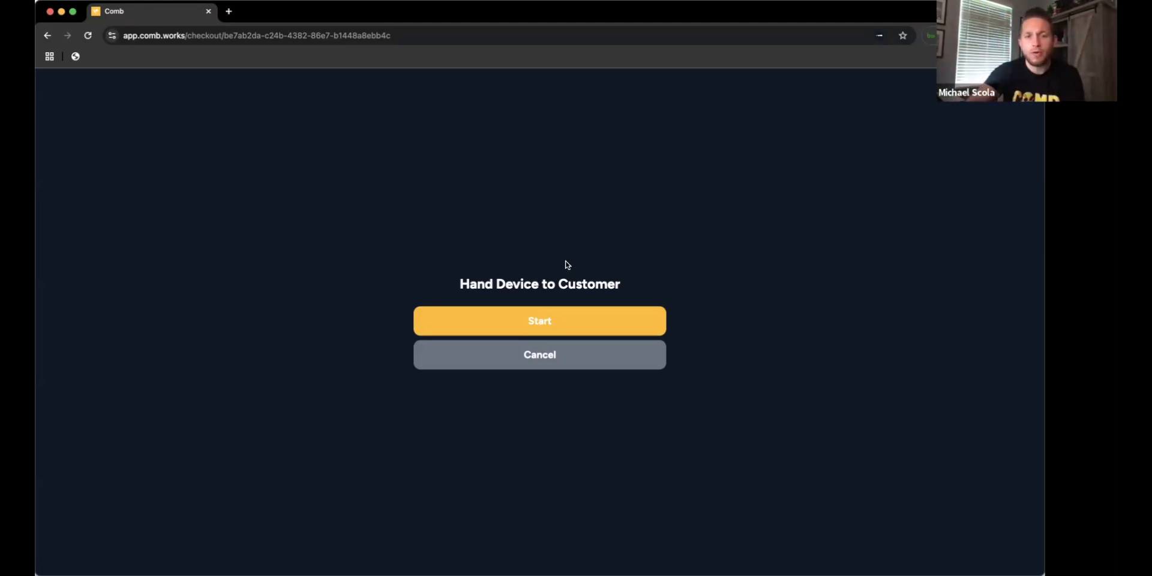
{"action": "left_click", "coordinate": [563, 320]}
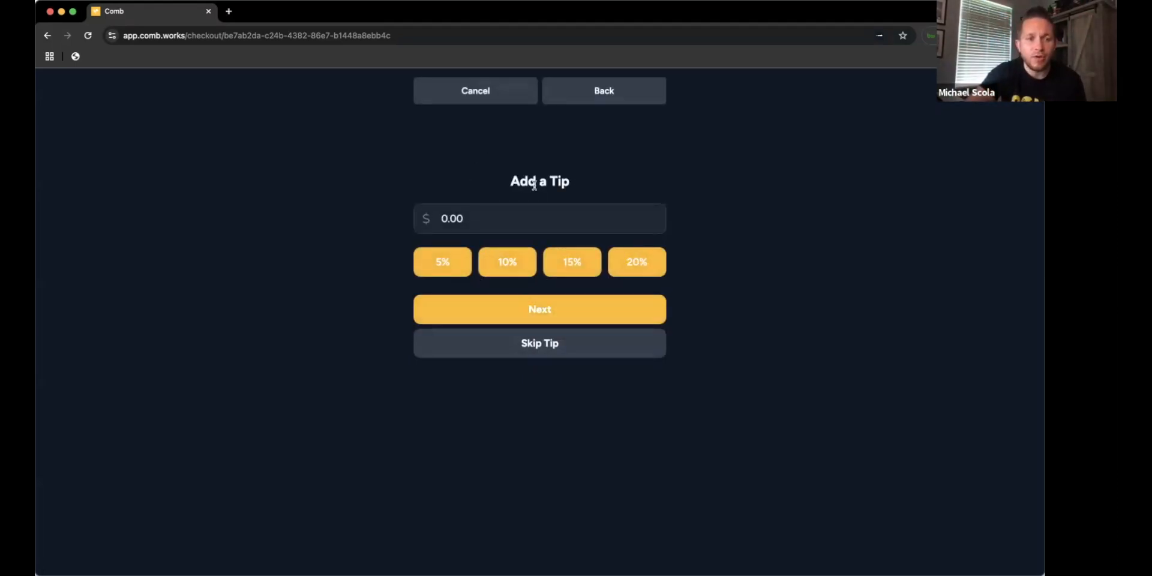
{"action": "left_click", "coordinate": [640, 262]}
{"action": "left_click", "coordinate": [594, 309]}
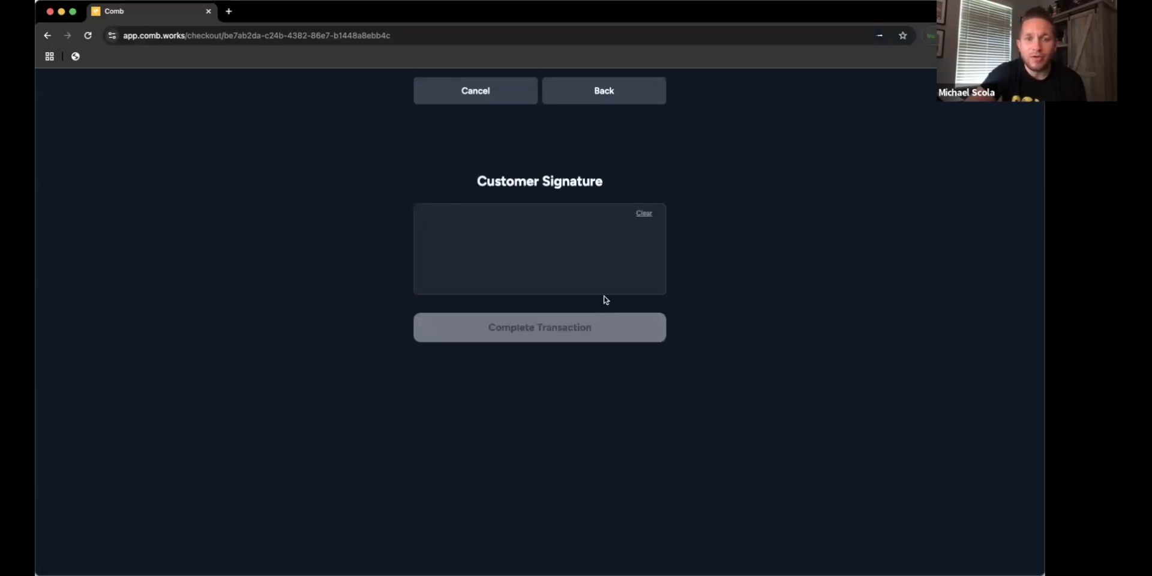
{"action": "mouse_move", "coordinate": [430, 245]}
{"action": "left_mouse_down"}
{"action": "mouse_move", "coordinate": [431, 269]}
{"action": "mouse_move", "coordinate": [526, 270]}
{"action": "left_mouse_up"}
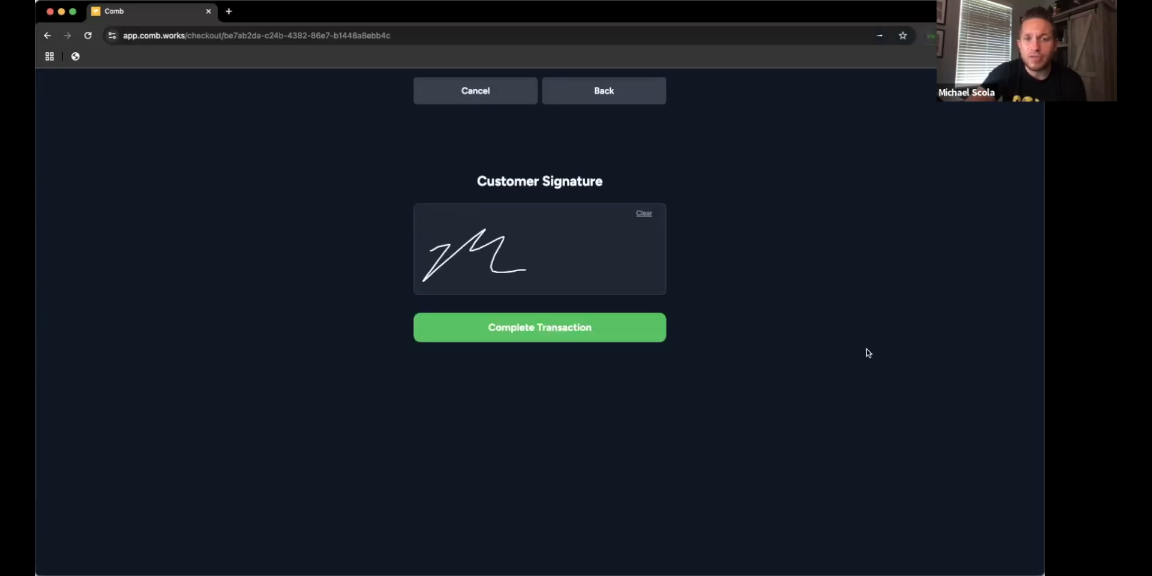
{"action": "left_click", "coordinate": [486, 96]}
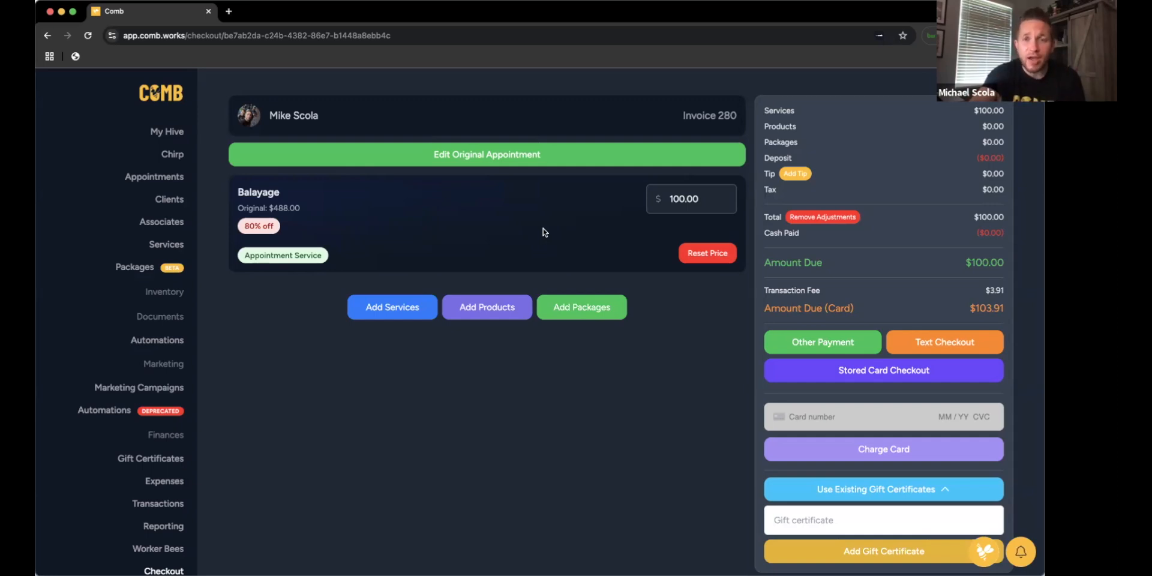
Send the checkout by text to the client's phone number on file and cancel the pending checkout.
{"action": "left_click", "coordinate": [926, 346]}
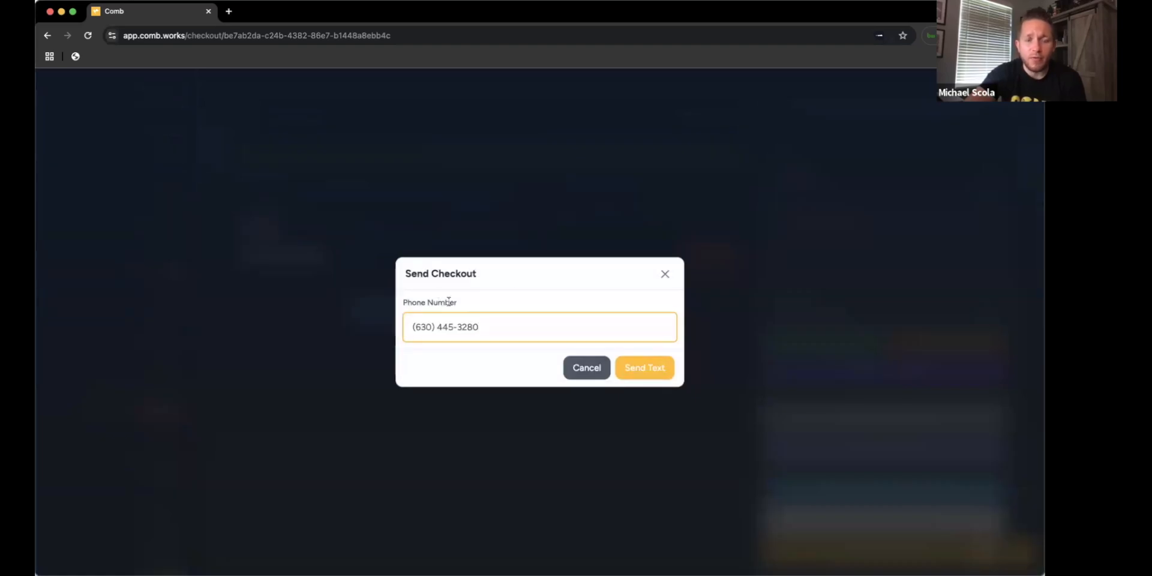
{"action": "left_click", "coordinate": [587, 368]}
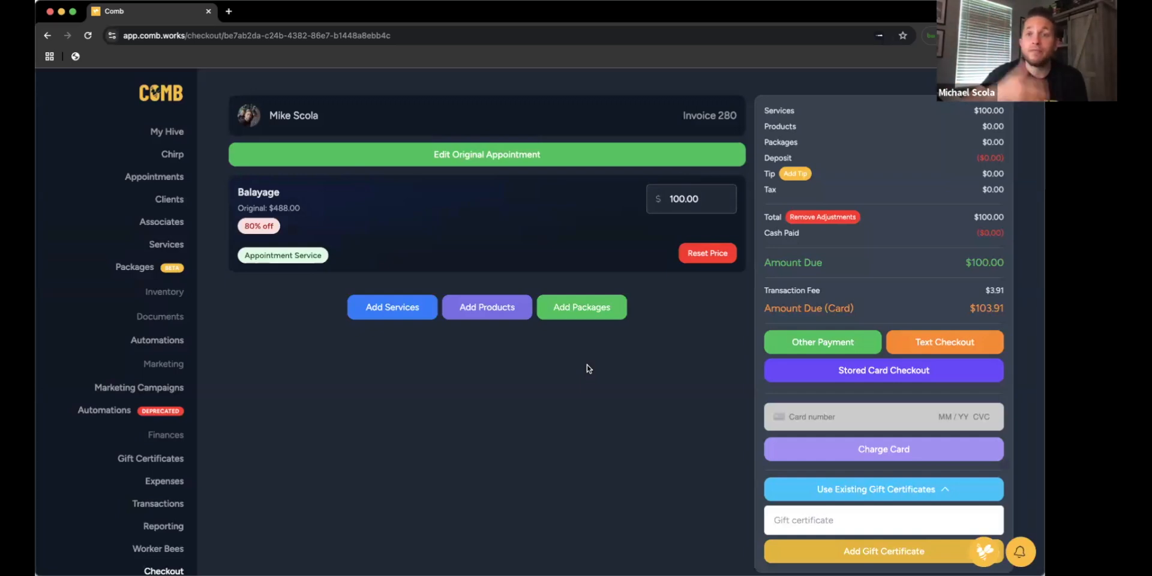
{"action": "left_click", "coordinate": [969, 345]}
{"action": "left_click", "coordinate": [655, 376]}
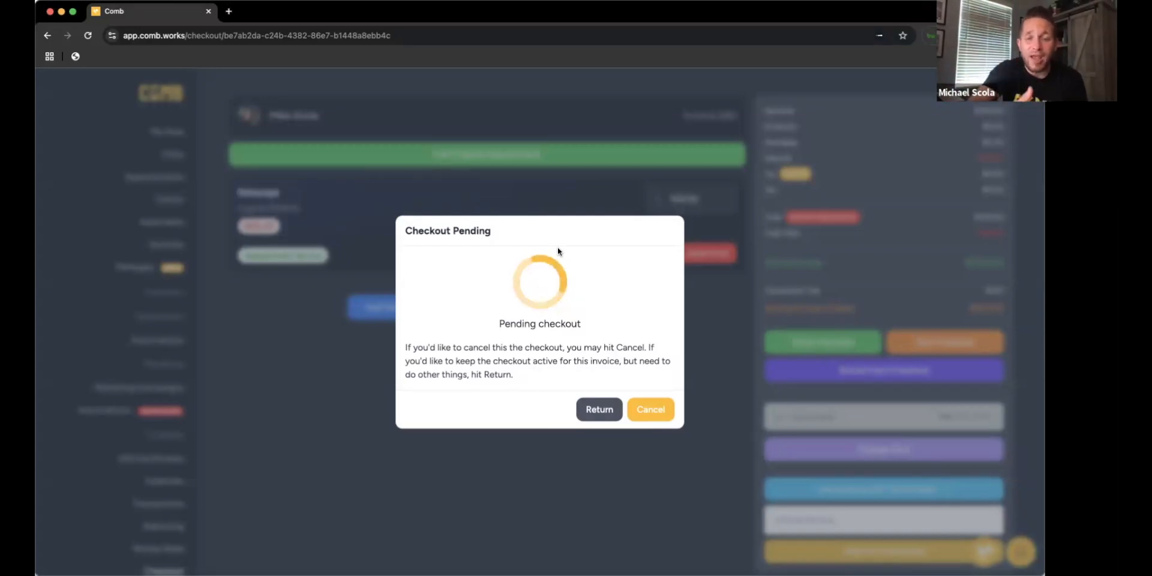
{"action": "left_click", "coordinate": [650, 409]}
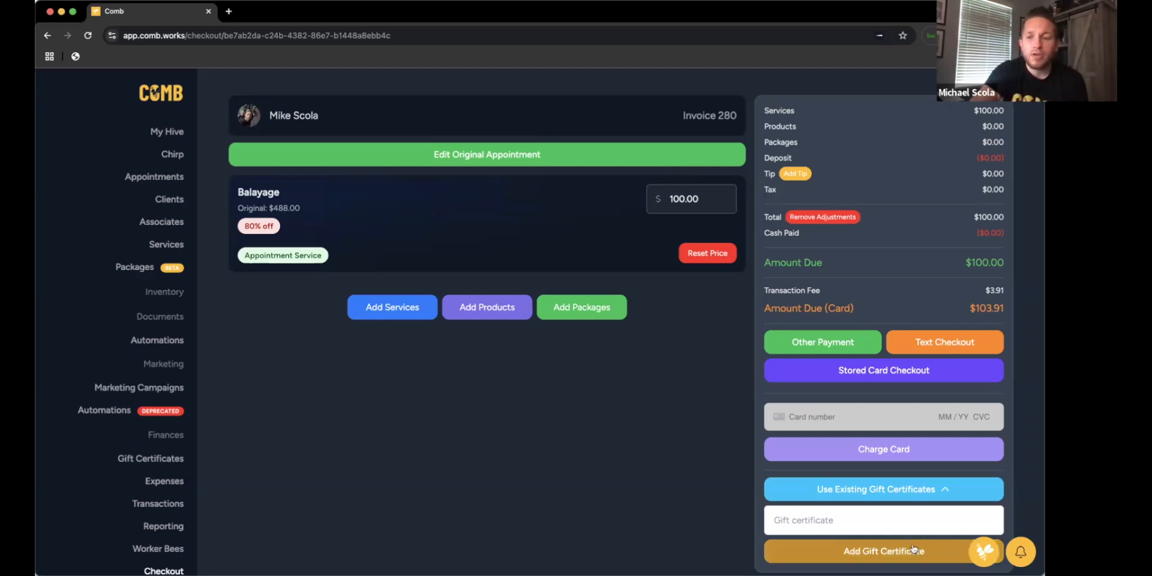
Open the business's Integrations page.
{"action": "left_click", "coordinate": [990, 554]}
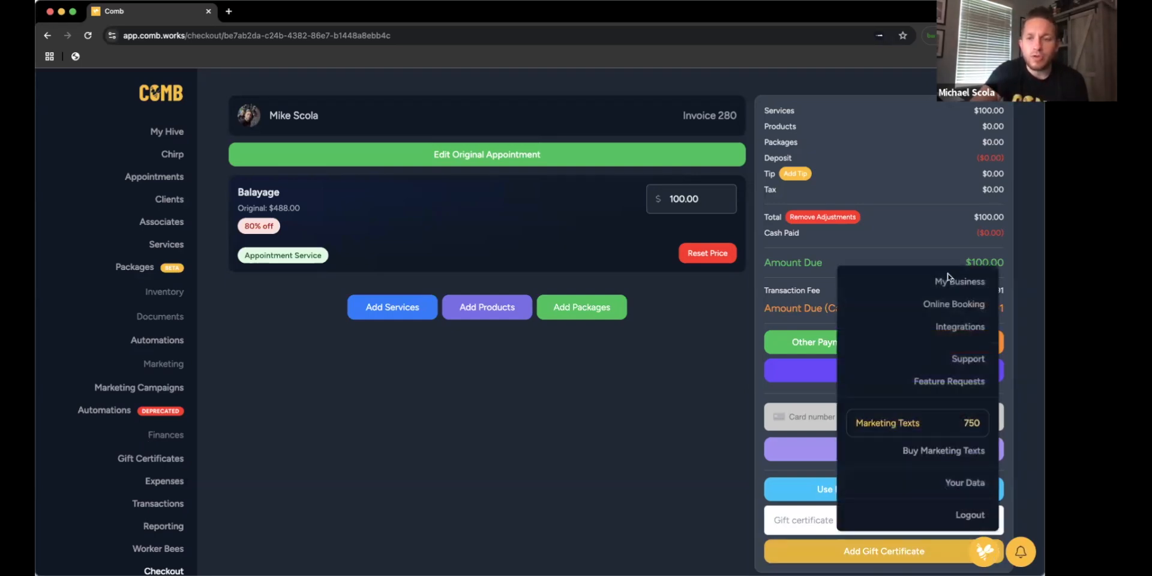
{"action": "left_click", "coordinate": [966, 328]}
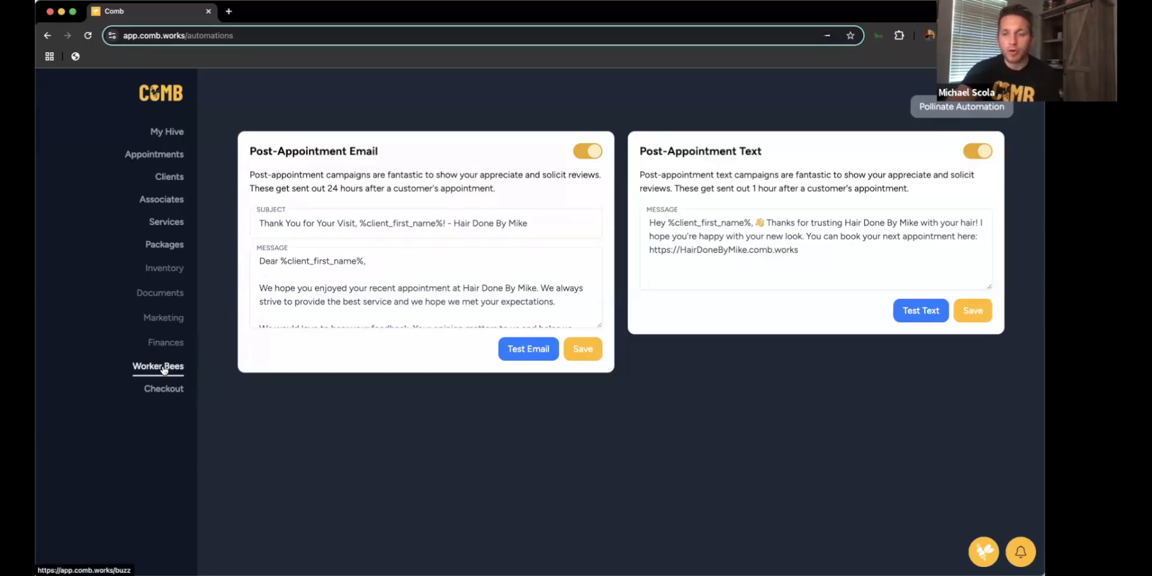
Open the Worker Bees page and look through the descriptions and settings of the available bees.
{"action": "left_click", "coordinate": [163, 369]}
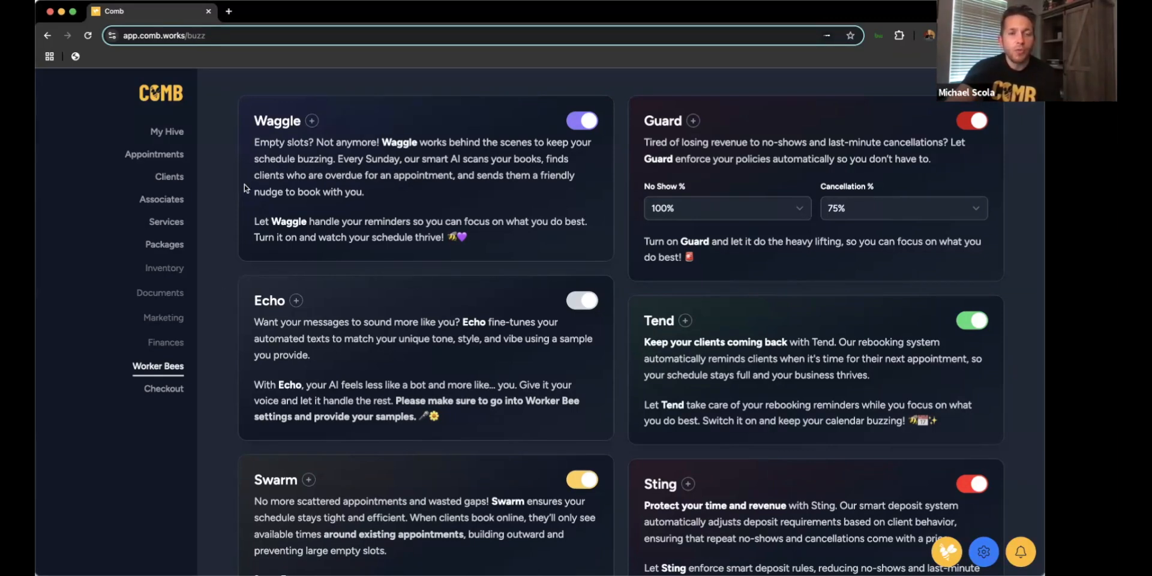
{"action": "scroll", "coordinate": [405, 96], "scroll_direction": "down", "scroll_amount": 12}
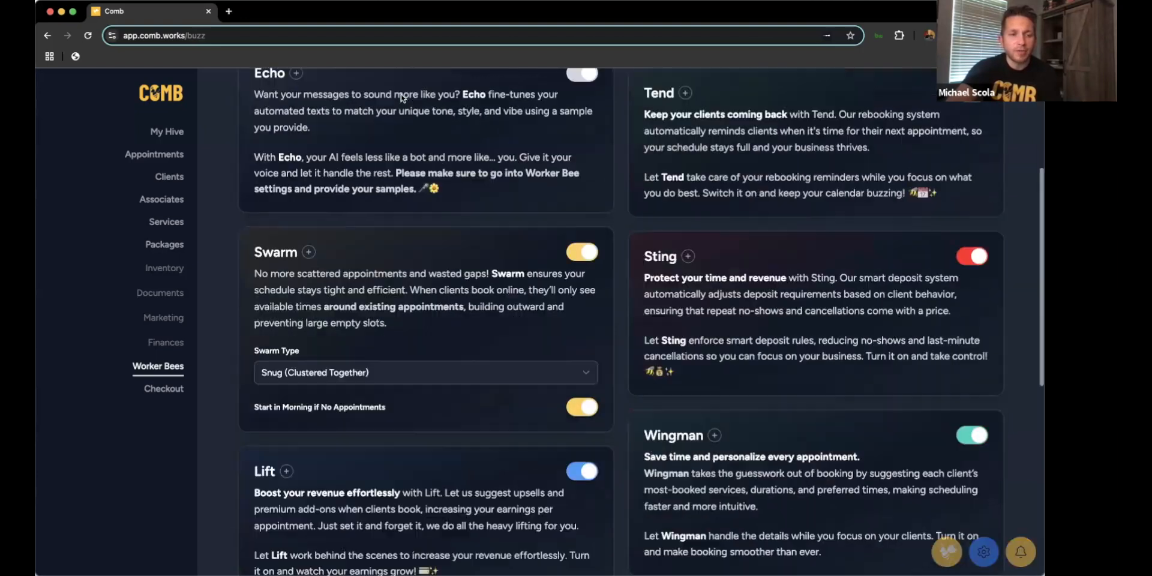
{"action": "scroll", "coordinate": [420, 284], "scroll_direction": "up", "scroll_amount": 12}
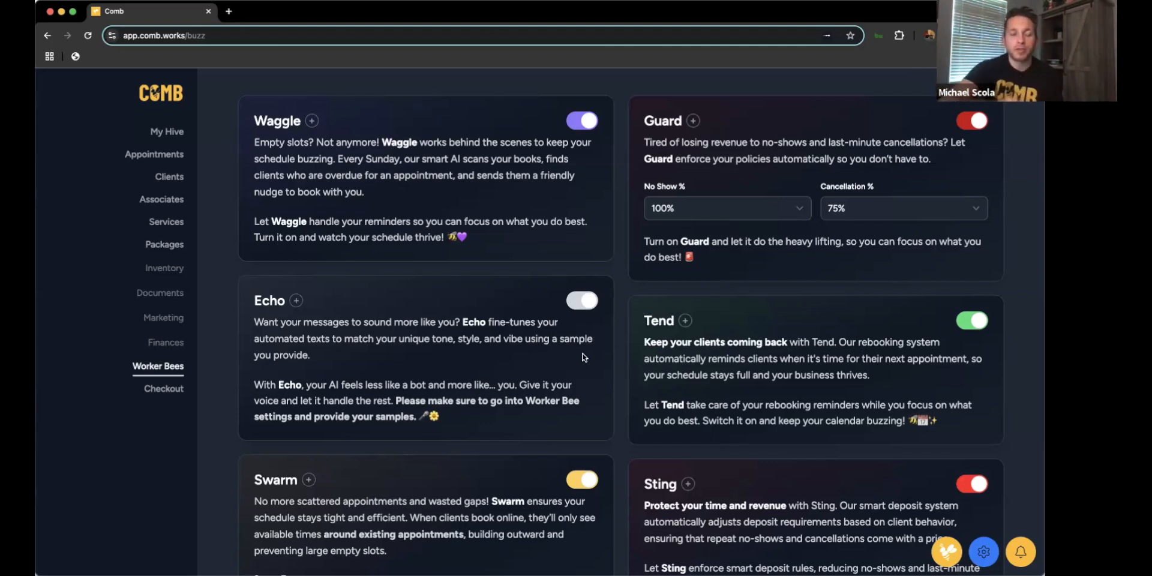
Read the sample client texts under Messaging Style in the Worker Bee settings and close them without saving.
{"action": "left_click", "coordinate": [984, 553]}
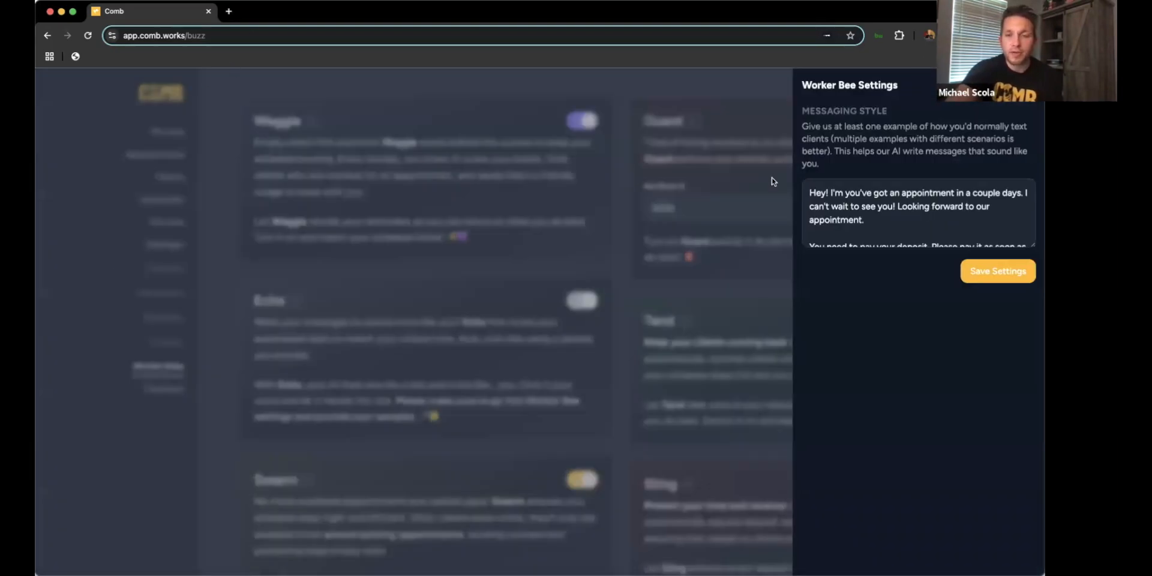
{"action": "left_click", "coordinate": [886, 216]}
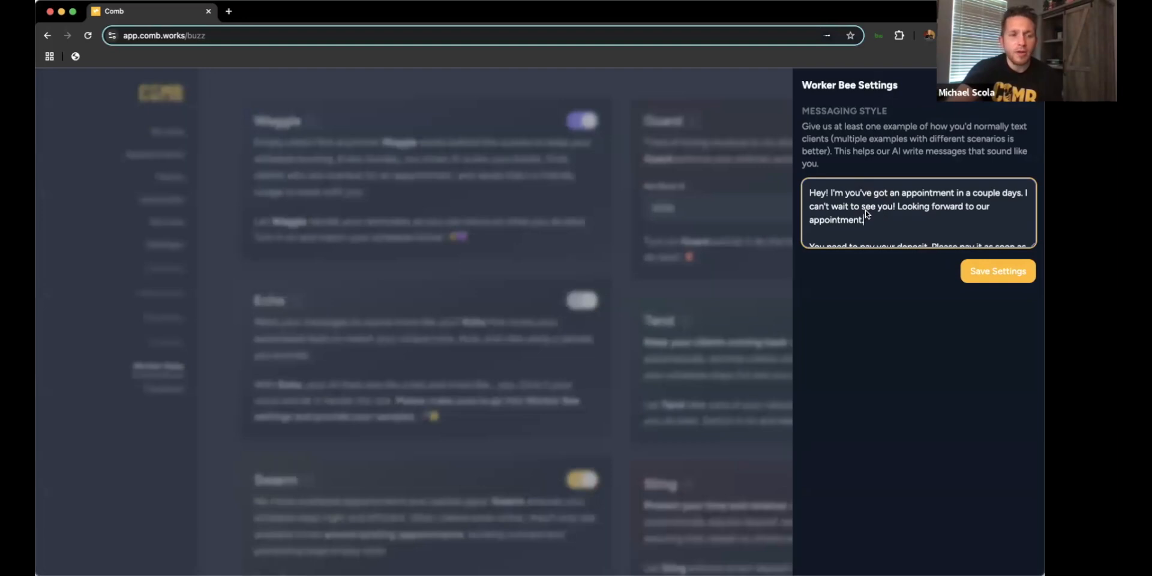
{"action": "scroll", "coordinate": [866, 214], "scroll_direction": "down", "scroll_amount": 5}
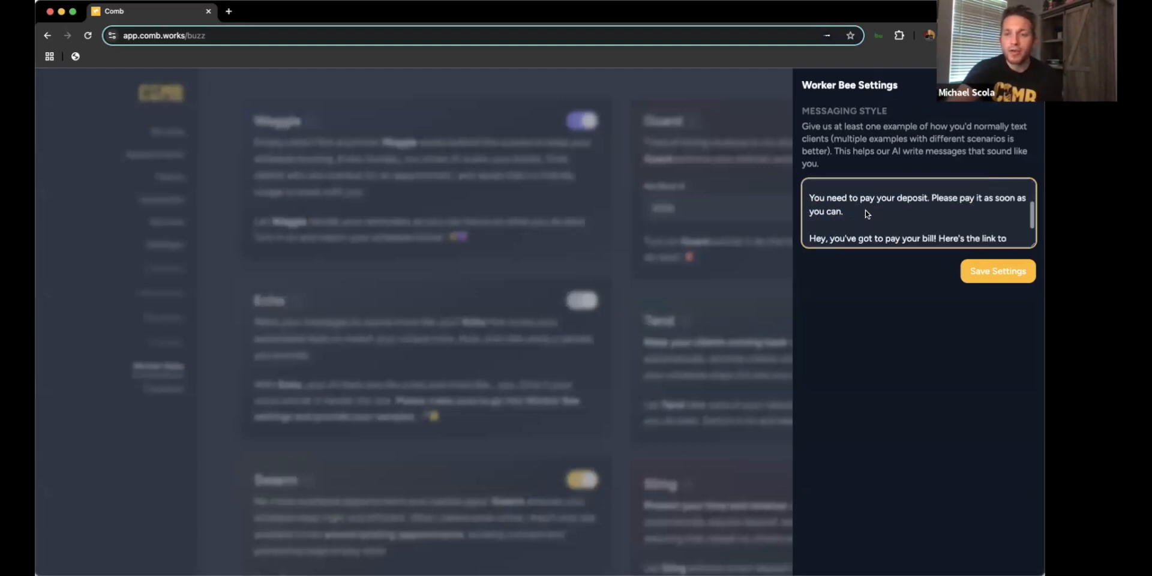
{"action": "scroll", "coordinate": [866, 215], "scroll_direction": "up", "scroll_amount": 3}
{"action": "scroll", "coordinate": [866, 214], "scroll_direction": "up", "scroll_amount": 2}
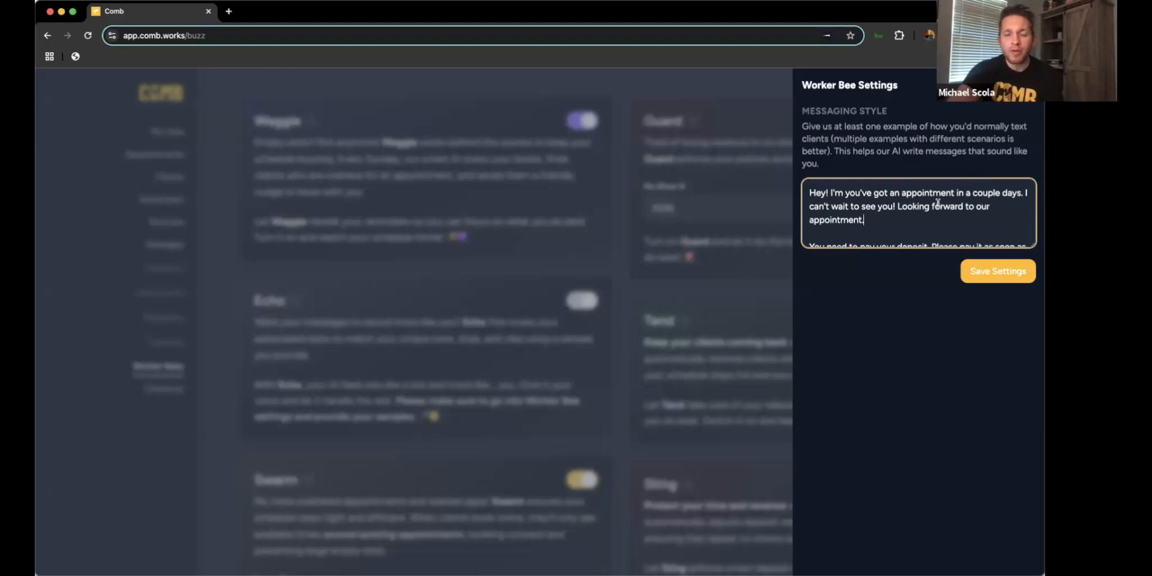
{"action": "scroll", "coordinate": [918, 199], "scroll_direction": "down", "scroll_amount": 2}
{"action": "scroll", "coordinate": [917, 198], "scroll_direction": "down", "scroll_amount": 2}
{"action": "scroll", "coordinate": [906, 204], "scroll_direction": "up", "scroll_amount": 1}
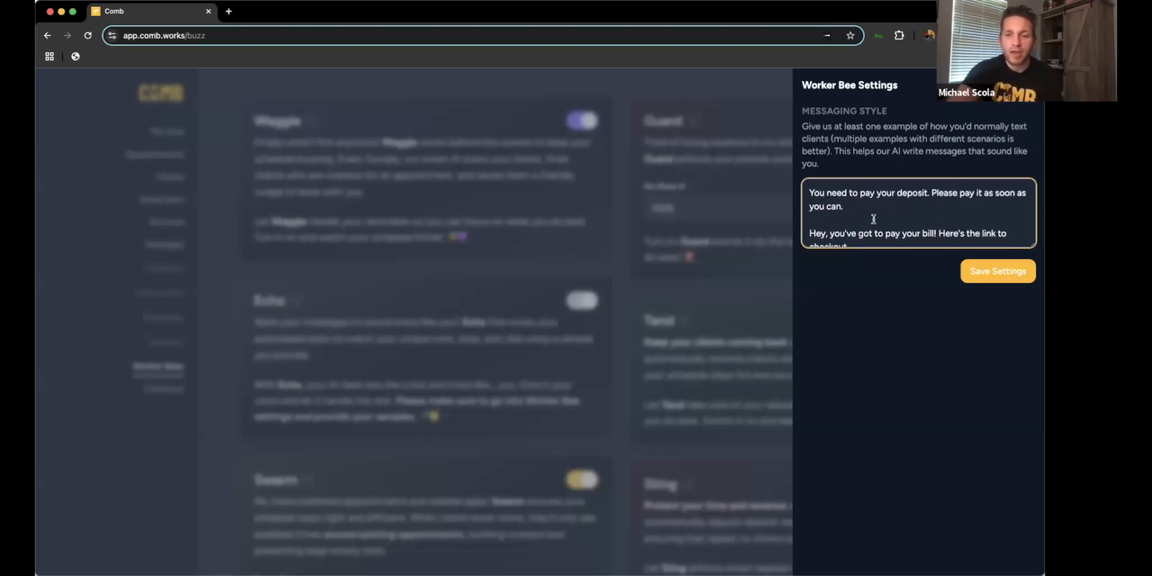
{"action": "scroll", "coordinate": [874, 219], "scroll_direction": "down", "scroll_amount": 1}
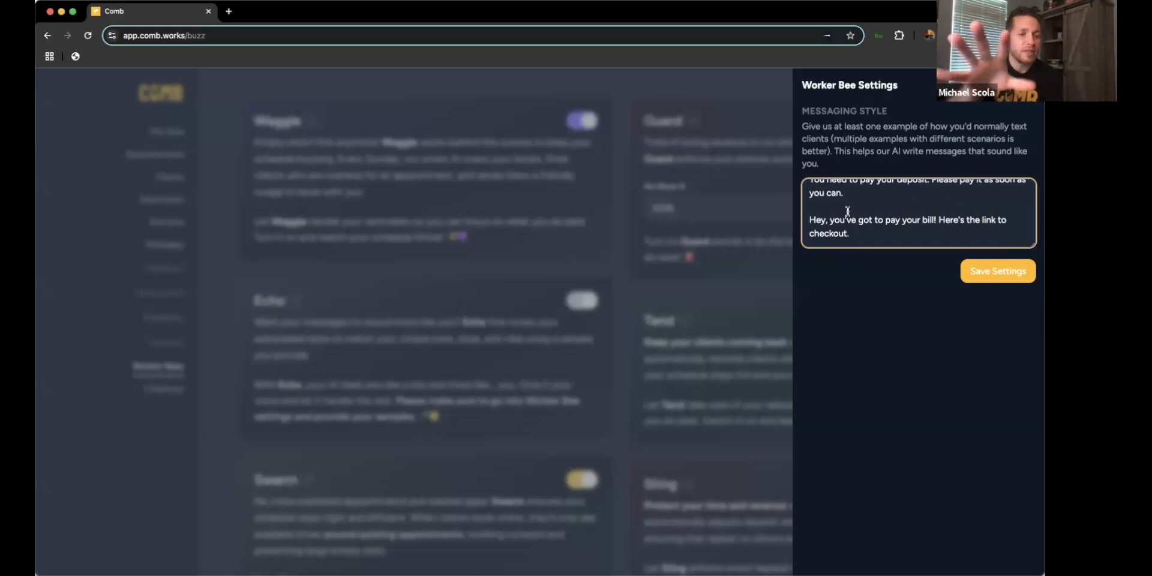
{"action": "left_click", "coordinate": [517, 408]}
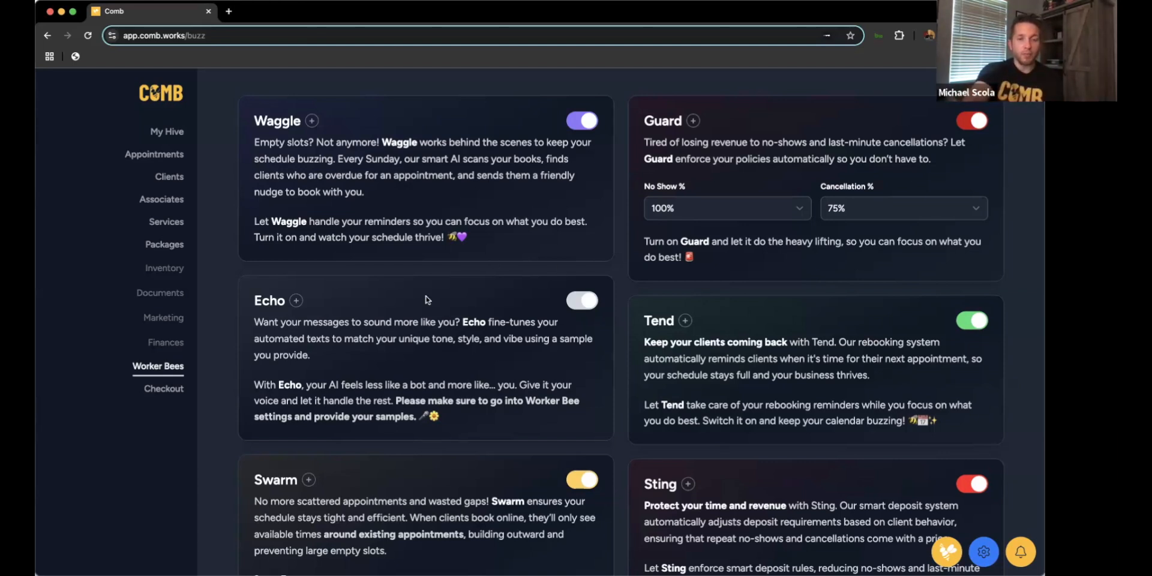
Set the Swarm type to Lax (More Flexibility) and turn off Start in Morning if No Appointments.
{"action": "scroll", "coordinate": [428, 301], "scroll_direction": "down", "scroll_amount": 3}
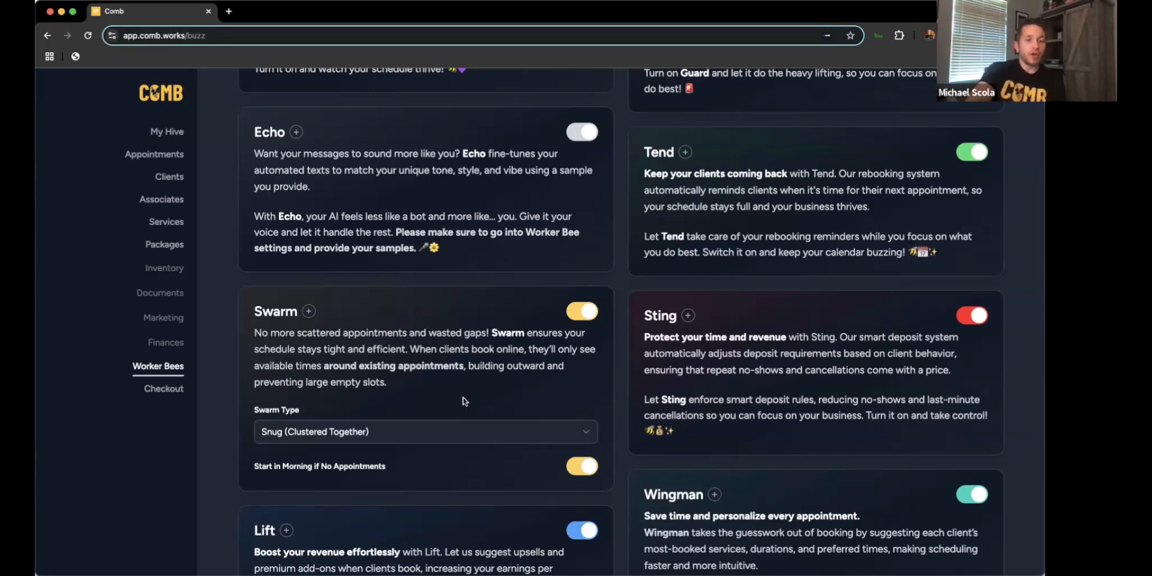
{"action": "left_click", "coordinate": [460, 441]}
{"action": "left_click", "coordinate": [461, 418]}
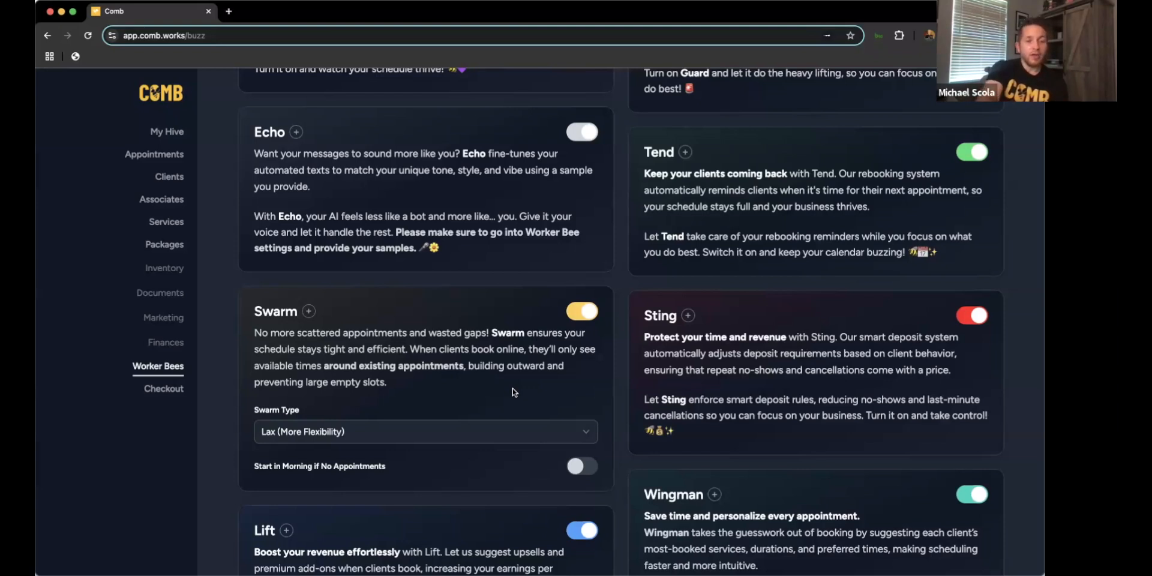
Set the Swarm type back to Snug (Clustered Together).
{"action": "left_click", "coordinate": [467, 432]}
{"action": "left_click", "coordinate": [467, 449]}
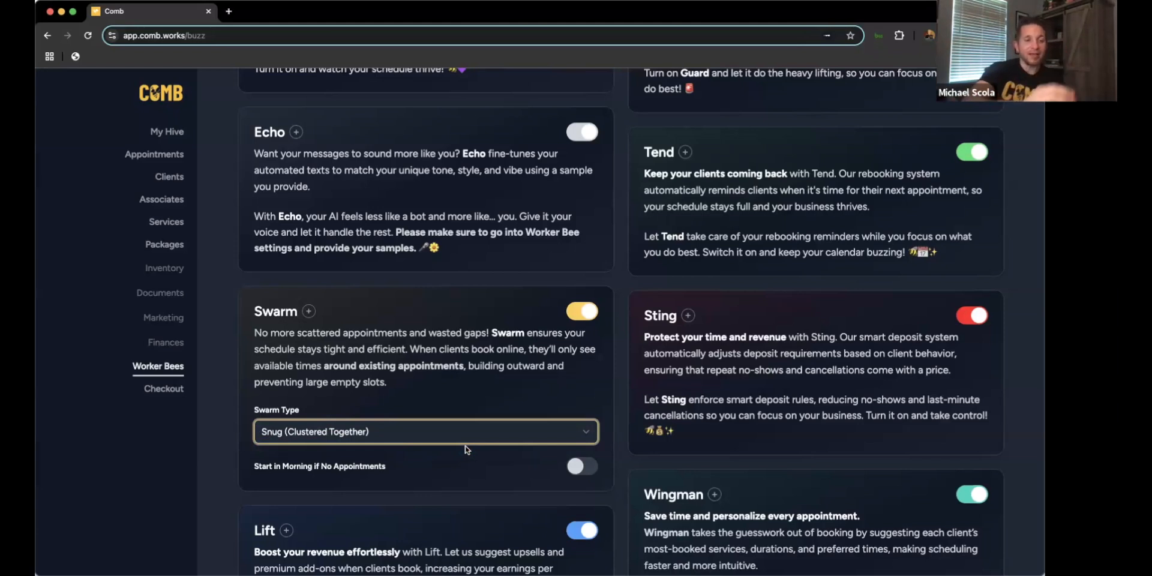
Turn on Start in Morning if No Appointments for the Swarm bee.
{"action": "left_click", "coordinate": [580, 468]}
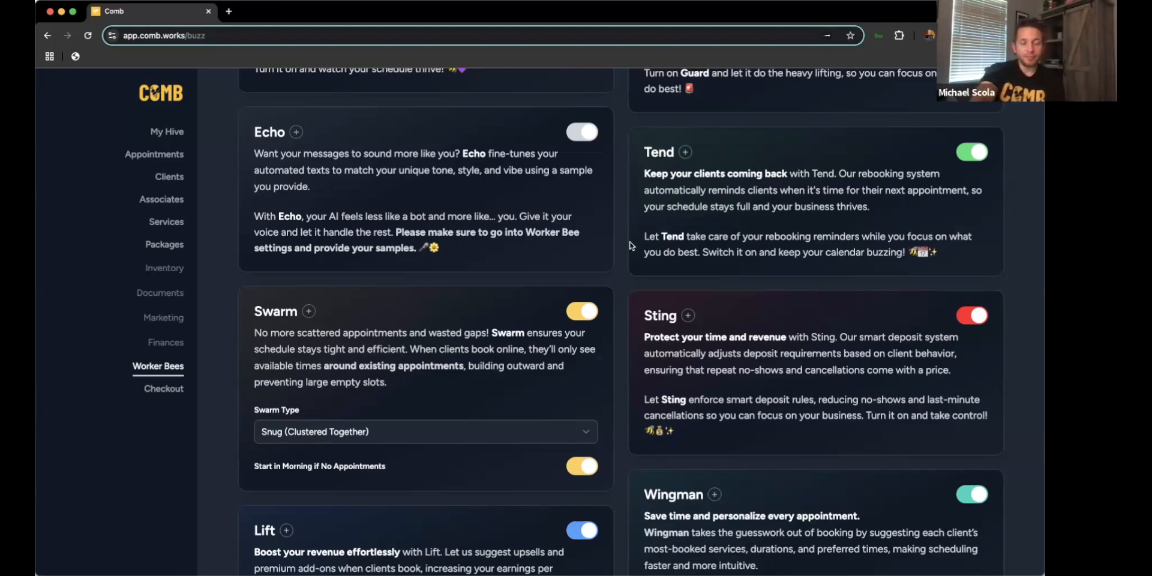
Read through the descriptions of the remaining Worker Bees, including Lift, Sting, Wingman, Forage, Drift, Nurture and Vouch.
{"action": "scroll", "coordinate": [630, 245], "scroll_direction": "down", "scroll_amount": 4}
{"action": "scroll", "coordinate": [630, 244], "scroll_direction": "down", "scroll_amount": 1}
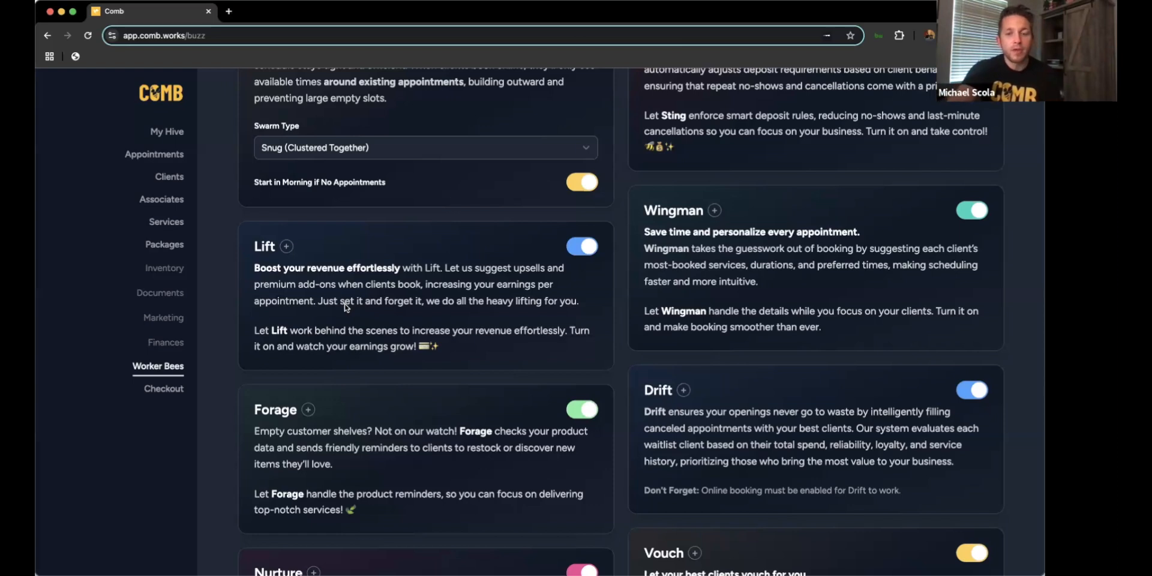
{"action": "scroll", "coordinate": [685, 402], "scroll_direction": "down", "scroll_amount": 3}
{"action": "scroll", "coordinate": [685, 402], "scroll_direction": "down", "scroll_amount": 1}
{"action": "scroll", "coordinate": [685, 401], "scroll_direction": "up", "scroll_amount": 1}
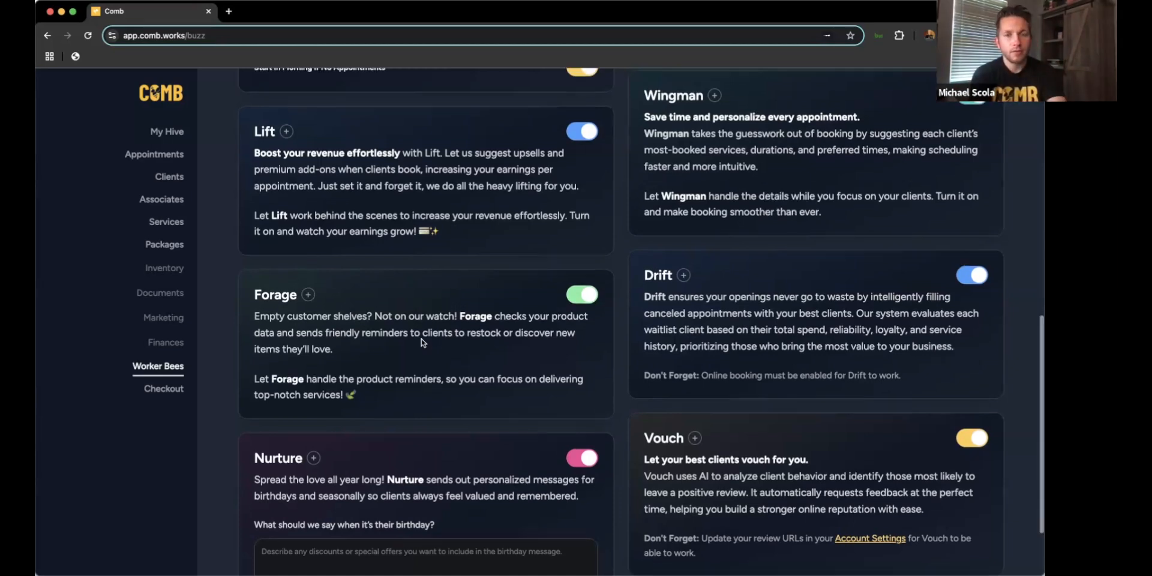
{"action": "scroll", "coordinate": [423, 343], "scroll_direction": "up", "scroll_amount": 4}
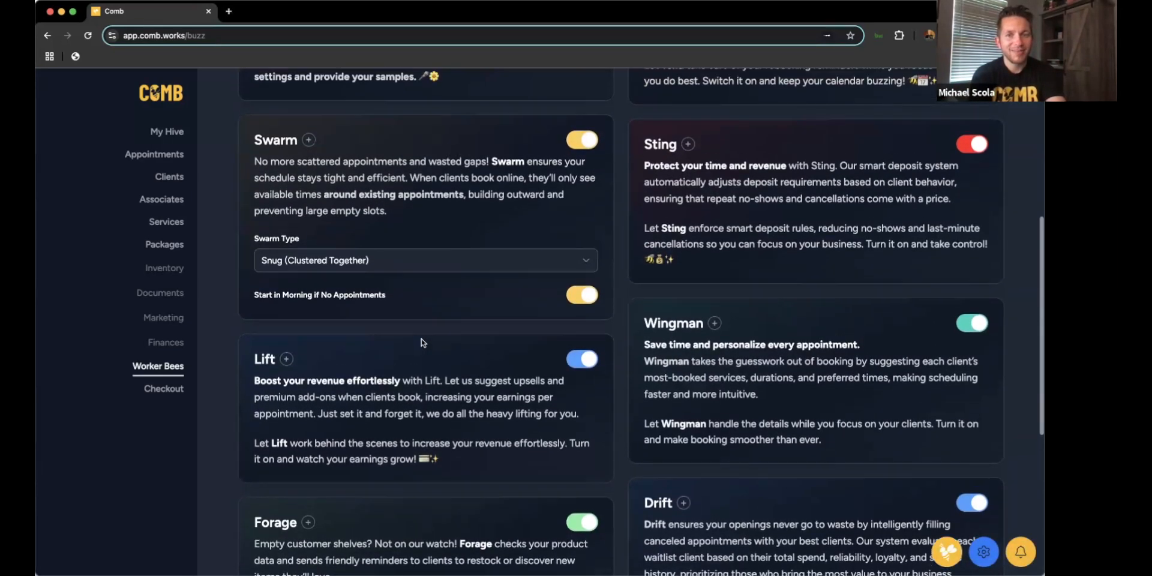
{"action": "scroll", "coordinate": [423, 343], "scroll_direction": "up", "scroll_amount": 3}
{"action": "scroll", "coordinate": [423, 343], "scroll_direction": "down", "scroll_amount": 6}
{"action": "scroll", "coordinate": [423, 343], "scroll_direction": "down", "scroll_amount": 2}
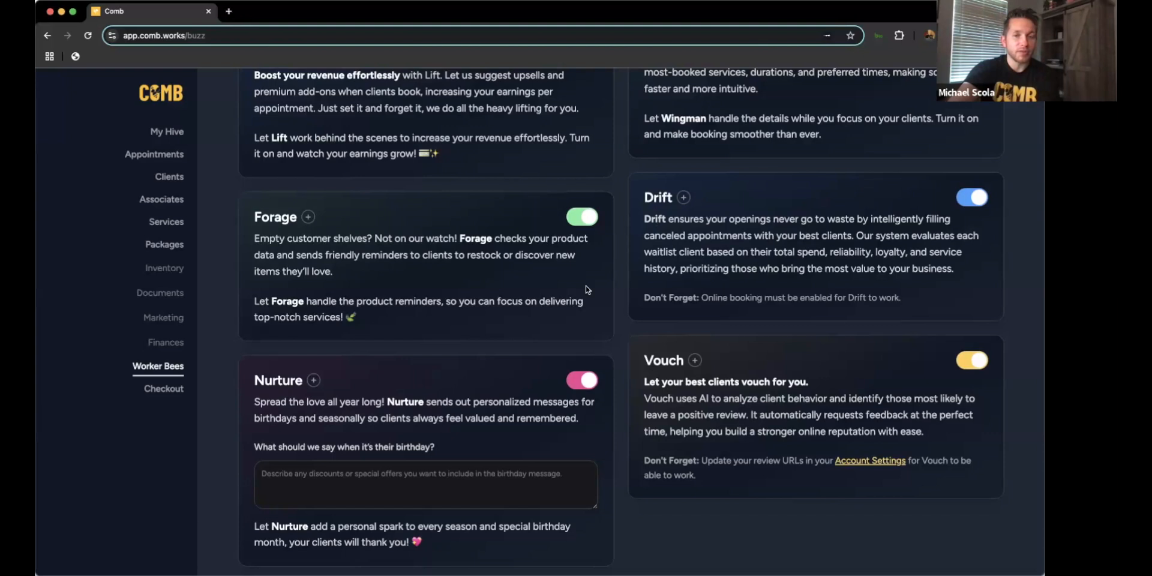
{"action": "scroll", "coordinate": [498, 303], "scroll_direction": "down", "scroll_amount": 1}
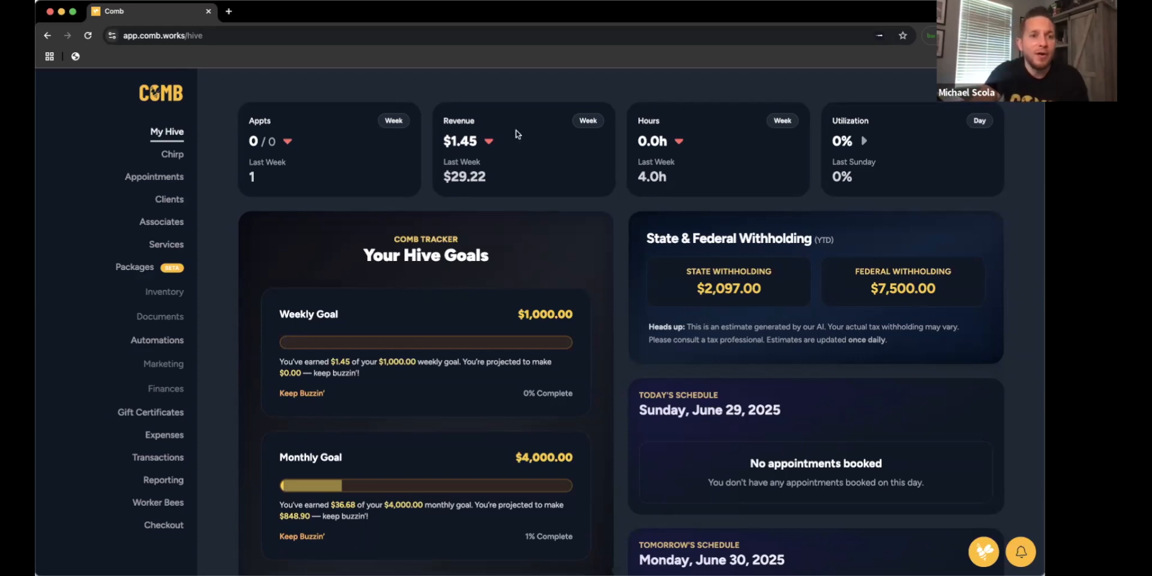
Open the Chirp page of sent messages and review the available message type filters, leaving All Types selected.
{"action": "left_click", "coordinate": [170, 154]}
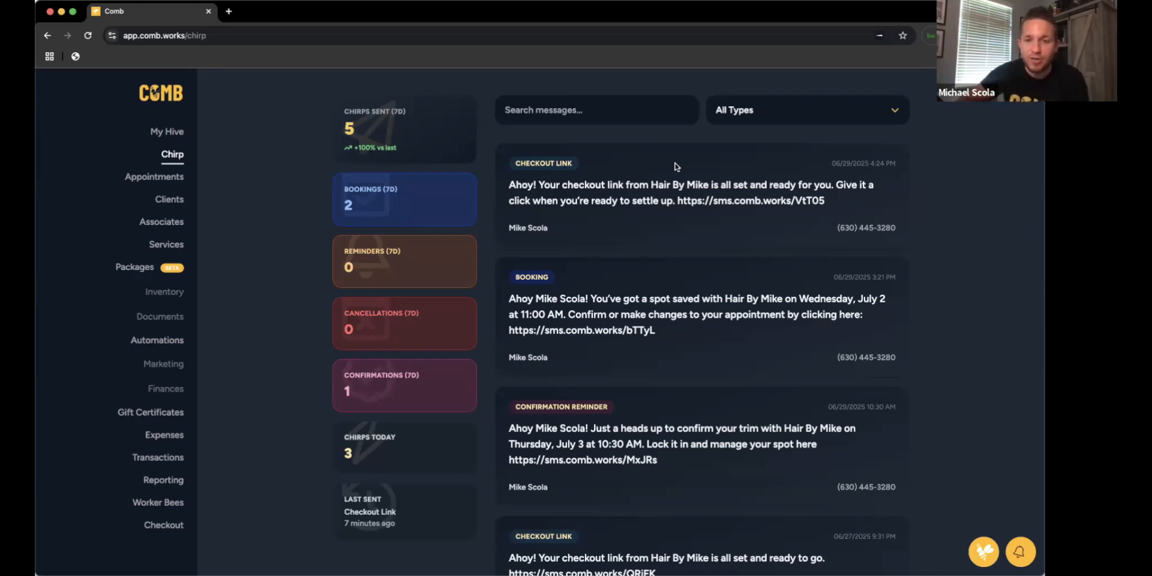
{"action": "left_click", "coordinate": [751, 114]}
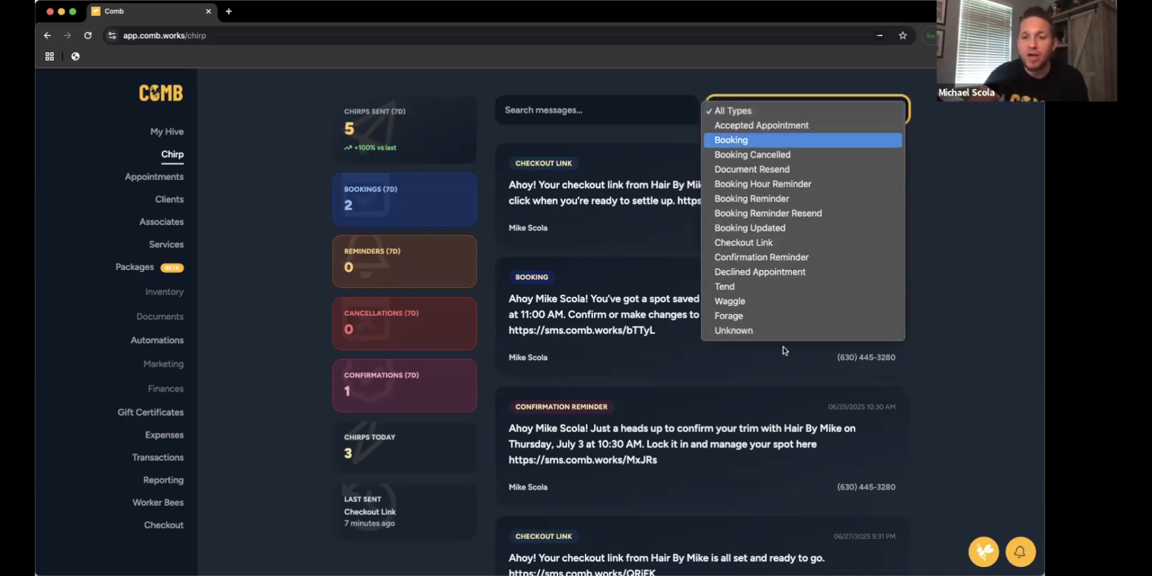
{"action": "left_click", "coordinate": [665, 164]}
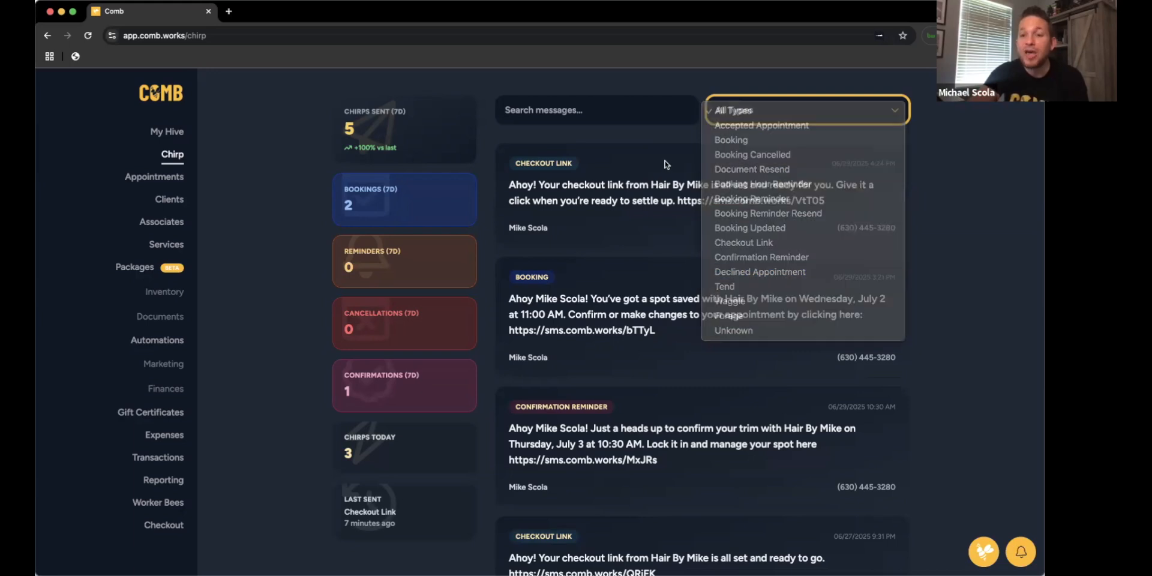